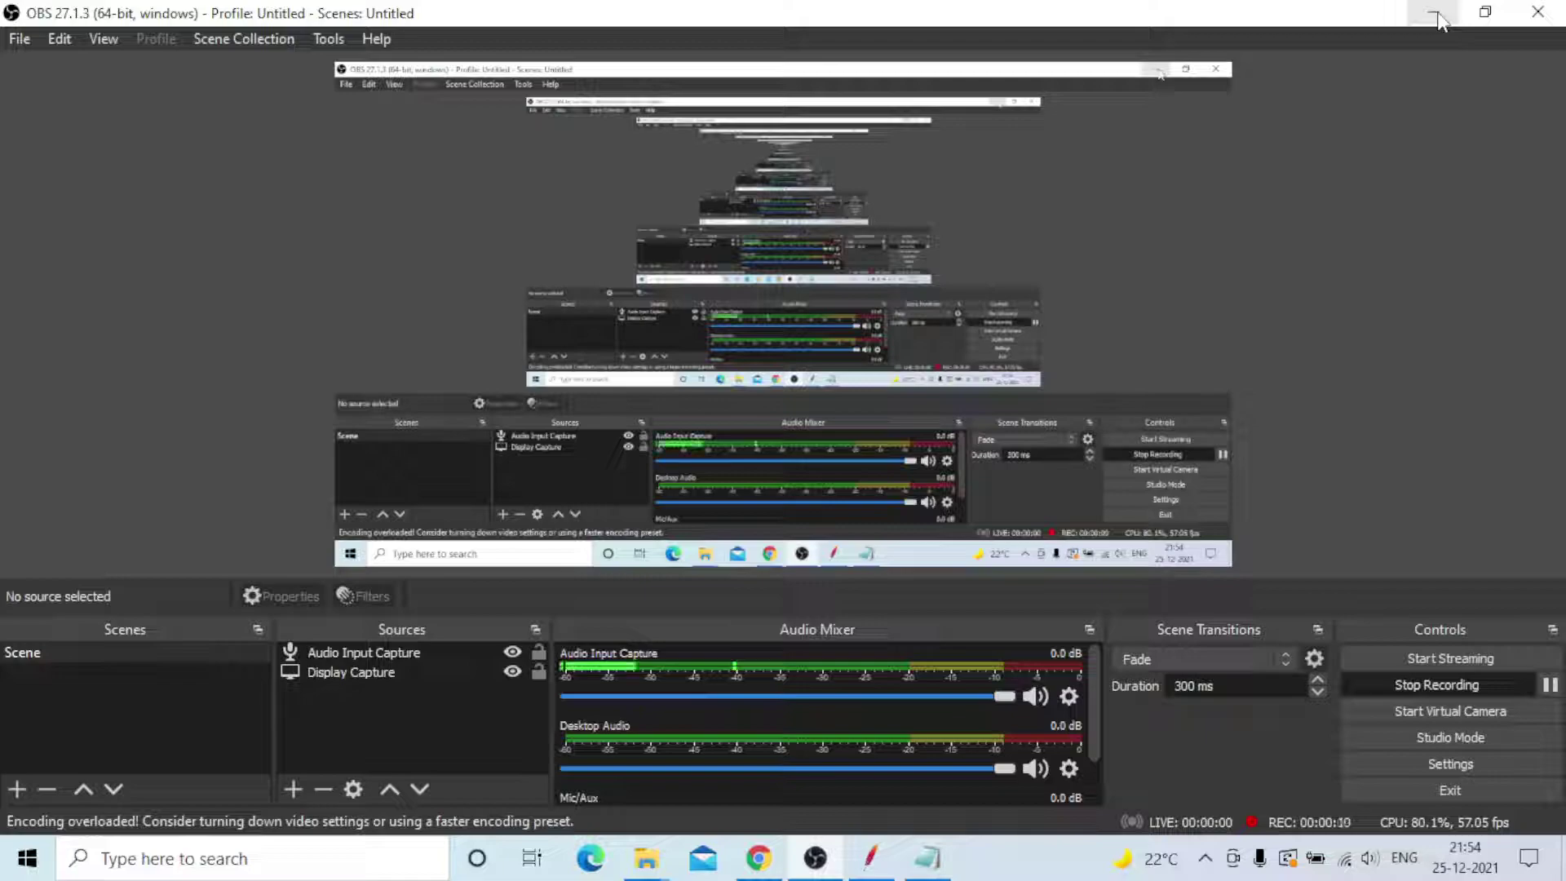
# - Minimize OBS Studio and bring the Notepad load-testing notes forward
pyautogui.click(1435, 13)
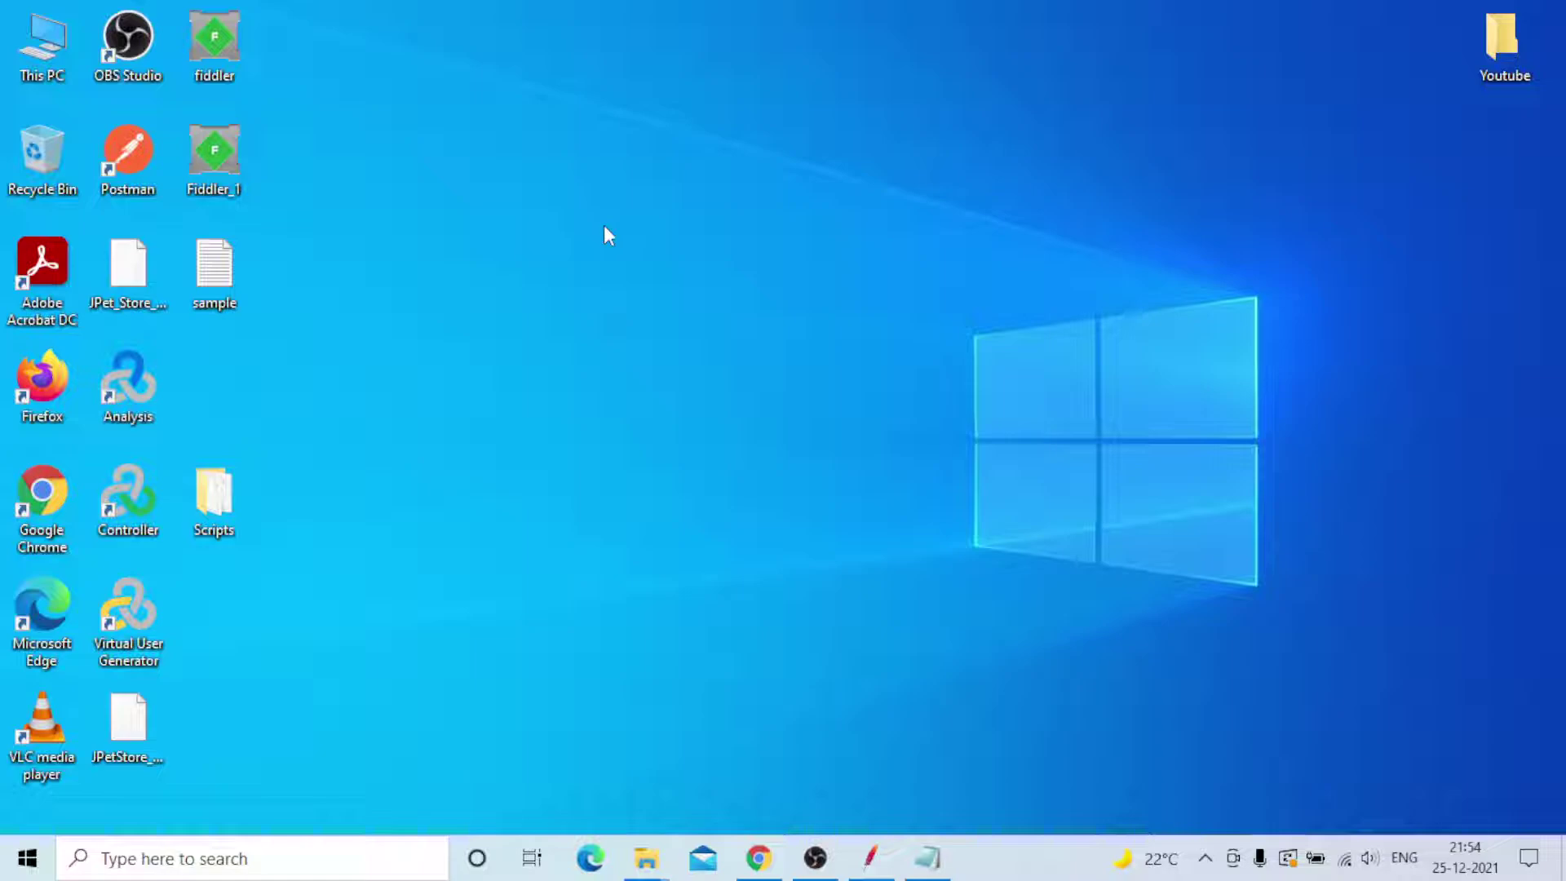
pyautogui.click(927, 858)
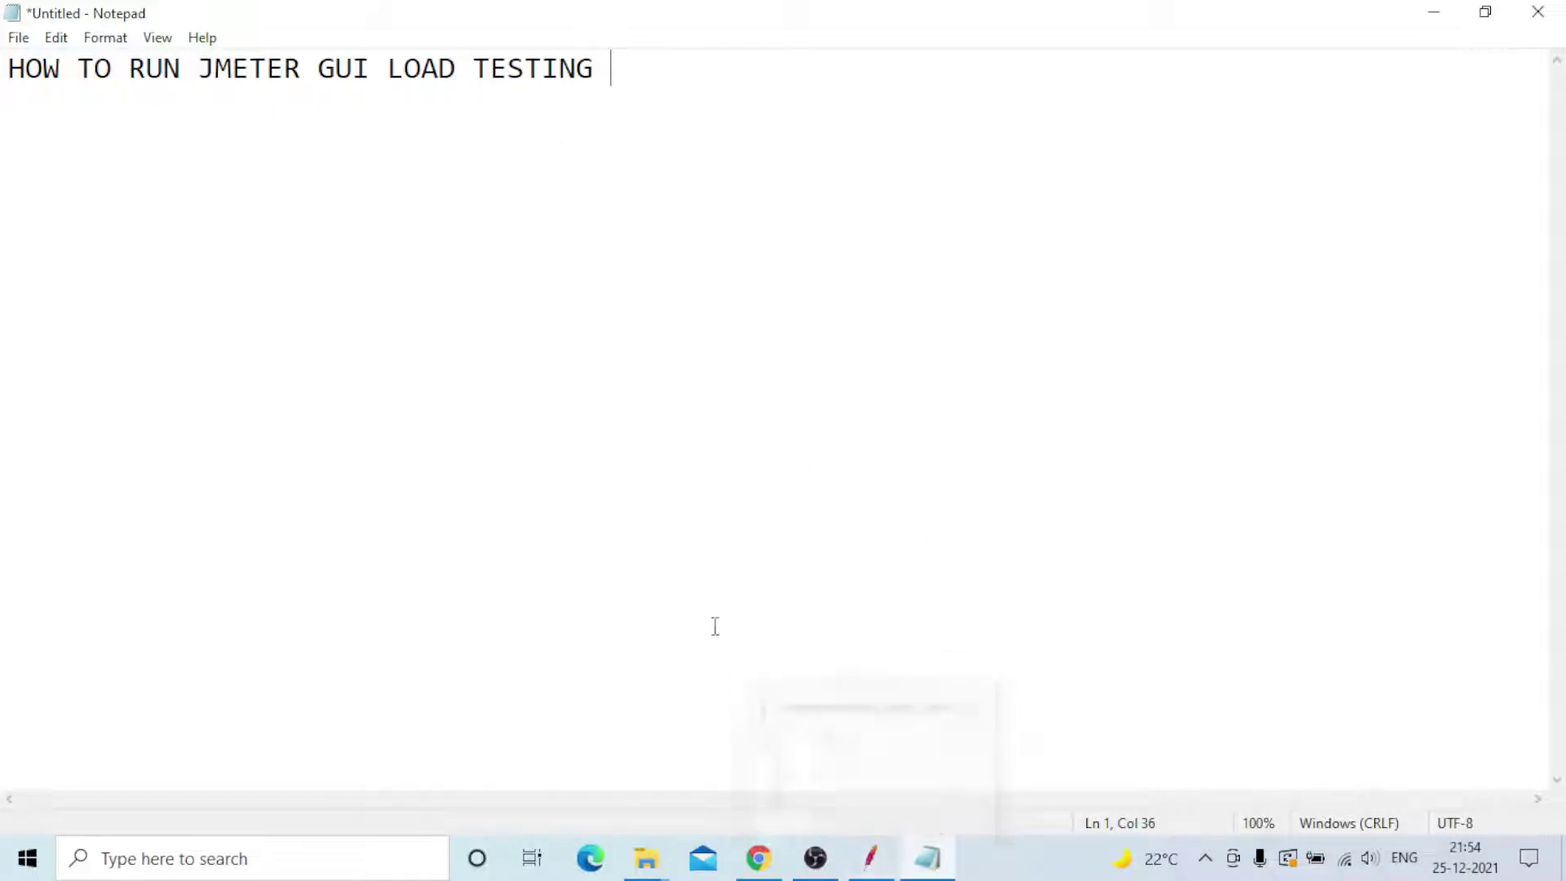
# - Switch from the JMeter GUI load-testing notes to the JPetStore Demo page in Chrome
pyautogui.click(760, 866)
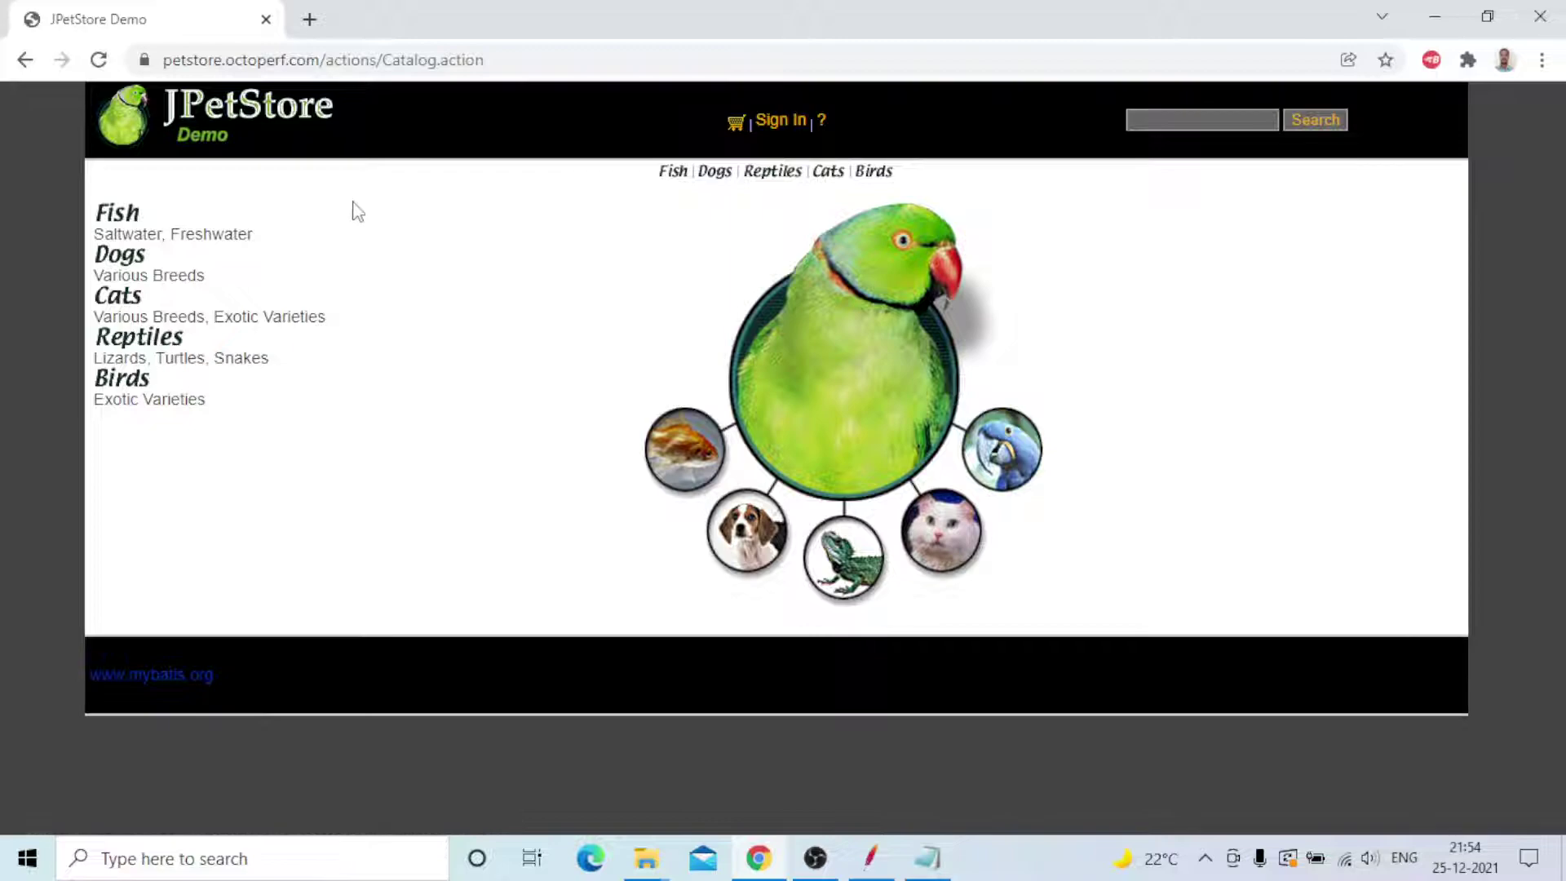
# - Search Google for 'jpetstore' in a new tab
pyautogui.click(310, 19)
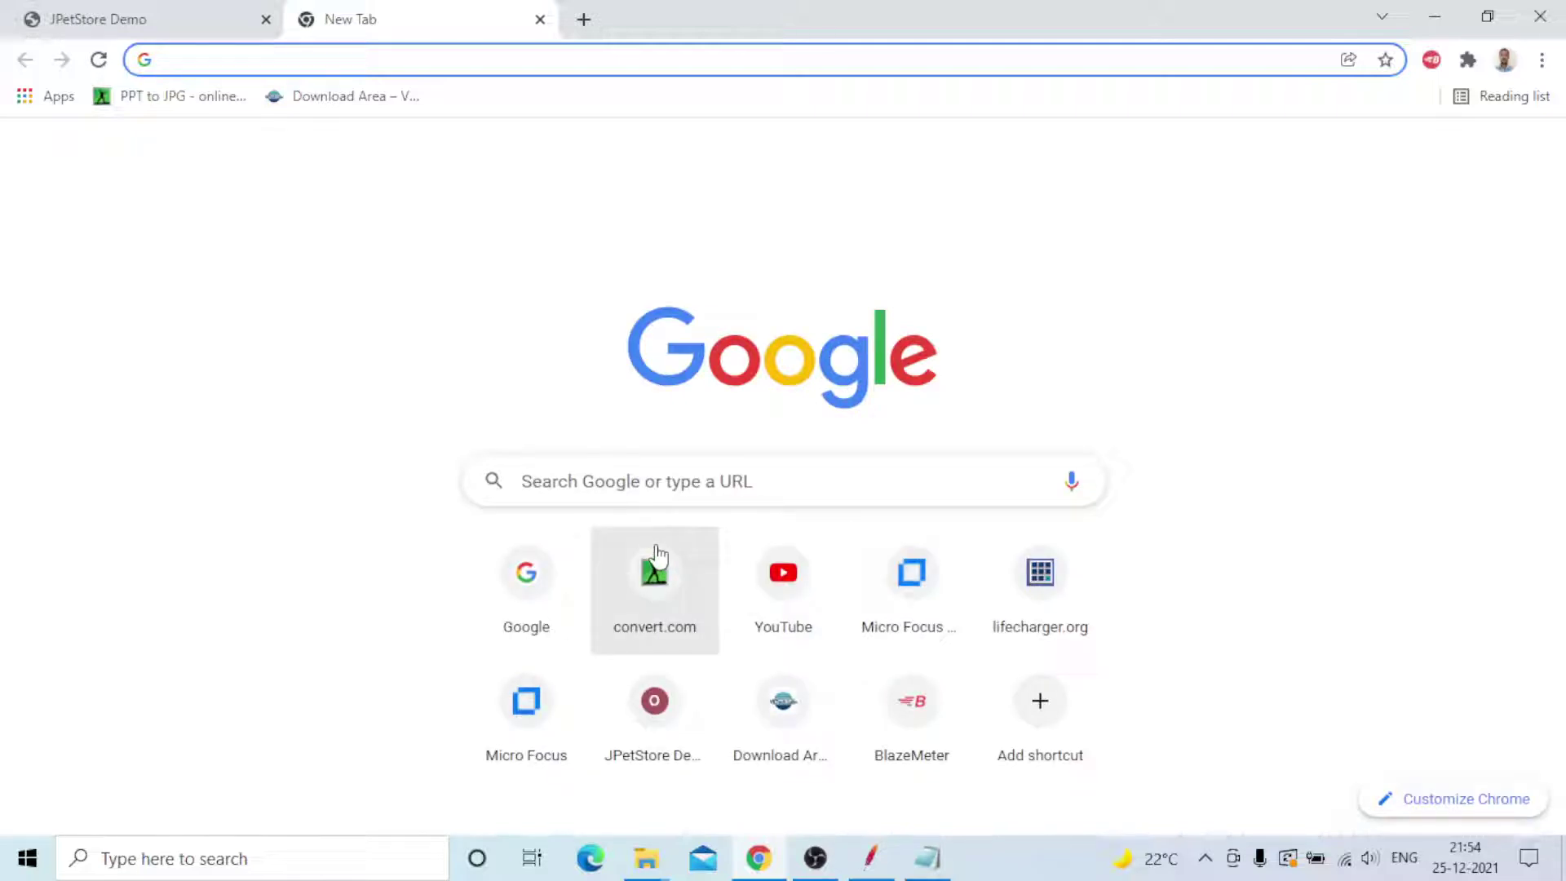
pyautogui.click(642, 480)
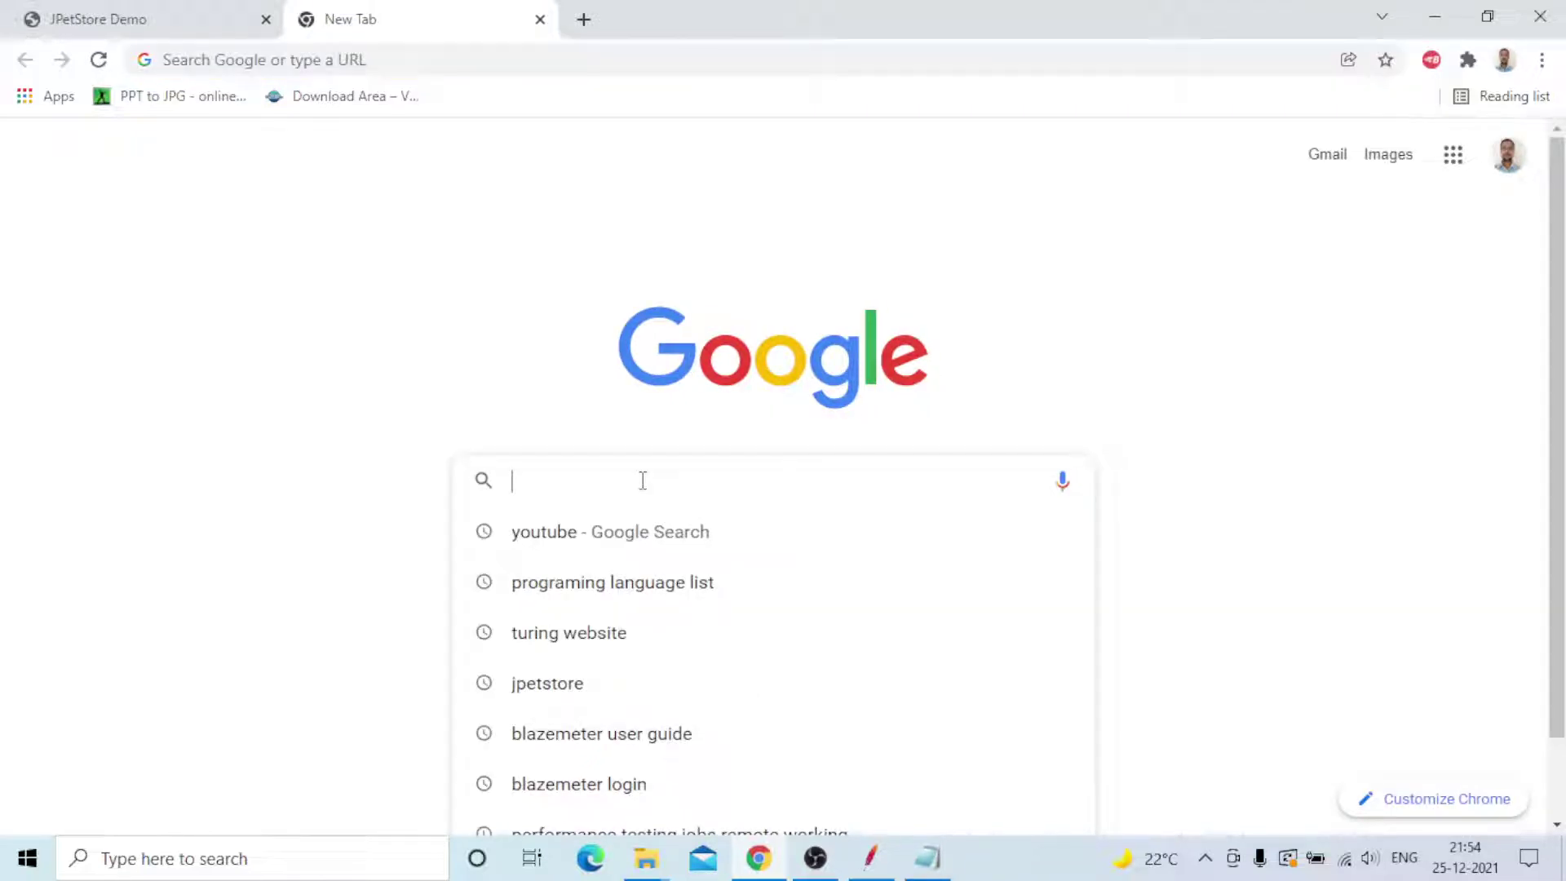
pyautogui.write('jm')
pyautogui.press('BackSpace')
pyautogui.write('petstore')
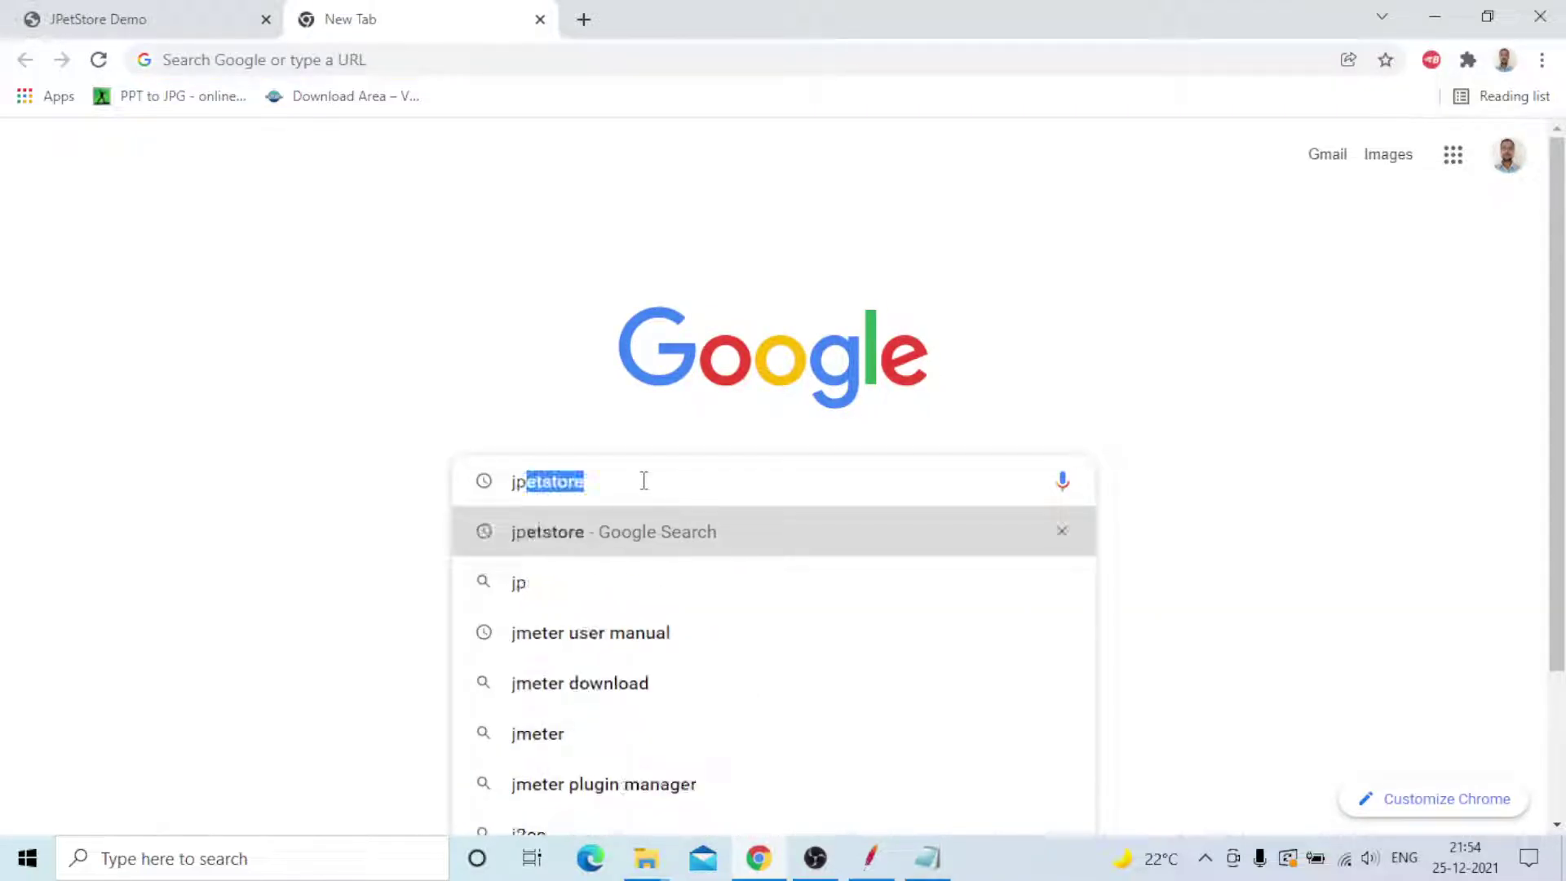
pyautogui.press('Right')
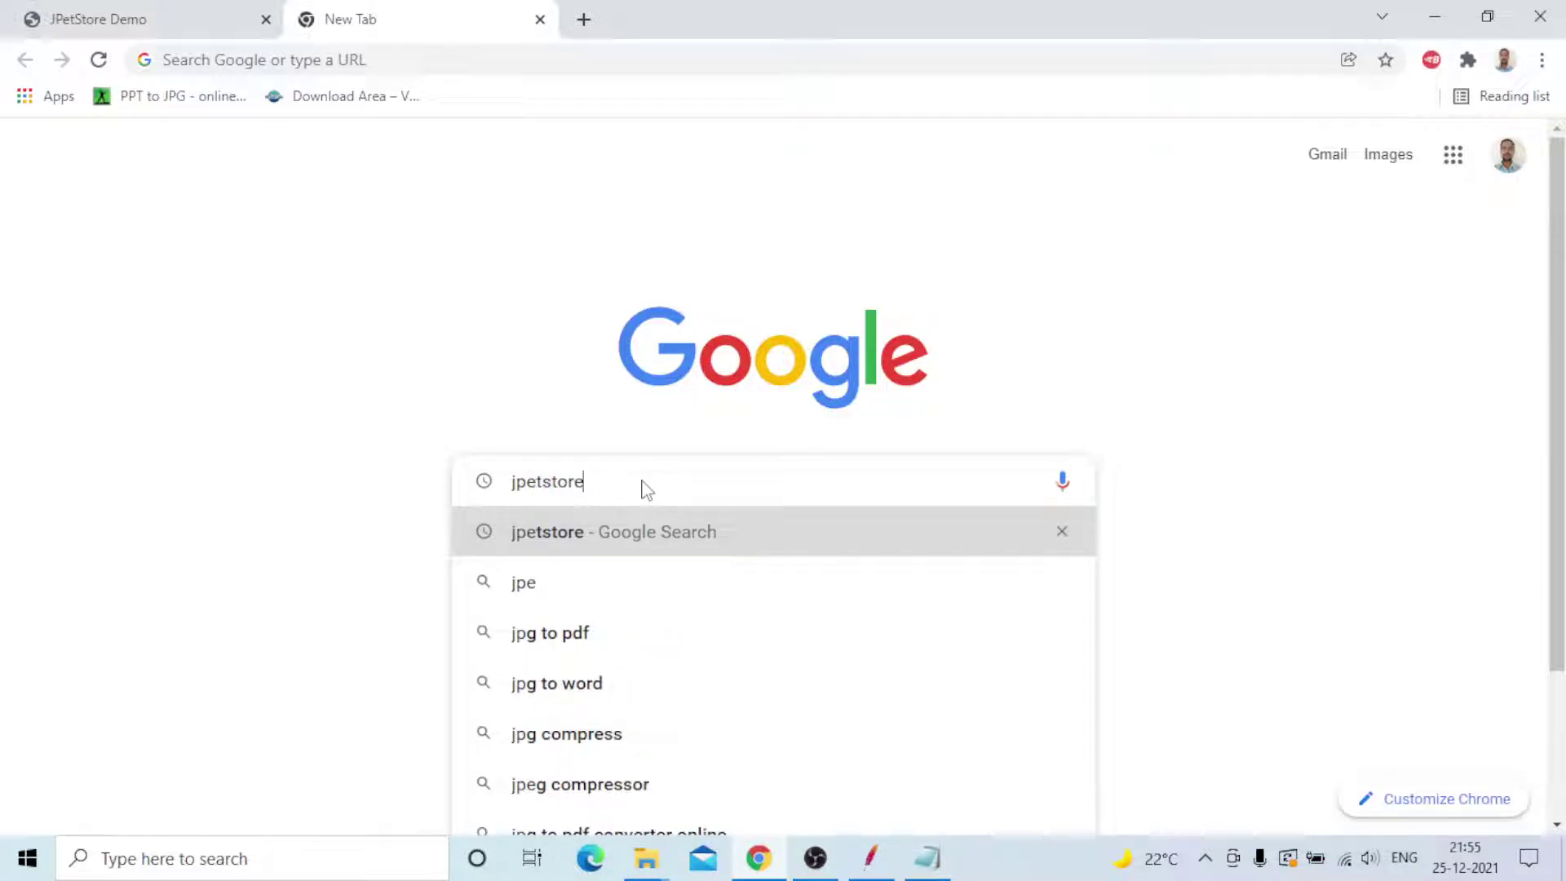
pyautogui.press('Return')
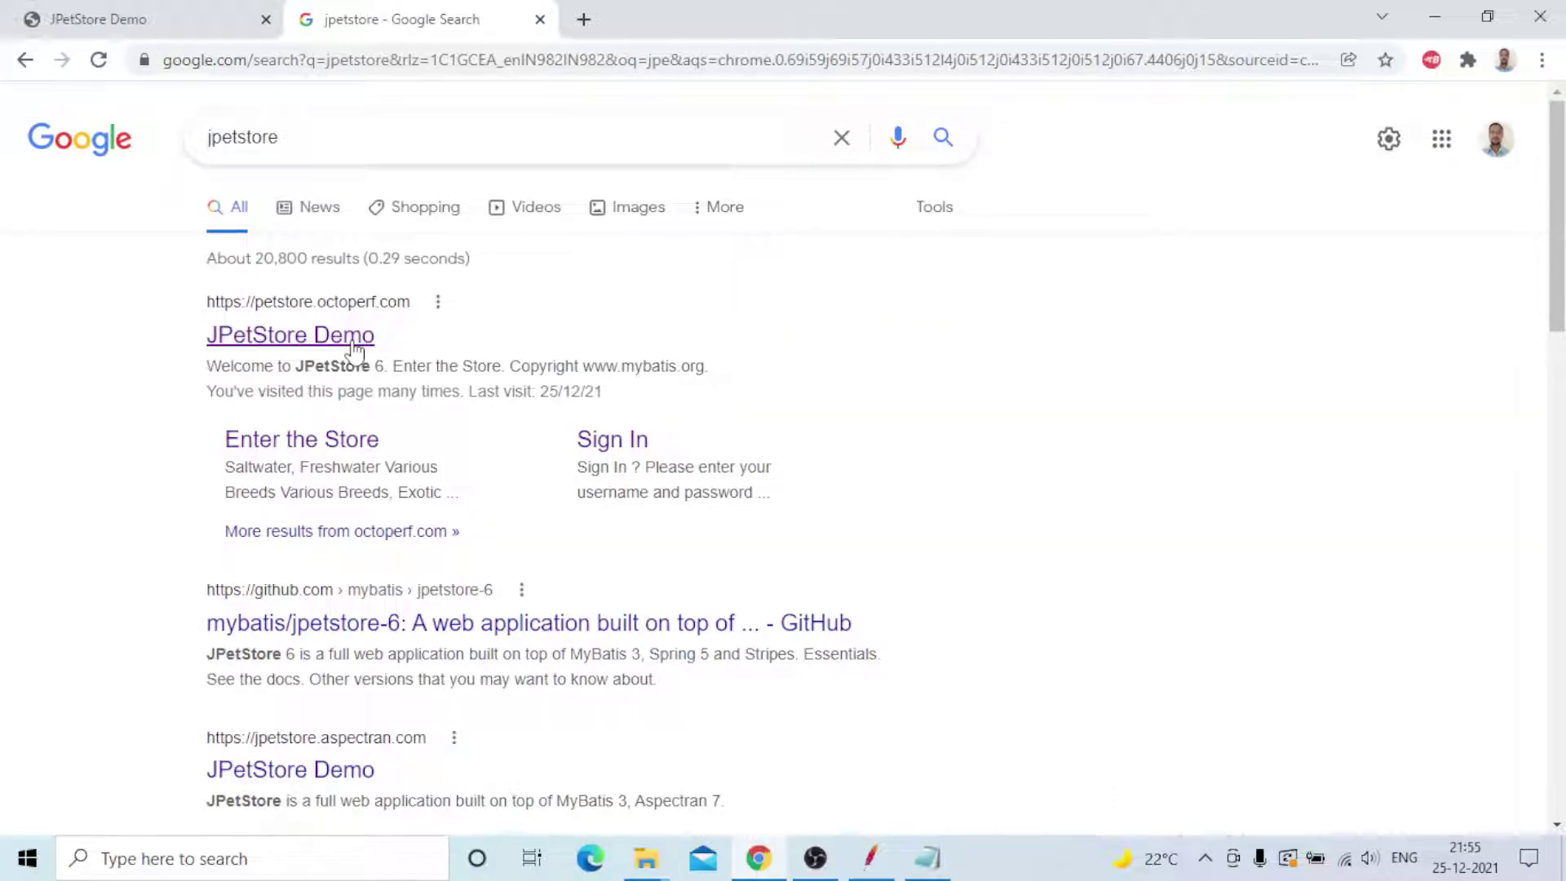
# - Open the JPetStore Demo result, enter the store, and go to the sign-in page
pyautogui.click(353, 343)
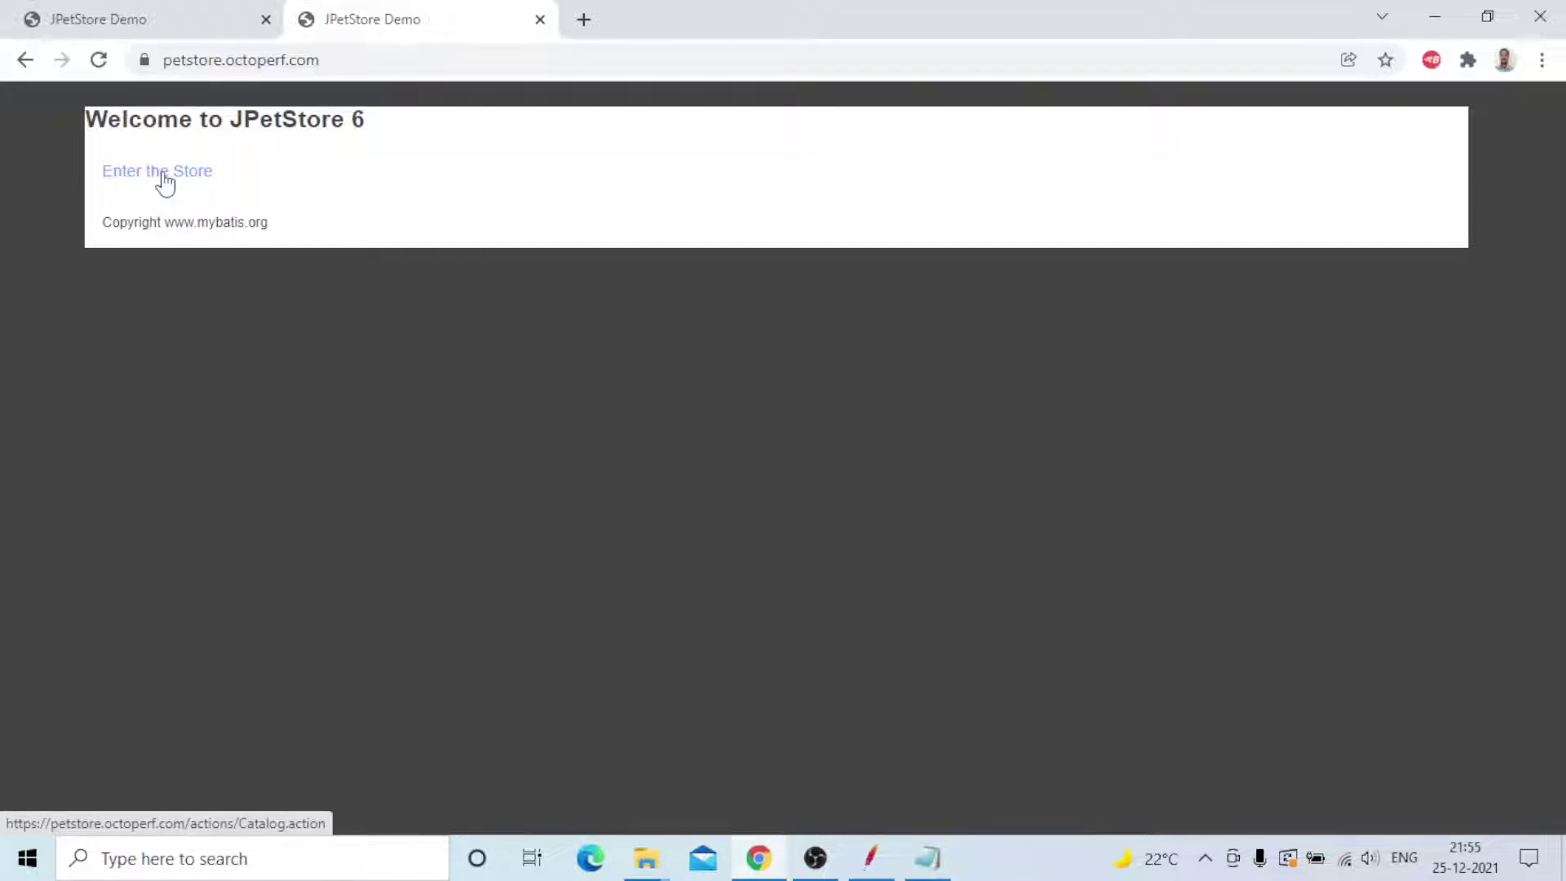
pyautogui.click(174, 22)
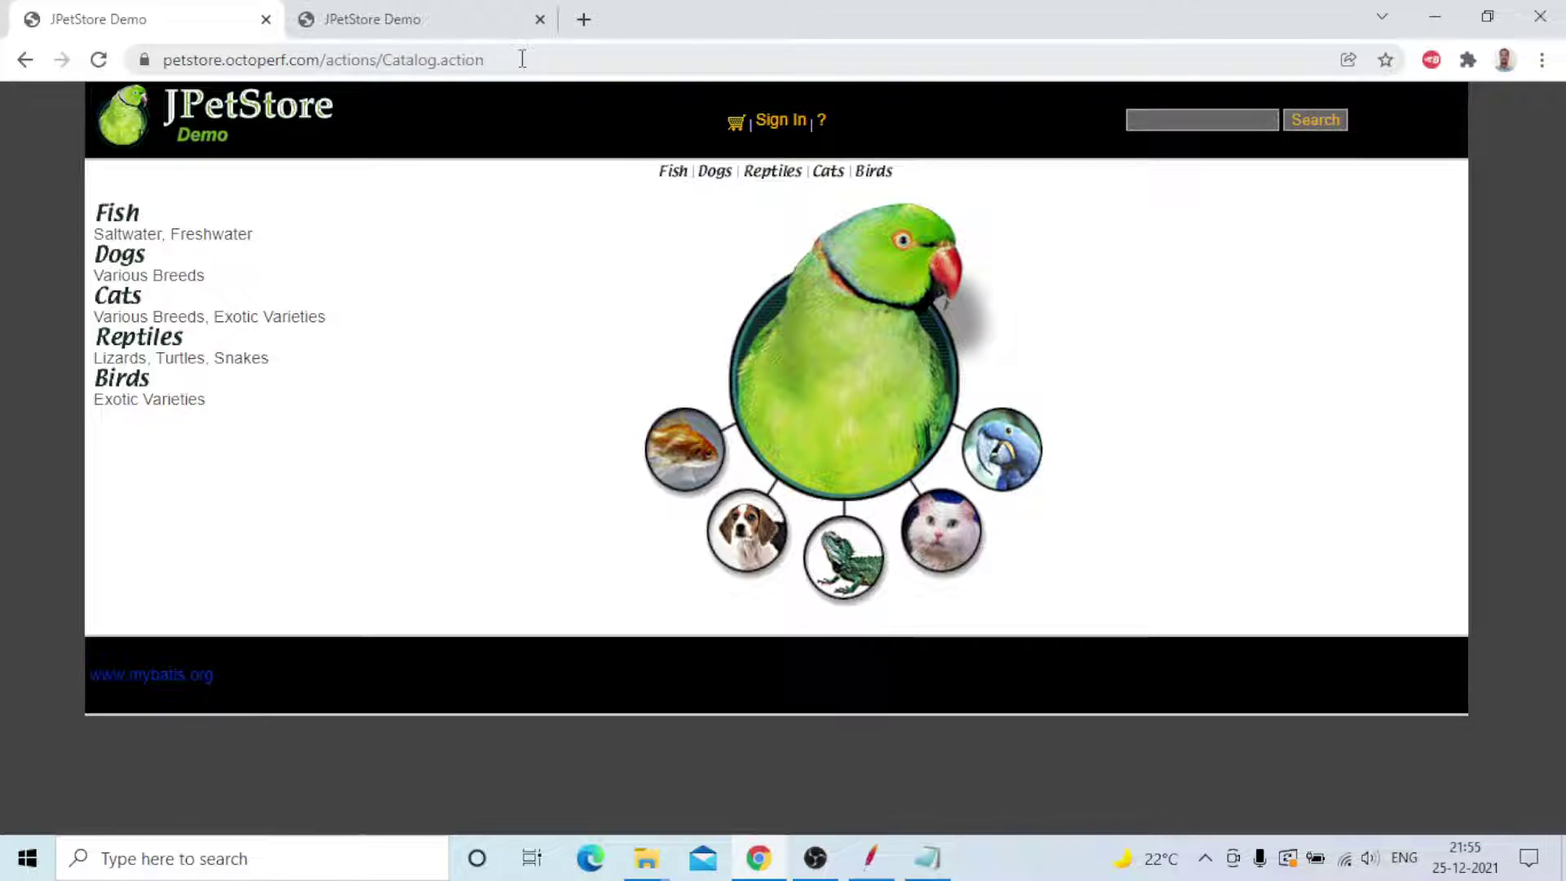
pyautogui.click(776, 126)
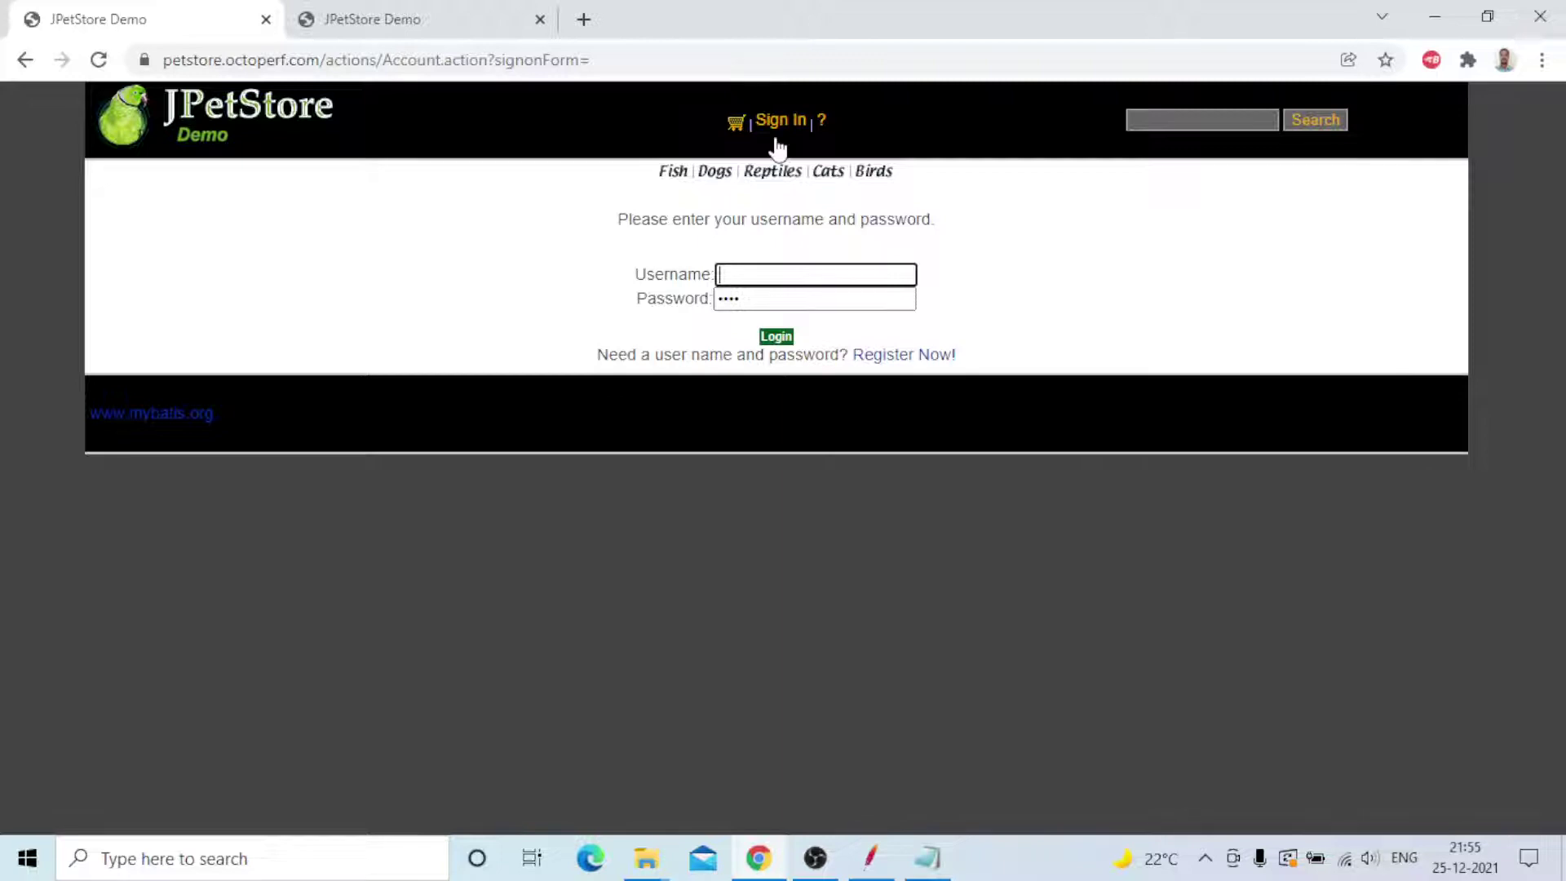
# - Sign in to JPetStore with the demo username and password, dismissing the breach warning
pyautogui.click(724, 274)
pyautogui.write('j2')
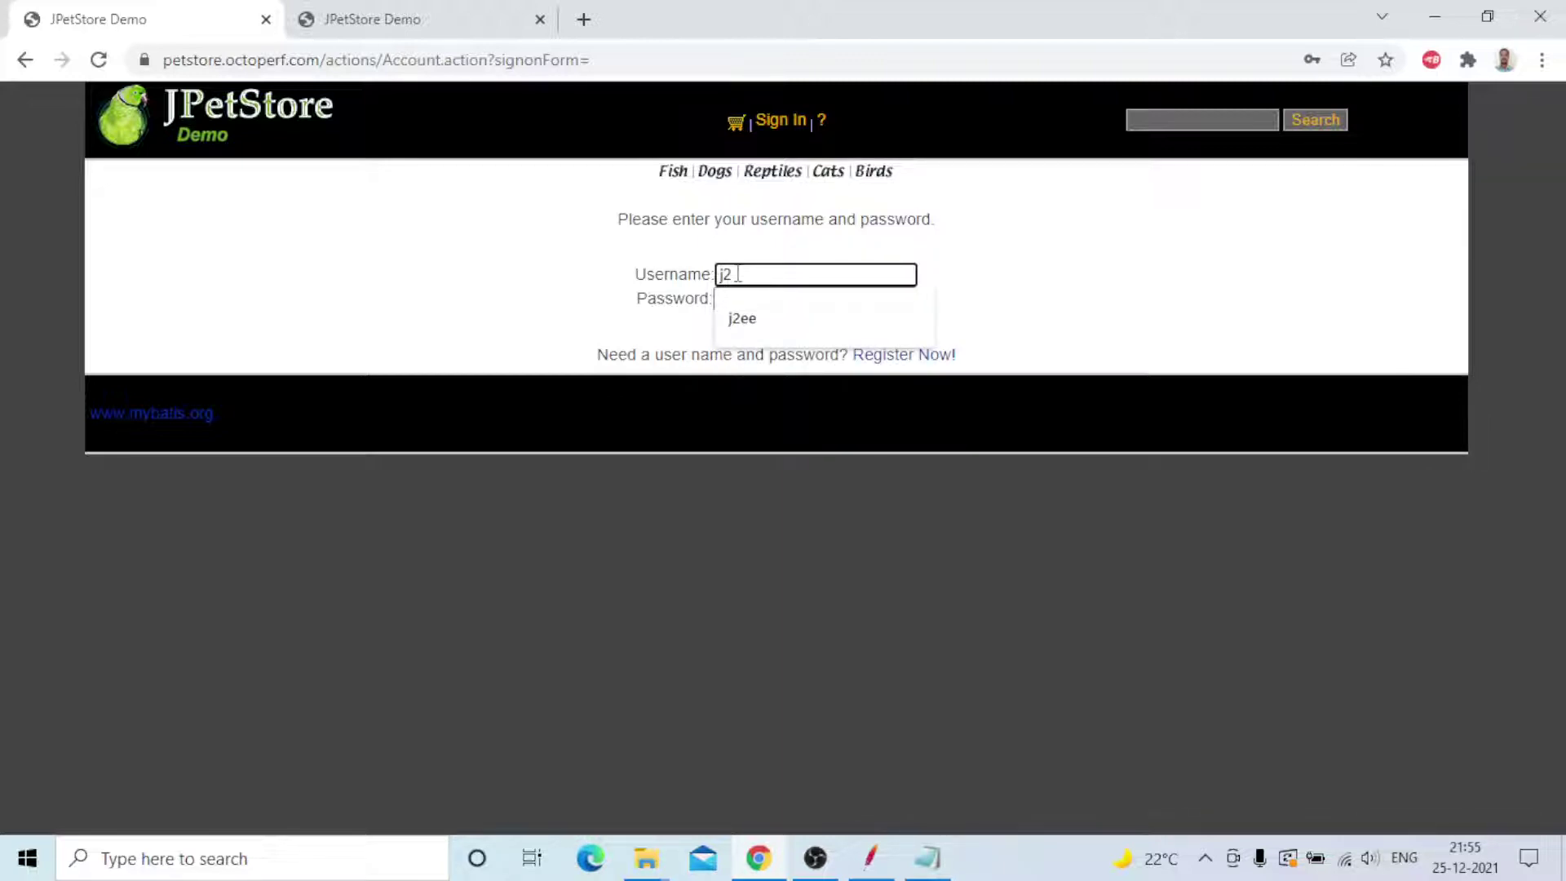
pyautogui.write('ee')
pyautogui.press('Tab')
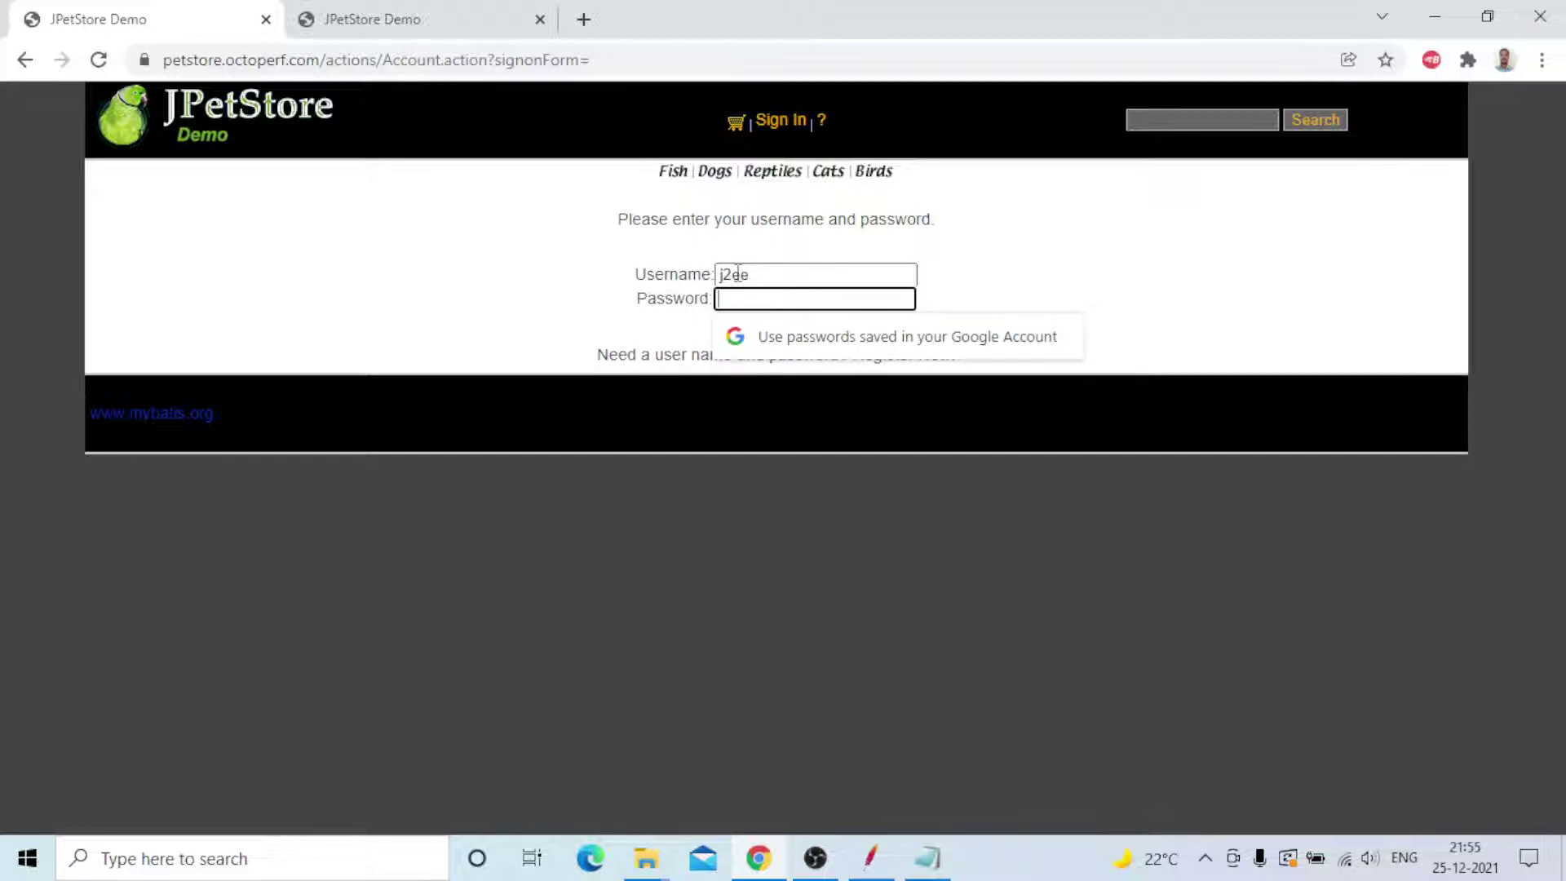
pyautogui.write('j2ee')
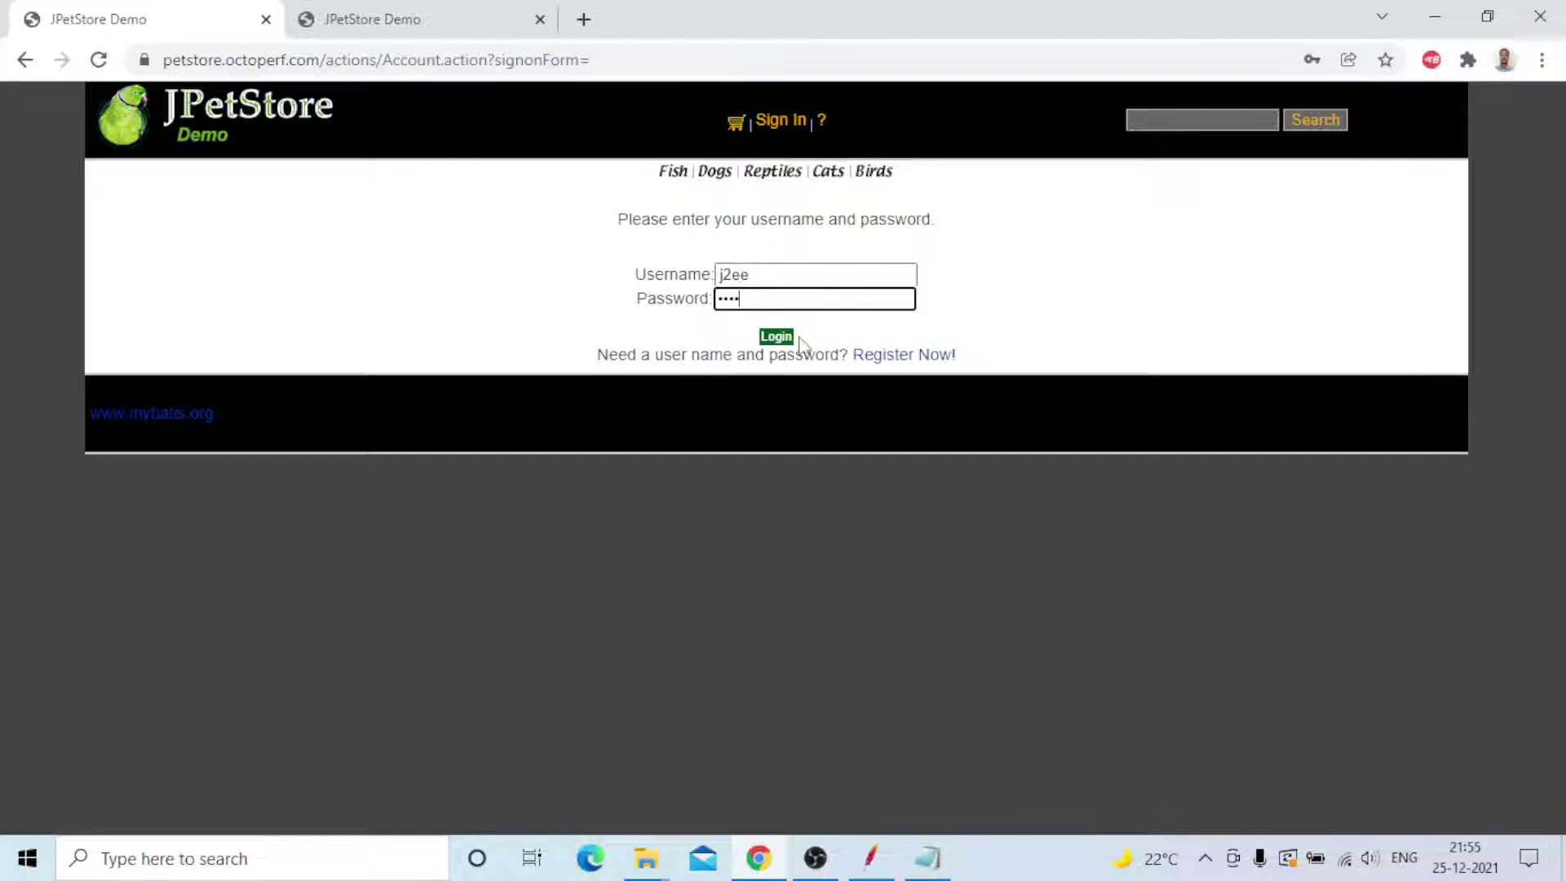
pyautogui.click(796, 338)
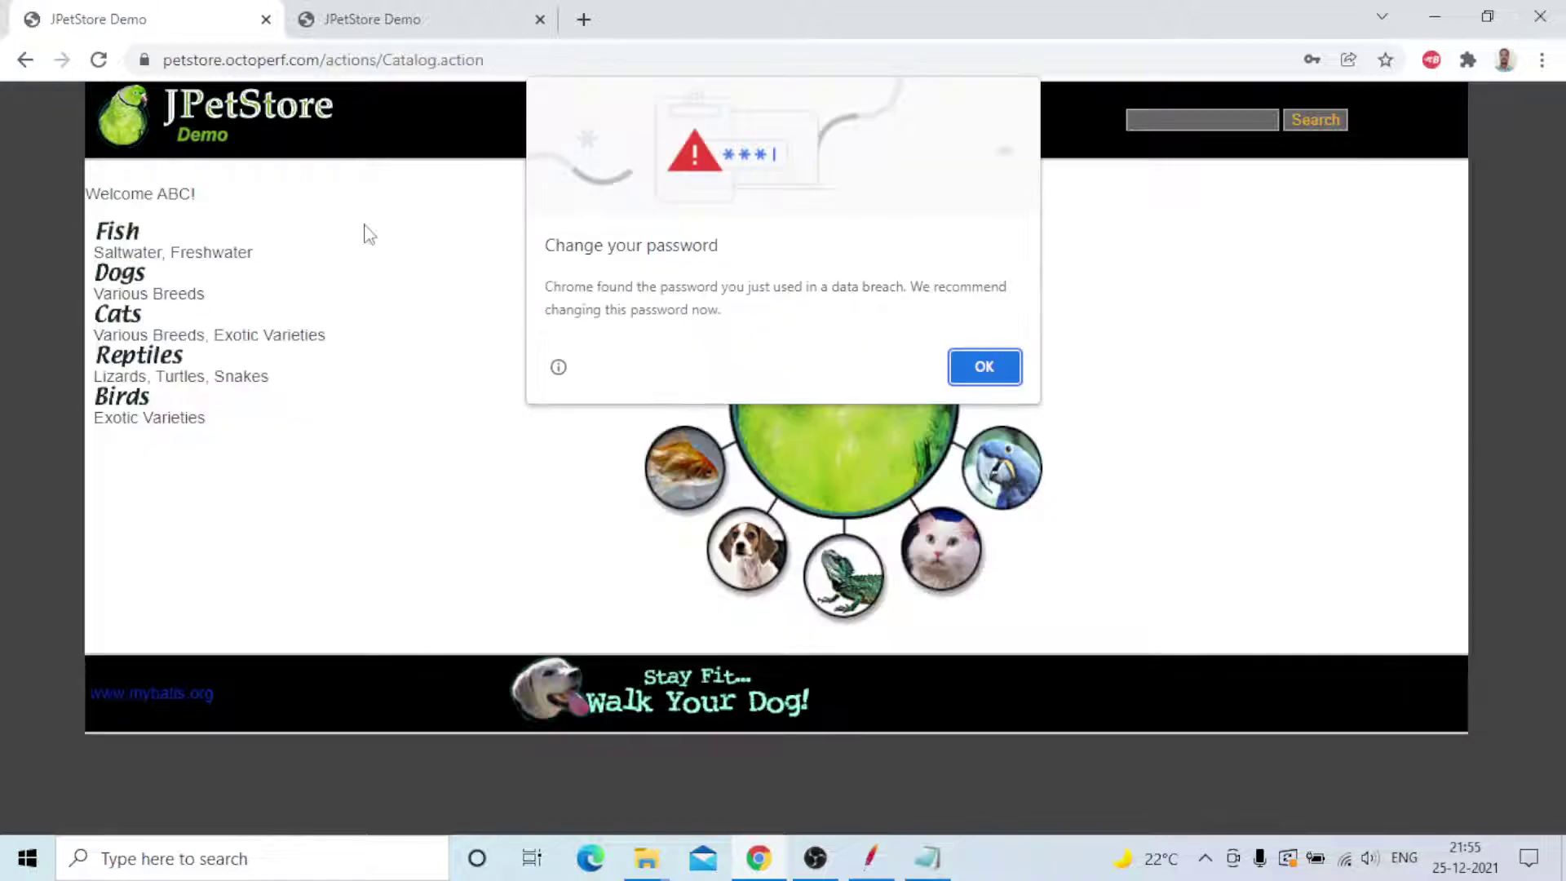
pyautogui.click(985, 367)
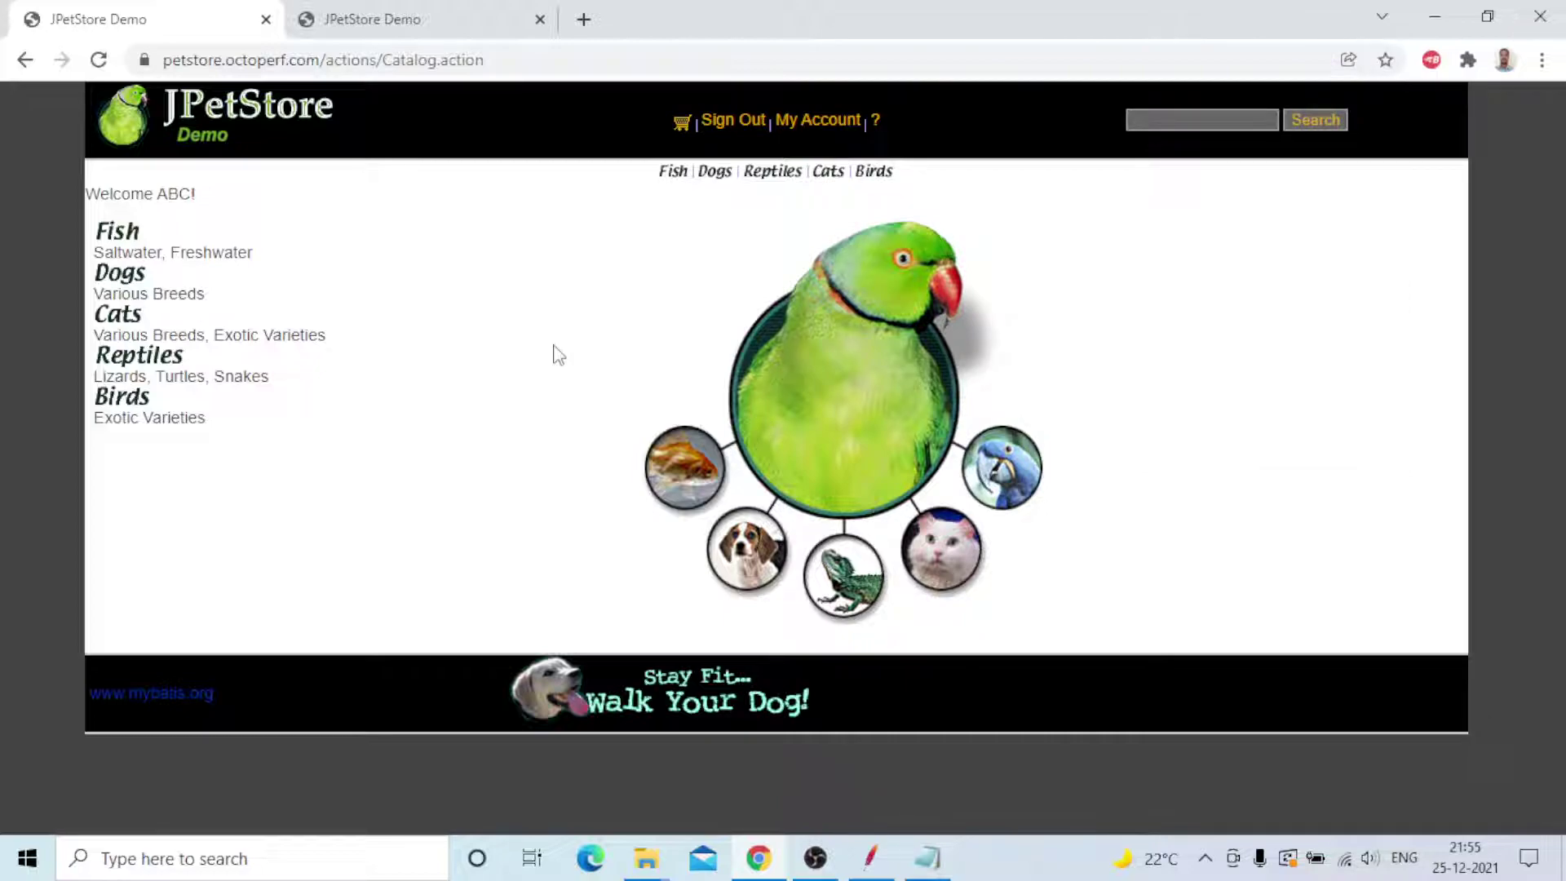
# - Order one Large Angelfish (FI-SW-01, $16.50) through checkout and confirm it
pyautogui.click(124, 229)
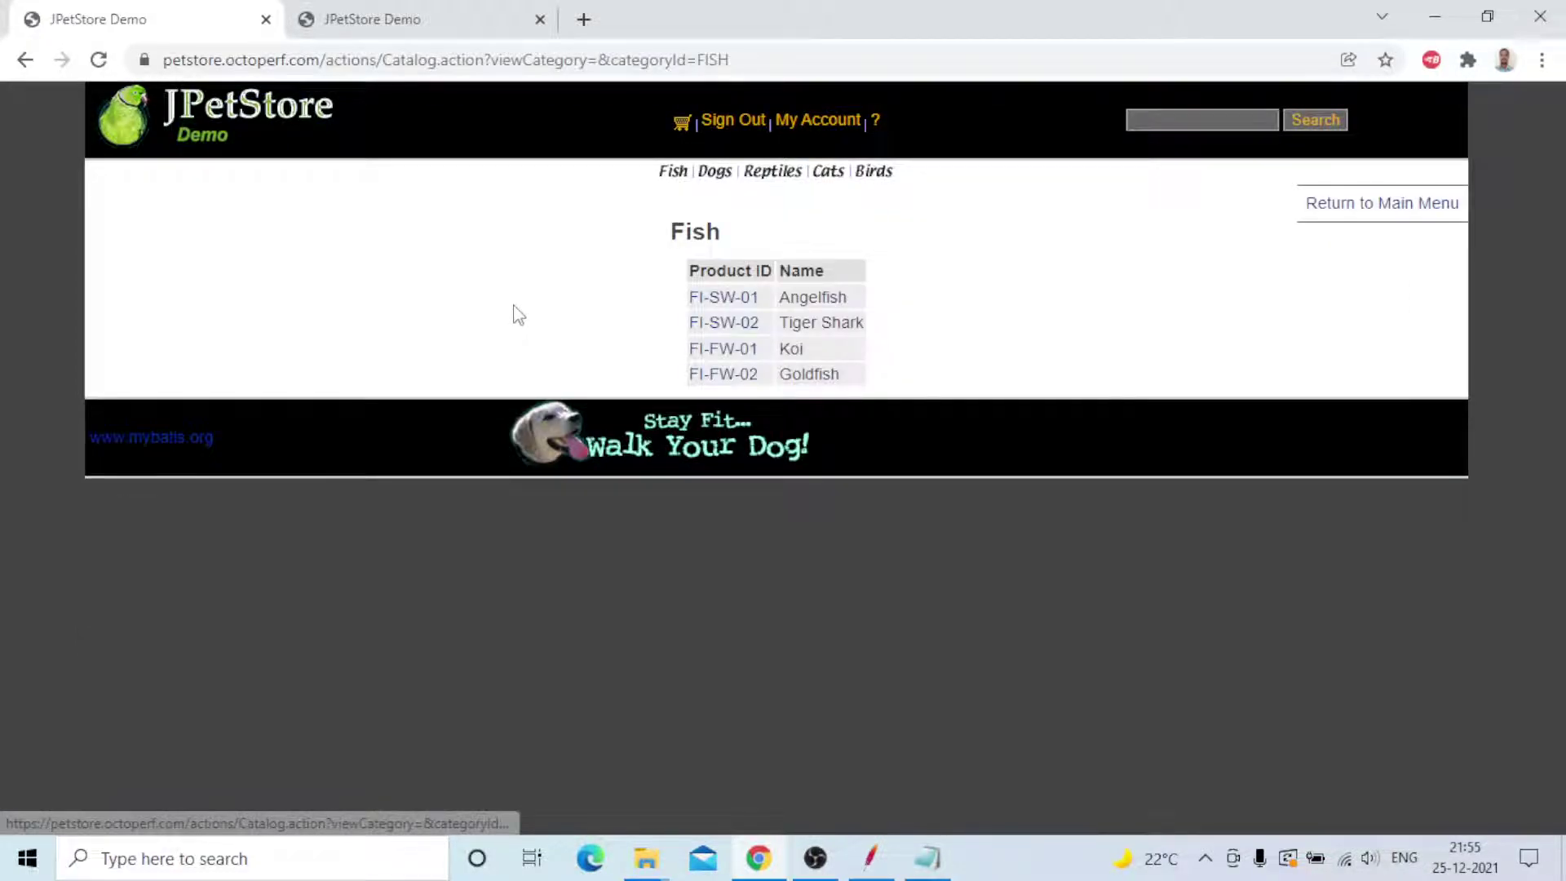
pyautogui.click(721, 304)
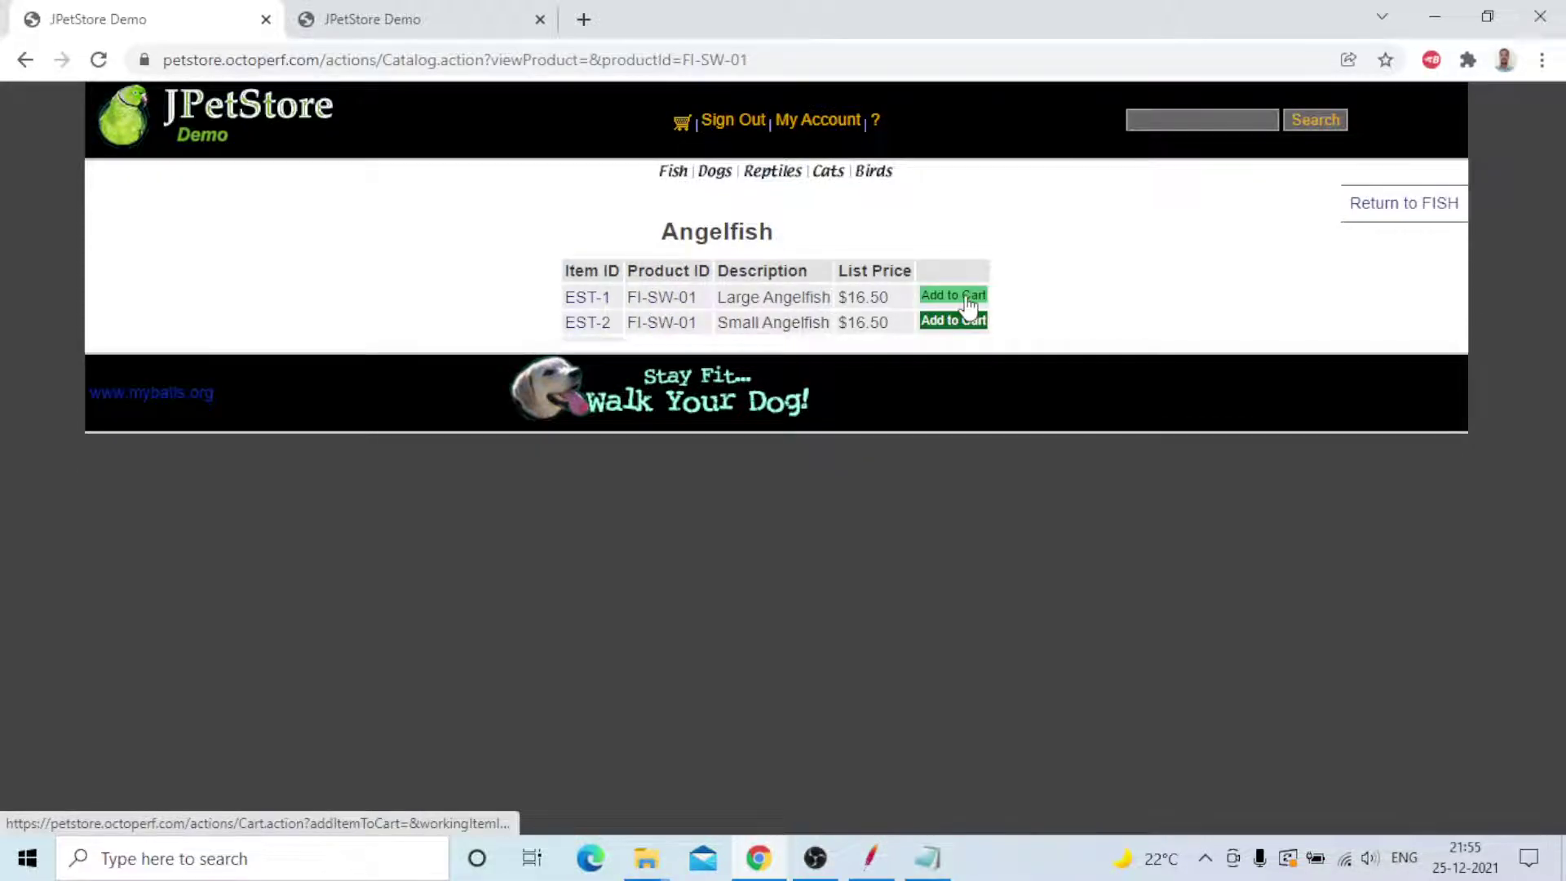
pyautogui.click(968, 300)
pyautogui.click(554, 352)
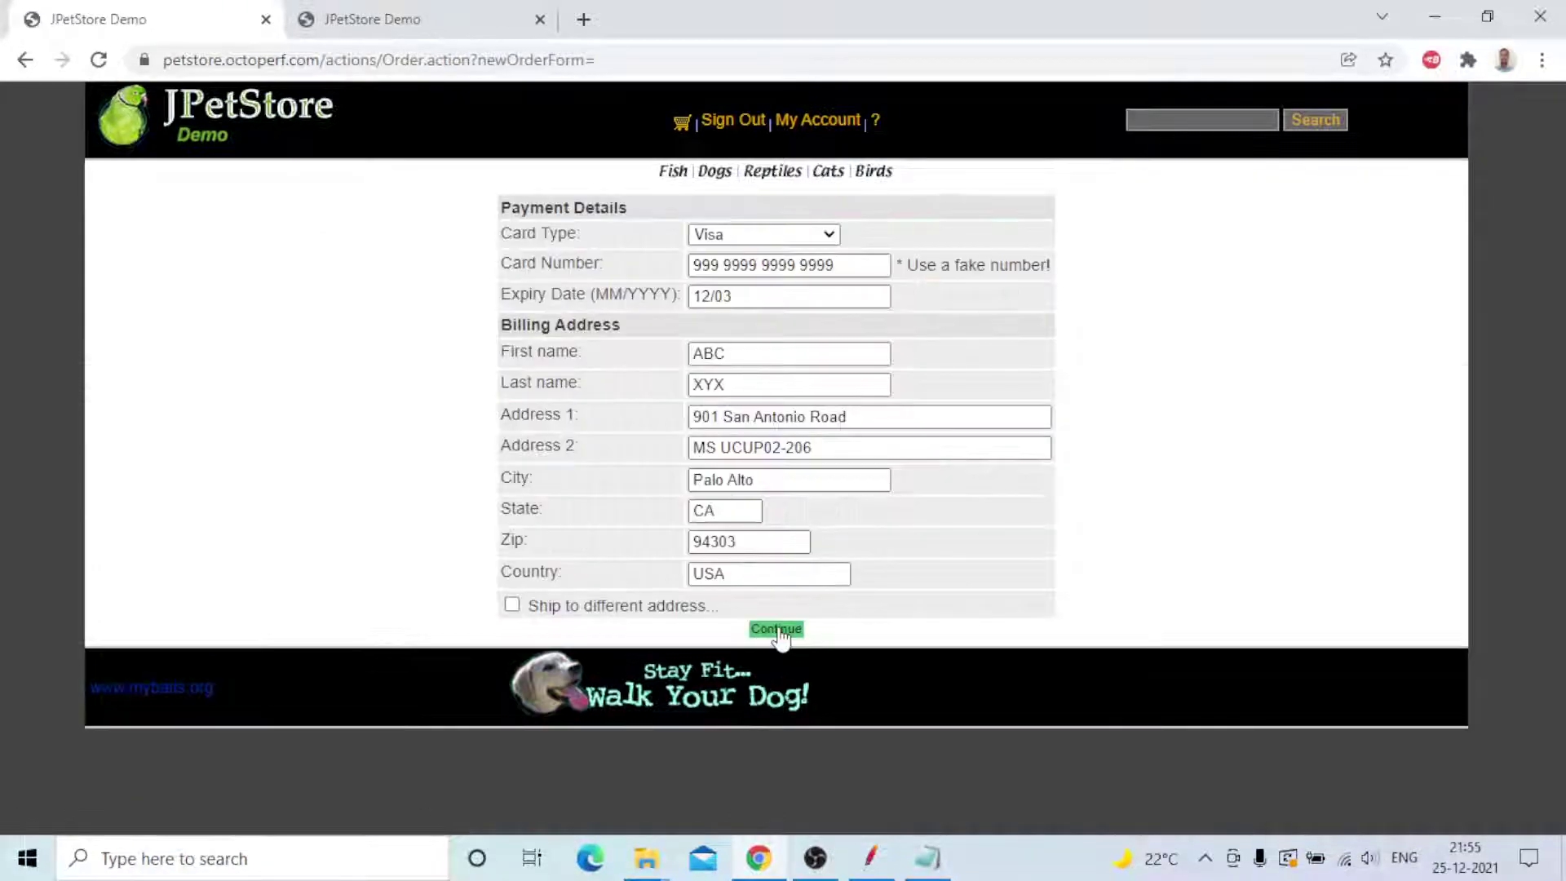
pyautogui.click(777, 631)
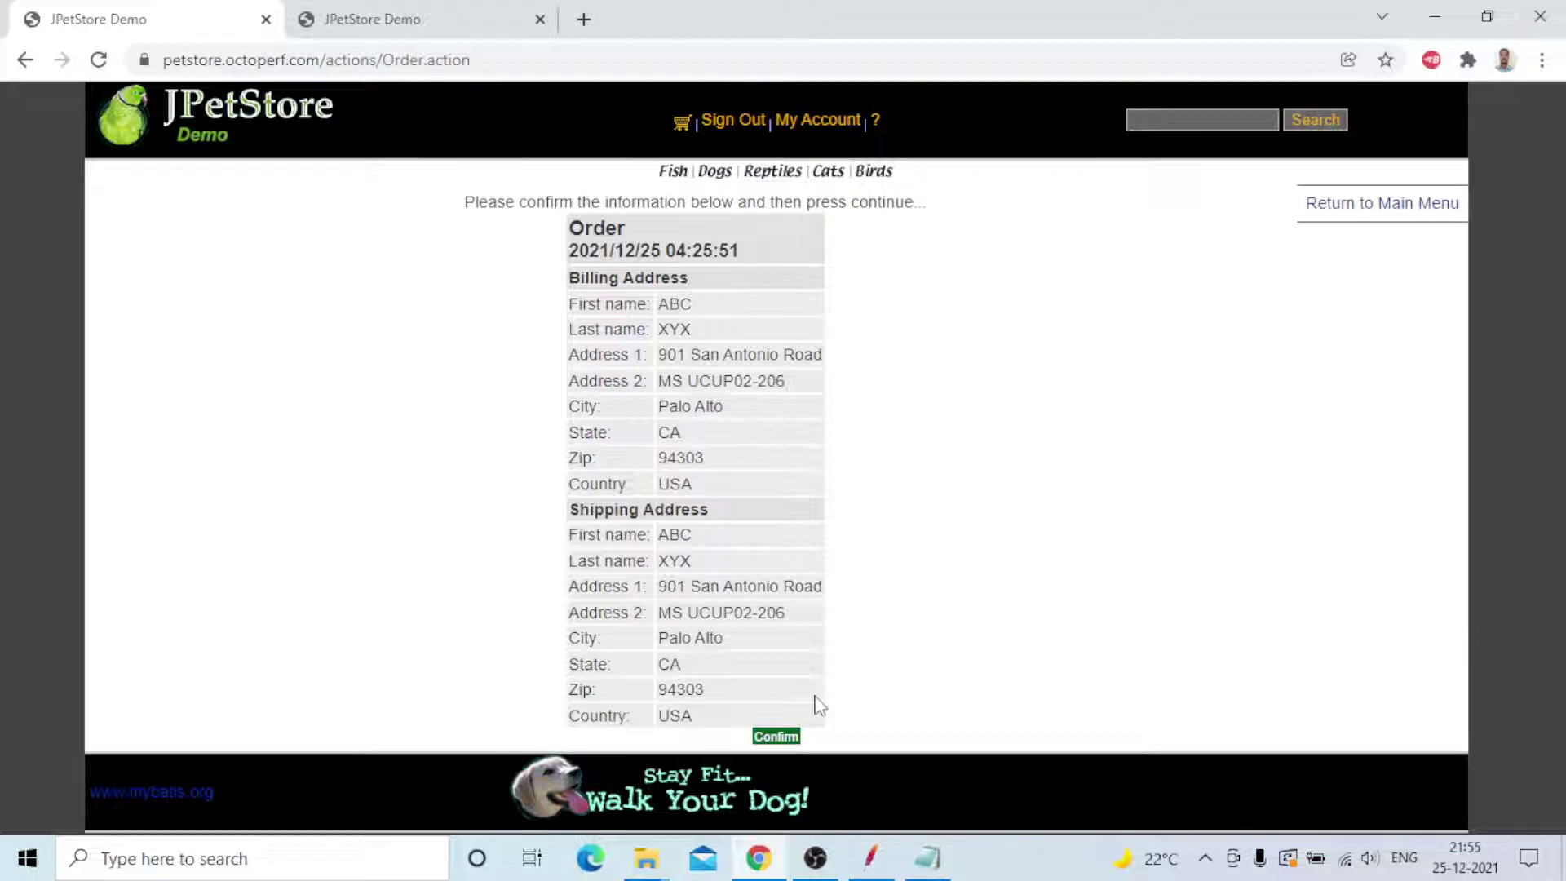
pyautogui.click(776, 737)
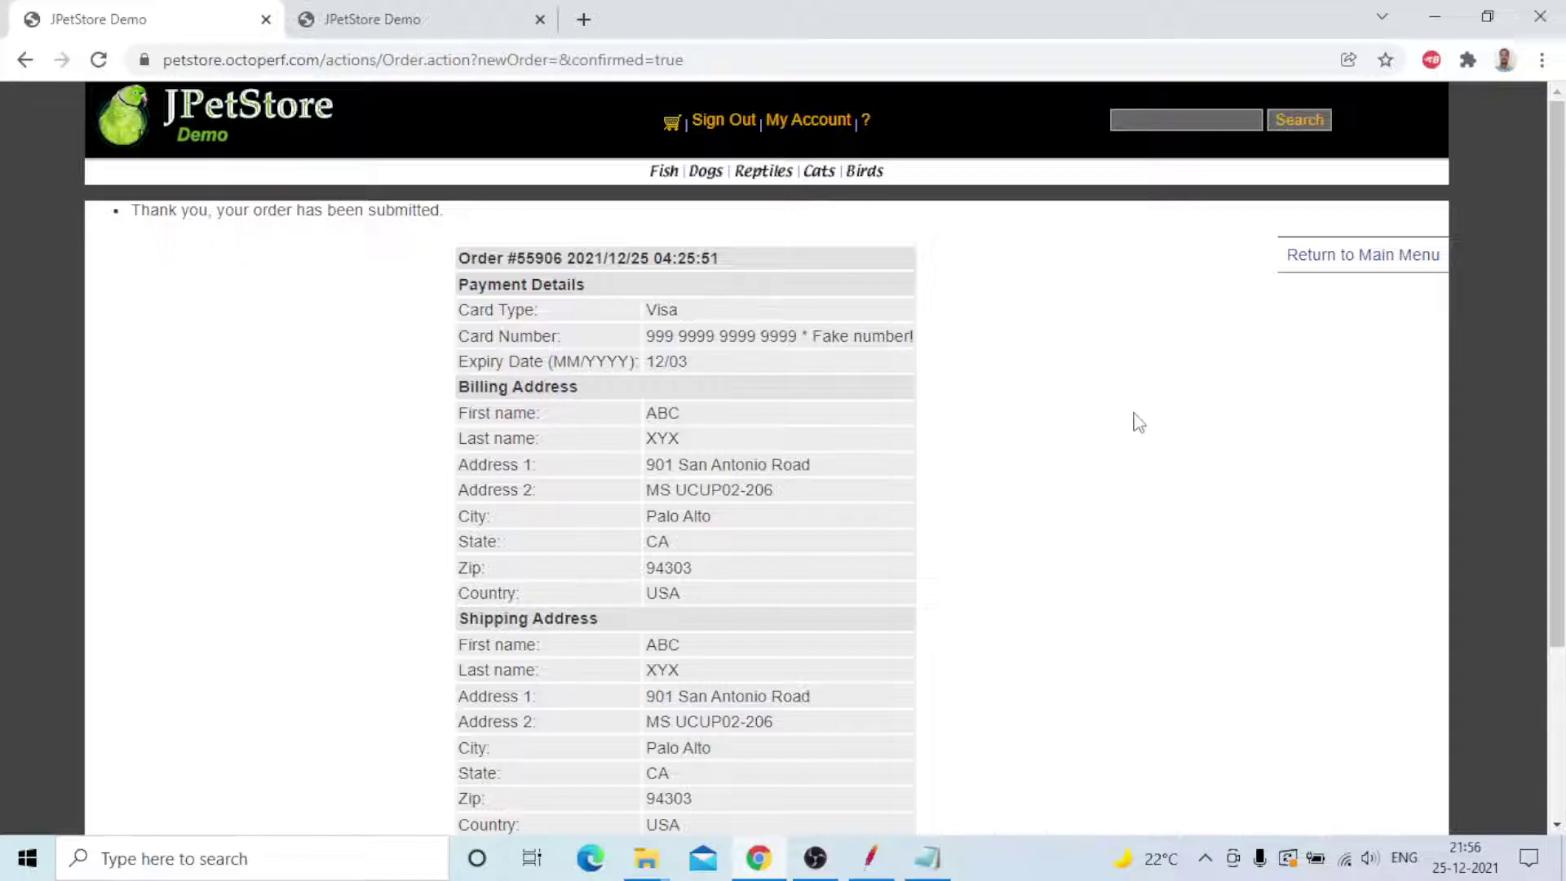
# - Review the submitted order page, then sign out of the store
pyautogui.scroll(-3, 1136, 422)
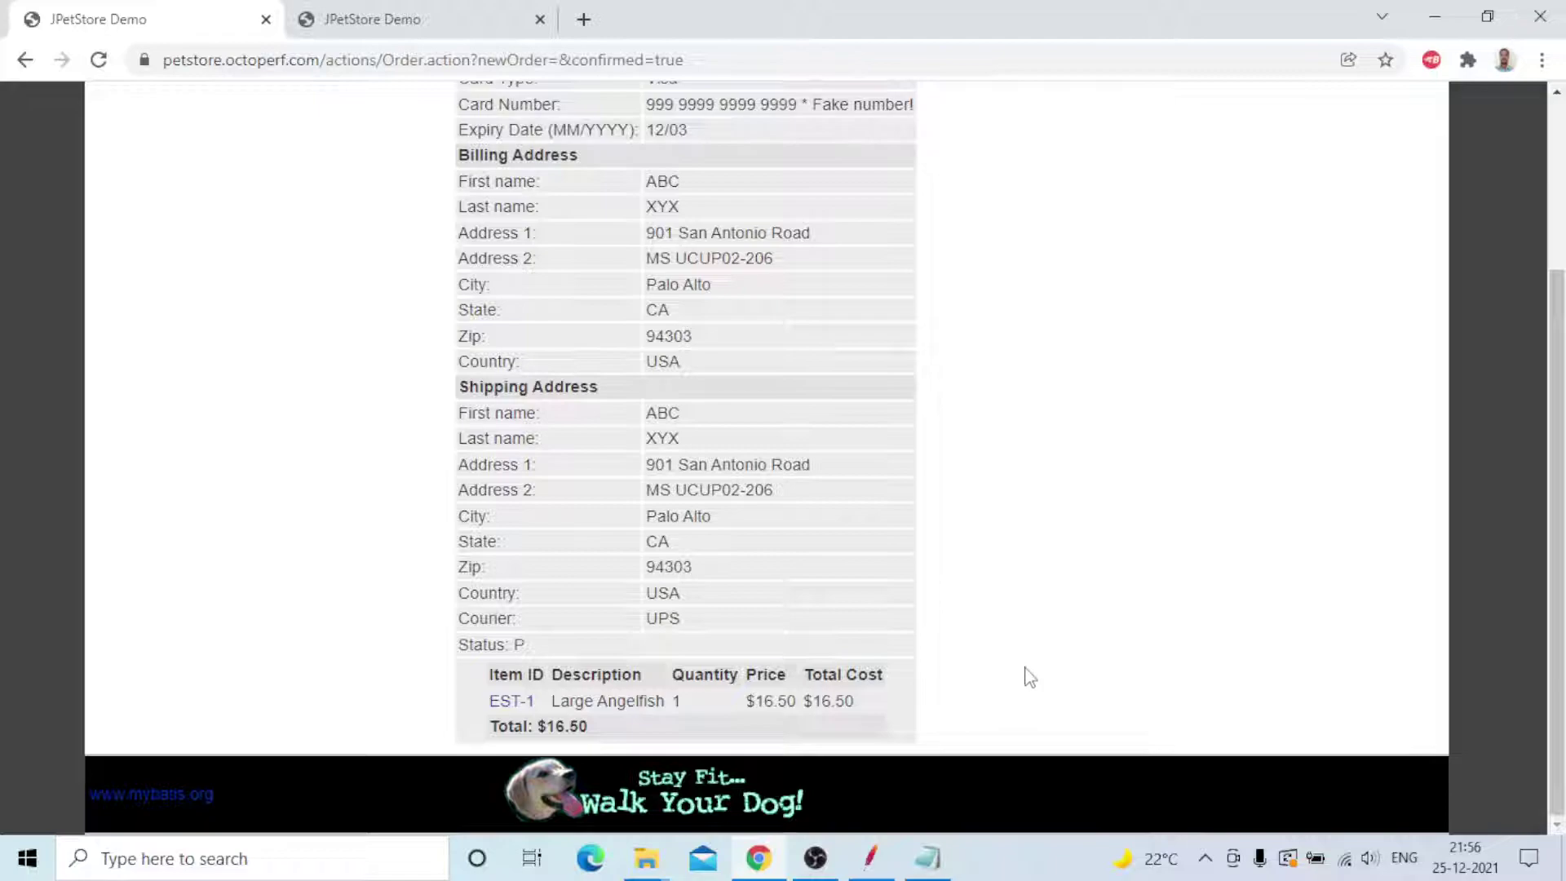
pyautogui.scroll(3, 1024, 675)
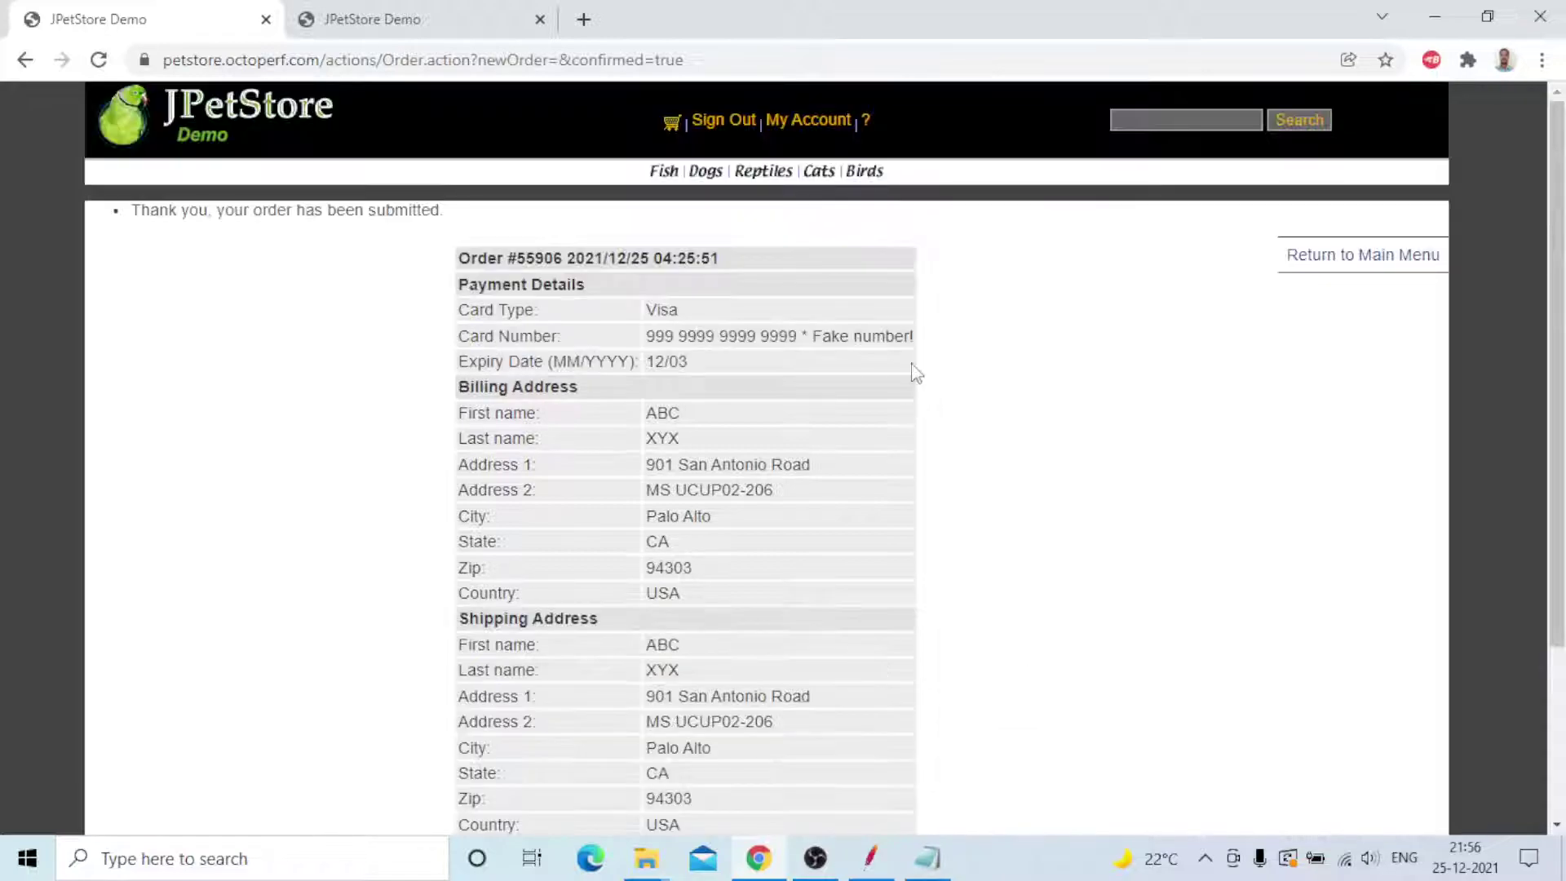
pyautogui.click(729, 127)
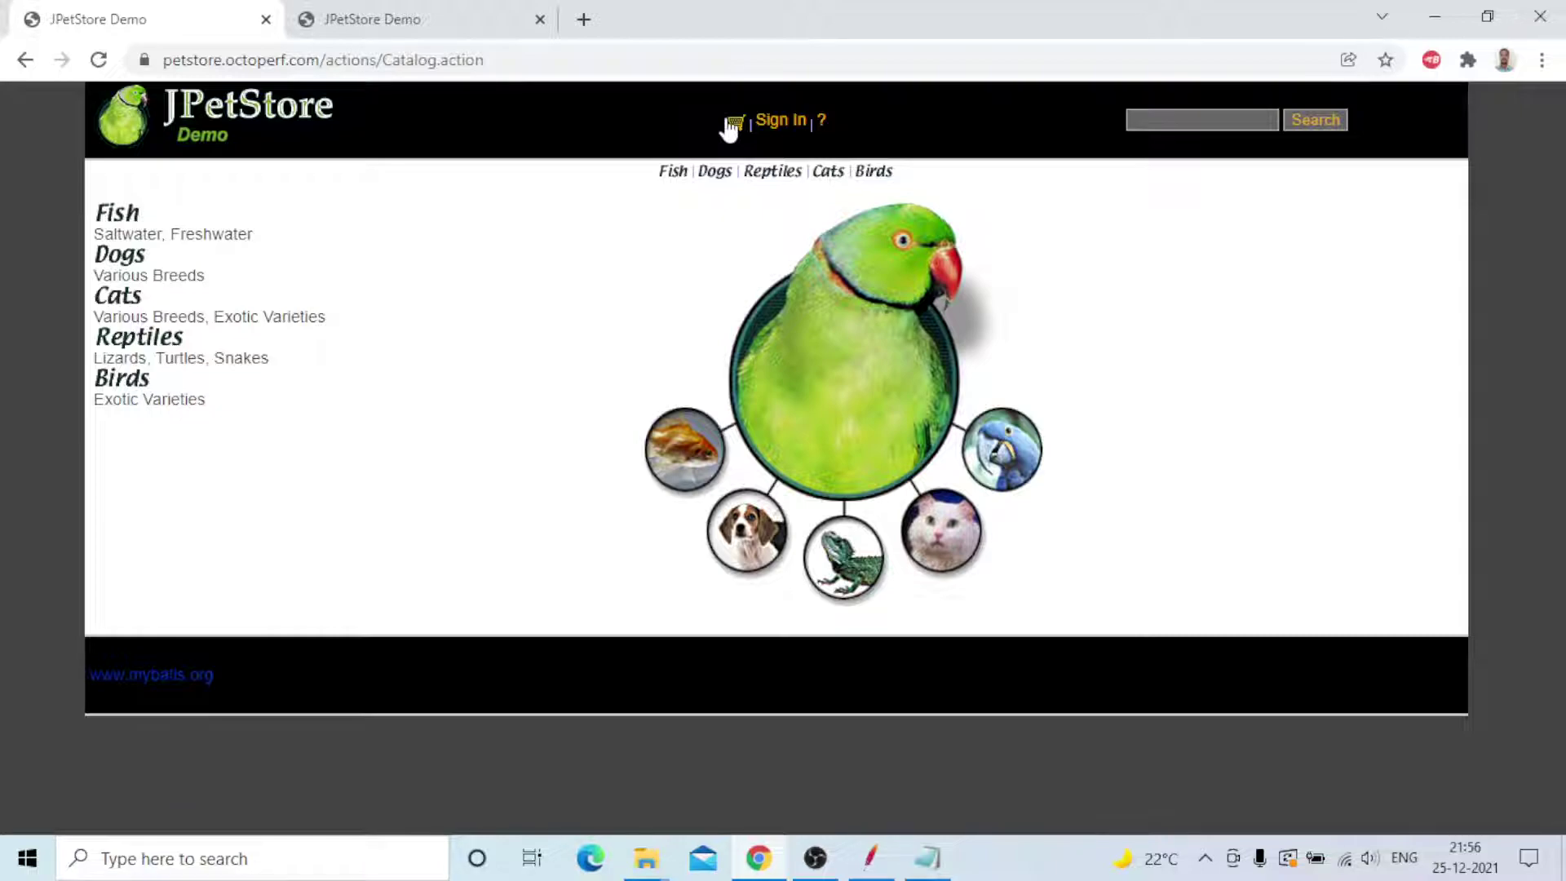
# - In JMeter, inspect the Test Plan, HTTP Cookie Manager, HTTP Cache Manager and Thread Group settings
pyautogui.moveTo(874, 866)
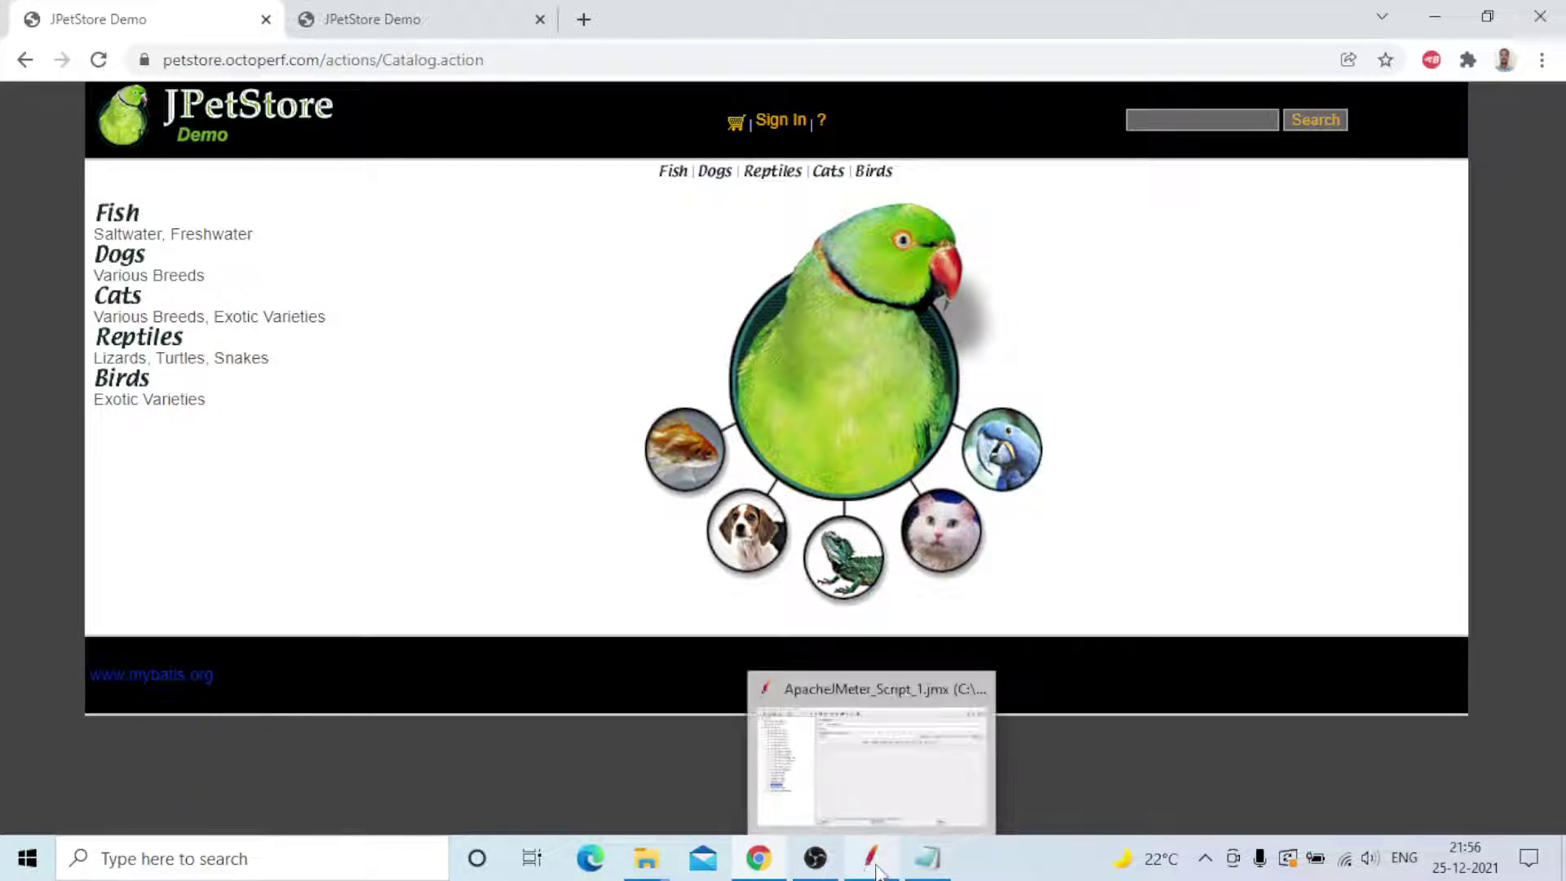
pyautogui.click(874, 866)
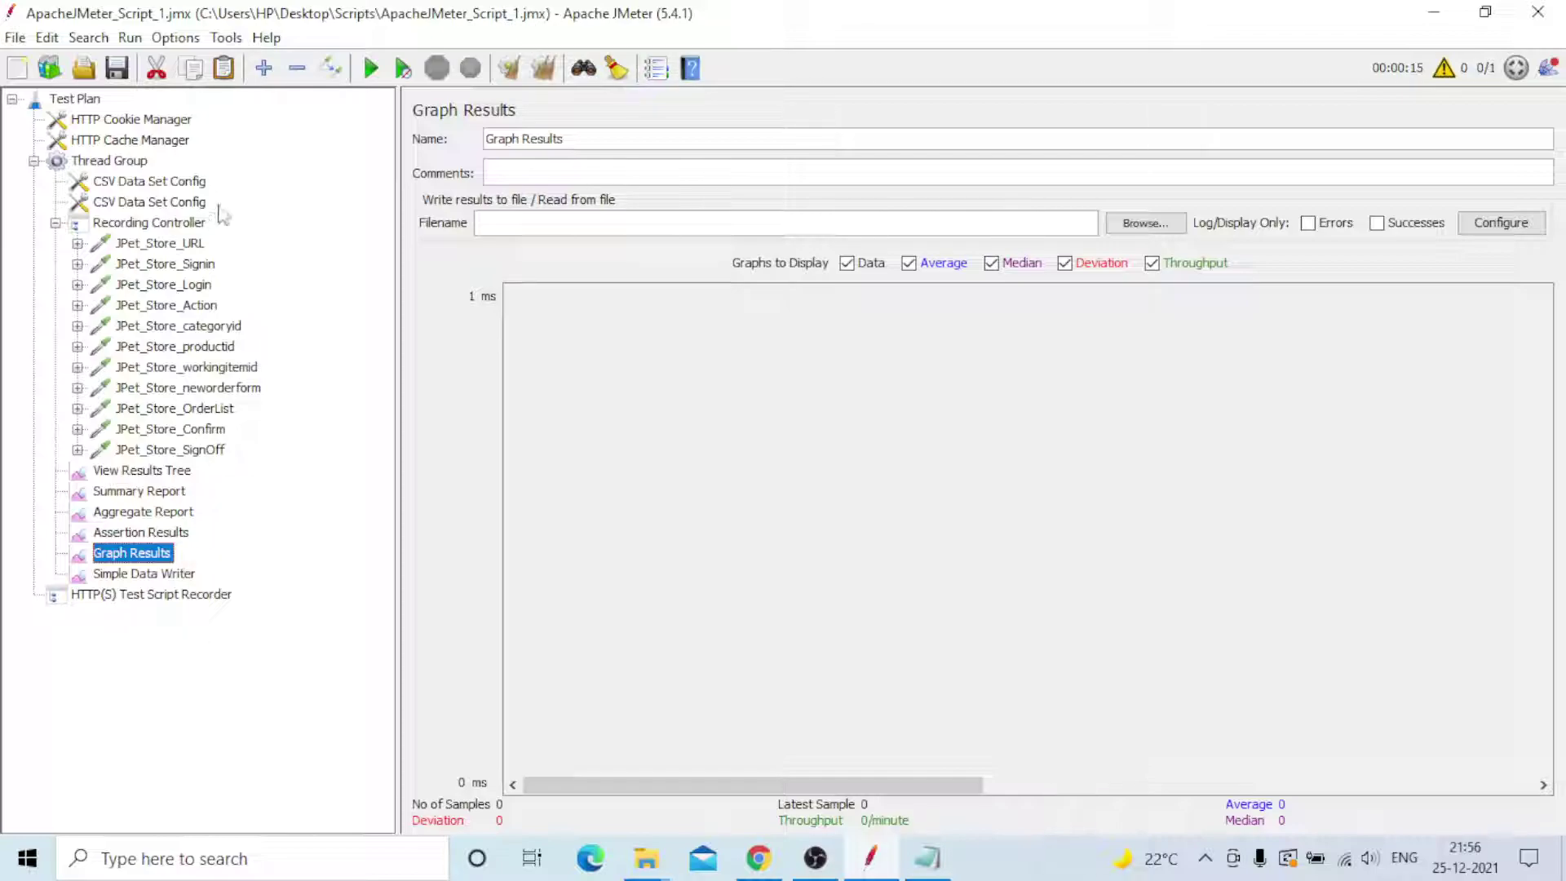
pyautogui.click(57, 104)
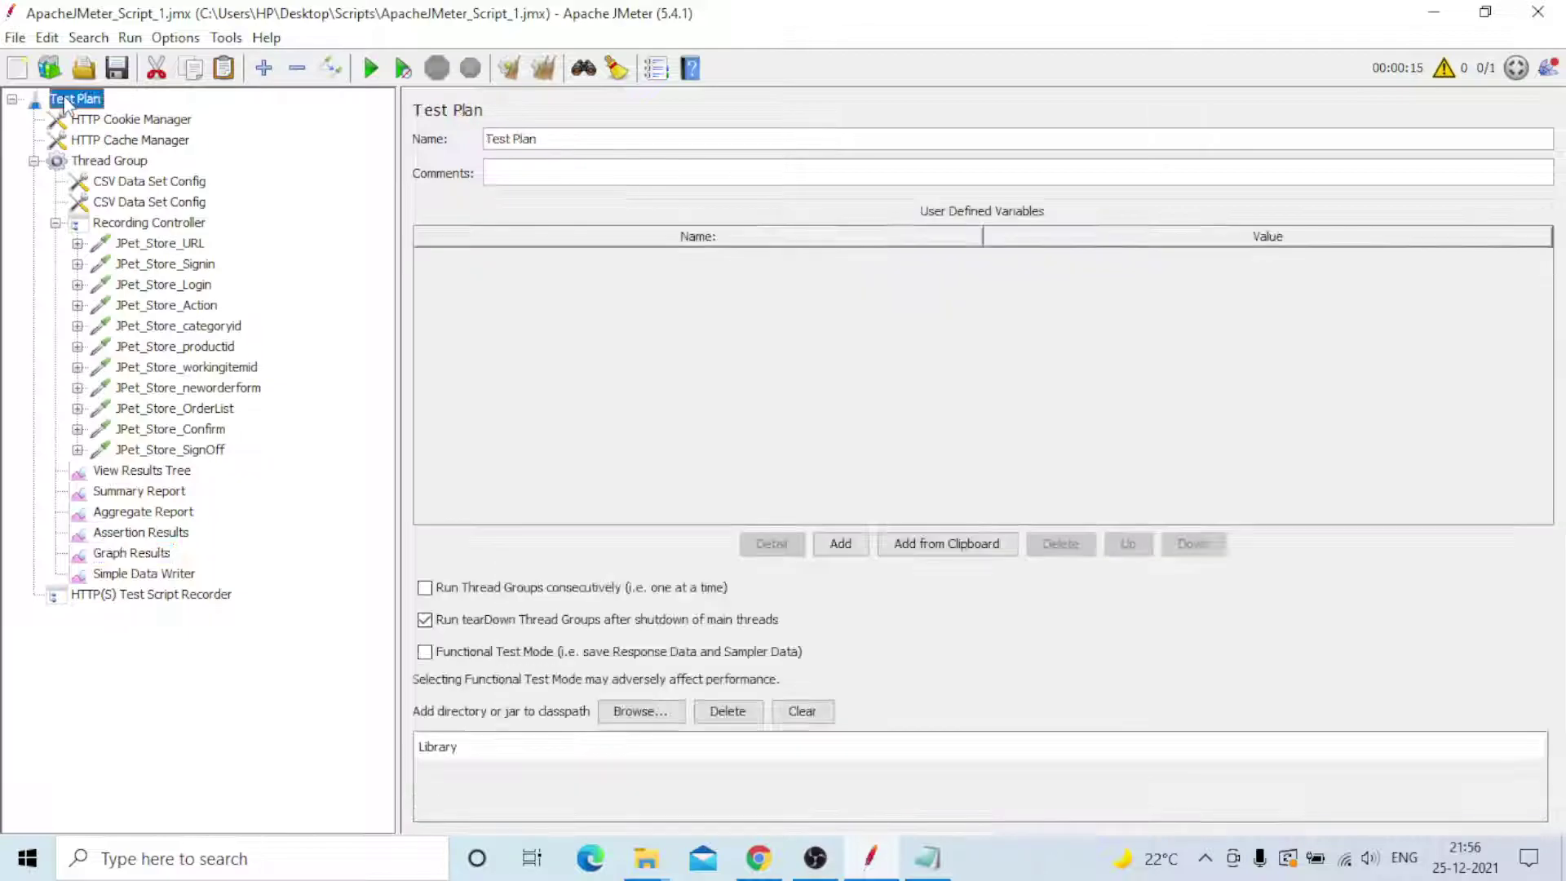
pyautogui.click(117, 123)
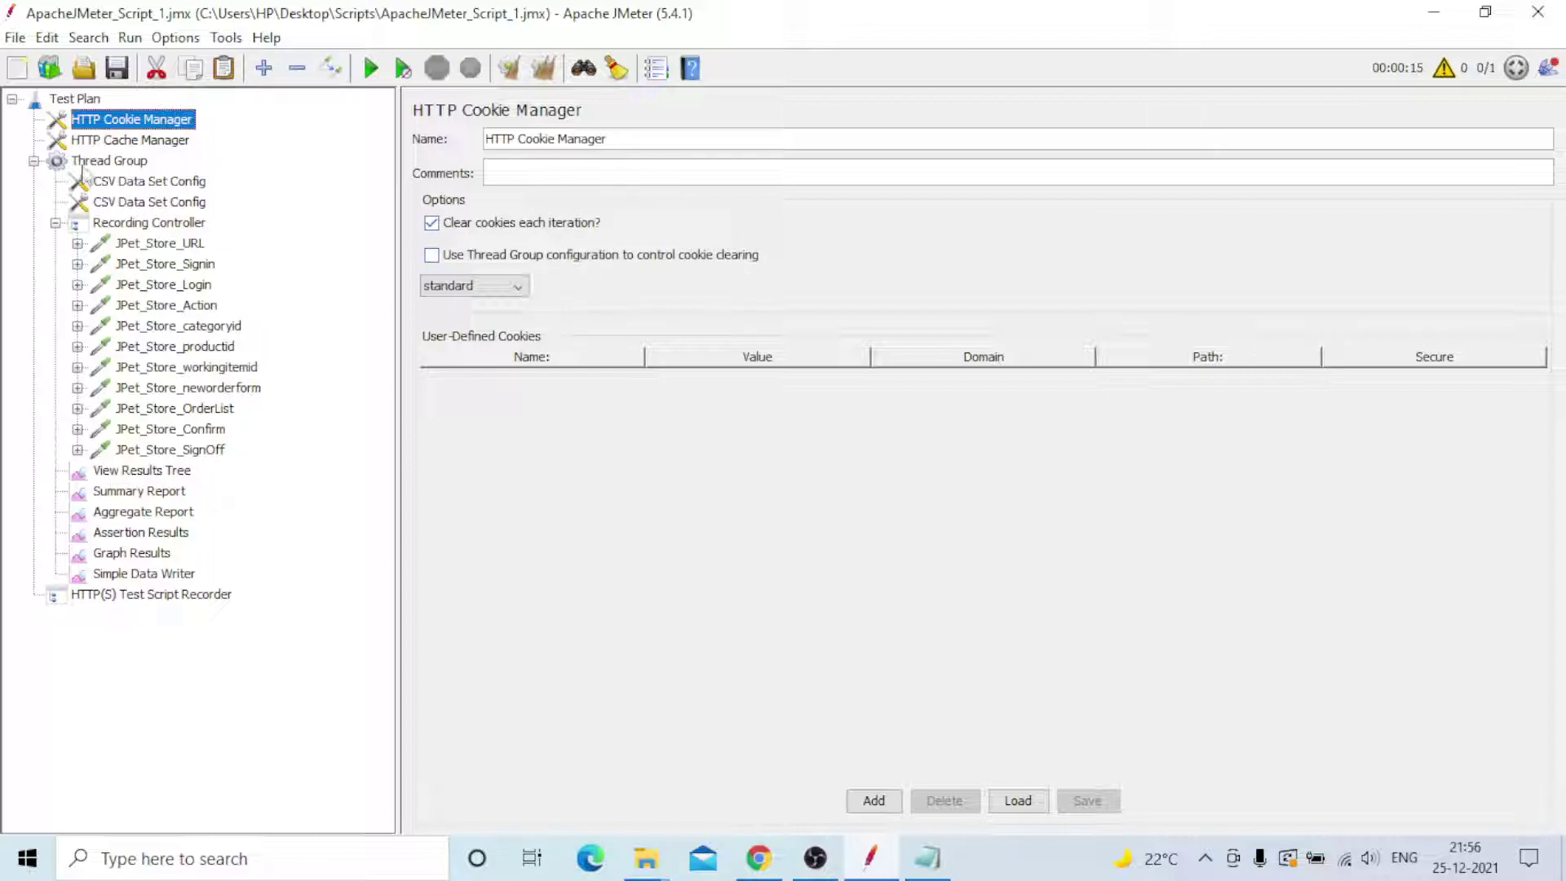
pyautogui.click(118, 143)
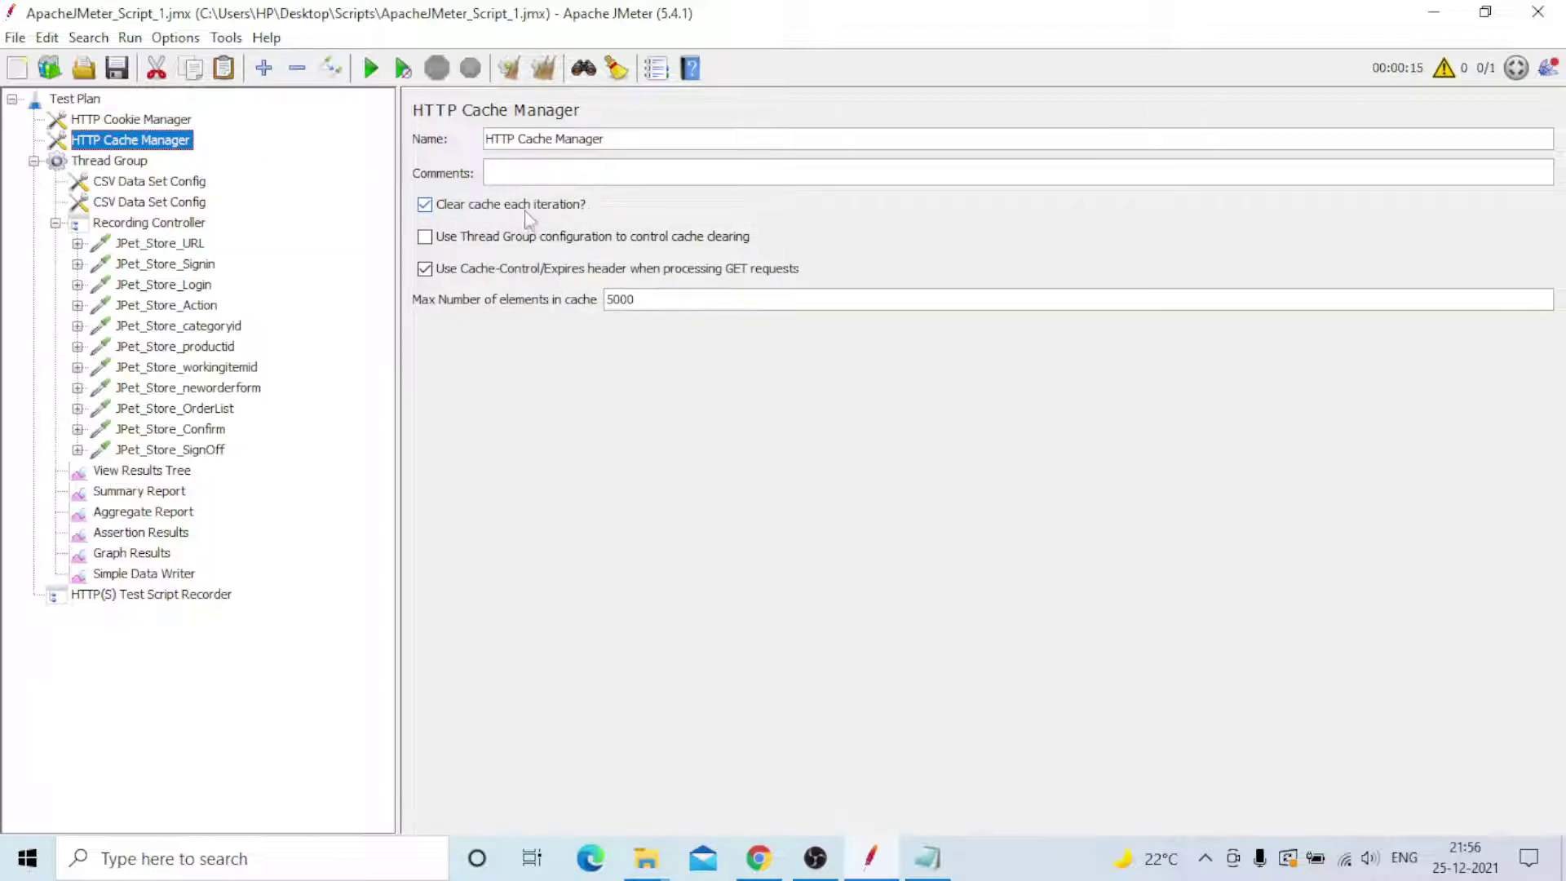
pyautogui.click(115, 163)
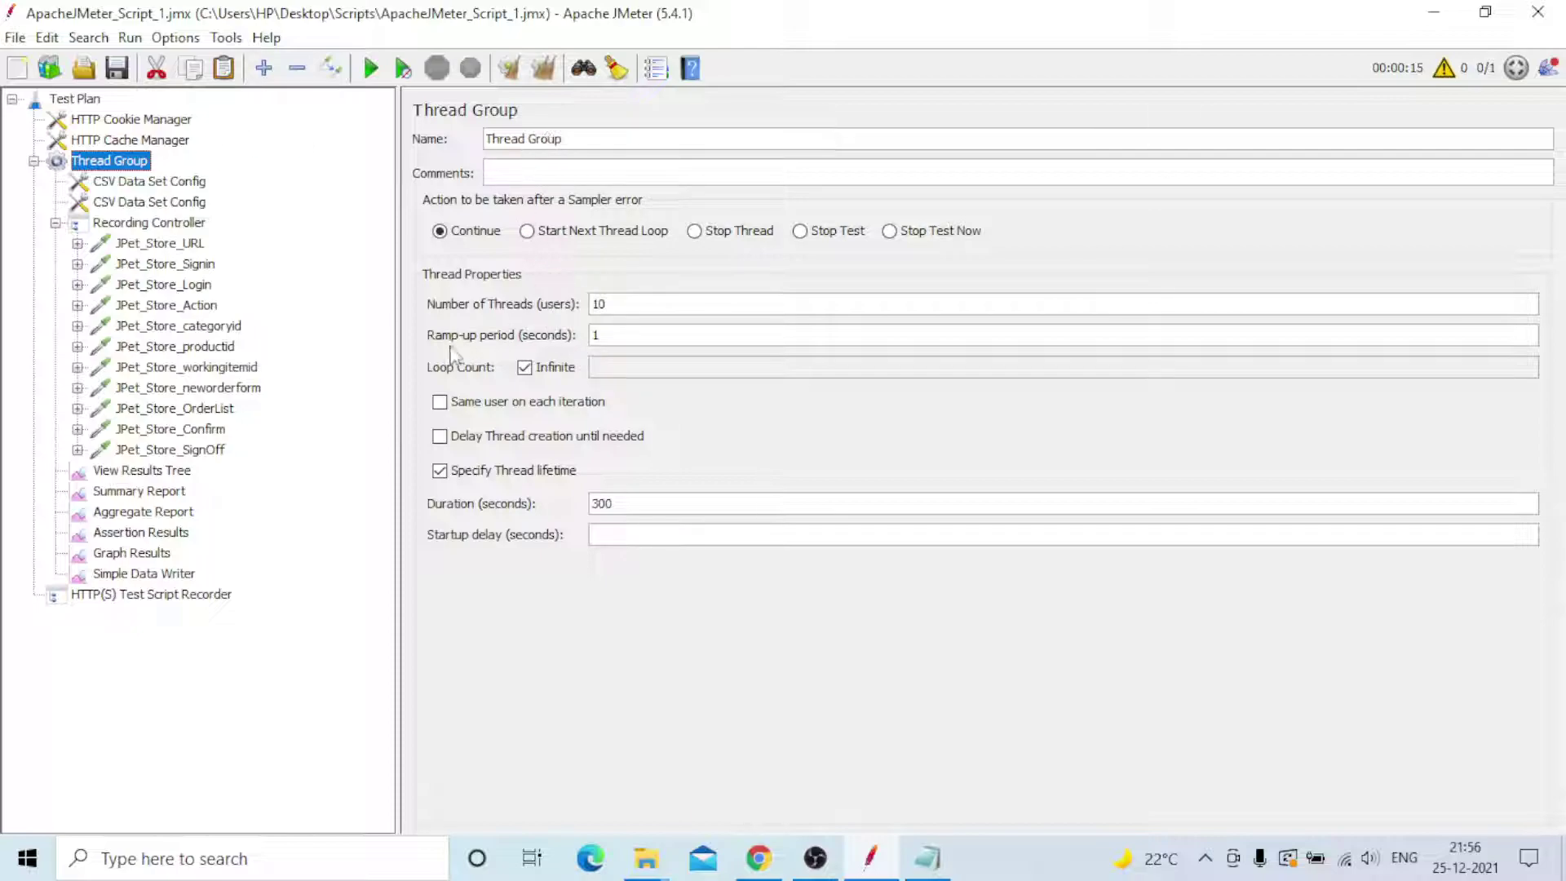
# - Change Number of Threads from 10 to 30 and Ramp-up period to 6 seconds
pyautogui.click(615, 308)
pyautogui.press('BackSpace')
pyautogui.press('BackSpace')
pyautogui.write('2')
pyautogui.write('0')
pyautogui.click(617, 331)
pyautogui.press('BackSpace')
pyautogui.press('BackSpace')
pyautogui.write('3')
pyautogui.write('6')
pyautogui.click(161, 851)
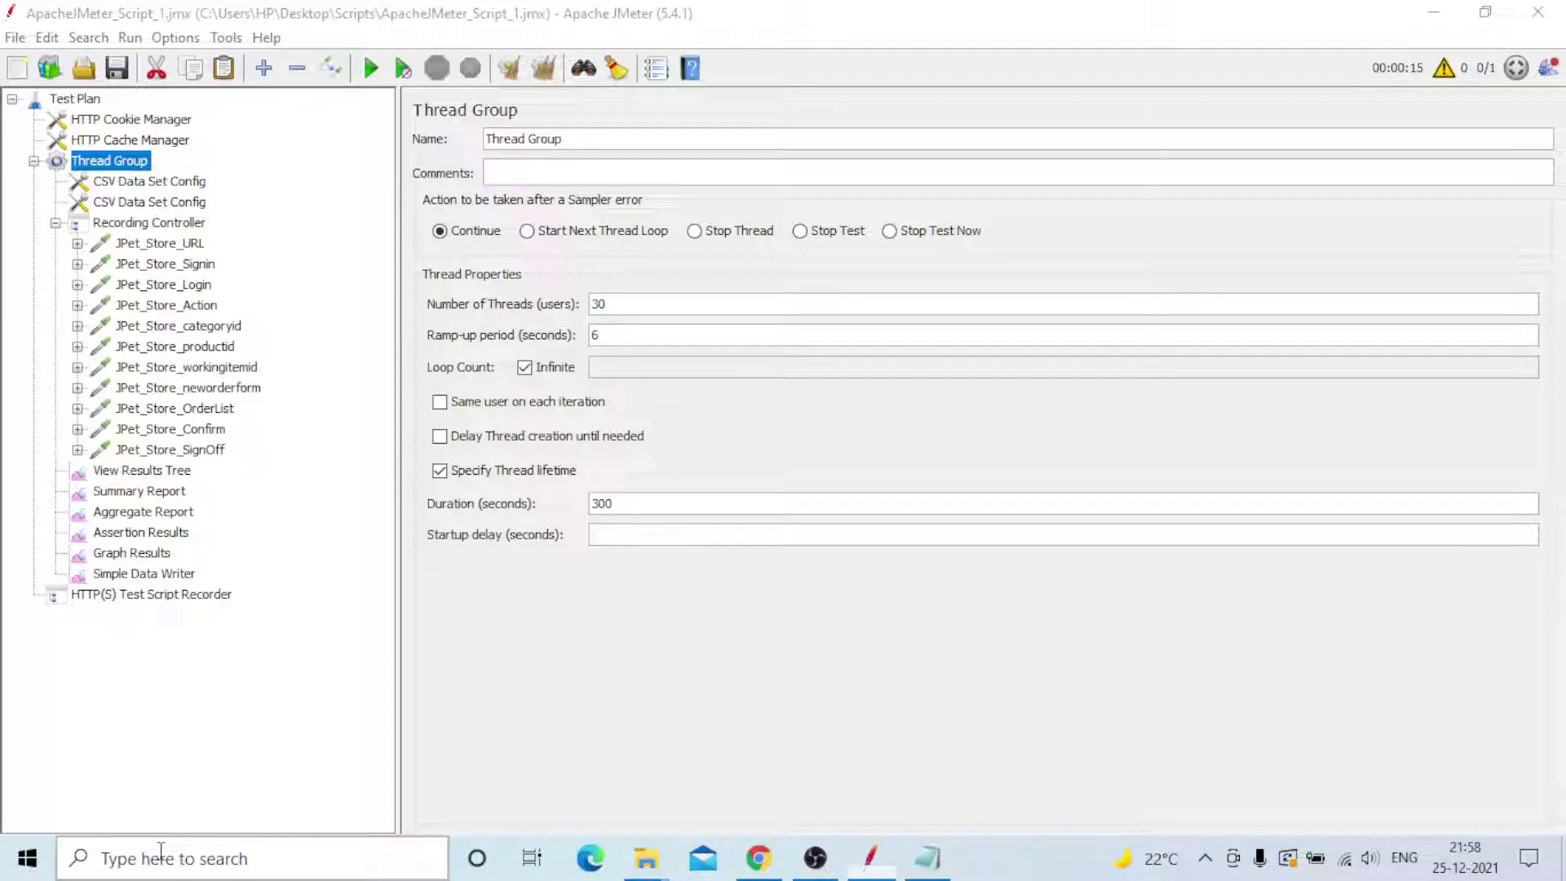
# - Launch Calculator and compute 30 × 60 = 1,800
pyautogui.write('cal')
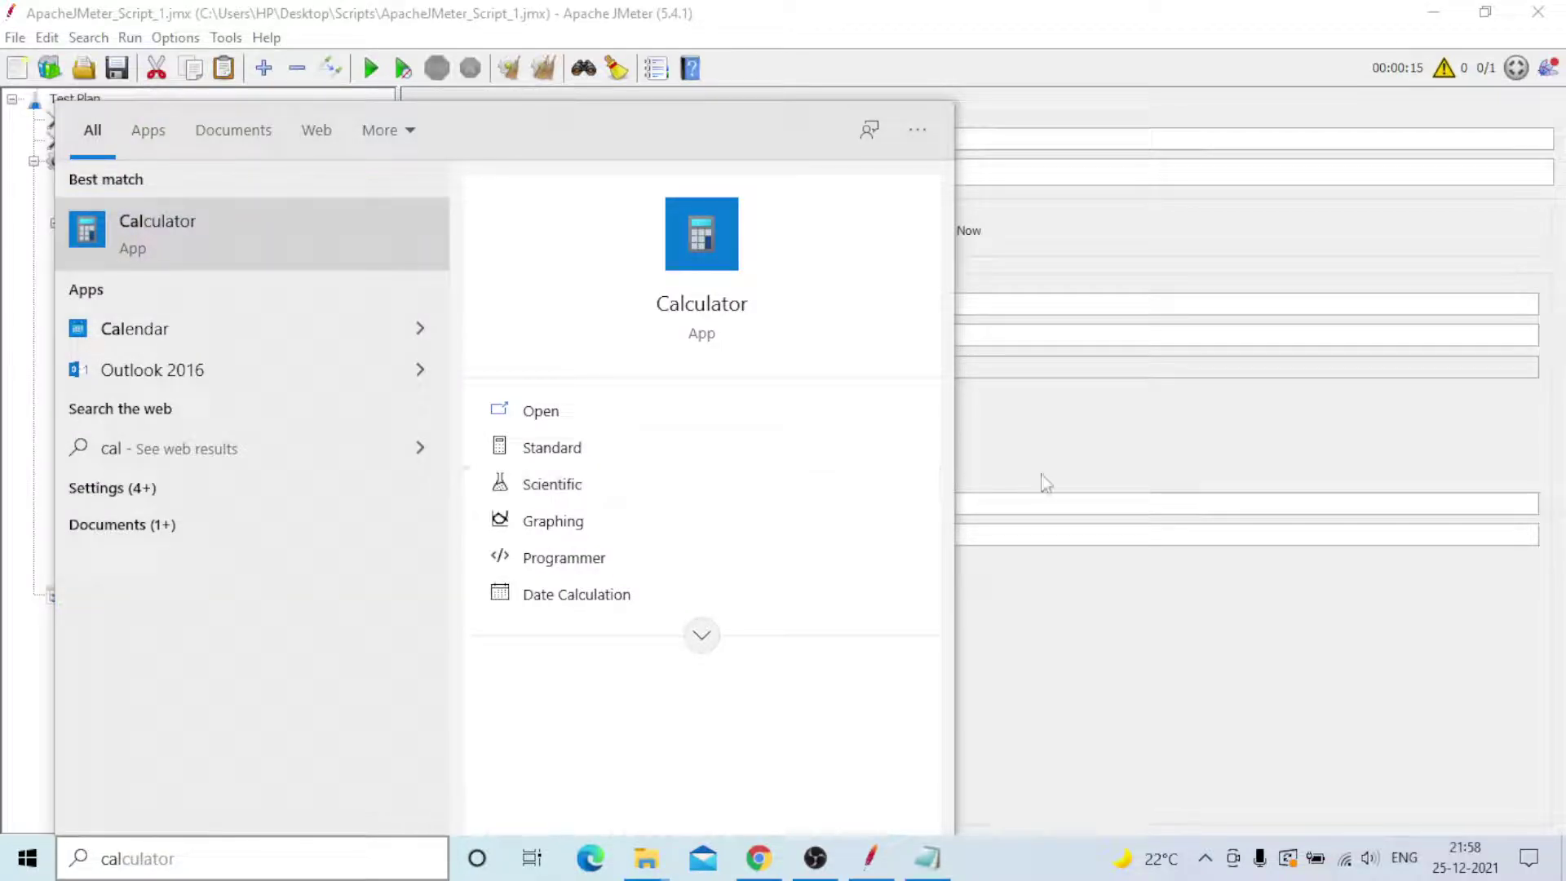
pyautogui.click(244, 266)
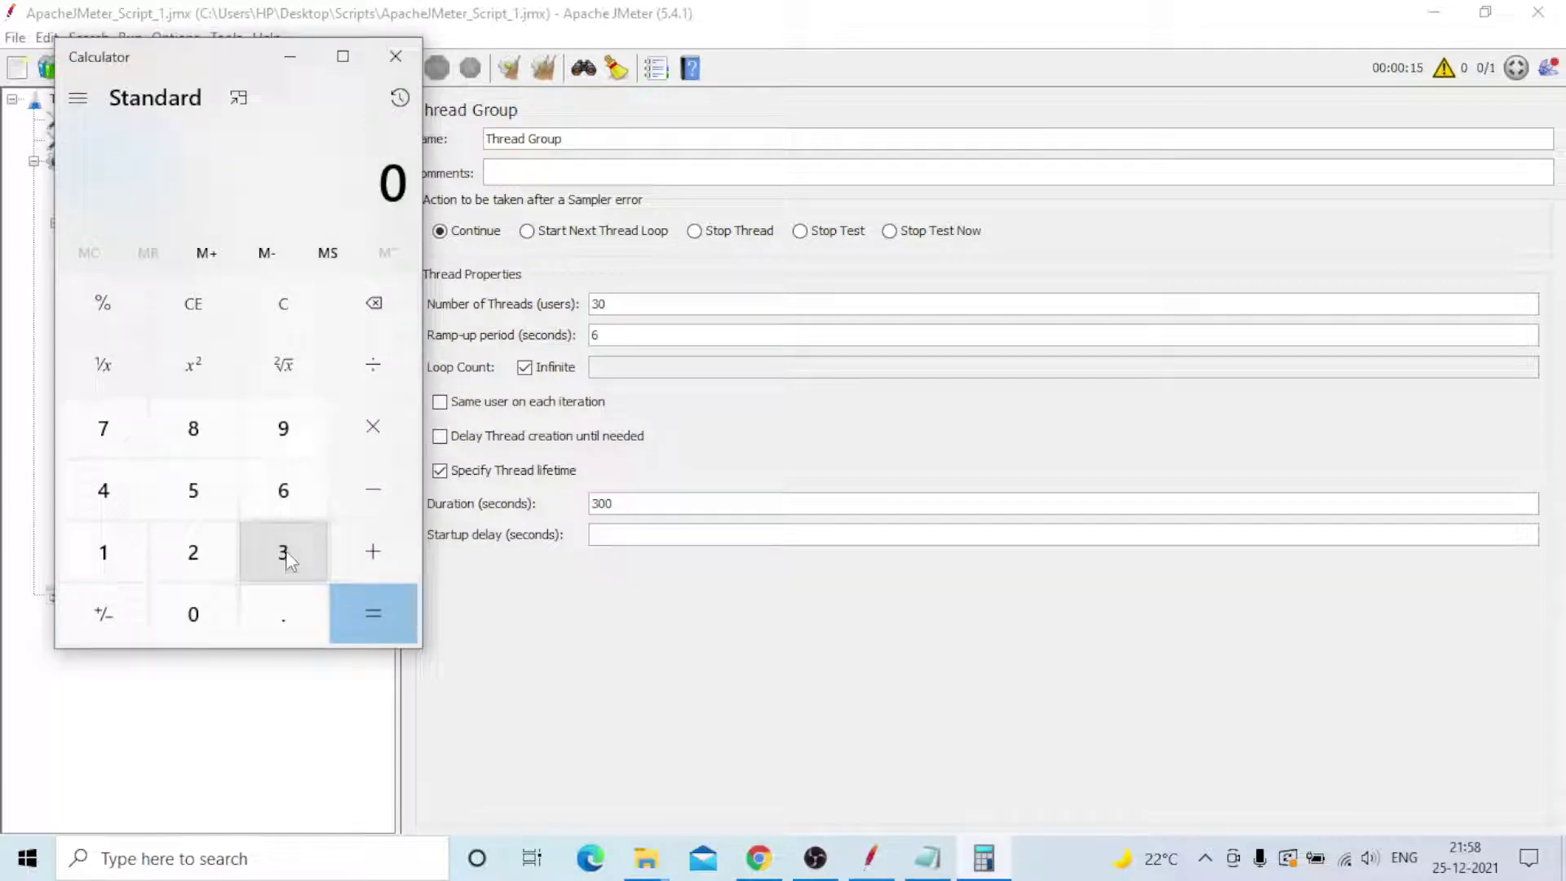
pyautogui.click(287, 560)
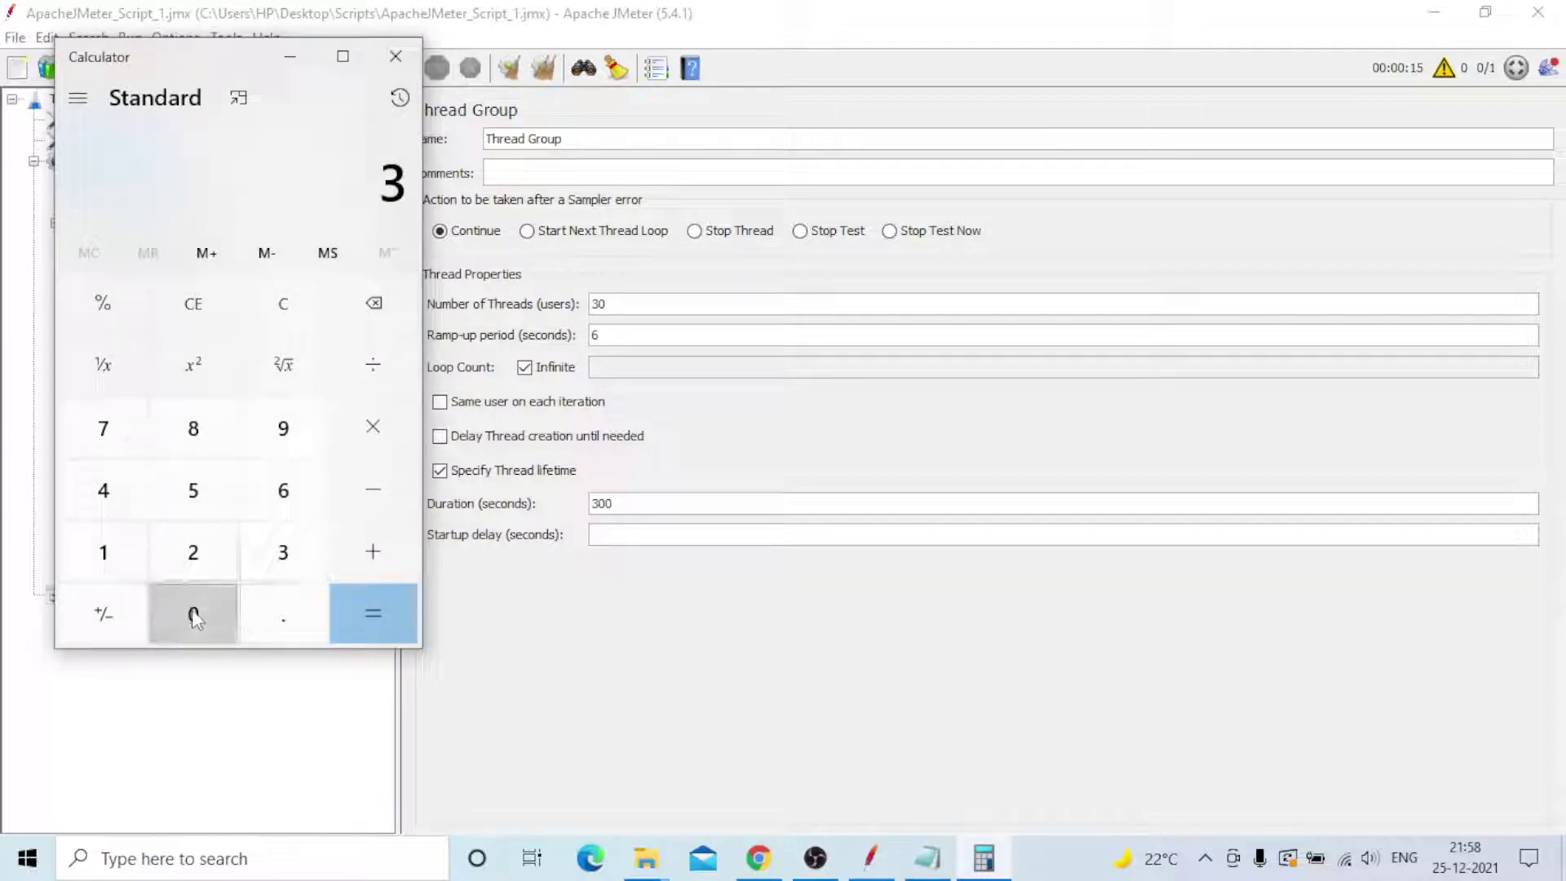
pyautogui.click(192, 610)
pyautogui.click(375, 432)
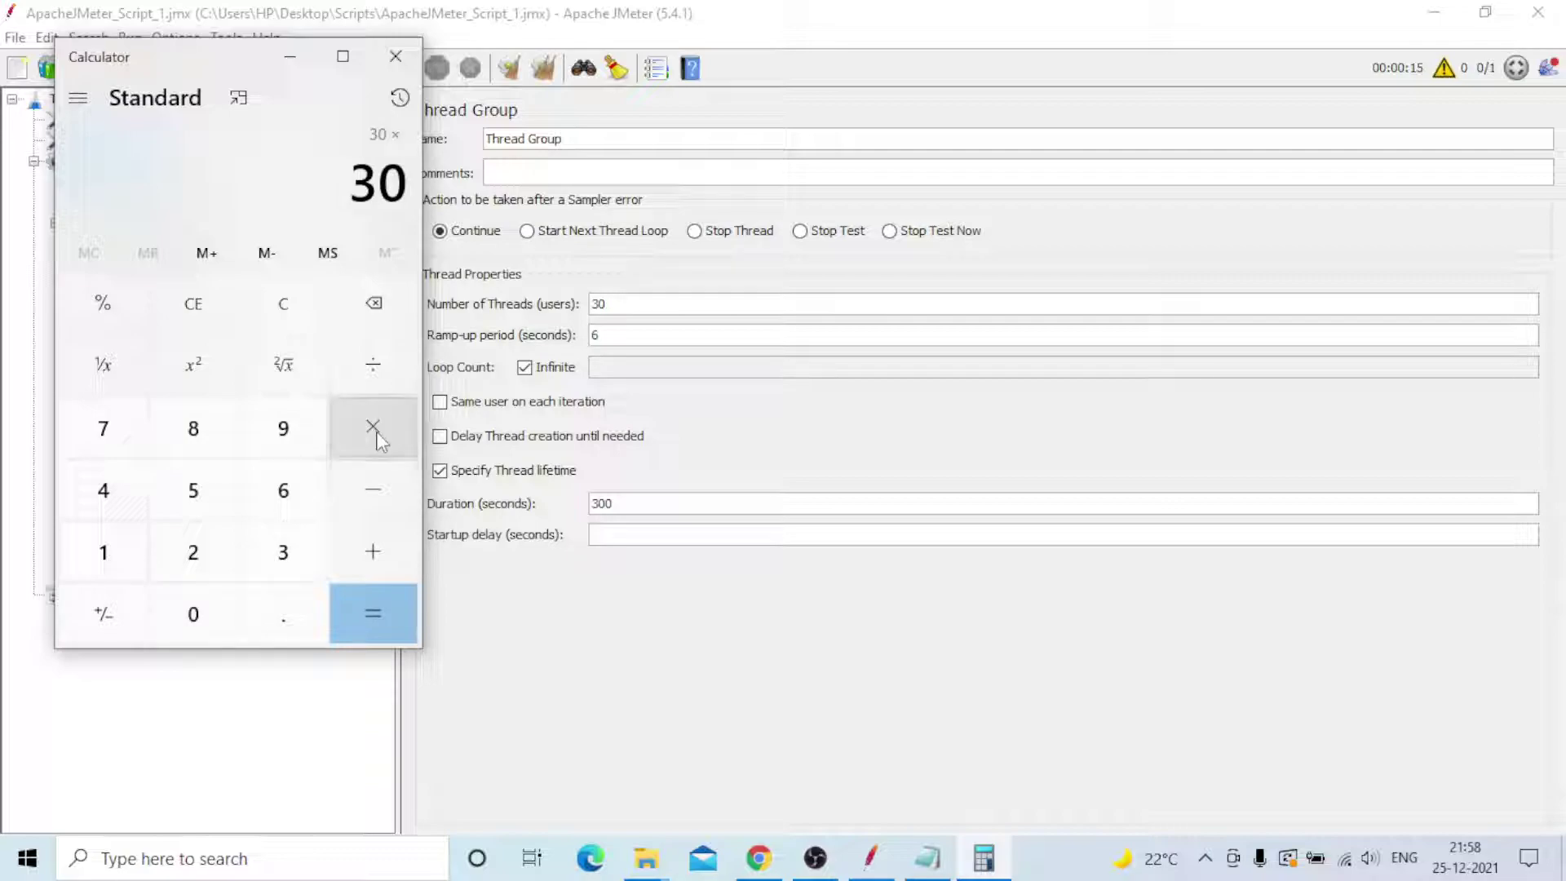
pyautogui.click(283, 494)
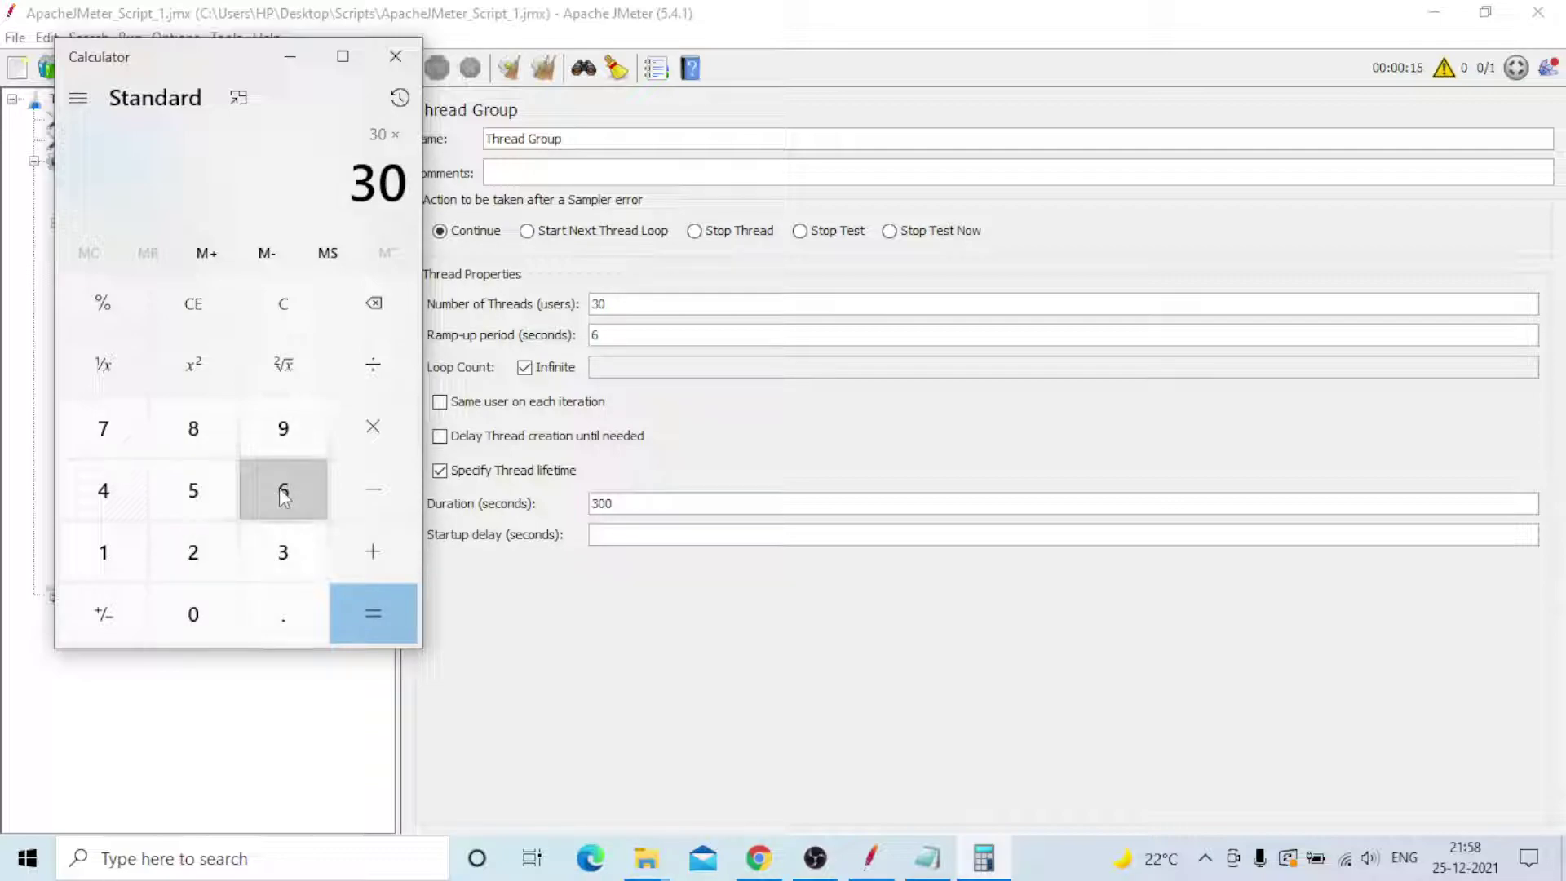
pyautogui.click(193, 613)
pyautogui.click(358, 618)
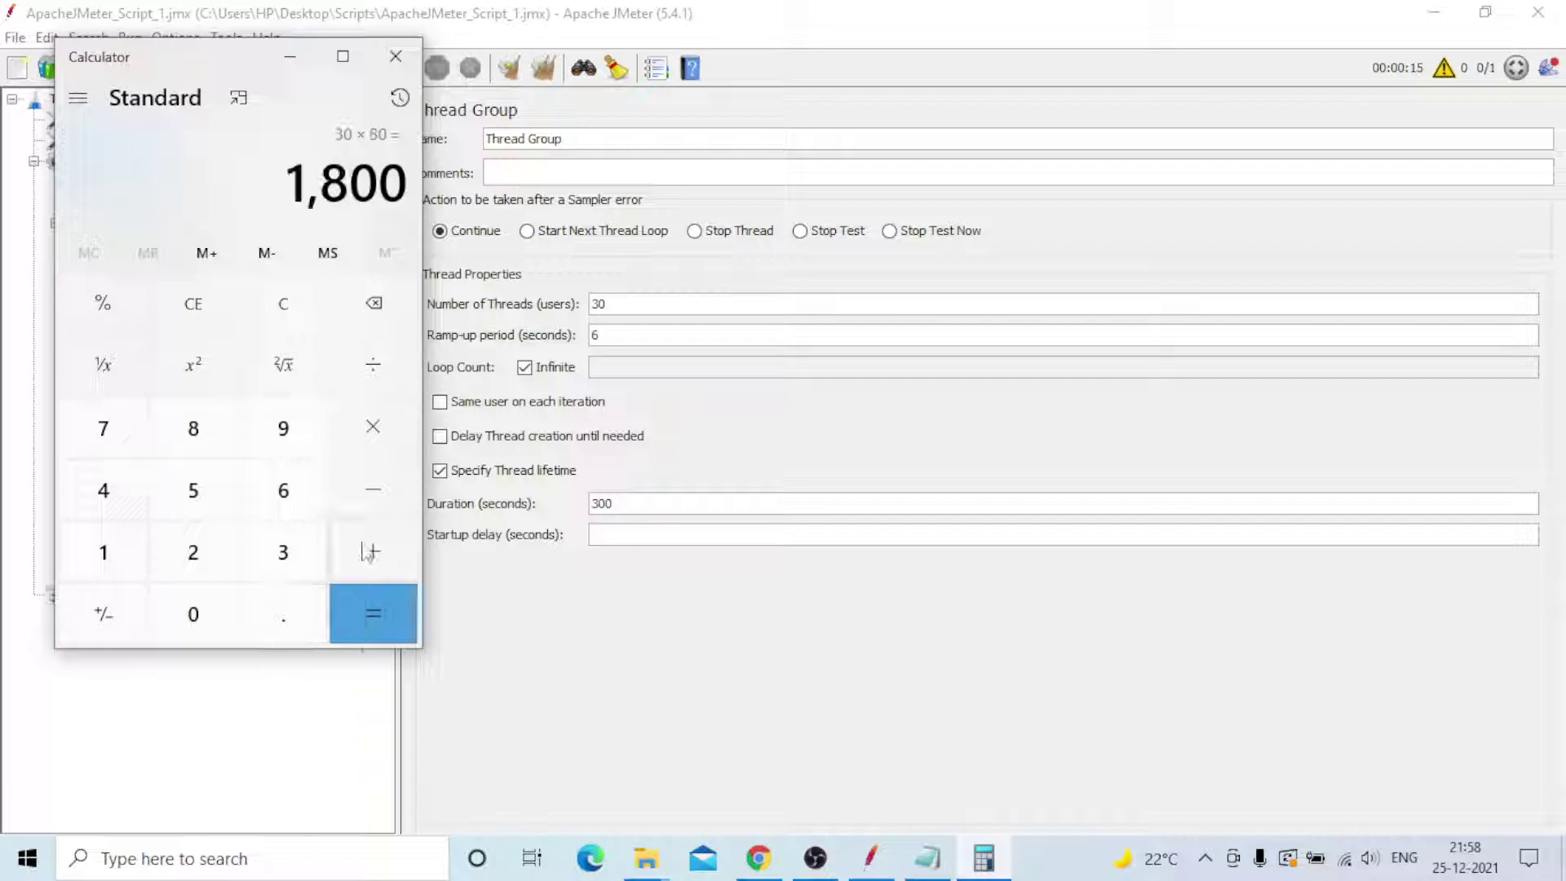
# - Replace the 300-second Thread Group duration with 1800 and save ApacheJMeter_Script_1.jmx
pyautogui.click(289, 63)
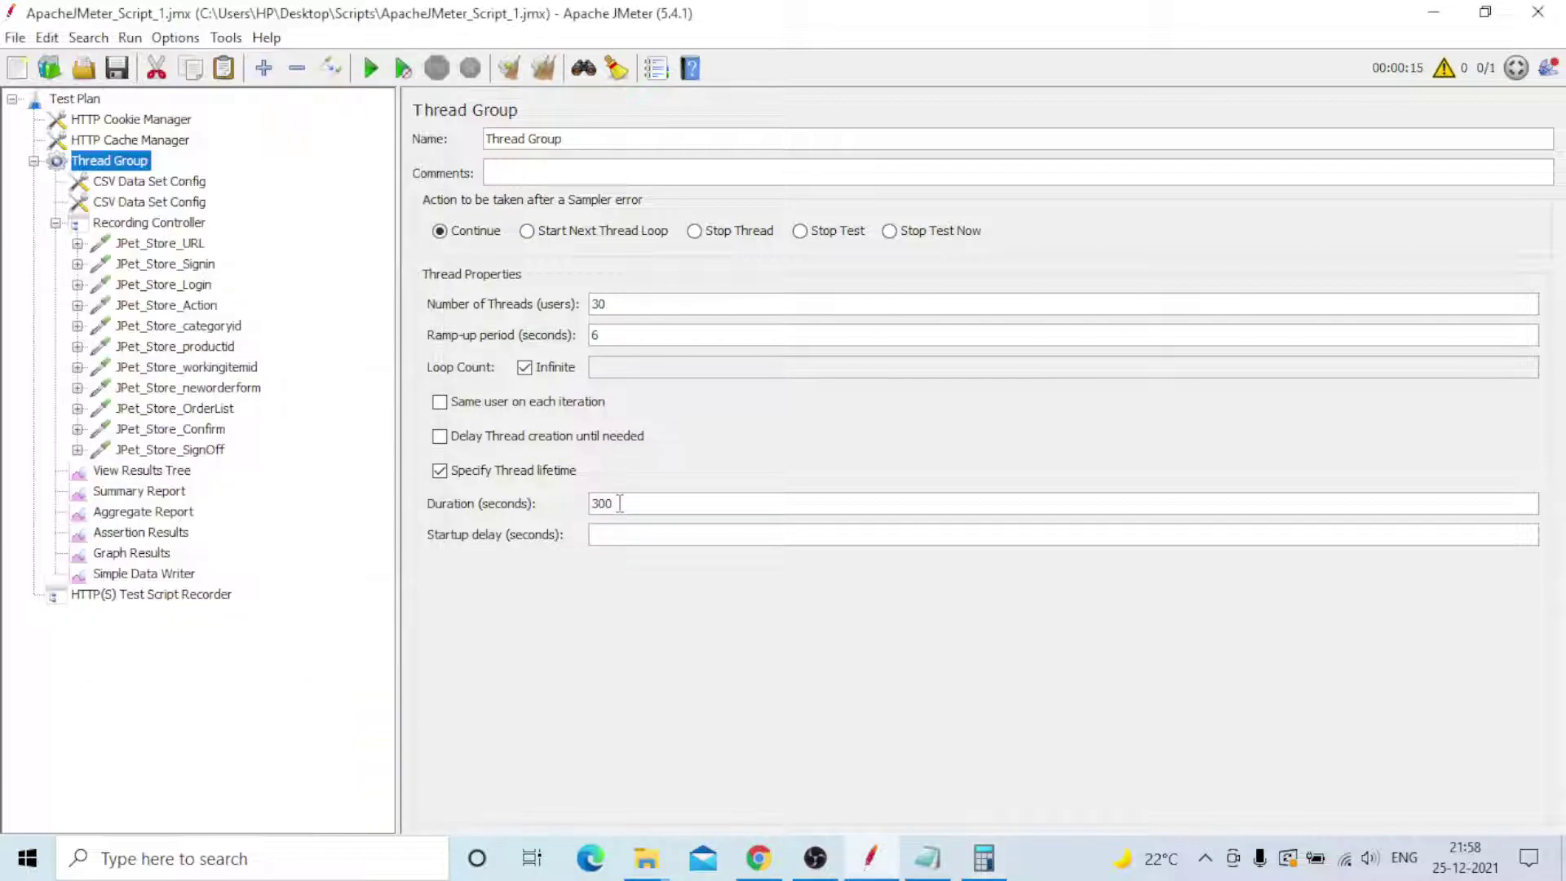
pyautogui.click(685, 501)
pyautogui.press('BackSpace')
pyautogui.press('BackSpace')
pyautogui.press('BackSpace')
pyautogui.write('18')
pyautogui.click(119, 71)
# - Check both CSV Data Set Configs, reading E:/UP.txt and E:/Products_list.txt with their variables
pyautogui.click(139, 190)
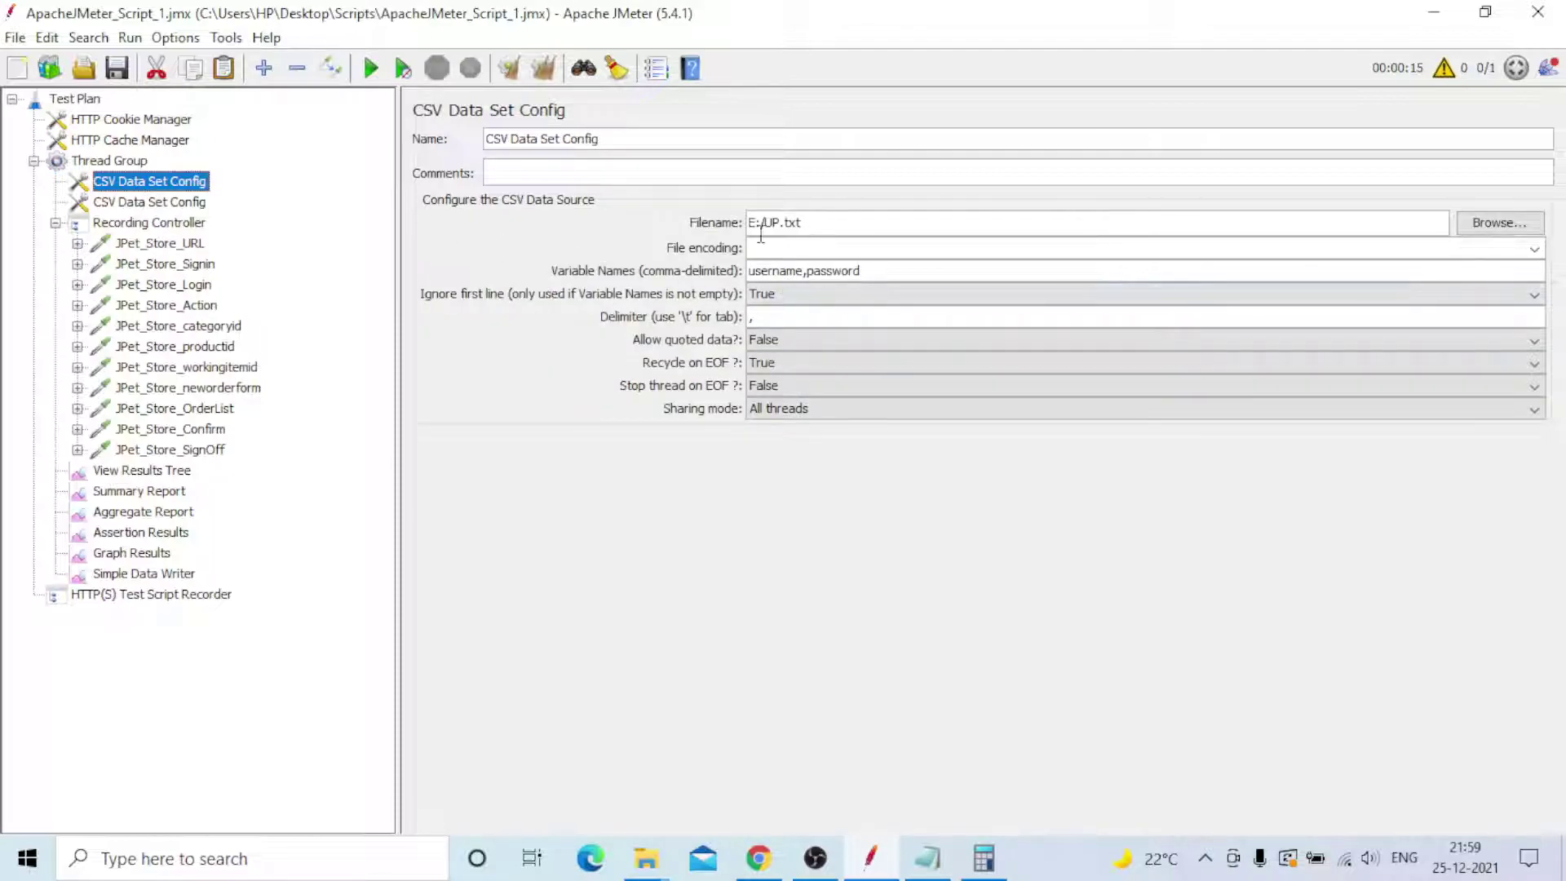
pyautogui.click(148, 204)
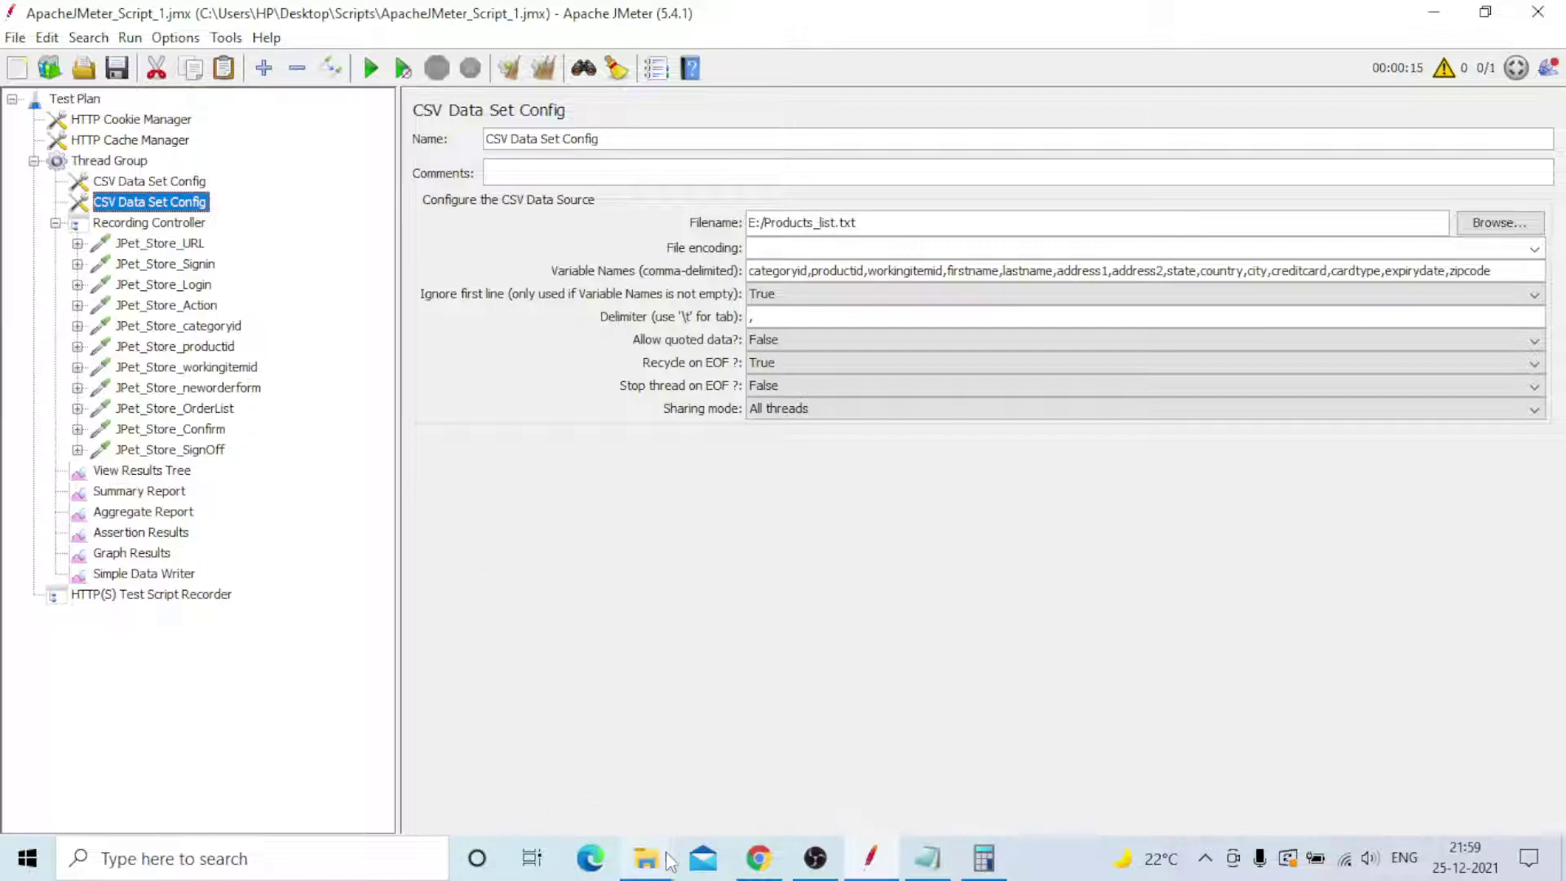
pyautogui.moveTo(667, 860)
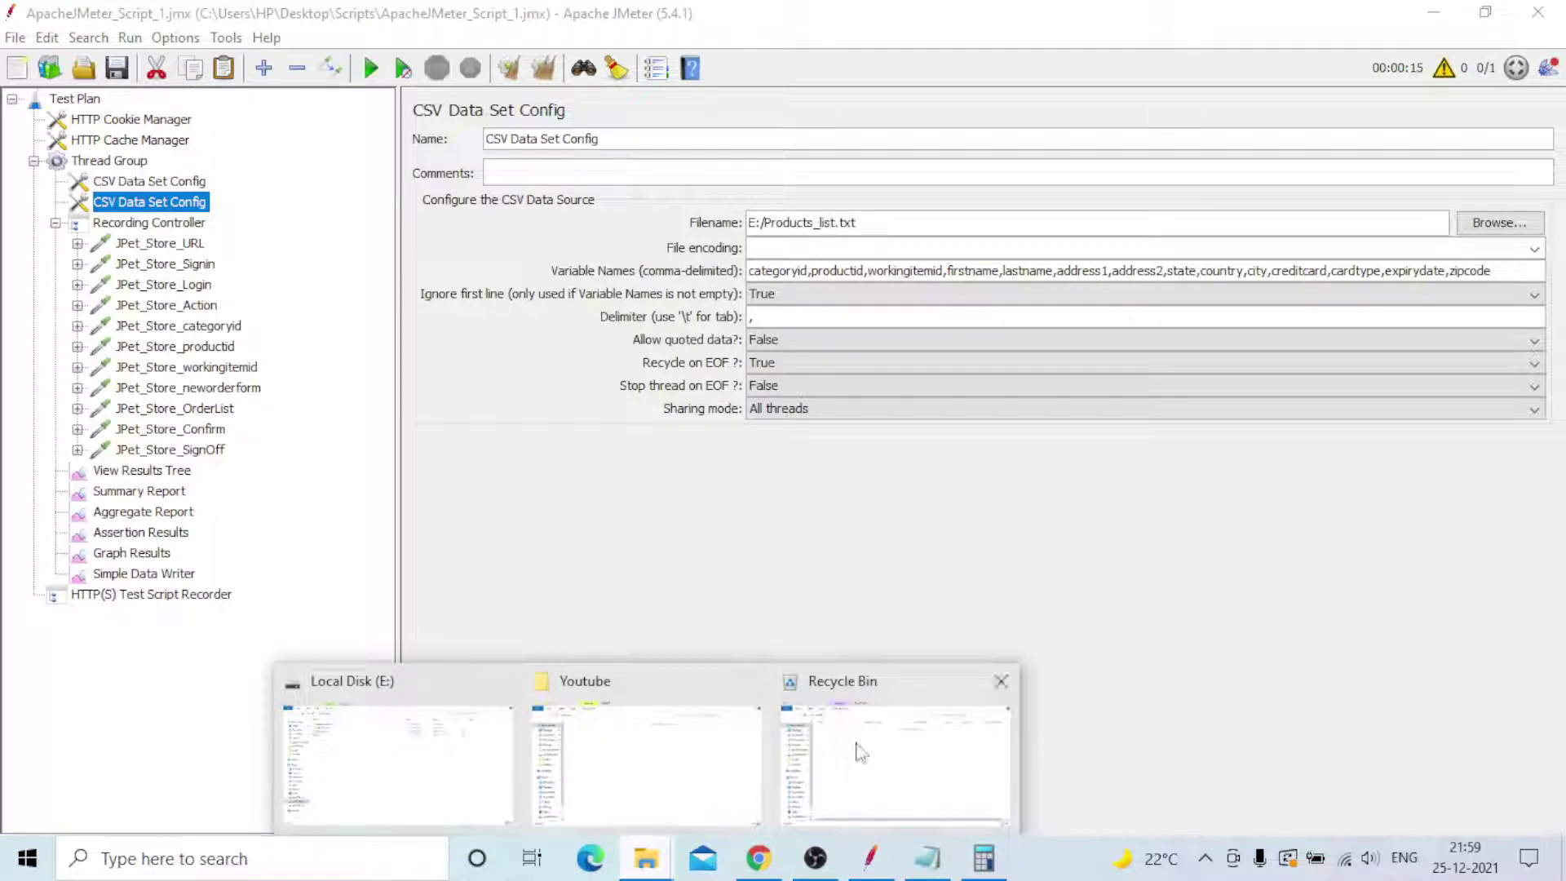
pyautogui.click(453, 779)
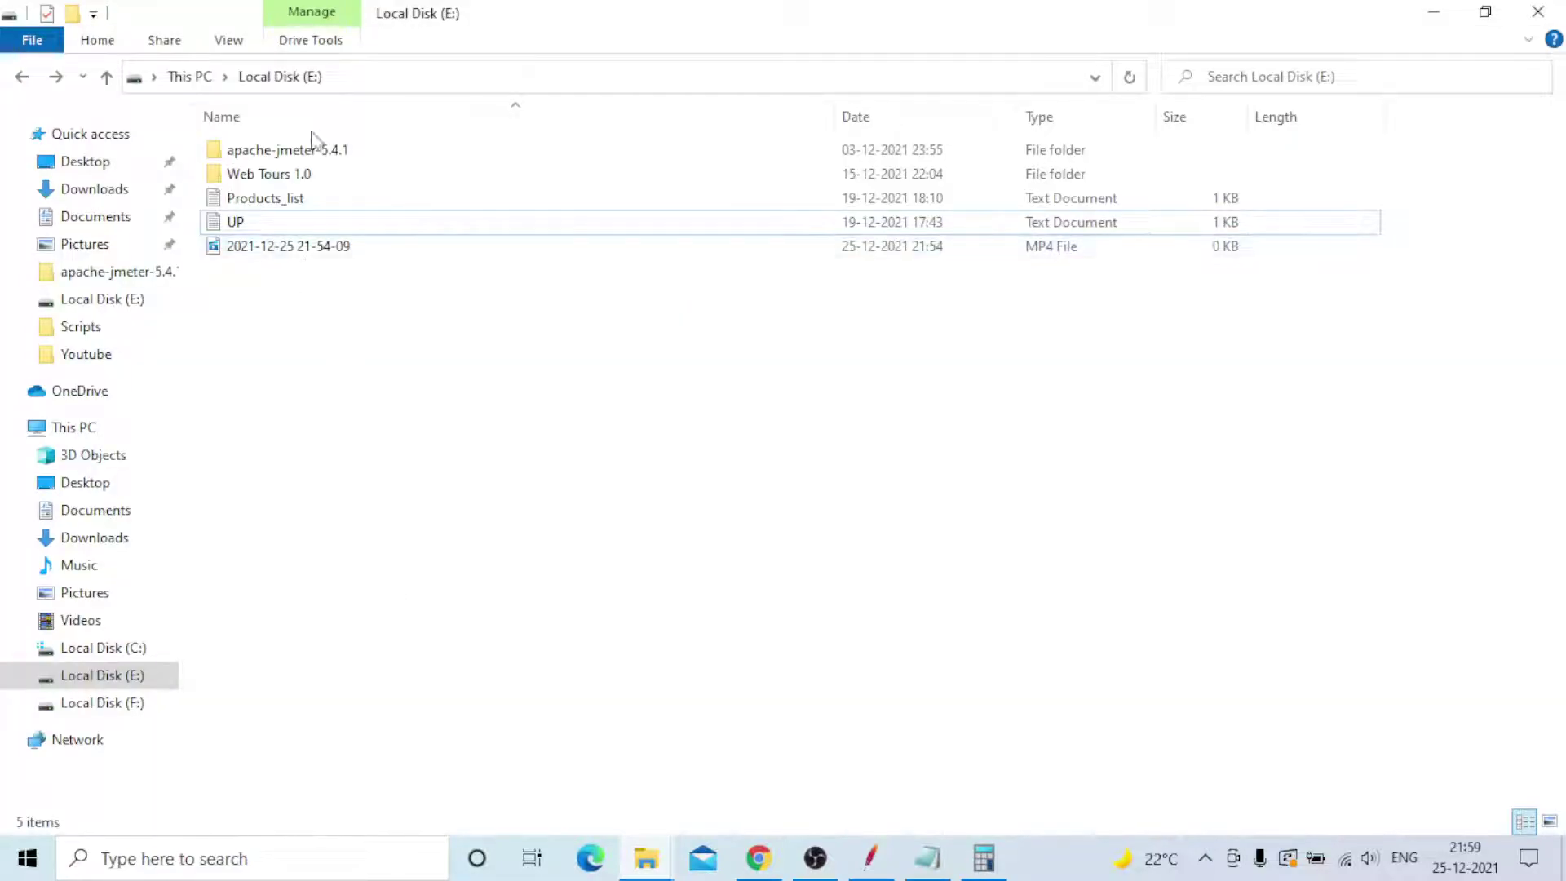
pyautogui.click(283, 228)
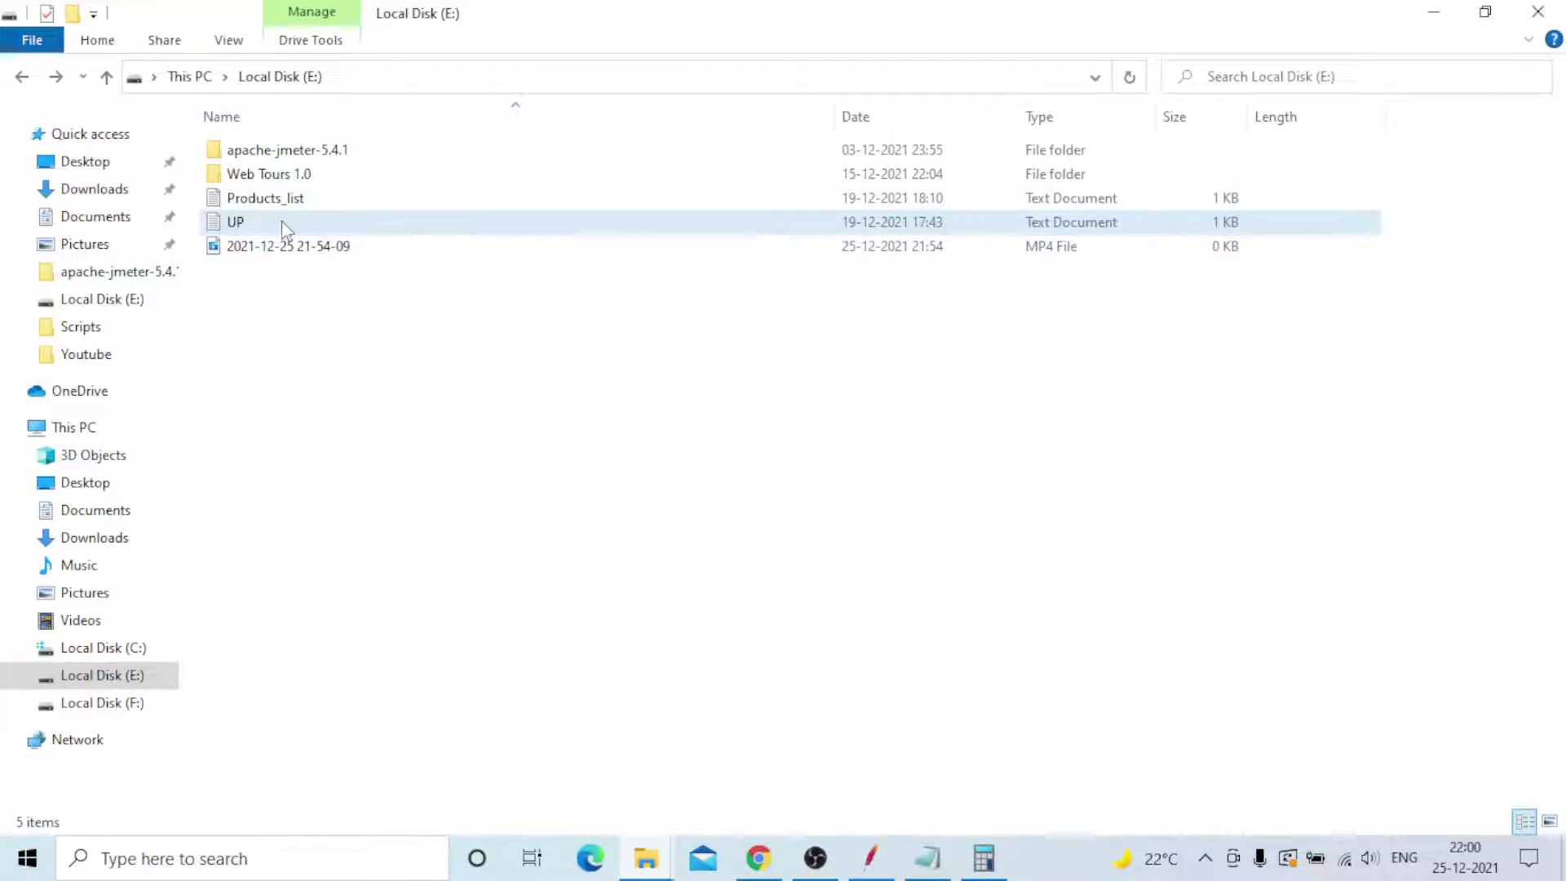
pyautogui.doubleClick(286, 228)
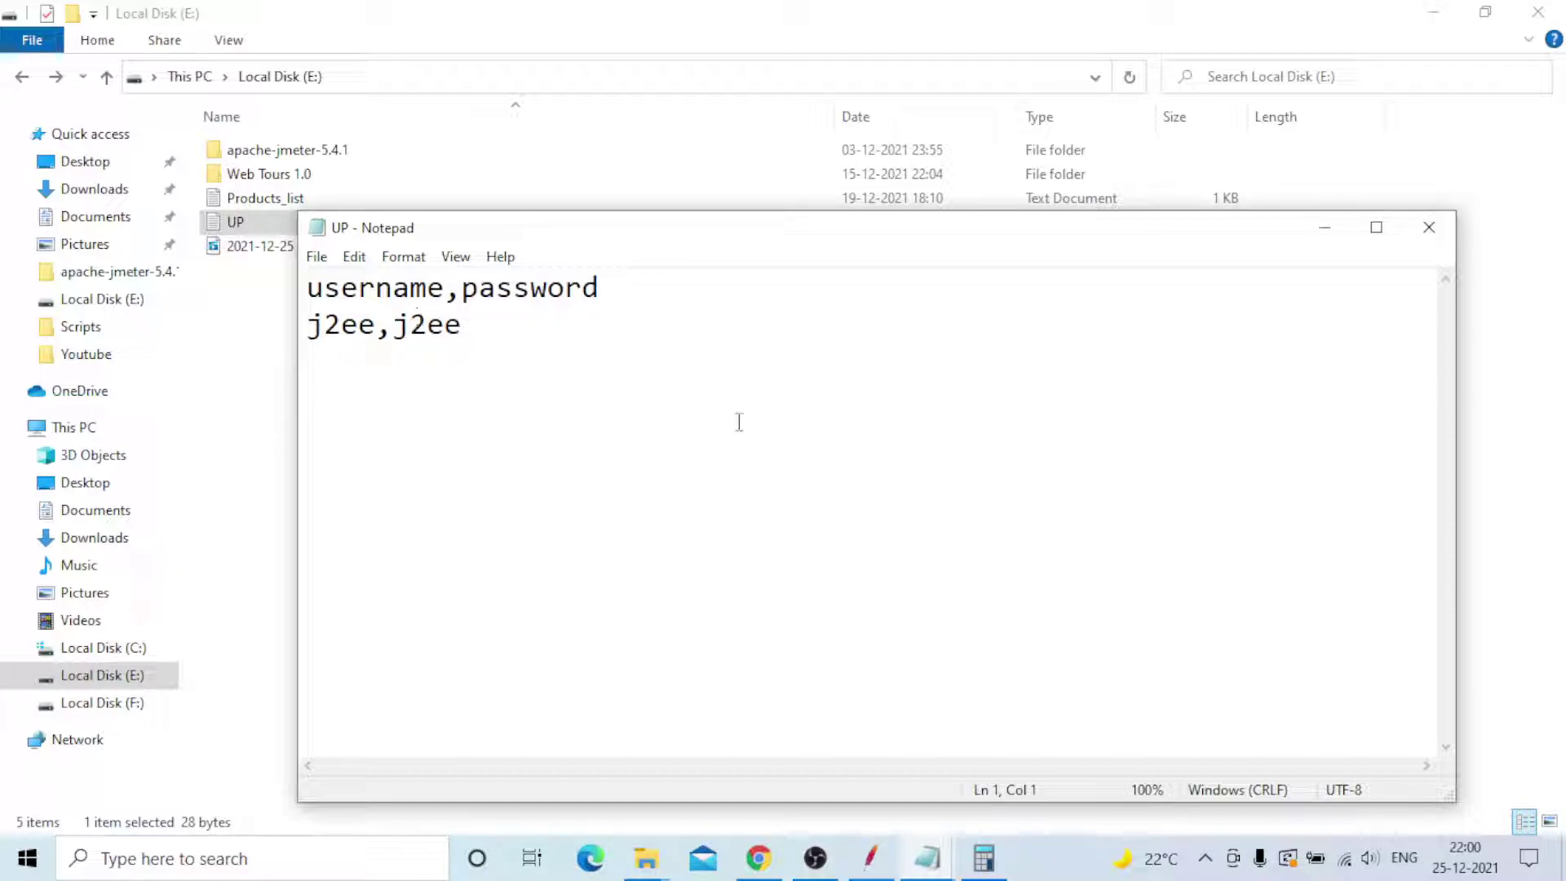
pyautogui.click(1446, 239)
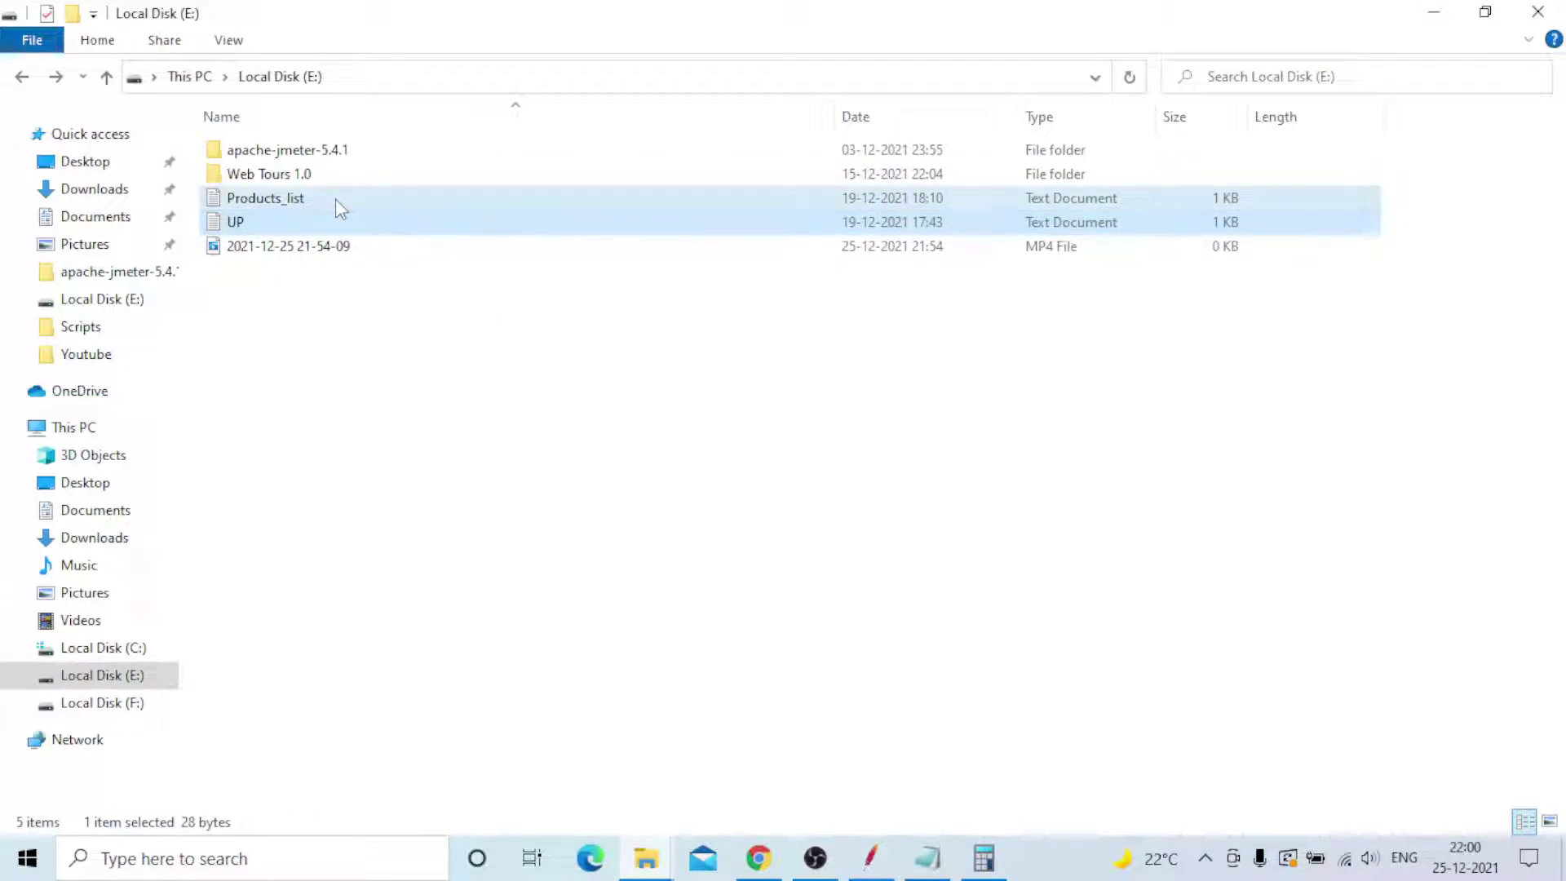
pyautogui.doubleClick(335, 200)
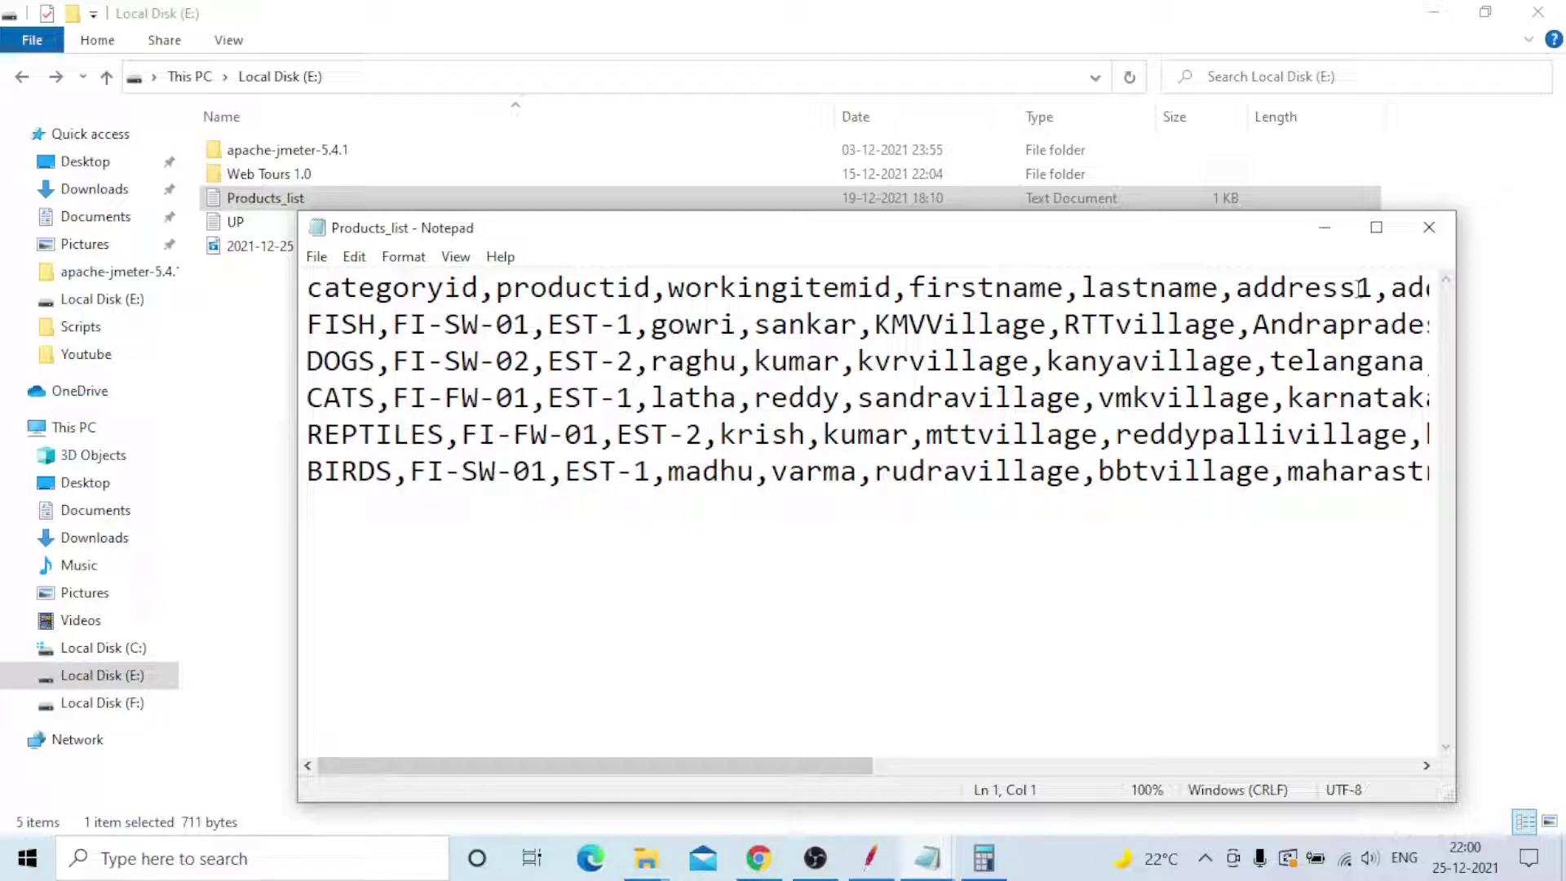
pyautogui.click(247, 196)
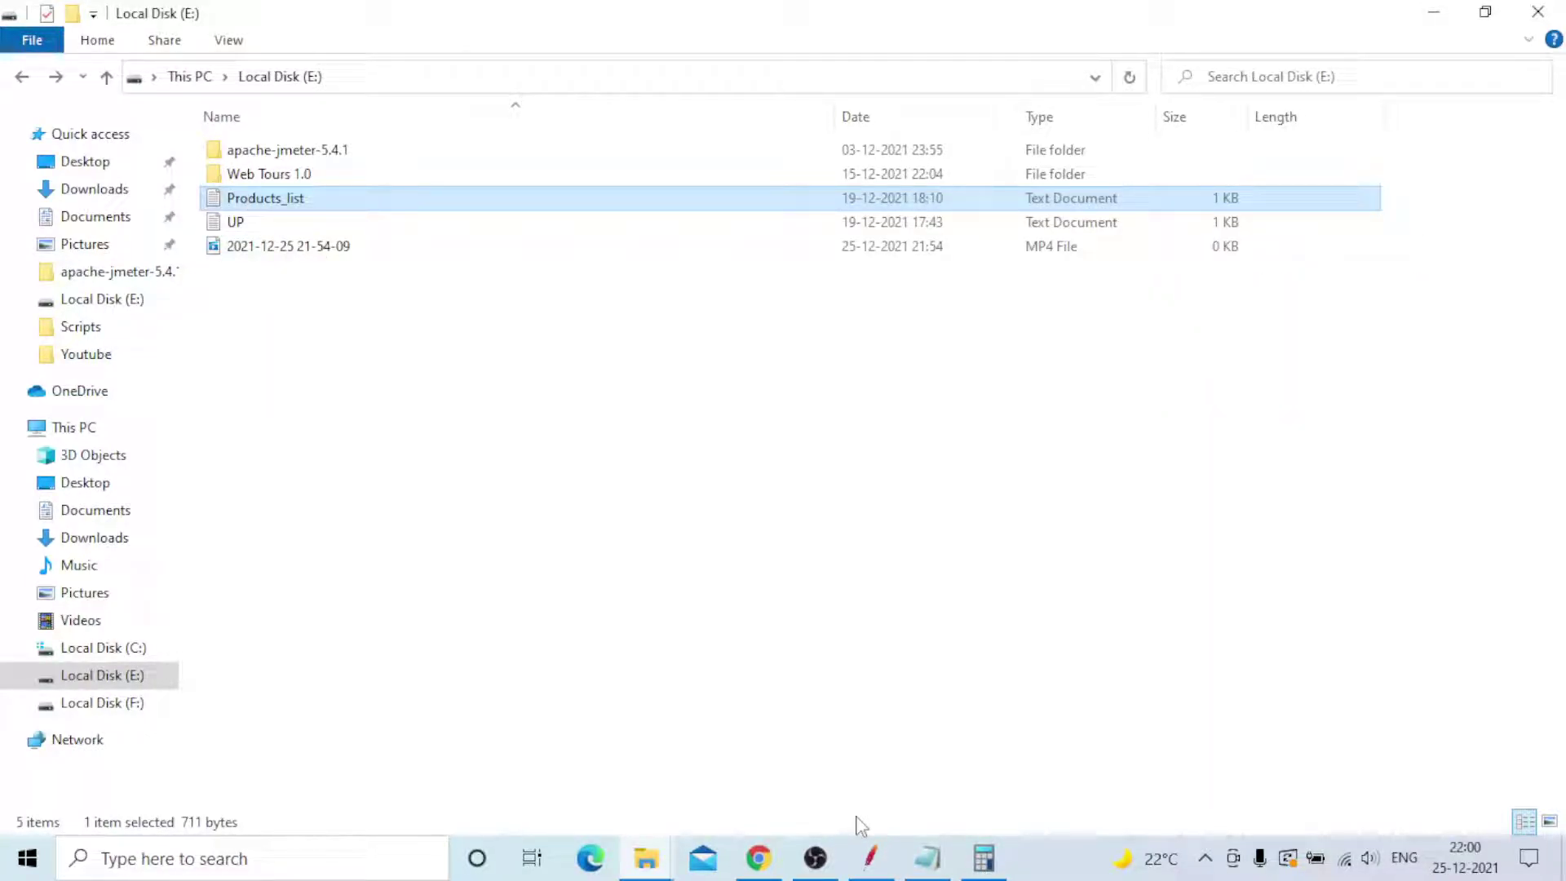
pyautogui.click(871, 856)
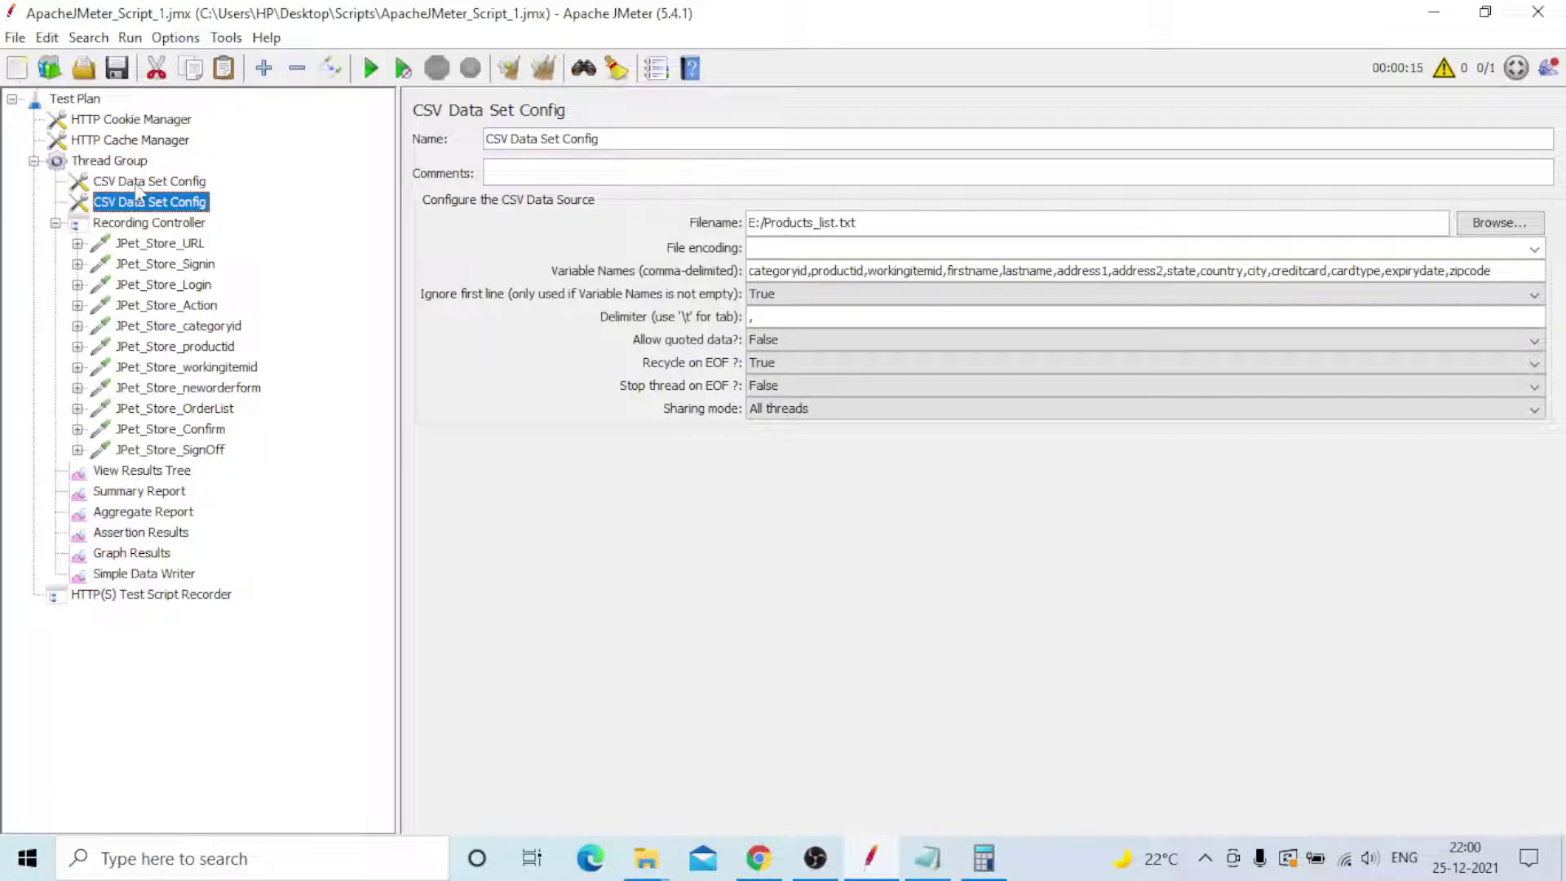
# - Return to the first CSV Data Set Config reading username and password from E:/UP.txt
pyautogui.click(134, 183)
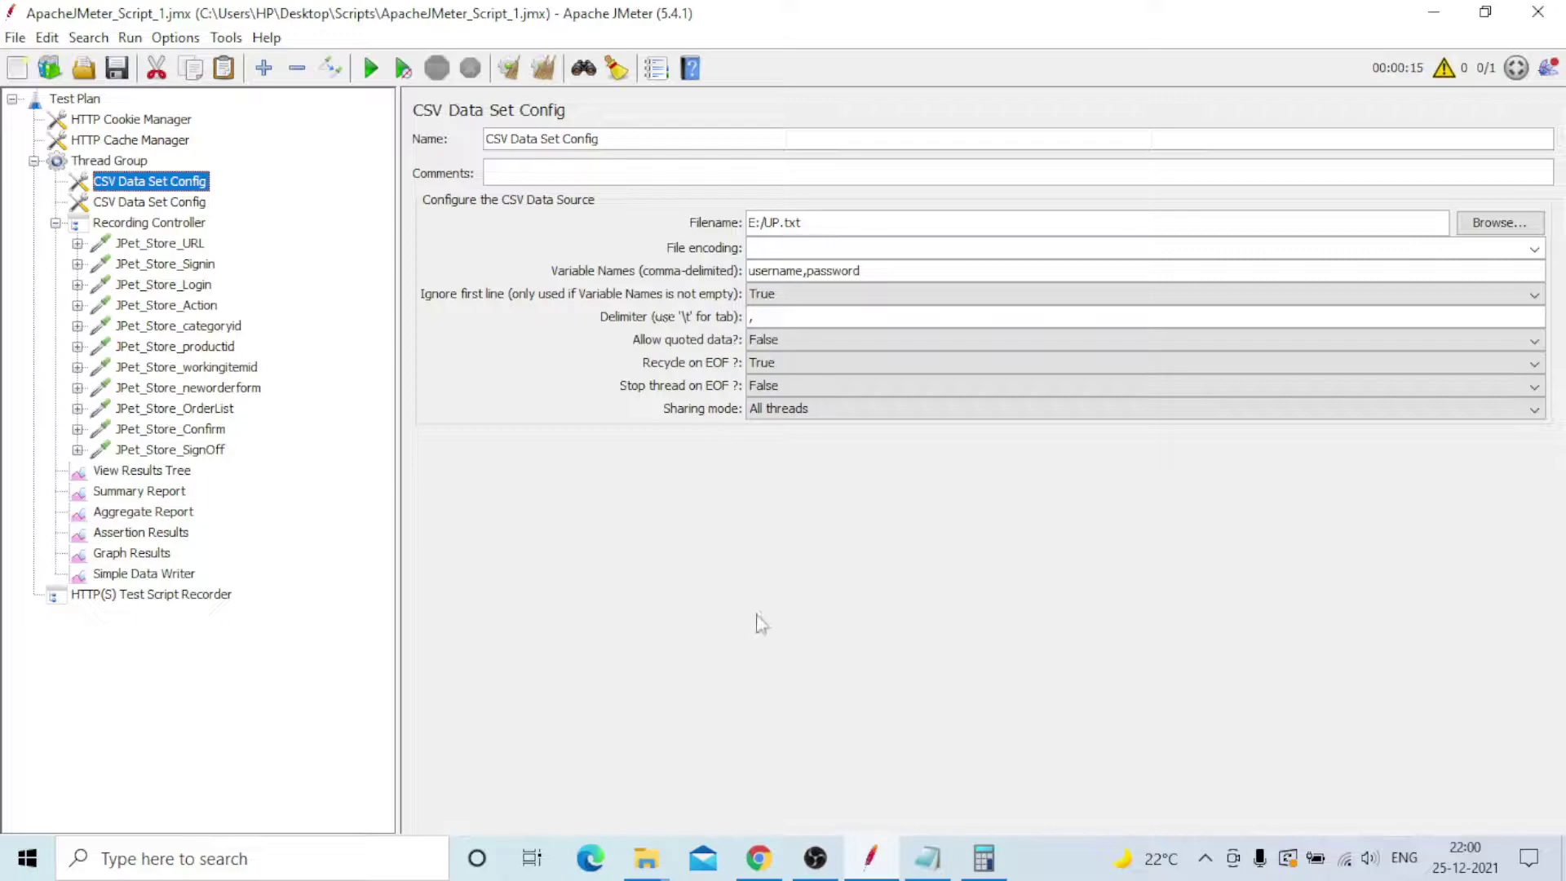
pyautogui.moveTo(643, 871)
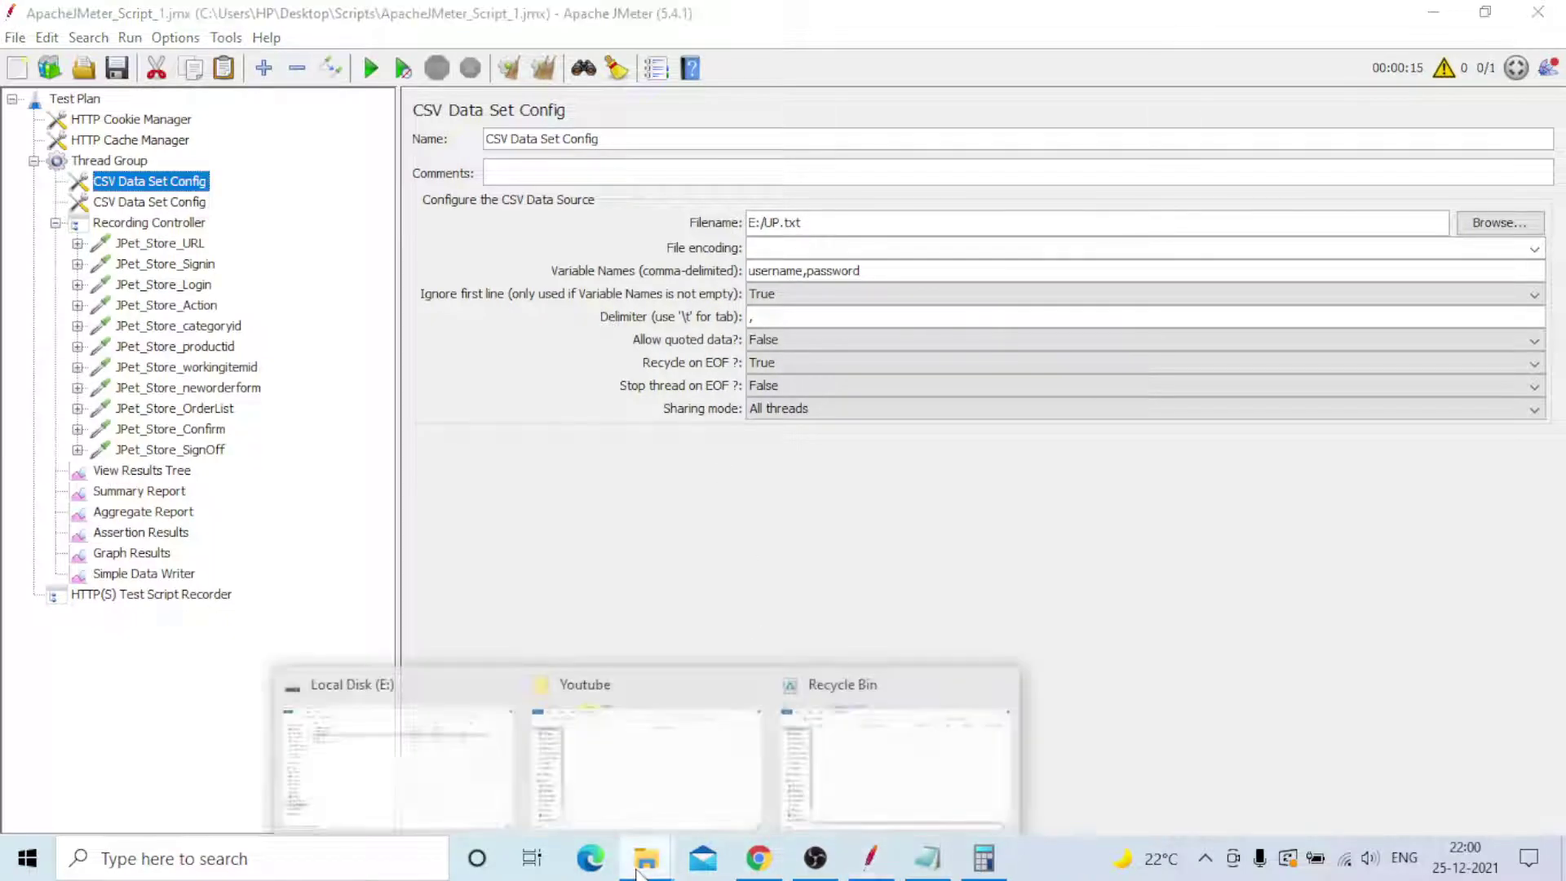
pyautogui.click(492, 784)
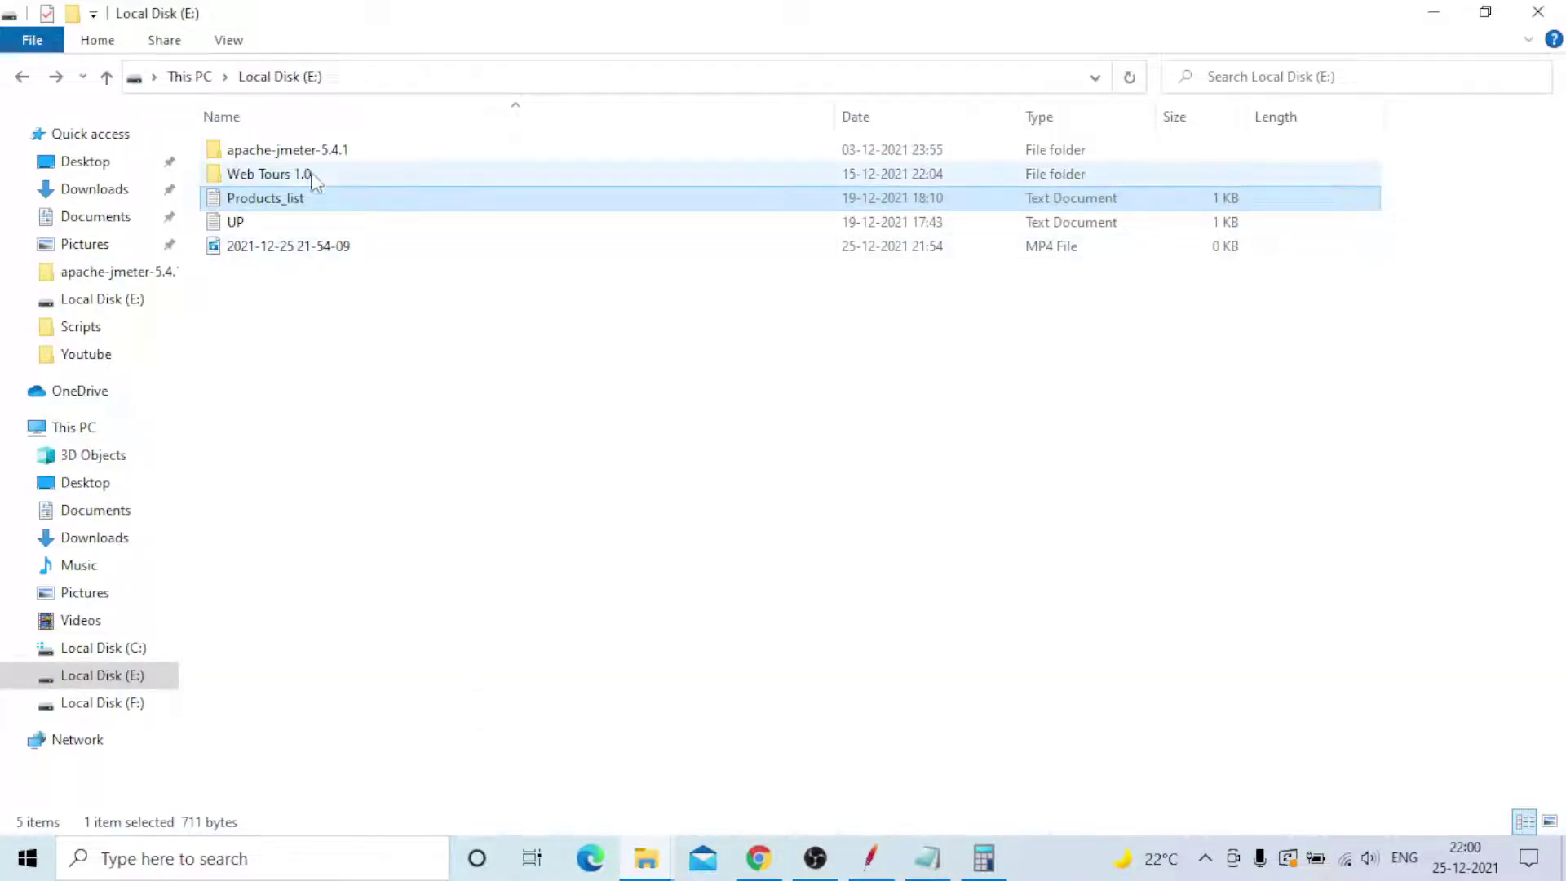
pyautogui.click(261, 226)
pyautogui.doubleClick(261, 225)
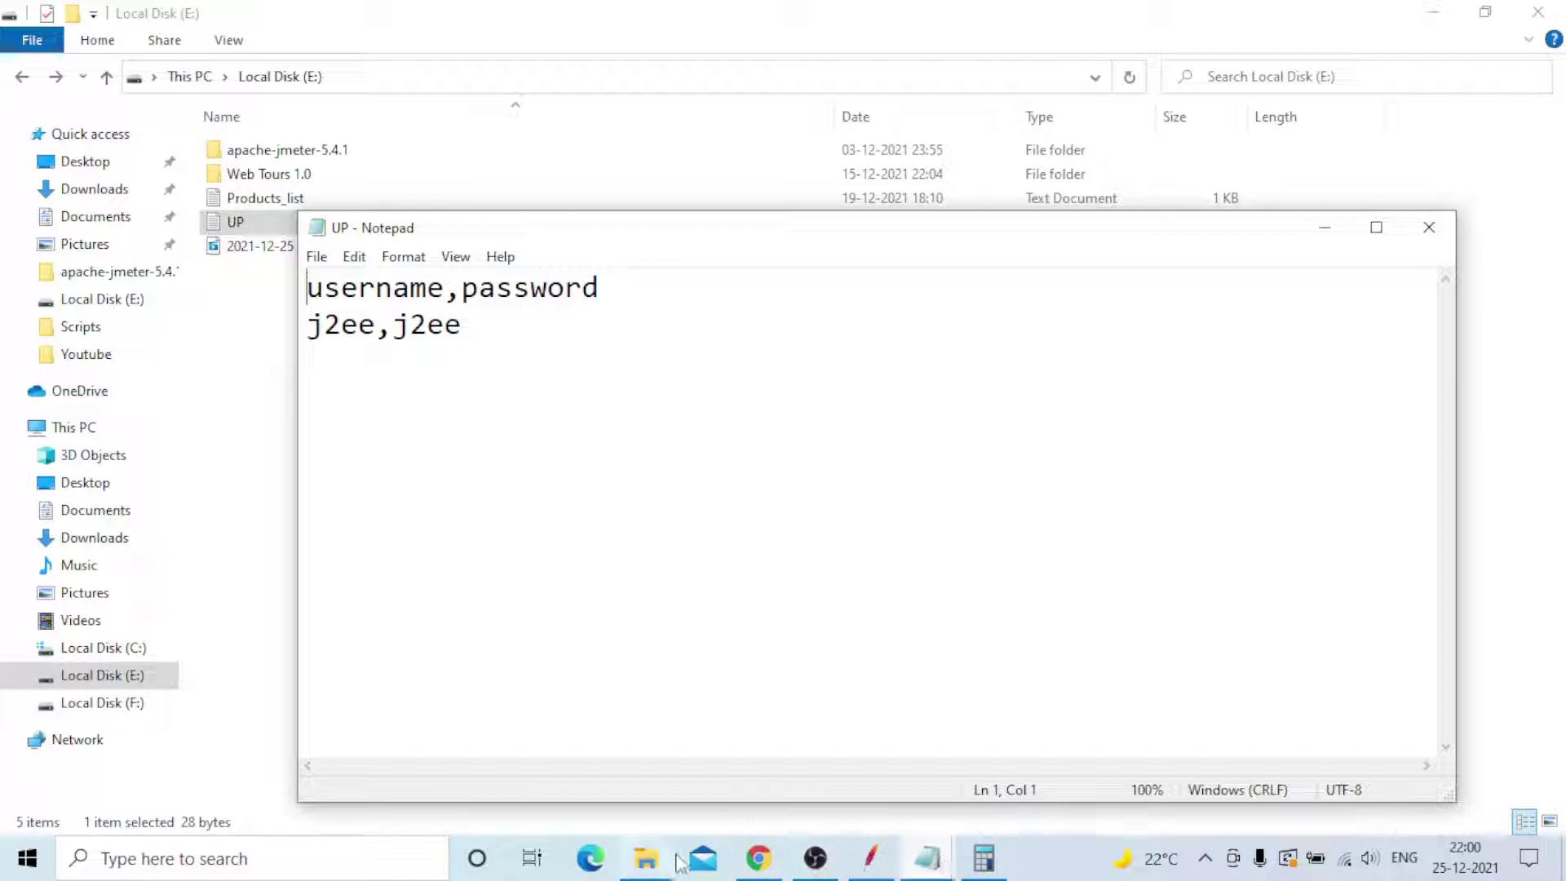
pyautogui.click(871, 858)
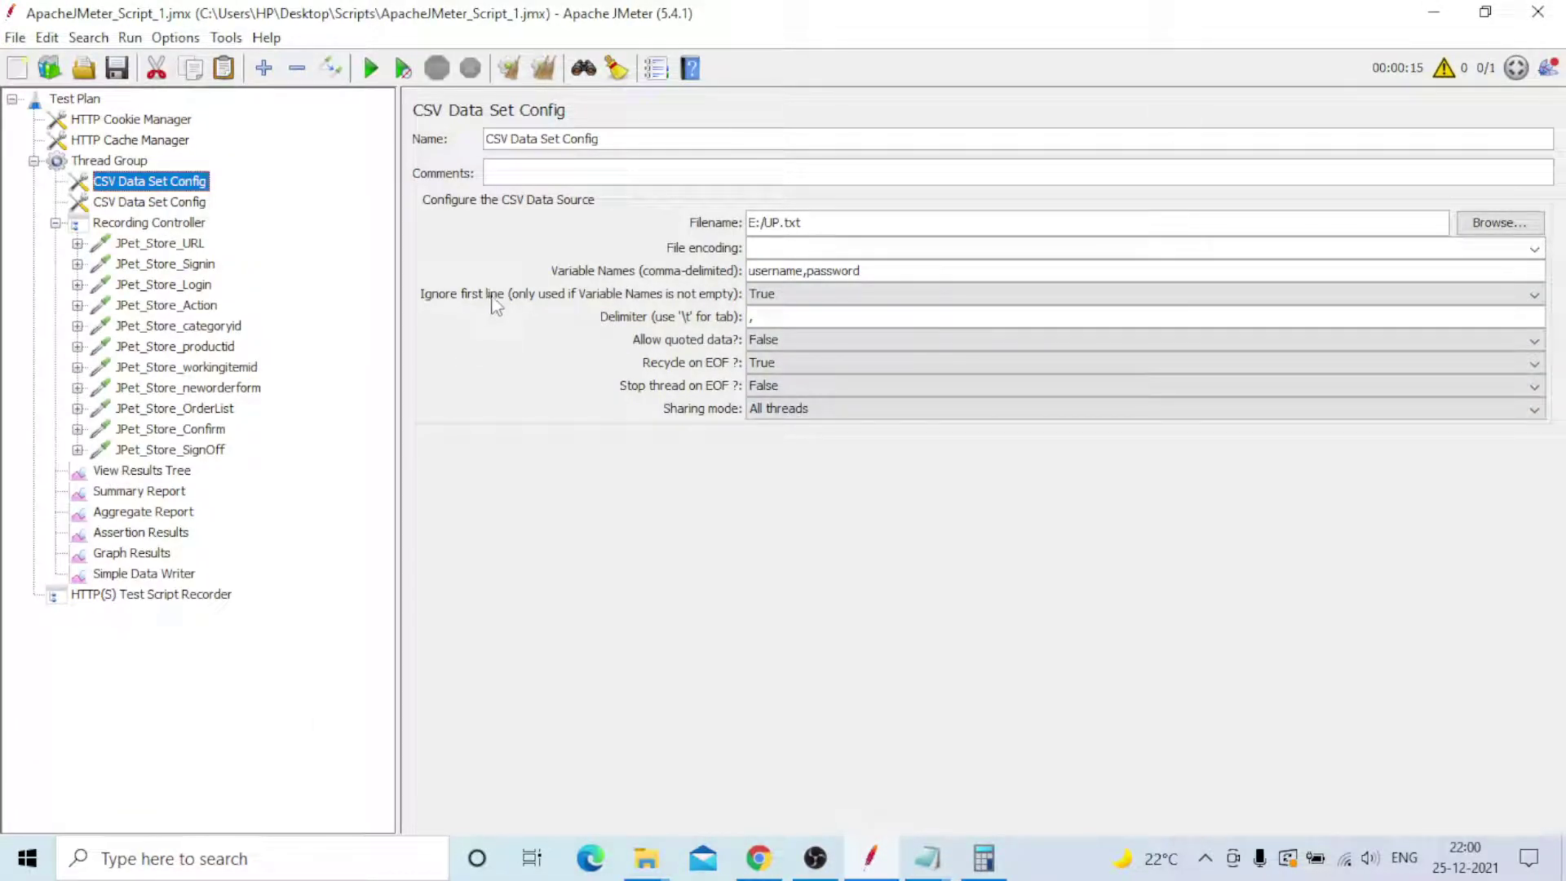
pyautogui.moveTo(499, 305)
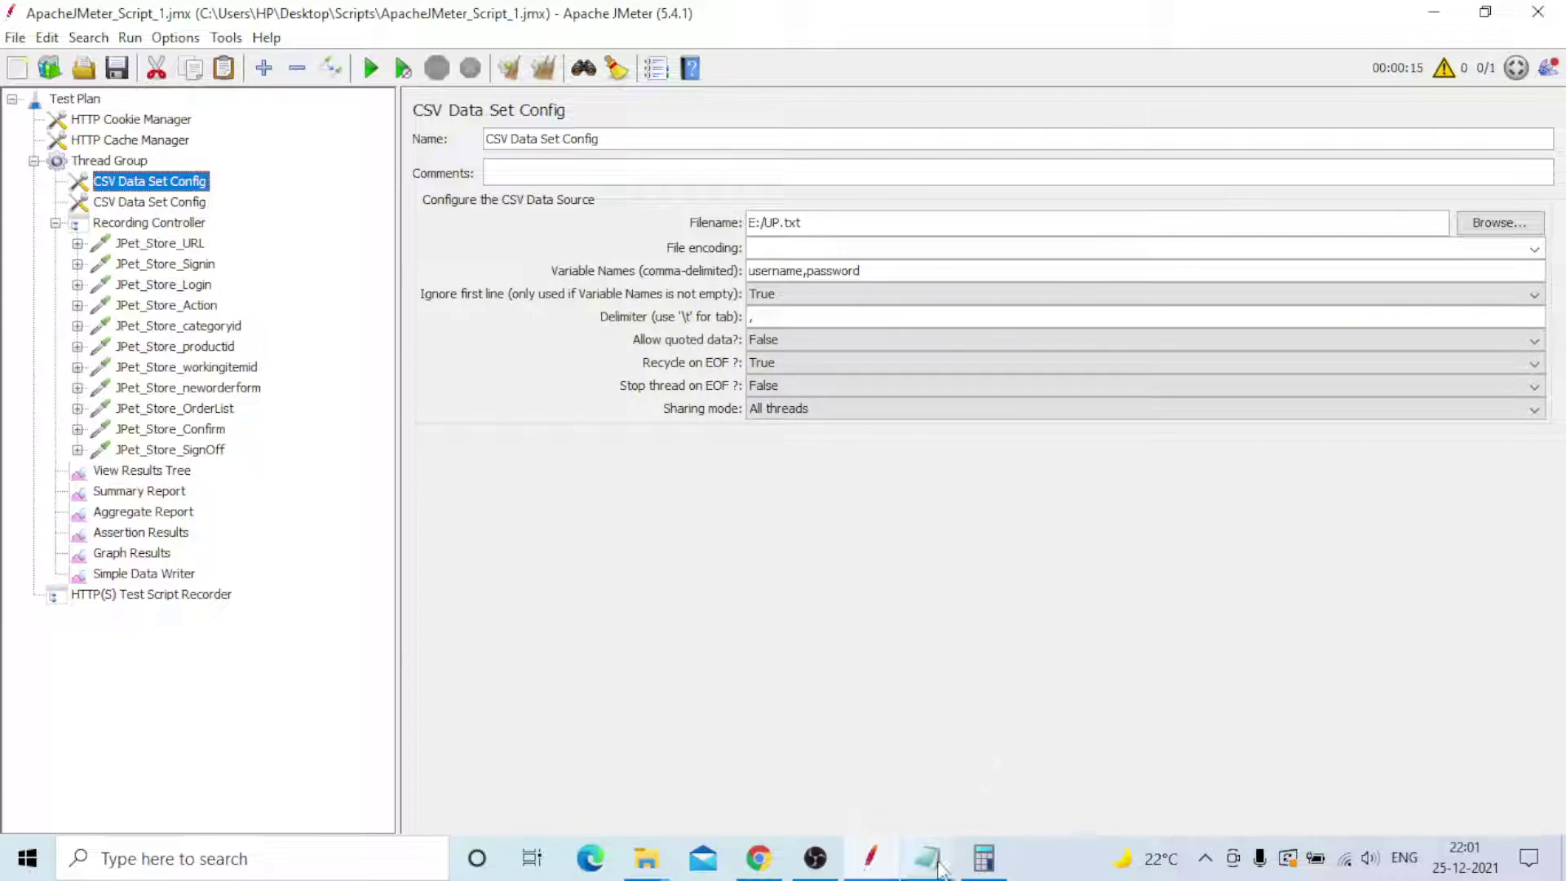
pyautogui.moveTo(938, 863)
pyautogui.click(1014, 779)
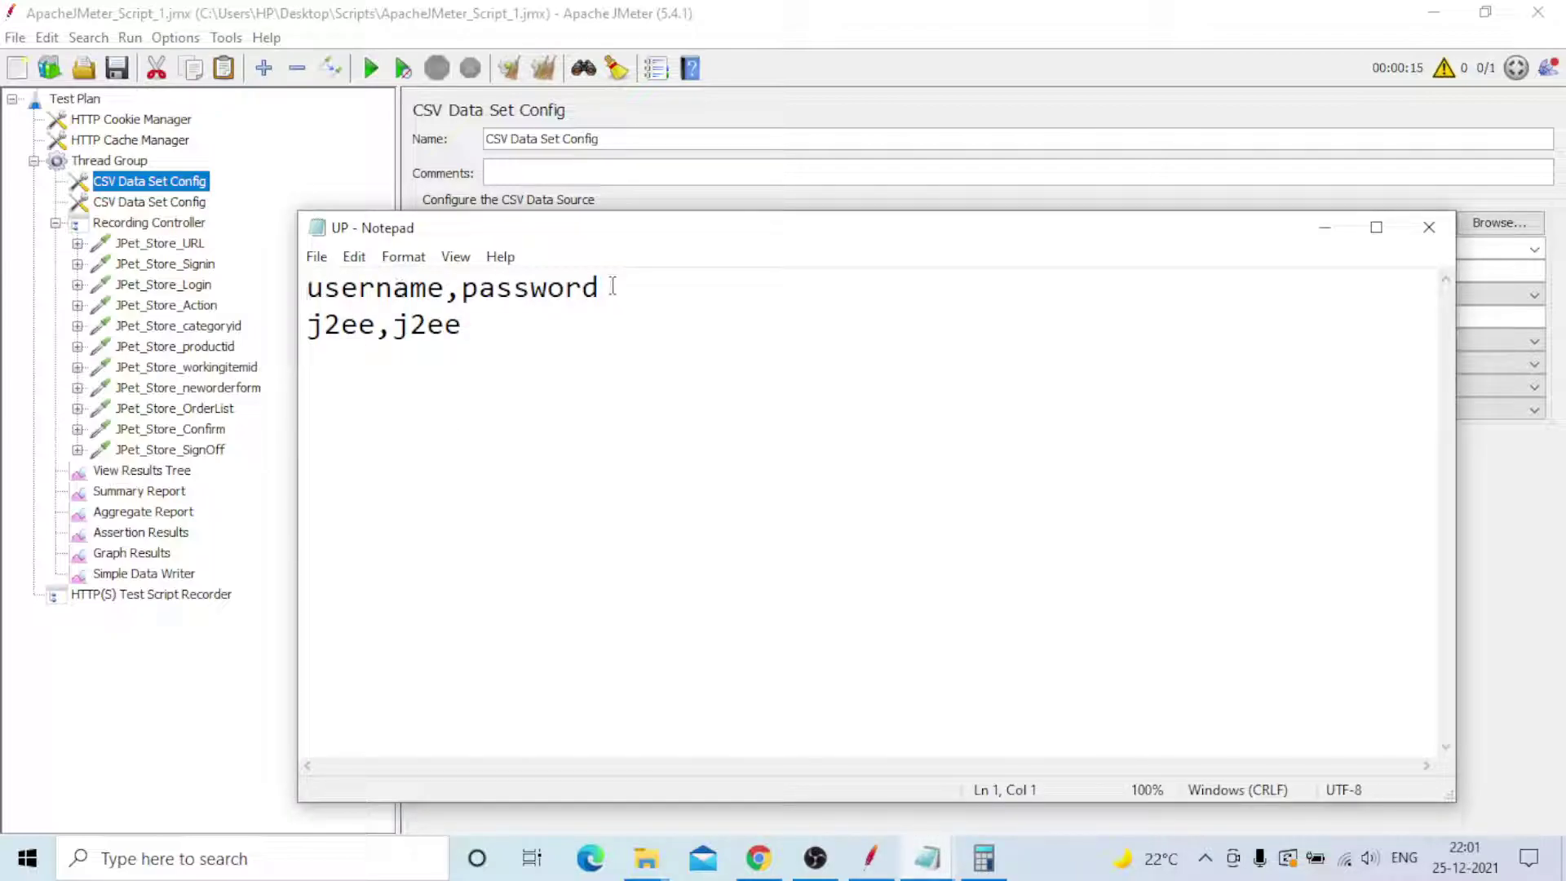
pyautogui.click(759, 825)
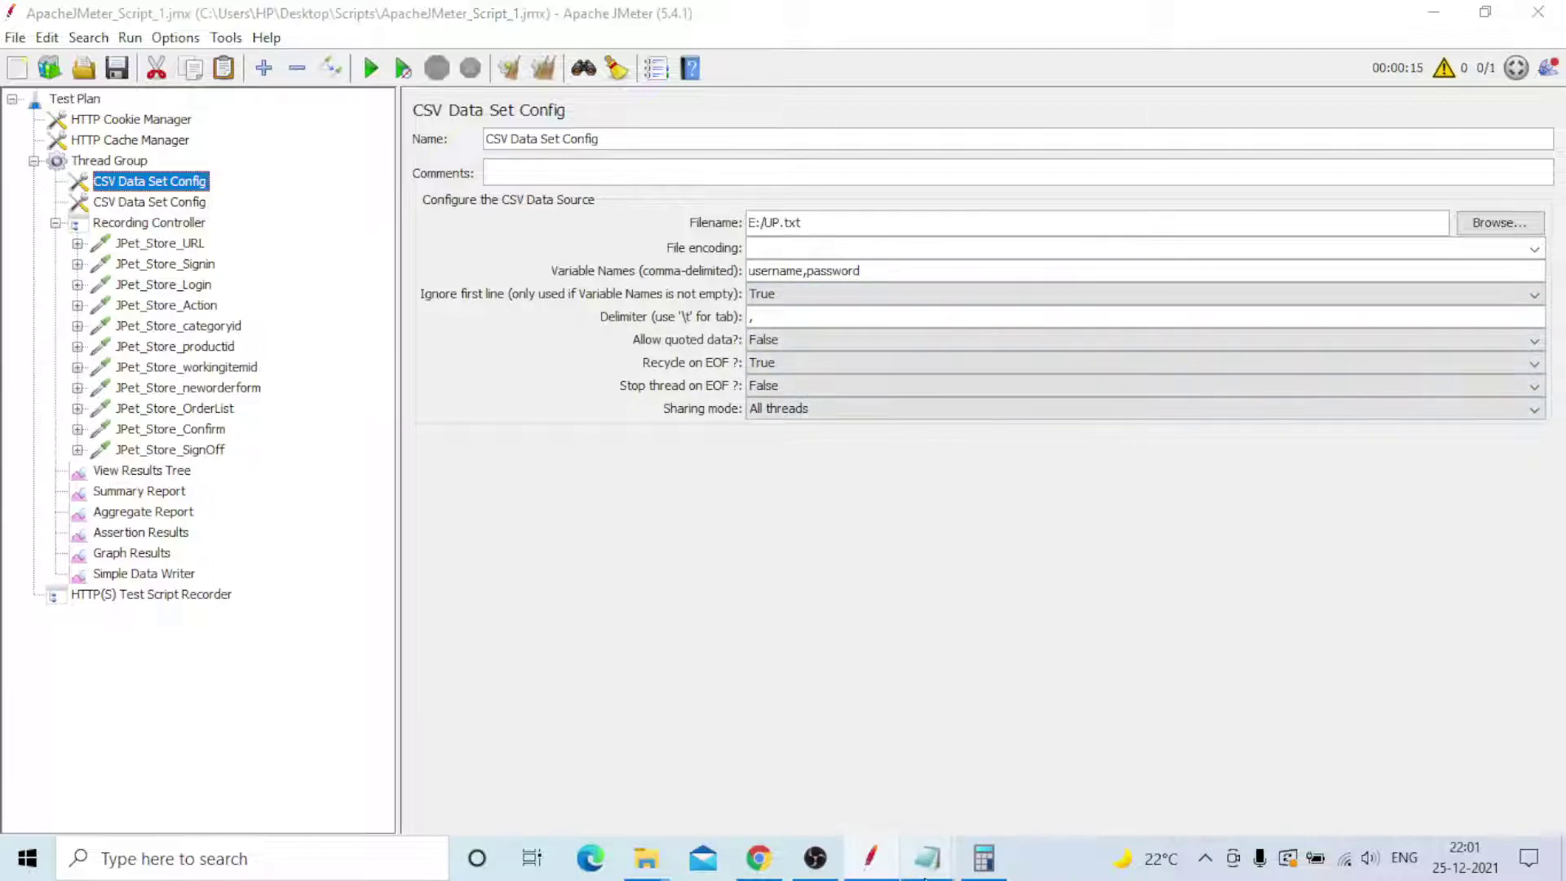
pyautogui.moveTo(927, 858)
pyautogui.click(1032, 756)
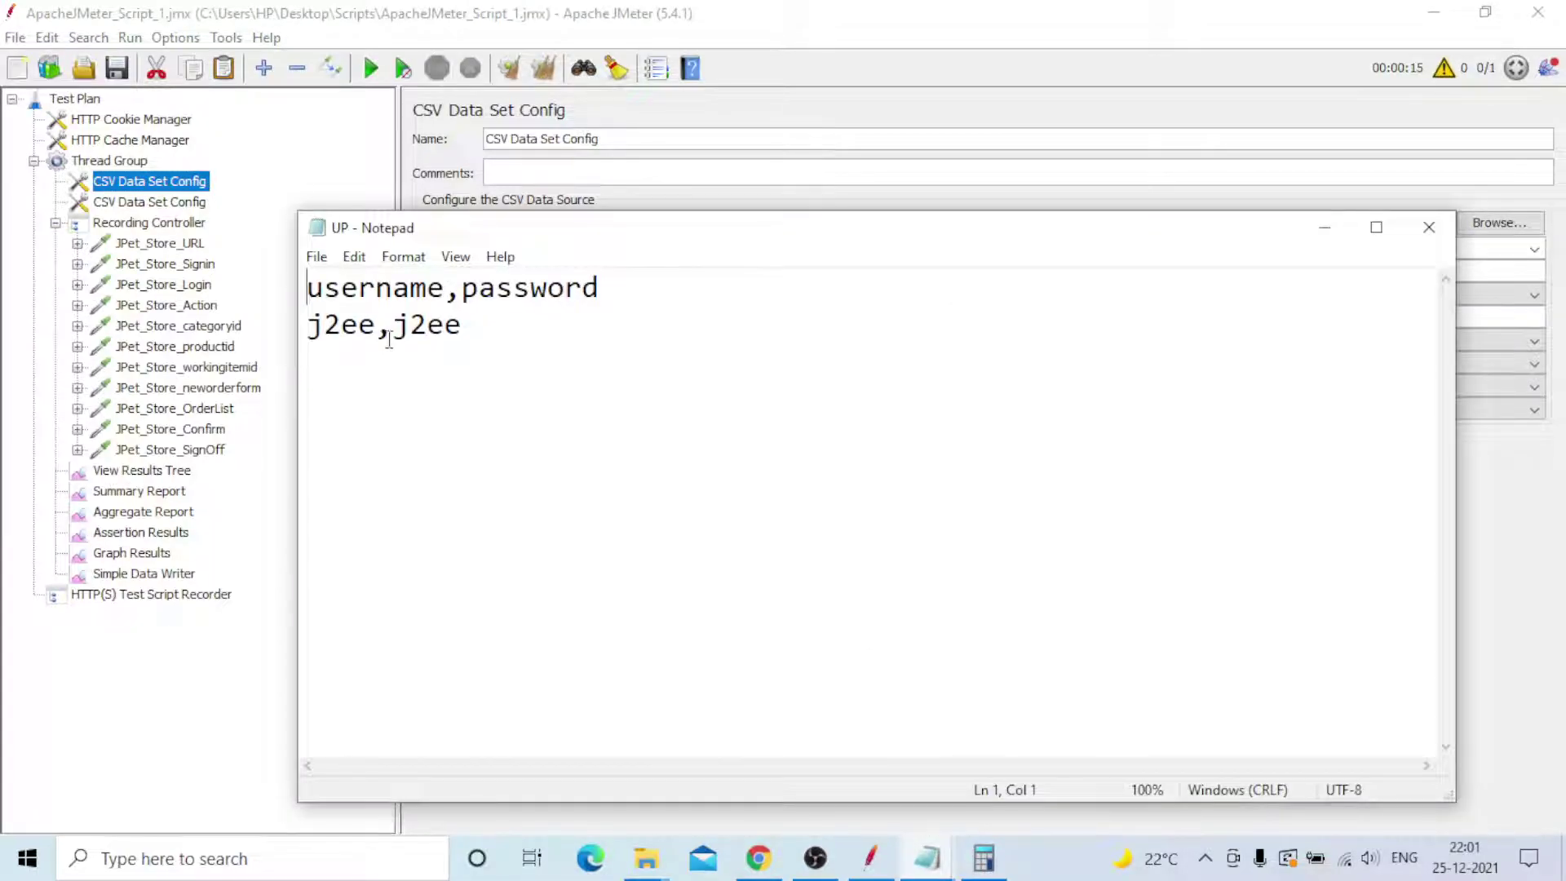
pyautogui.click(782, 823)
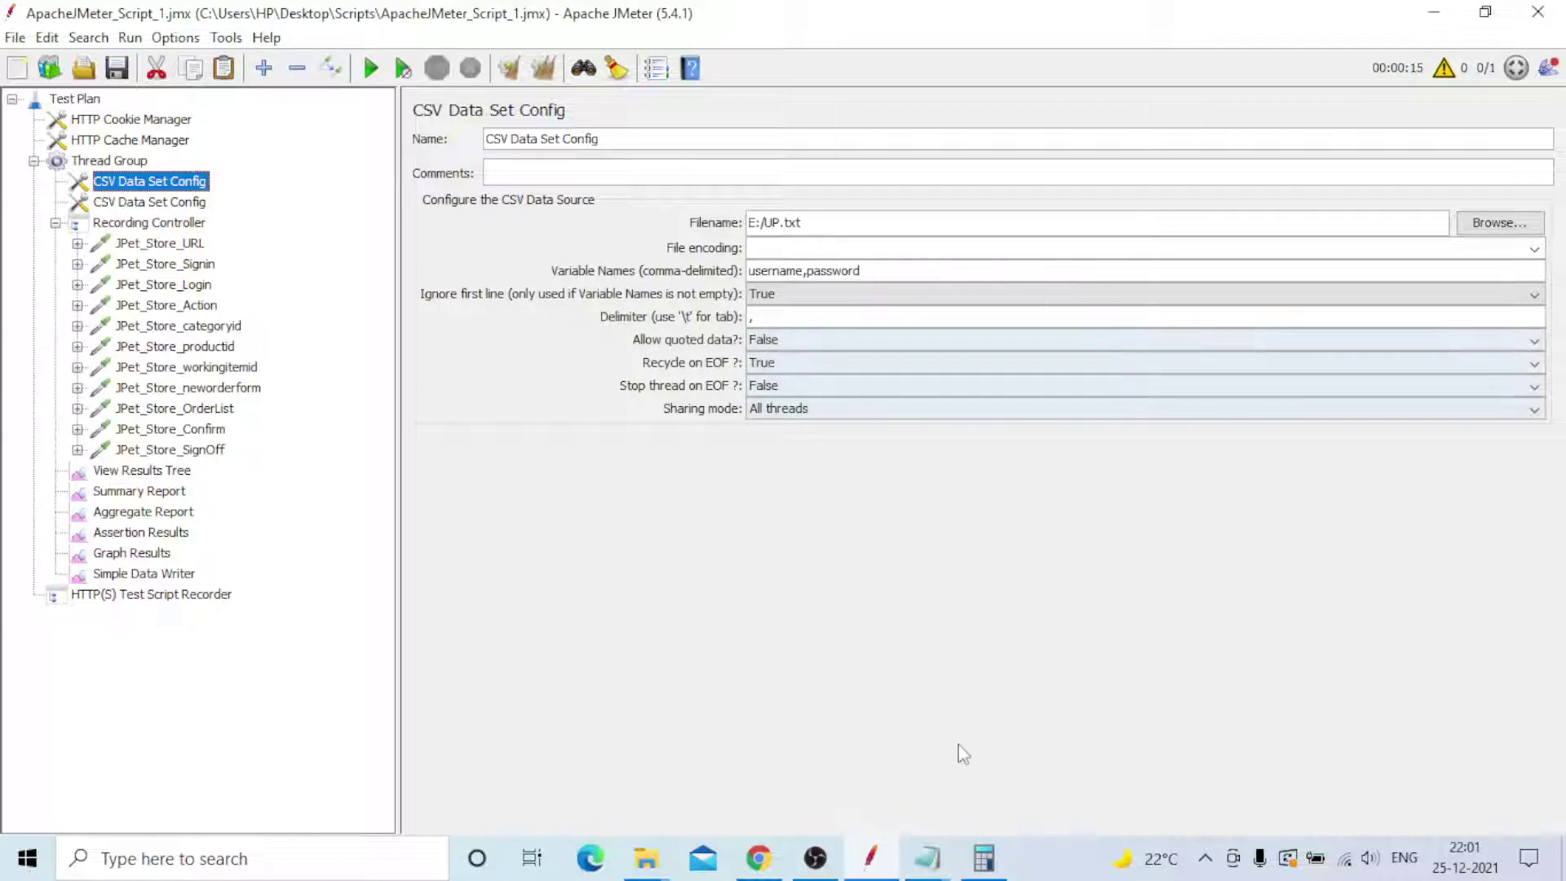
pyautogui.click(927, 856)
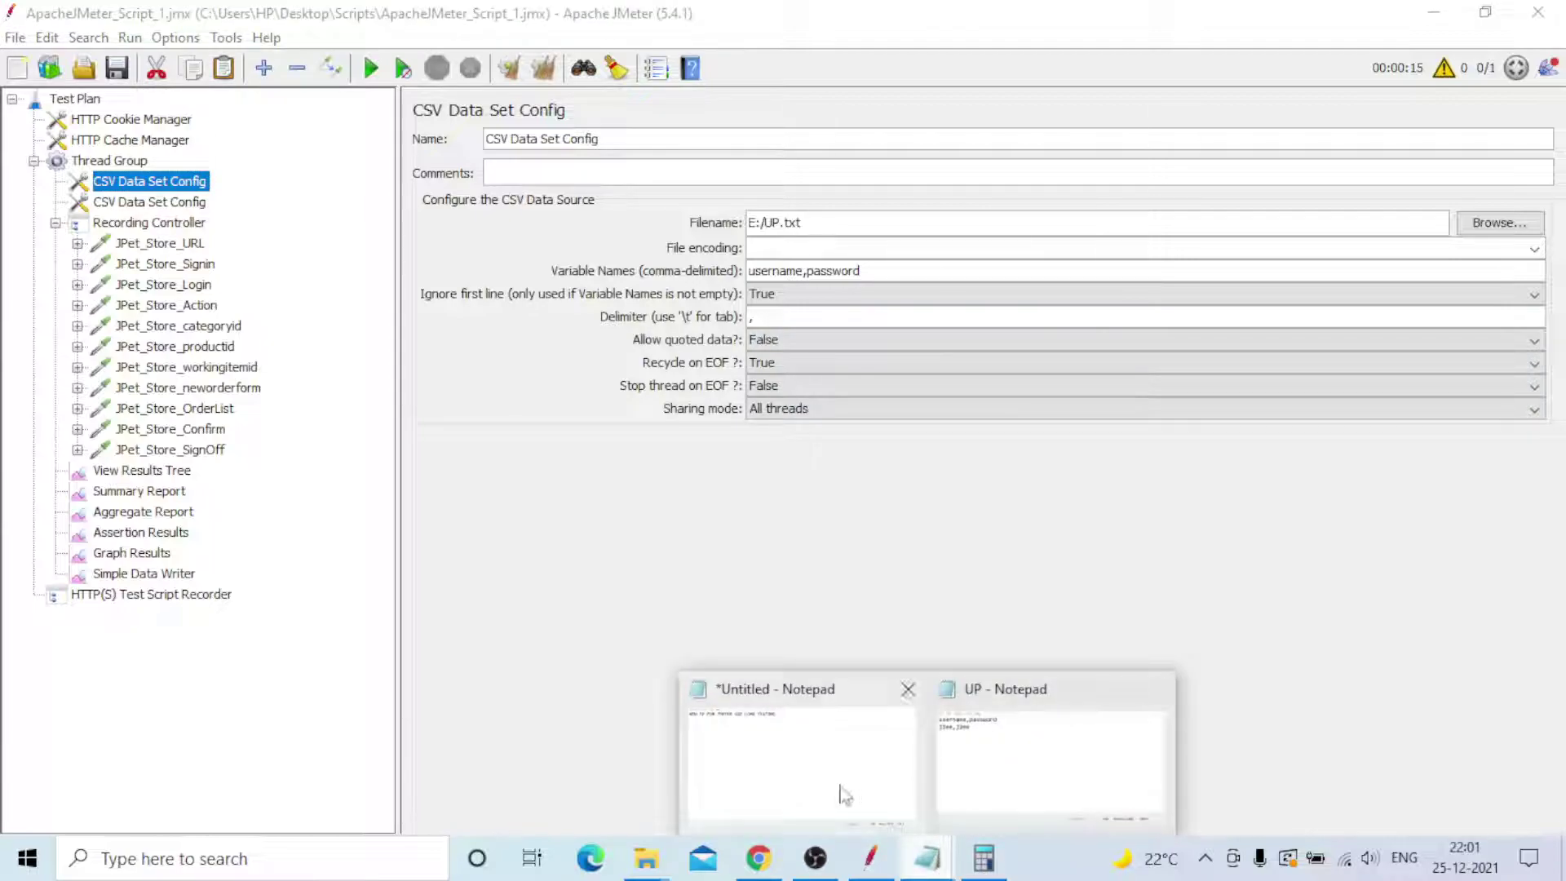
# - Type the person's full name on a new line below the JMeter load-testing title
pyautogui.click(844, 795)
pyautogui.press('Return')
pyautogui.press('Return')
pyautogui.press('Return')
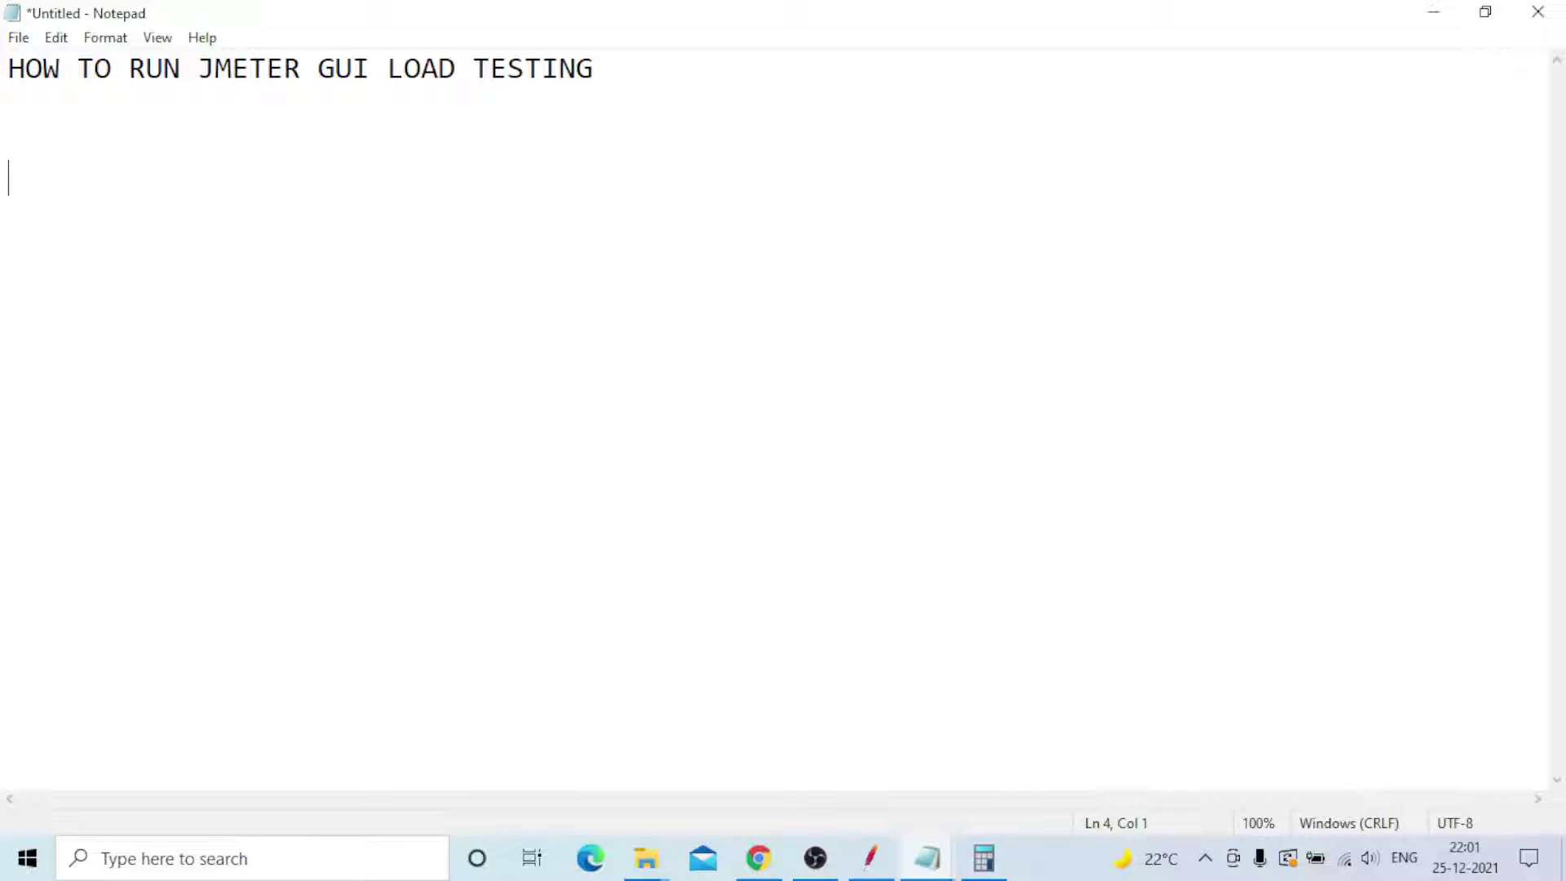
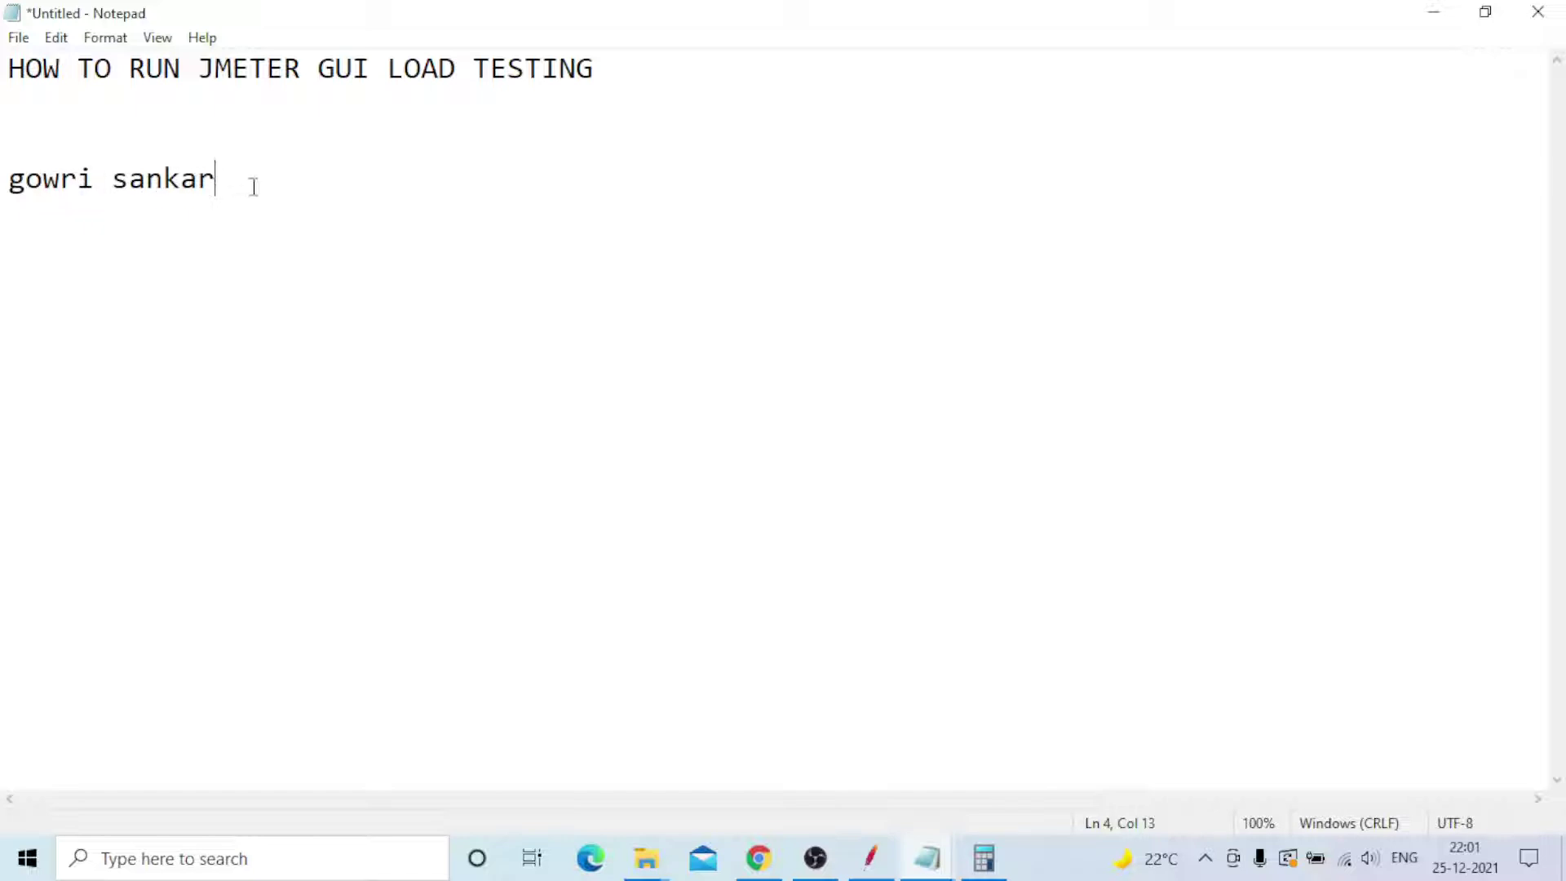
pyautogui.click(117, 181)
pyautogui.moveTo(8, 178); pyautogui.dragTo(216, 181)
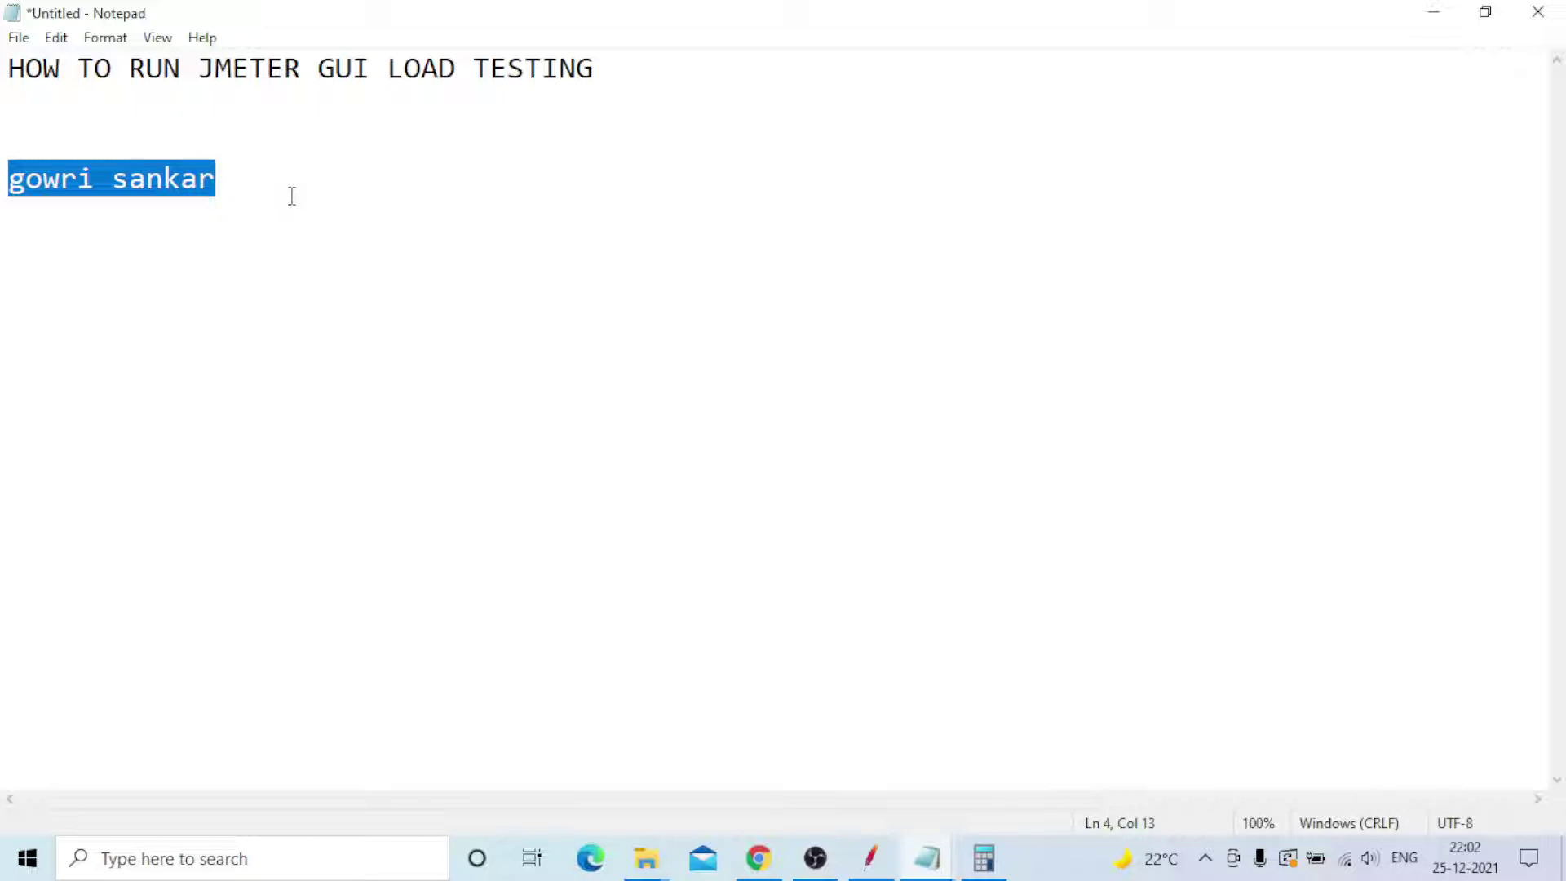
# - Wrap the name in double quotes, remove the stray inner quotes, and select the line
pyautogui.press('Home')
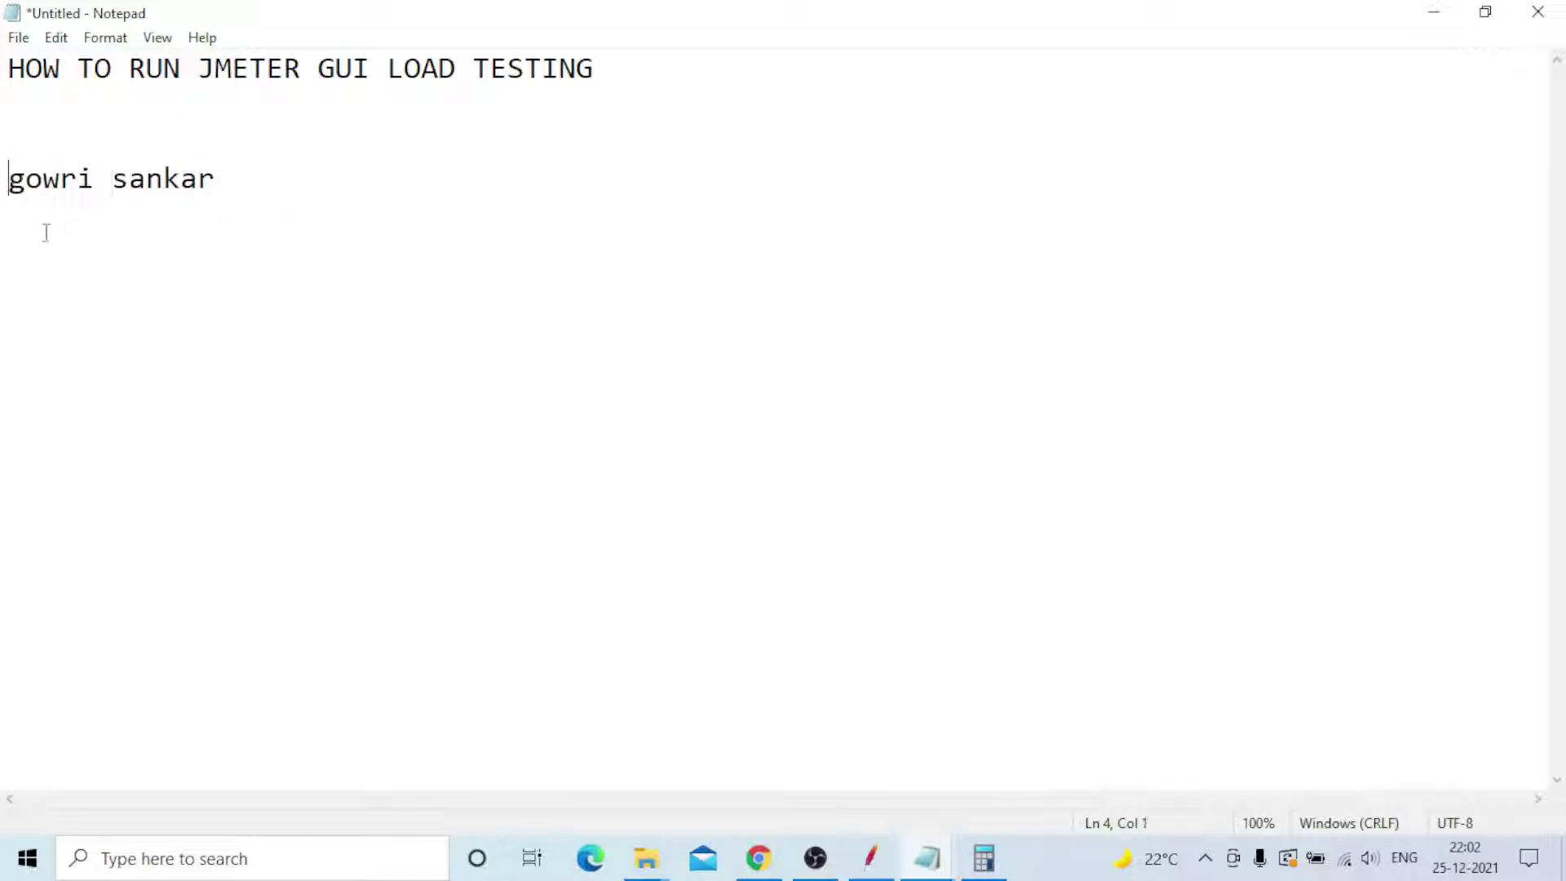
pyautogui.write('"')
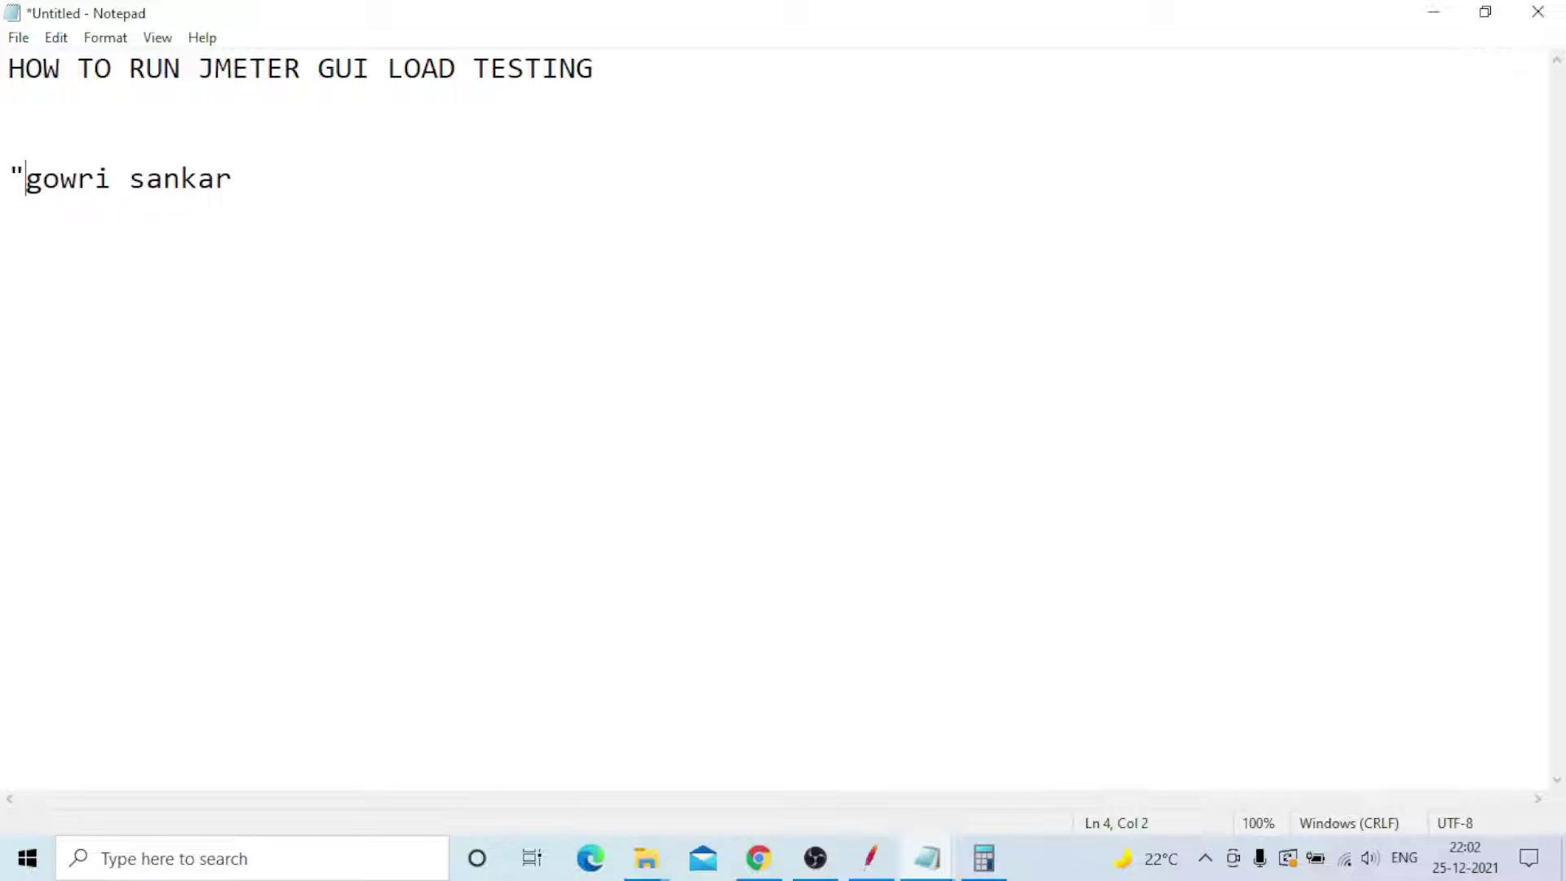
pyautogui.press('Right')
pyautogui.press('Right')
pyautogui.press('Right')
pyautogui.press('Right')
pyautogui.press('Right')
pyautogui.write('" ')
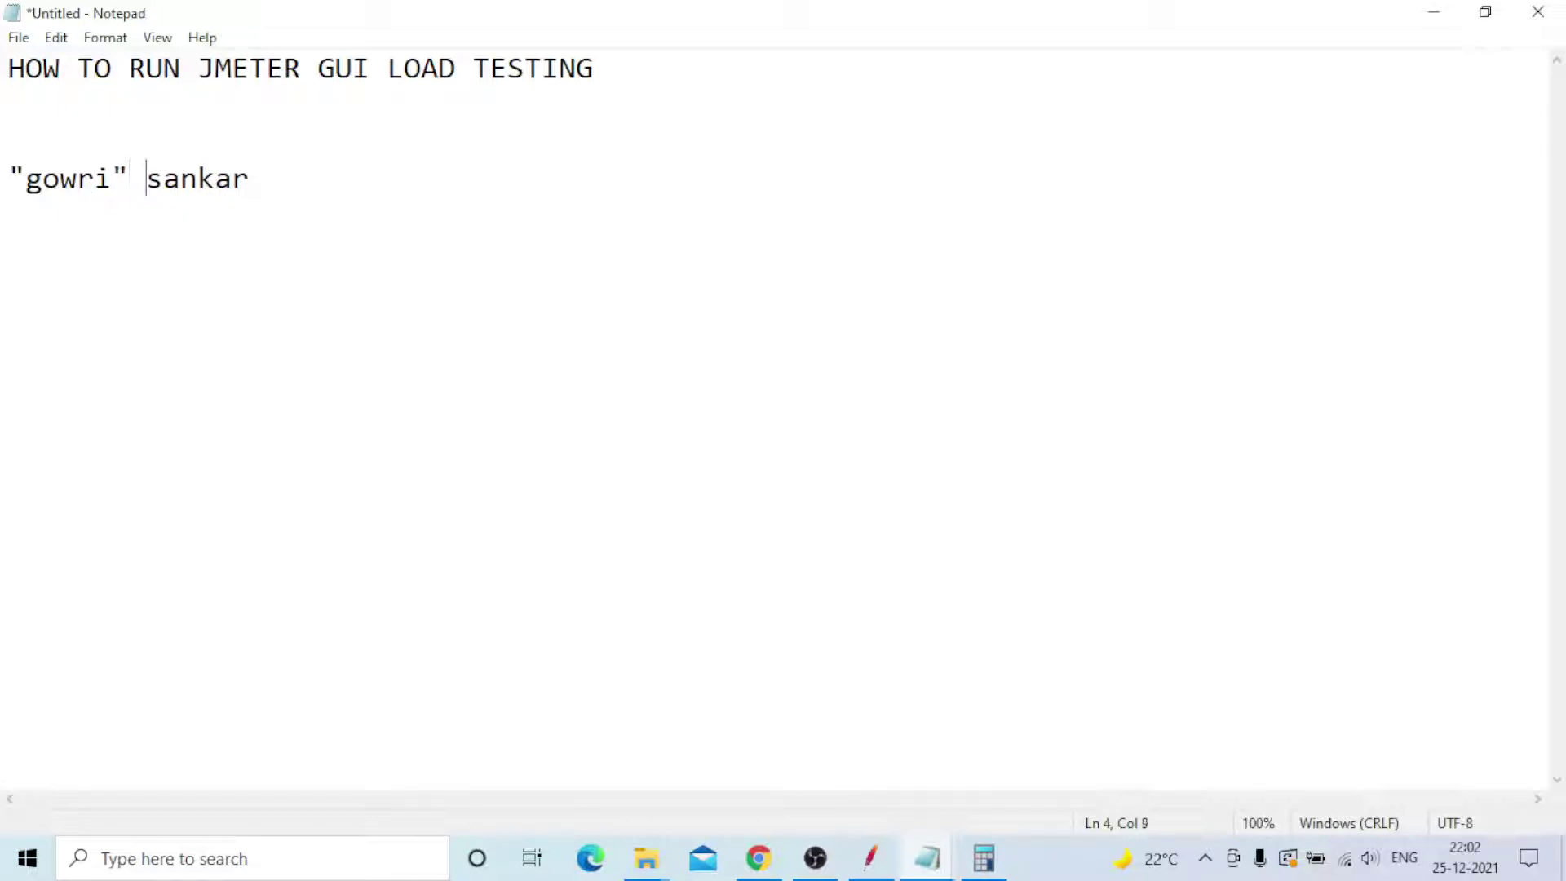
pyautogui.write('"')
pyautogui.press('Right')
pyautogui.press('Right')
pyautogui.press('Right')
pyautogui.press('Right')
pyautogui.press('Right')
pyautogui.press('Right')
pyautogui.write('"')
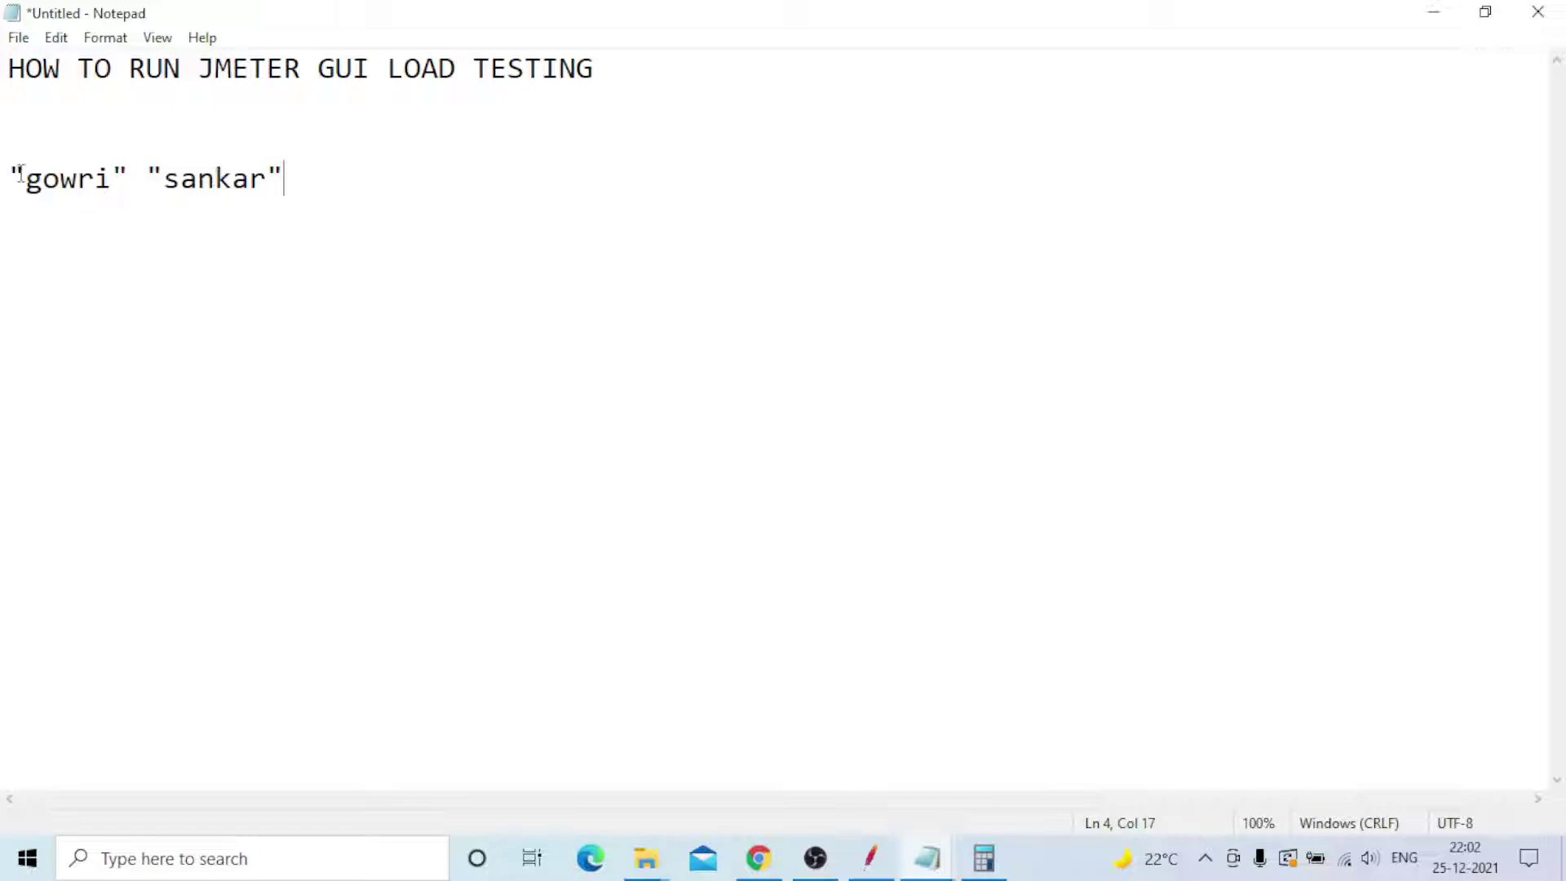
pyautogui.click(133, 179)
pyautogui.press('BackSpace')
pyautogui.click(147, 179)
pyautogui.press('Delete')
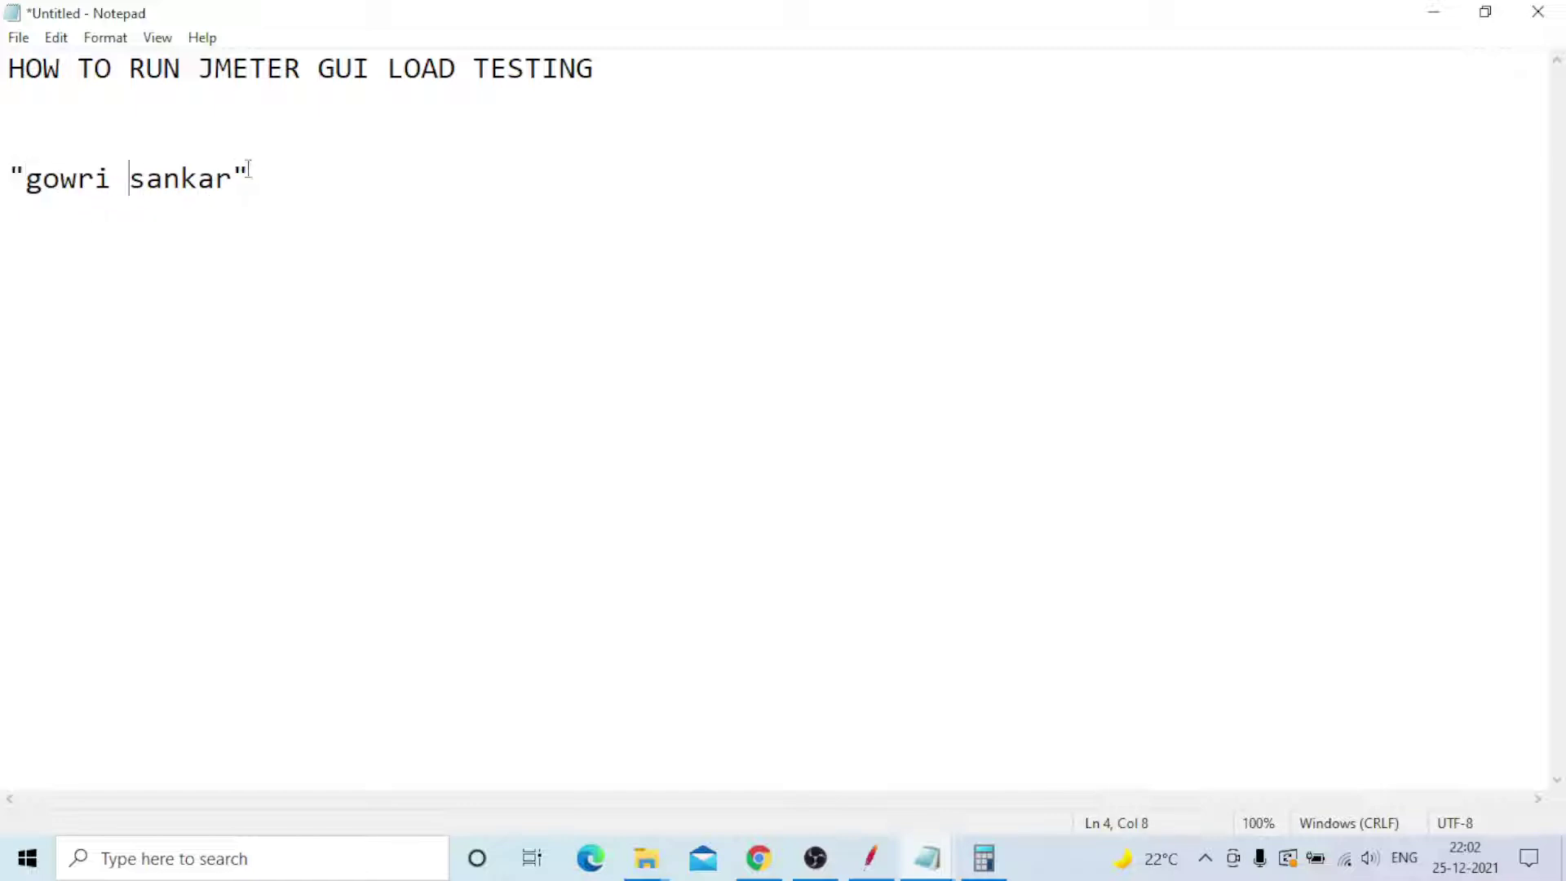
pyautogui.moveTo(252, 176); pyautogui.dragTo(8, 177)
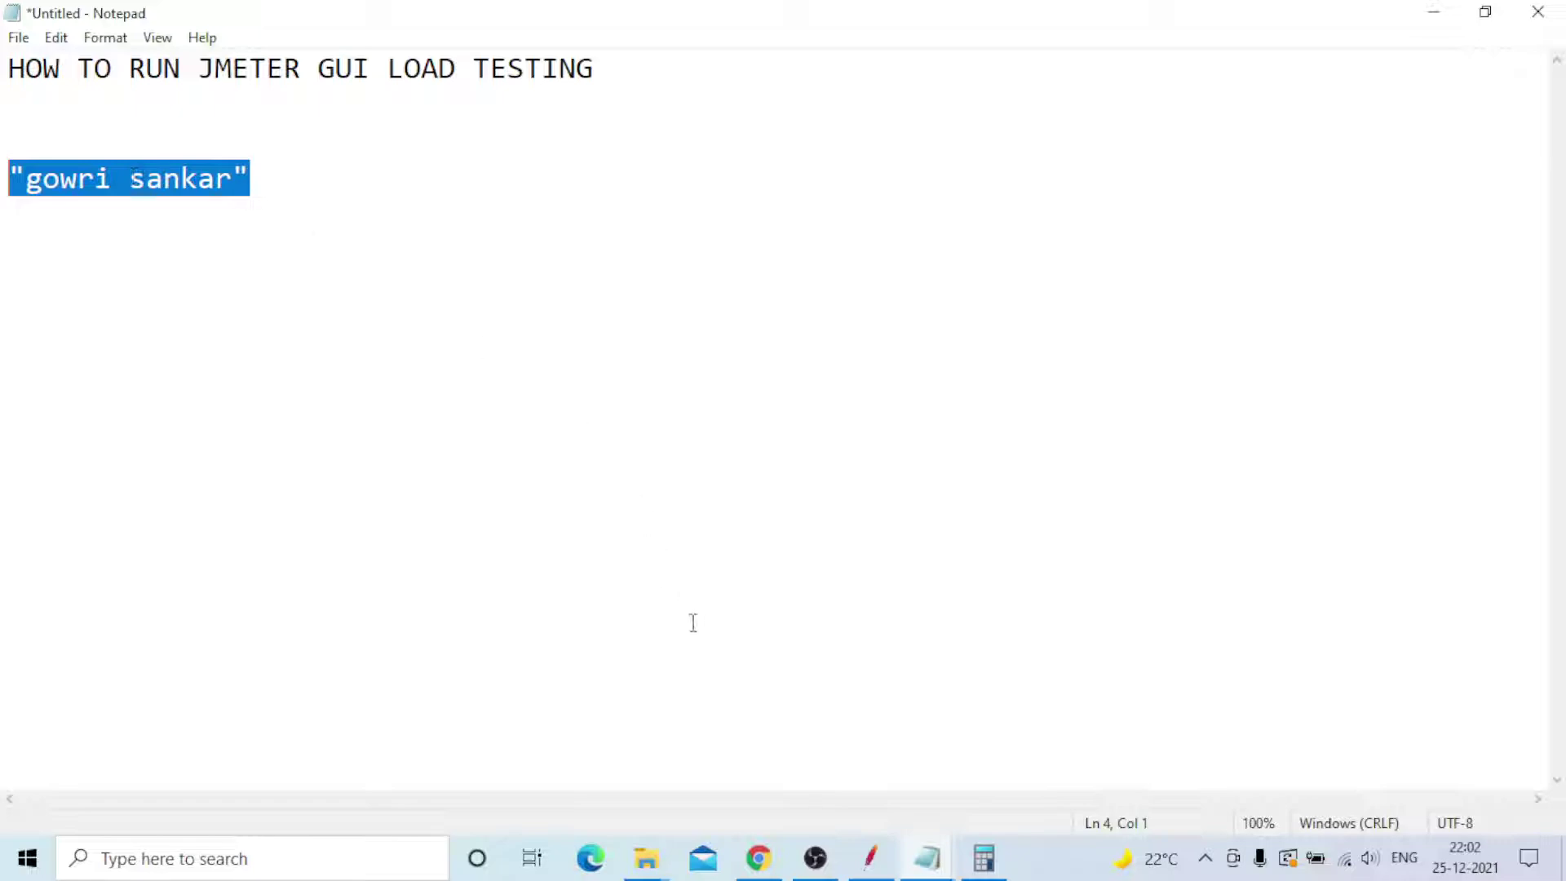
# - Return to the JMeter test script after briefly checking the UP credentials file in Notepad
pyautogui.moveTo(876, 877)
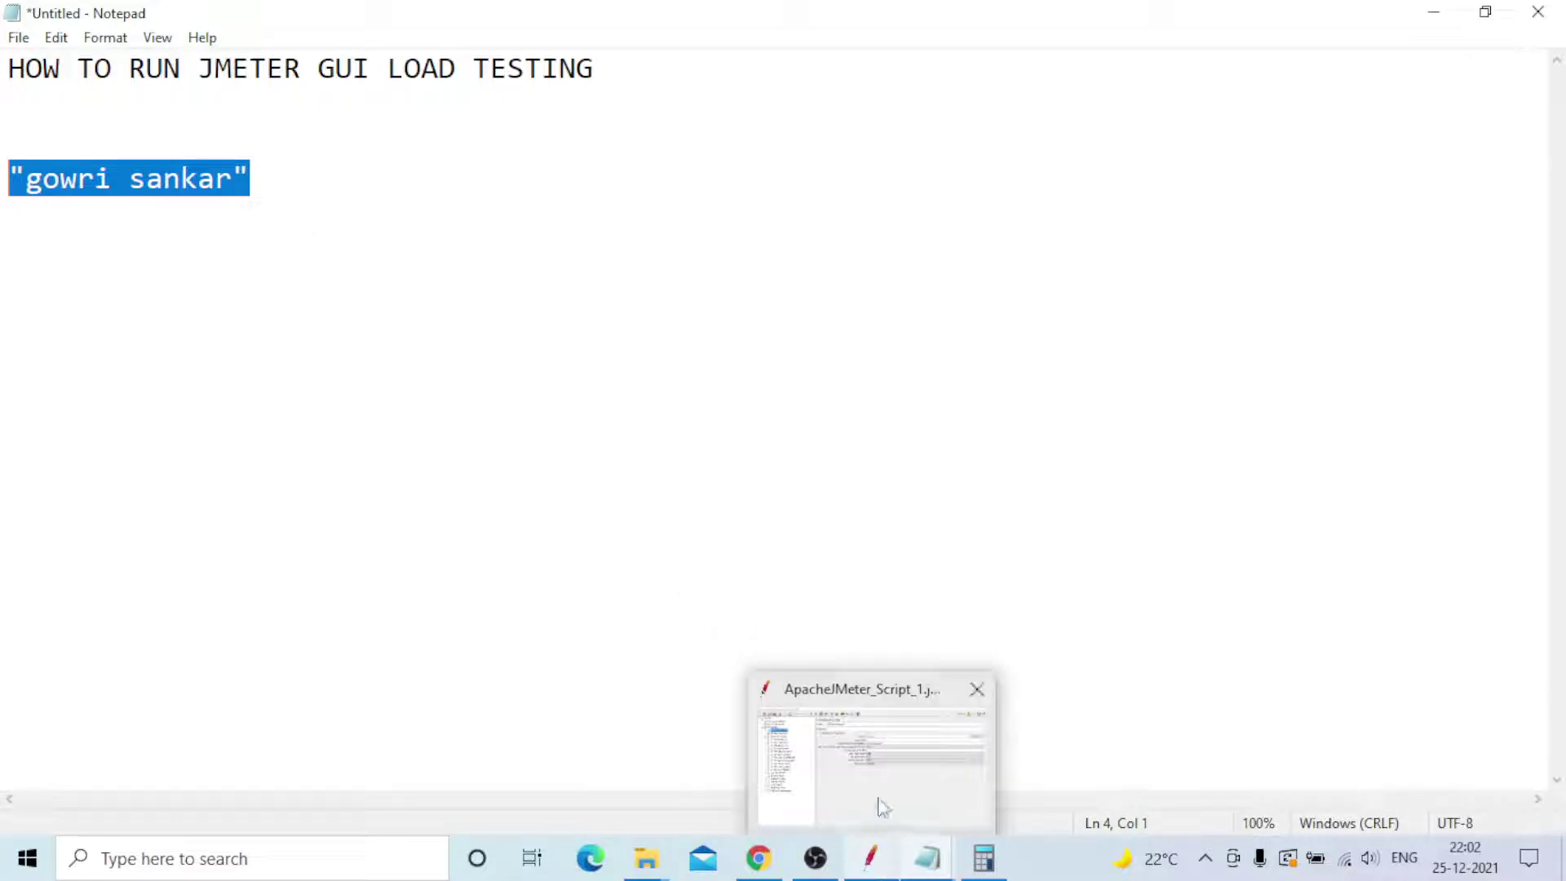
pyautogui.click(877, 808)
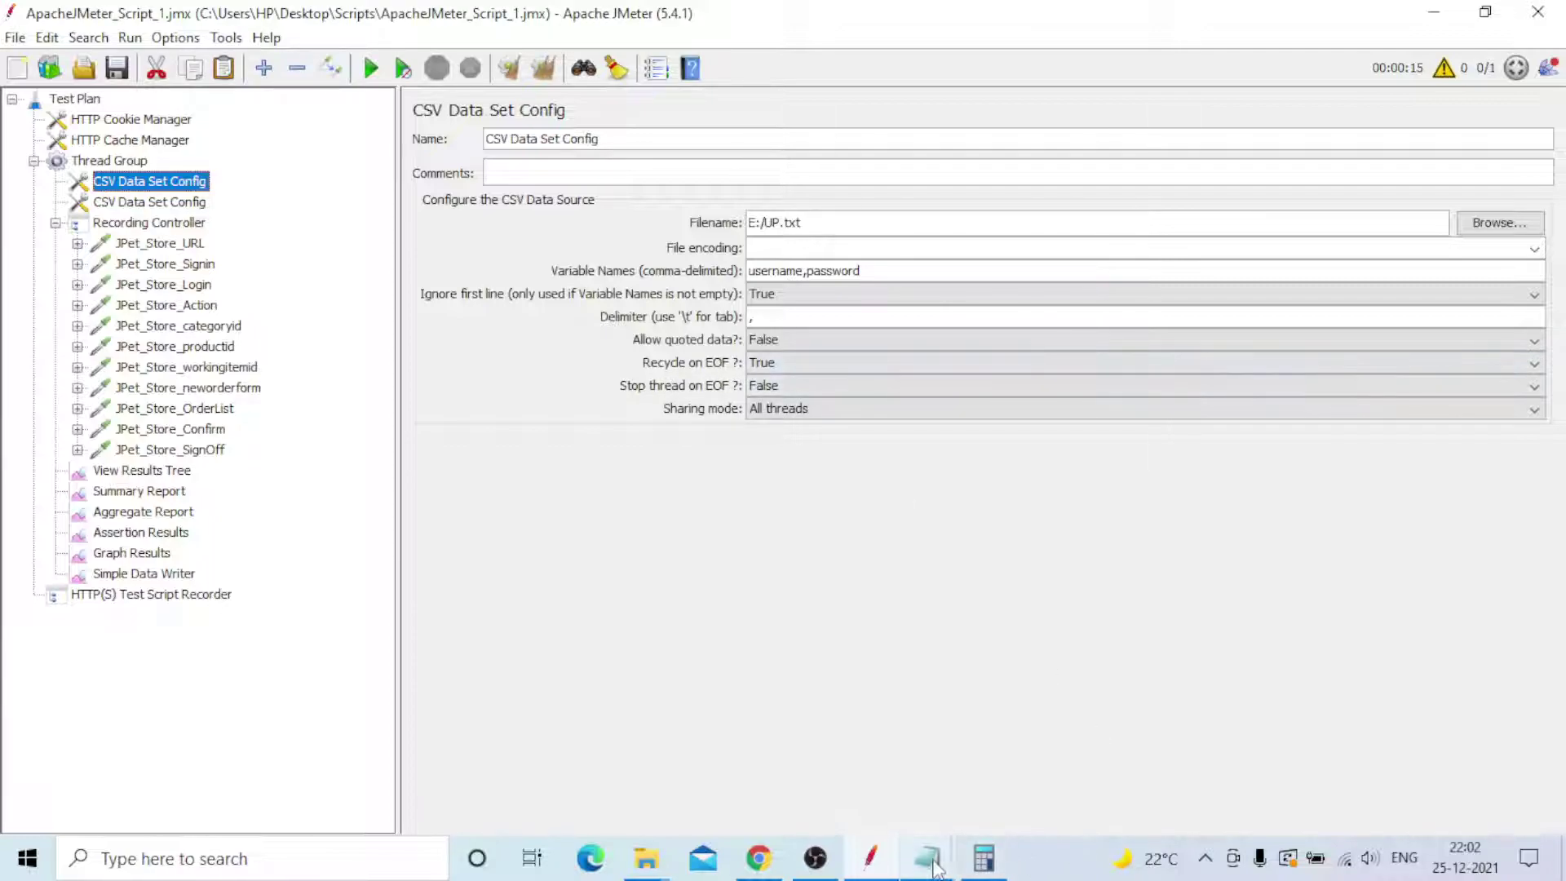
pyautogui.moveTo(930, 858)
pyautogui.click(1017, 772)
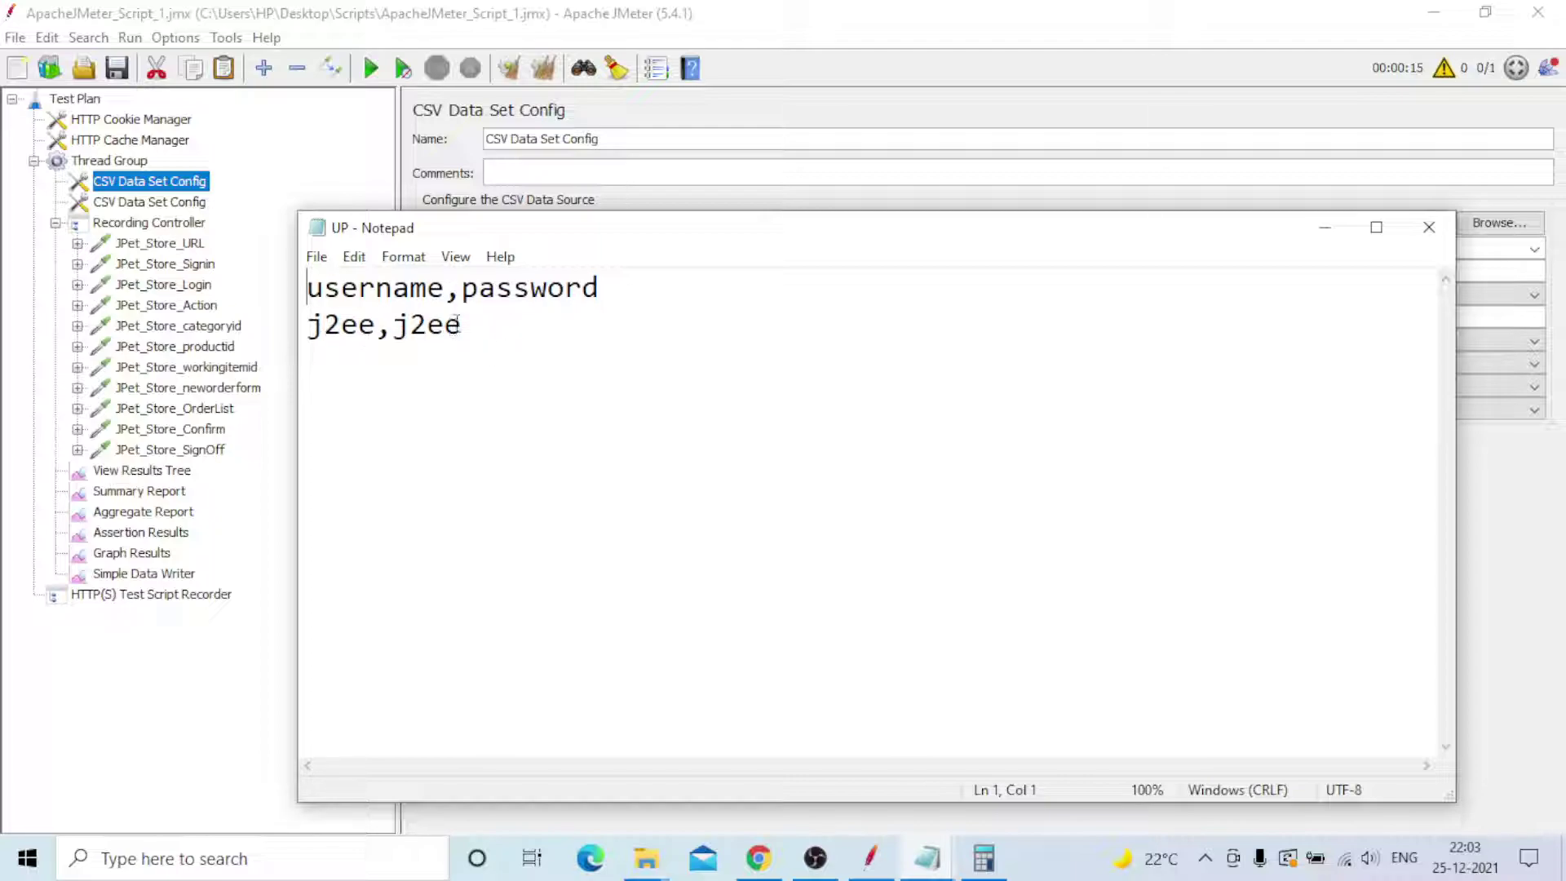
pyautogui.click(1524, 570)
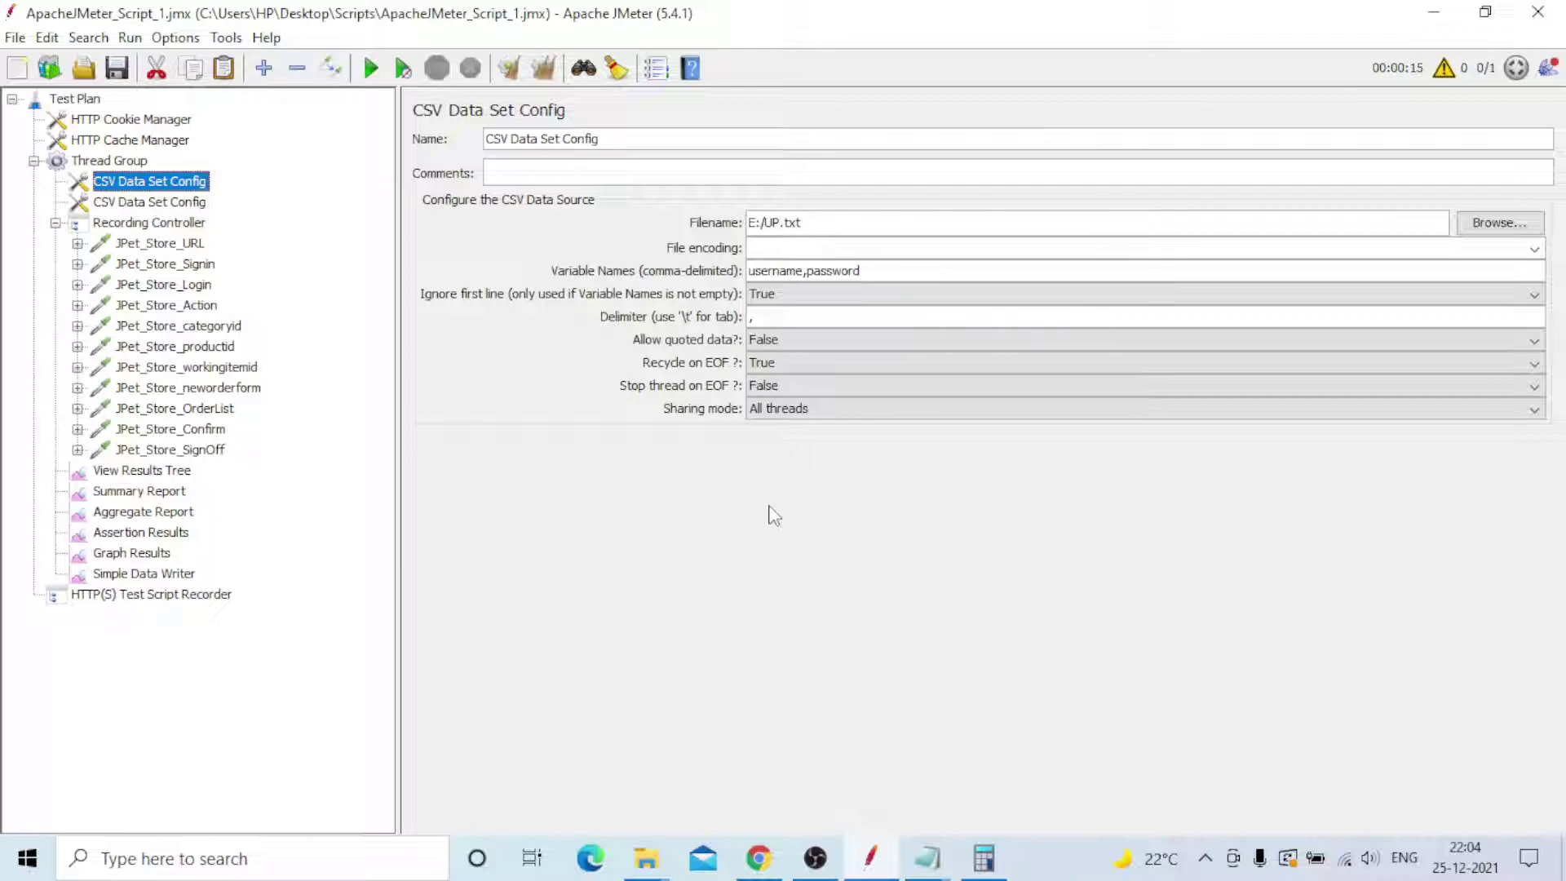
pyautogui.click(927, 867)
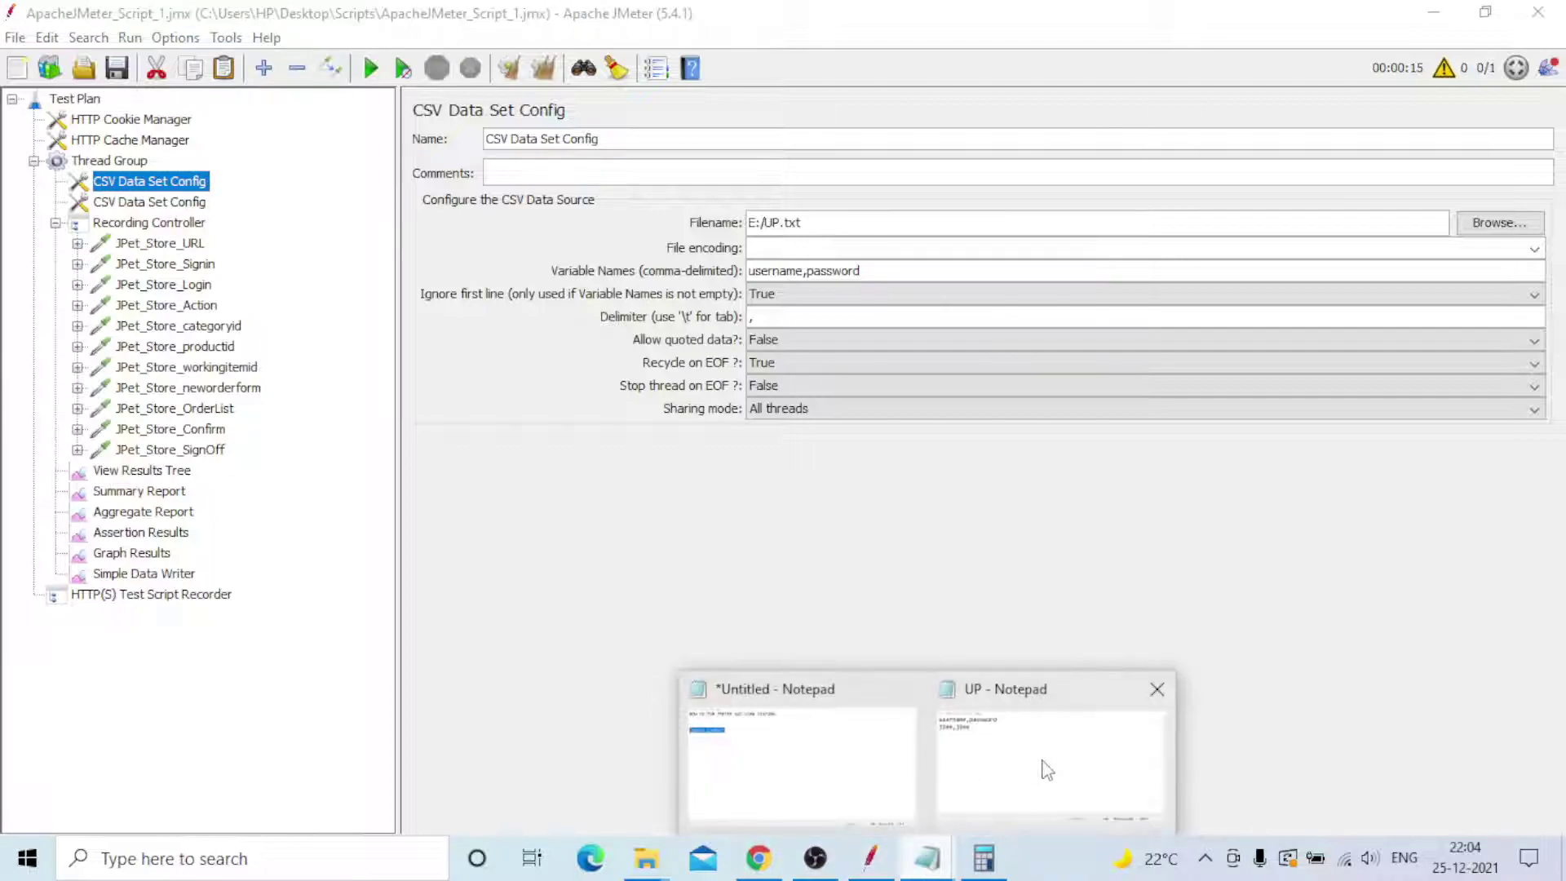
# - Add 'Environment based load testing' below the quoted name in the notes, then return to JMeter
pyautogui.click(863, 781)
pyautogui.press('Return')
pyautogui.press('Return')
pyautogui.write('En')
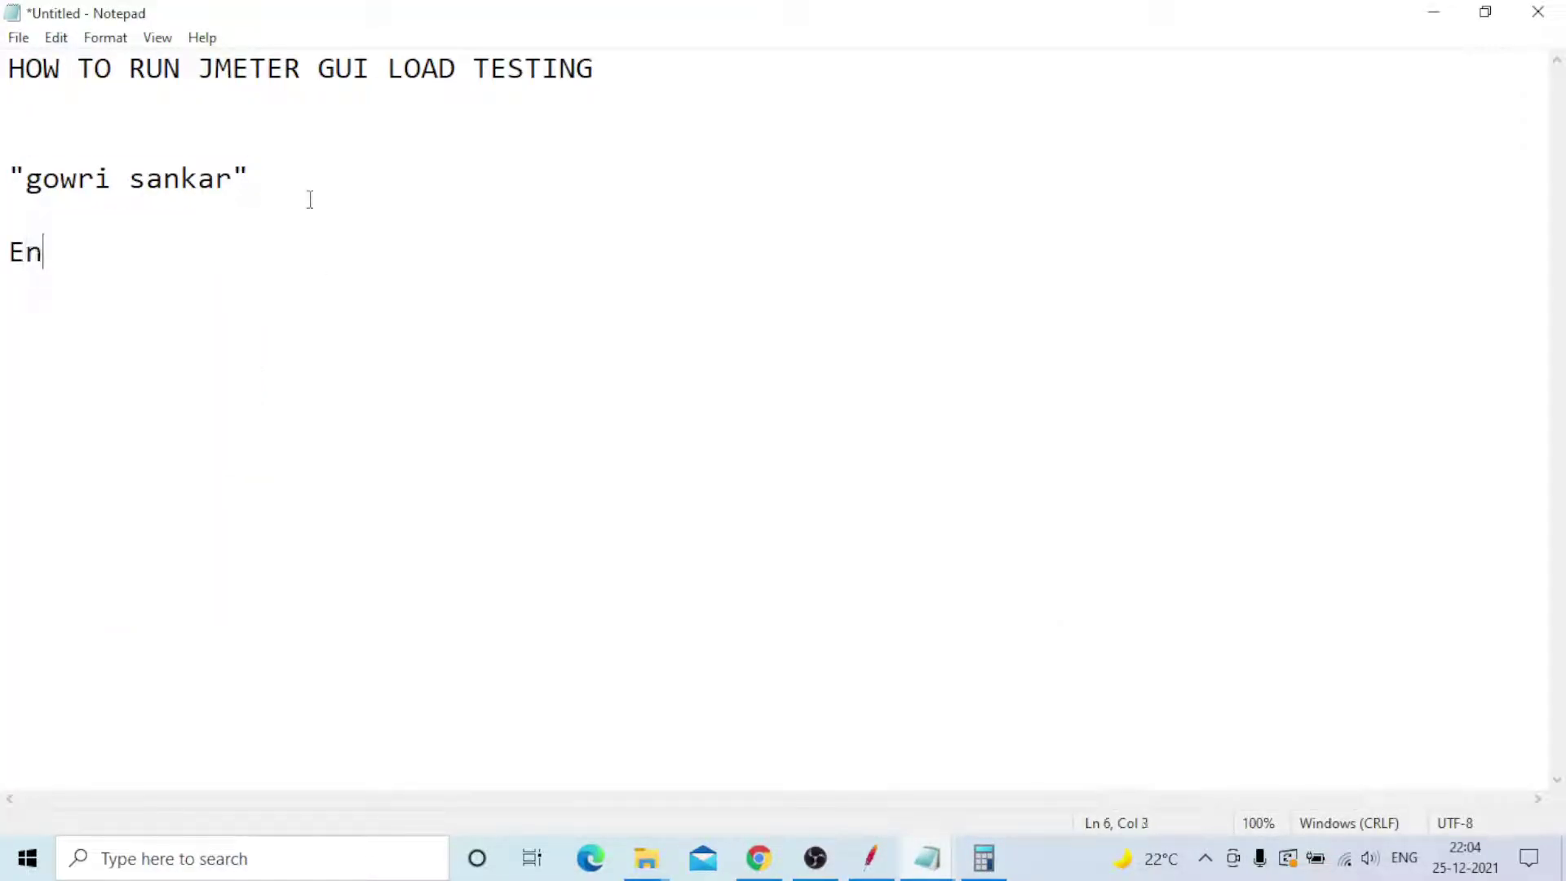
pyautogui.write('vironment based ')
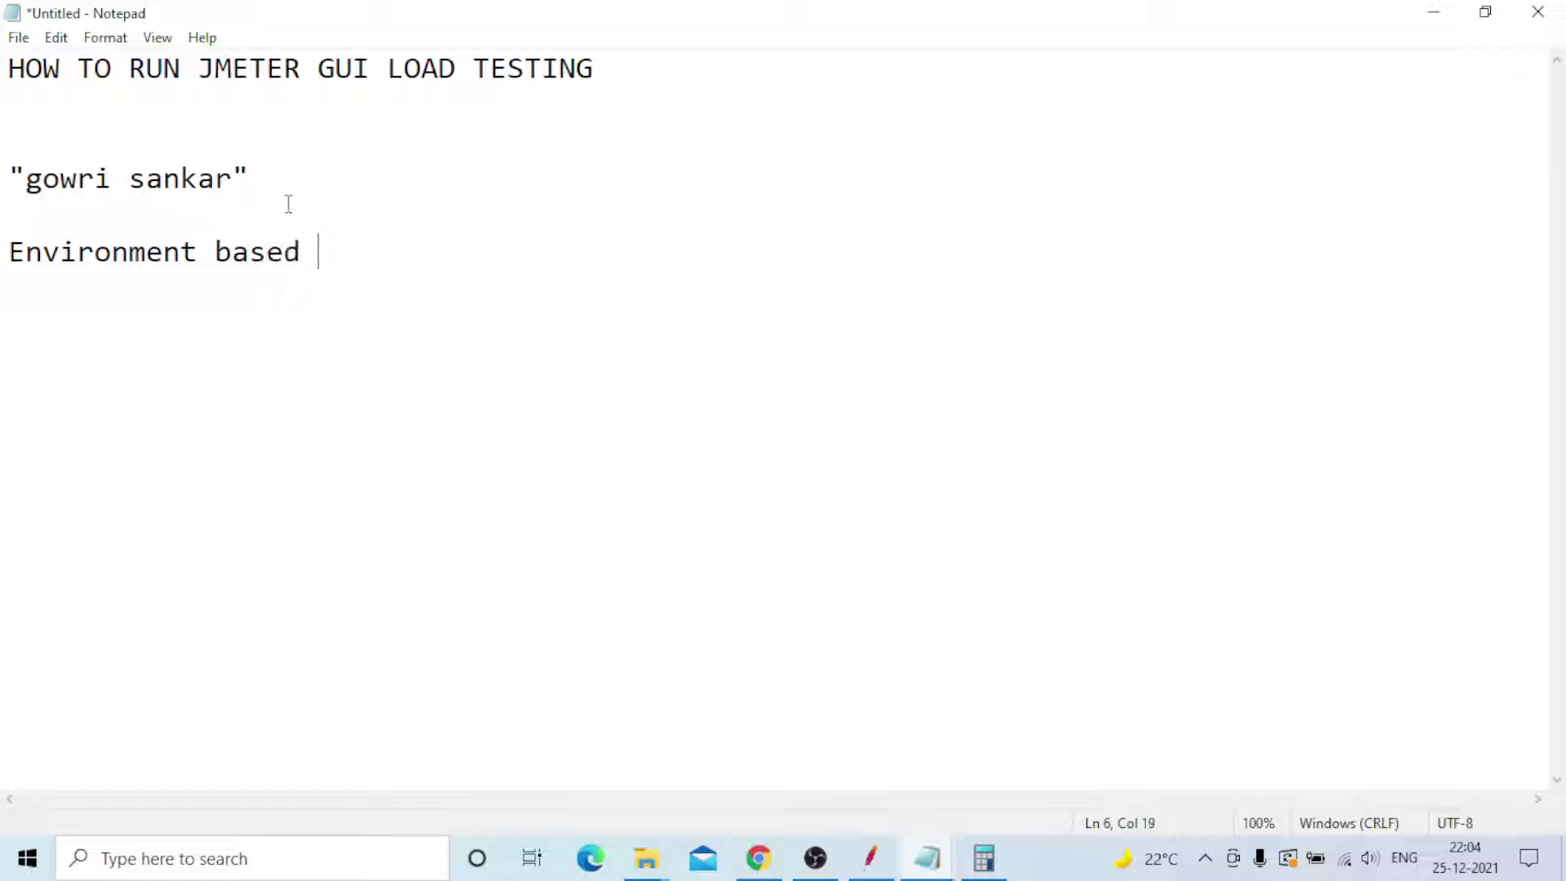
pyautogui.write('load testing')
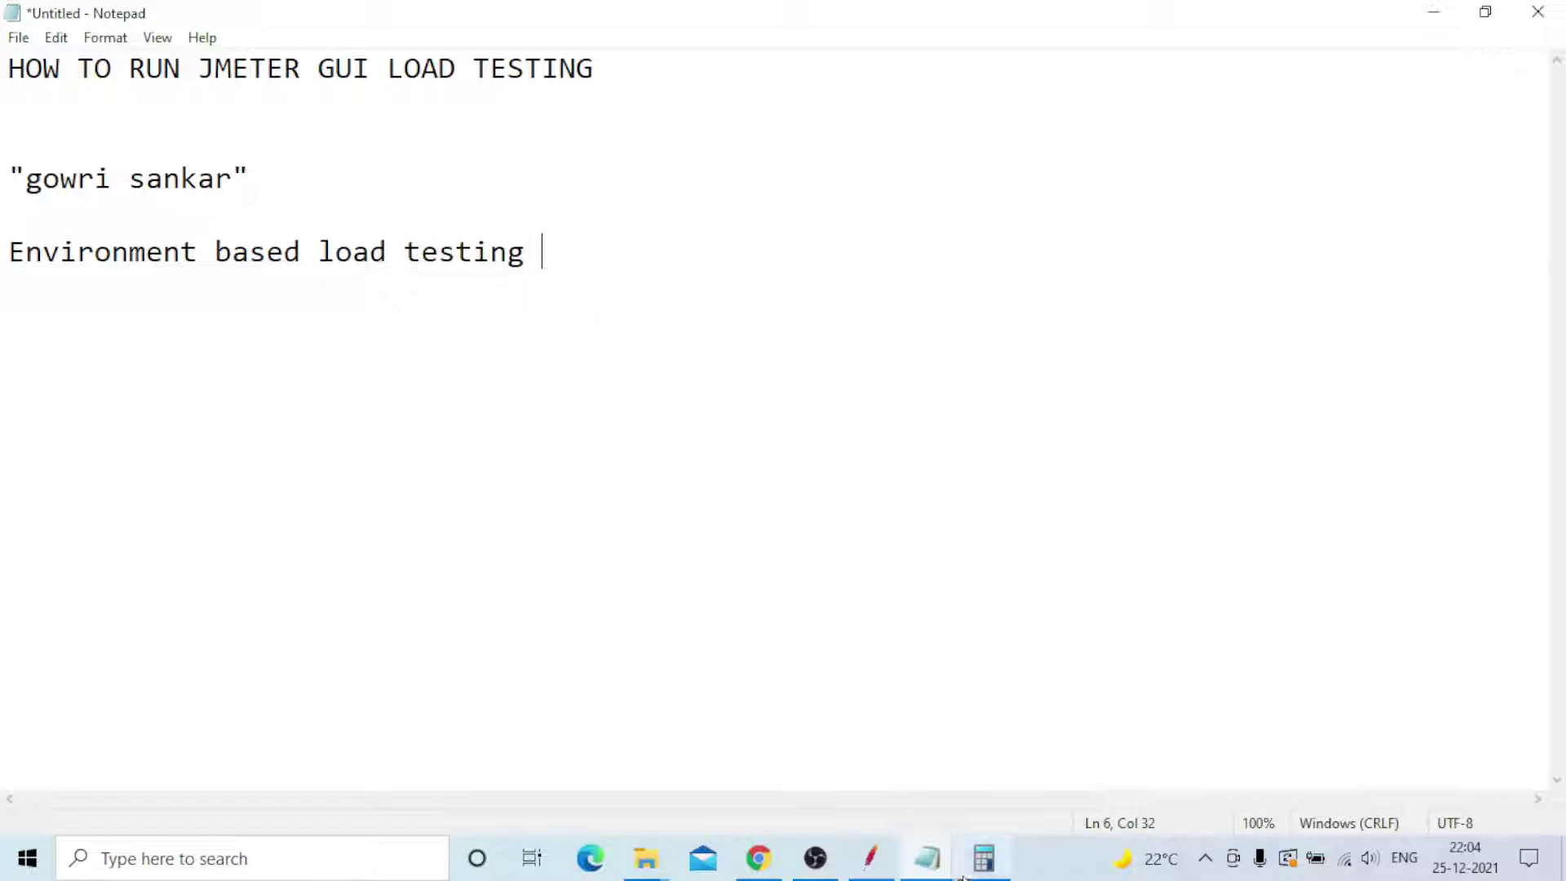
pyautogui.click(871, 864)
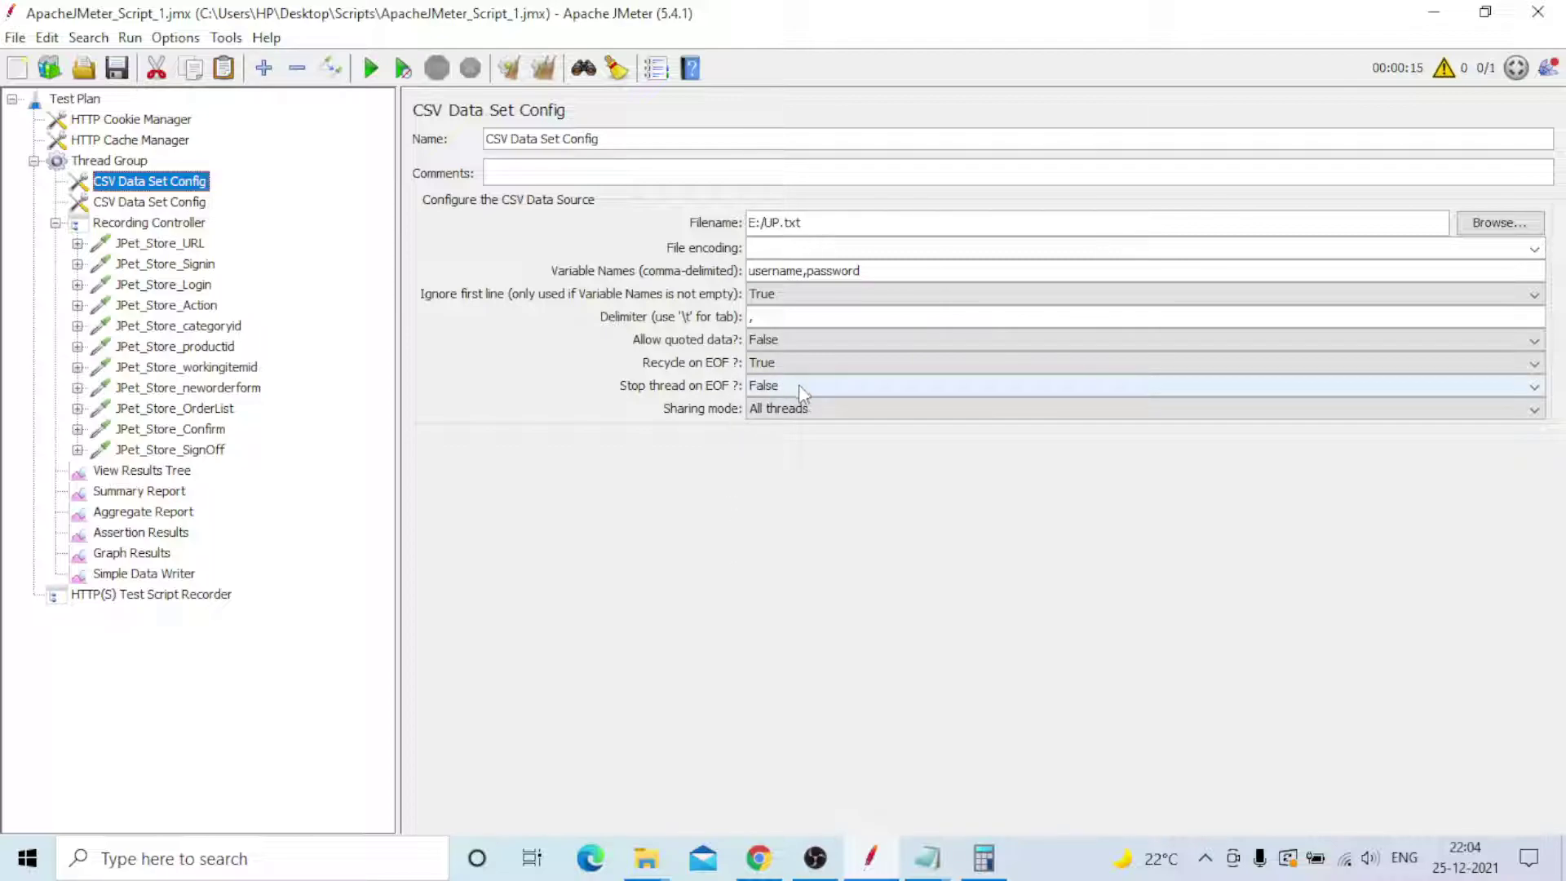
pyautogui.moveTo(927, 858)
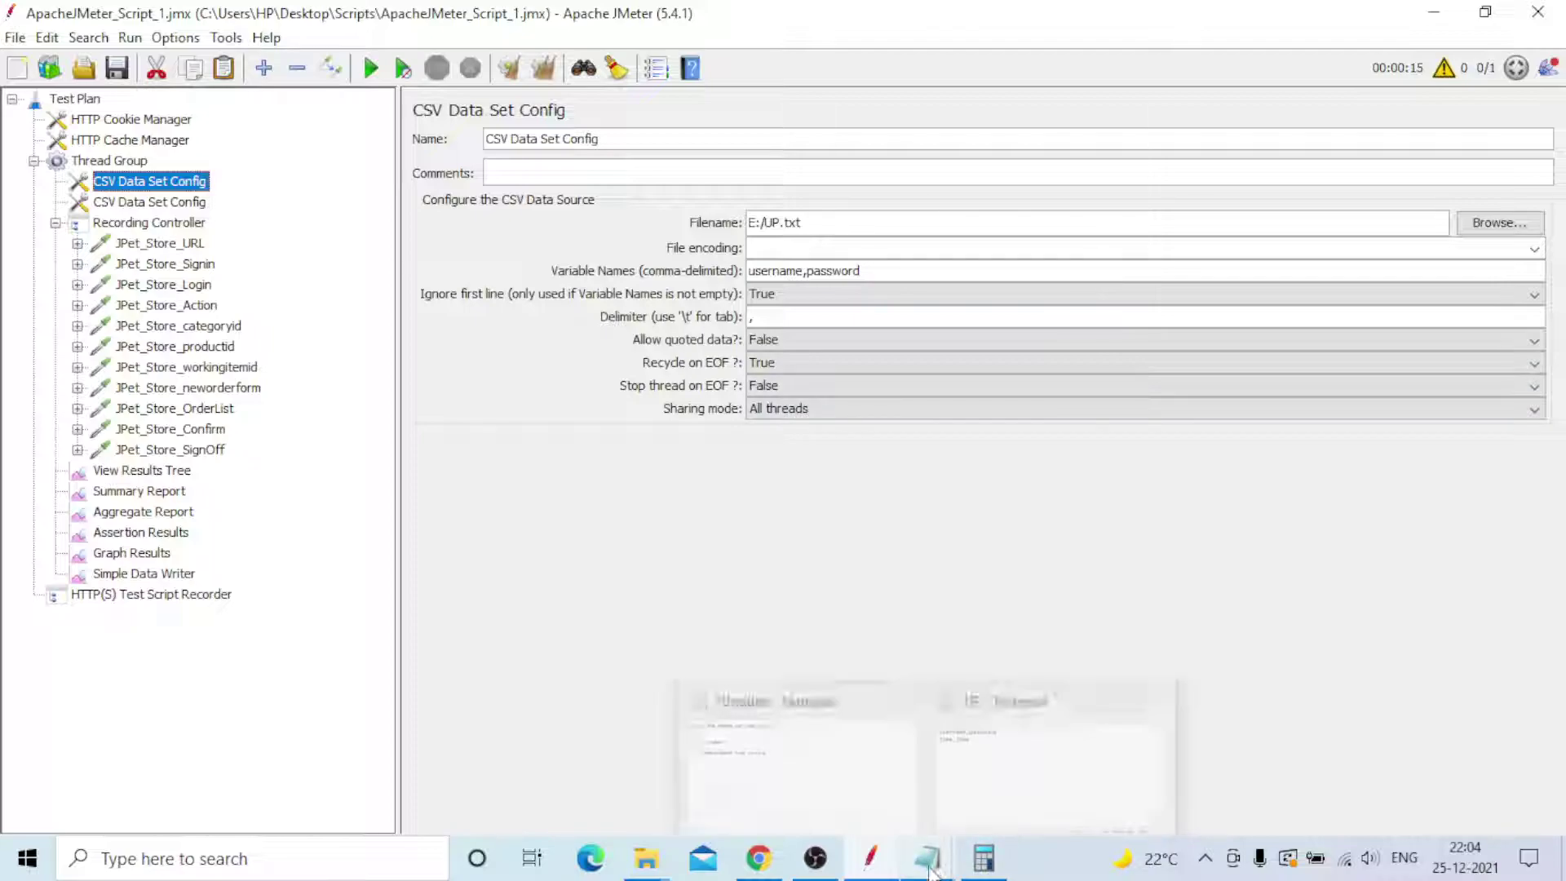
# - Bring up the UP credentials file in Notepad and close it
pyautogui.click(1018, 772)
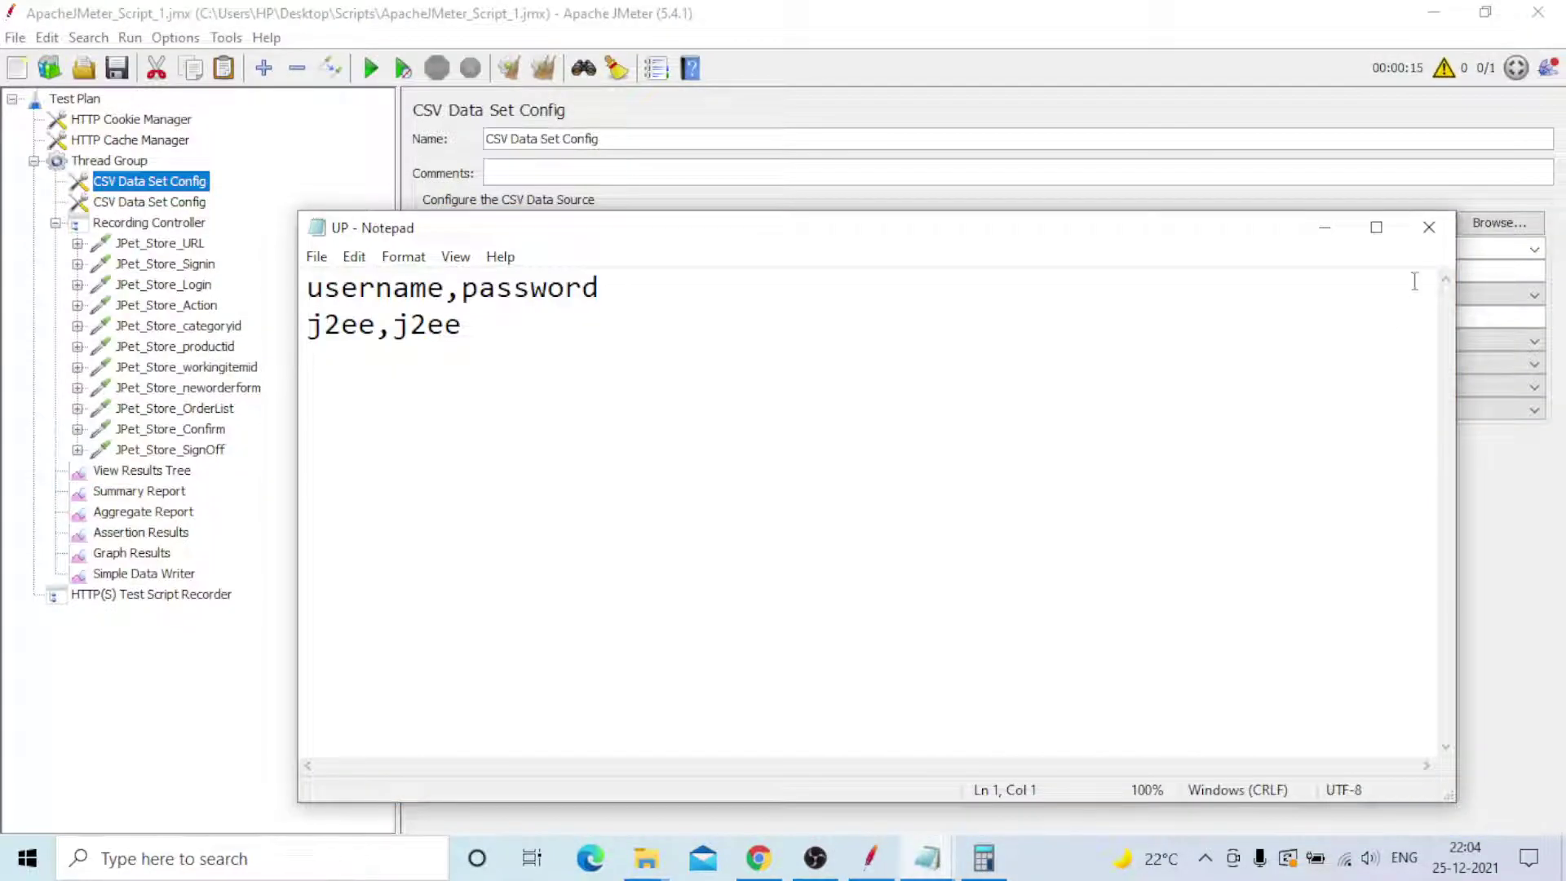
pyautogui.click(1429, 239)
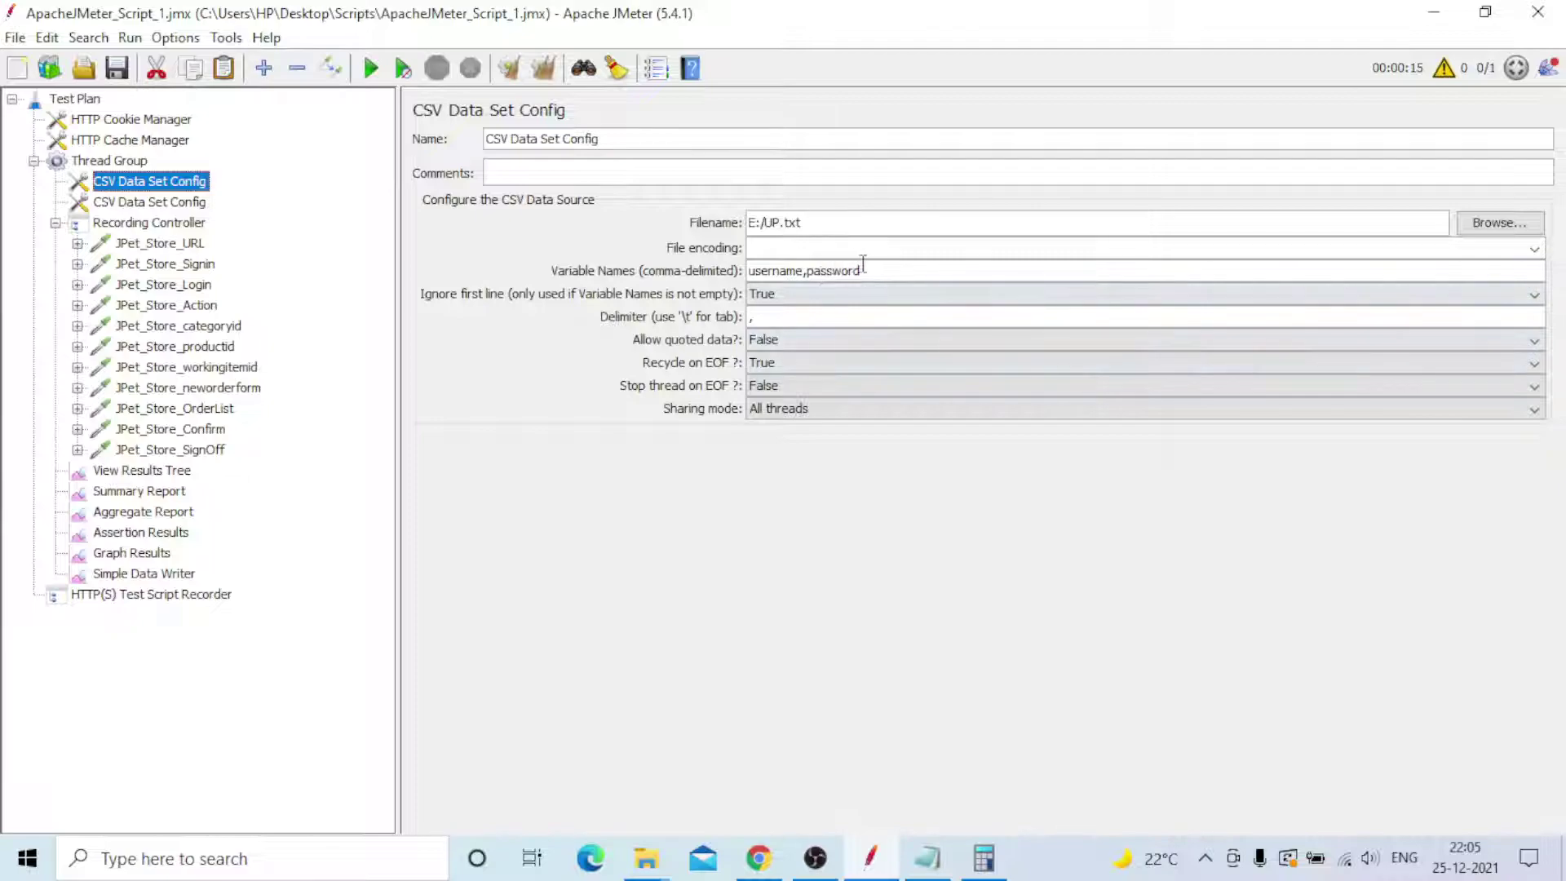
pyautogui.click(825, 410)
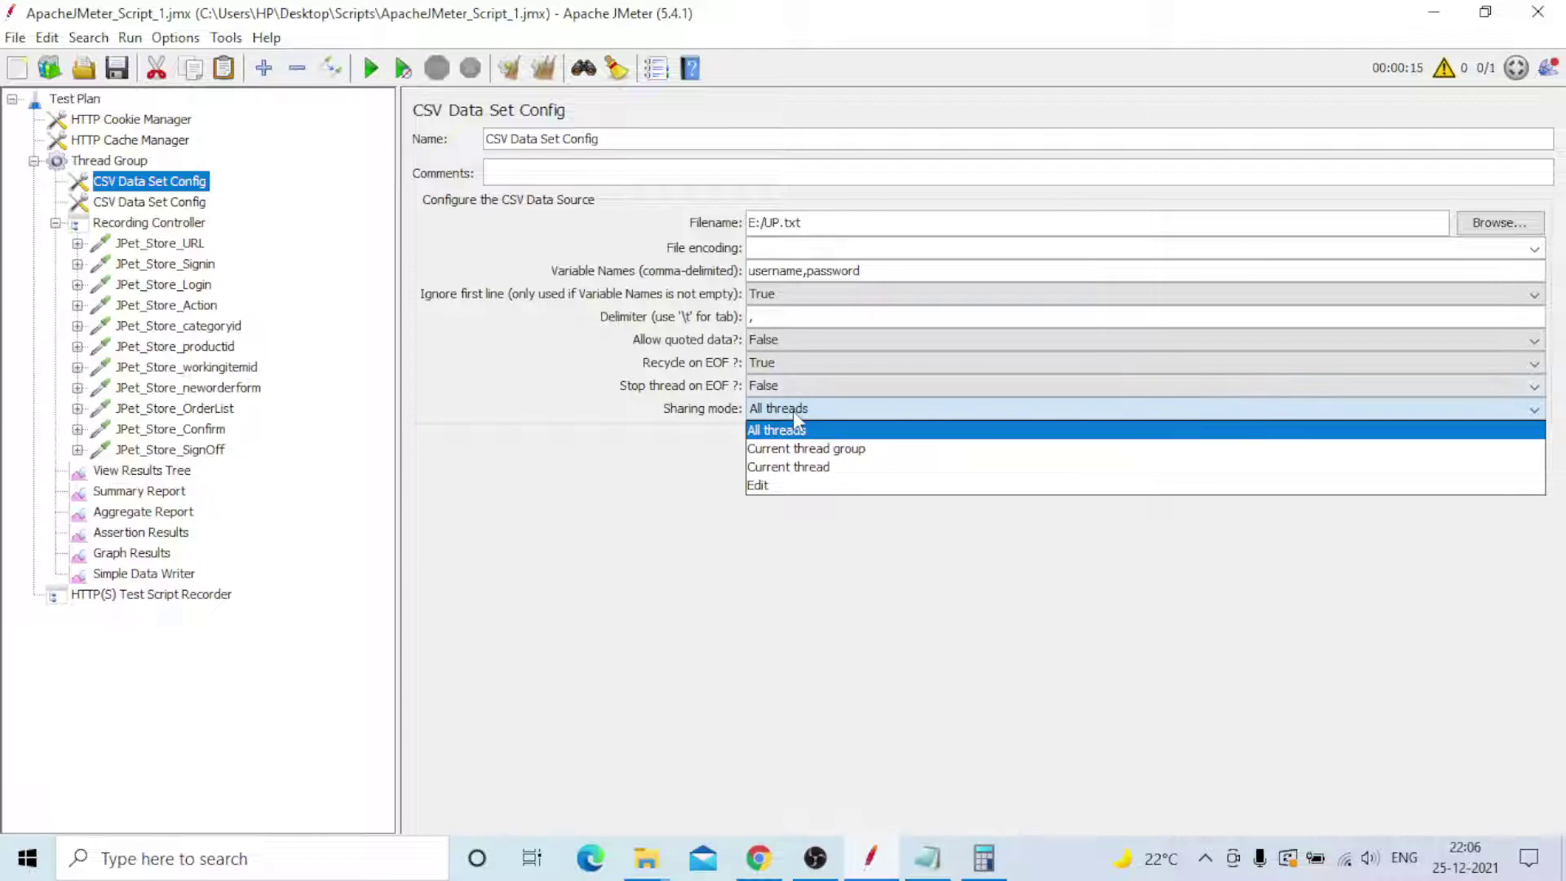
pyautogui.click(835, 584)
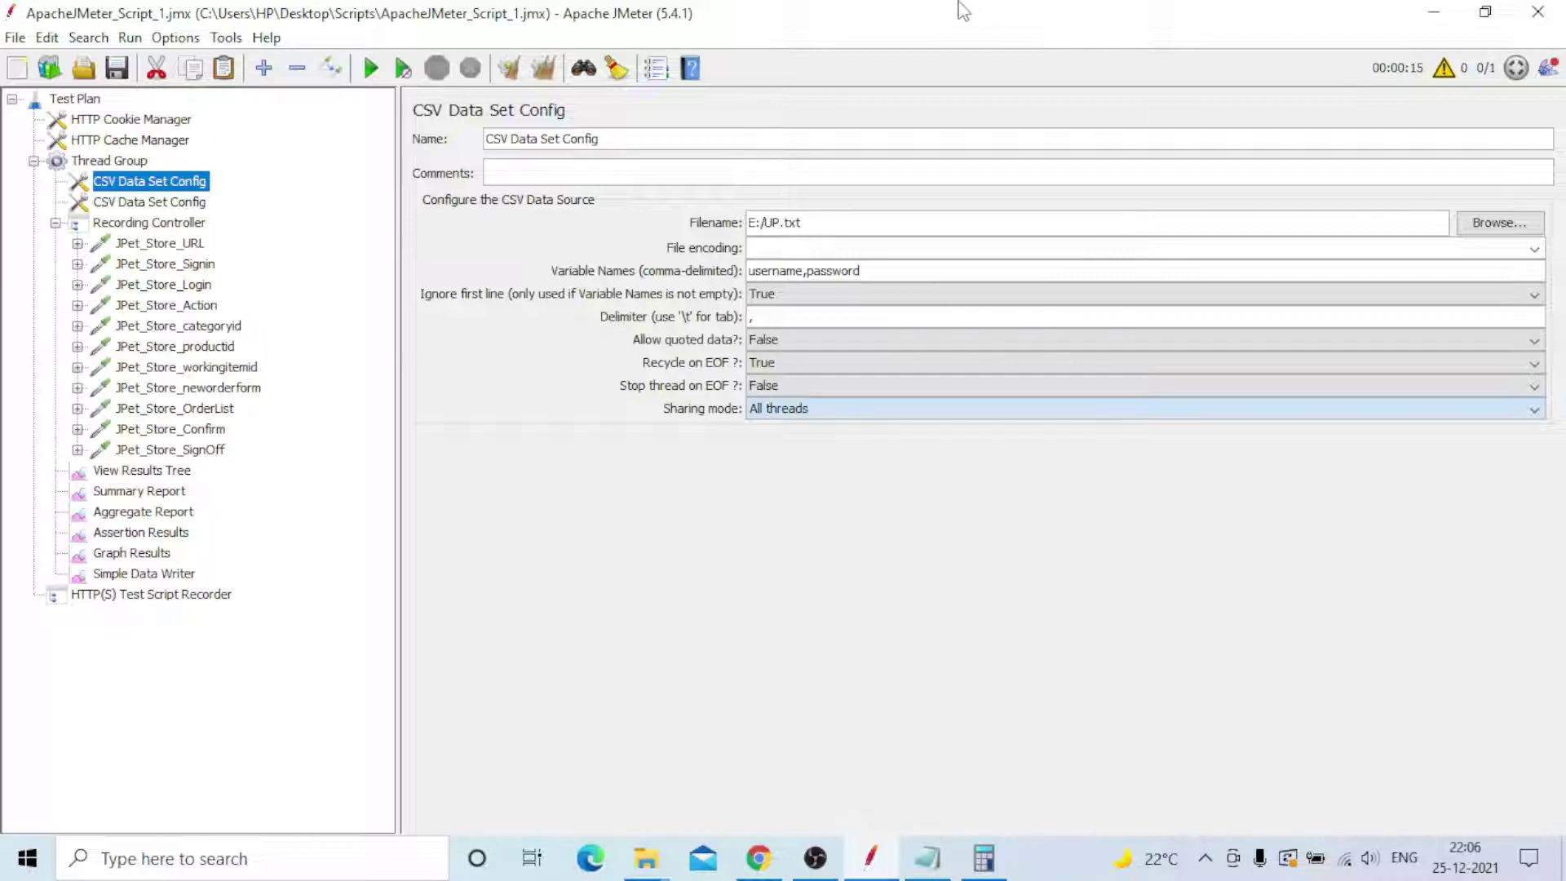
pyautogui.click(801, 9)
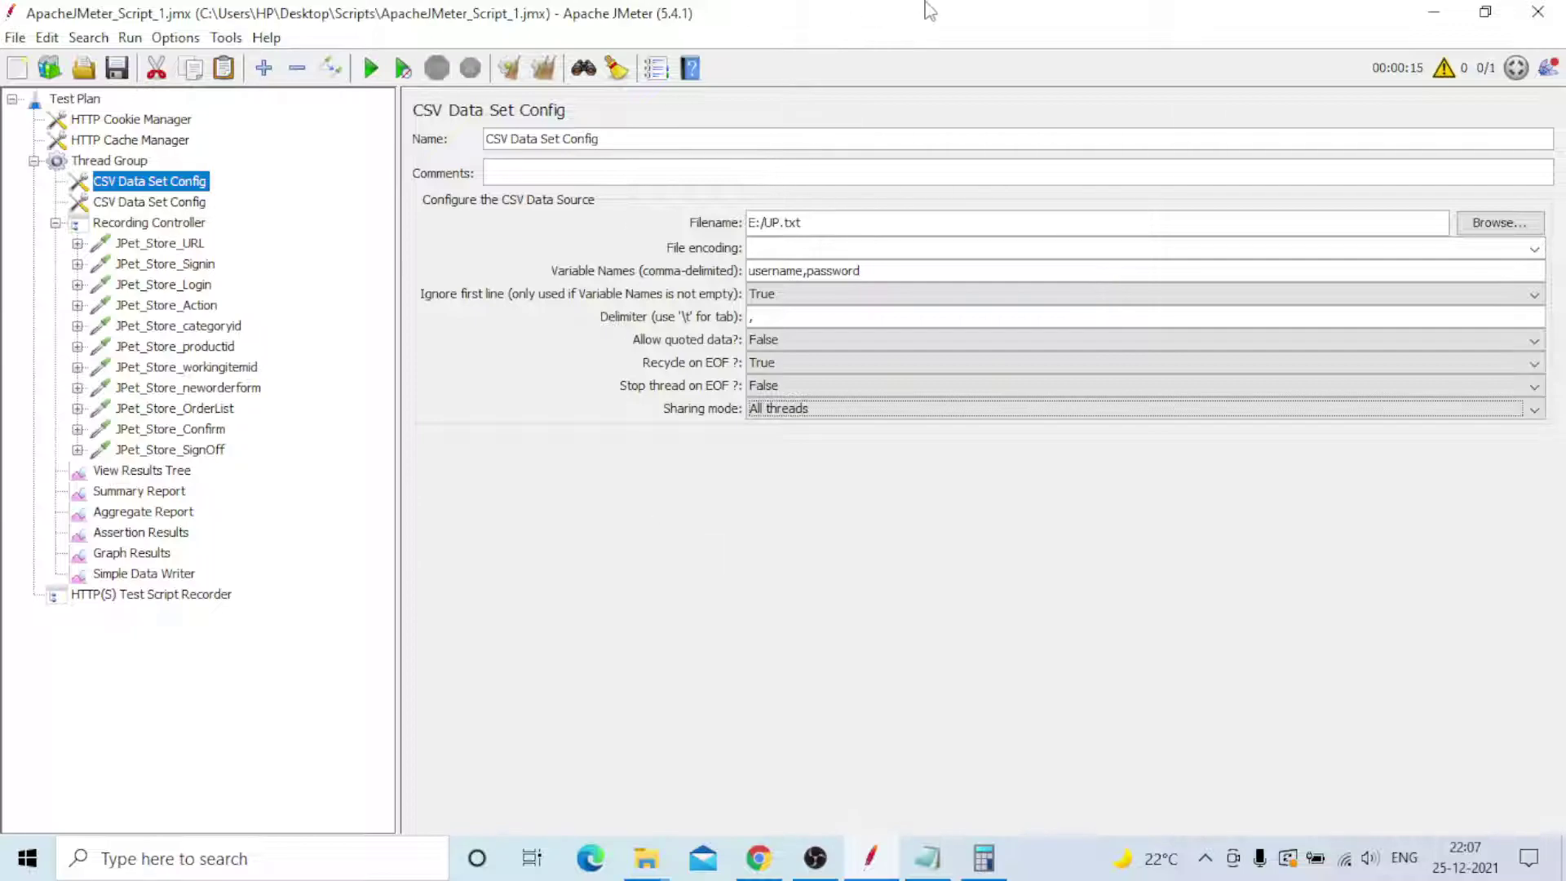
# - List Apache JMeter, Gatling, Locust, Grinder and Tsung on separate lines after line 4
pyautogui.click(930, 862)
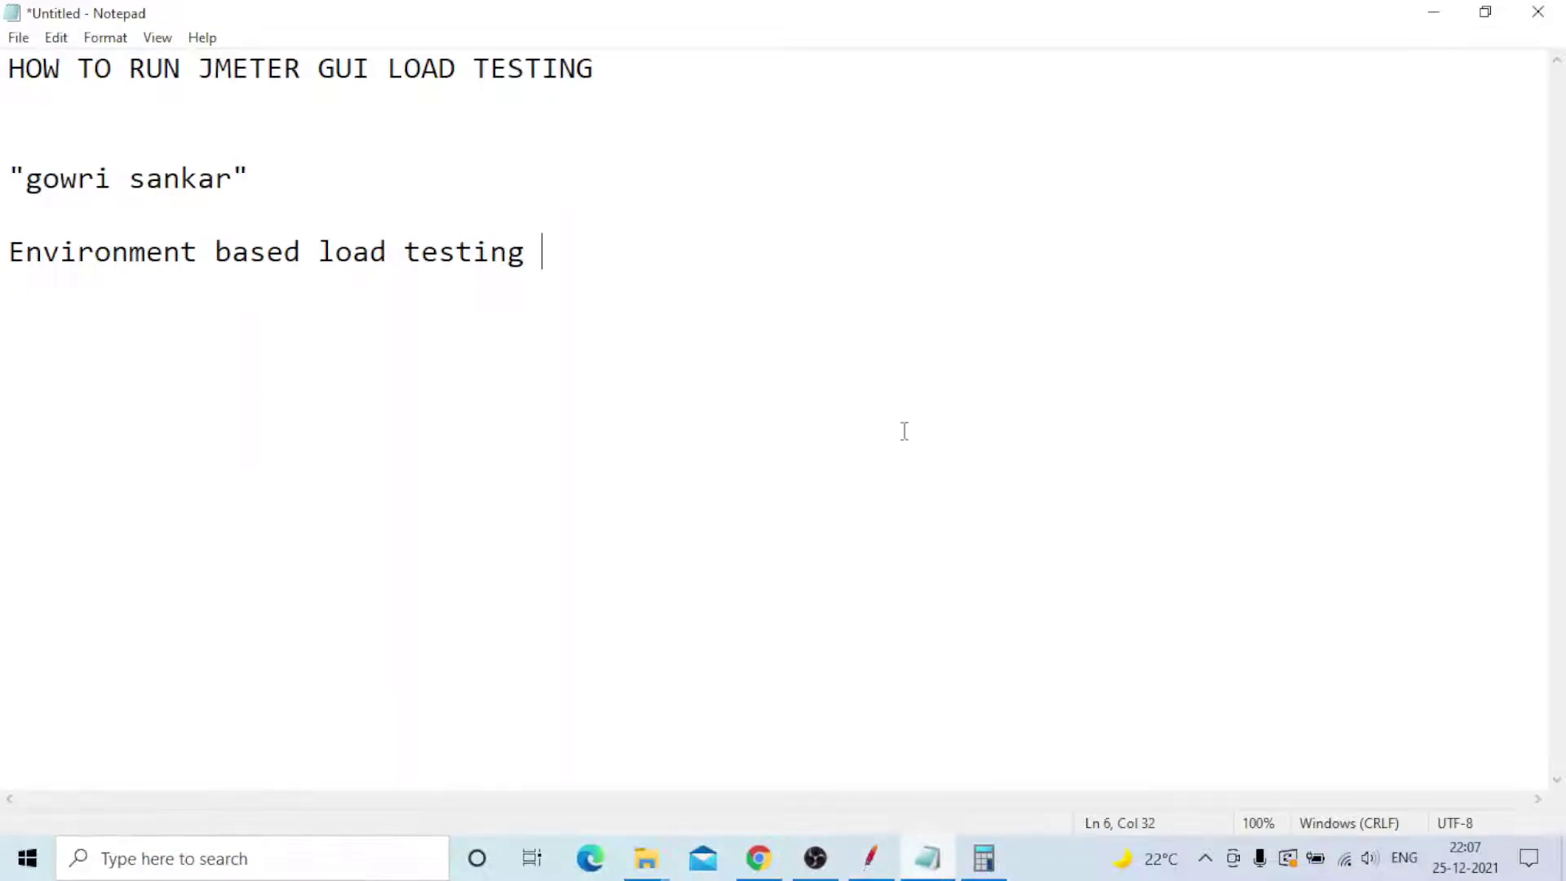
pyautogui.click(326, 189)
pyautogui.press('Return')
pyautogui.press('Return')
pyautogui.write('Apa')
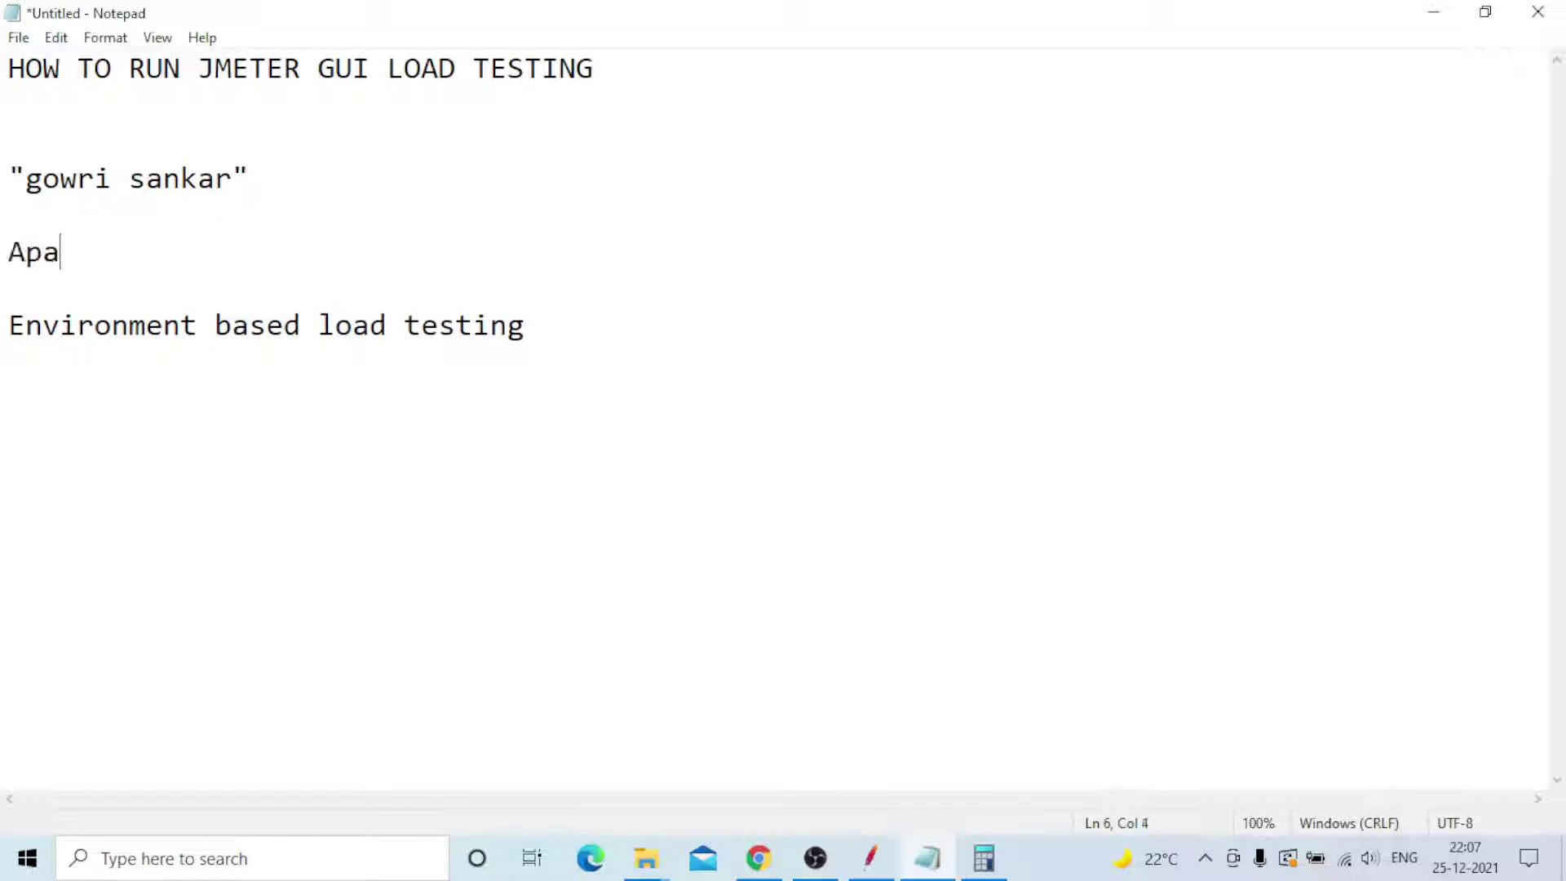
pyautogui.write('che JMeter')
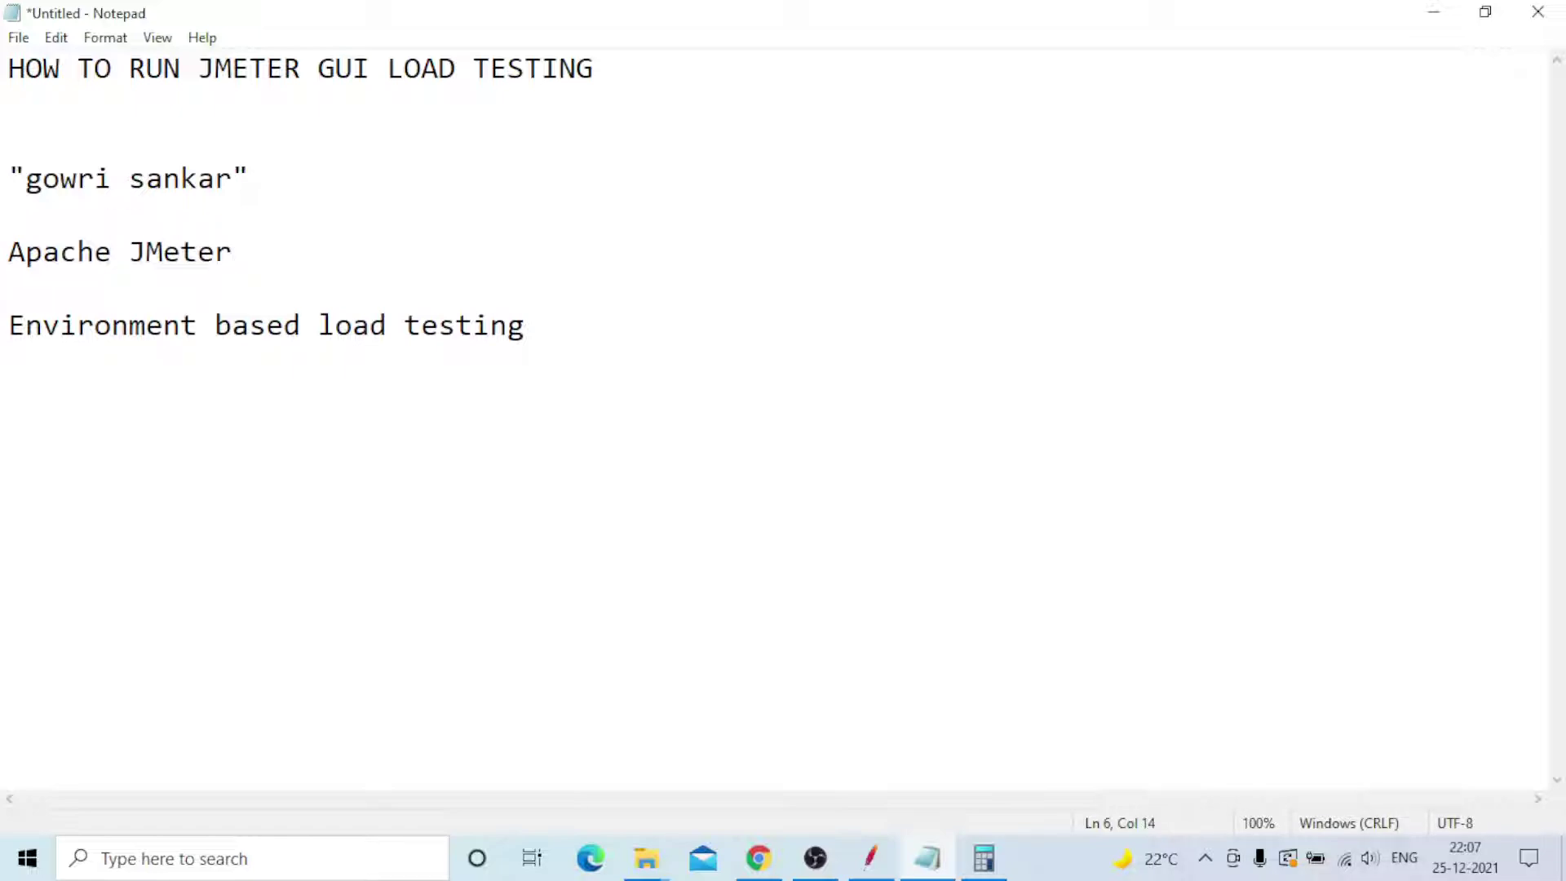
pyautogui.press('Return')
pyautogui.press('Return')
pyautogui.write('Gatling')
pyautogui.press('Return')
pyautogui.press('Return')
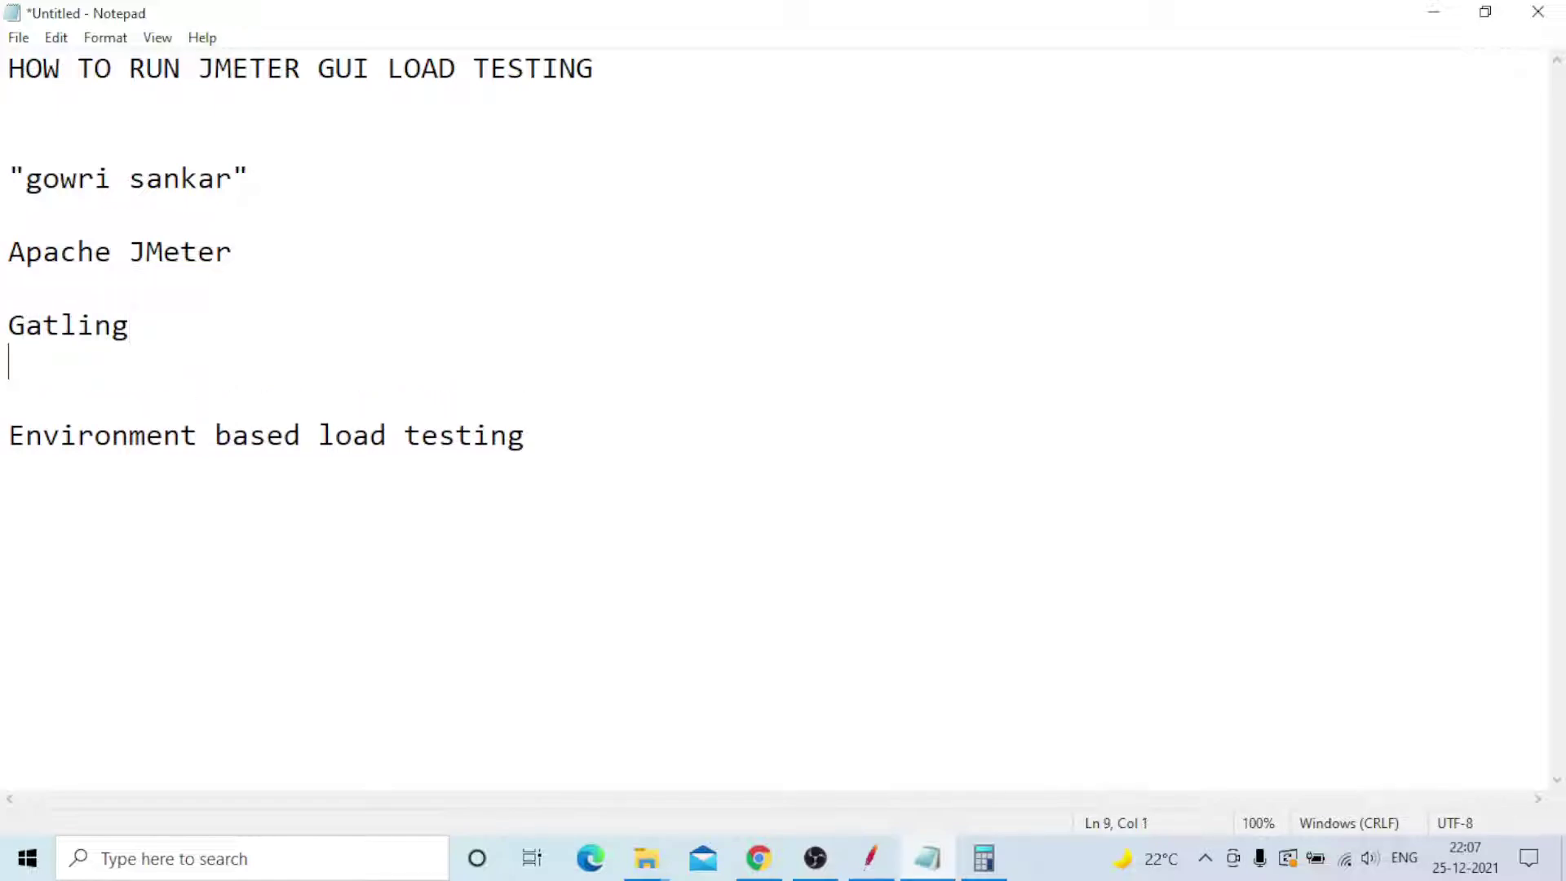
pyautogui.write('Lo')
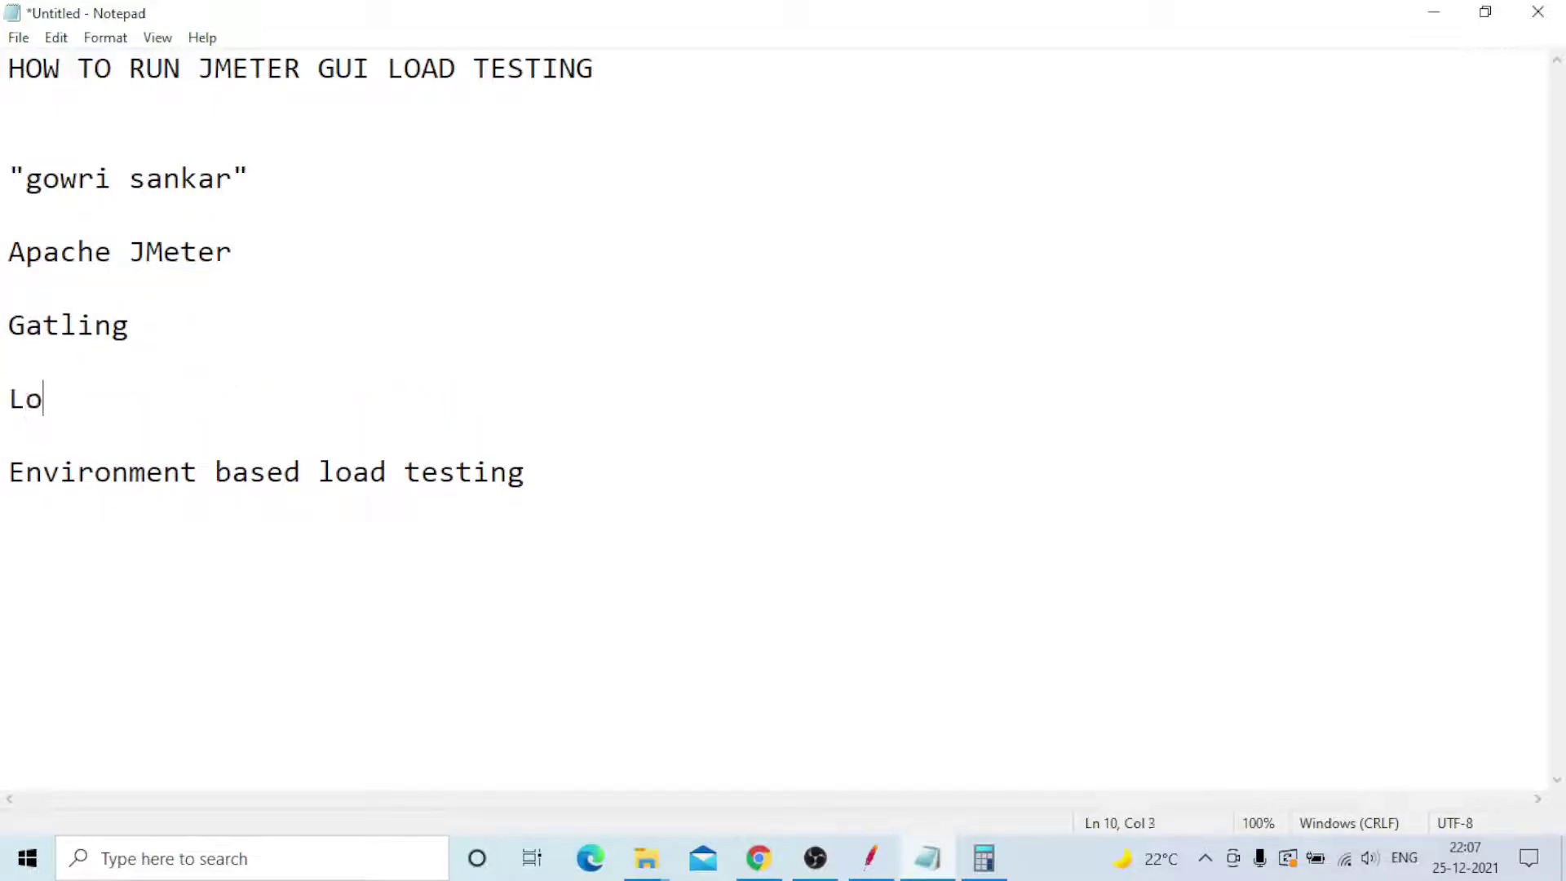
pyautogui.write('cust')
pyautogui.press('Return')
pyautogui.press('Return')
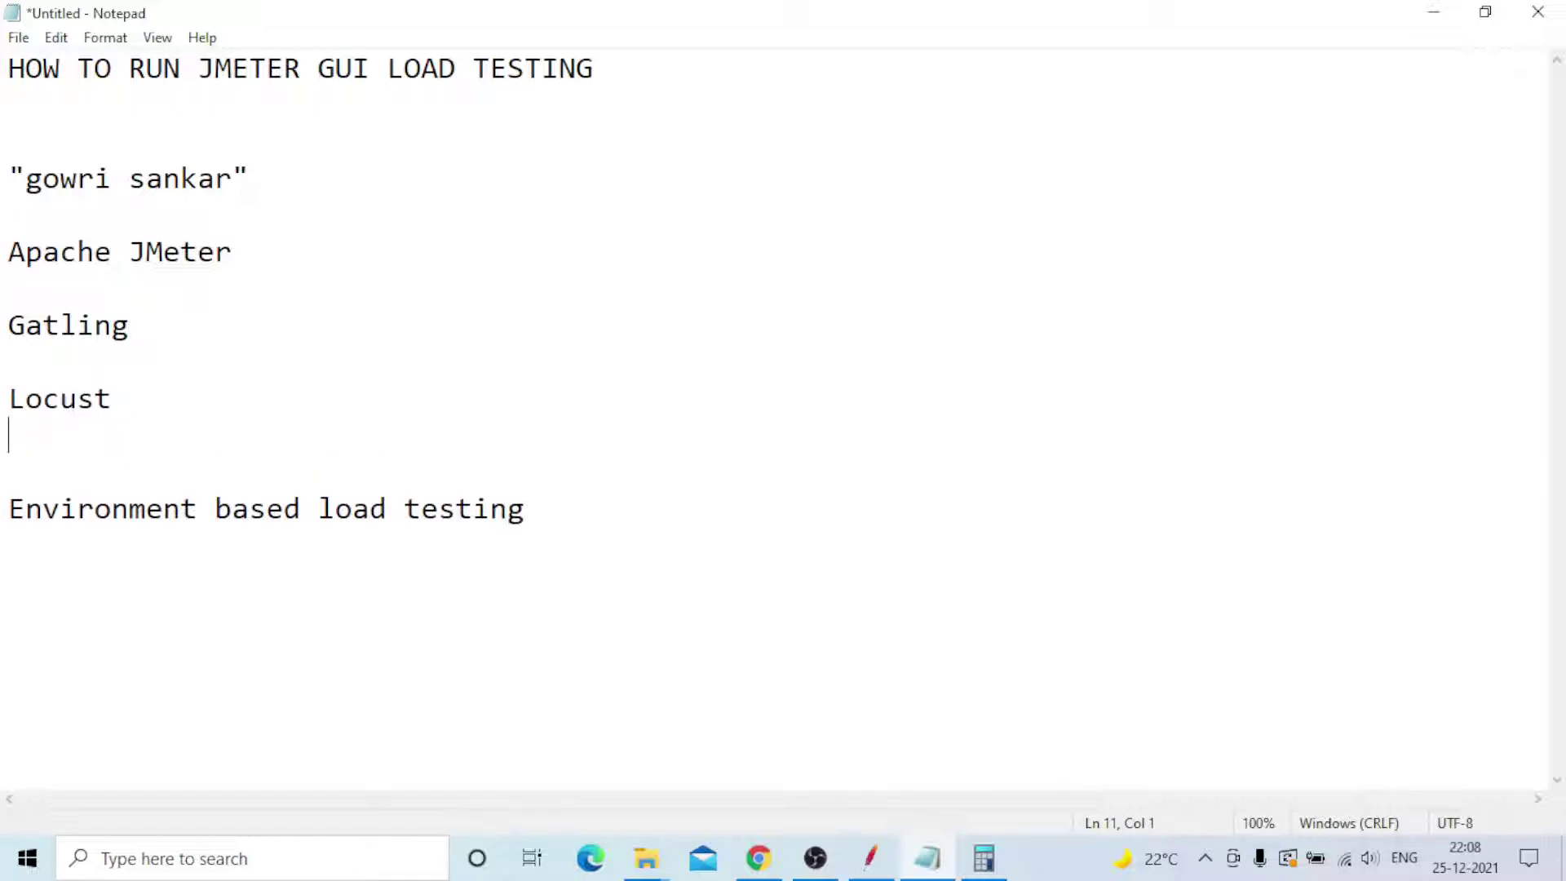
pyautogui.write('Grinder')
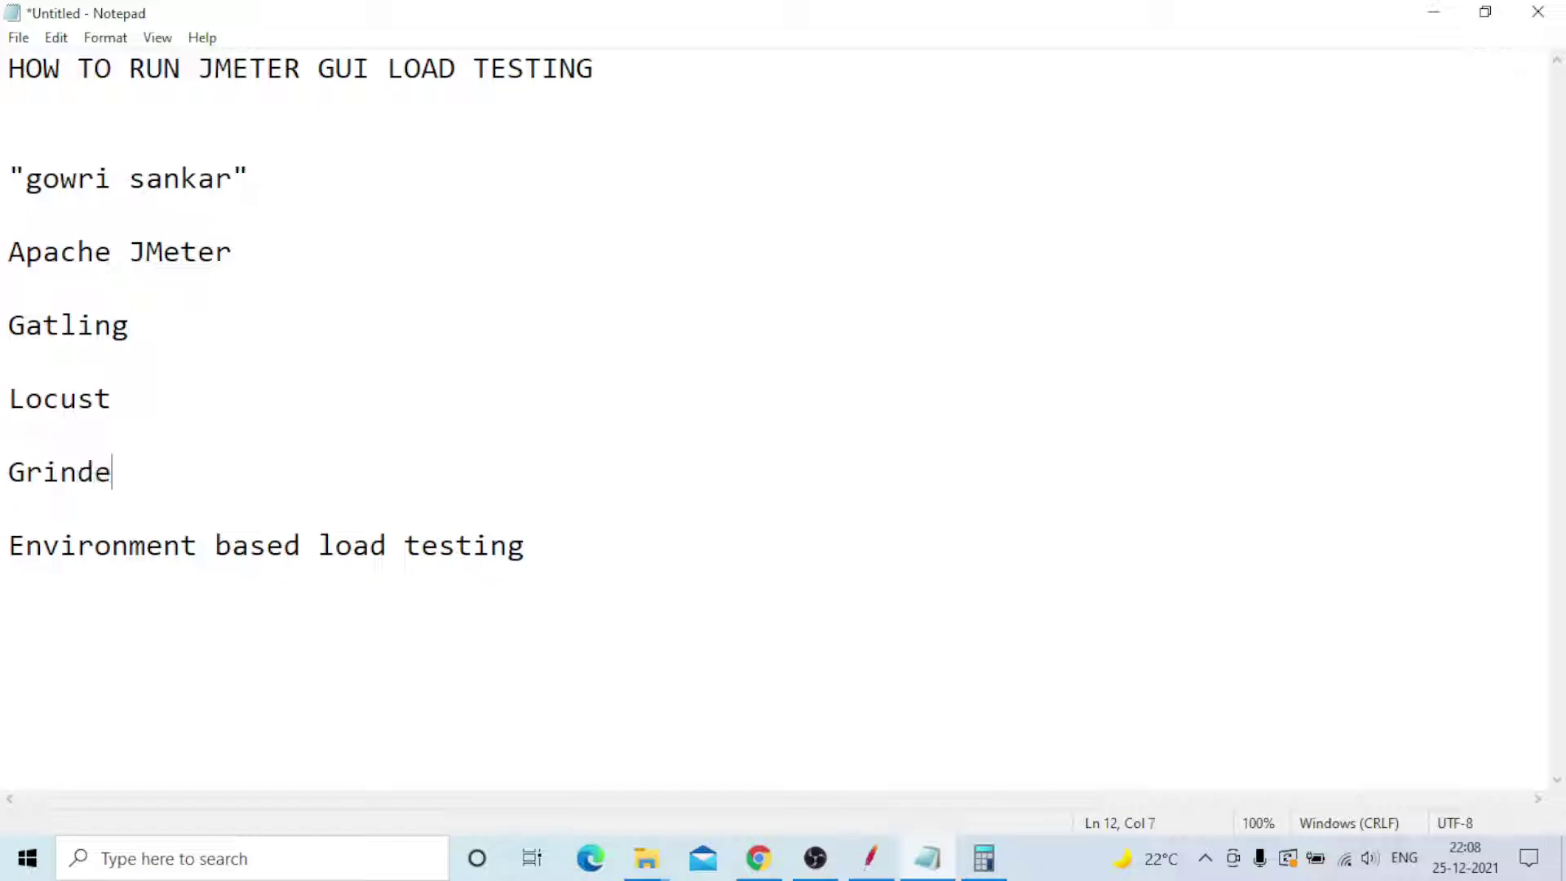
pyautogui.press('Return')
pyautogui.press('Return')
pyautogui.write('T')
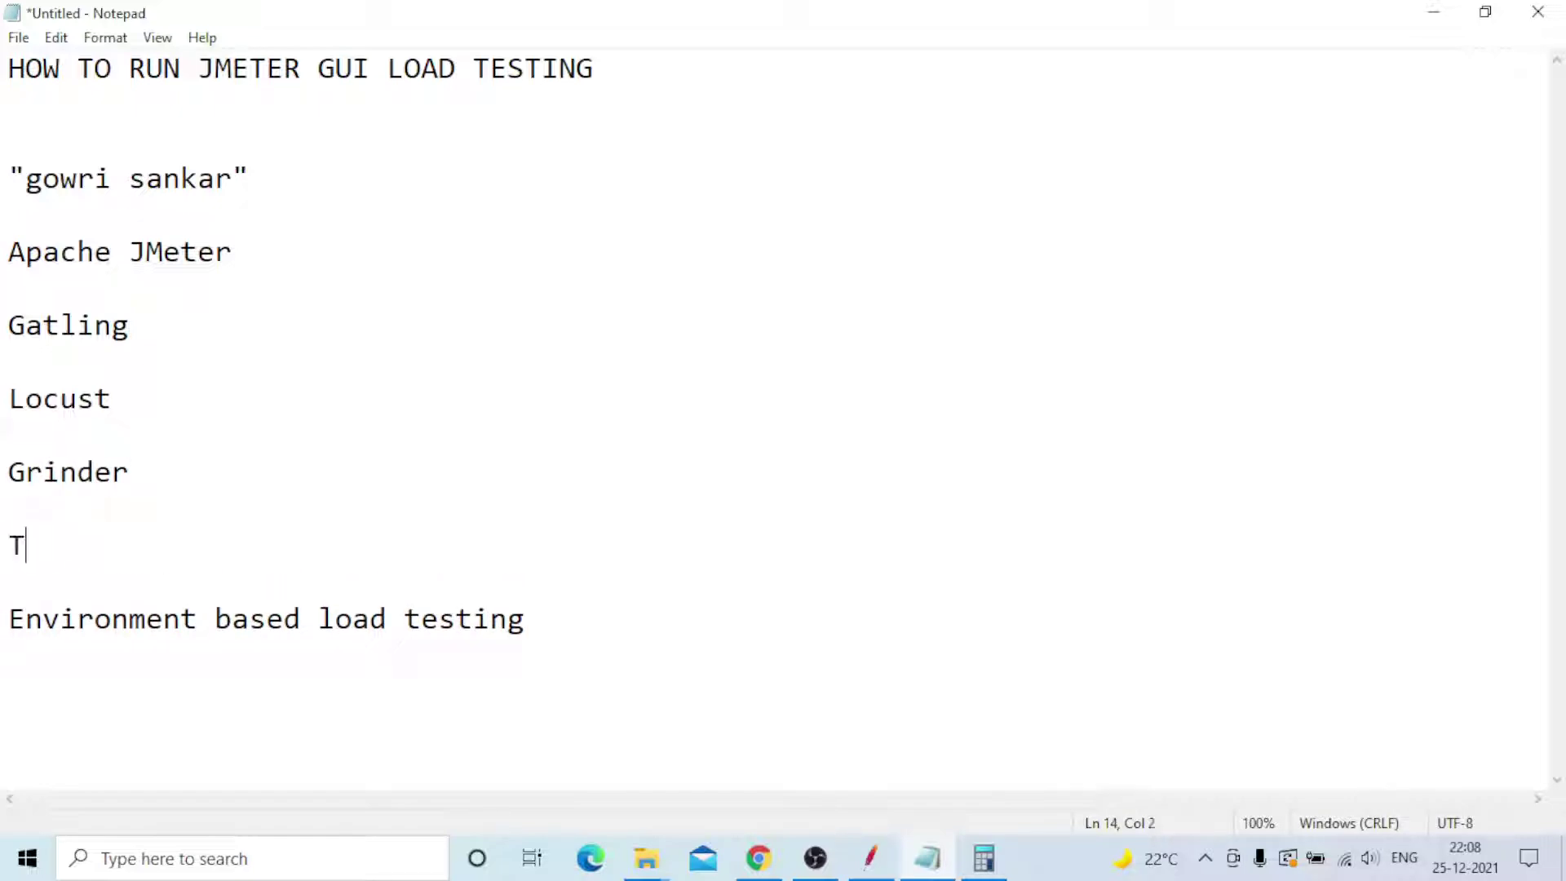
pyautogui.write('sung')
# - Select and review the five tool names, then go back to the JMeter test plan
pyautogui.moveTo(8, 249); pyautogui.dragTo(135, 547)
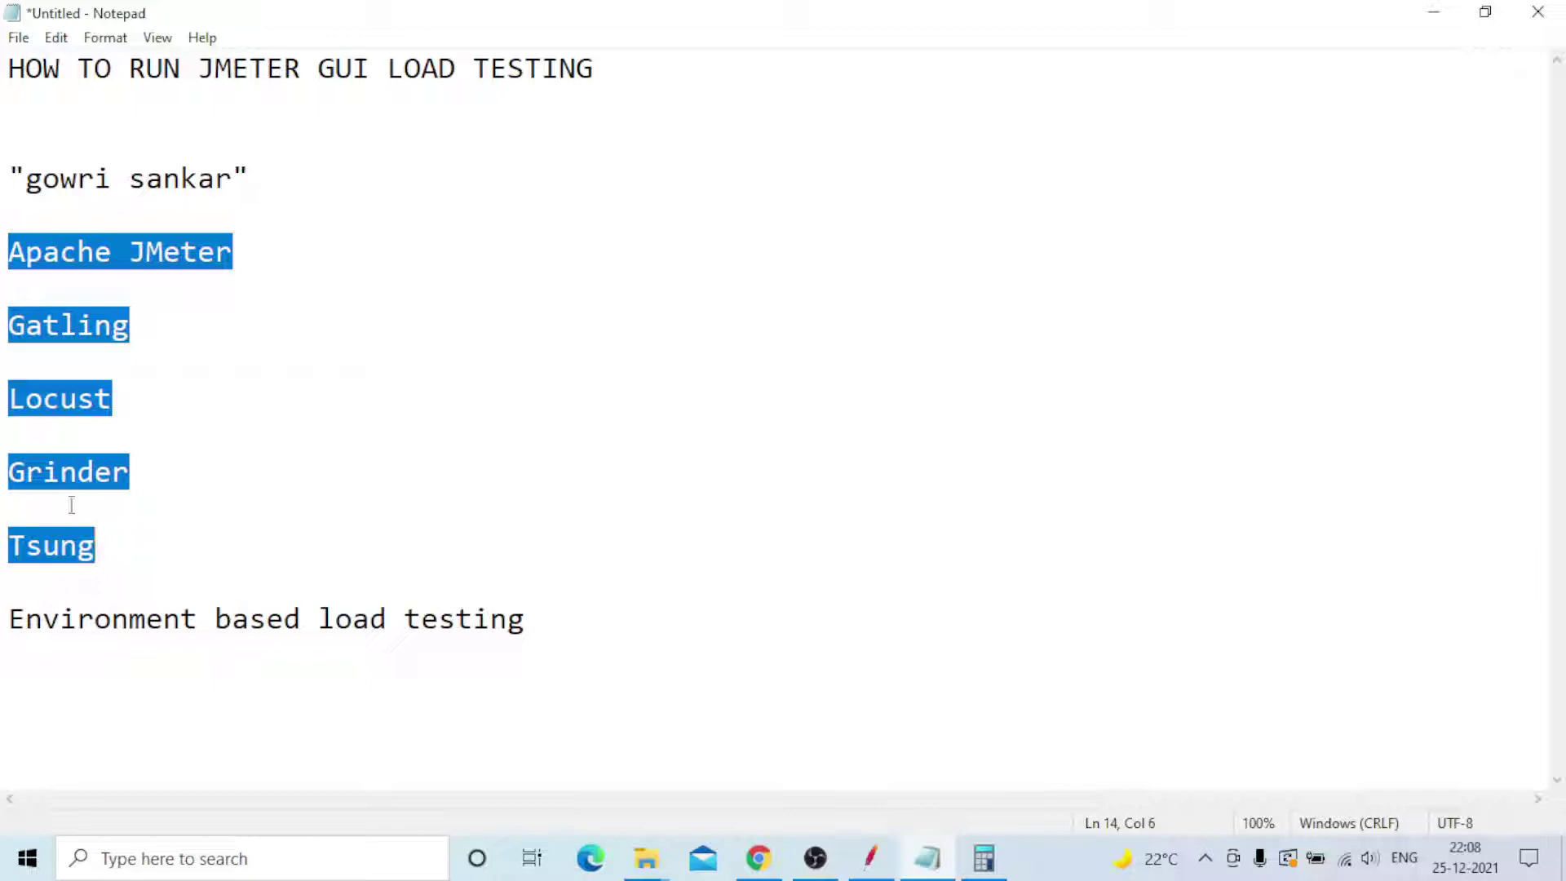
pyautogui.click(264, 242)
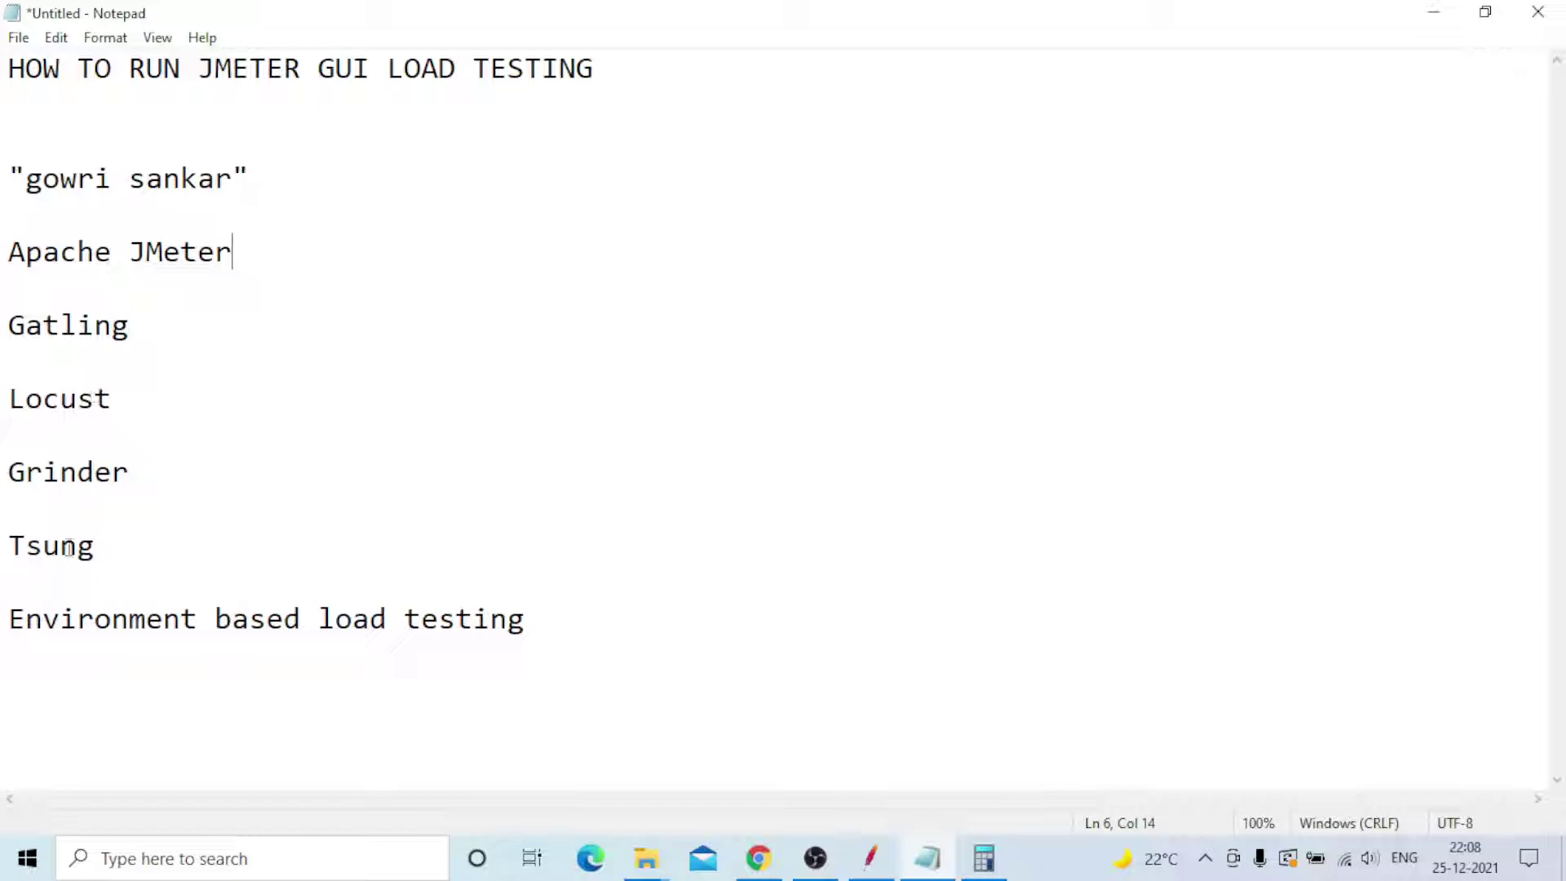
pyautogui.moveTo(97, 546); pyautogui.dragTo(5, 253)
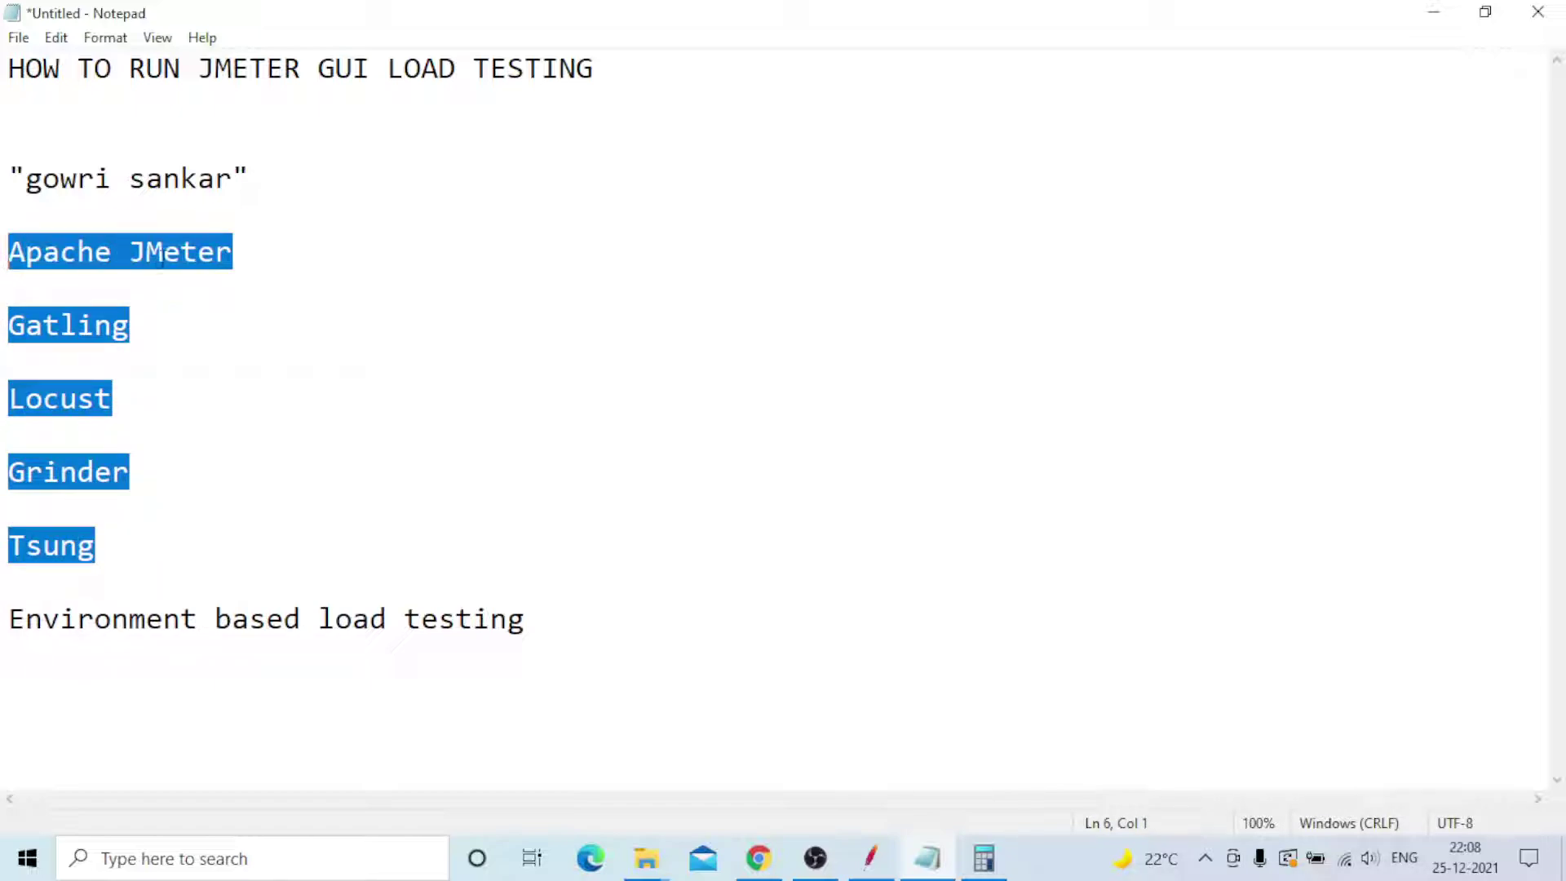
pyautogui.click(267, 254)
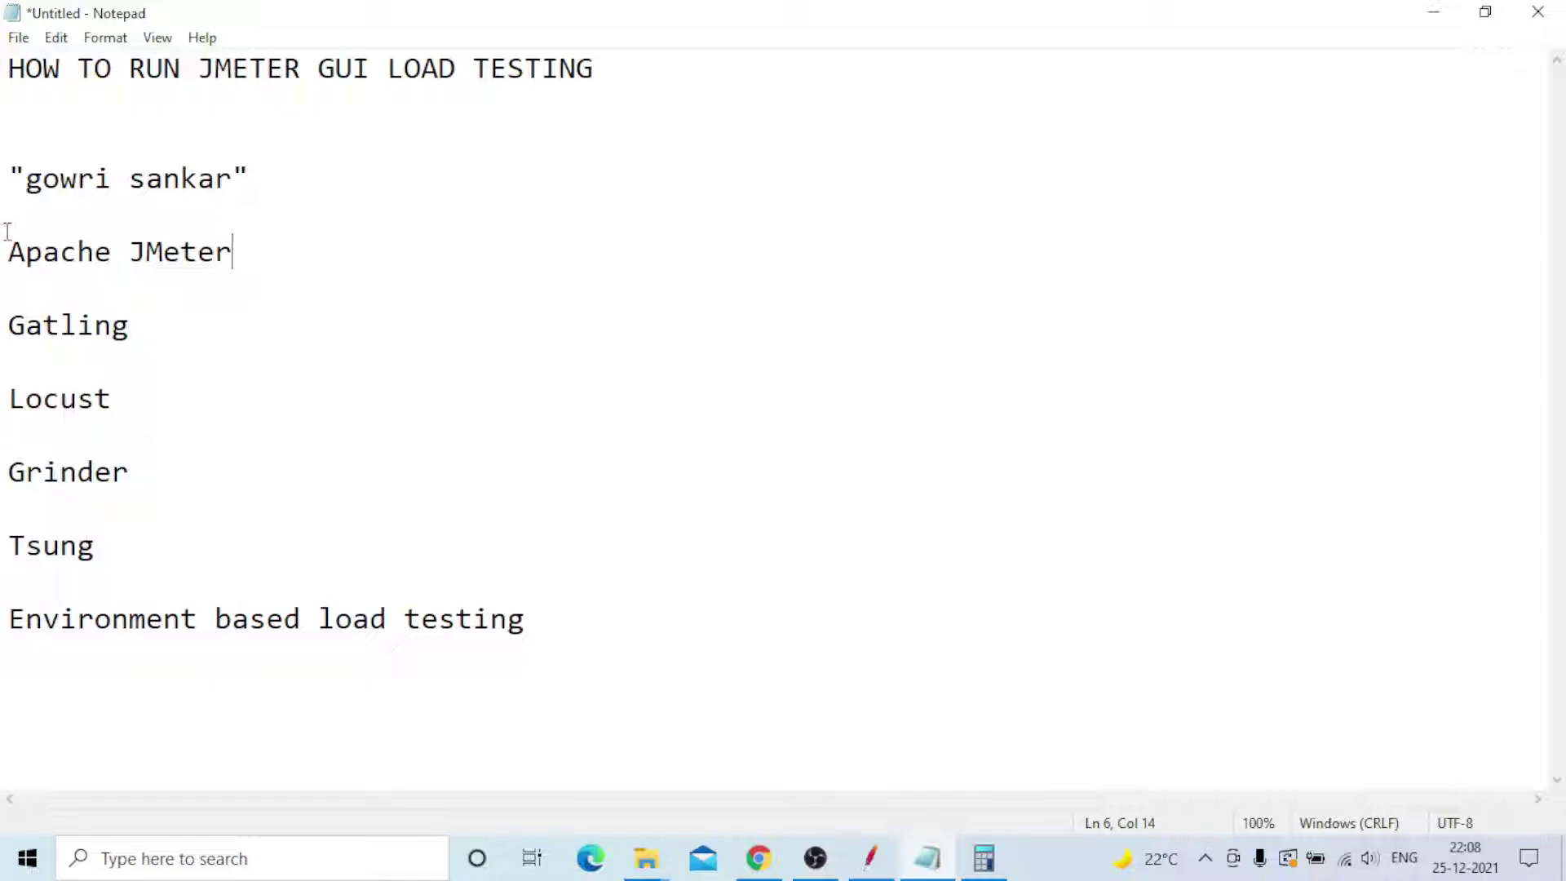
pyautogui.click(876, 854)
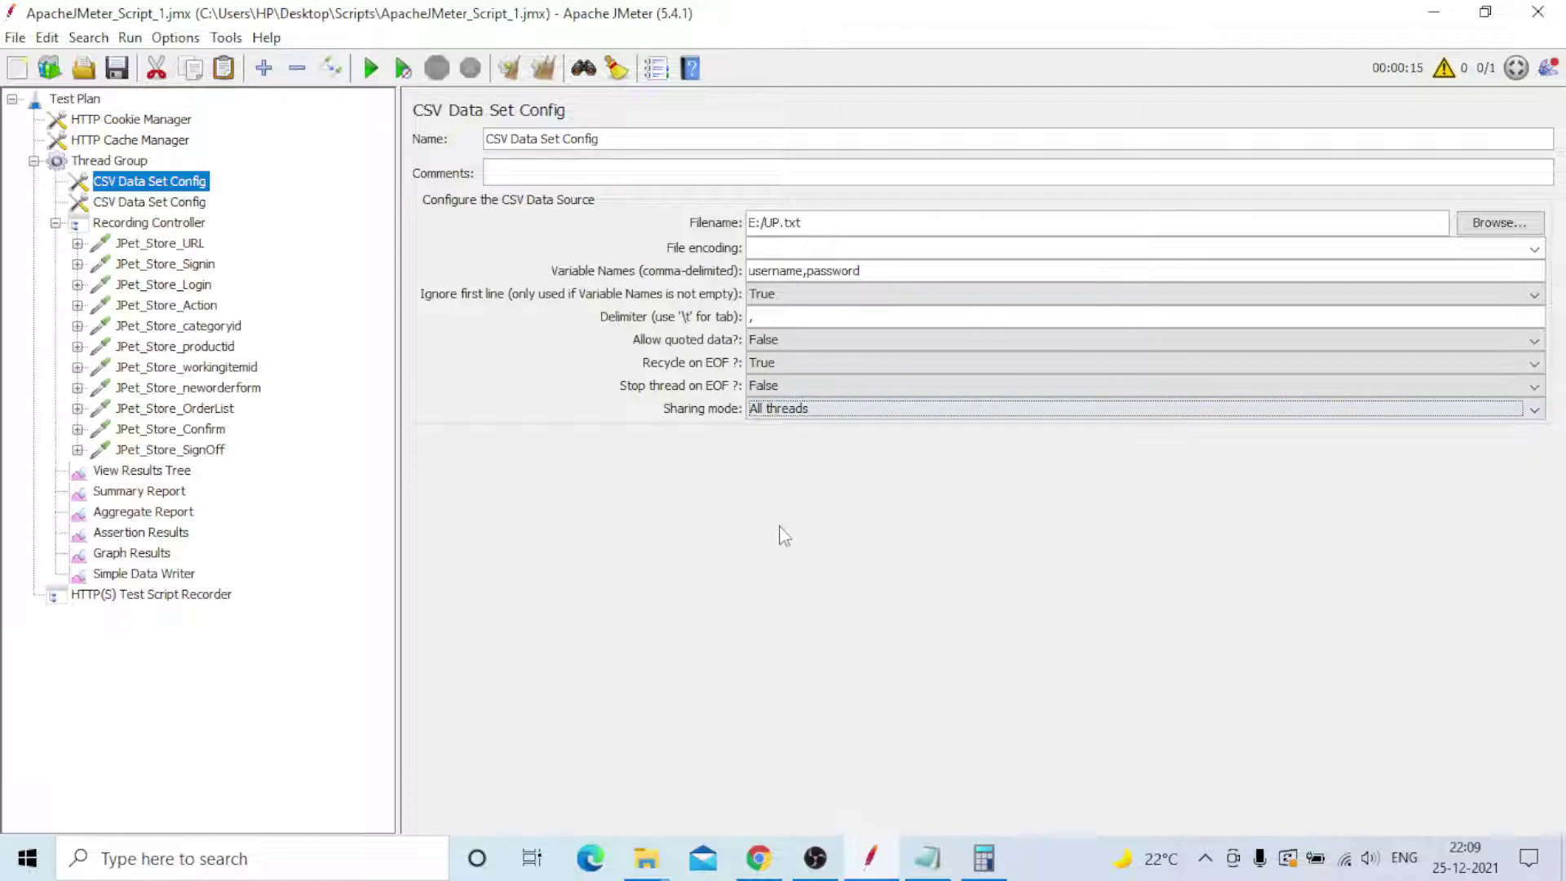
# - View the Products_list.txt CSV Data Set Config, then the Recording Controller
pyautogui.click(160, 205)
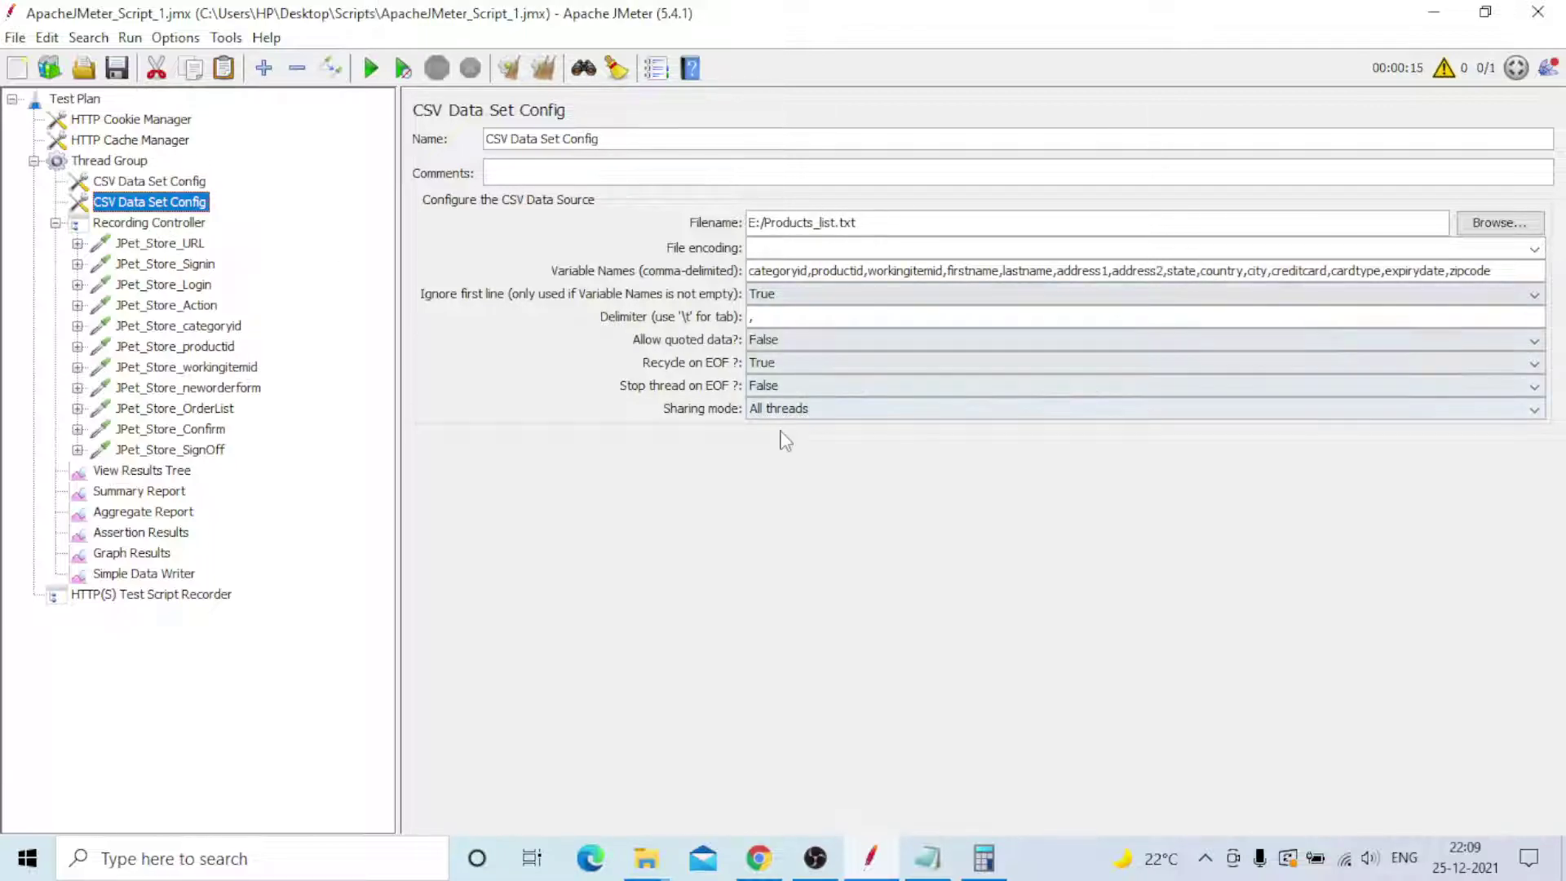
pyautogui.click(154, 225)
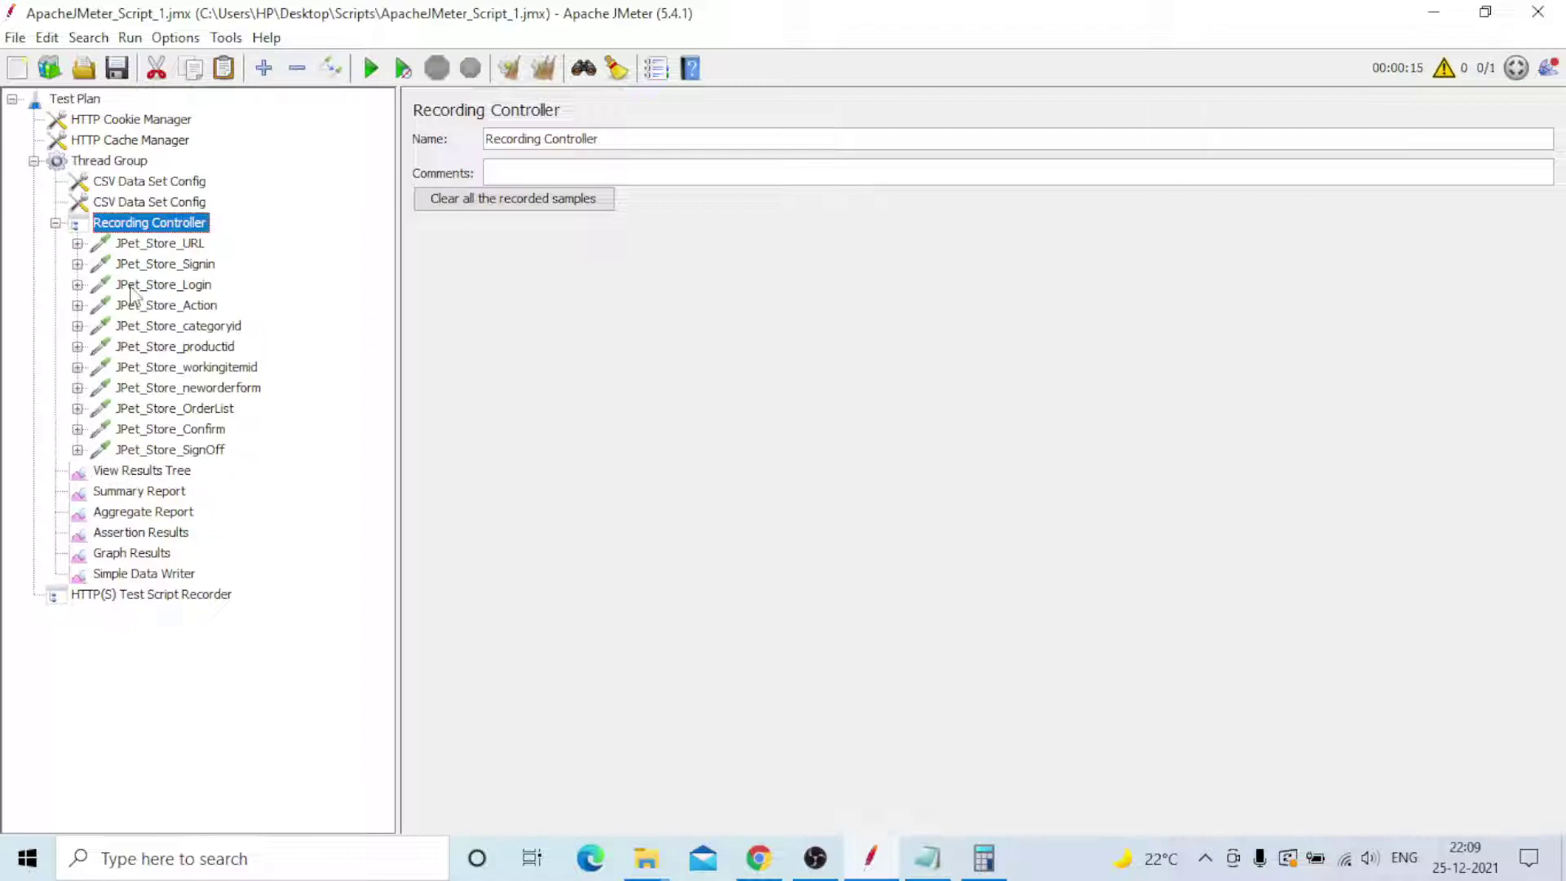
# - Expand all eleven JPet_Store requests, from SignOff up to URL, in the tree
pyautogui.click(77, 450)
pyautogui.click(77, 429)
pyautogui.click(77, 407)
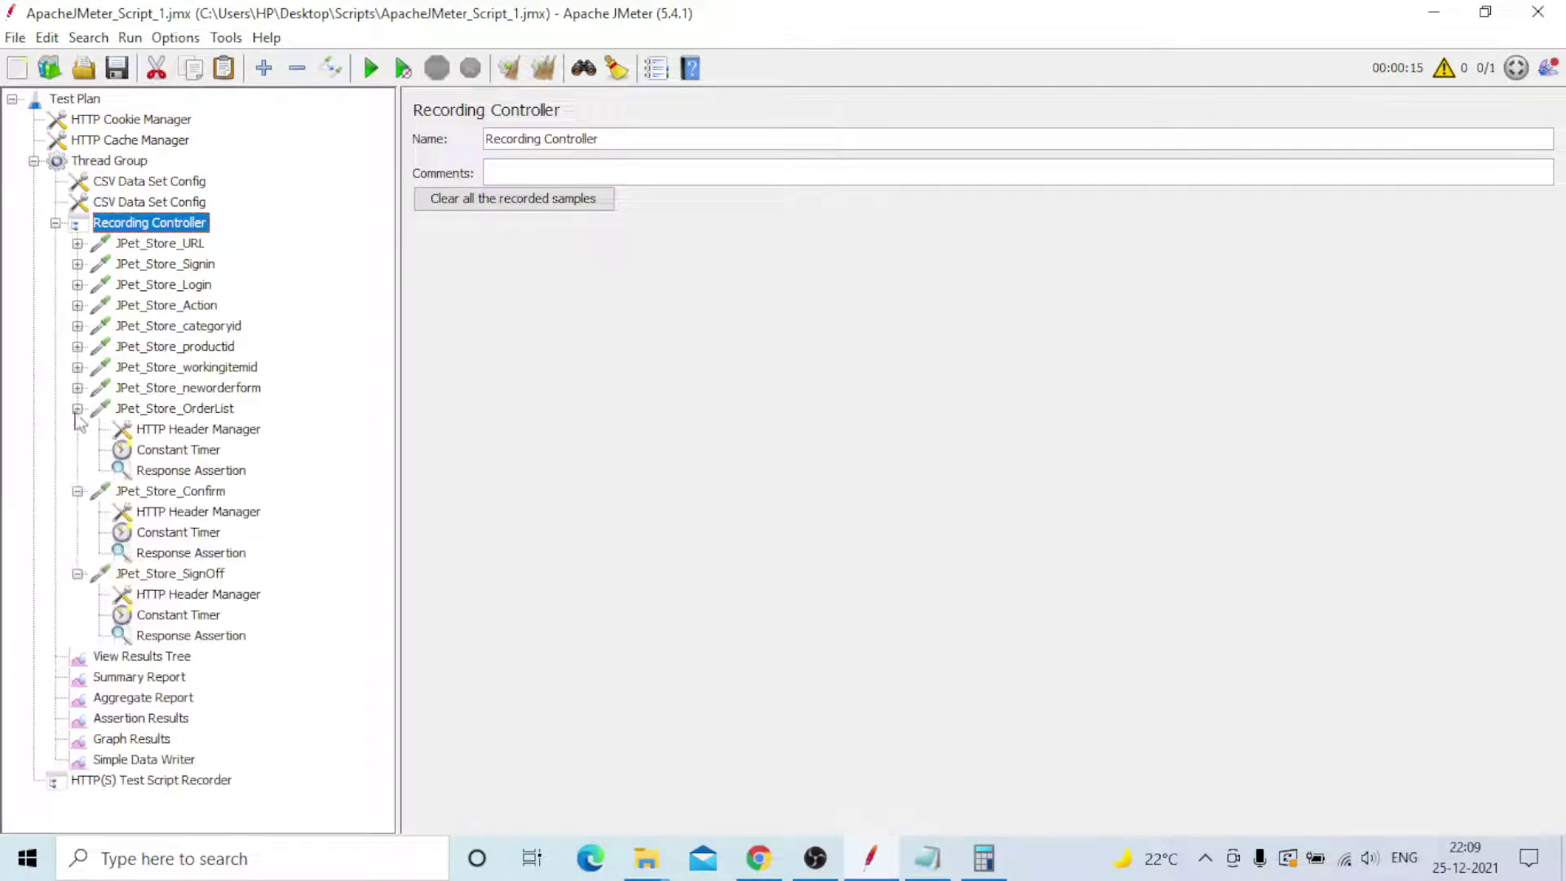
pyautogui.click(77, 387)
pyautogui.click(78, 367)
pyautogui.click(77, 346)
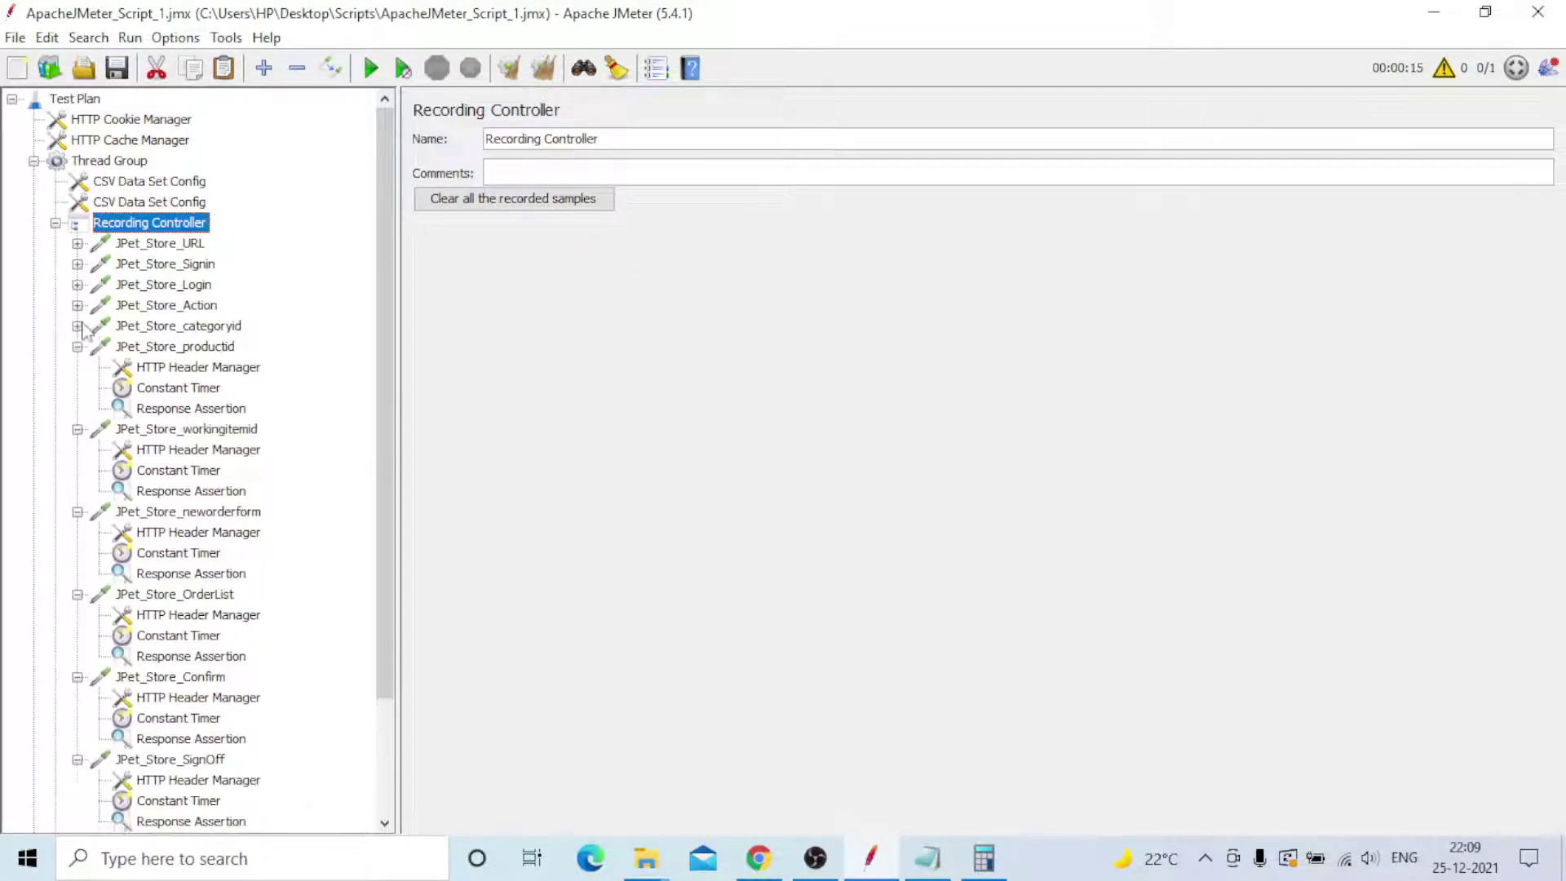
pyautogui.click(78, 325)
pyautogui.click(78, 305)
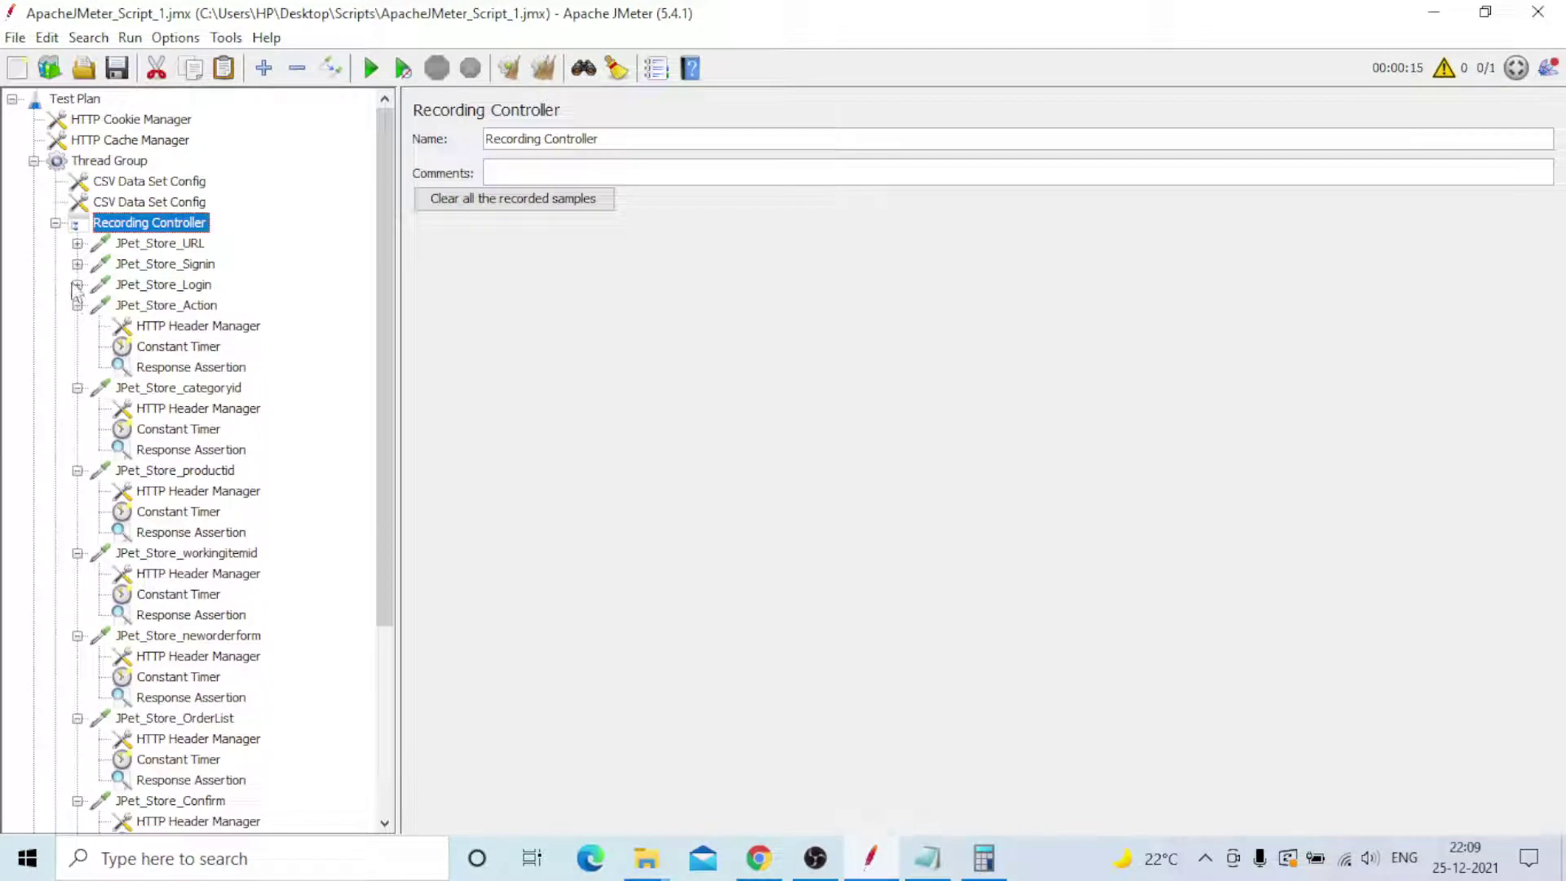
pyautogui.click(78, 285)
pyautogui.click(78, 264)
pyautogui.click(78, 243)
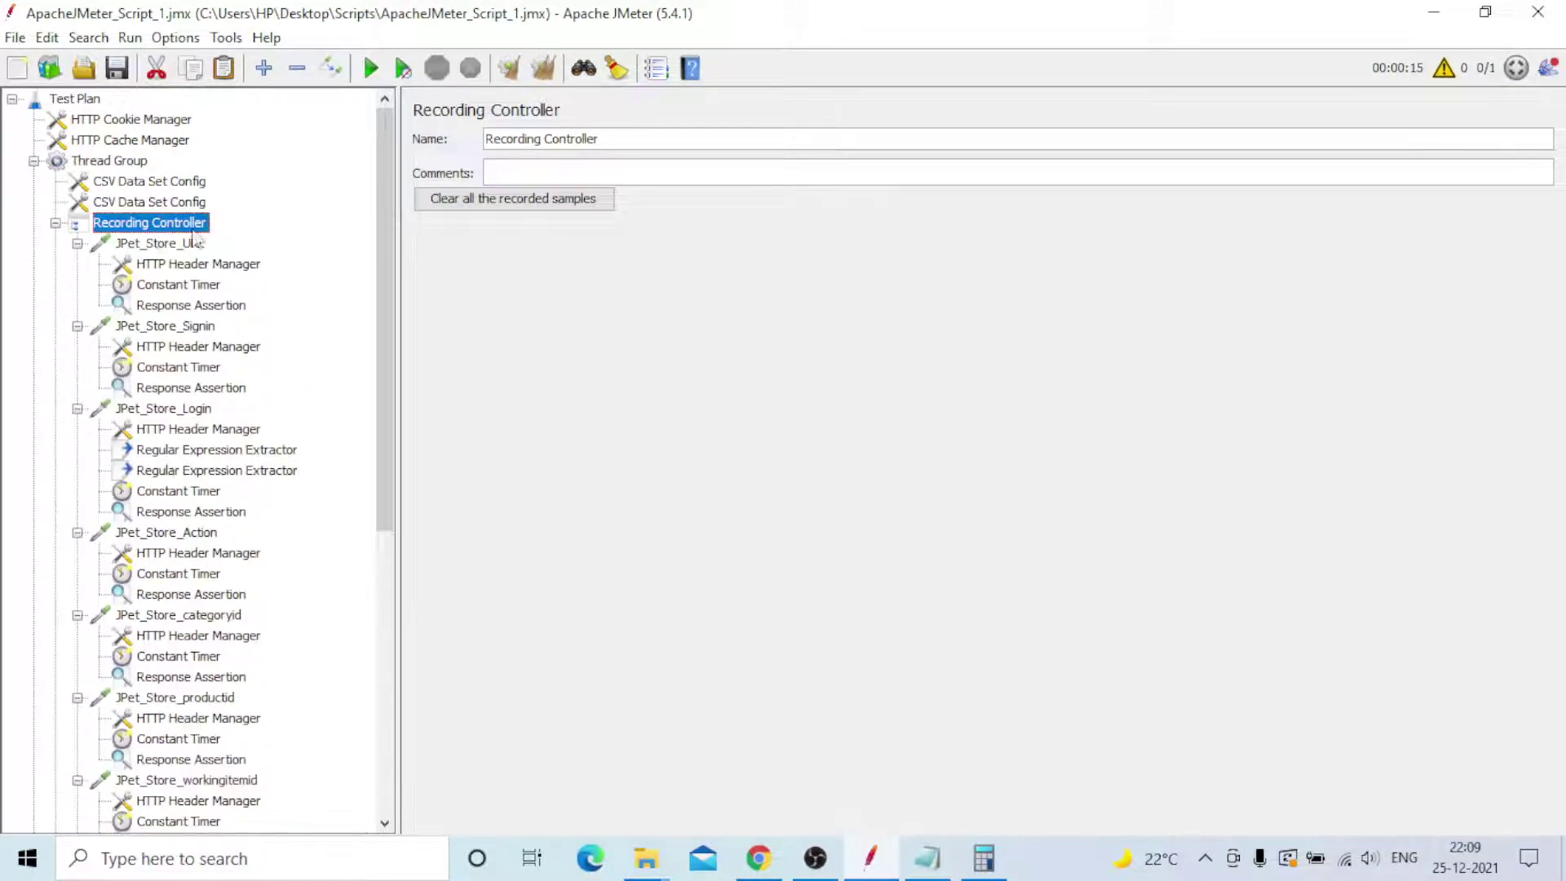
# - Review JPet_Store_URL's request settings, HTTP headers, timer delay and response assertion
pyautogui.click(173, 246)
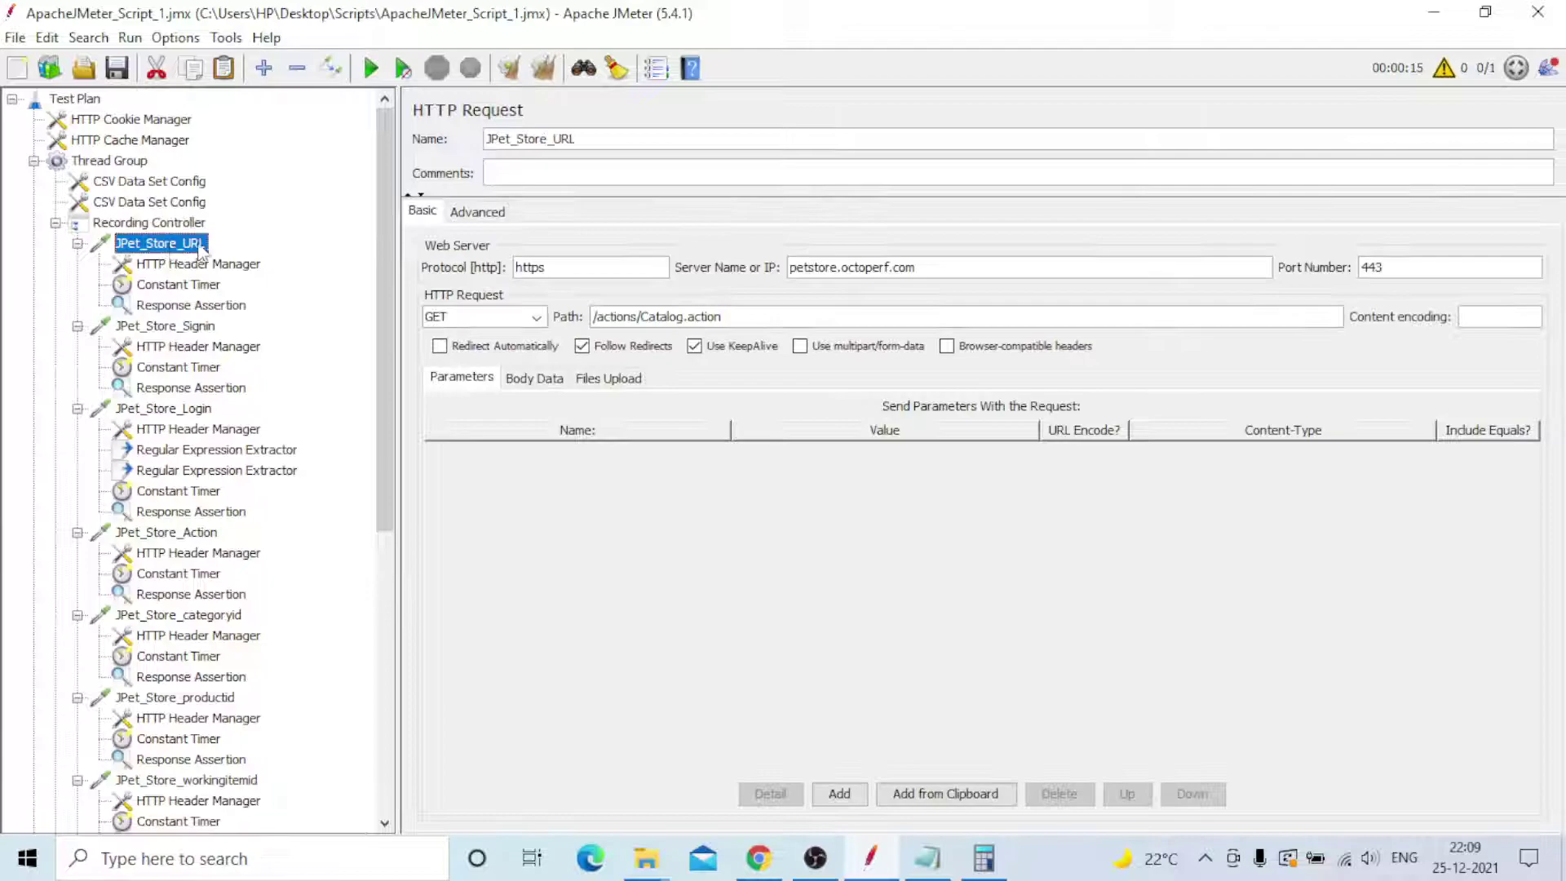
pyautogui.click(189, 269)
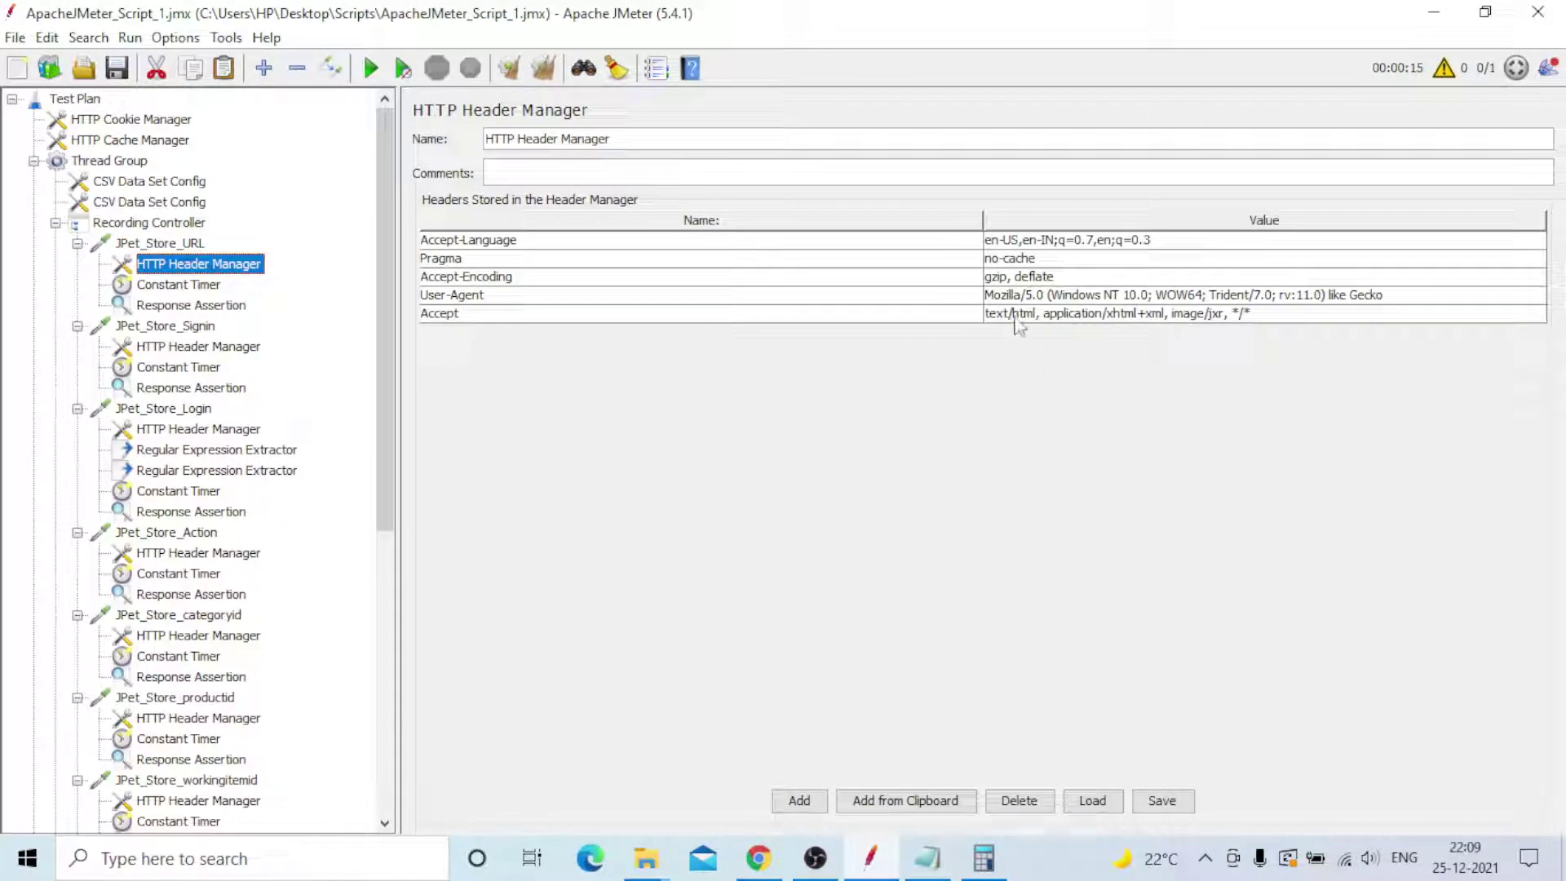
pyautogui.click(175, 287)
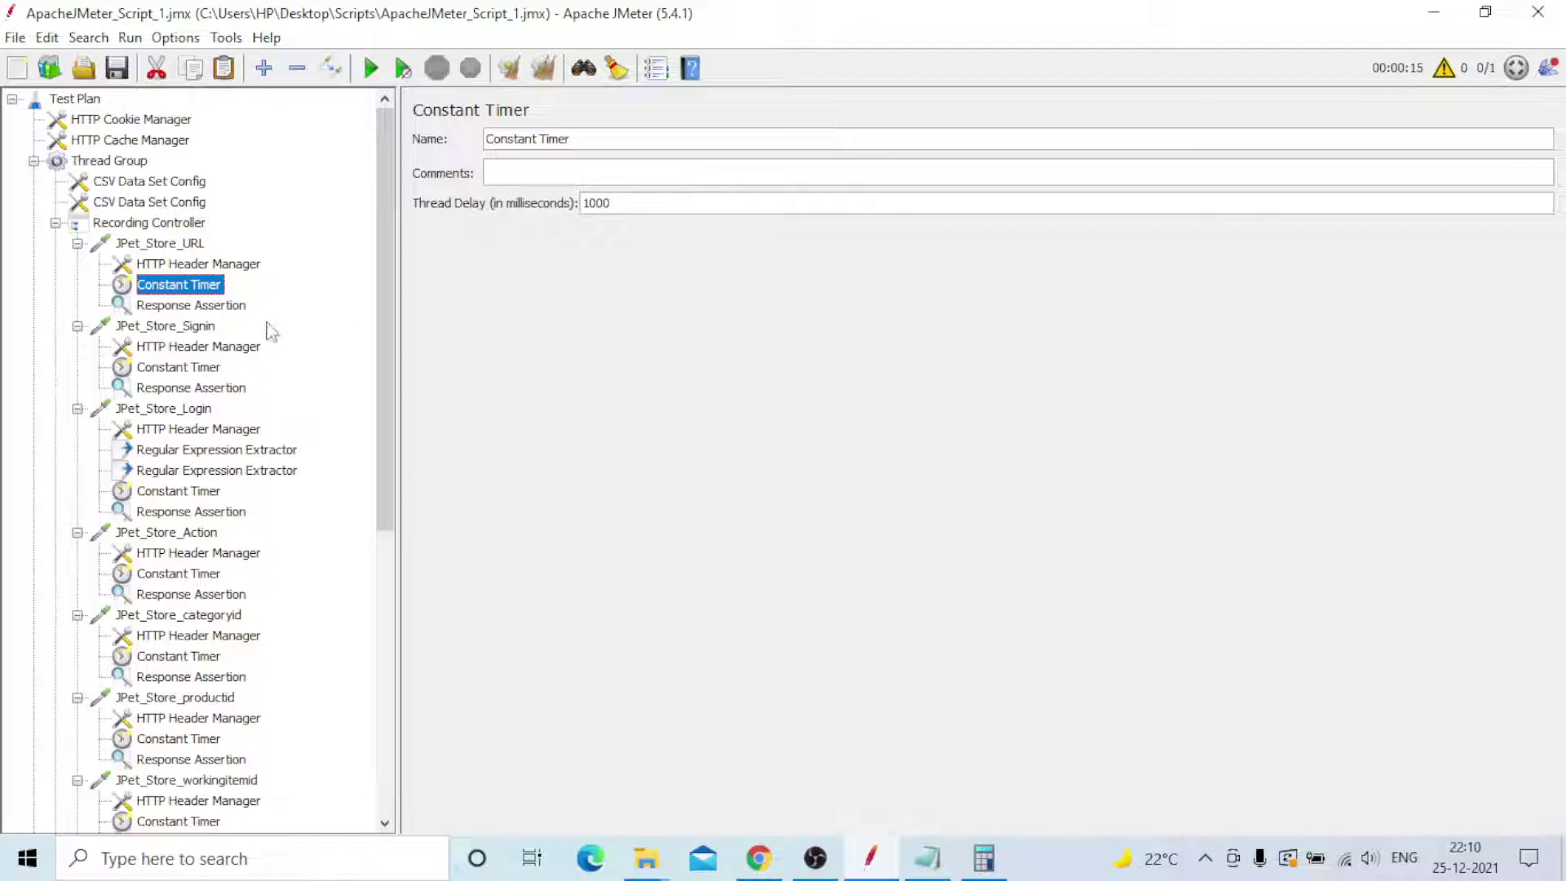
pyautogui.click(159, 308)
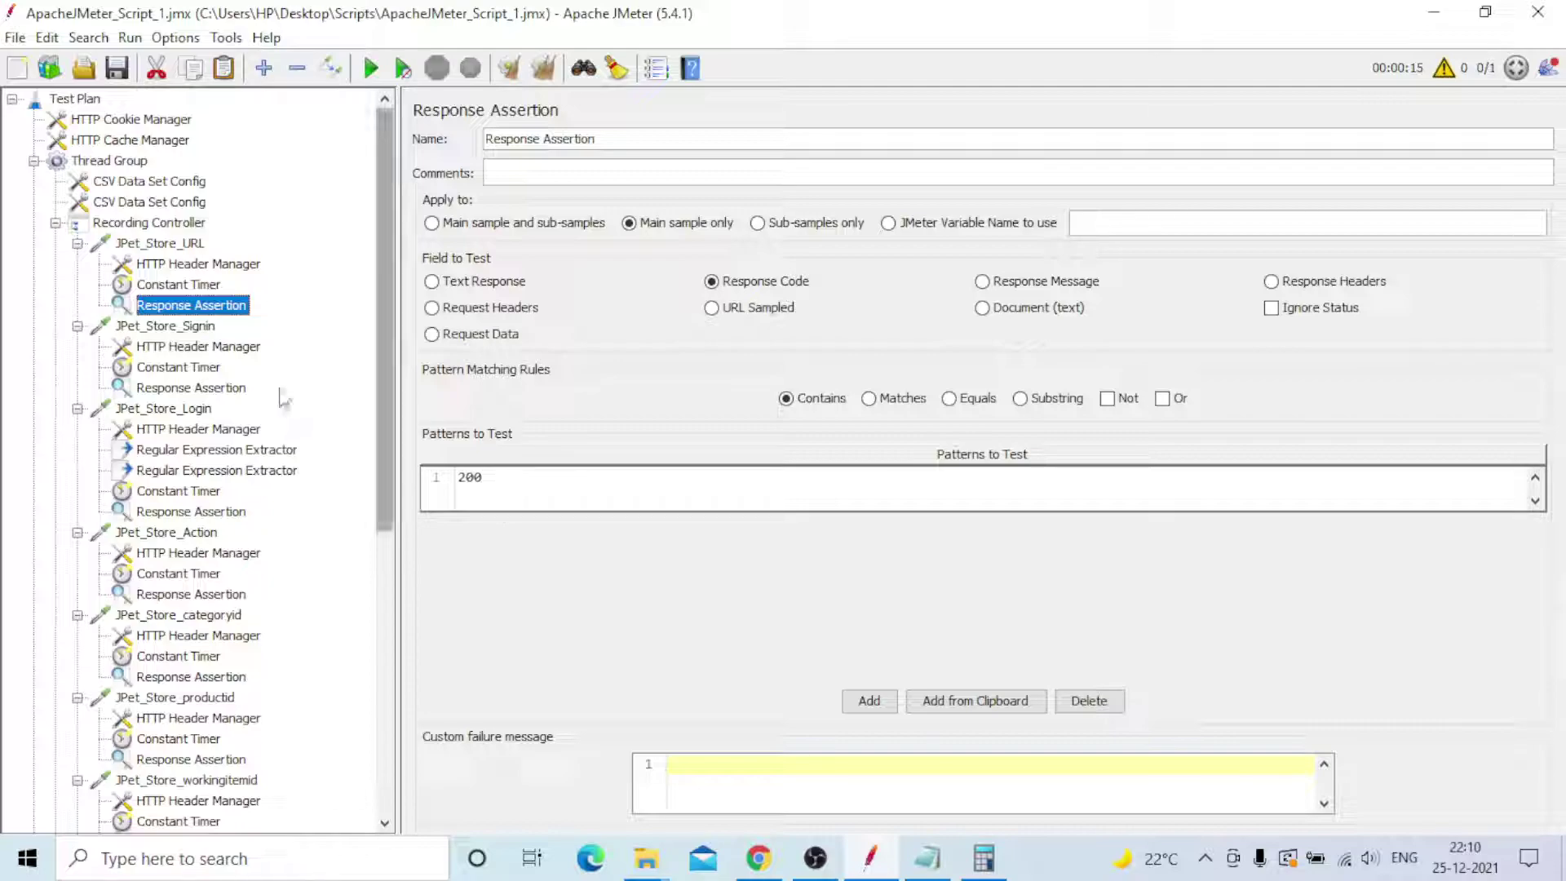
pyautogui.click(199, 286)
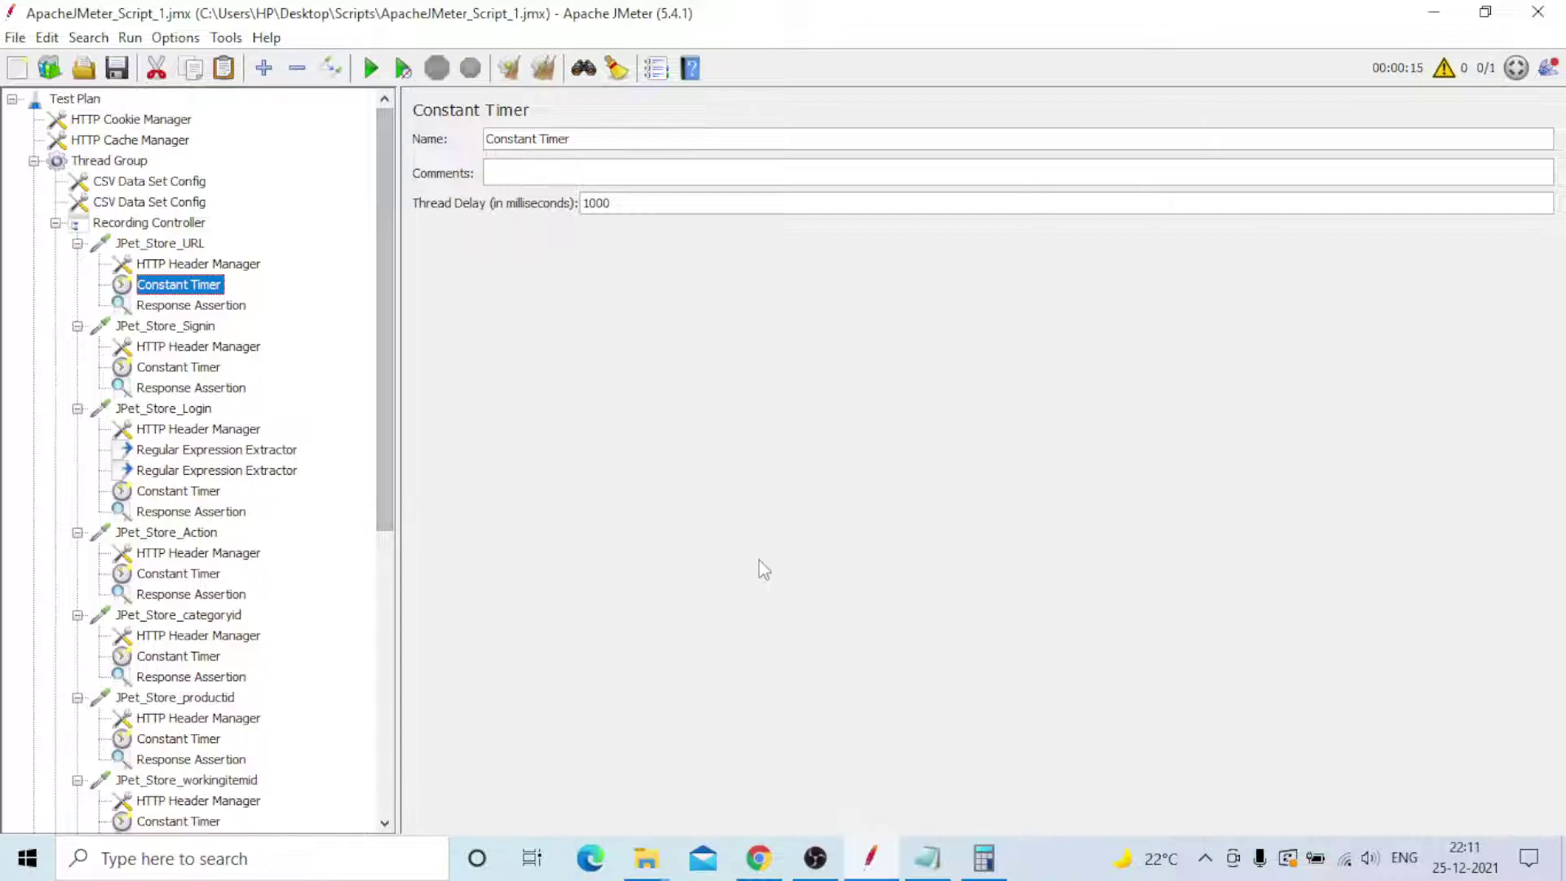
pyautogui.click(194, 310)
pyautogui.scroll(-4, 220, 526)
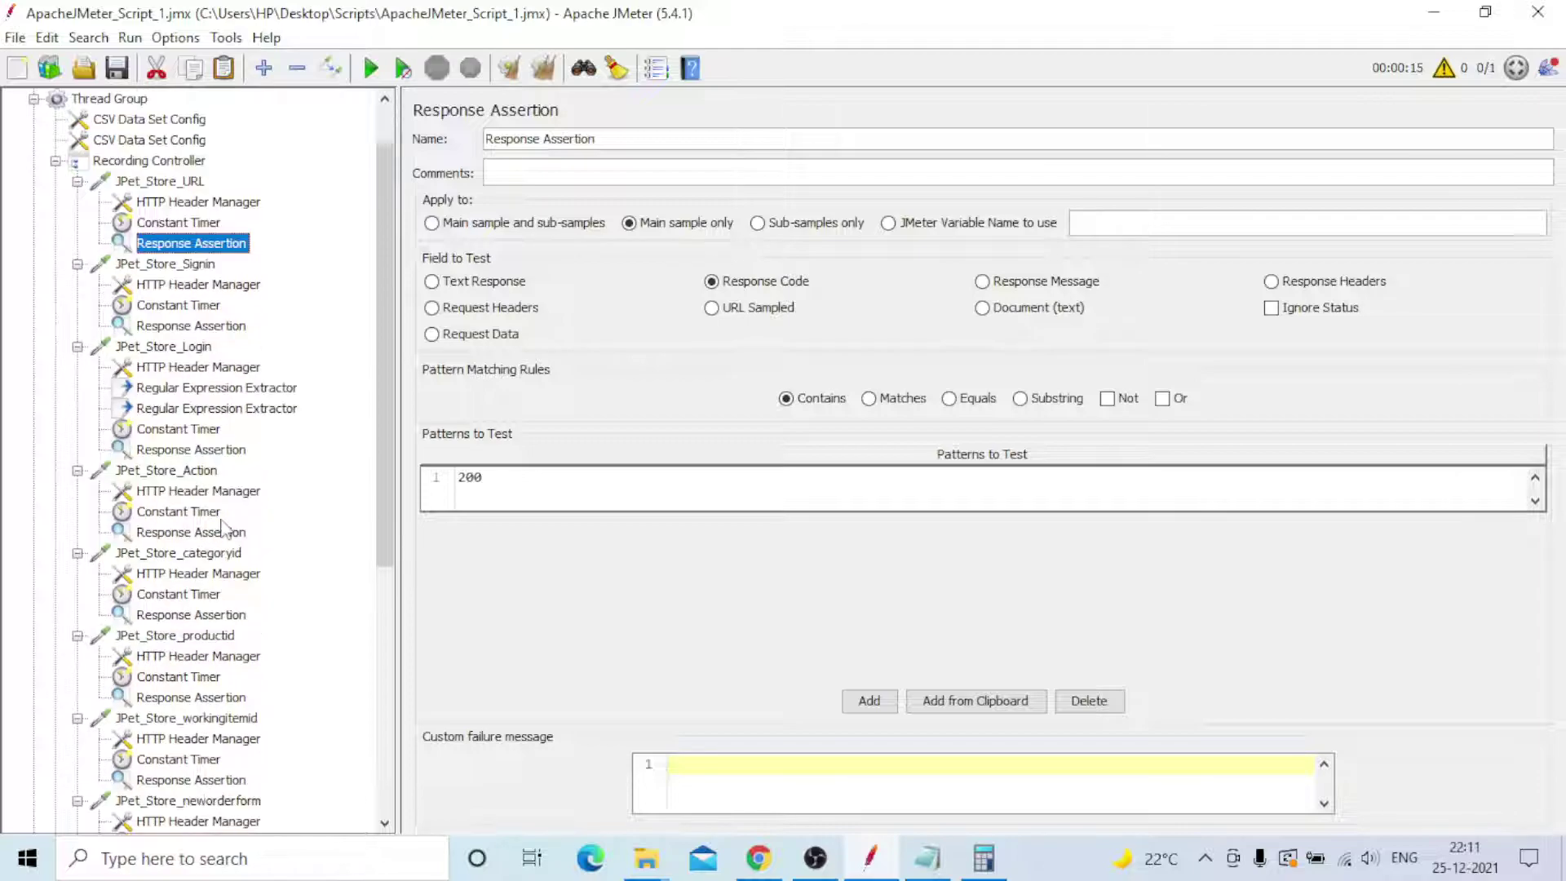
pyautogui.scroll(-4, 213, 543)
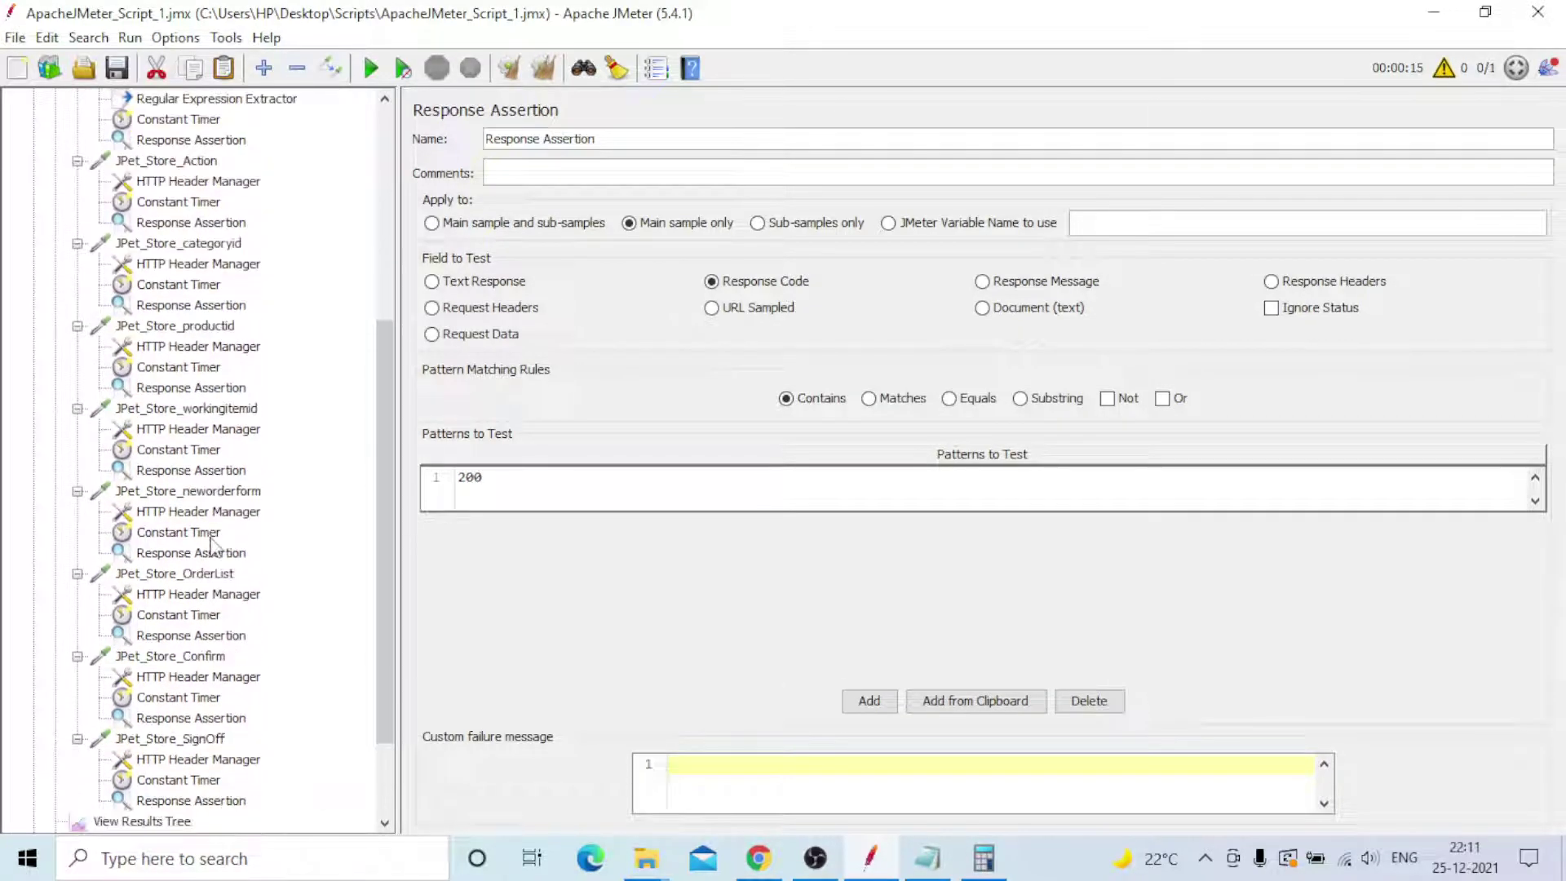
pyautogui.scroll(3, 178, 701)
pyautogui.scroll(4, 178, 699)
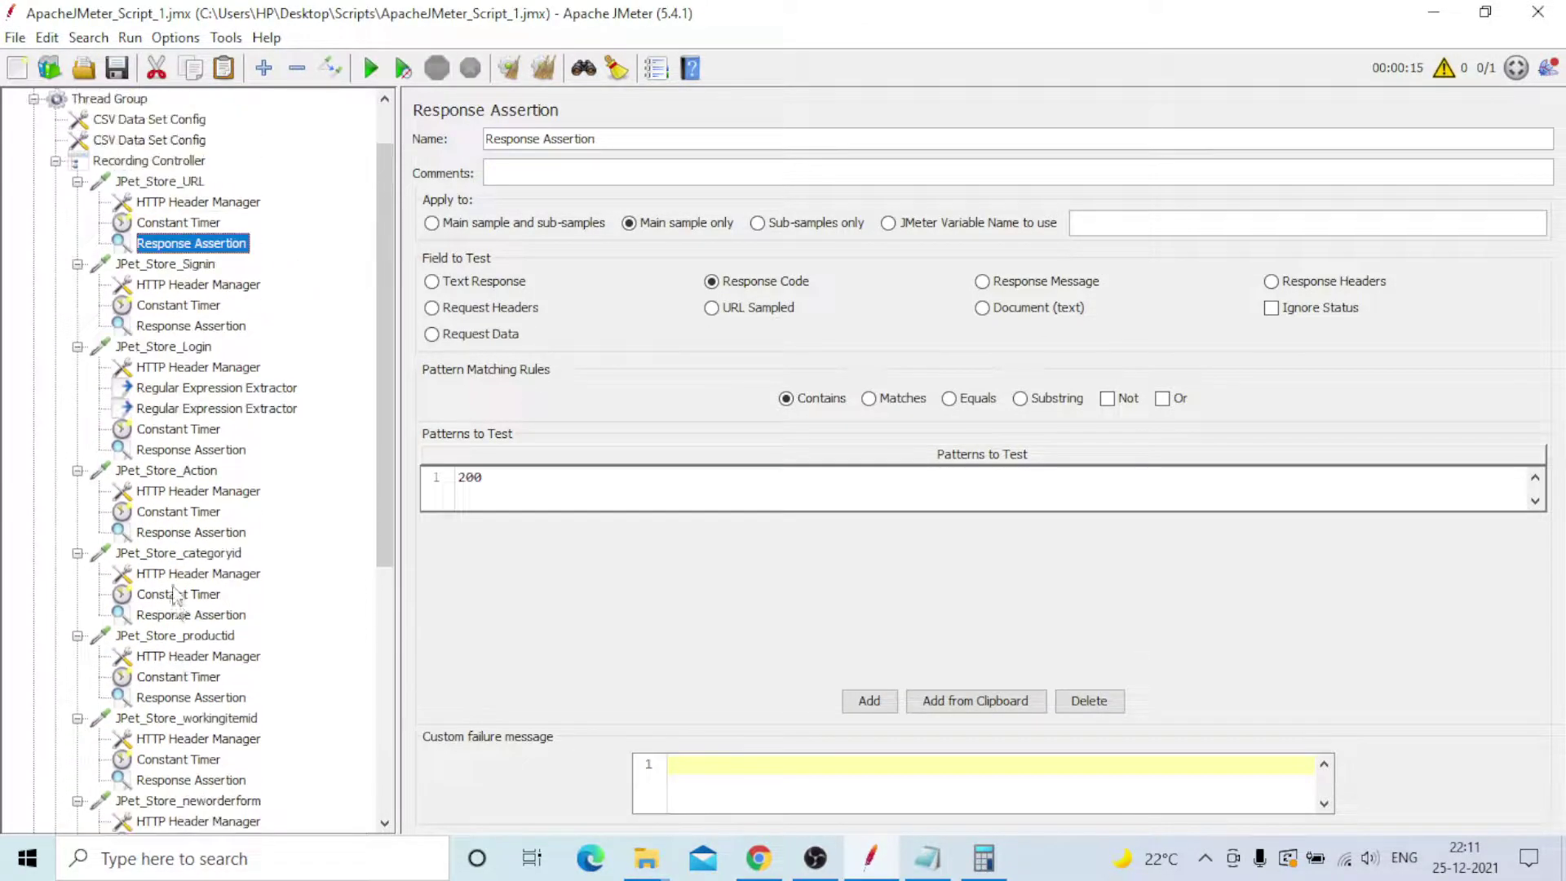
# - Collapse all eleven JPet_Store requests, from URL down to SignOff
pyautogui.click(78, 182)
pyautogui.click(78, 202)
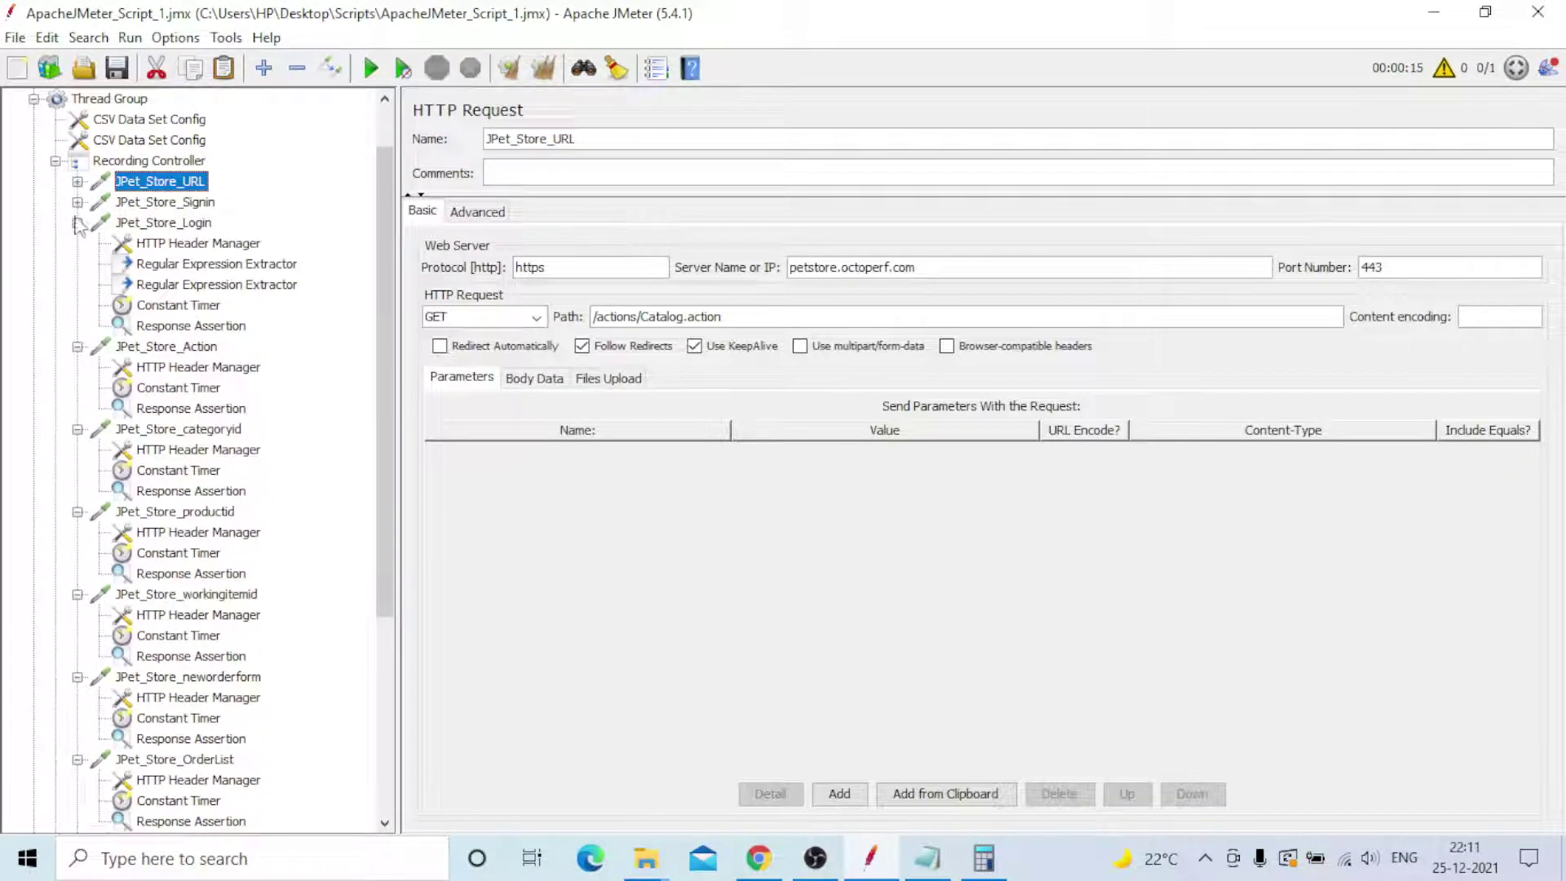
pyautogui.click(77, 223)
pyautogui.click(78, 244)
pyautogui.click(78, 265)
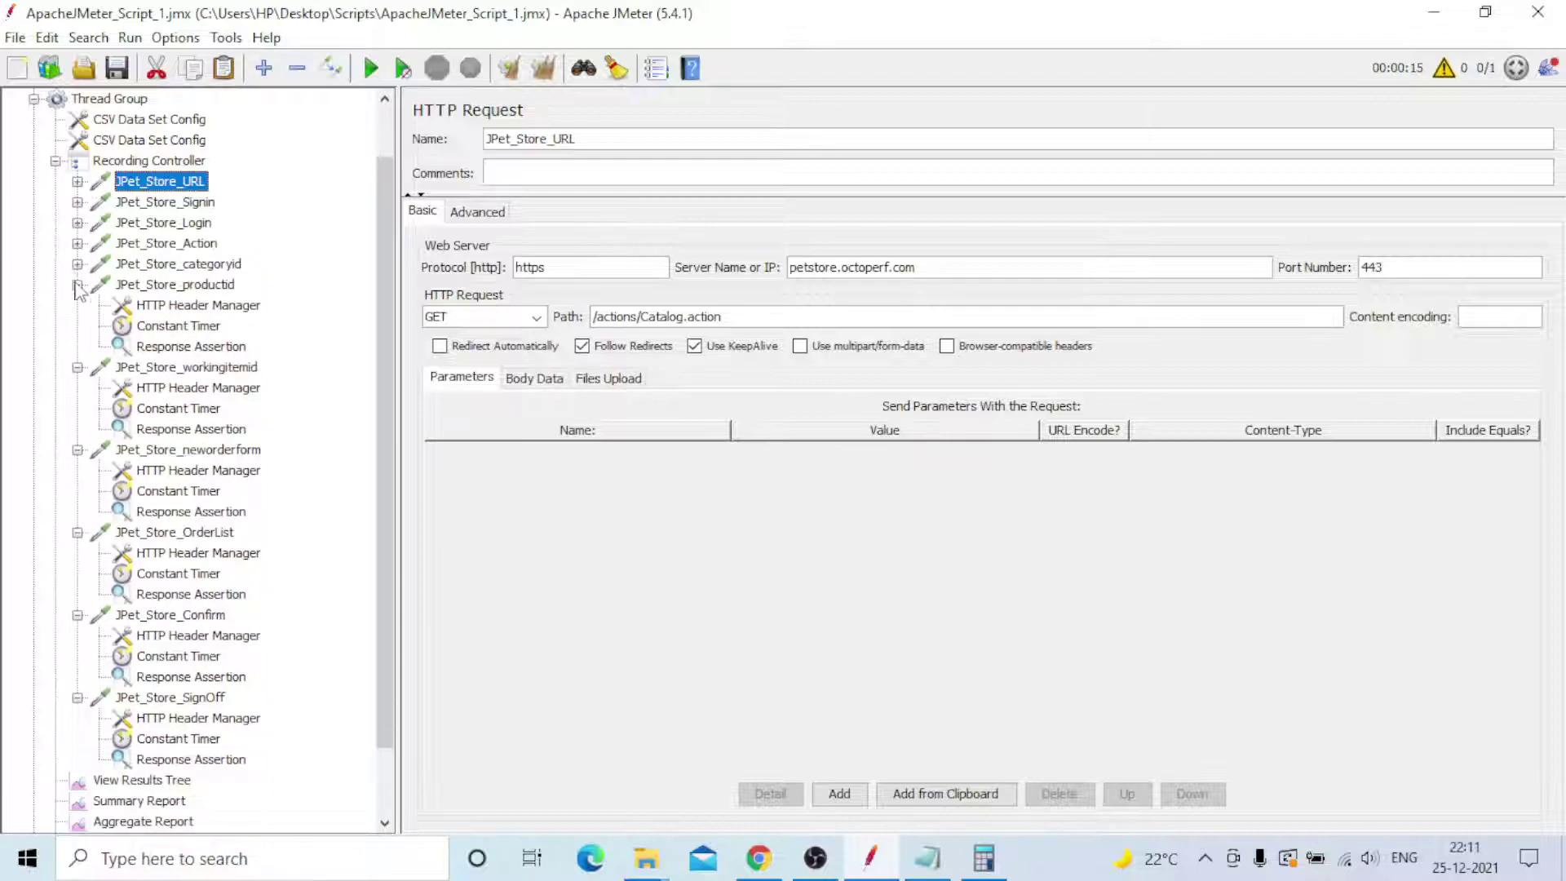
pyautogui.click(77, 284)
pyautogui.click(78, 305)
pyautogui.click(77, 366)
pyautogui.click(77, 407)
pyautogui.click(77, 429)
pyautogui.click(77, 449)
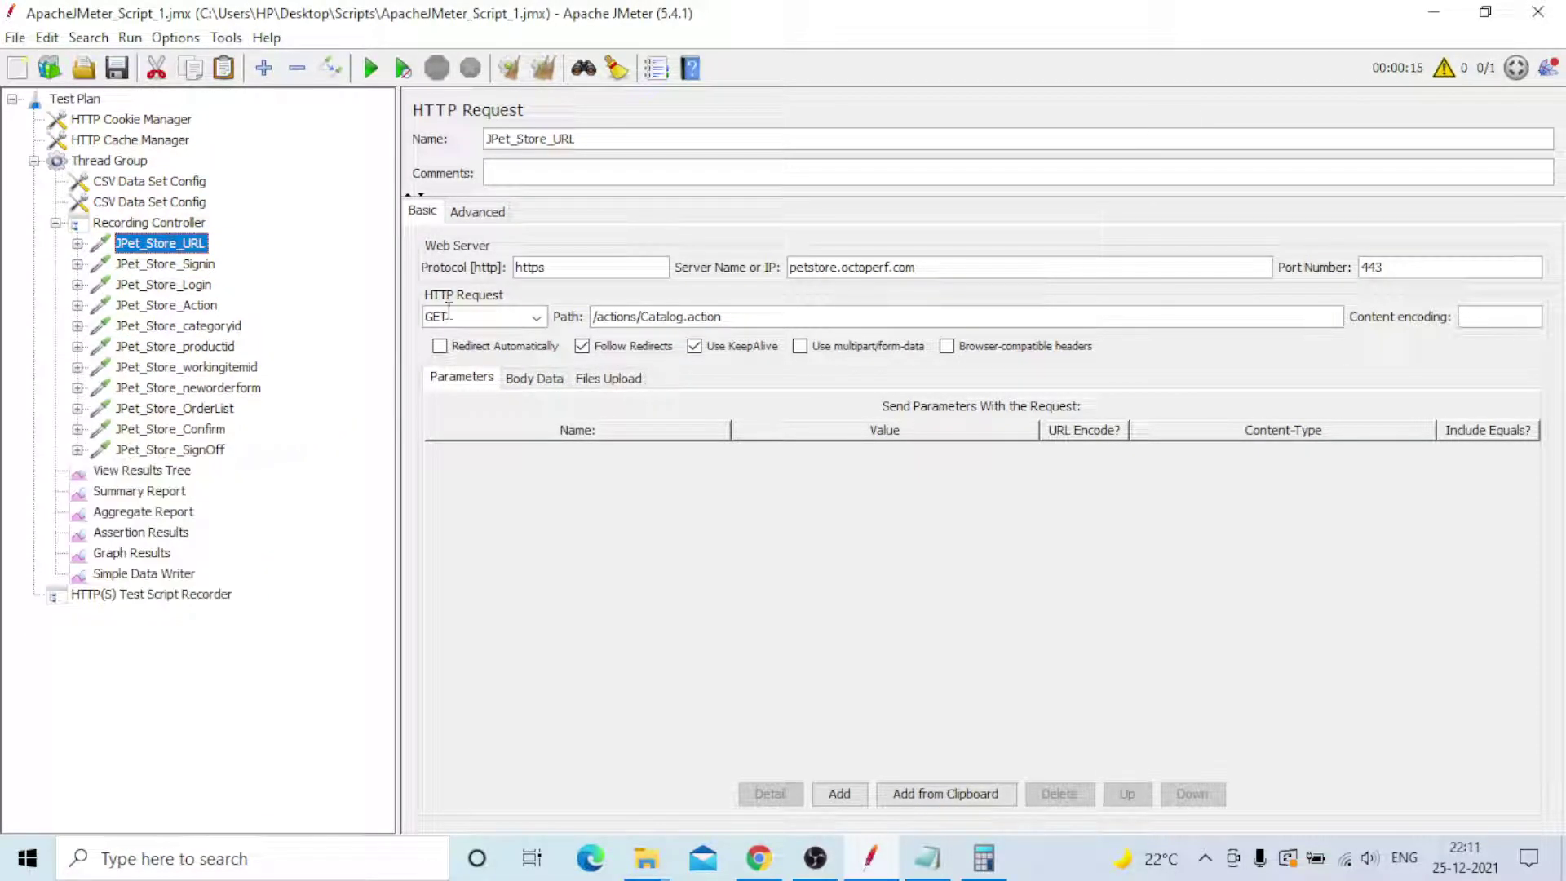
# - Review View Results Tree, Summary, Aggregate, Assertion and Graph listeners, ending on the Simple Data Writer (E:\LoadTest1.csv)
pyautogui.click(131, 471)
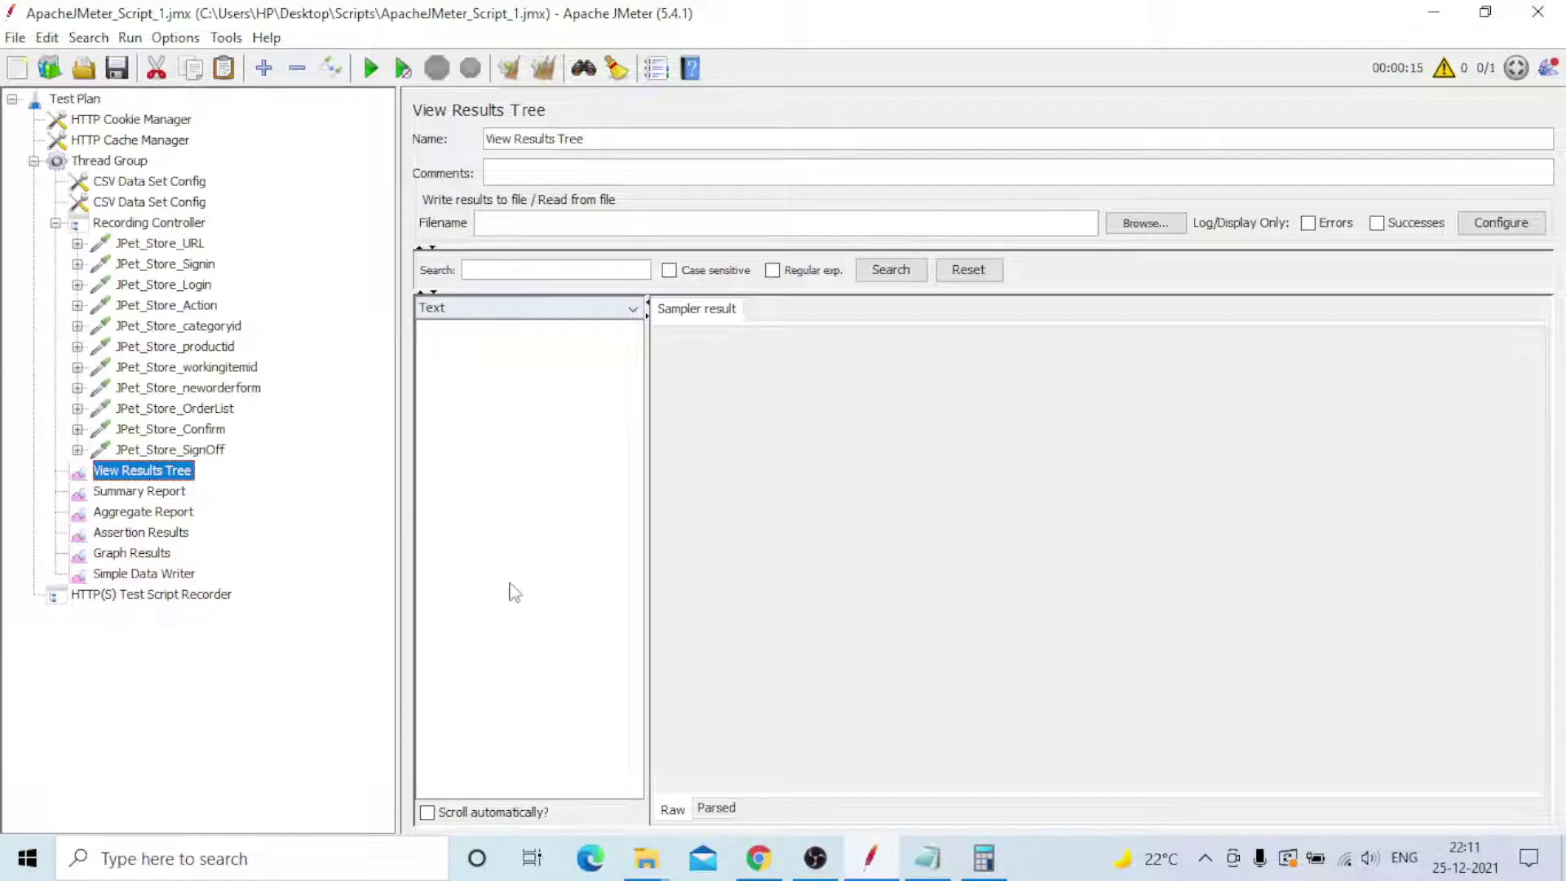
pyautogui.click(141, 495)
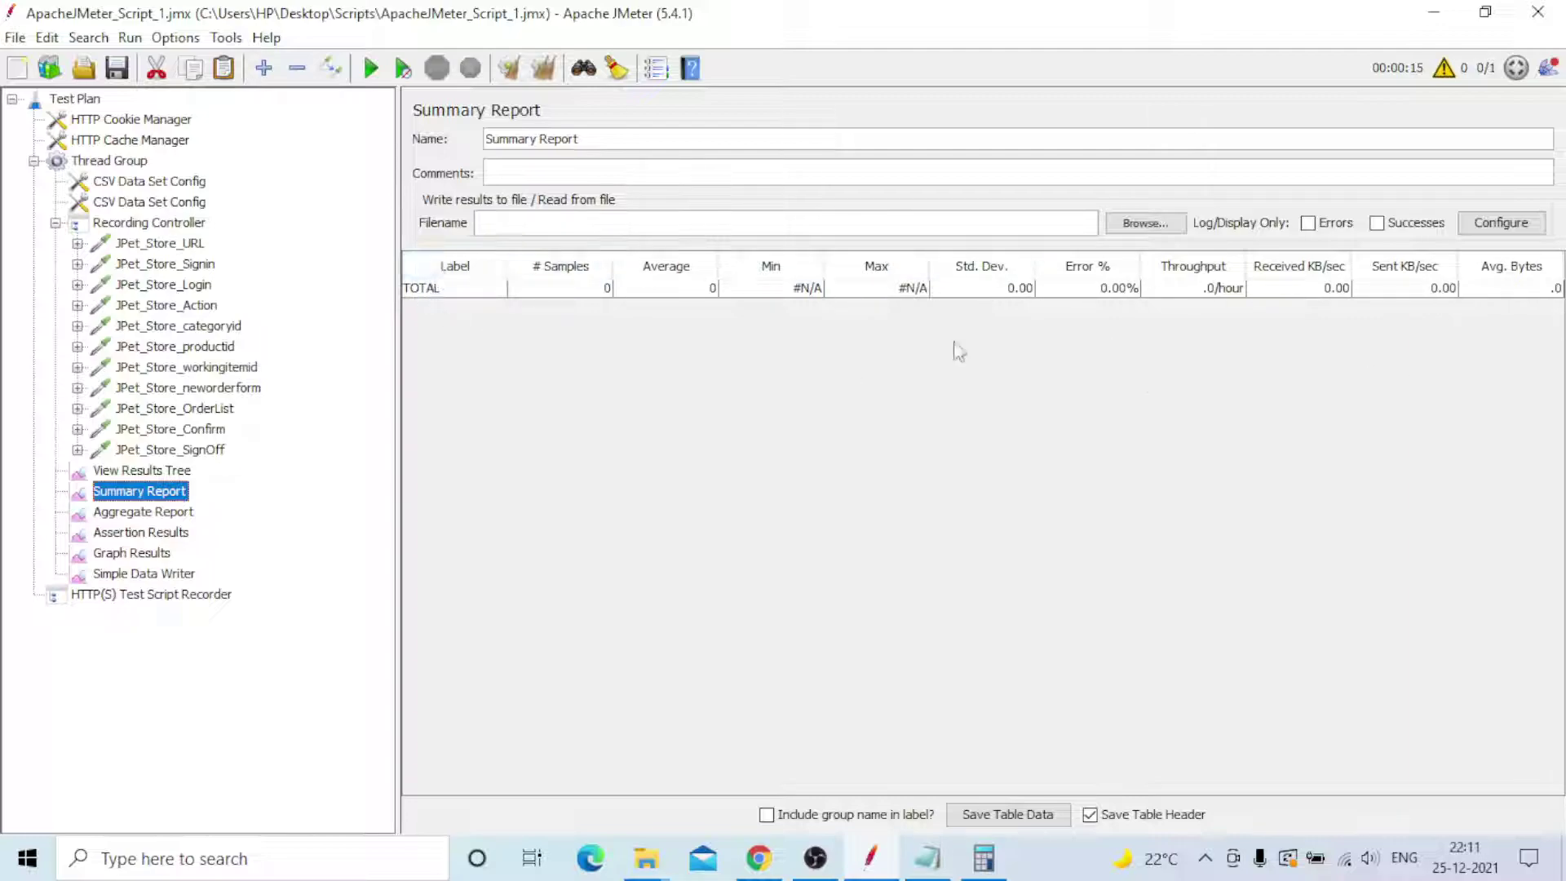
pyautogui.click(144, 514)
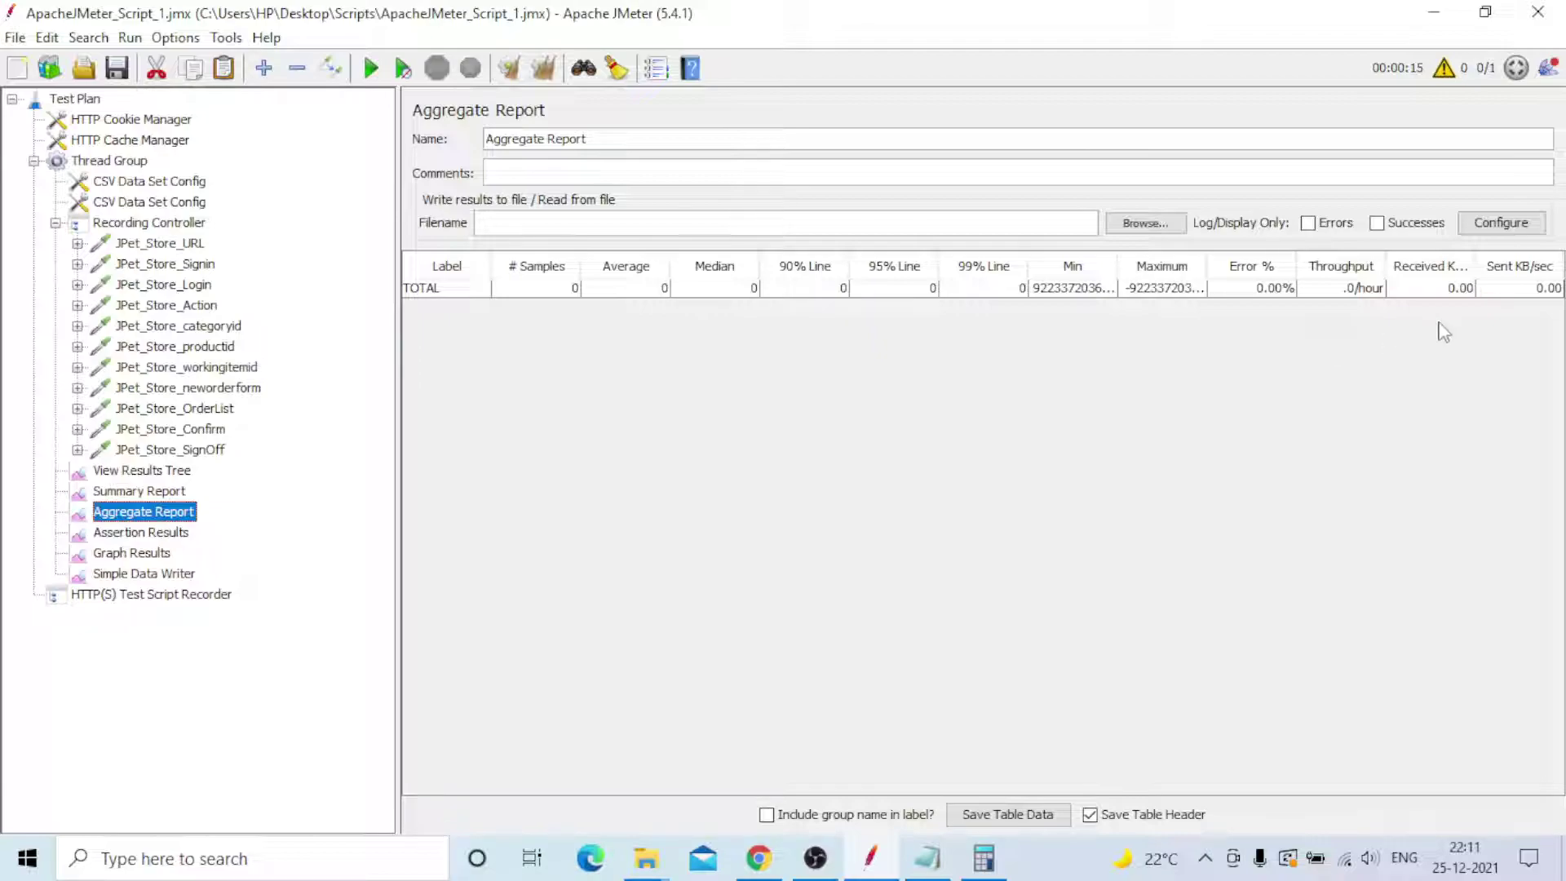
pyautogui.click(116, 535)
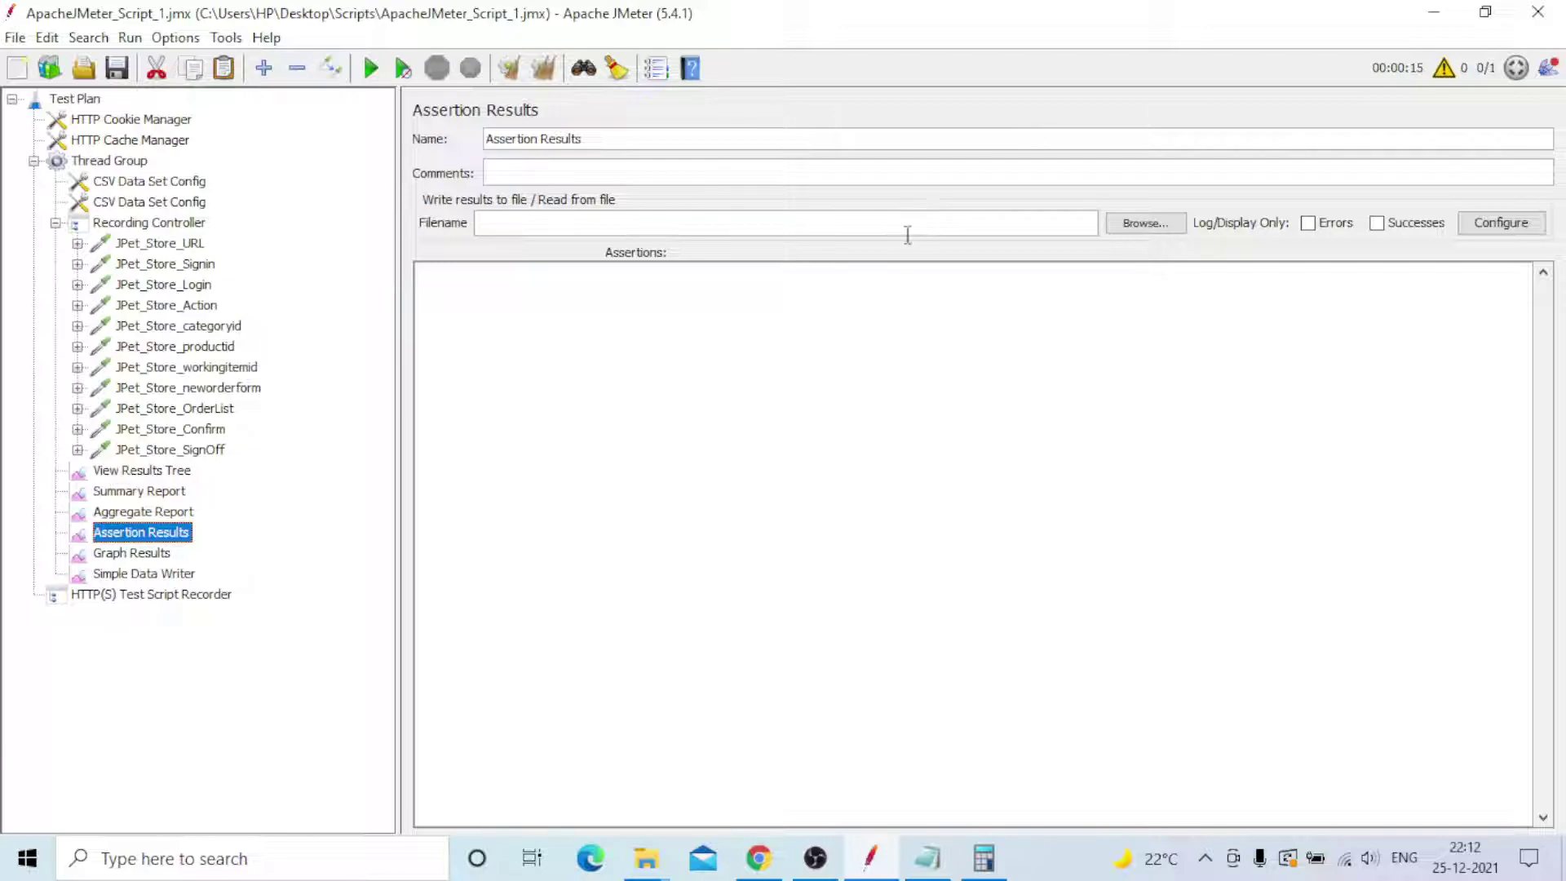
pyautogui.click(114, 552)
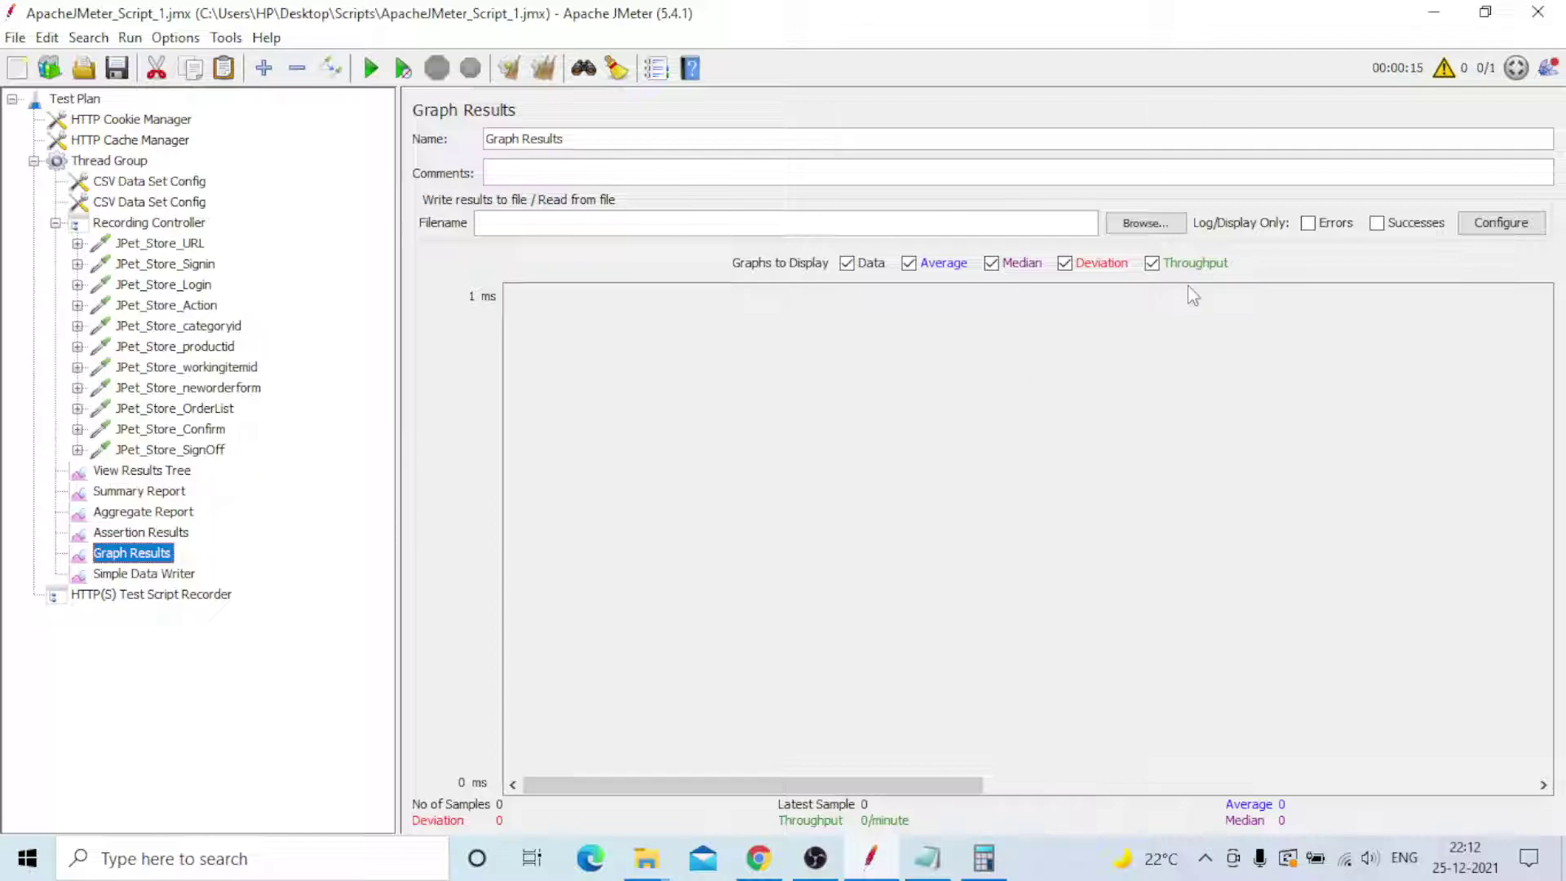
pyautogui.click(145, 577)
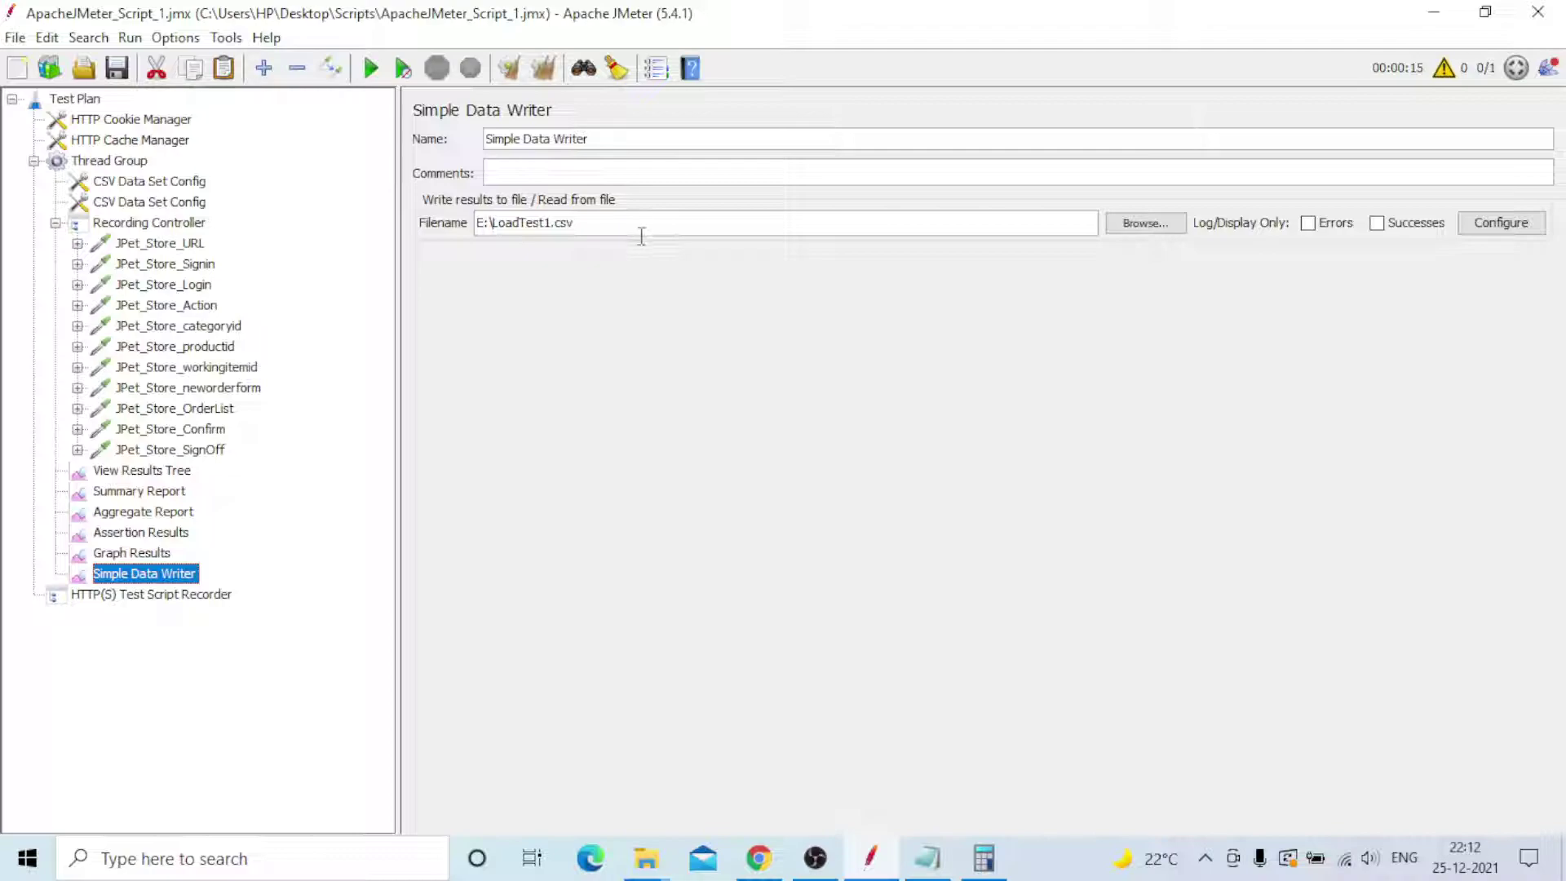
pyautogui.click(645, 856)
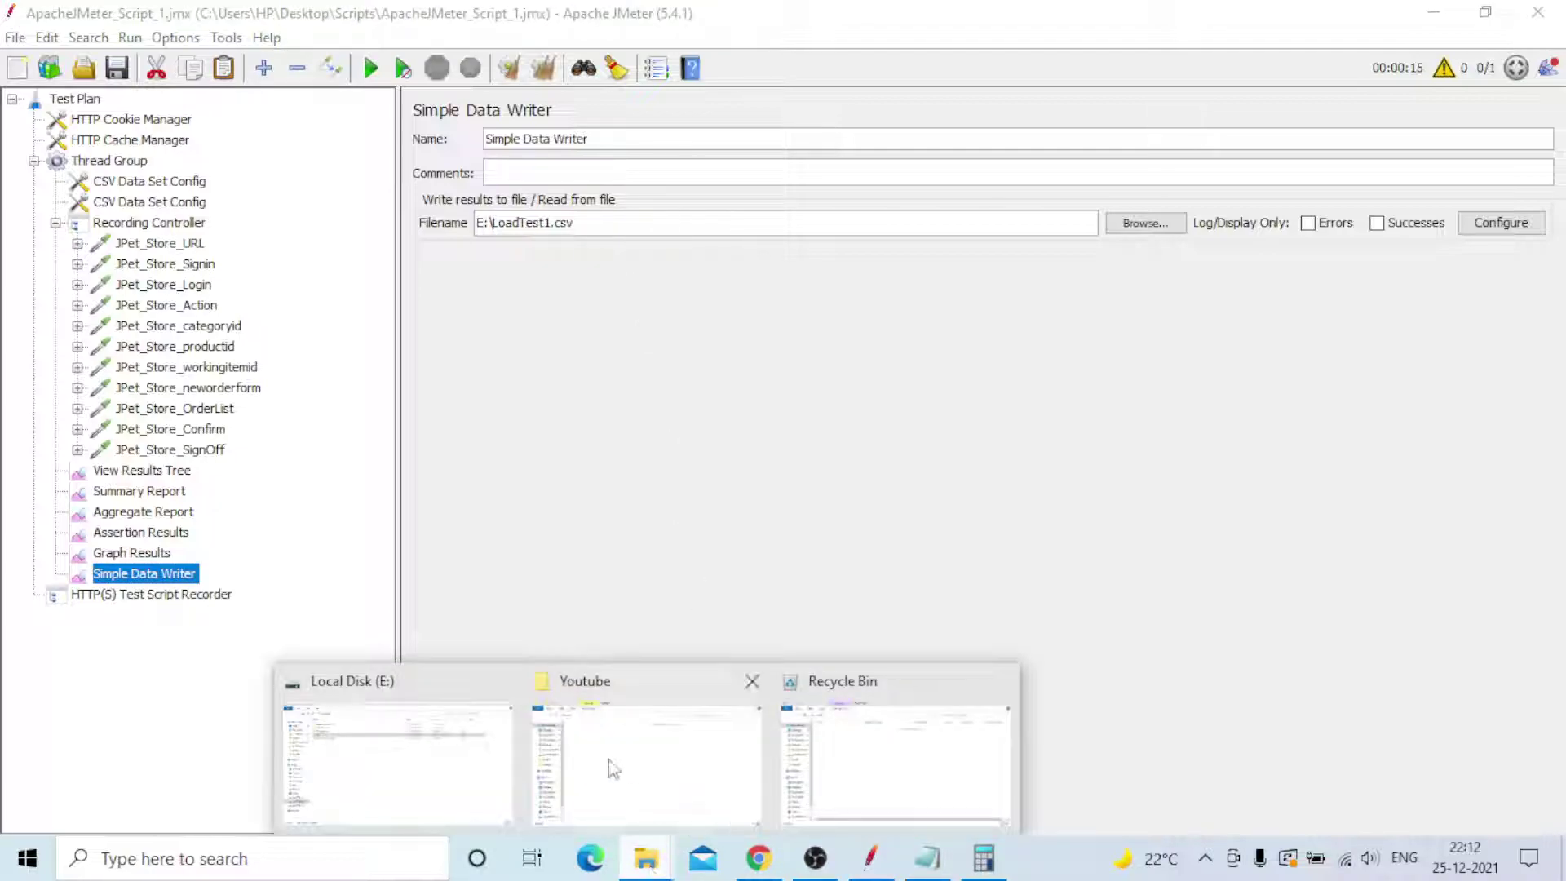
# - Look over the five items on Local Disk (E:), including UP and Products_list, then return to JMeter
pyautogui.click(430, 790)
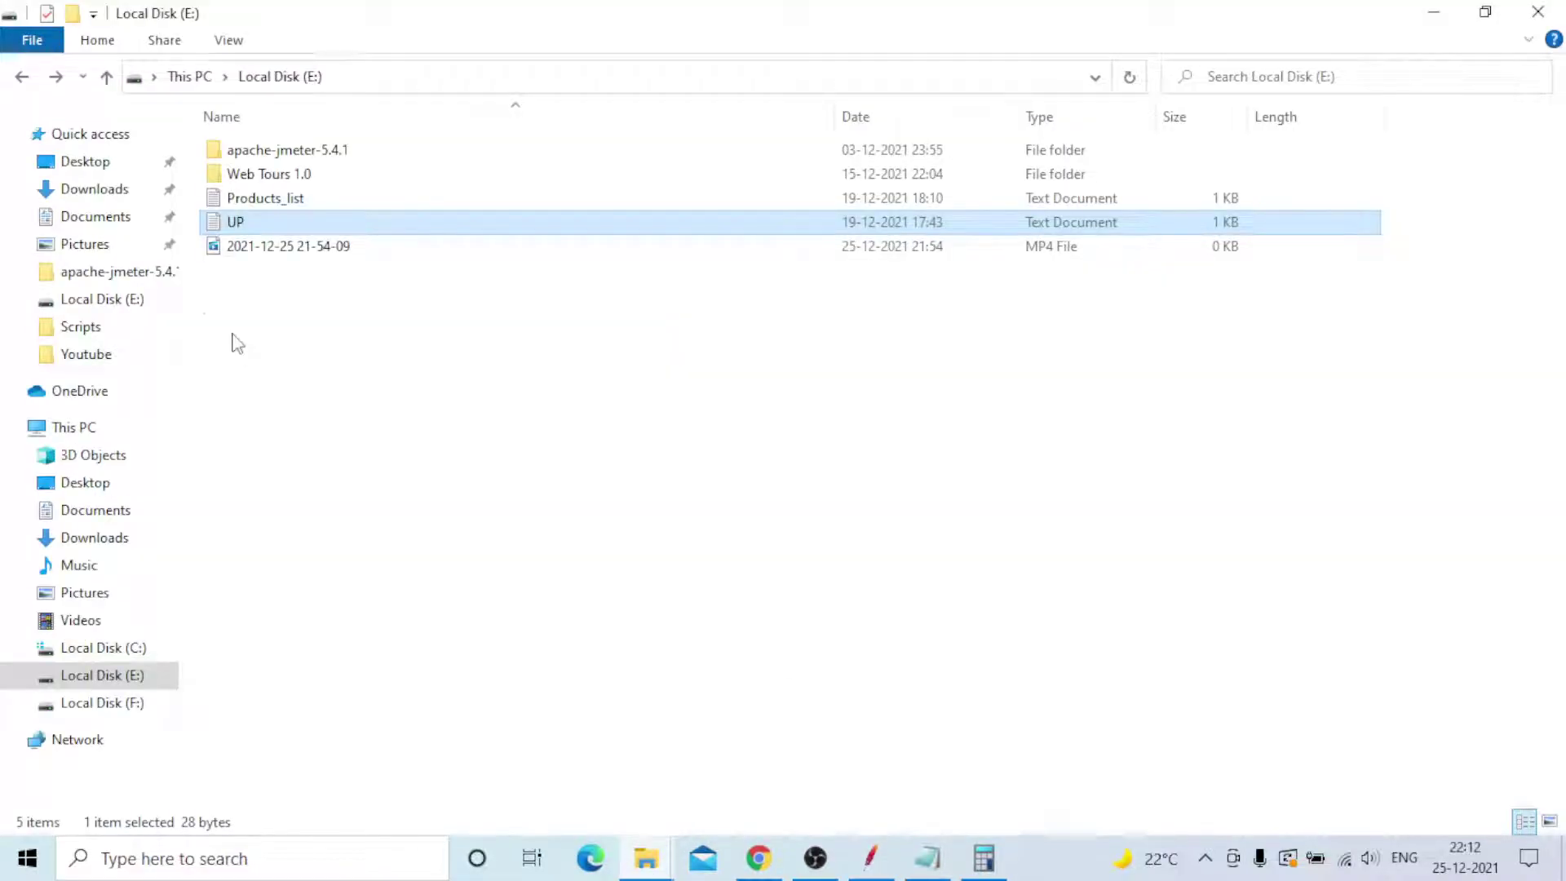
pyautogui.click(304, 296)
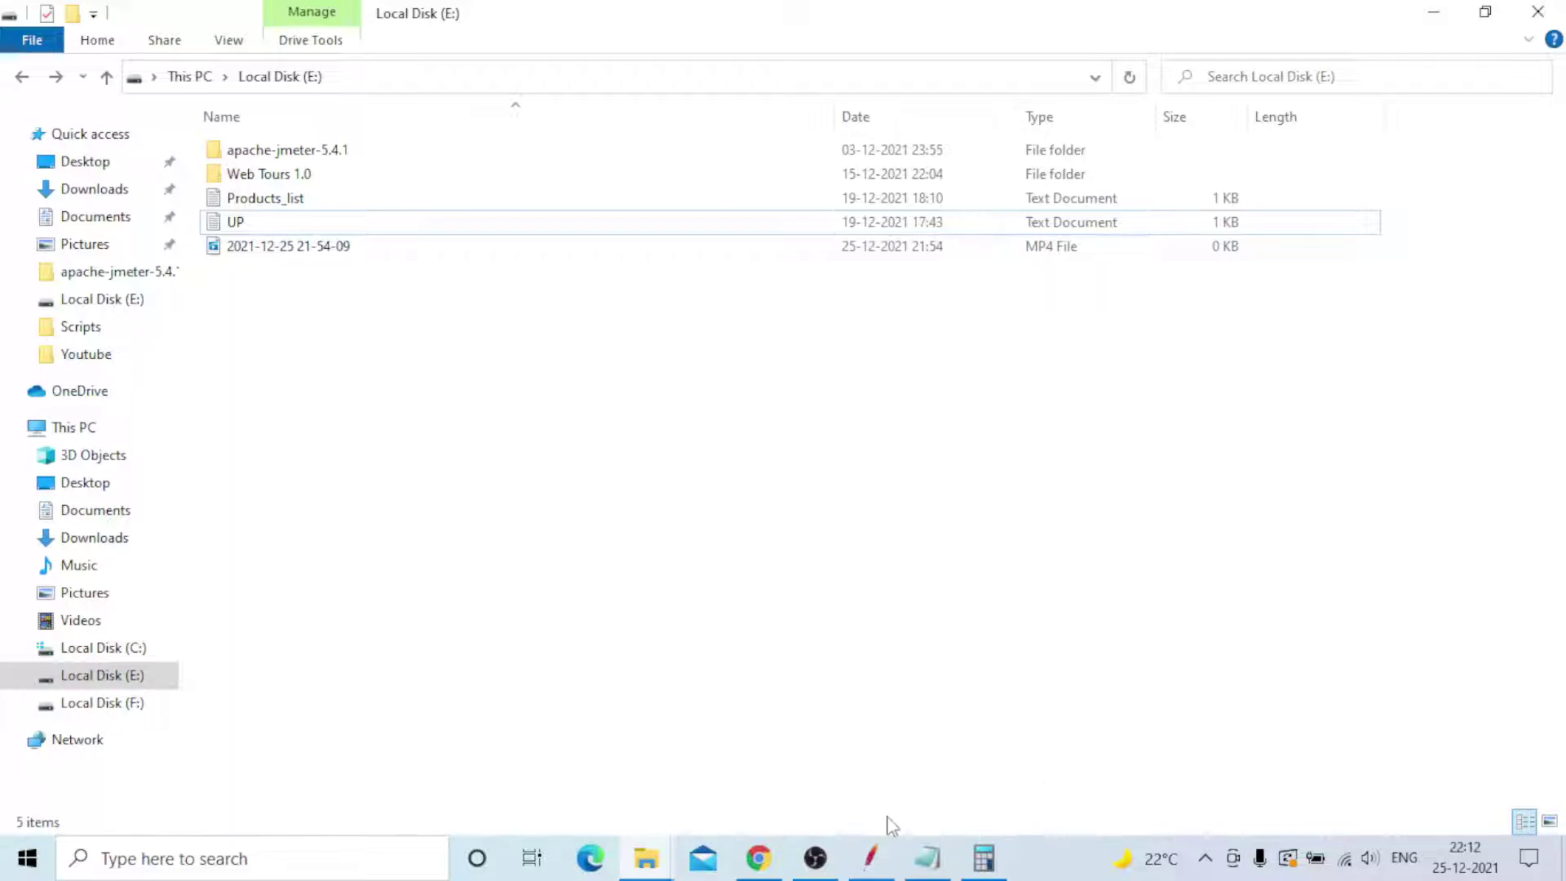
pyautogui.click(870, 856)
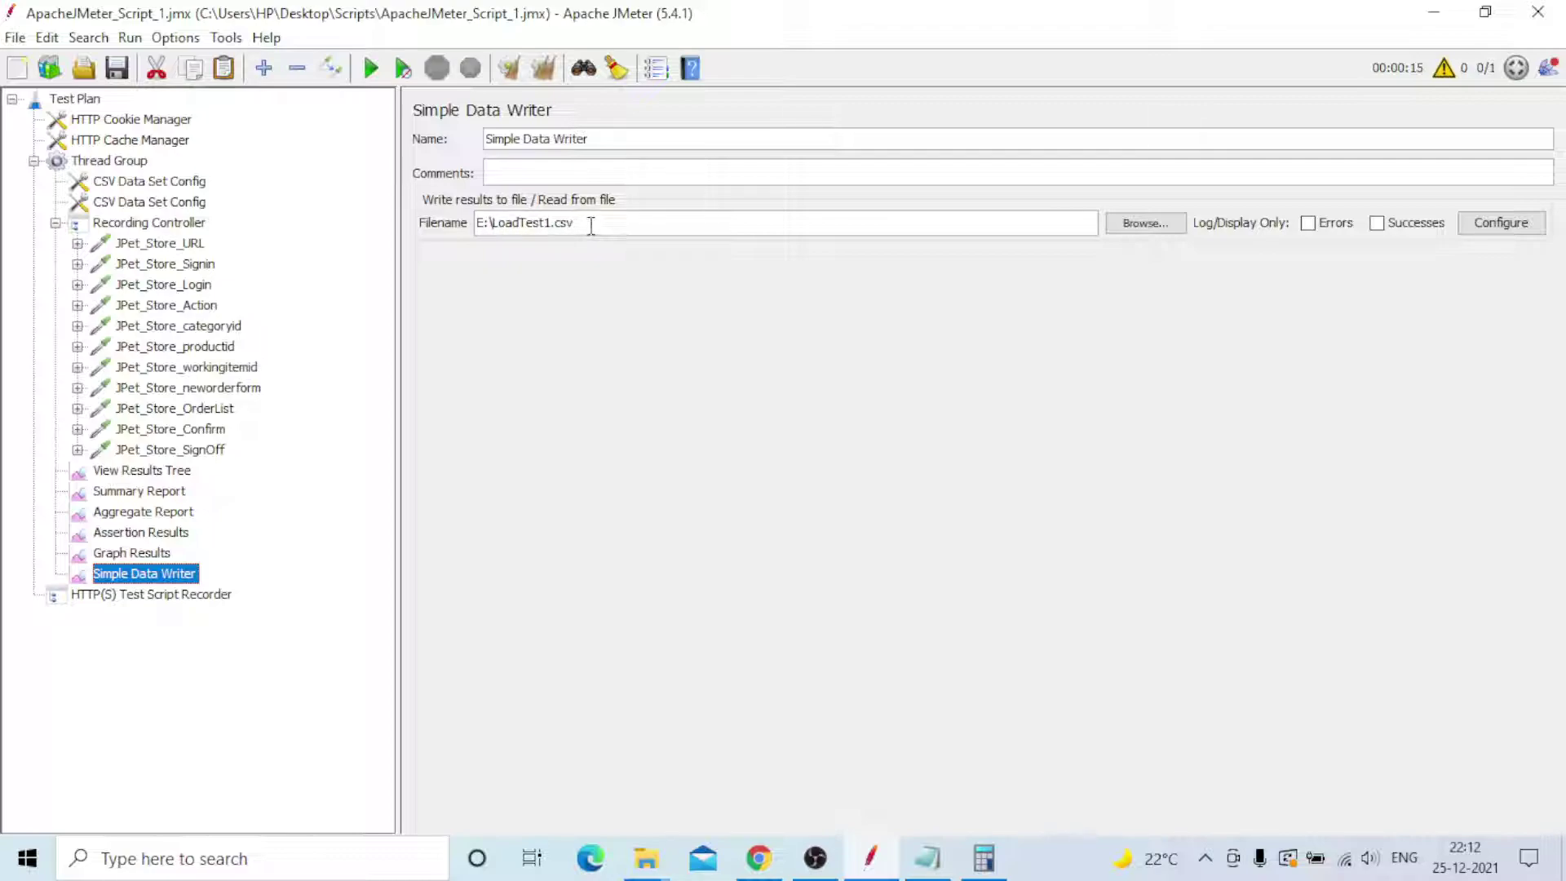
# - View the Thread Group's 30 users, 6-second ramp-up and 1800-second duration, then switch to the notes
pyautogui.click(177, 596)
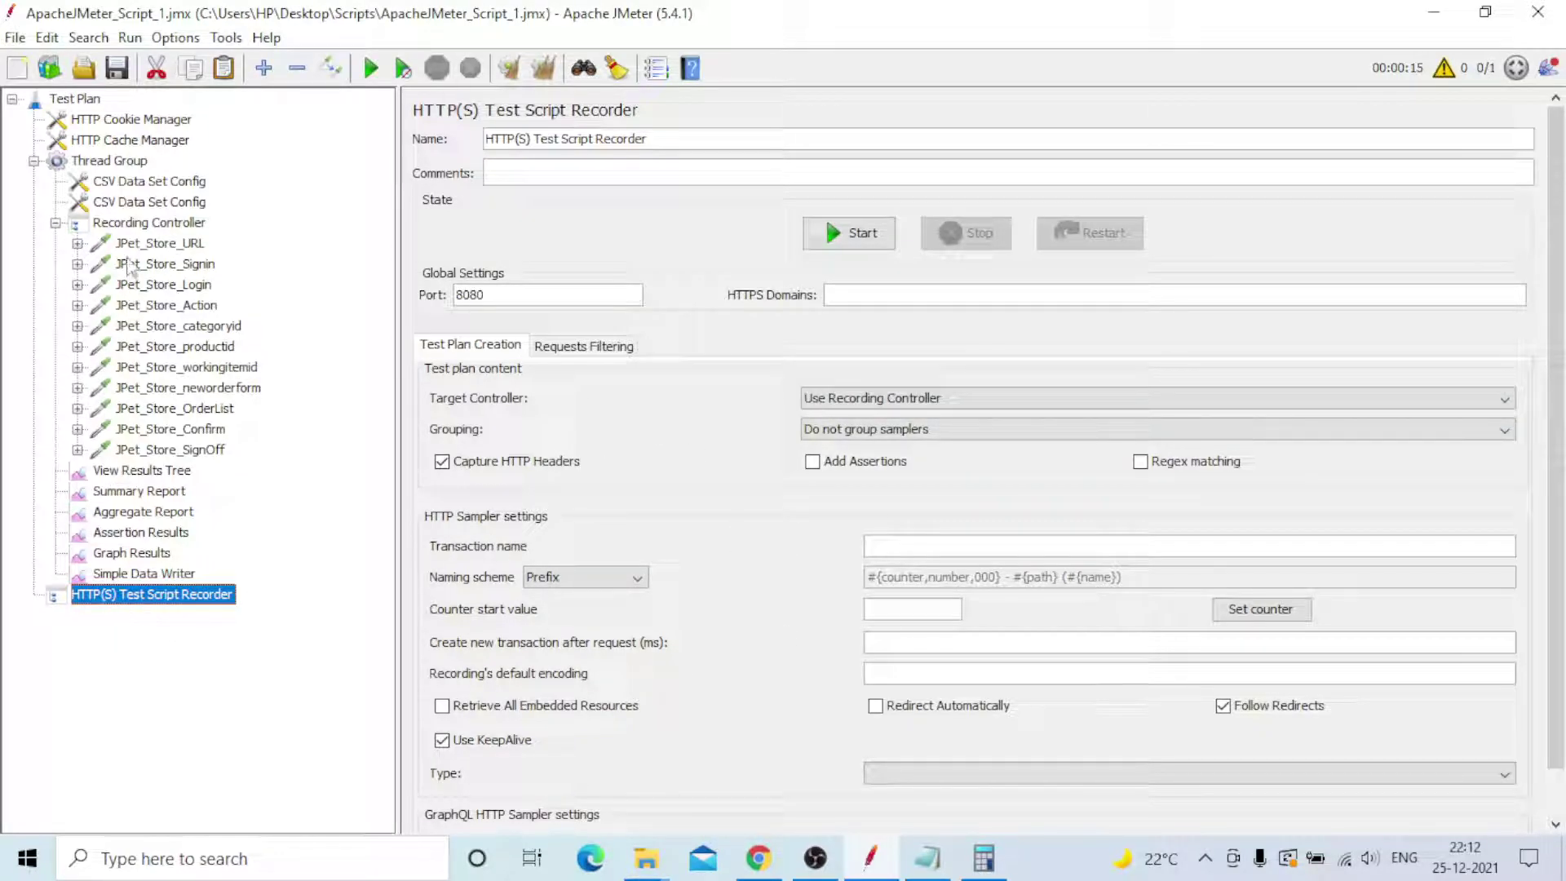
pyautogui.click(132, 225)
pyautogui.click(135, 163)
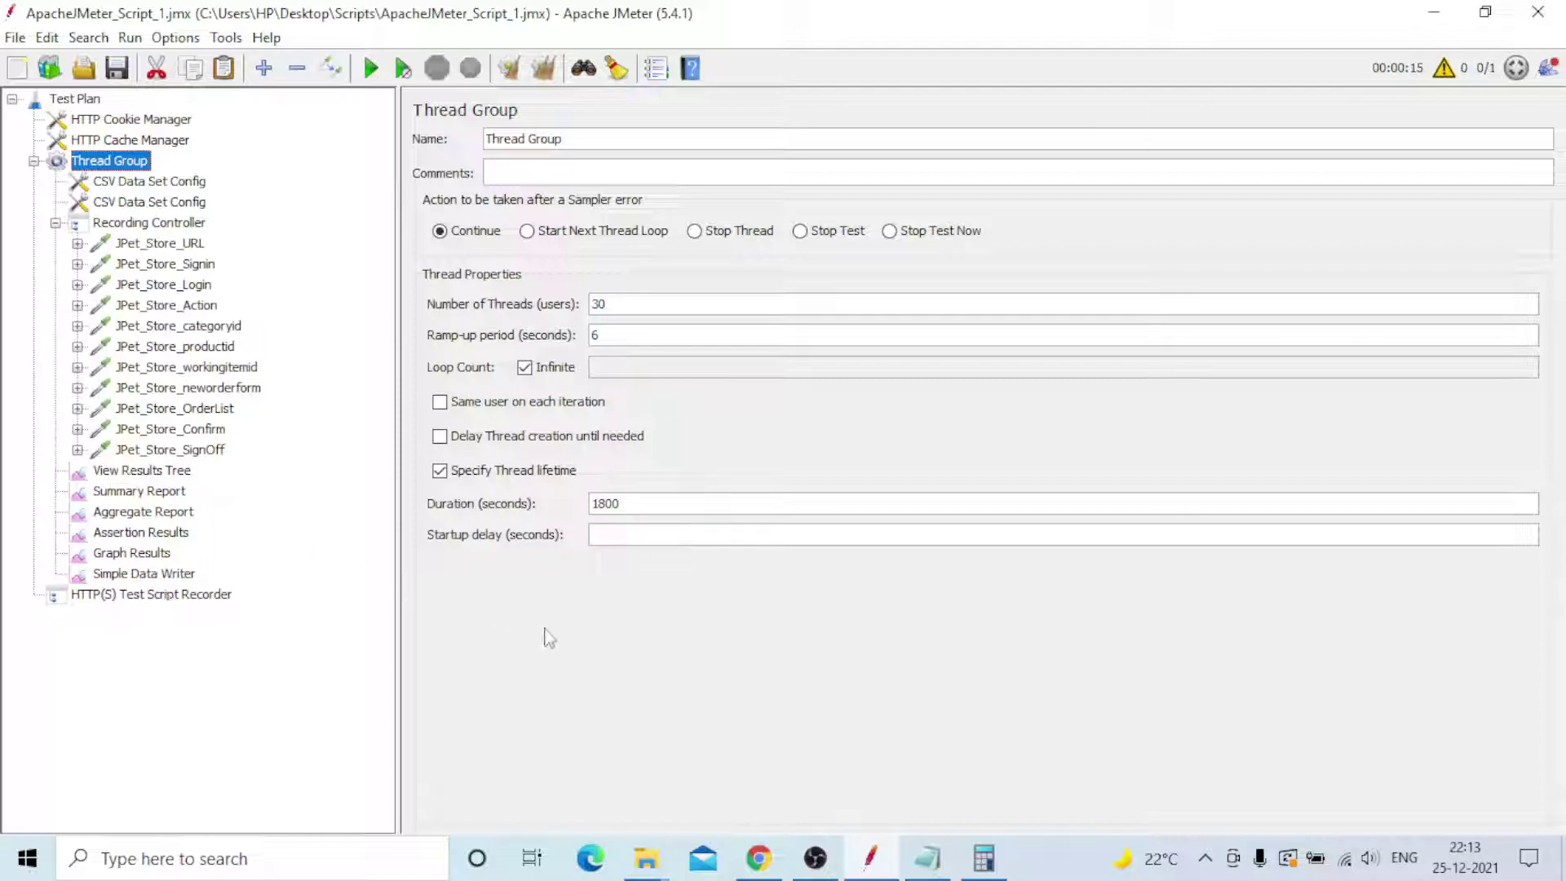
pyautogui.click(927, 865)
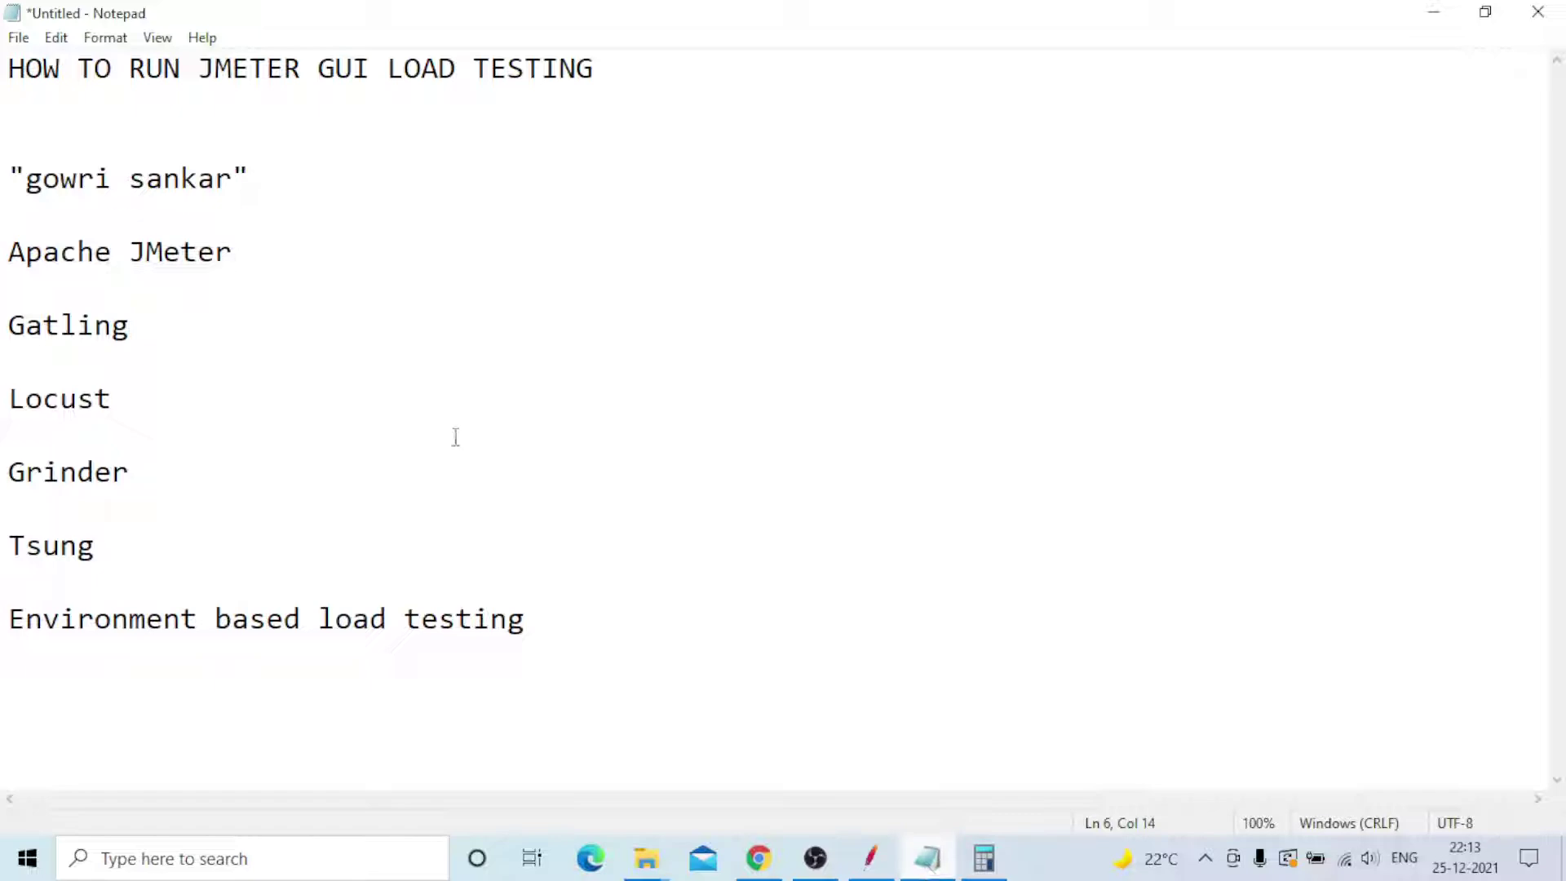
# - Add two blank lines below the Environment based load testing line
pyautogui.moveTo(531, 619); pyautogui.dragTo(731, 620)
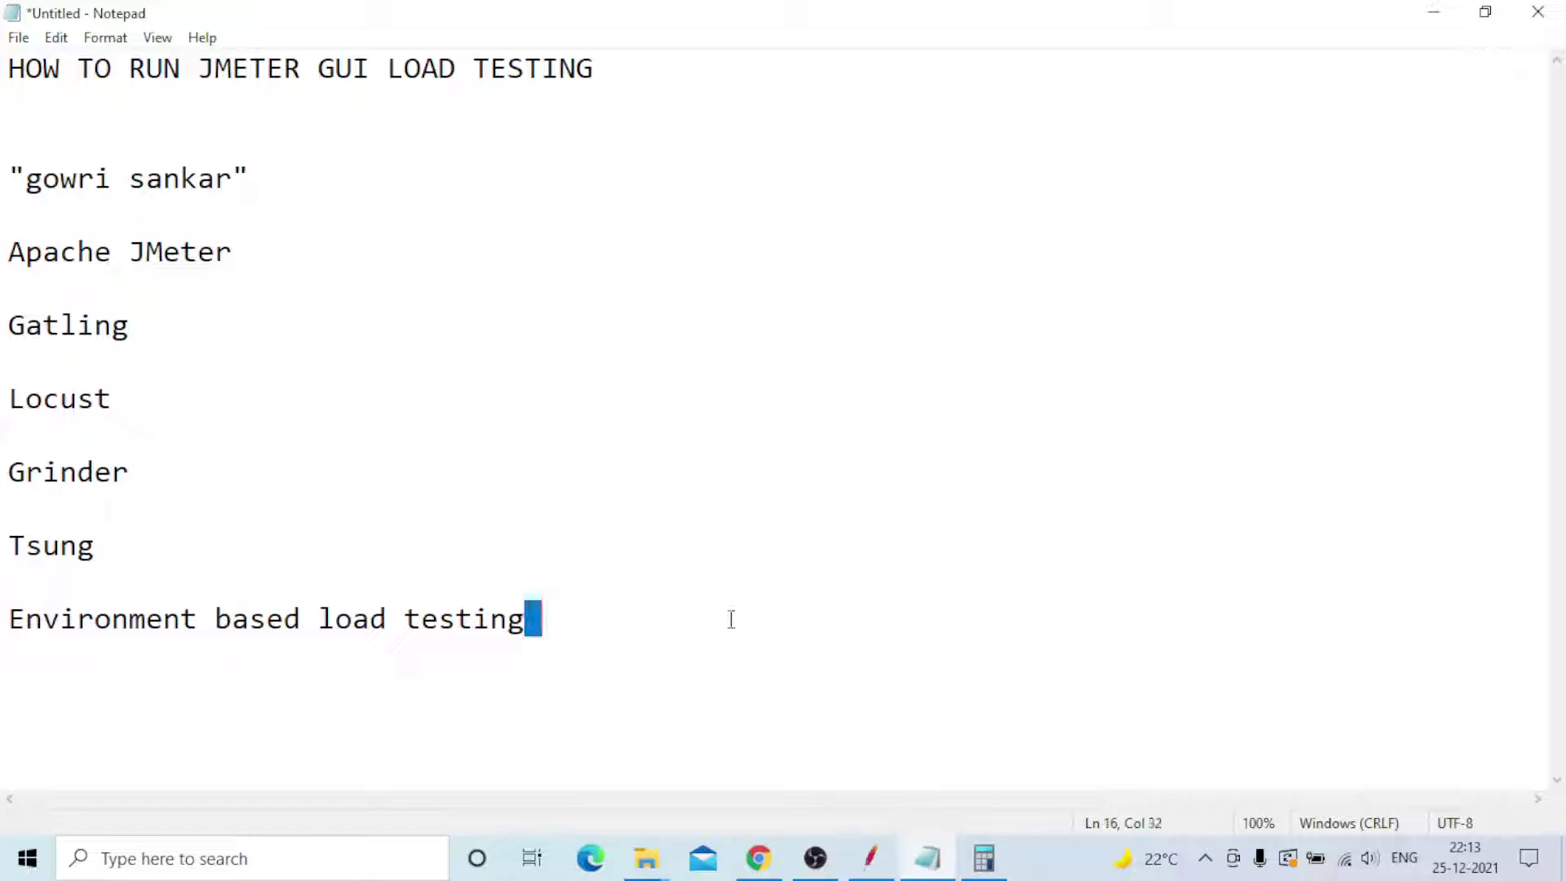
pyautogui.click(612, 621)
pyautogui.press('Return')
pyautogui.press('Return')
pyautogui.press('Return')
pyautogui.press('Return')
pyautogui.press('Return')
pyautogui.press('Return')
pyautogui.press('Return')
pyautogui.press('Return')
pyautogui.press('Return')
pyautogui.press('Return')
pyautogui.press('Return')
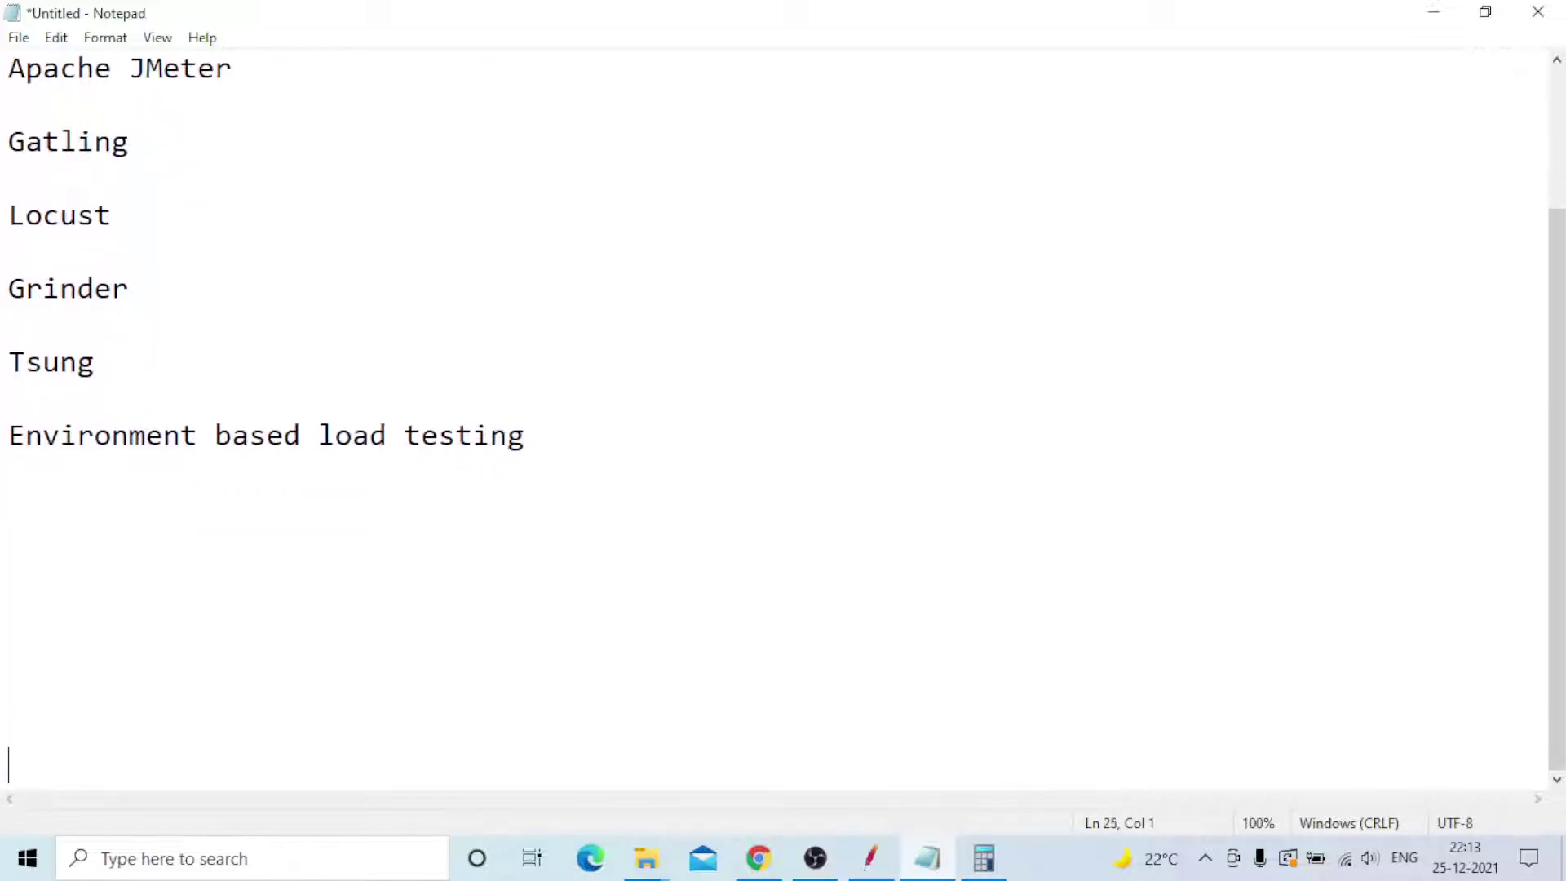
pyautogui.press('Return')
pyautogui.press('Return')
pyautogui.press('Return')
pyautogui.press('Return')
pyautogui.press('Return')
pyautogui.press('Return')
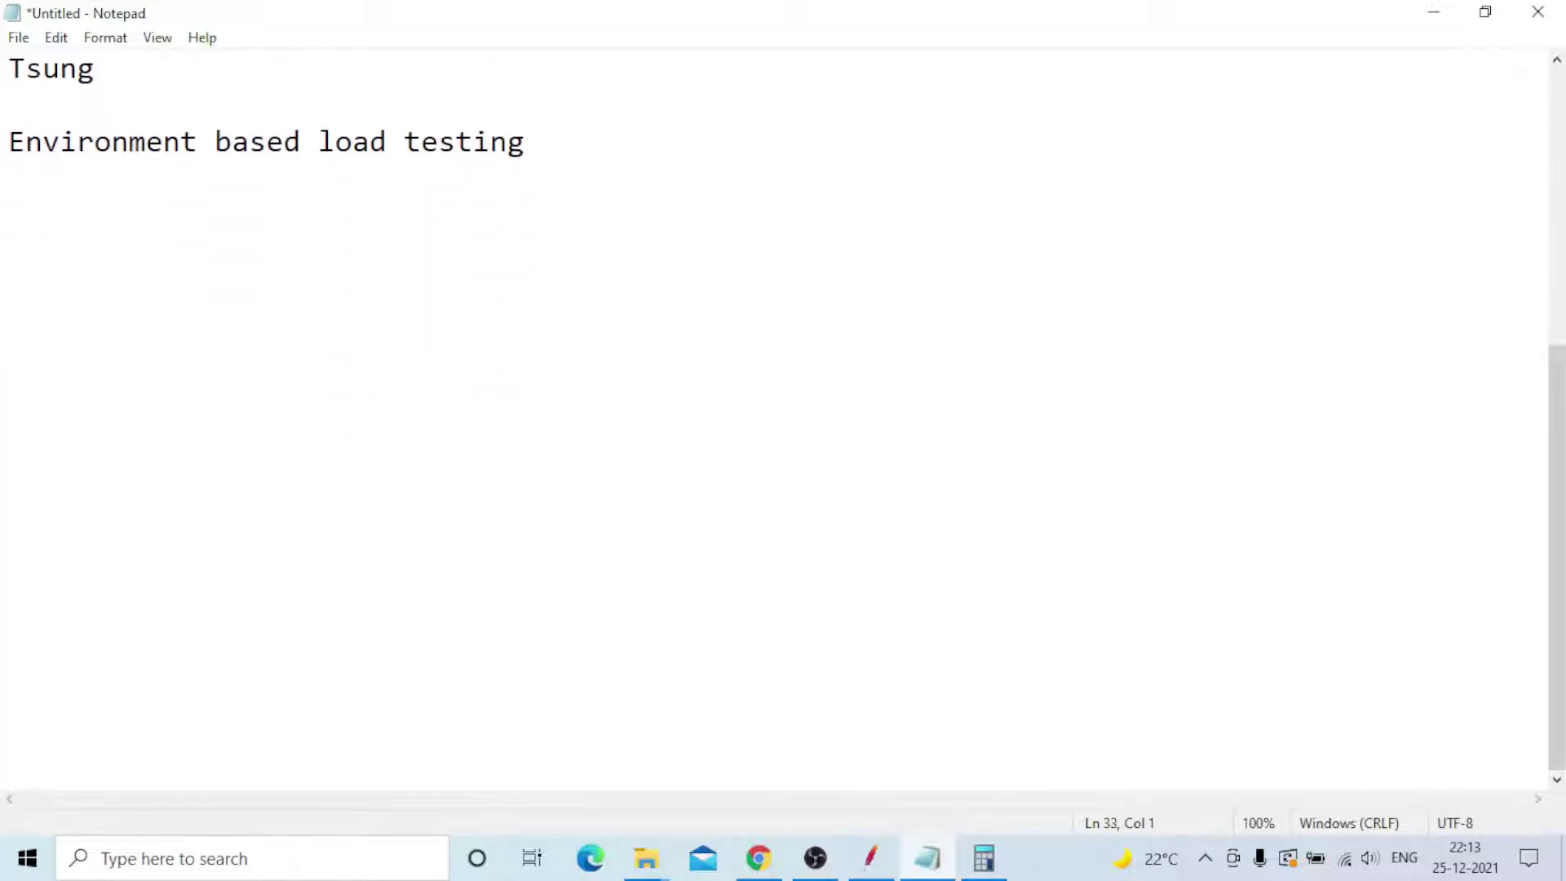
# - Insert an 'Agile Methodology' line above the Environment based load testing heading
pyautogui.click(25, 204)
pyautogui.press('Up')
pyautogui.press('Up')
pyautogui.press('Return')
pyautogui.write('Agile ')
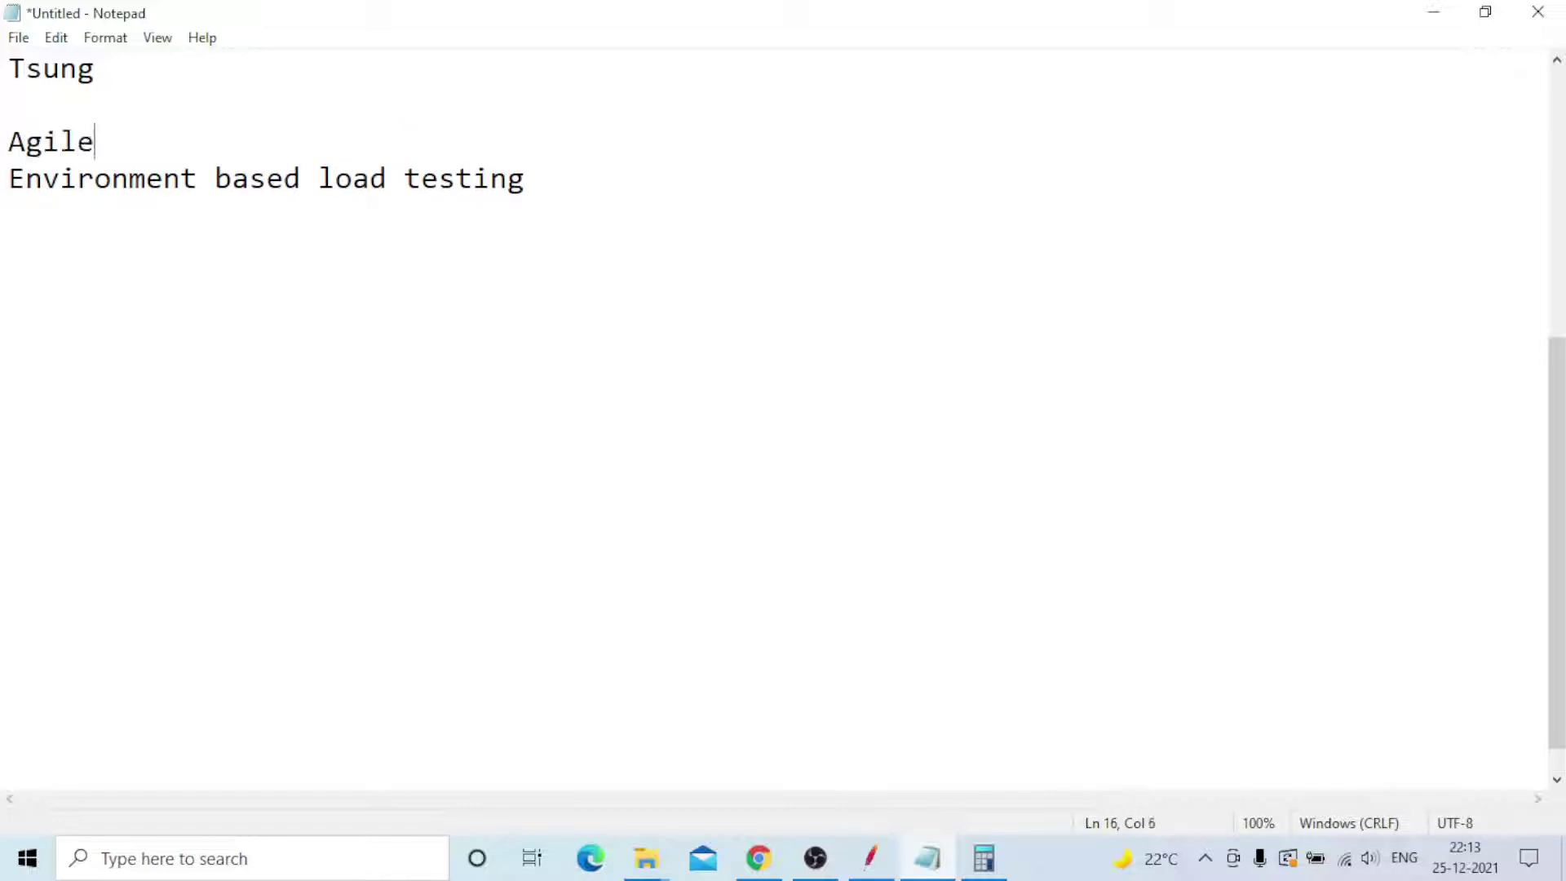
pyautogui.write('Methodology')
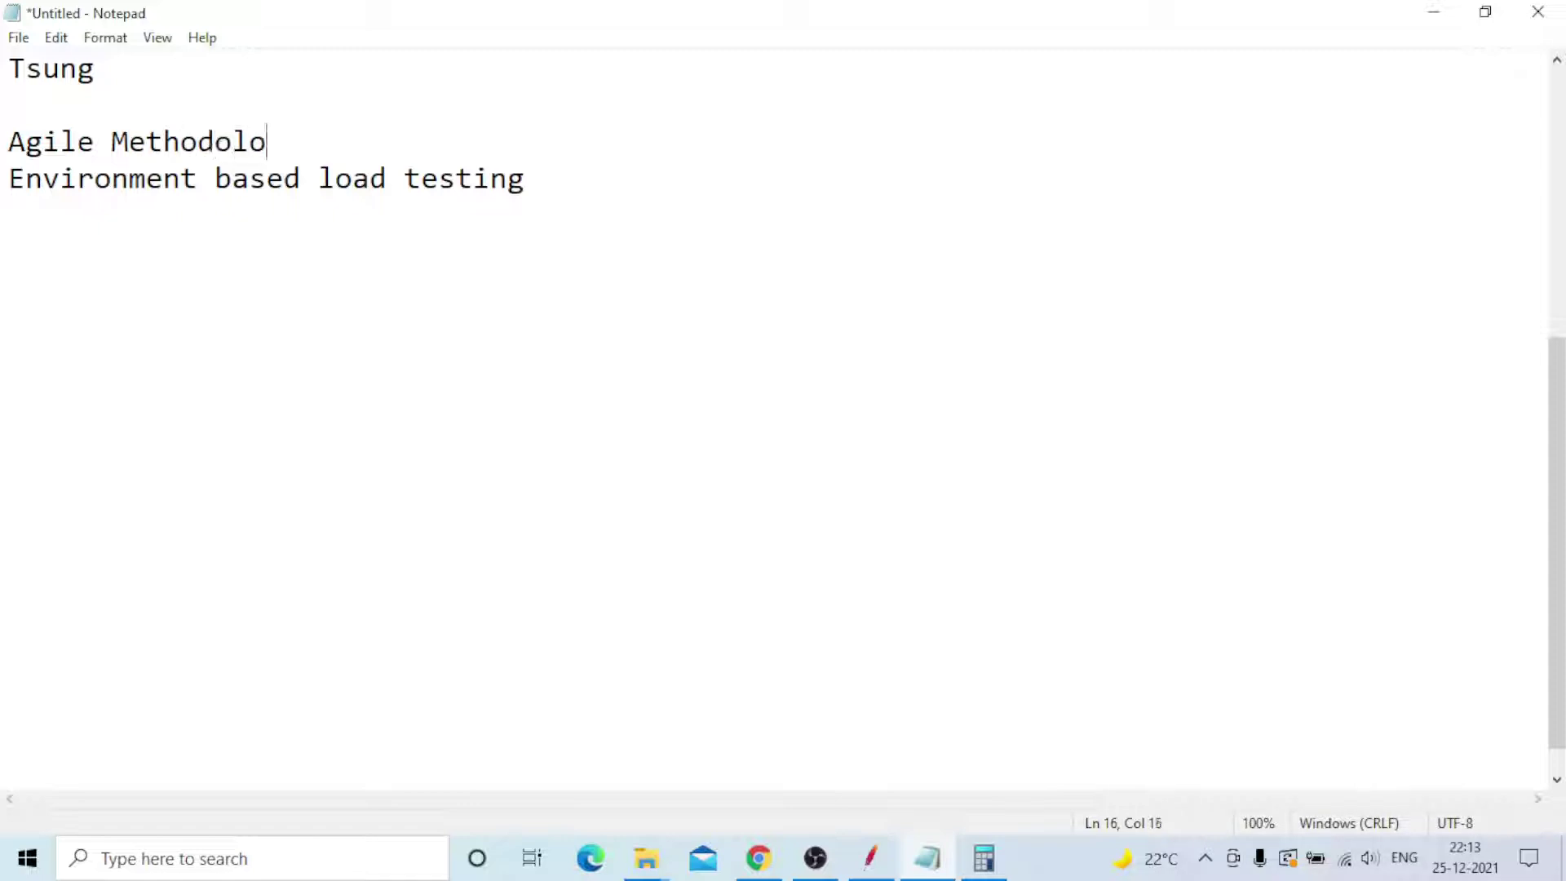
pyautogui.press('Return')
pyautogui.press('Return')
pyautogui.press('Return')
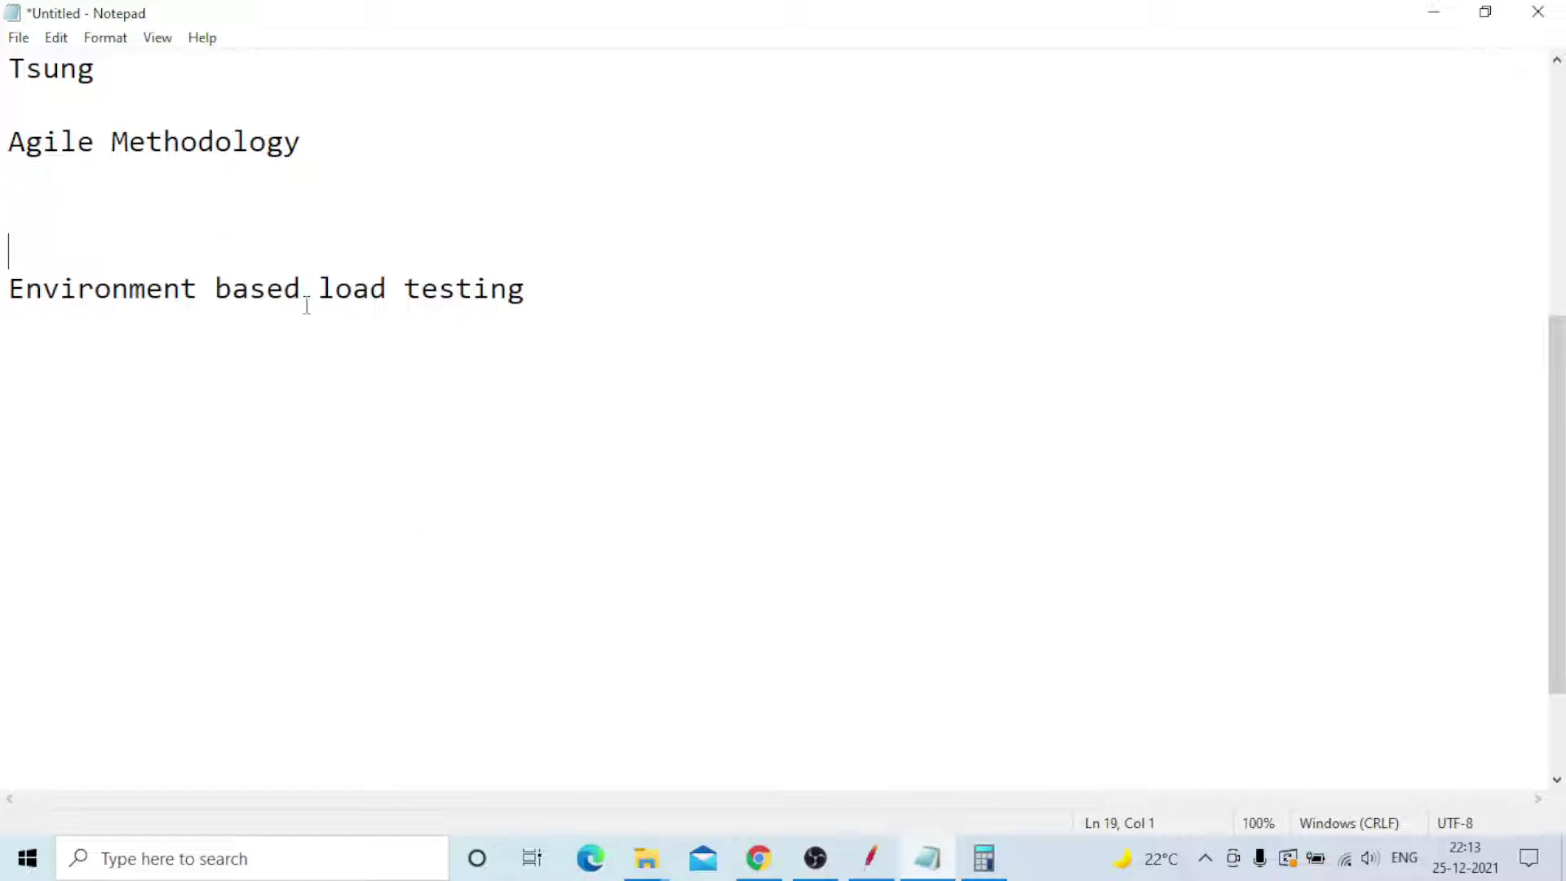
pyautogui.press('BackSpace')
# - Put the cursor on the empty line below the Environment based load testing heading
pyautogui.click(76, 313)
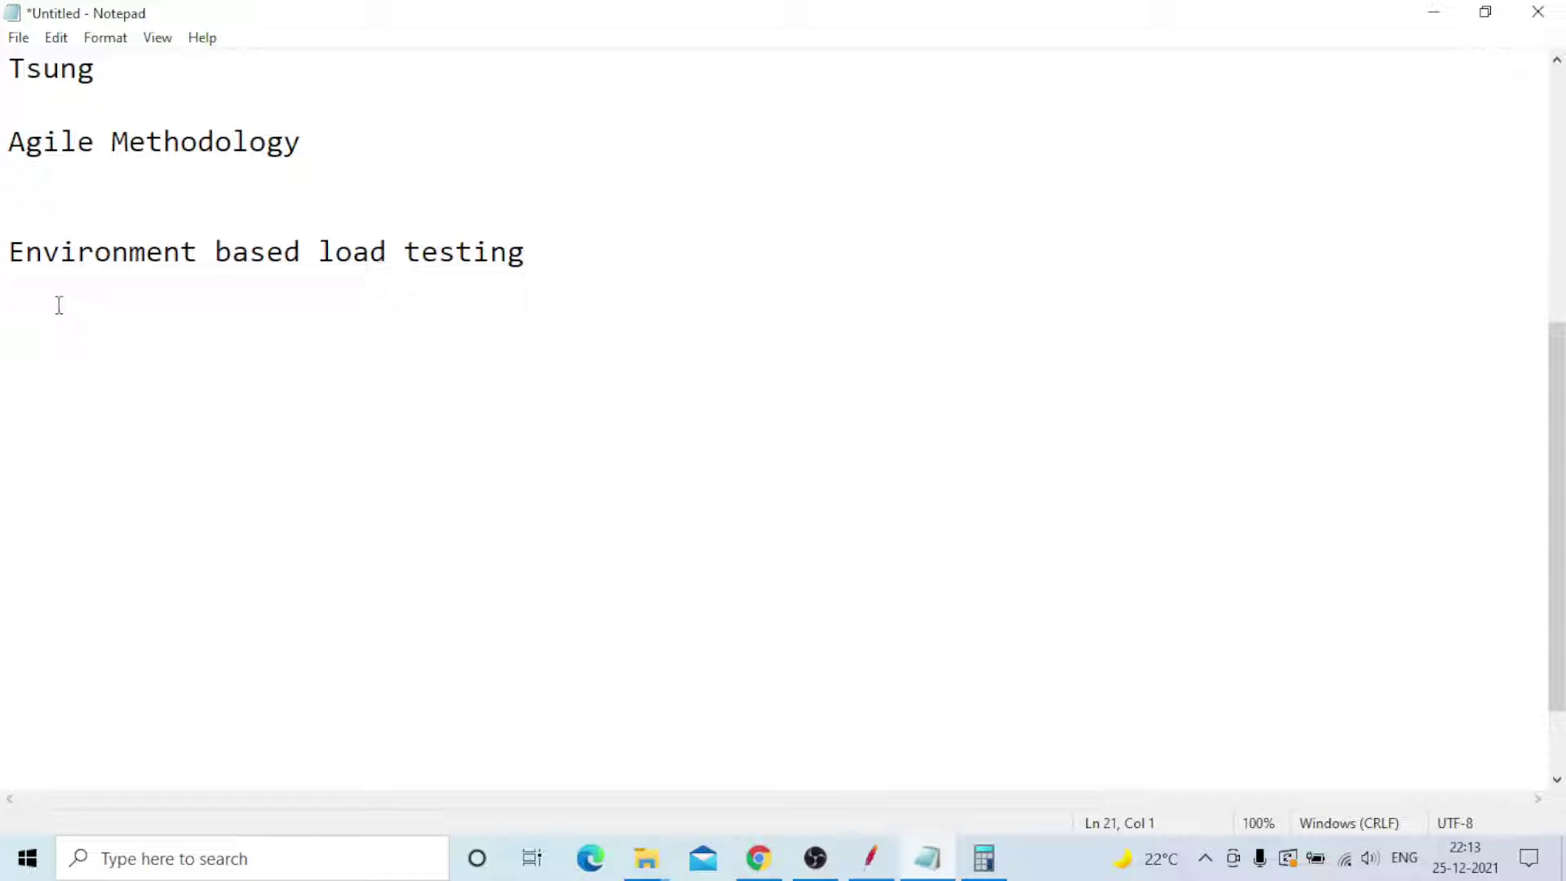
pyautogui.moveTo(9, 145); pyautogui.dragTo(311, 137)
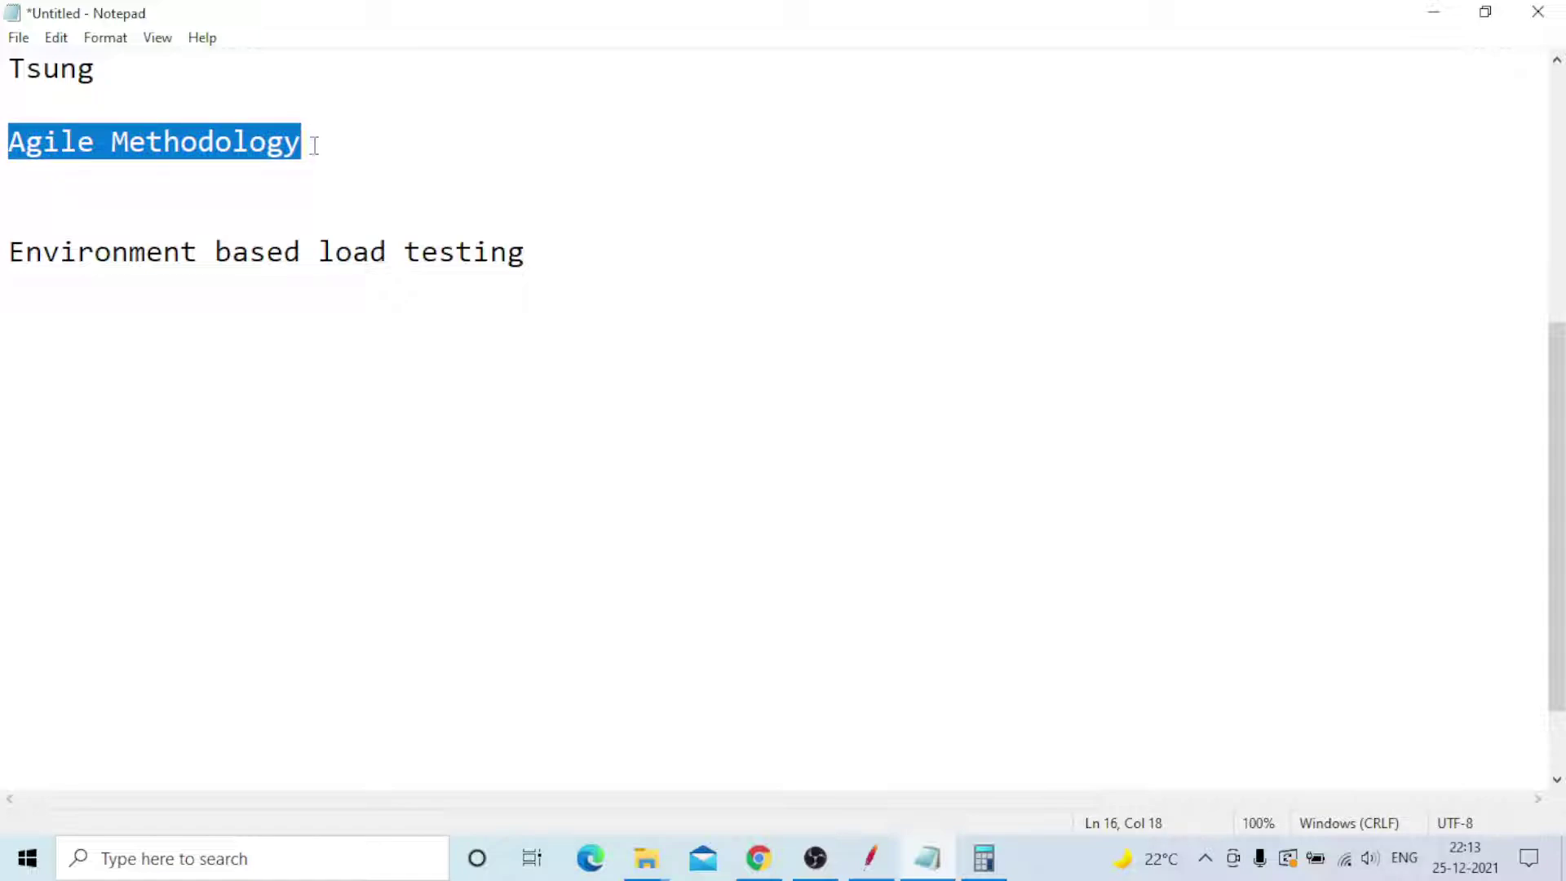
pyautogui.click(313, 145)
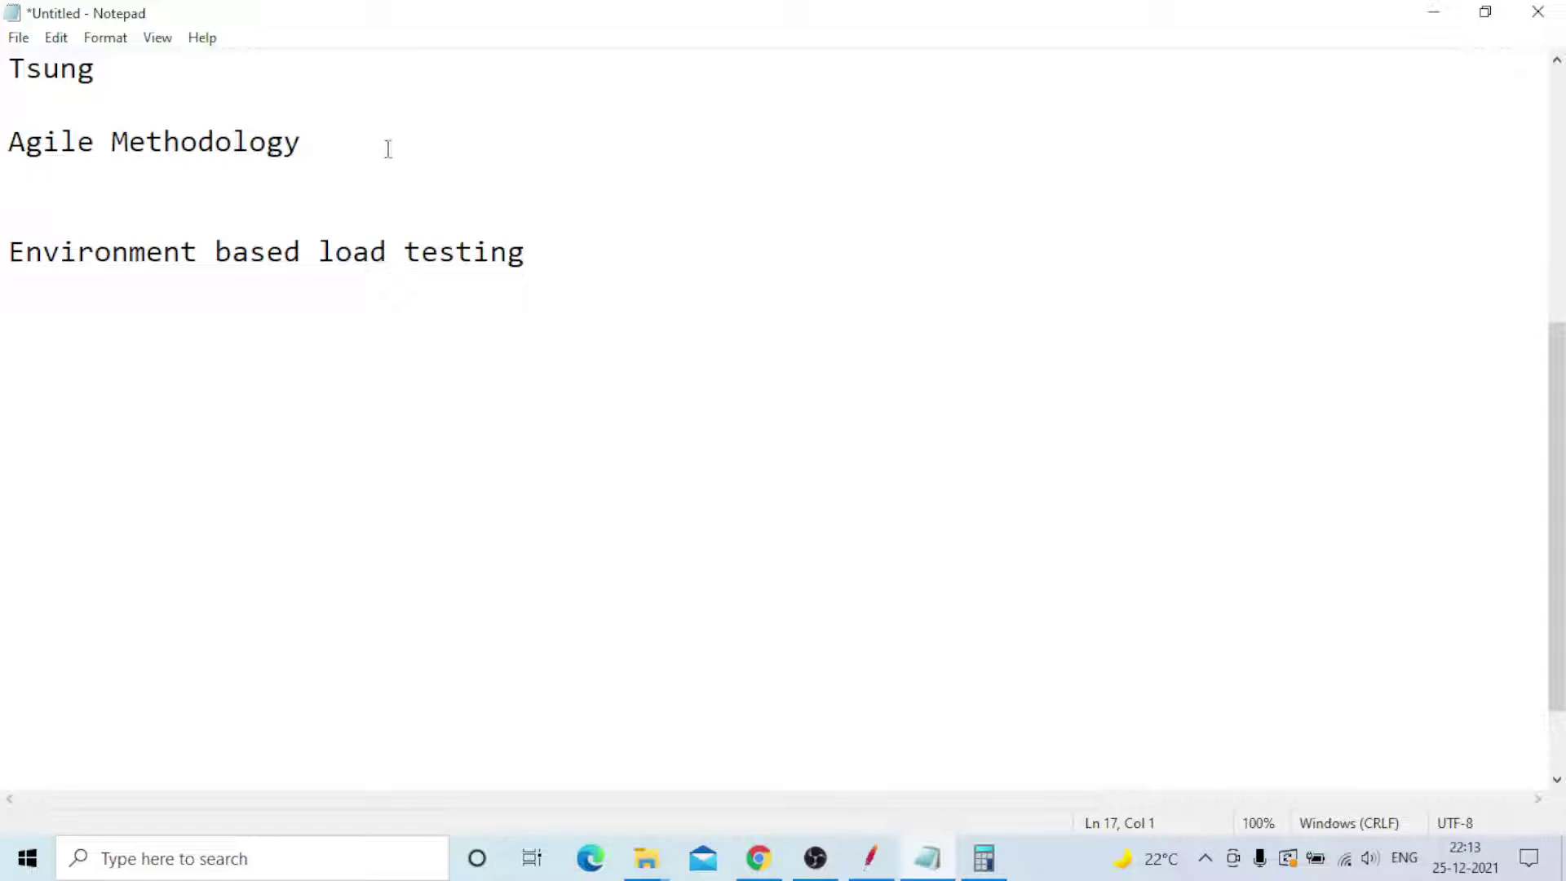
pyautogui.click(56, 308)
# - Type the list 1.LOW DEV ENV, 2.DEV, 3.TEST, 4.QA, 5.PRE-PROD, 6.PRODUCTION, one per line
pyautogui.write('1.LOW DEV ENV')
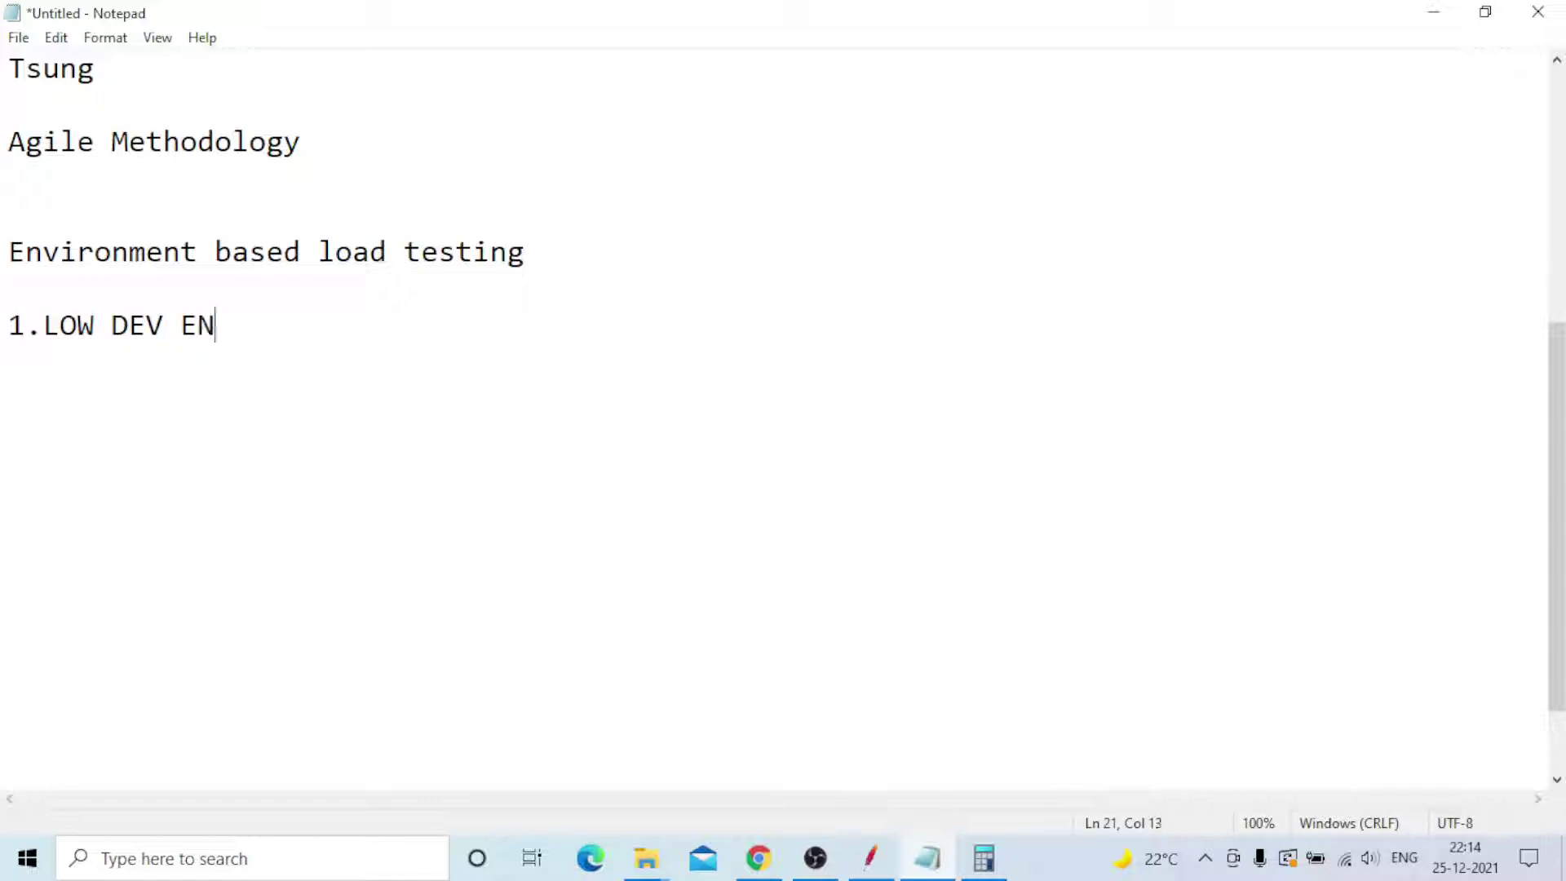
pyautogui.press('Return')
pyautogui.press('Return')
pyautogui.write('2.DEV')
pyautogui.press('Return')
pyautogui.press('Return')
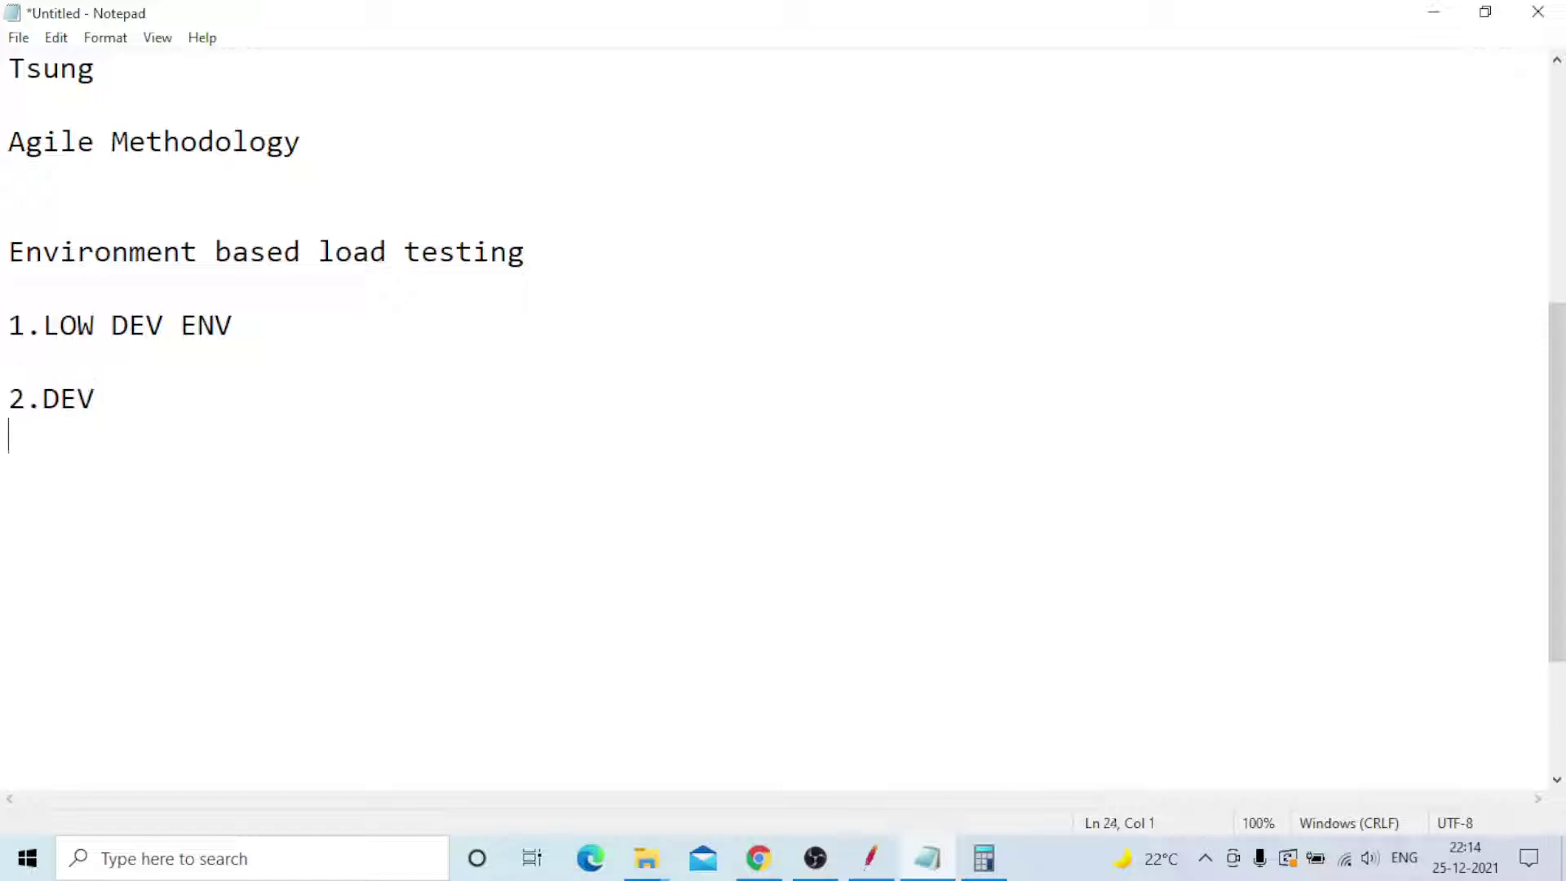
pyautogui.write('3.TEST')
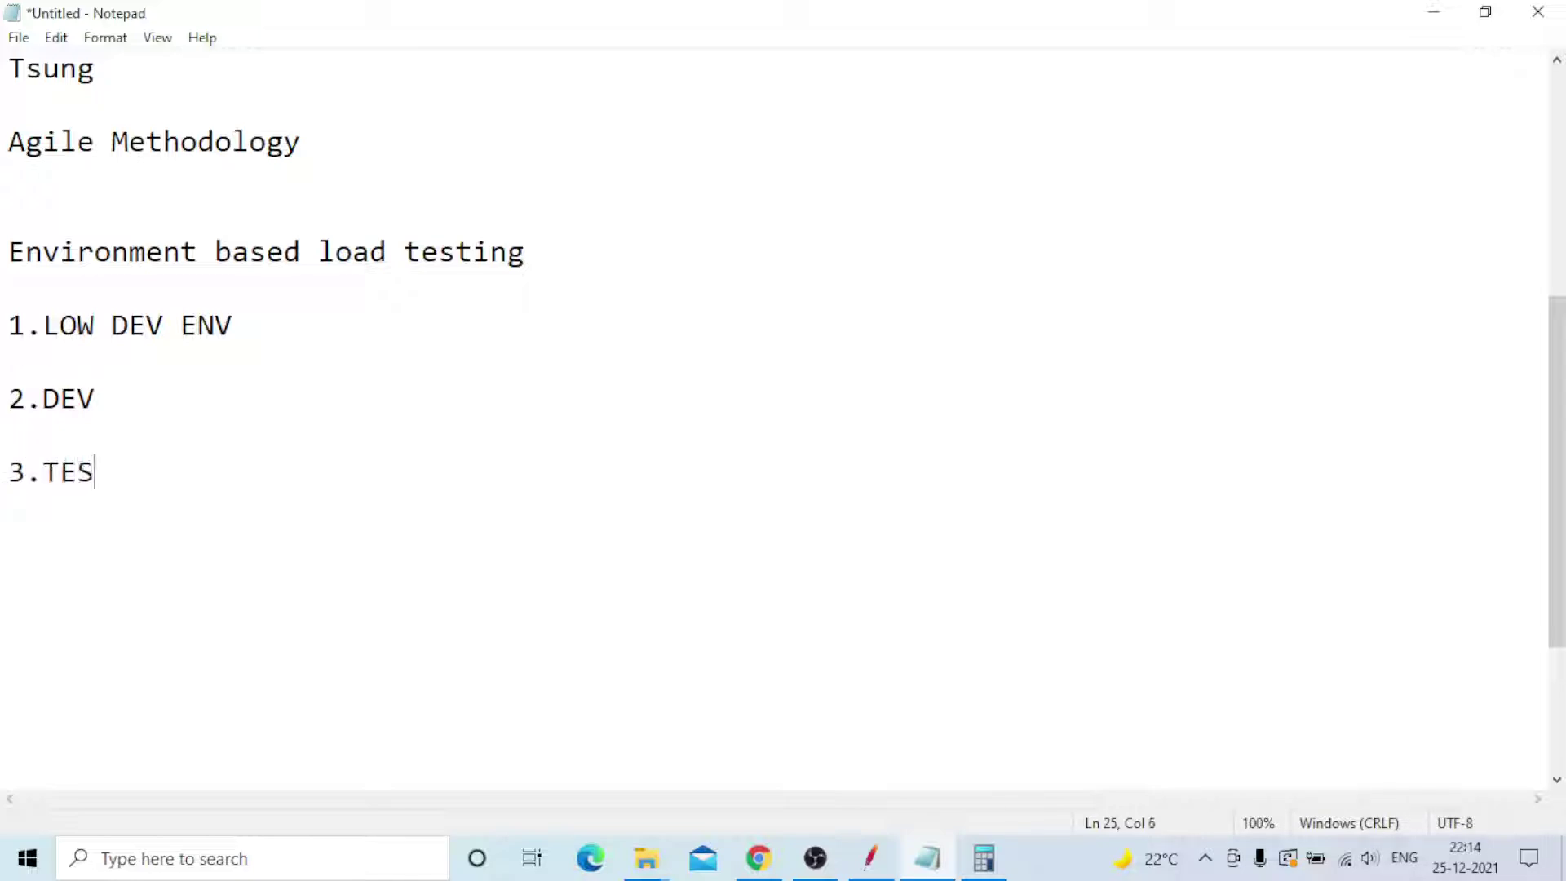
pyautogui.press('Return')
pyautogui.press('Return')
pyautogui.write('4.QA')
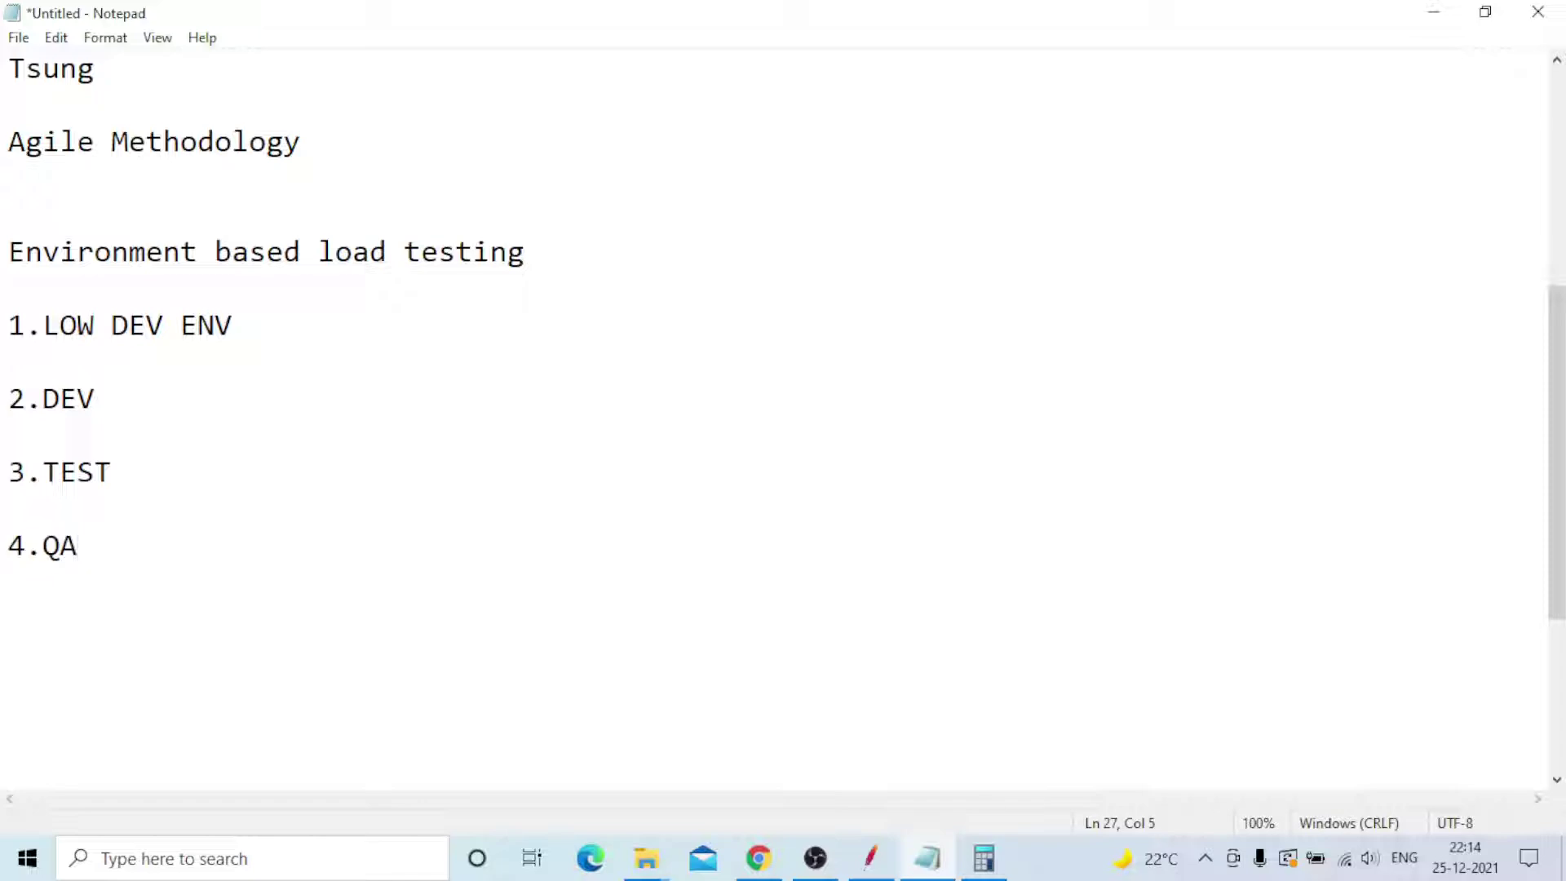
pyautogui.press('Return')
pyautogui.press('Return')
pyautogui.write('5.PRE')
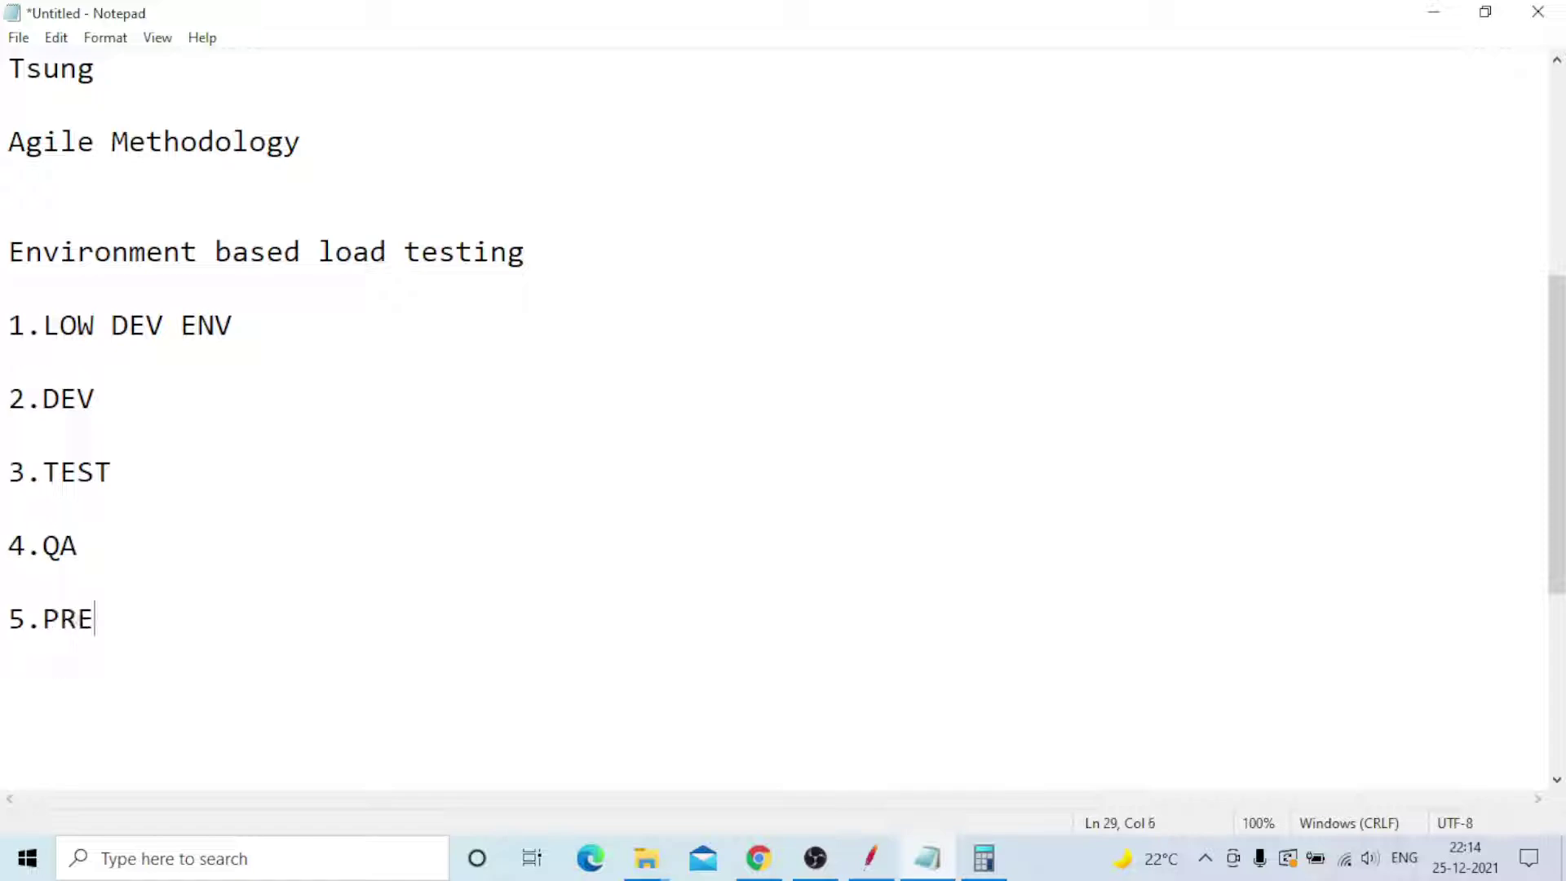
pyautogui.write('-PROD')
pyautogui.press('Return')
pyautogui.press('Return')
pyautogui.write('6.PRODUCTION')
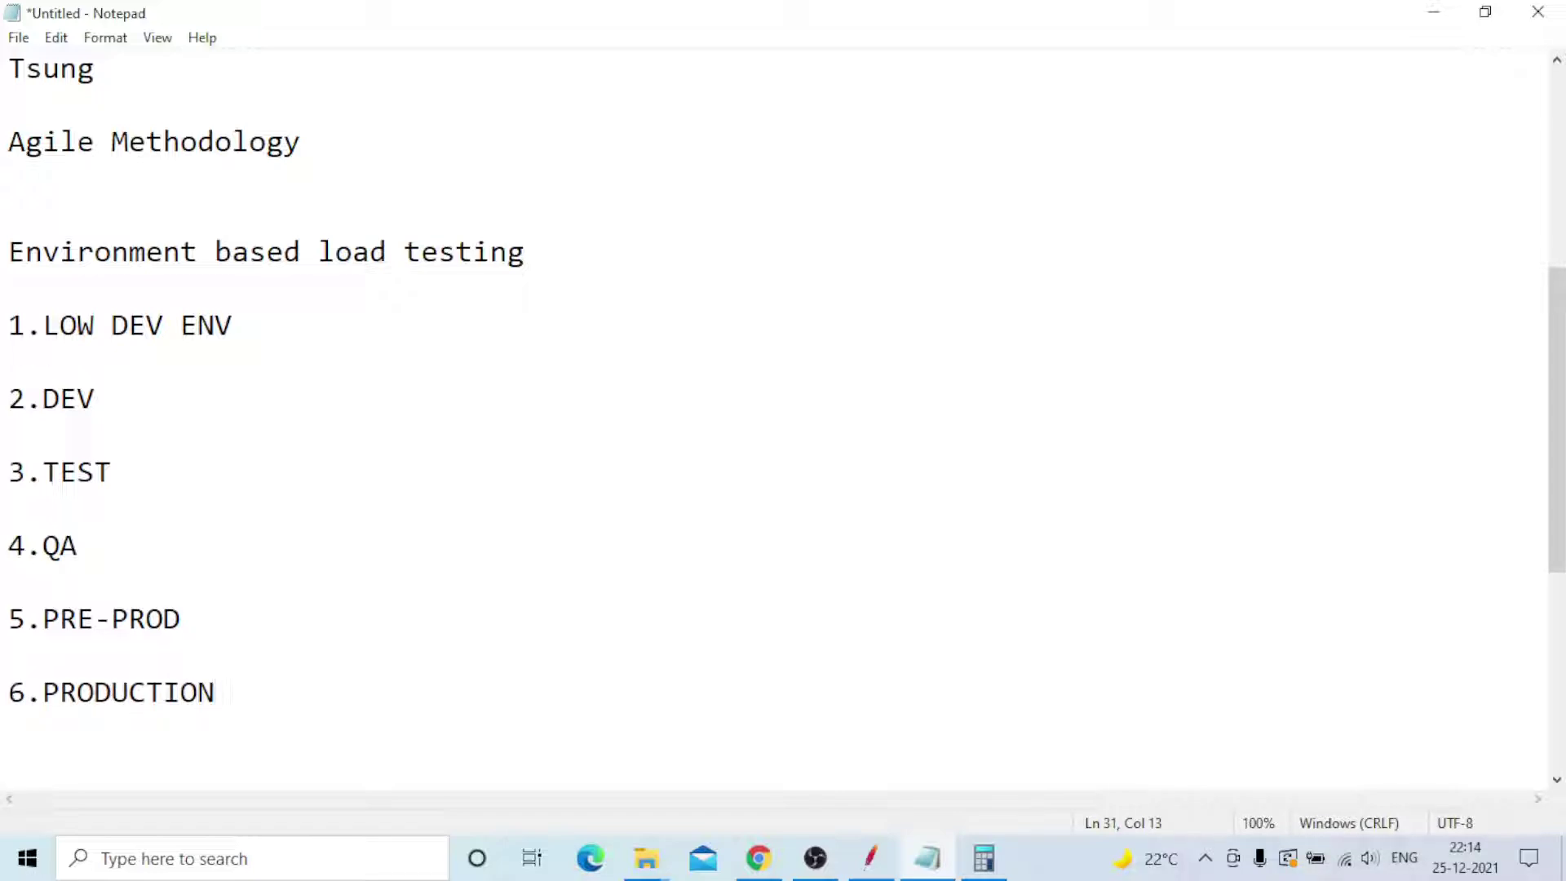
pyautogui.press('Return')
pyautogui.press('Return')
pyautogui.moveTo(244, 324); pyautogui.dragTo(50, 305)
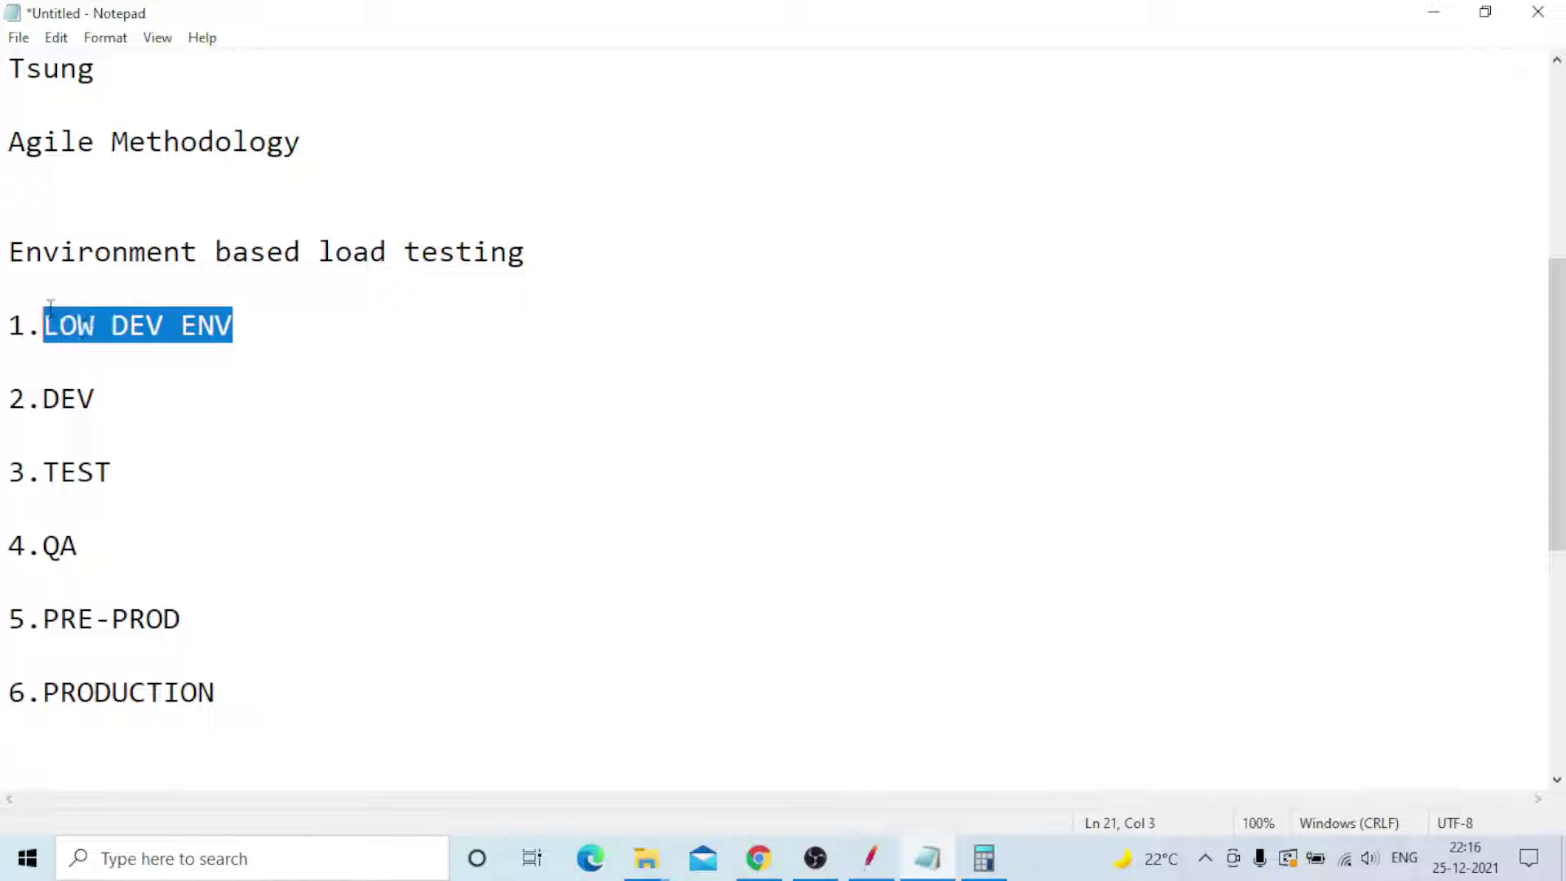
pyautogui.click(101, 398)
pyautogui.moveTo(107, 398); pyautogui.dragTo(43, 398)
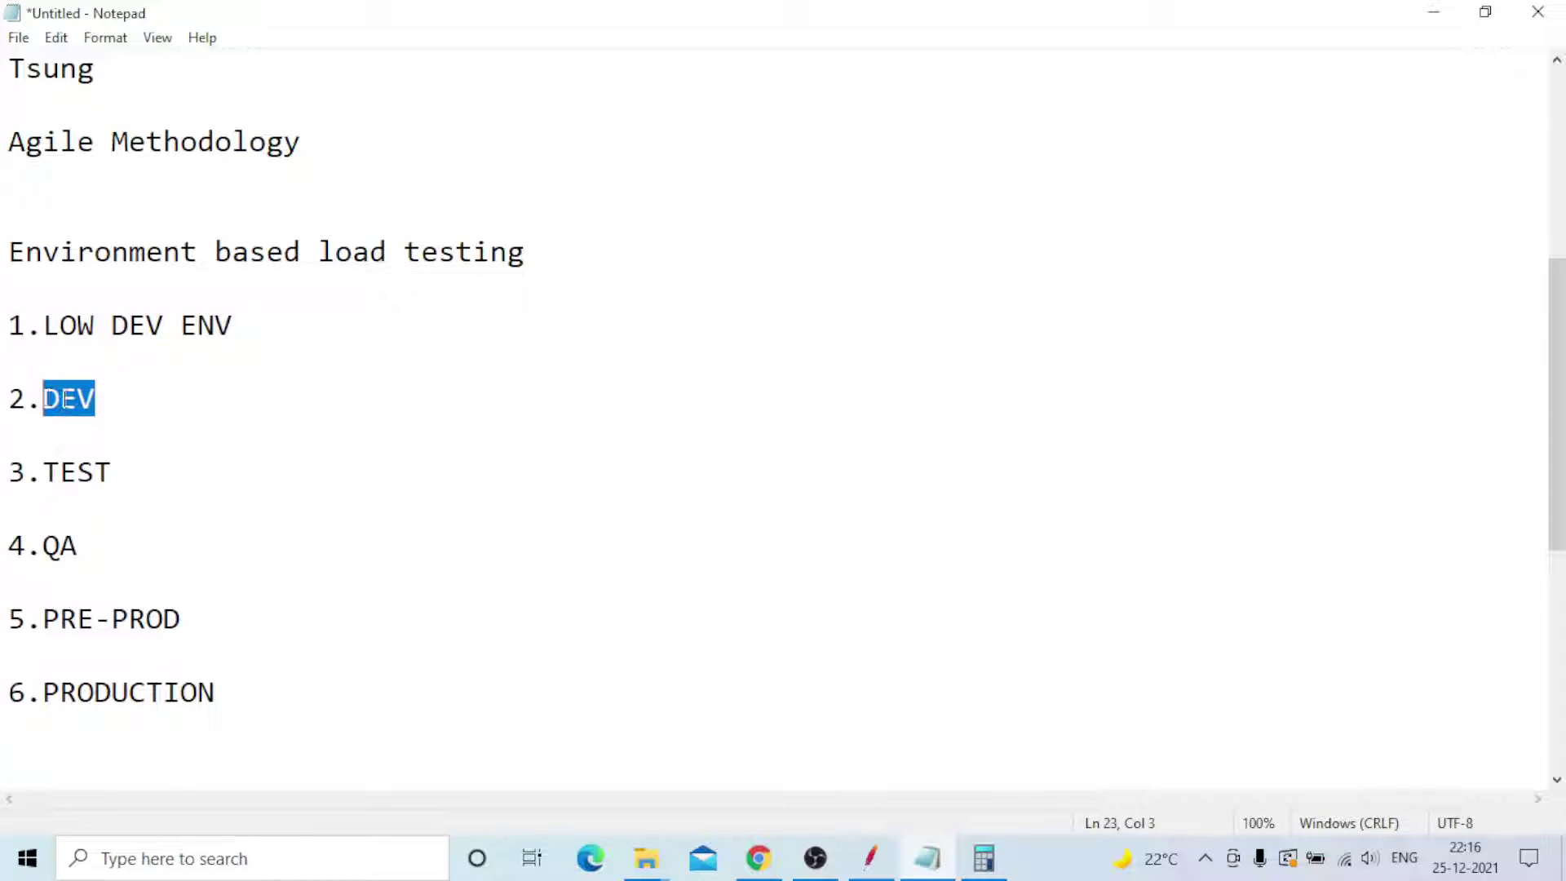
pyautogui.click(114, 397)
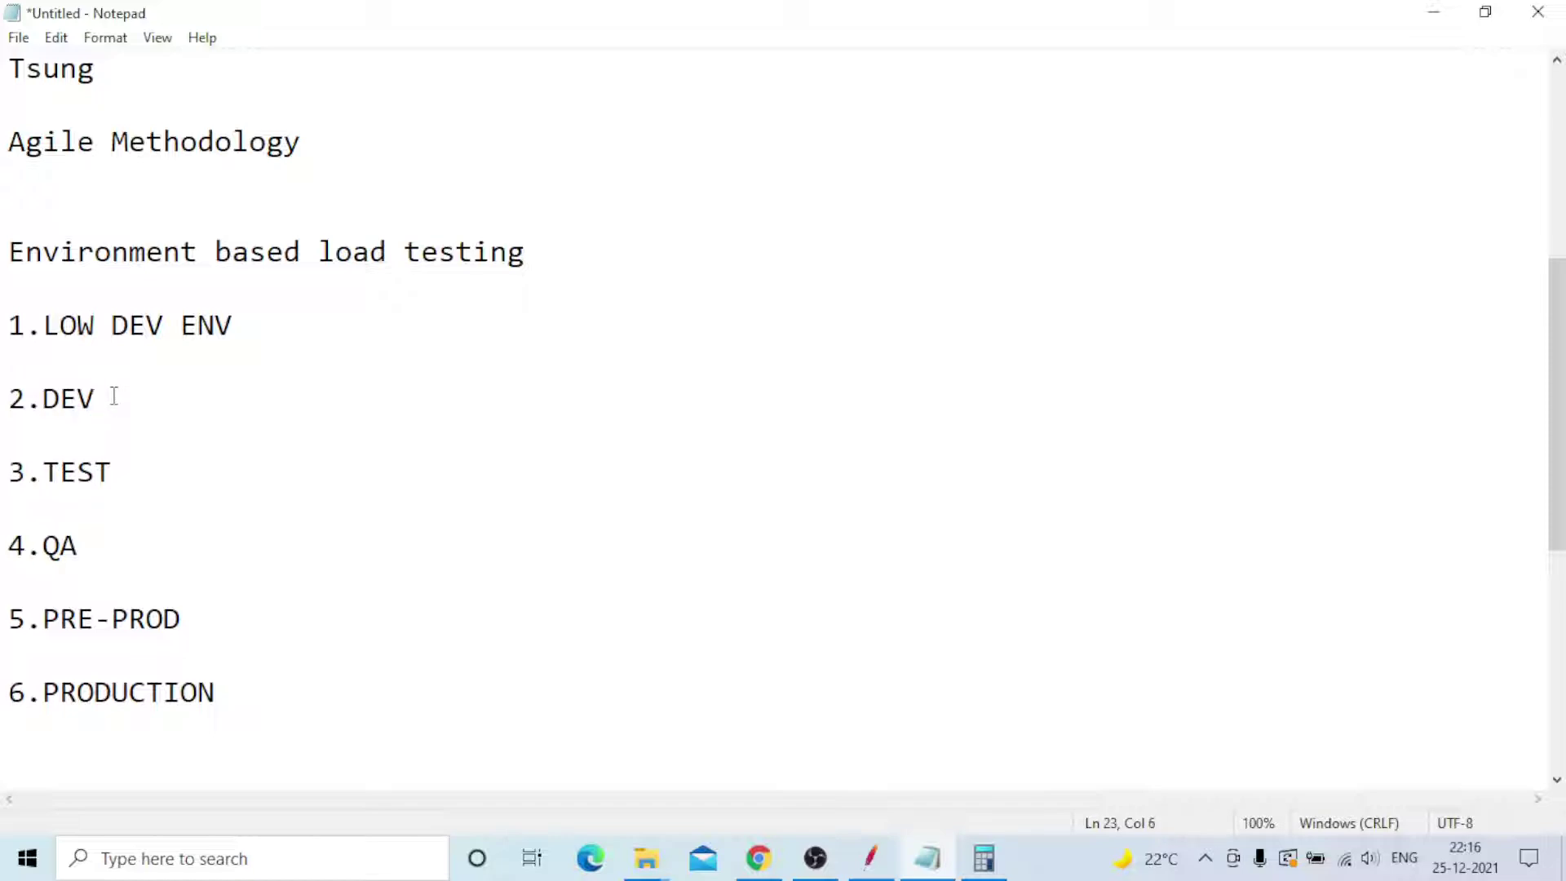
pyautogui.moveTo(99, 397); pyautogui.dragTo(43, 398)
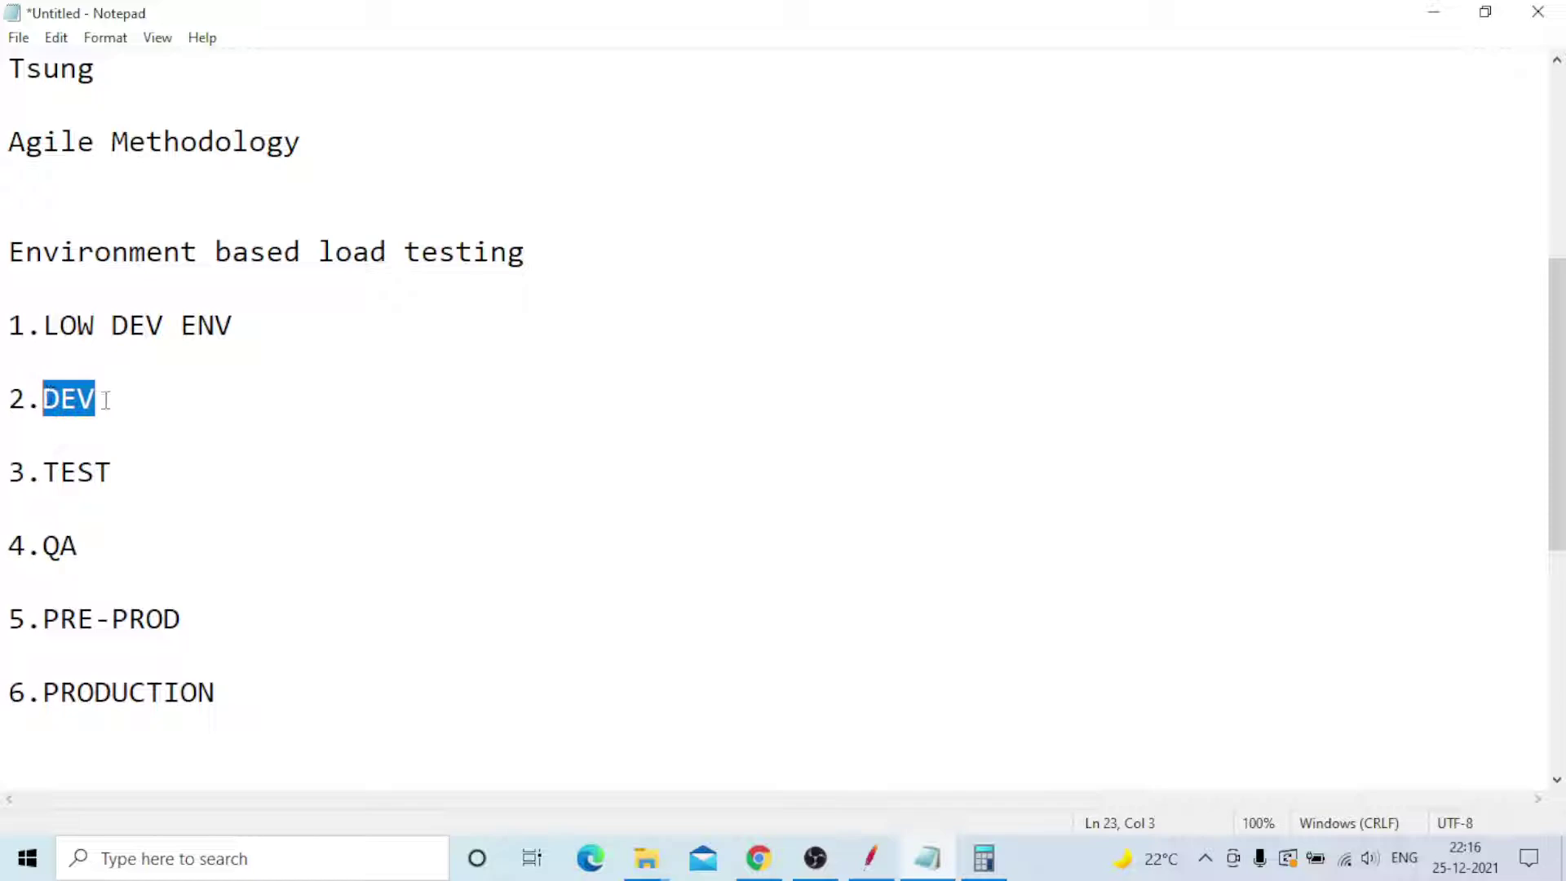
pyautogui.click(108, 400)
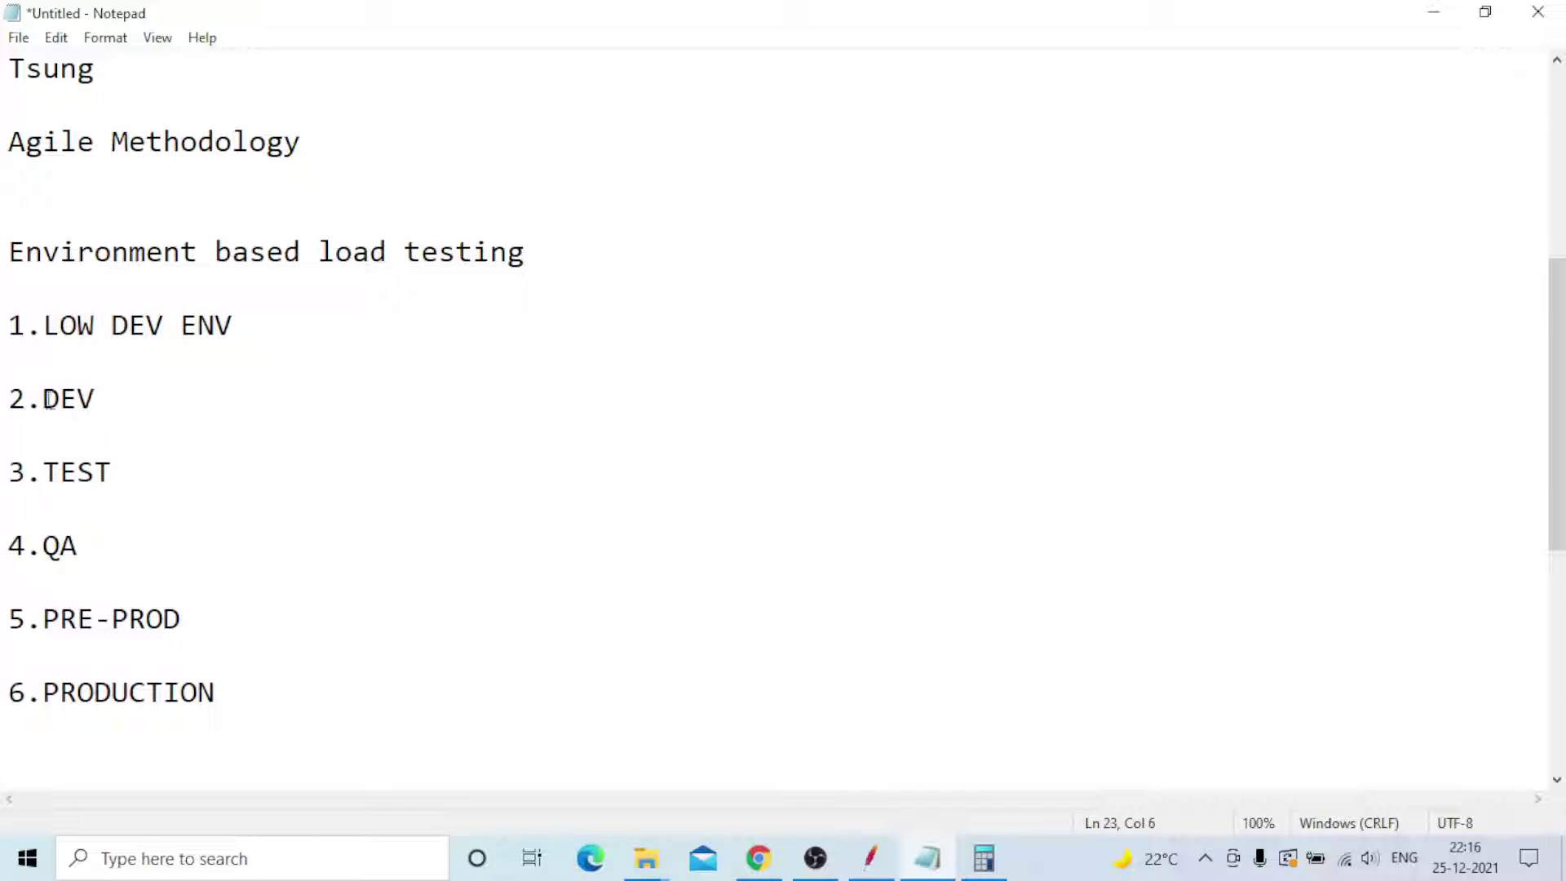
pyautogui.moveTo(42, 398); pyautogui.dragTo(96, 398)
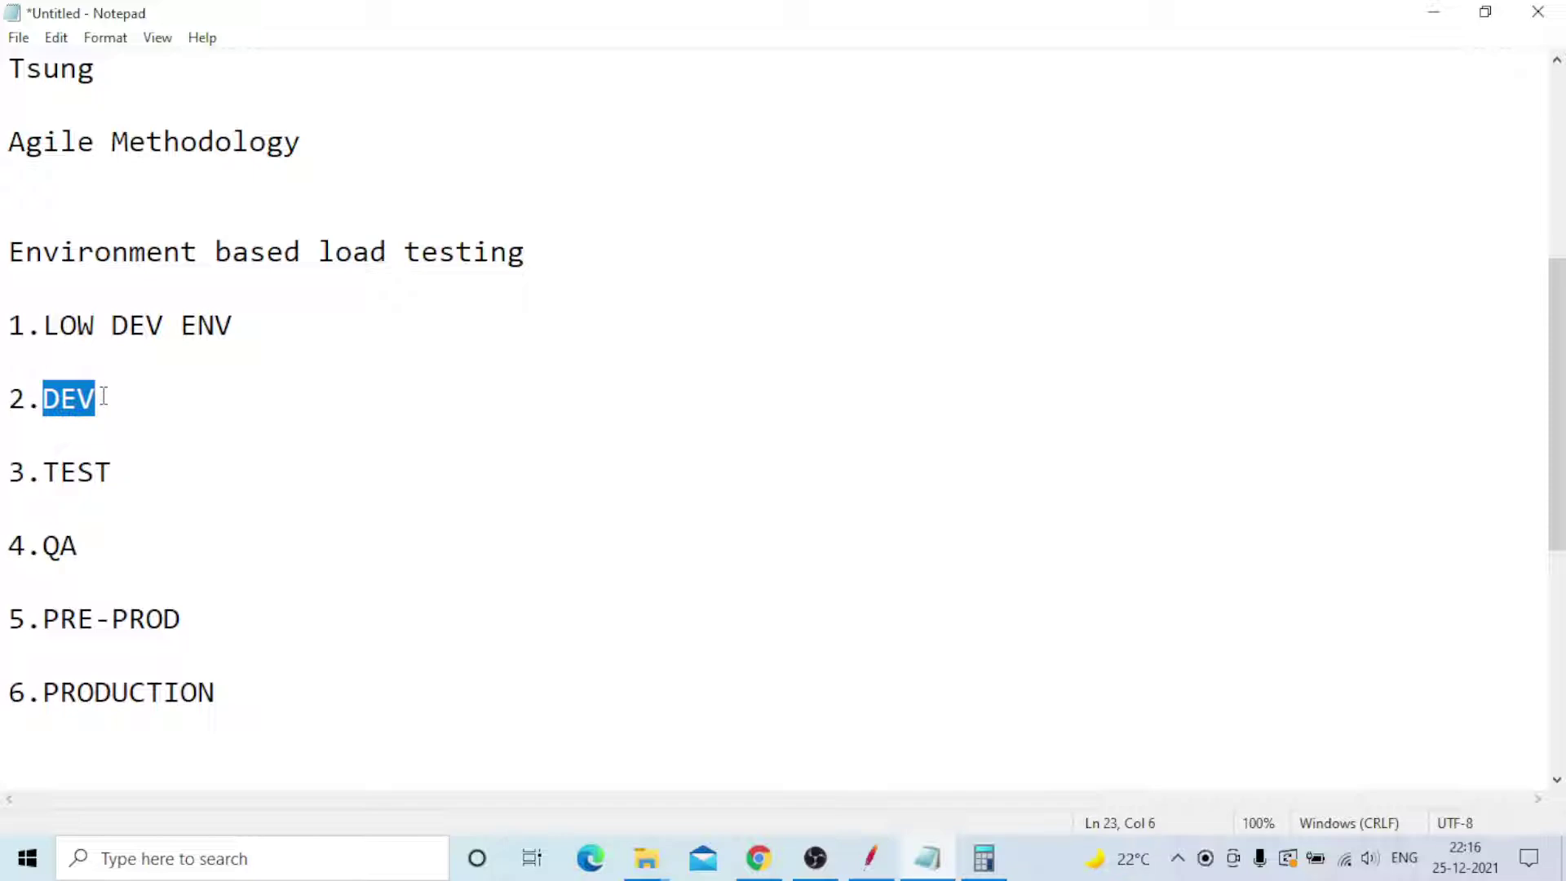
pyautogui.click(105, 396)
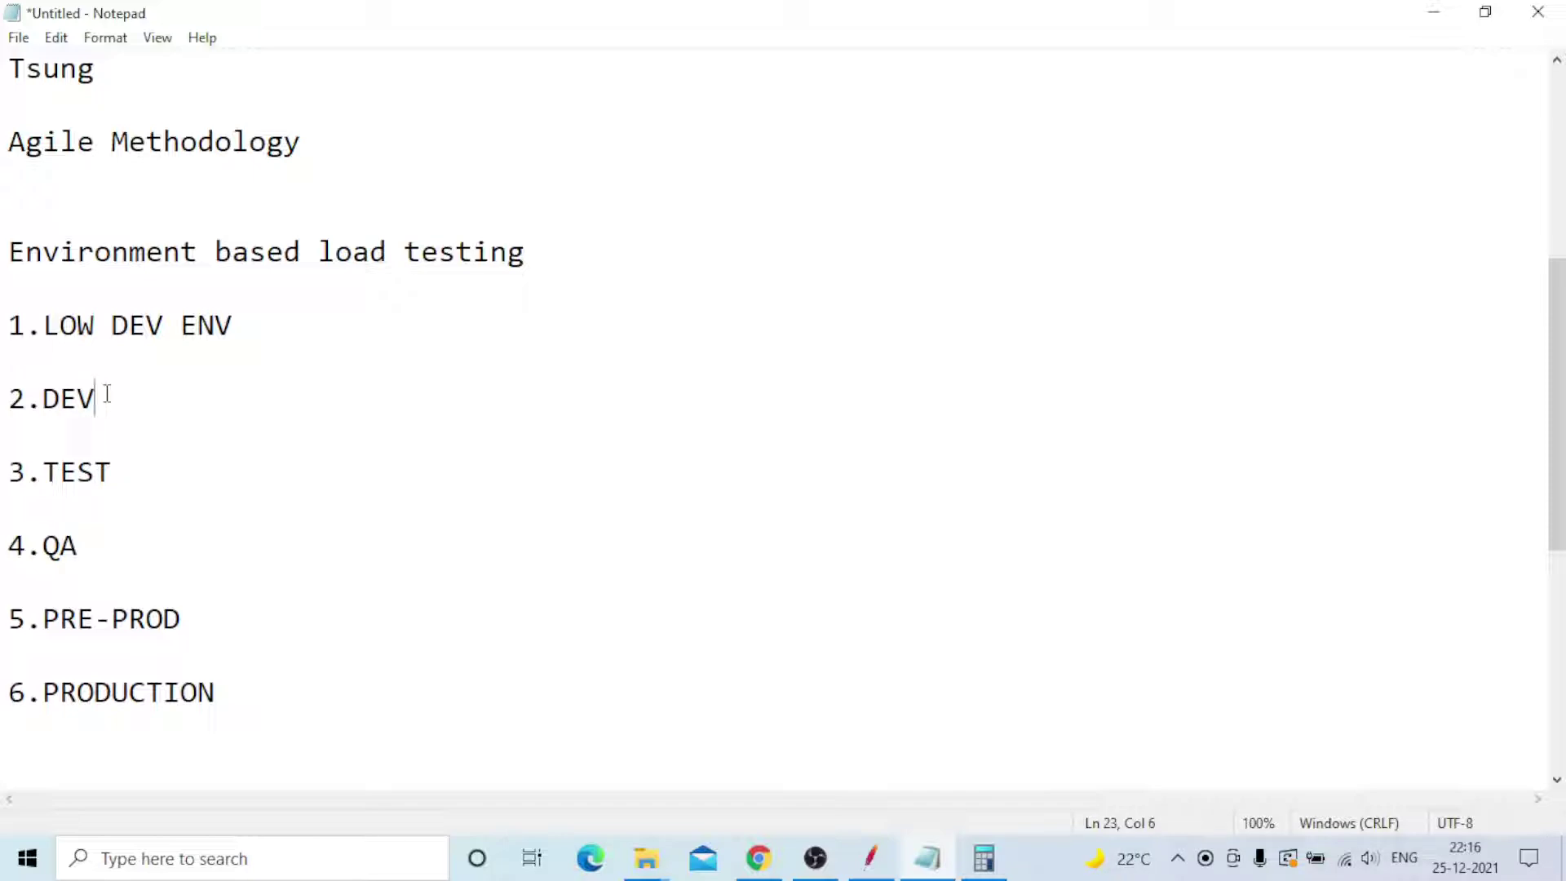
pyautogui.click(117, 469)
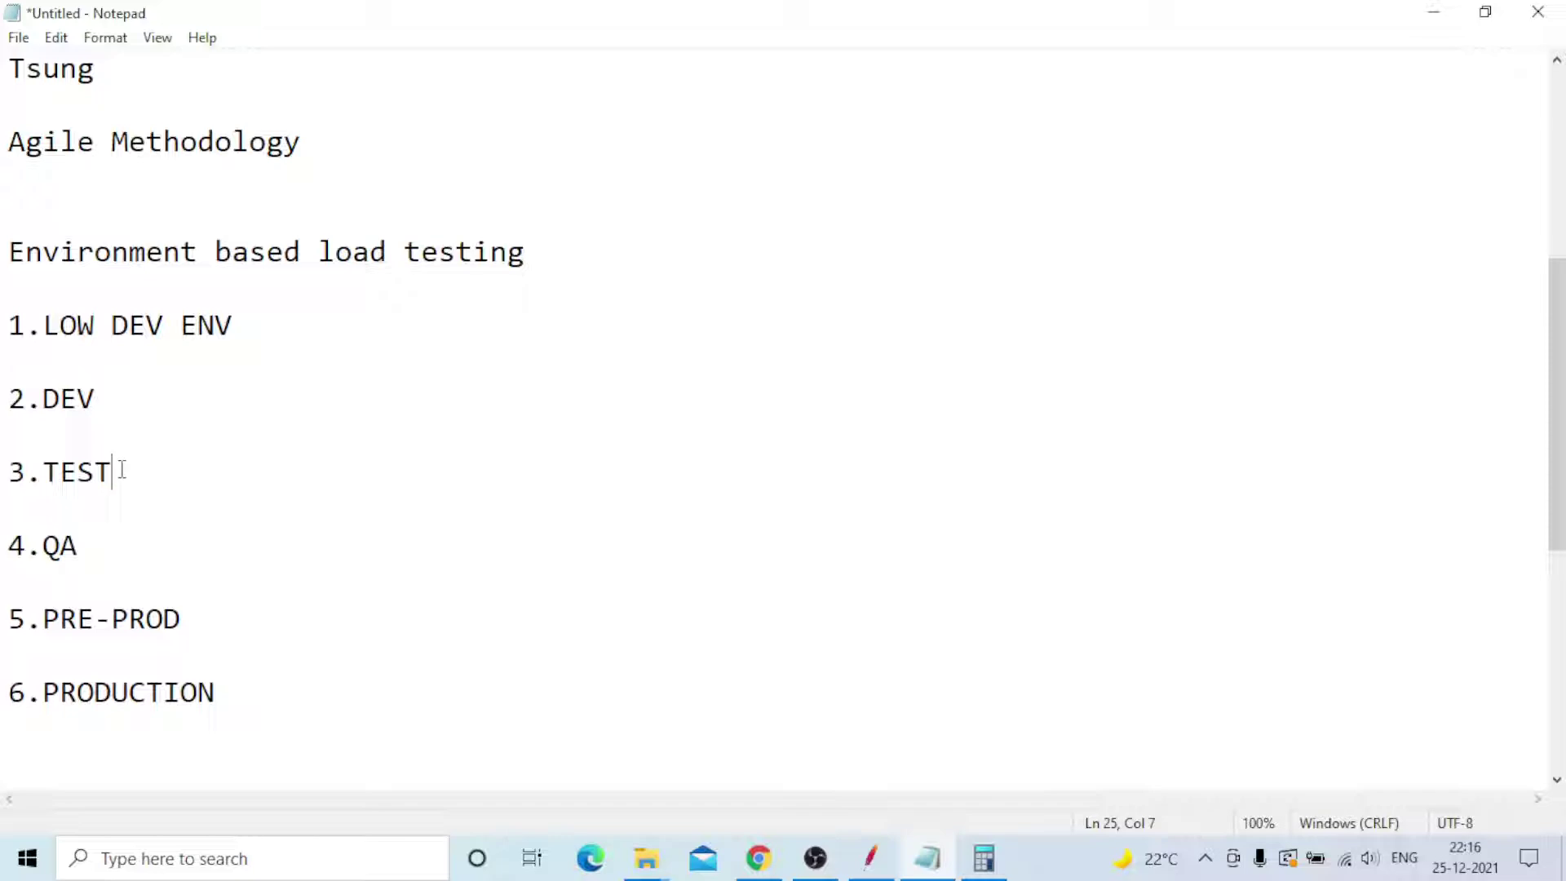
pyautogui.moveTo(107, 471); pyautogui.dragTo(46, 468)
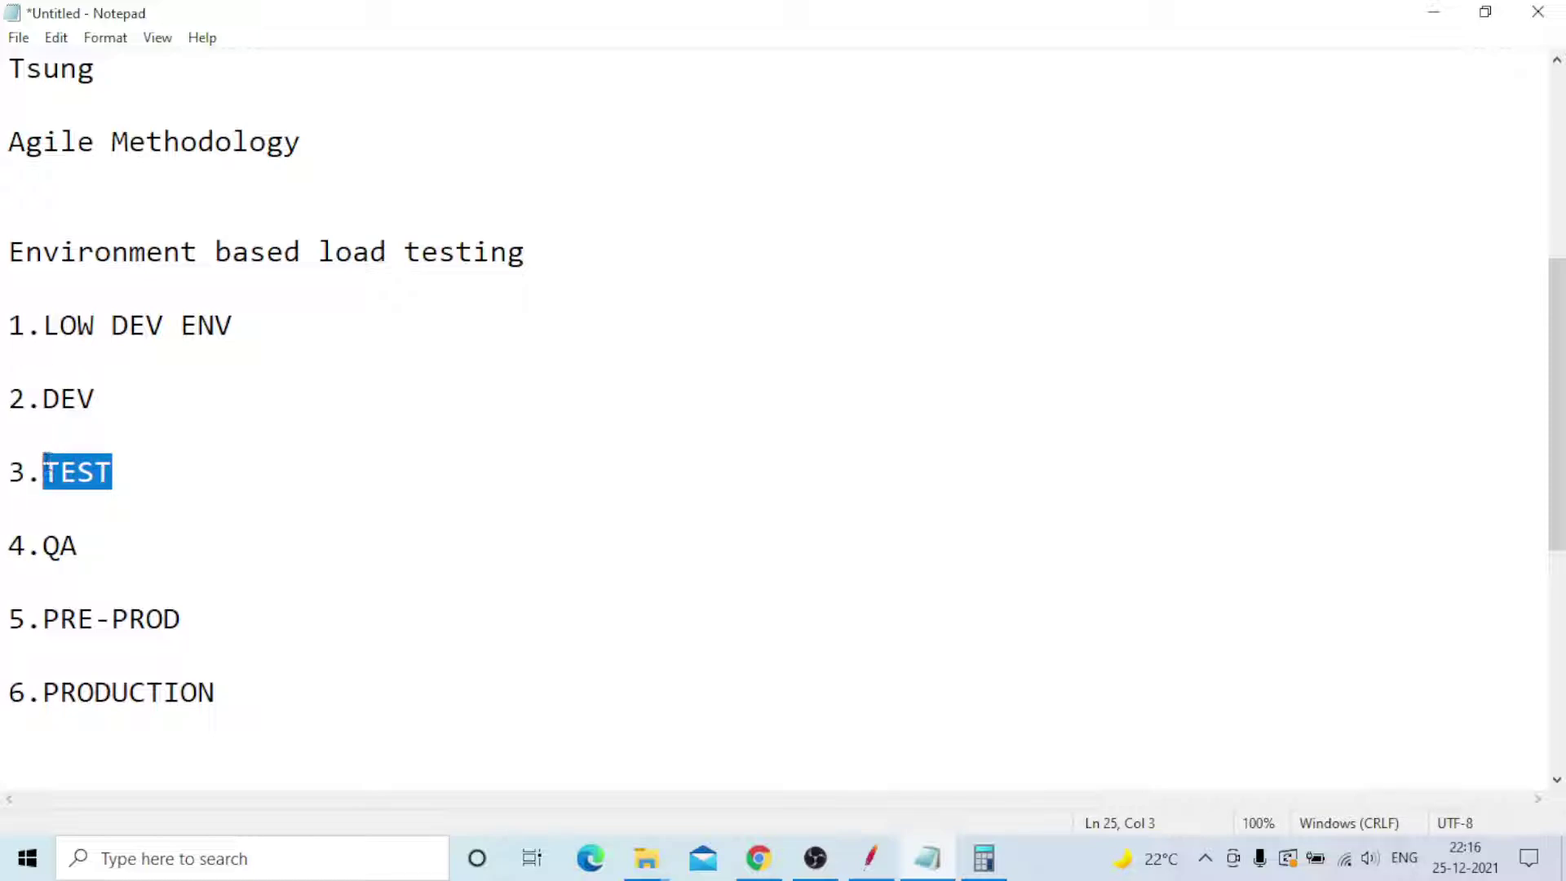
pyautogui.moveTo(85, 544); pyautogui.dragTo(43, 542)
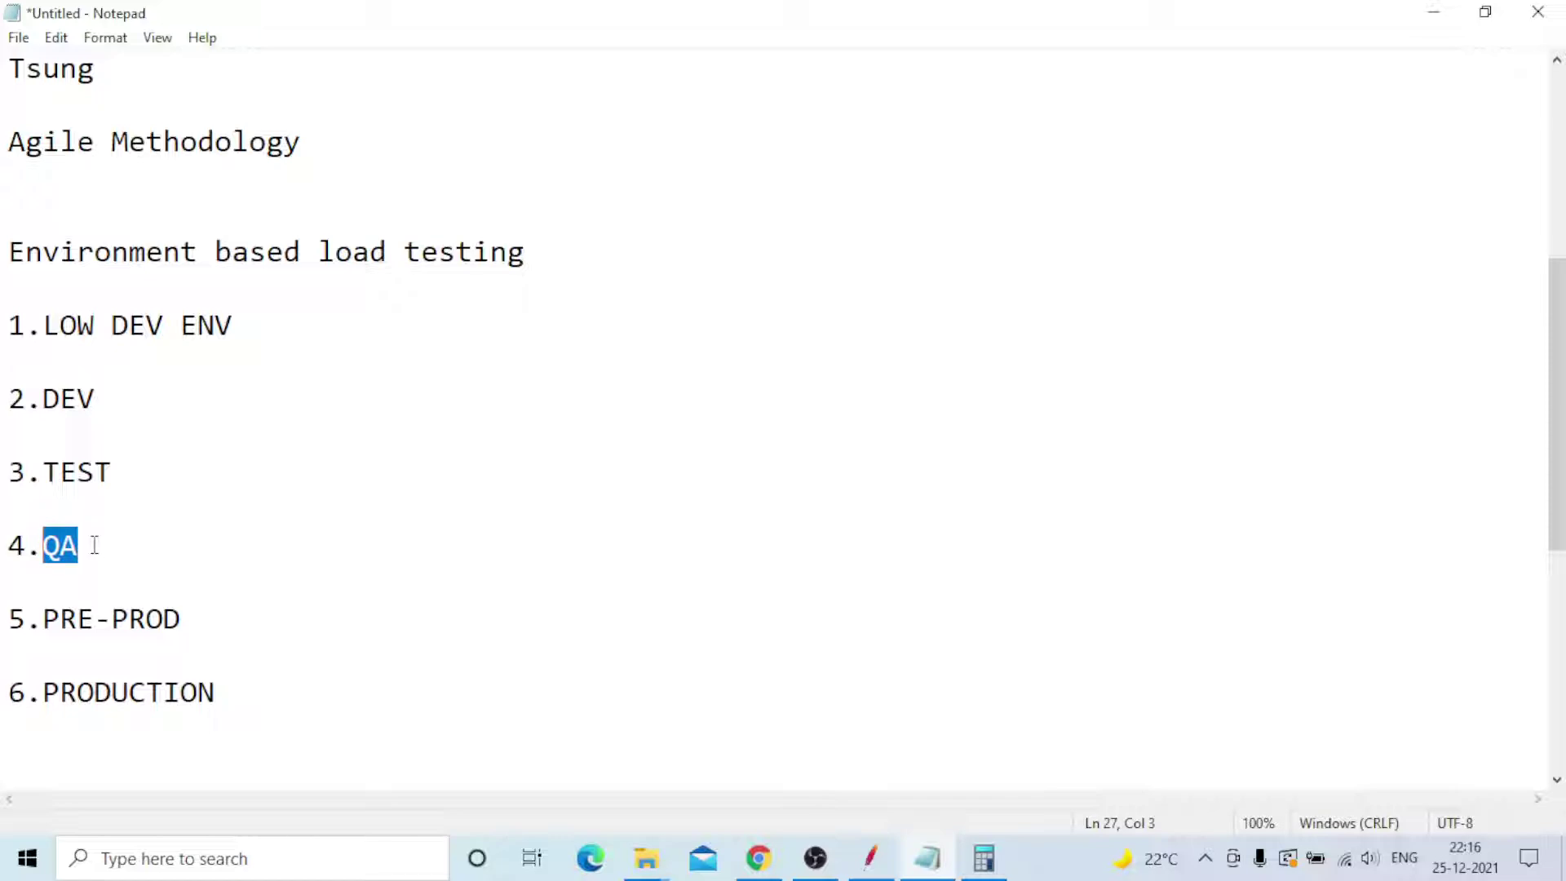
pyautogui.click(94, 545)
pyautogui.click(197, 618)
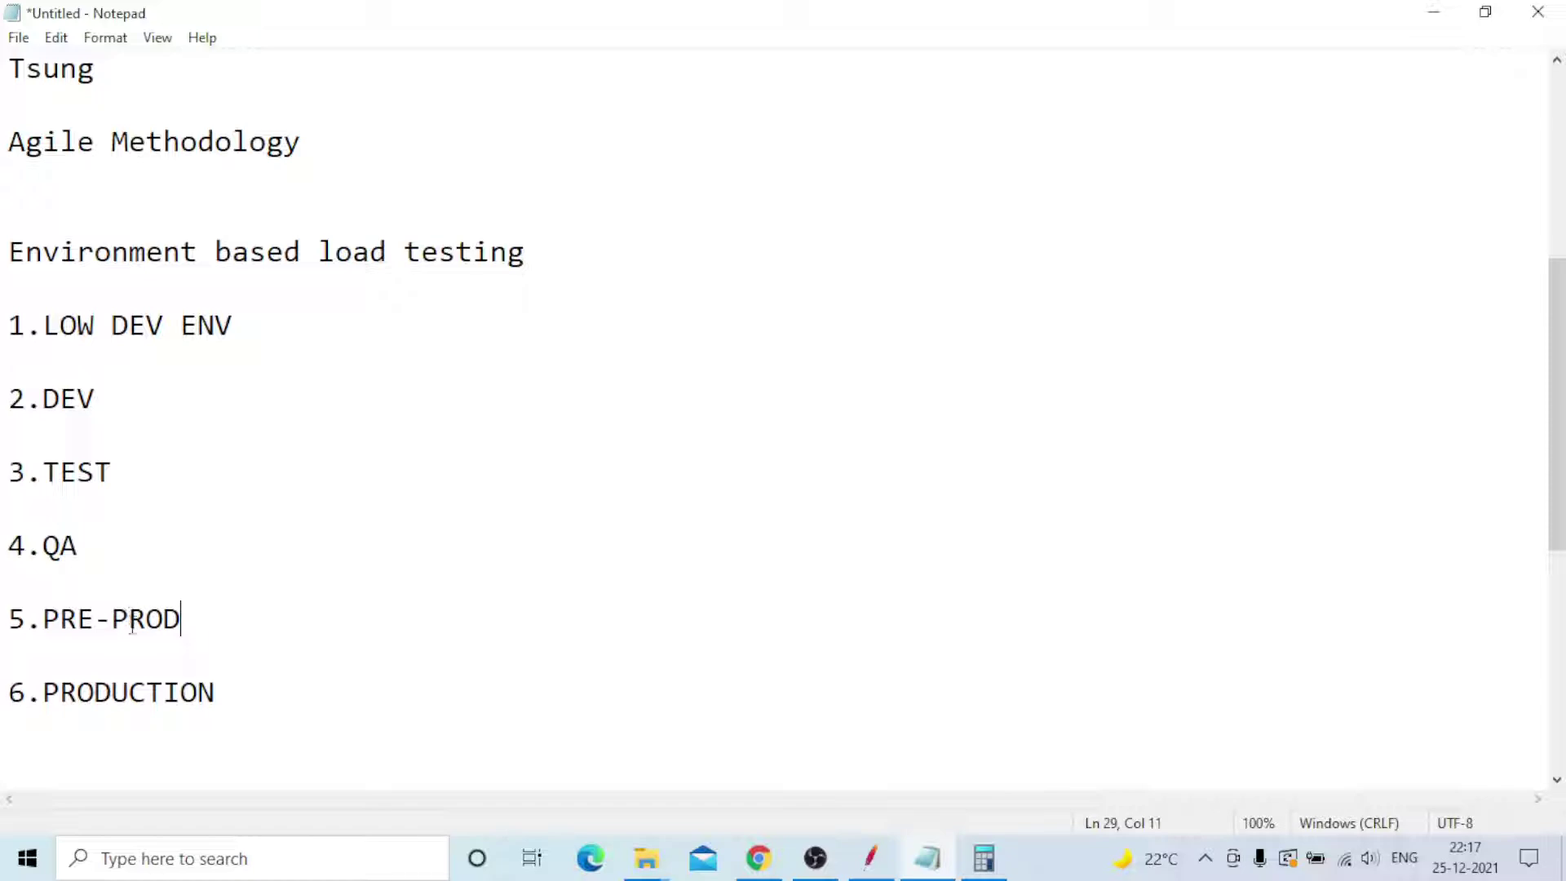
pyautogui.hotkey('shift', 'Left')
pyautogui.hotkey('shift', 'Left')
pyautogui.hotkey('shift', 'Left')
pyautogui.hotkey('shift', 'Left')
pyautogui.hotkey('shift', 'Left')
pyautogui.hotkey('shift', 'Left')
pyautogui.hotkey('shift', 'Left')
pyautogui.hotkey('shift', 'Left')
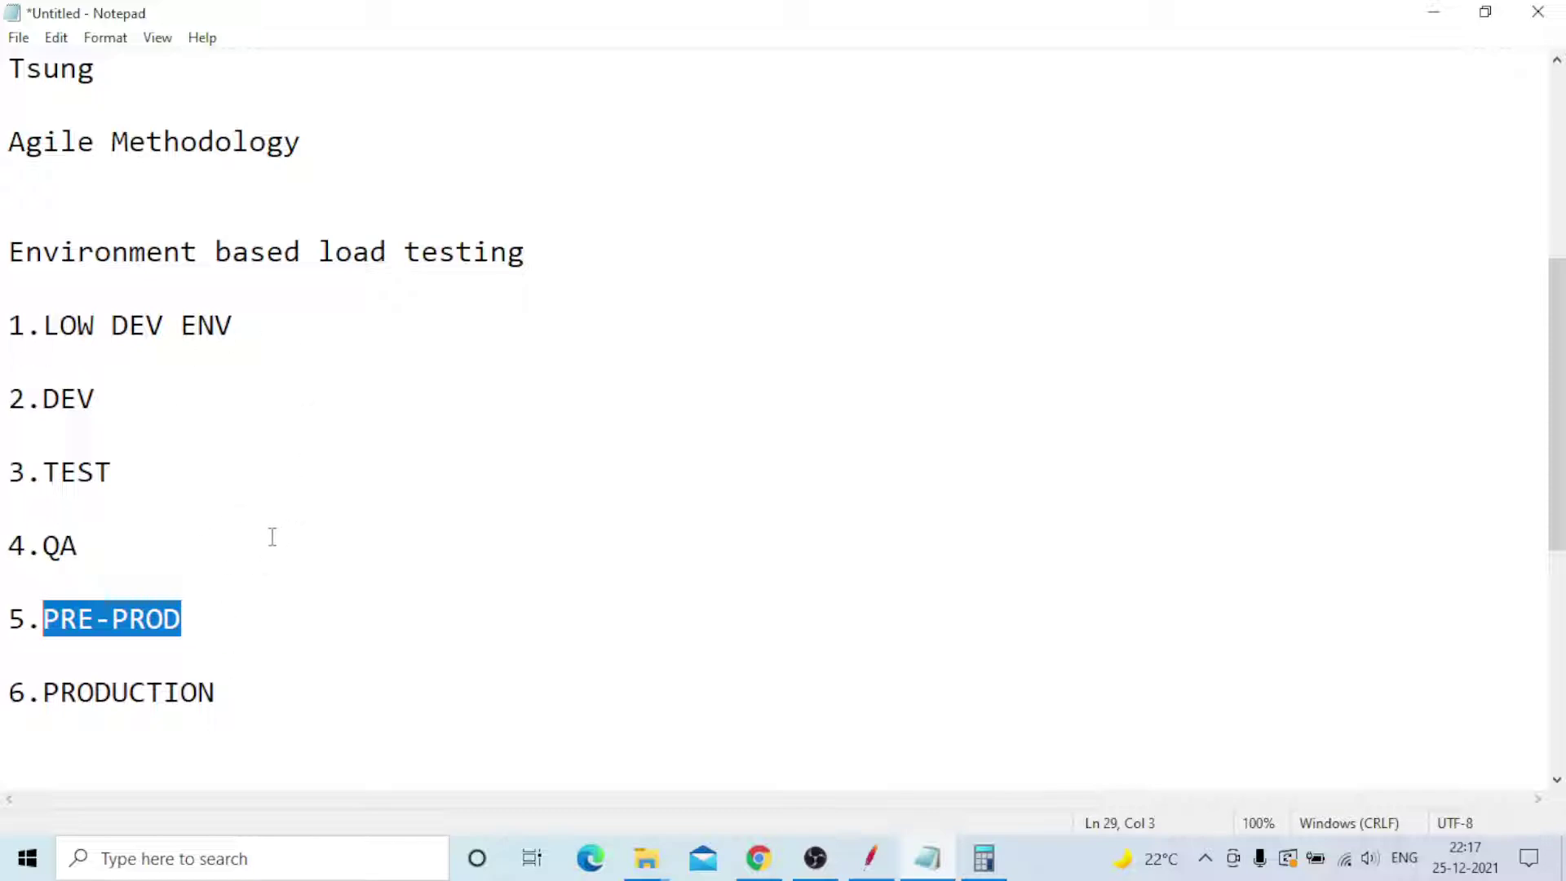
pyautogui.click(222, 687)
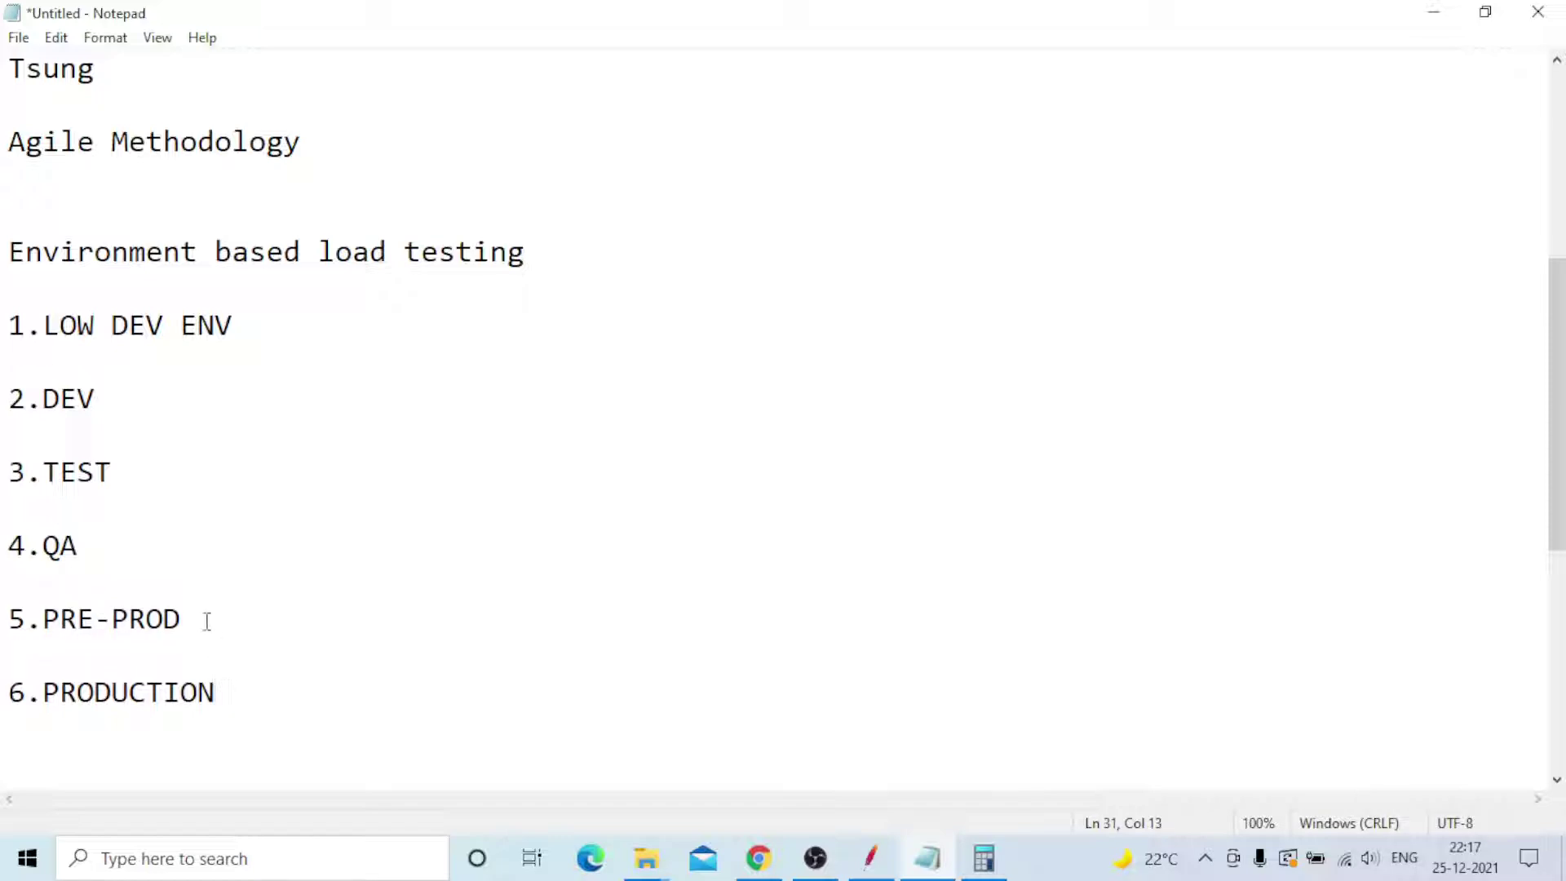
pyautogui.moveTo(196, 616); pyautogui.dragTo(37, 613)
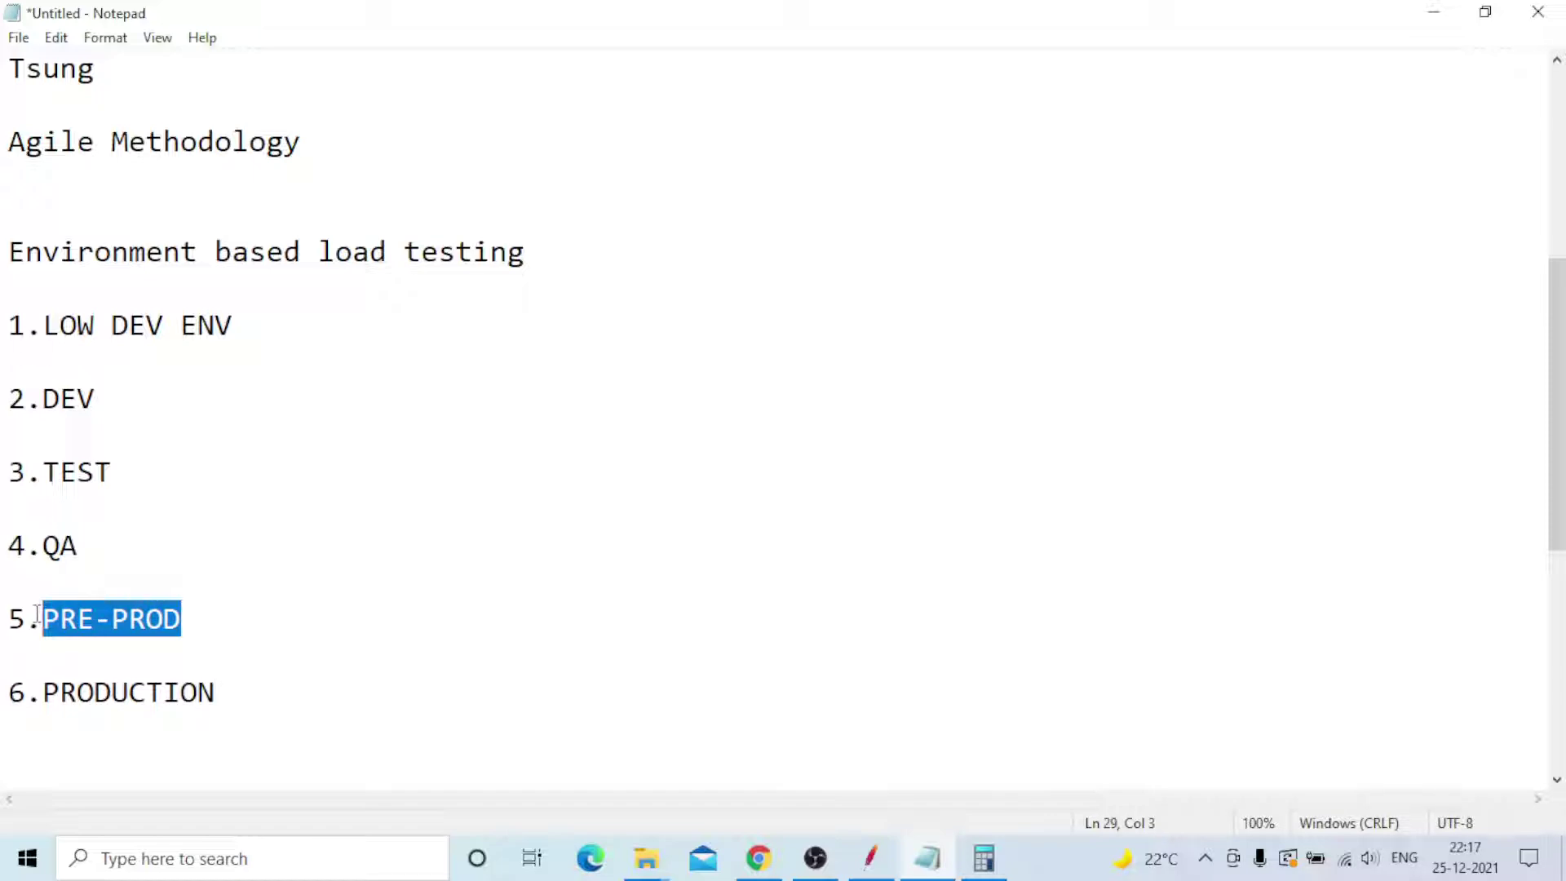
pyautogui.click(190, 617)
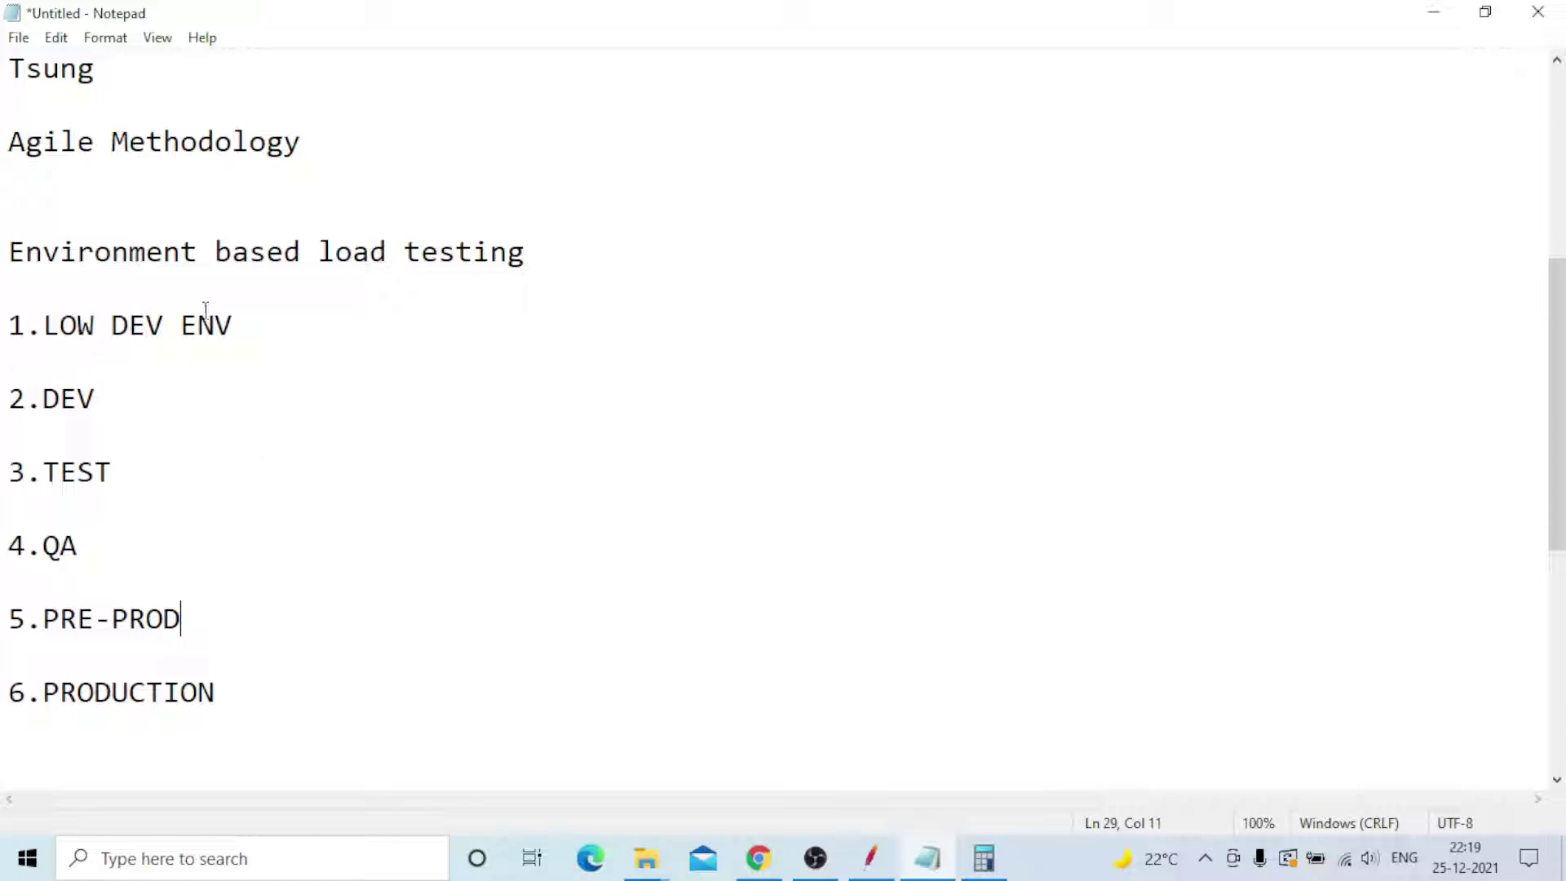
# - Annotate LOW DEV ENV with 'AWS --- 10 user load -- 10 min' and DEV with '-- aws -- 20 user load -- 1 hour'
pyautogui.click(253, 318)
pyautogui.write('--')
pyautogui.write('AWS ---')
pyautogui.write('10')
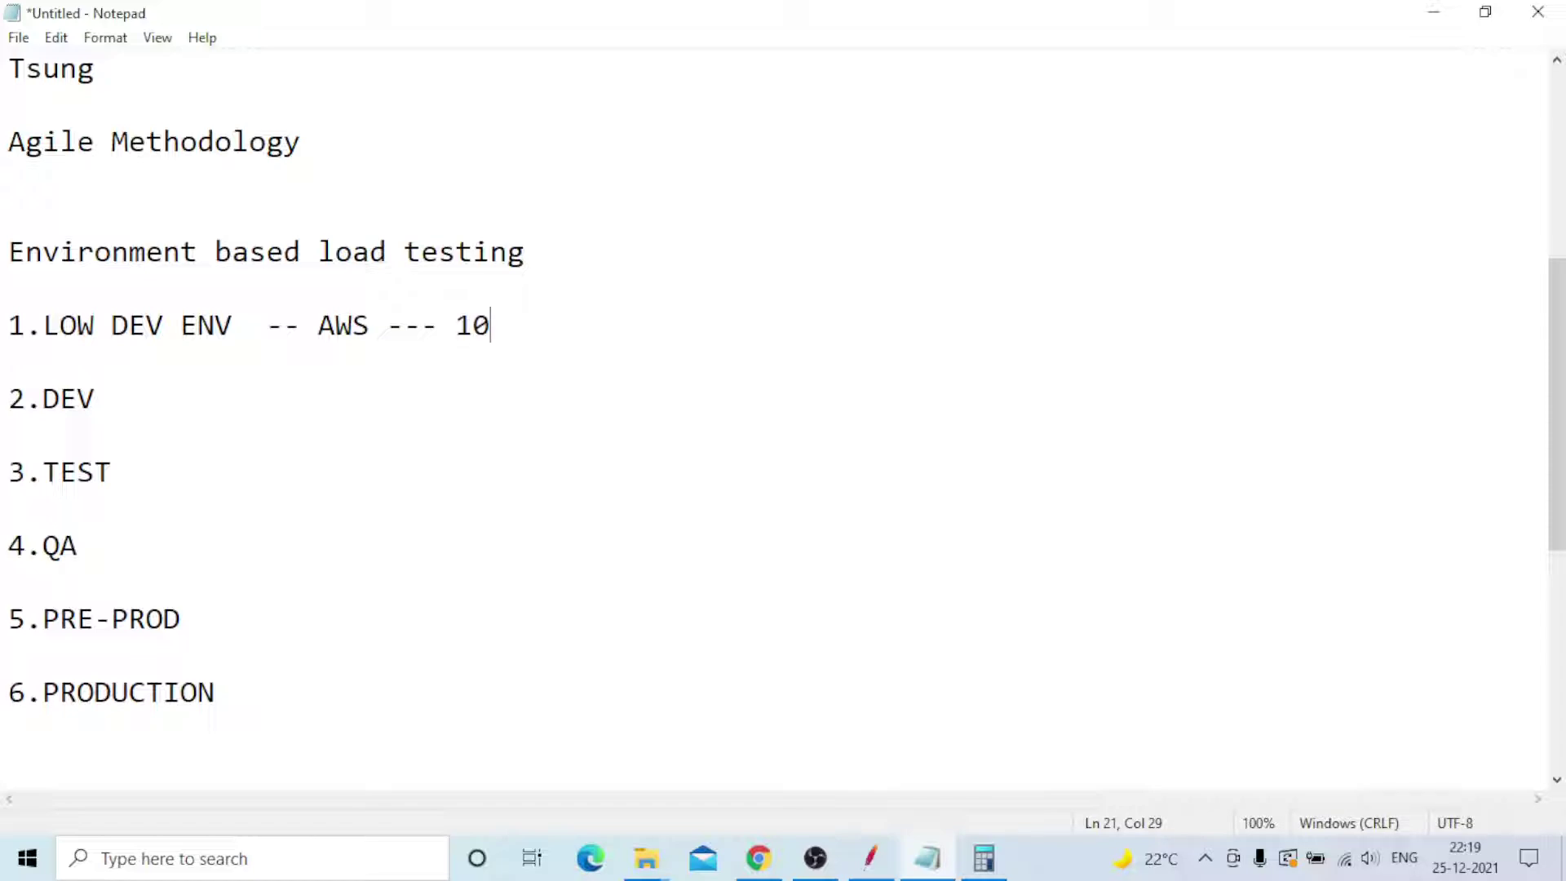
pyautogui.write(' users')
pyautogui.press('BackSpace')
pyautogui.press('BackSpace')
pyautogui.write('load ')
pyautogui.write('-- 1')
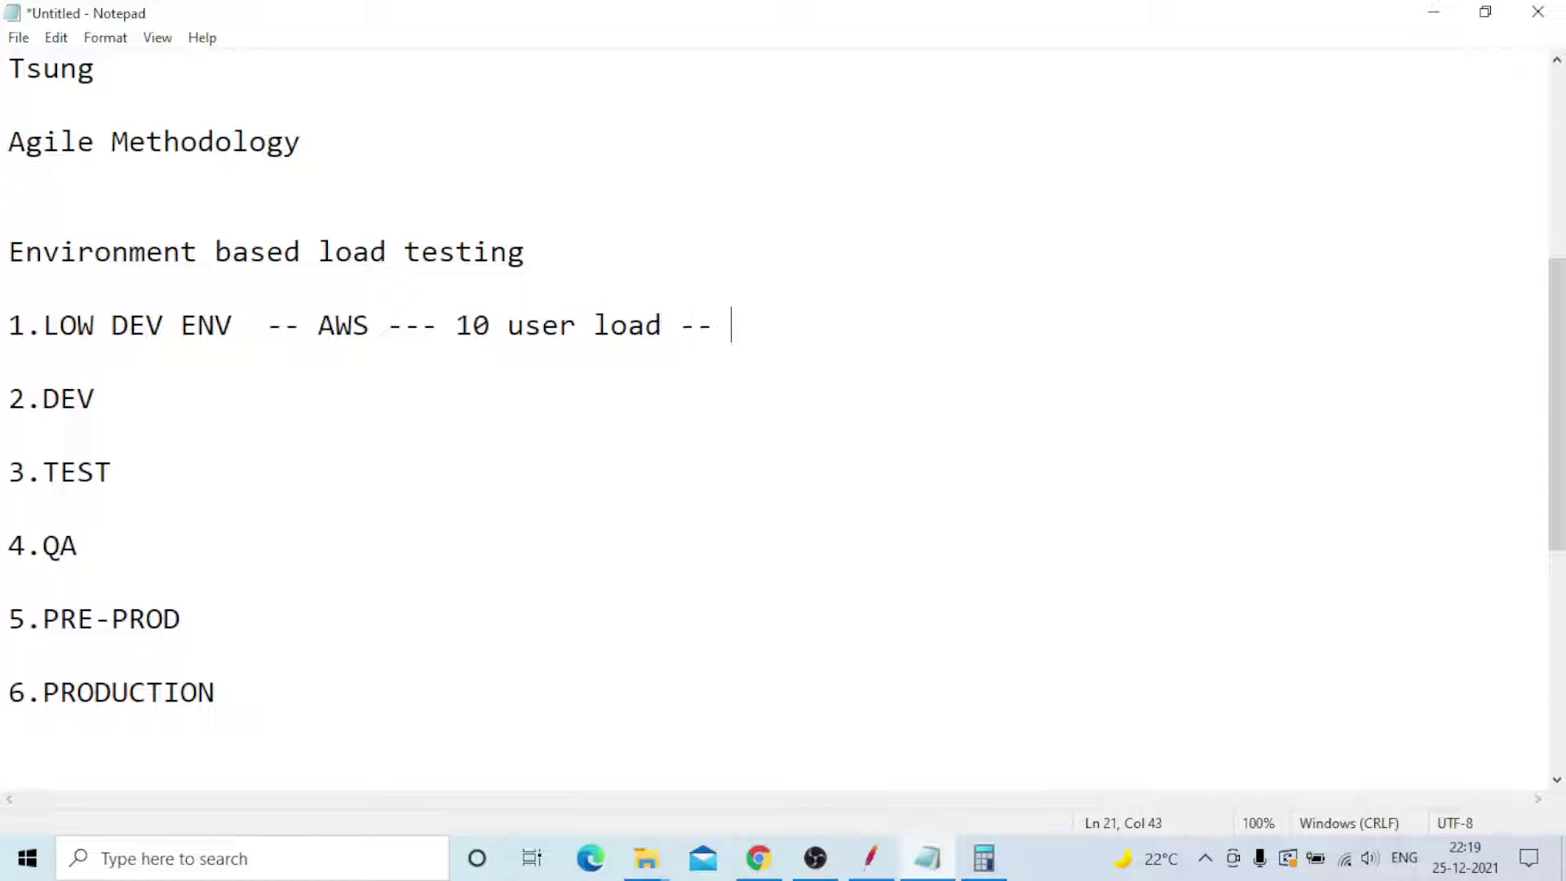
pyautogui.write('0 min')
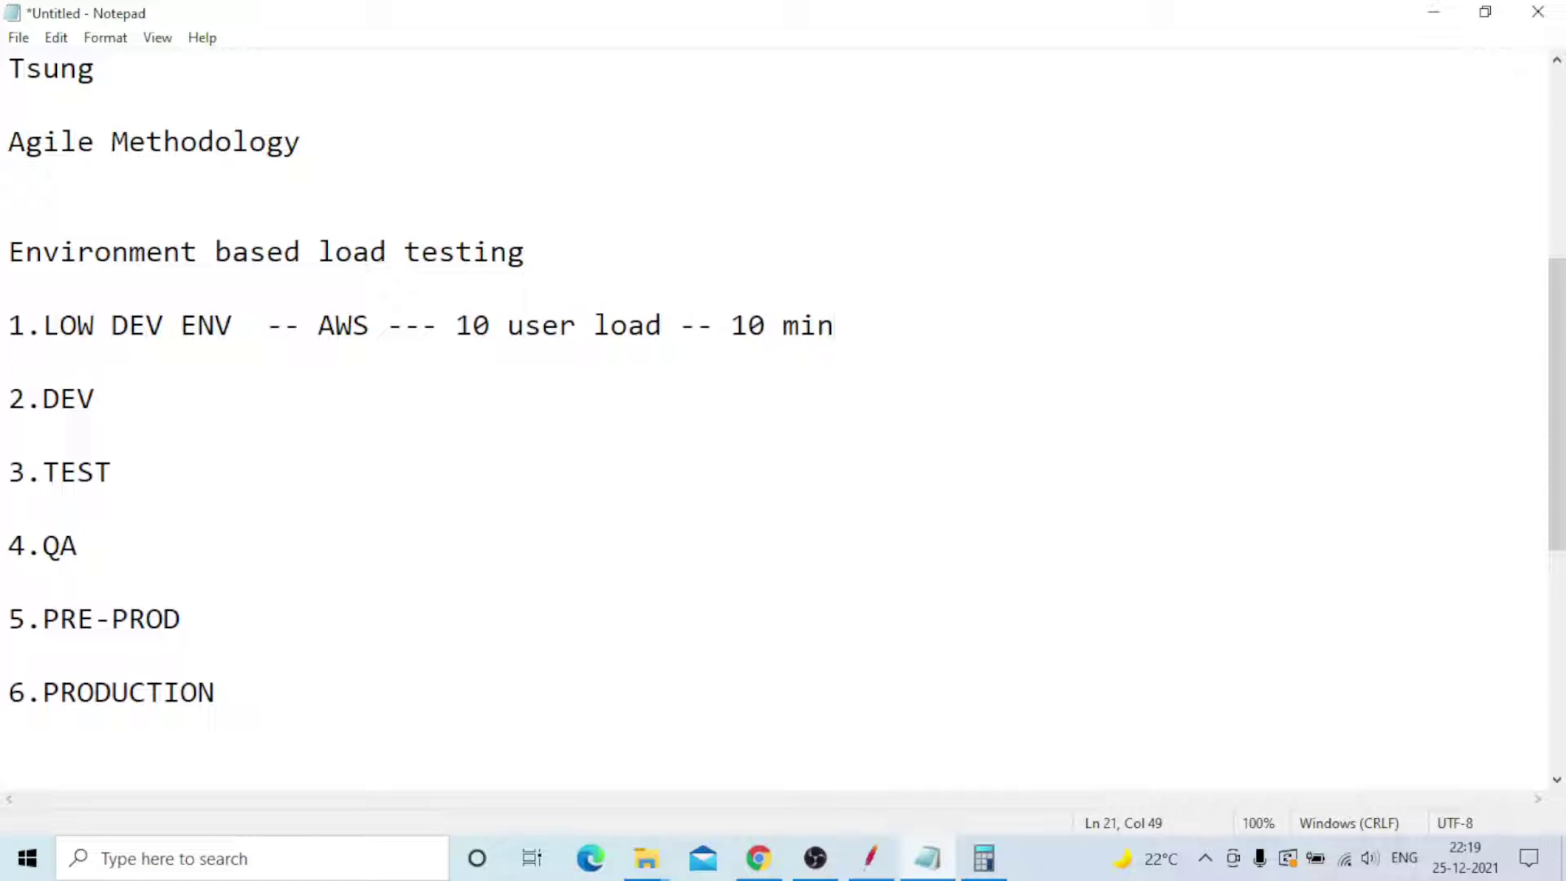
pyautogui.click(128, 402)
pyautogui.write('-- aws -- 20 ')
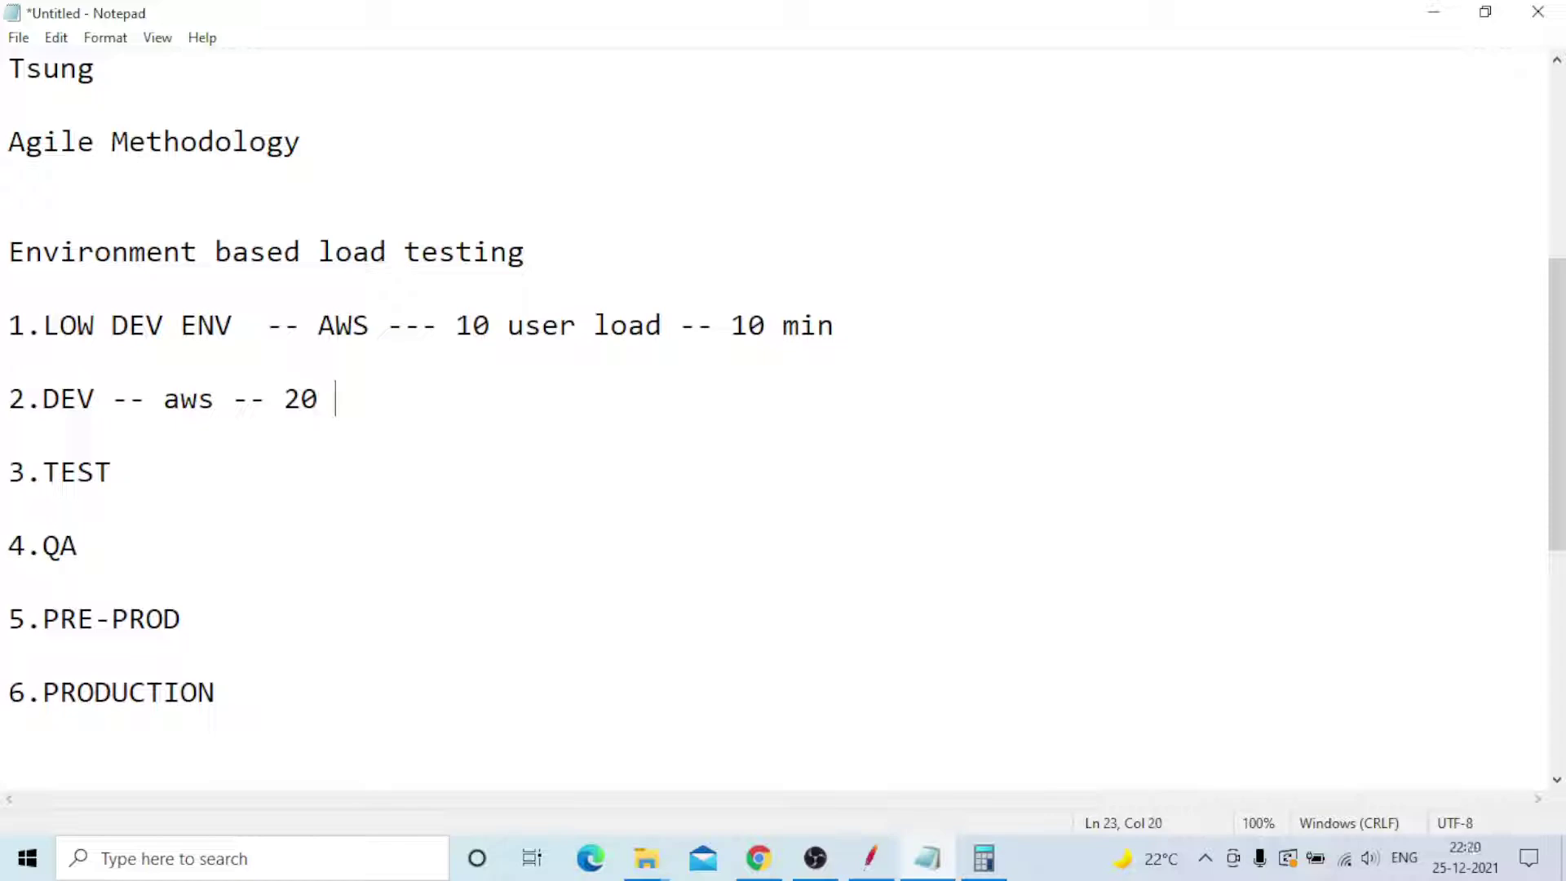
pyautogui.write('user load')
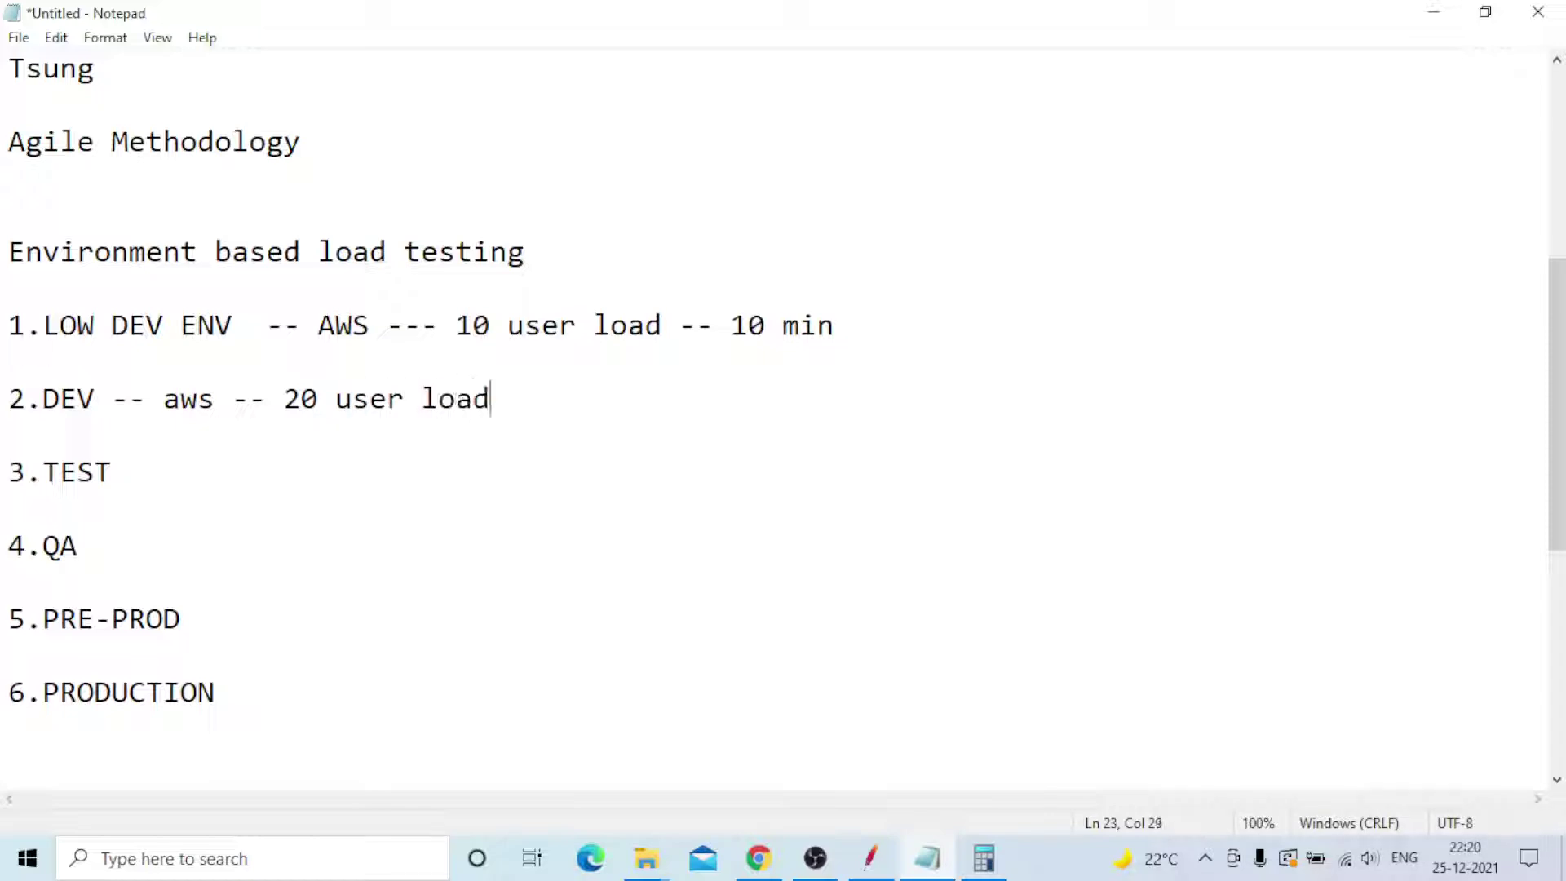
pyautogui.write(' -- 1 hour')
# - Append '-- aws --- 10000 user load distributed load testing 4 machine -- 1 hour' to 3.TEST
pyautogui.click(104, 477)
pyautogui.write('-- aws ---')
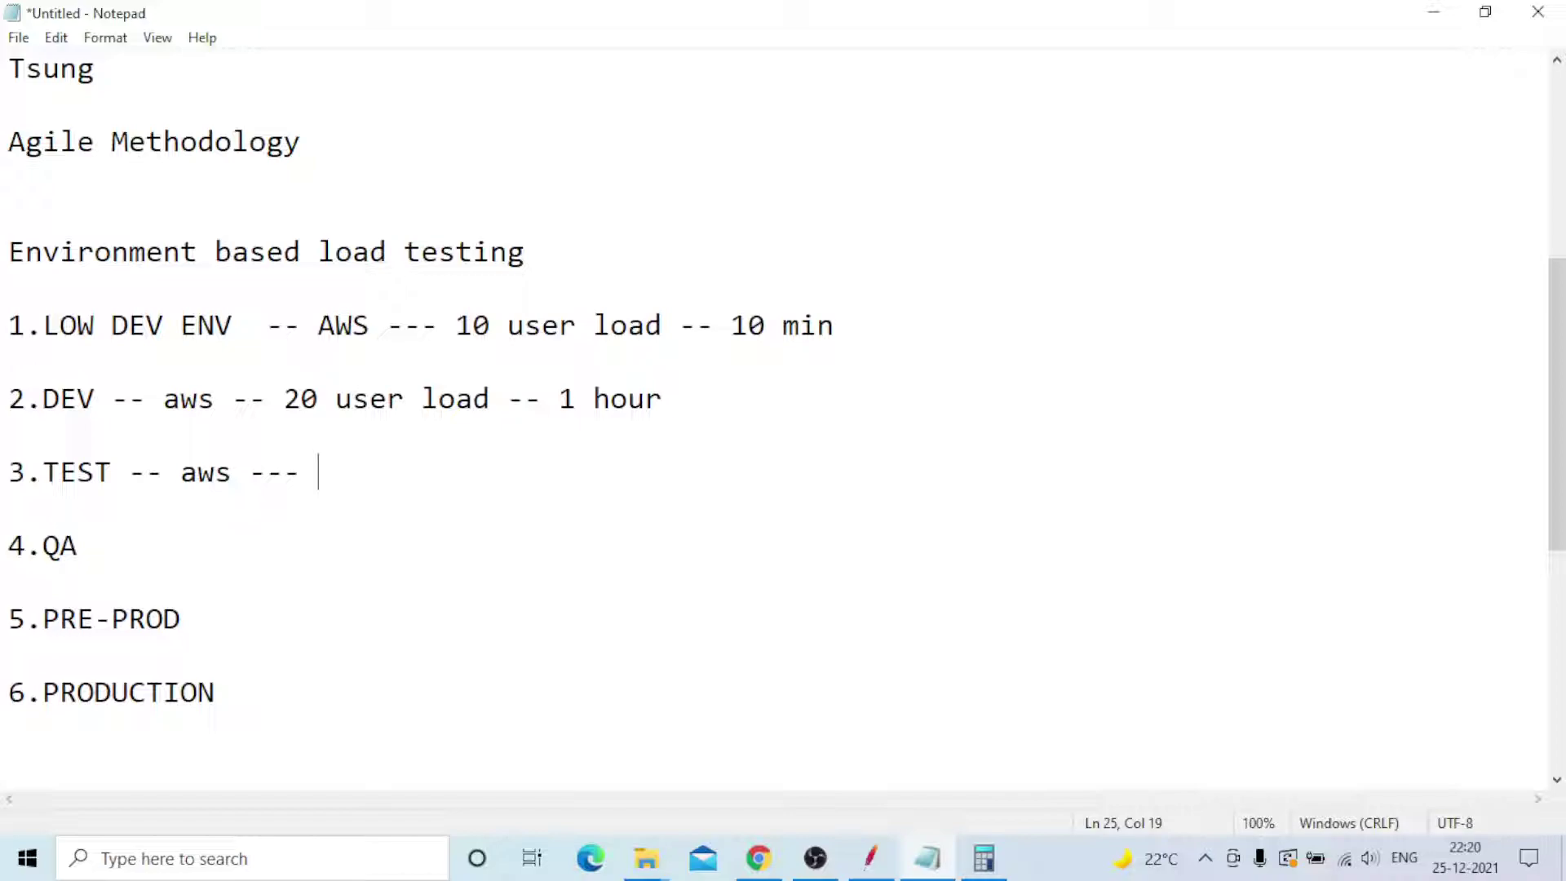
pyautogui.write('10000 user')
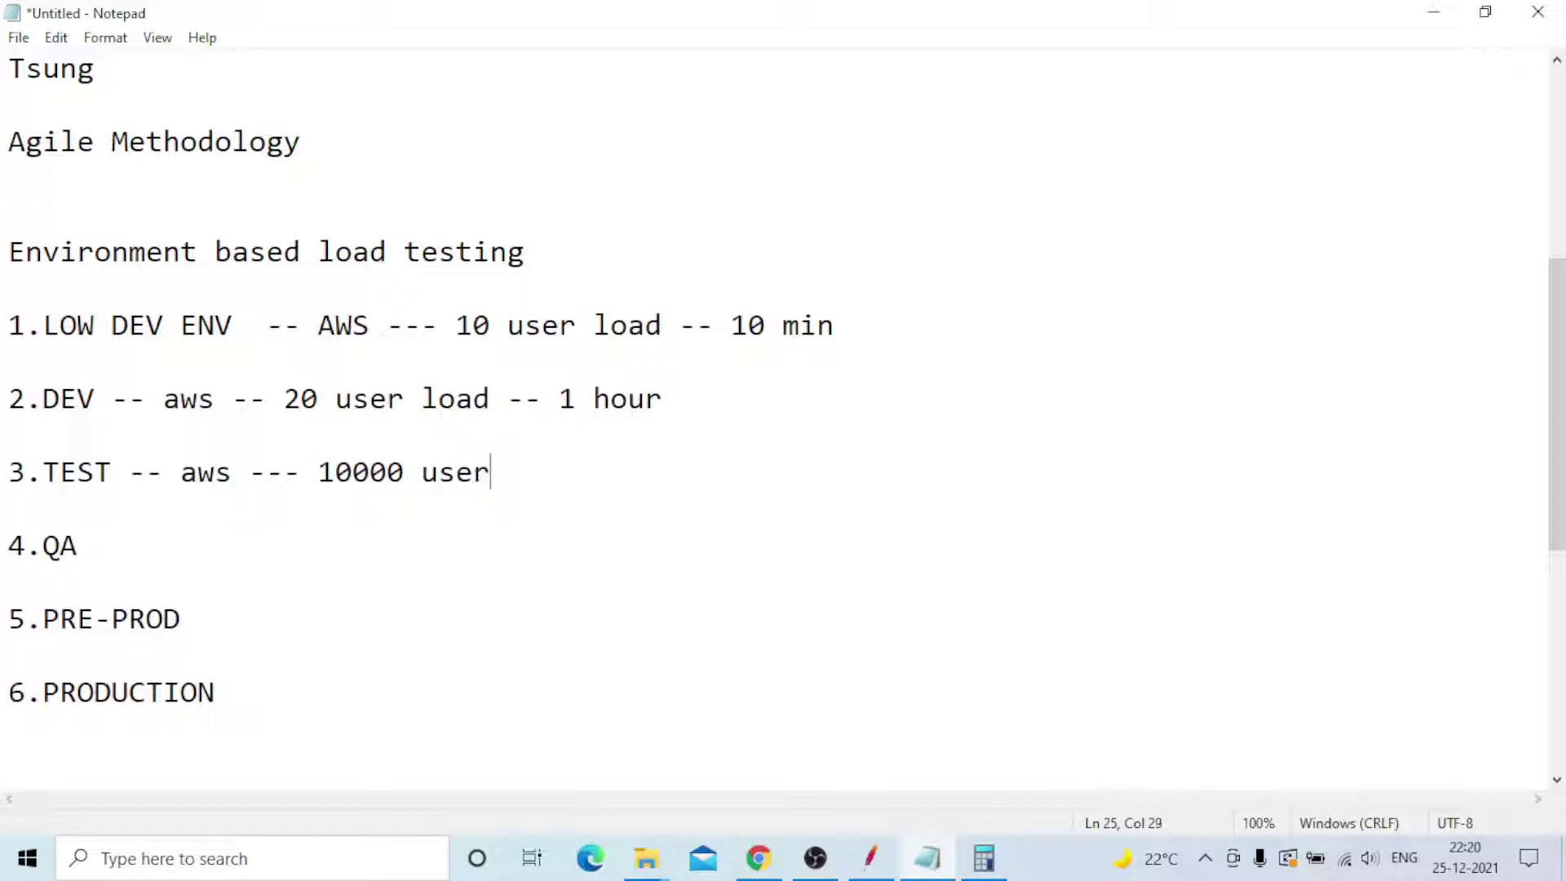
pyautogui.write(' load distributed load testing')
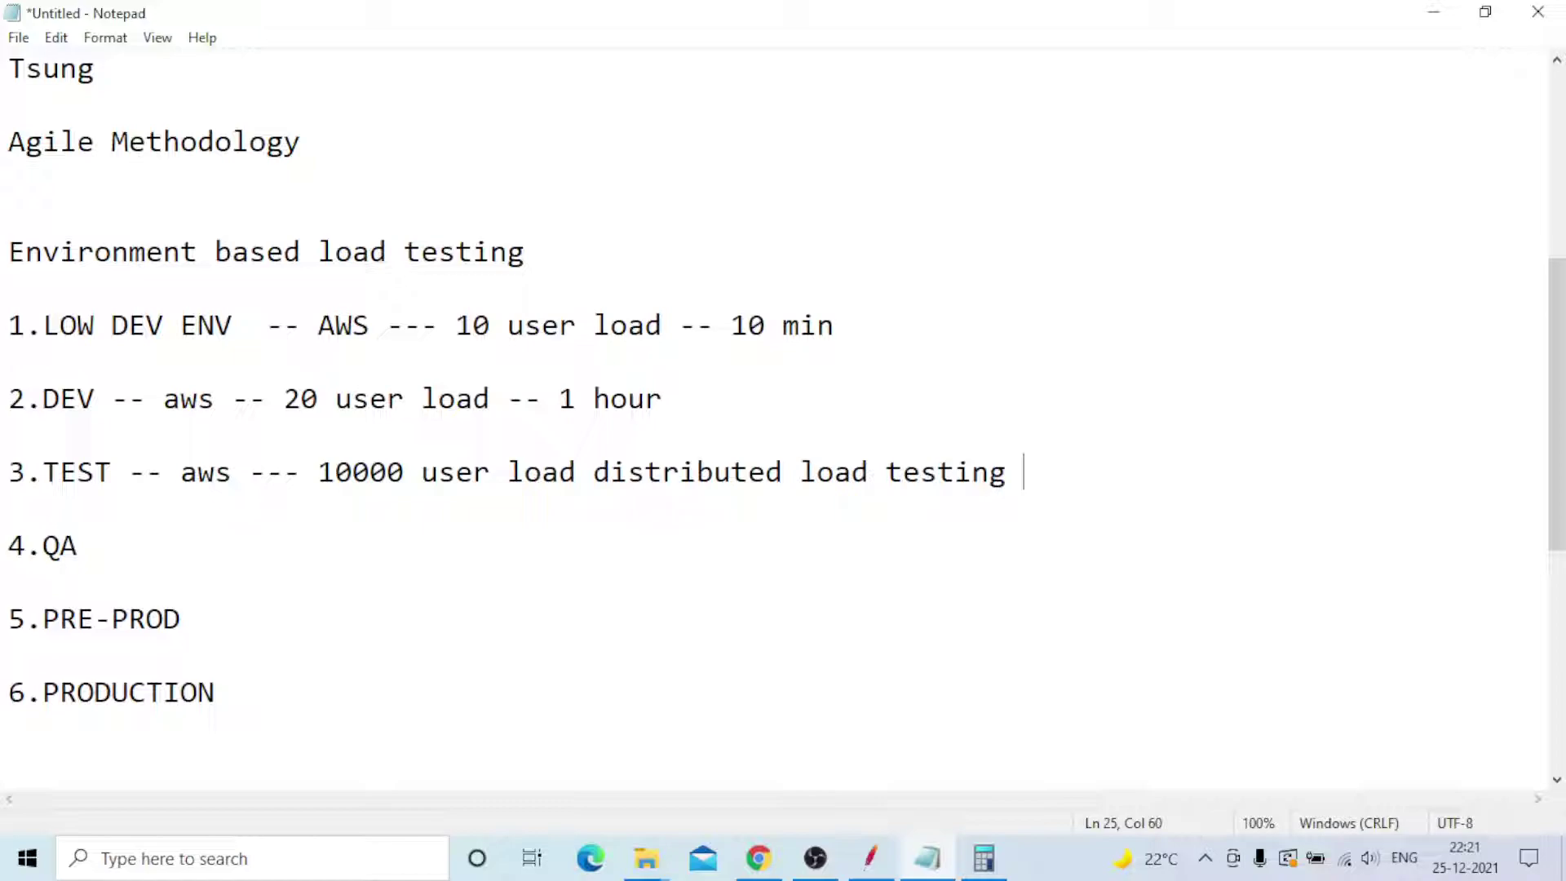
pyautogui.write('4 machine')
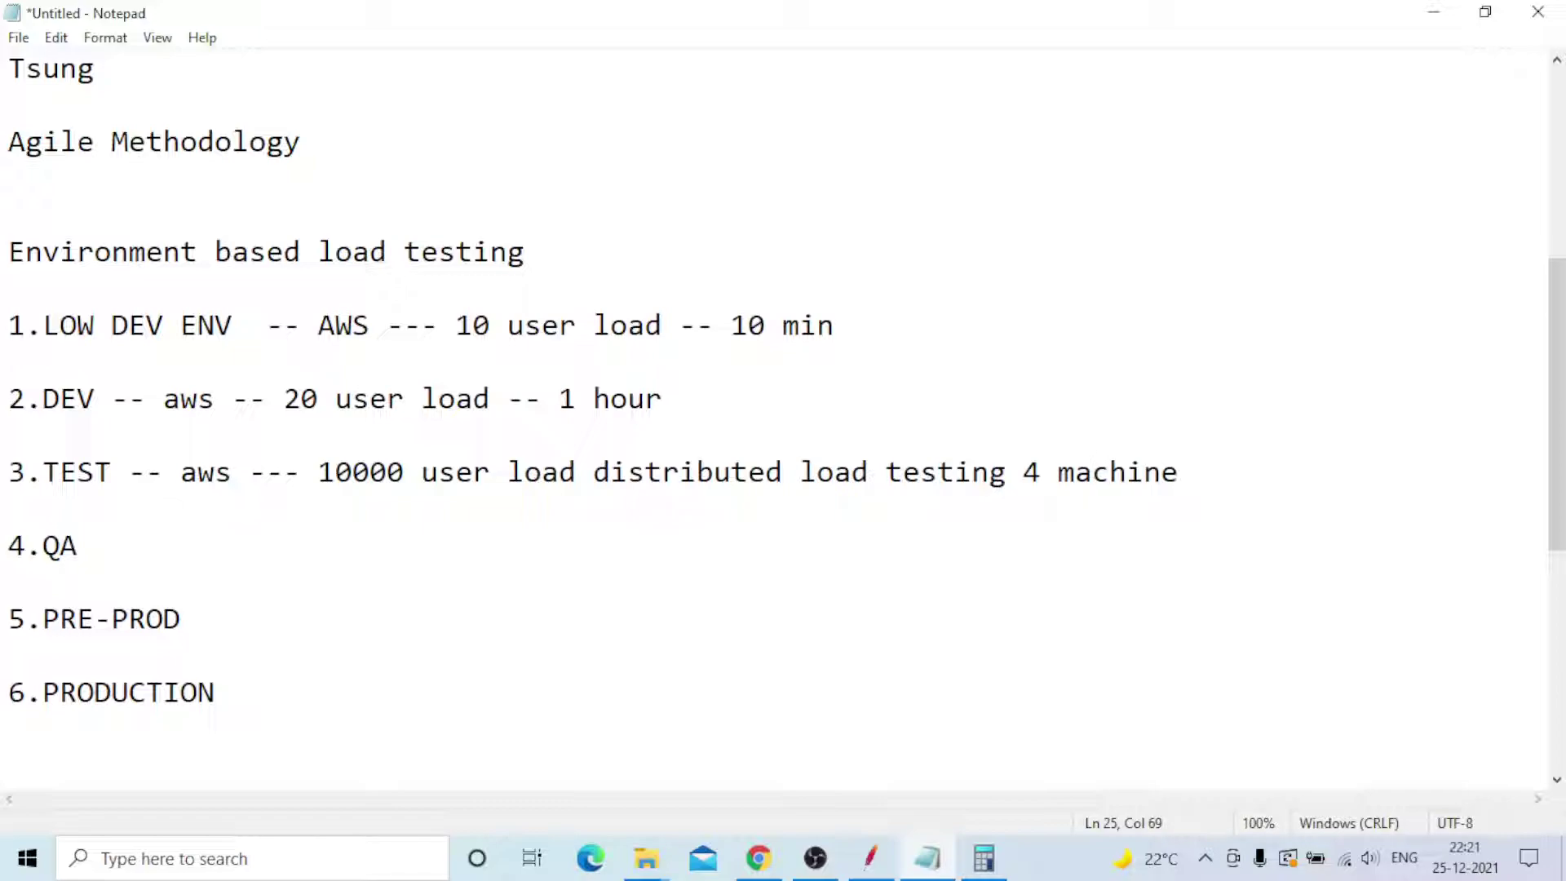
pyautogui.write(' -- 1')
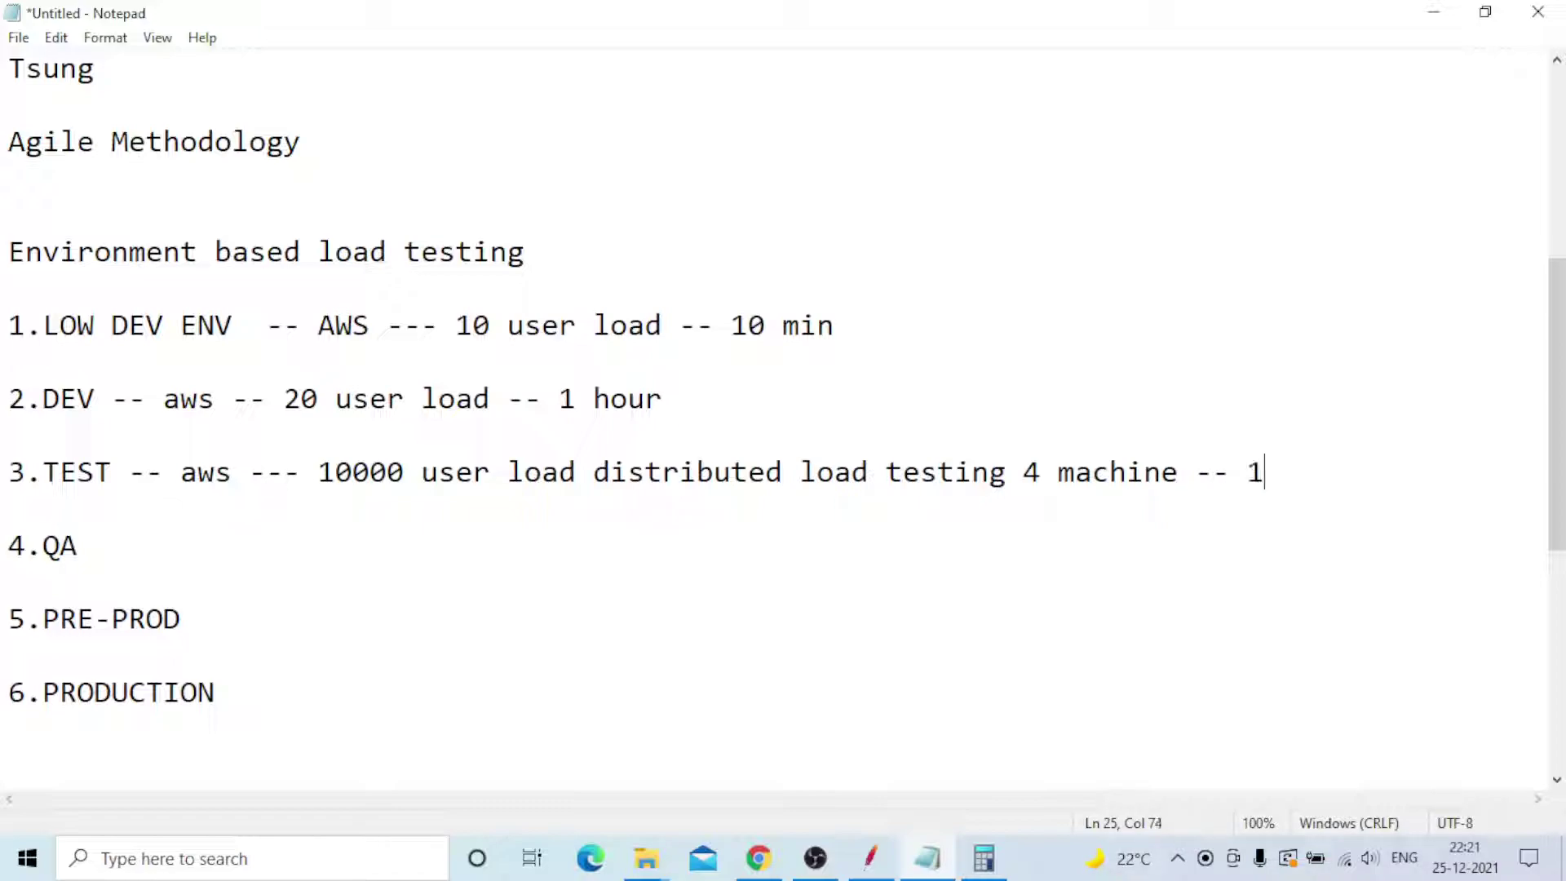
pyautogui.write(' hour')
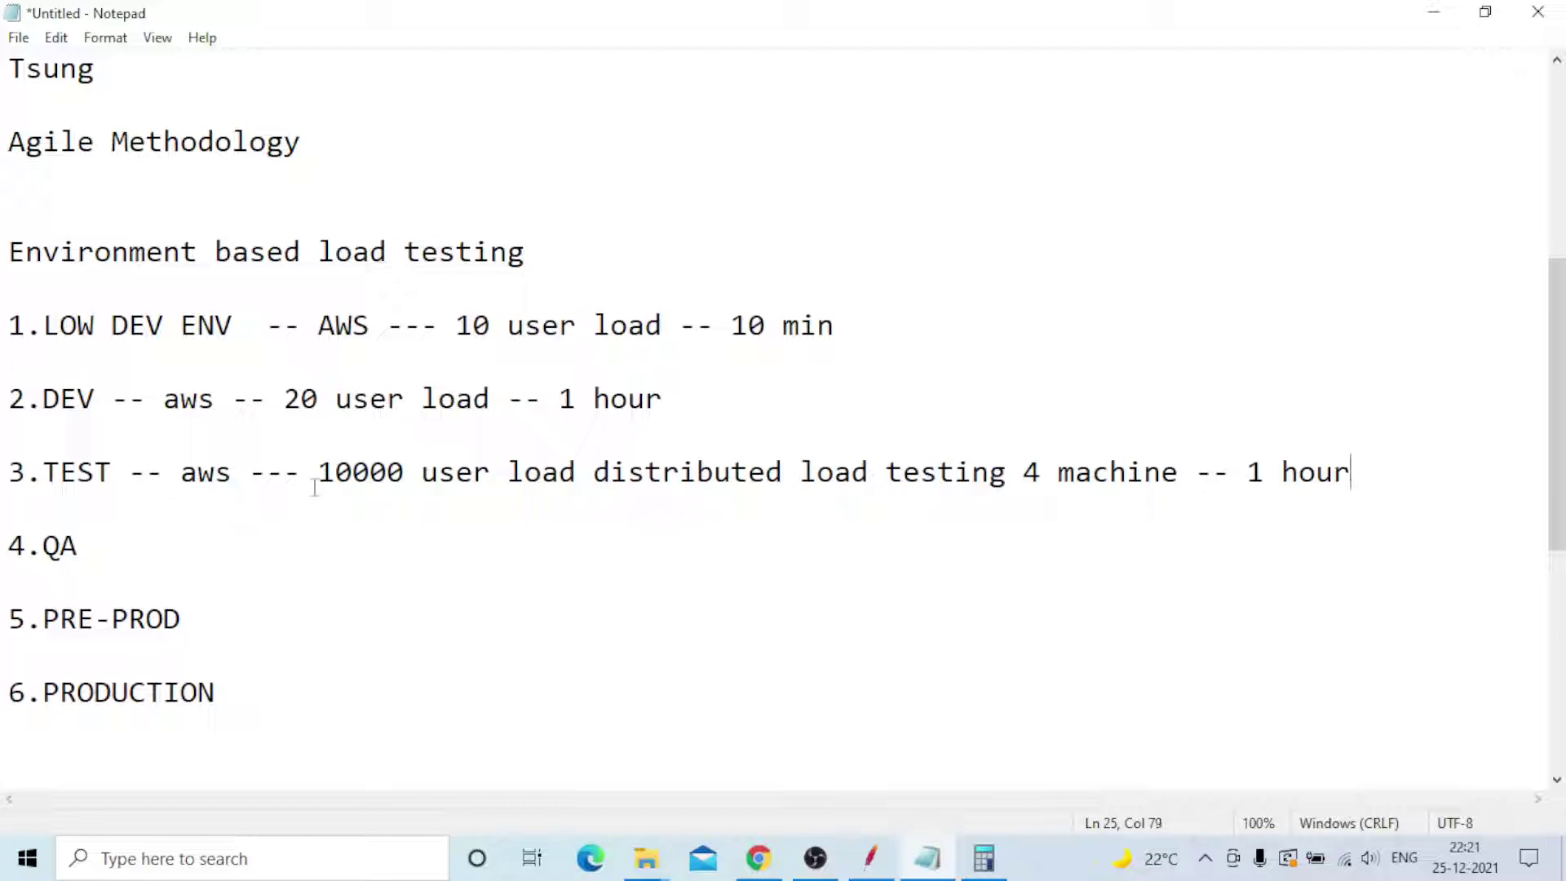
# - Append '--- aws -- 10000 userload -- 1 hour' to the 4.QA entry
pyautogui.click(145, 562)
pyautogui.write('--- aws -- 10000')
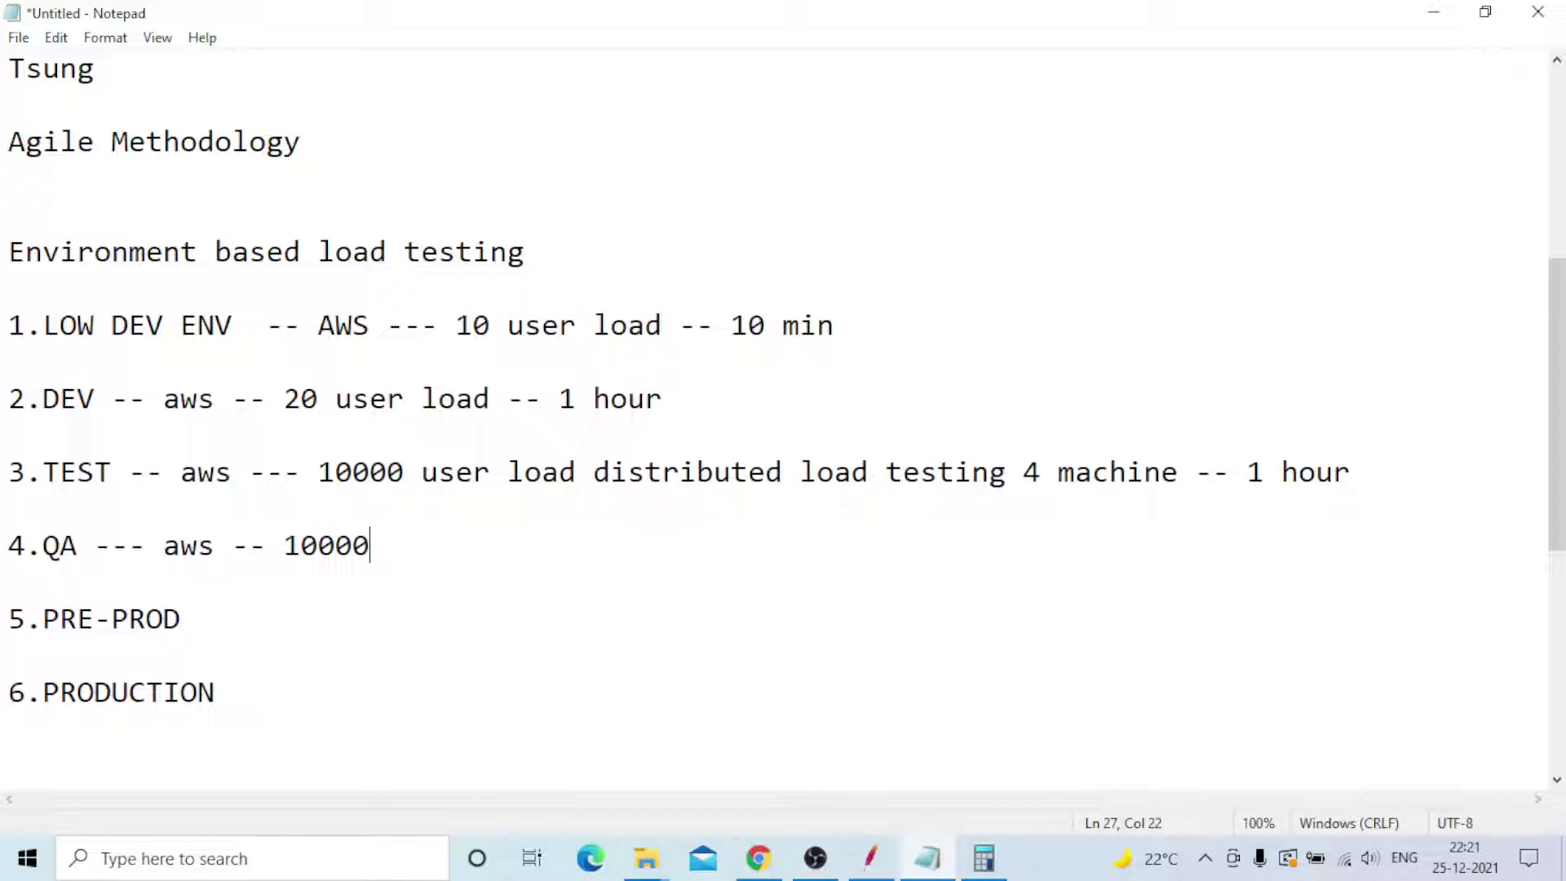
pyautogui.write(' userlo')
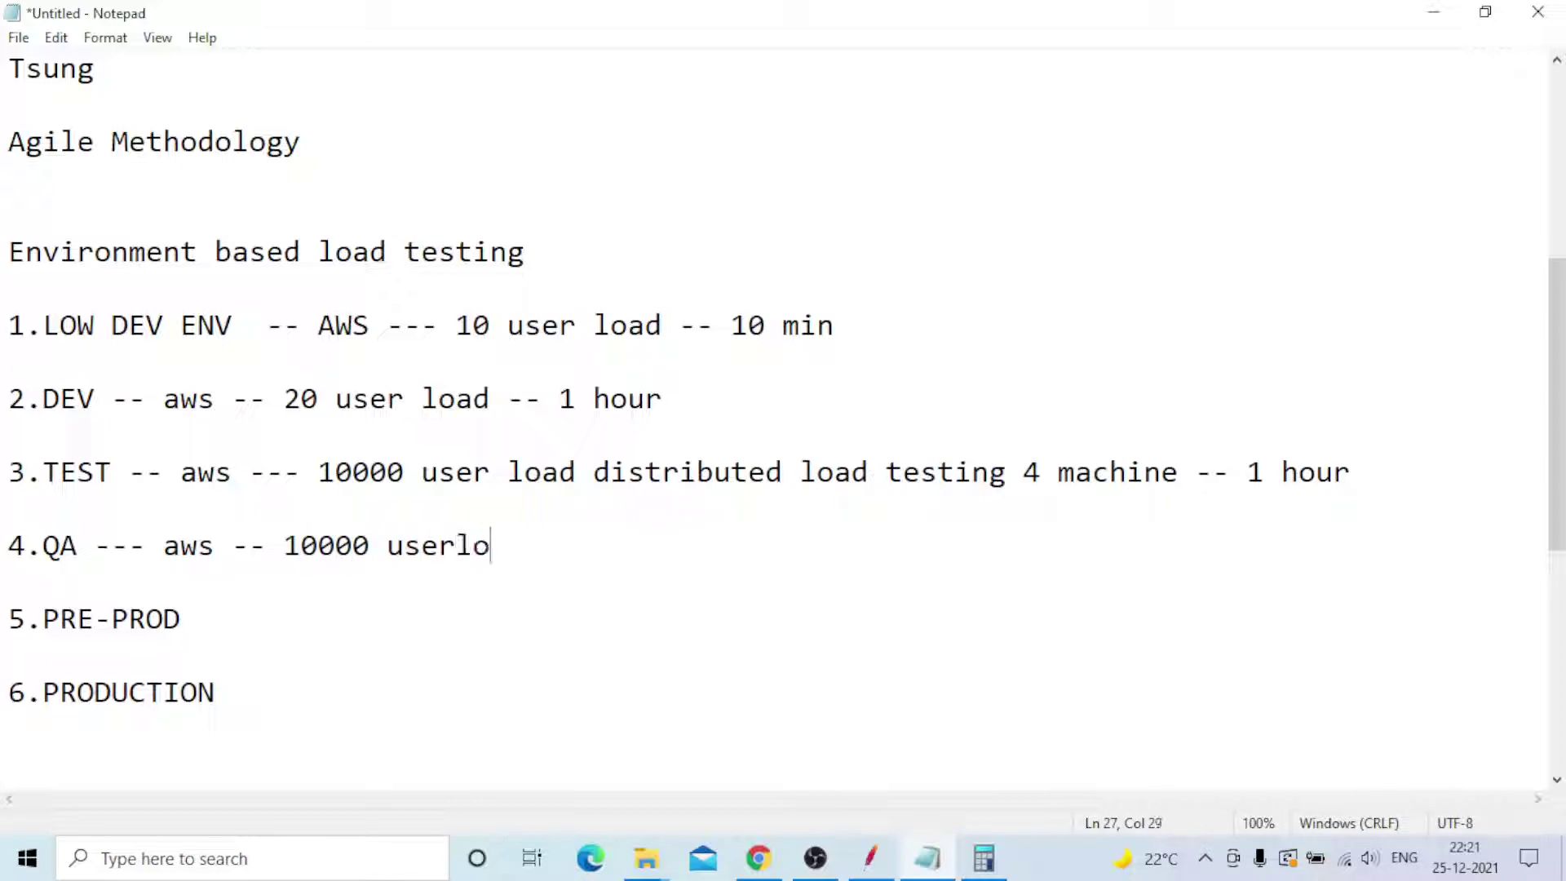
pyautogui.write('ad -- 1 hour')
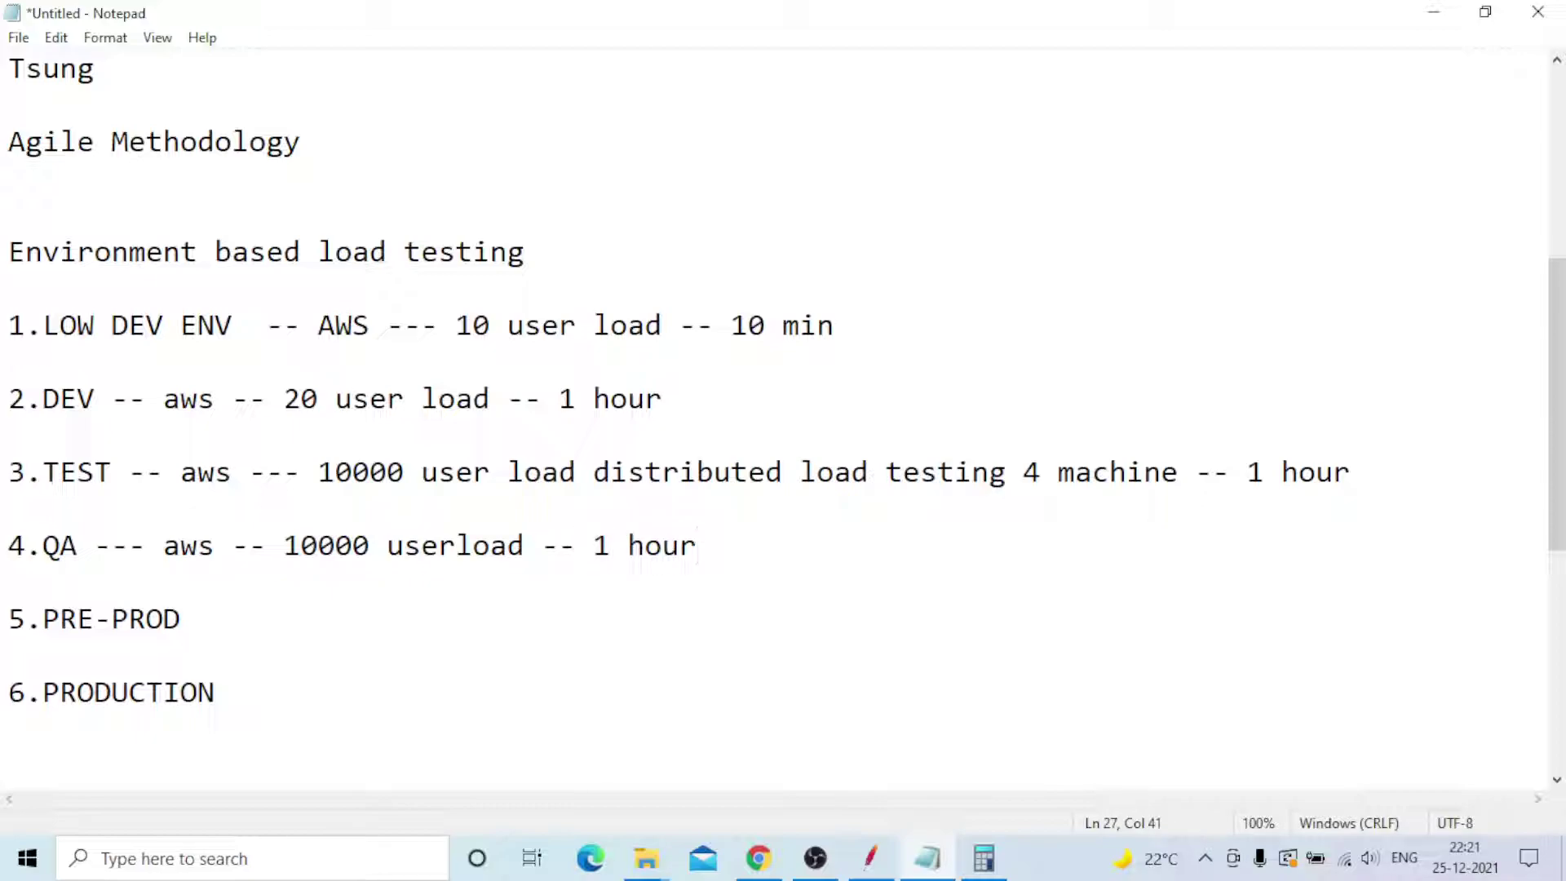
pyautogui.click(253, 569)
# - Append 'aws --- 25000 userload 7 machines load generators --- 1 hour' to 5.PRE-PROD
pyautogui.press('Down')
pyautogui.press('Right')
pyautogui.press('End')
pyautogui.write('--- aws ---')
pyautogui.write('250000')
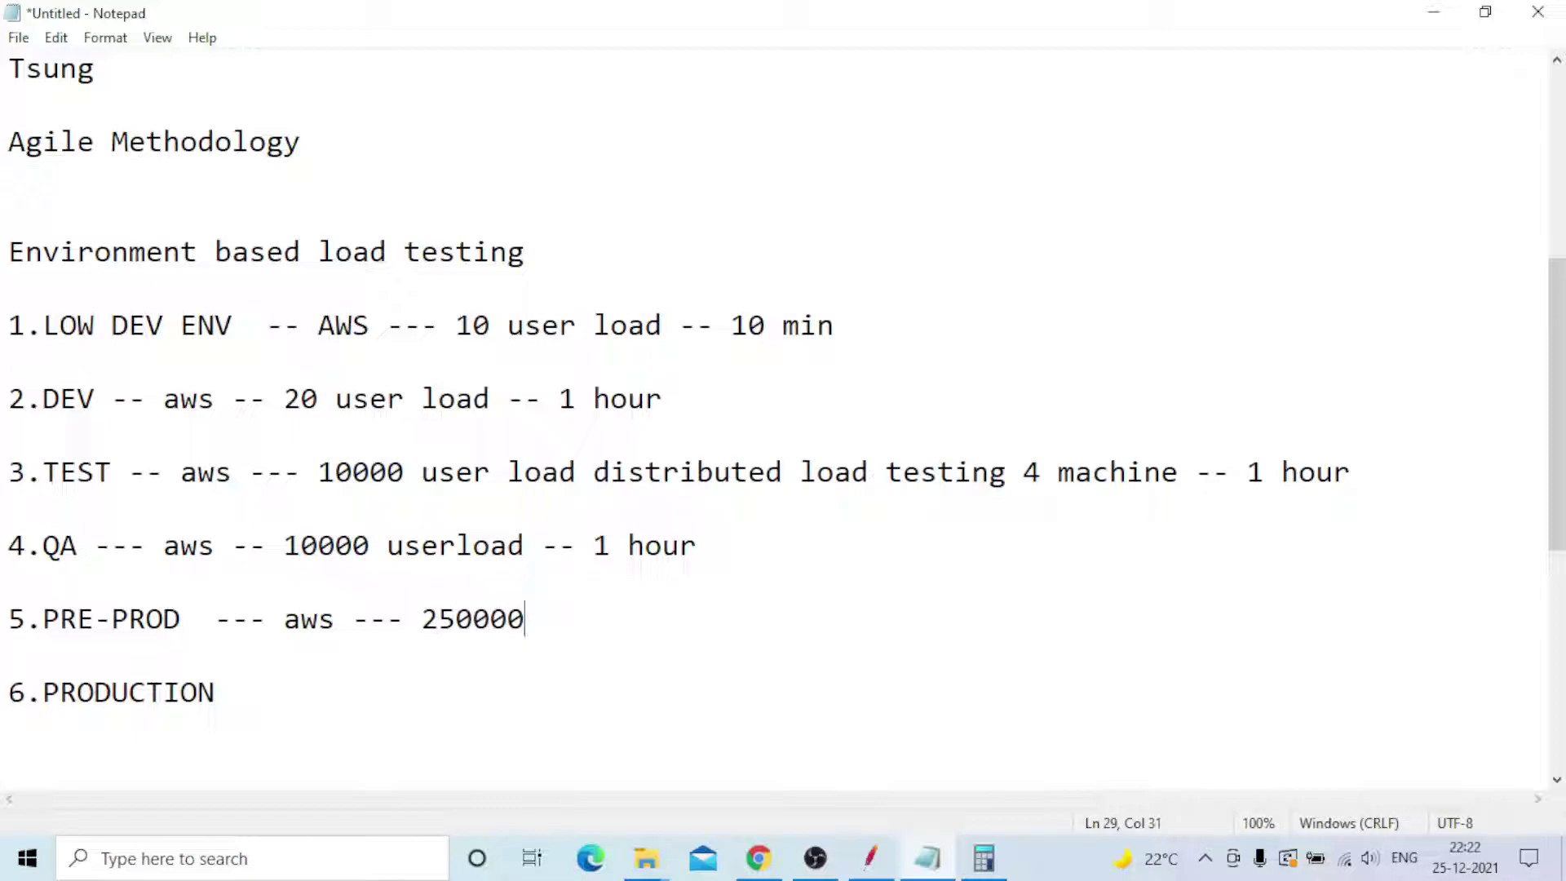
pyautogui.press('BackSpace')
pyautogui.write('userload ')
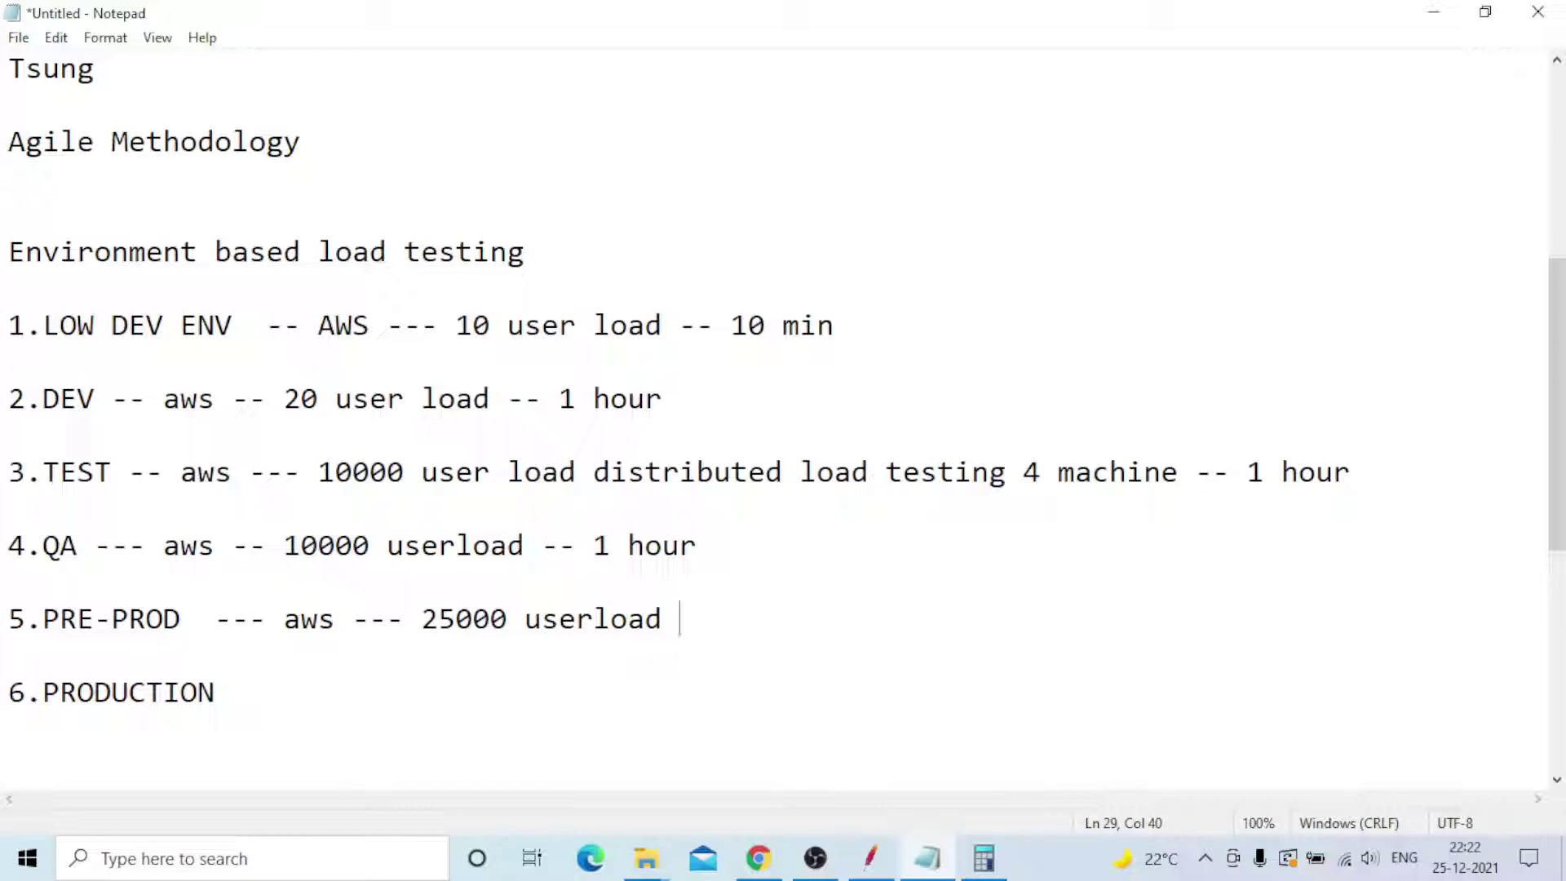
pyautogui.write('7 machi')
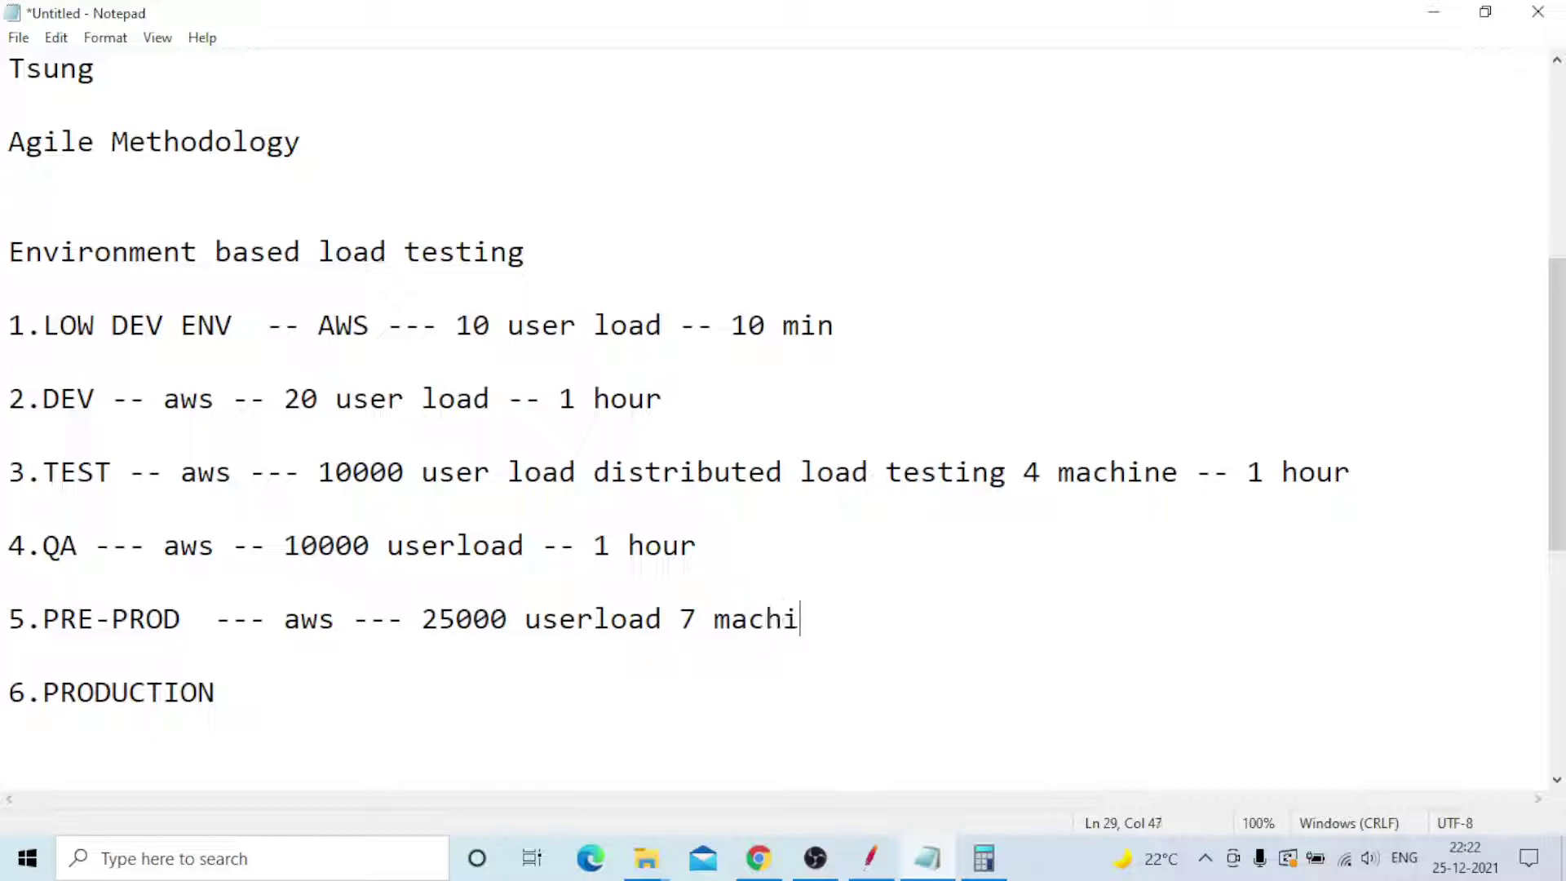
pyautogui.write('nes load ')
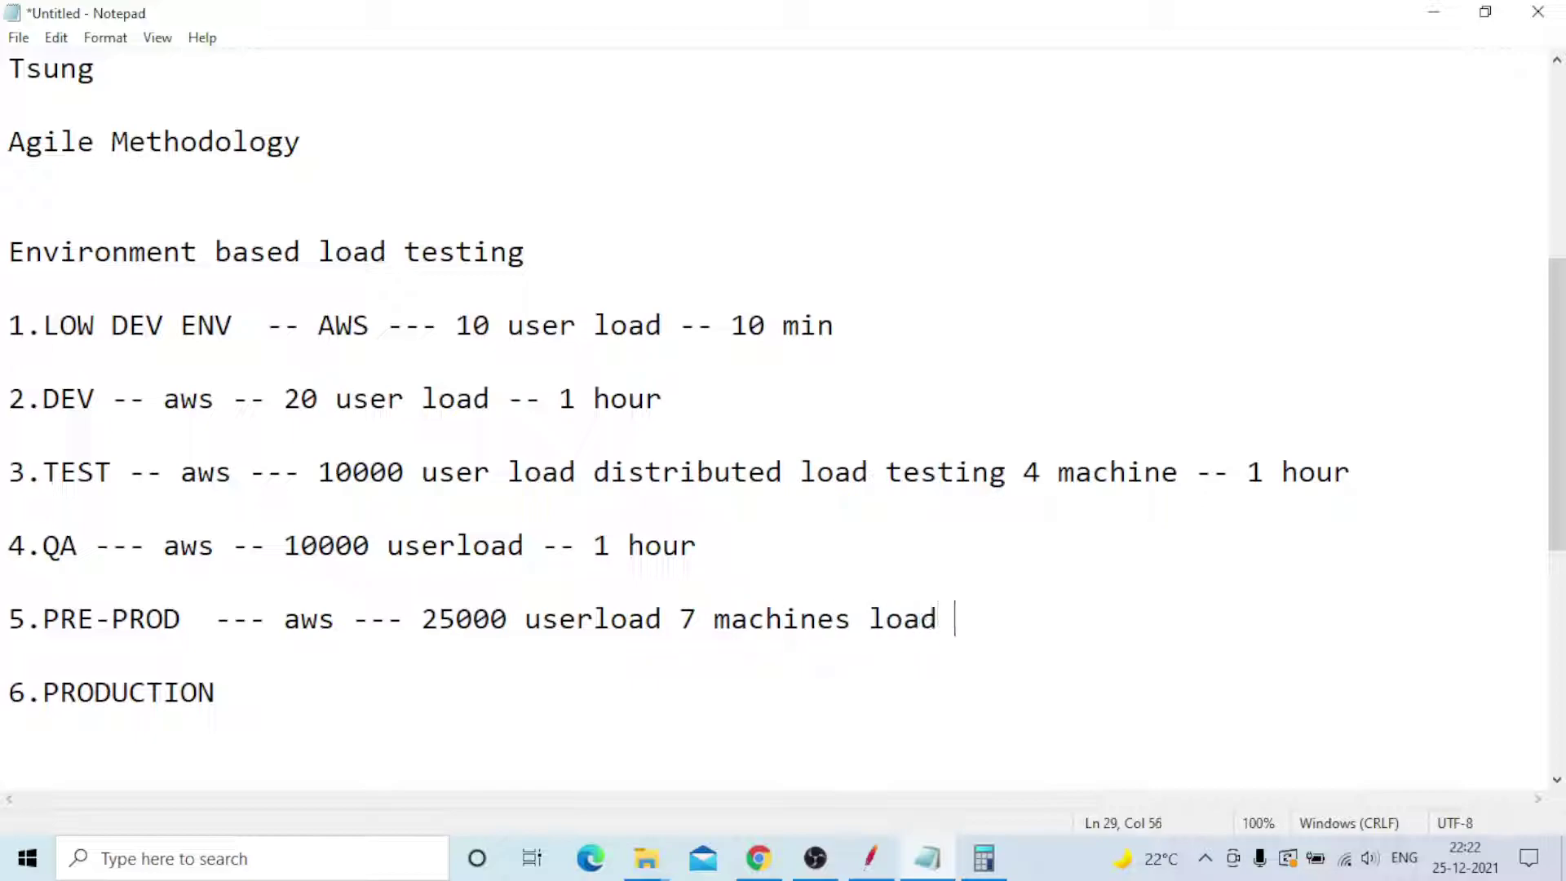
pyautogui.write('generat')
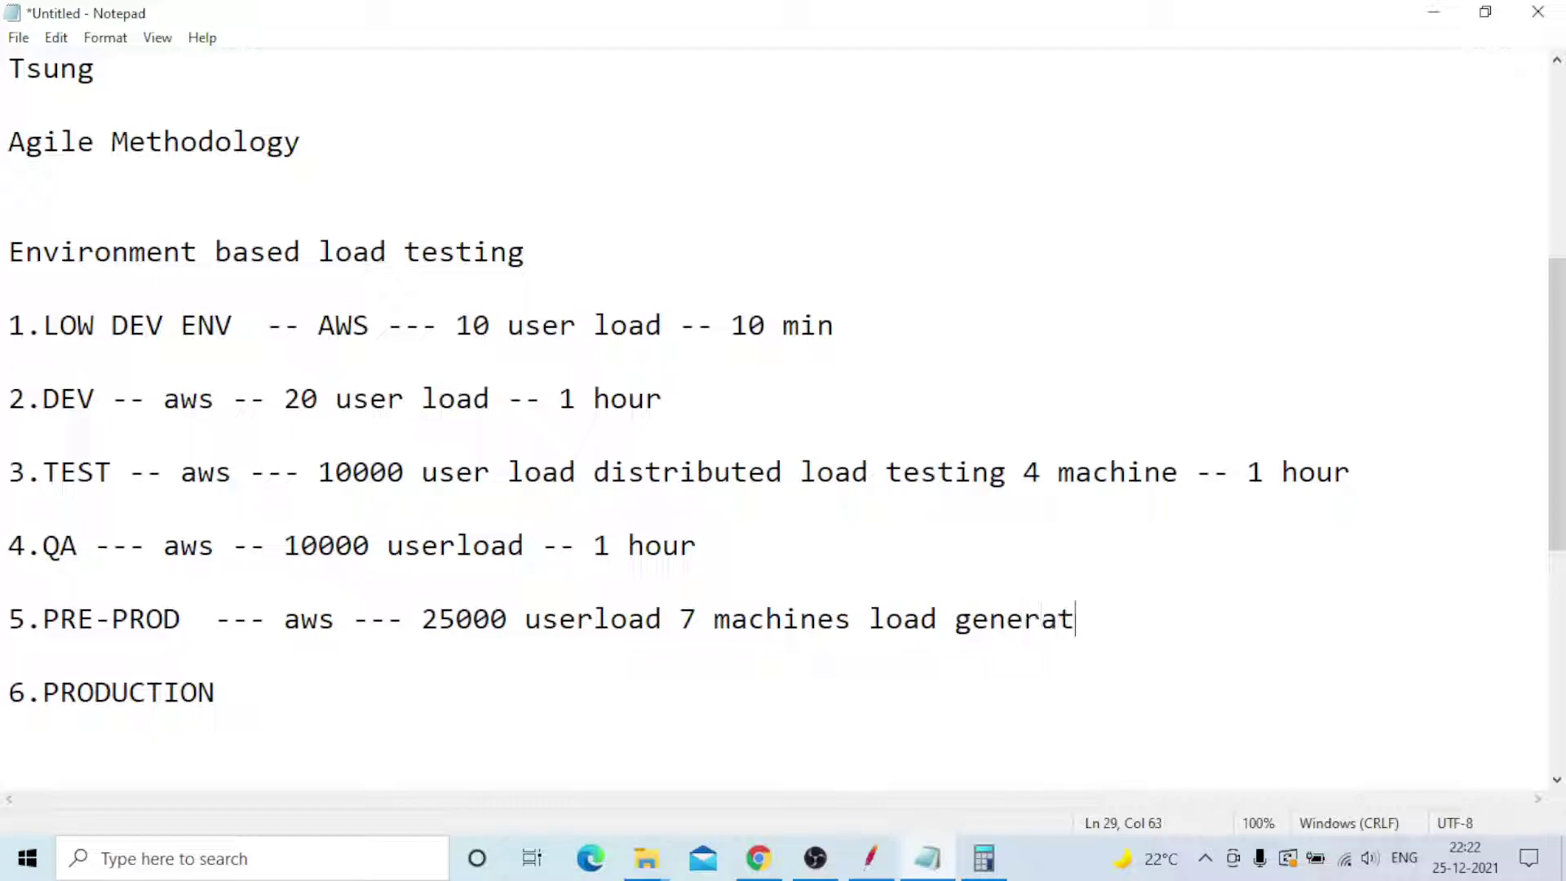
pyautogui.write('ors --- 1 hours')
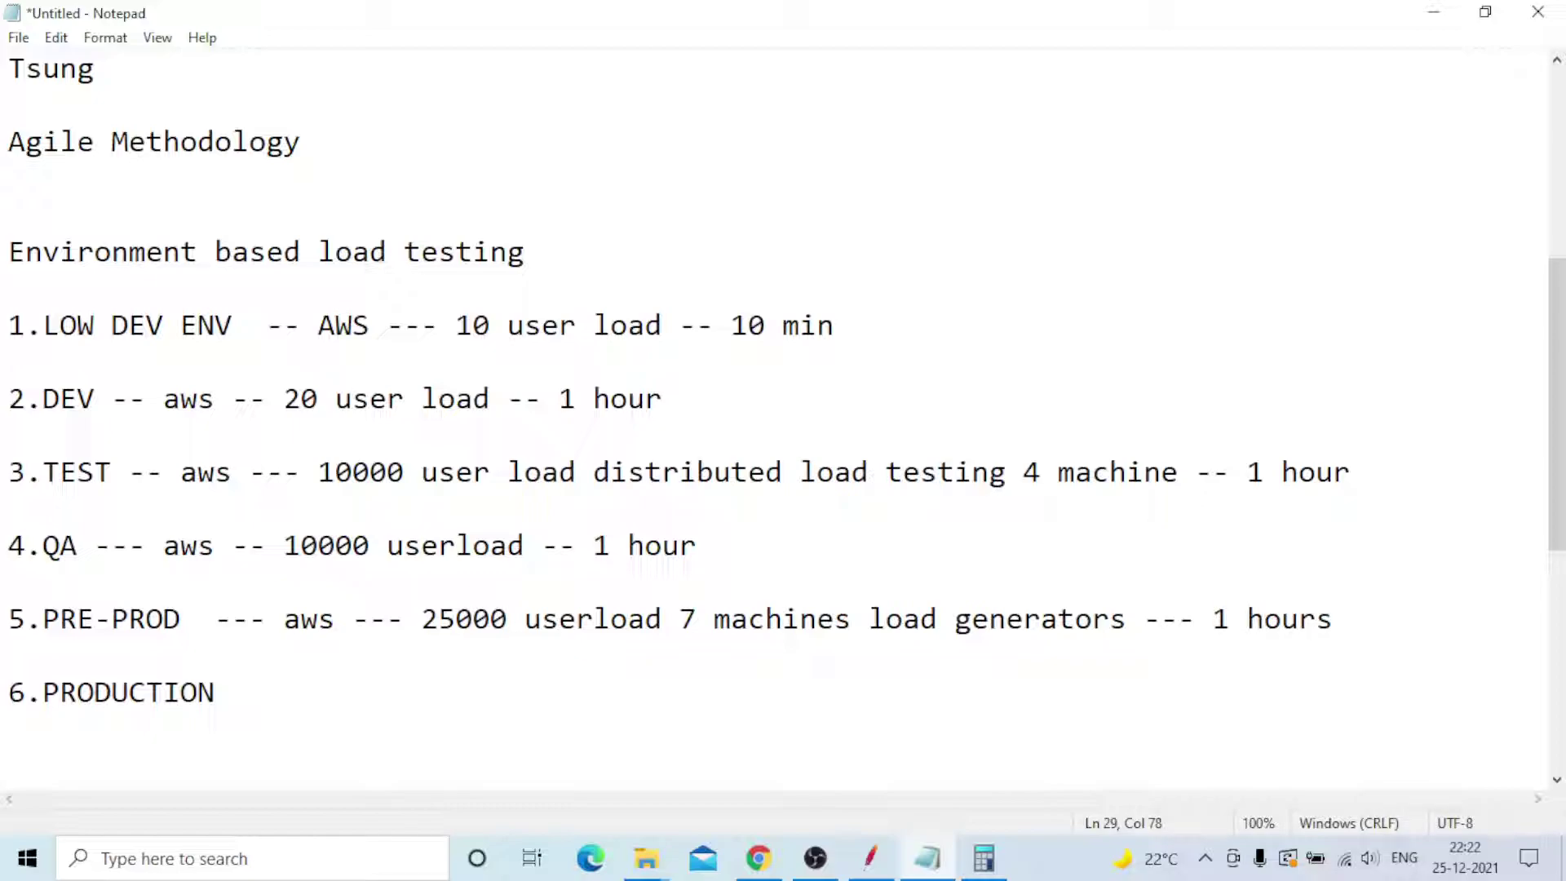
pyautogui.press('BackSpace')
# - Append '--- i am not executed any test' with trailing dots to 6.PRODUCTION
pyautogui.click(281, 685)
pyautogui.write('---')
pyautogui.write('i am no')
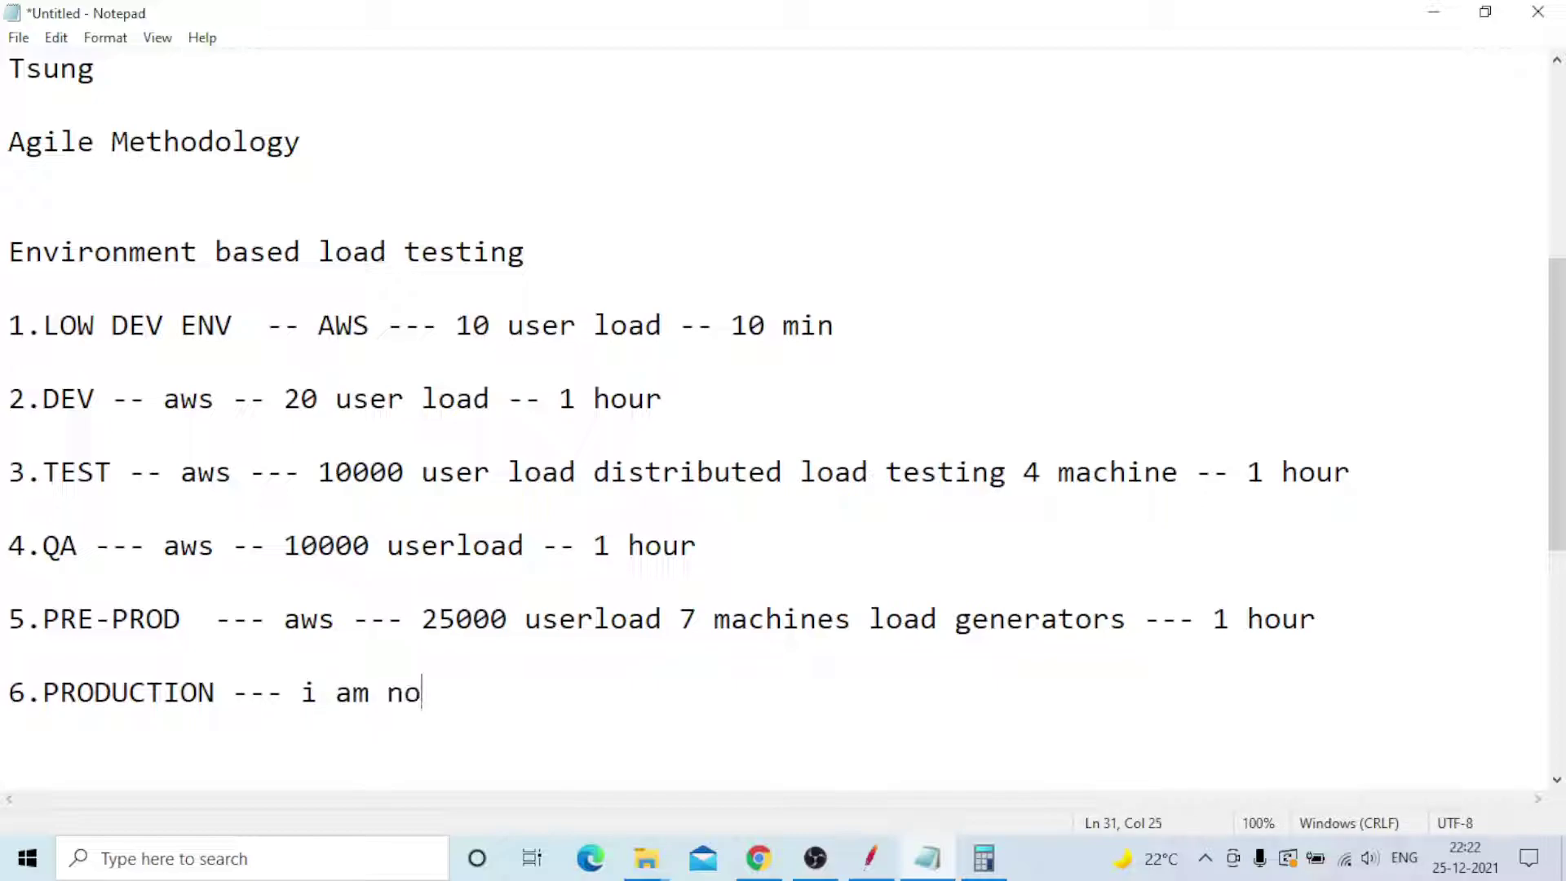
pyautogui.write('t execu')
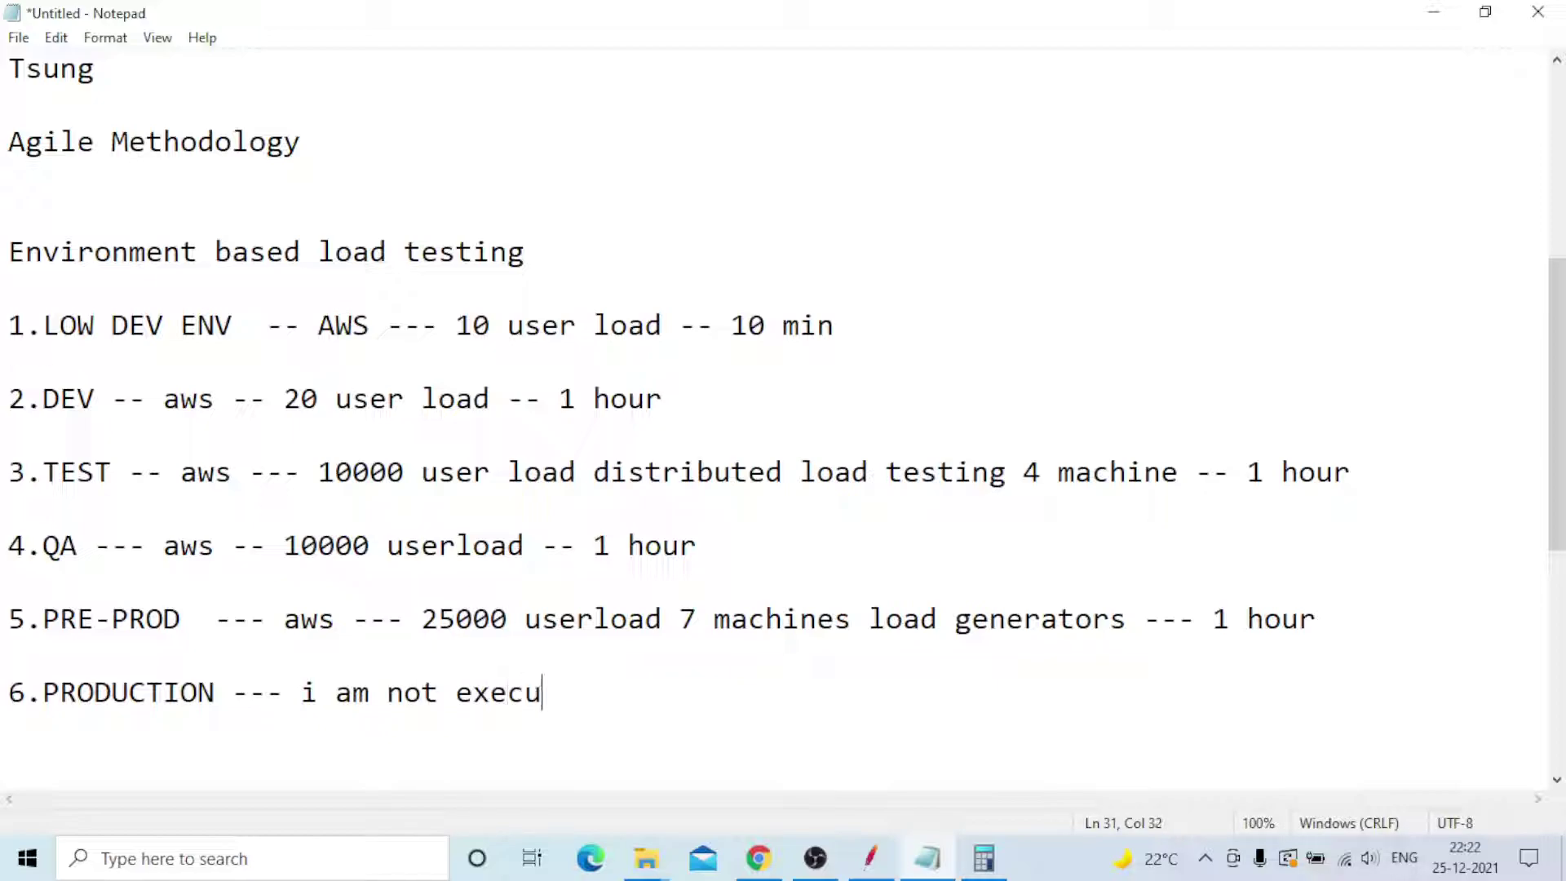
pyautogui.write('ted any ')
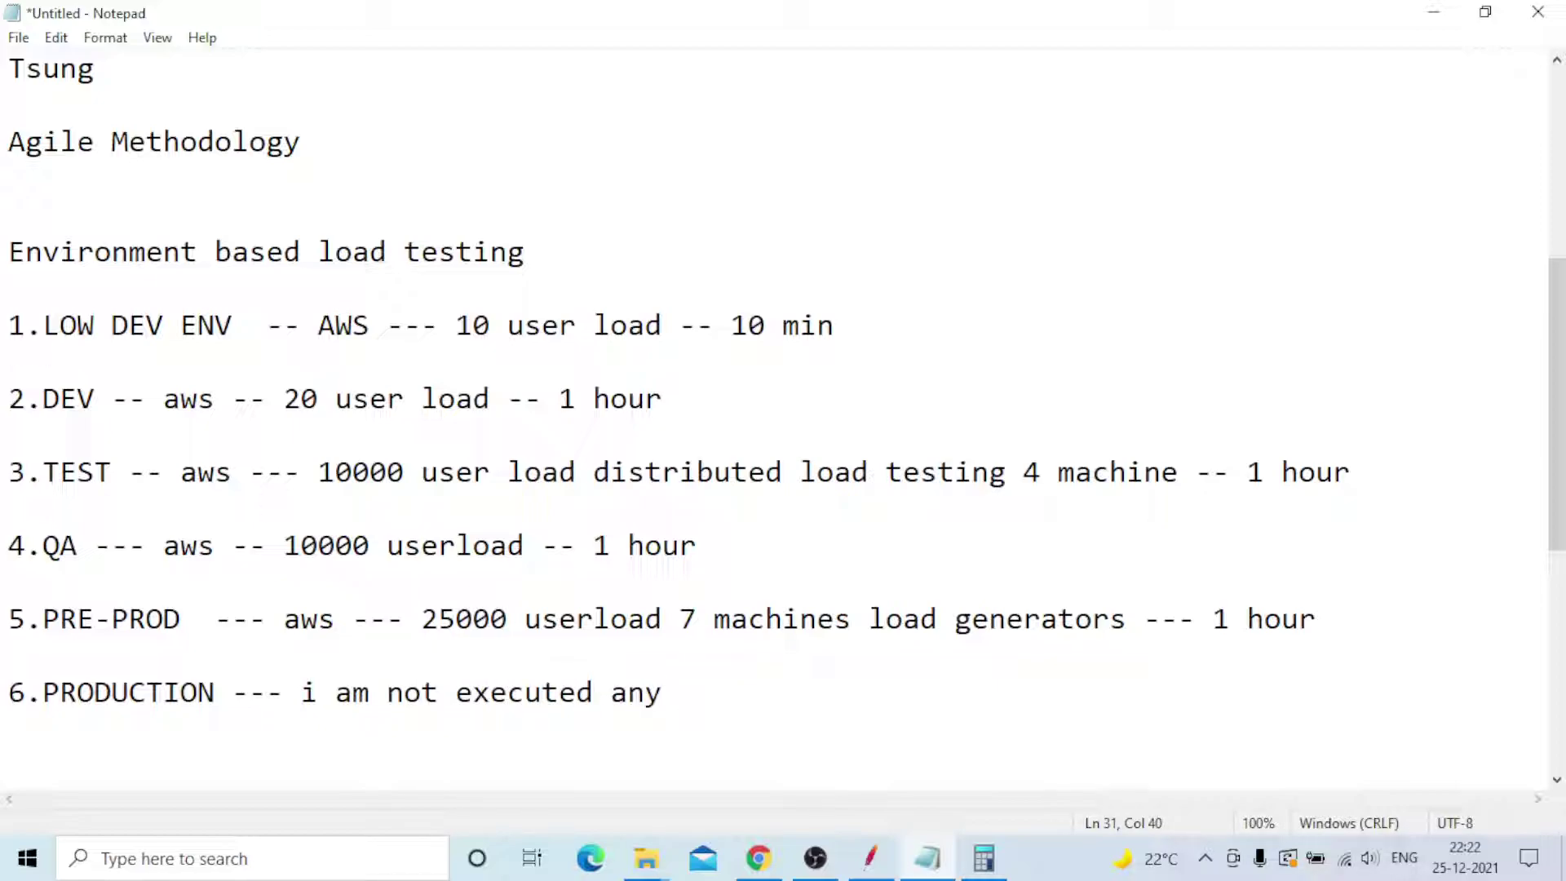
pyautogui.write('test.................................')
pyautogui.moveTo(306, 693); pyautogui.dragTo(752, 711)
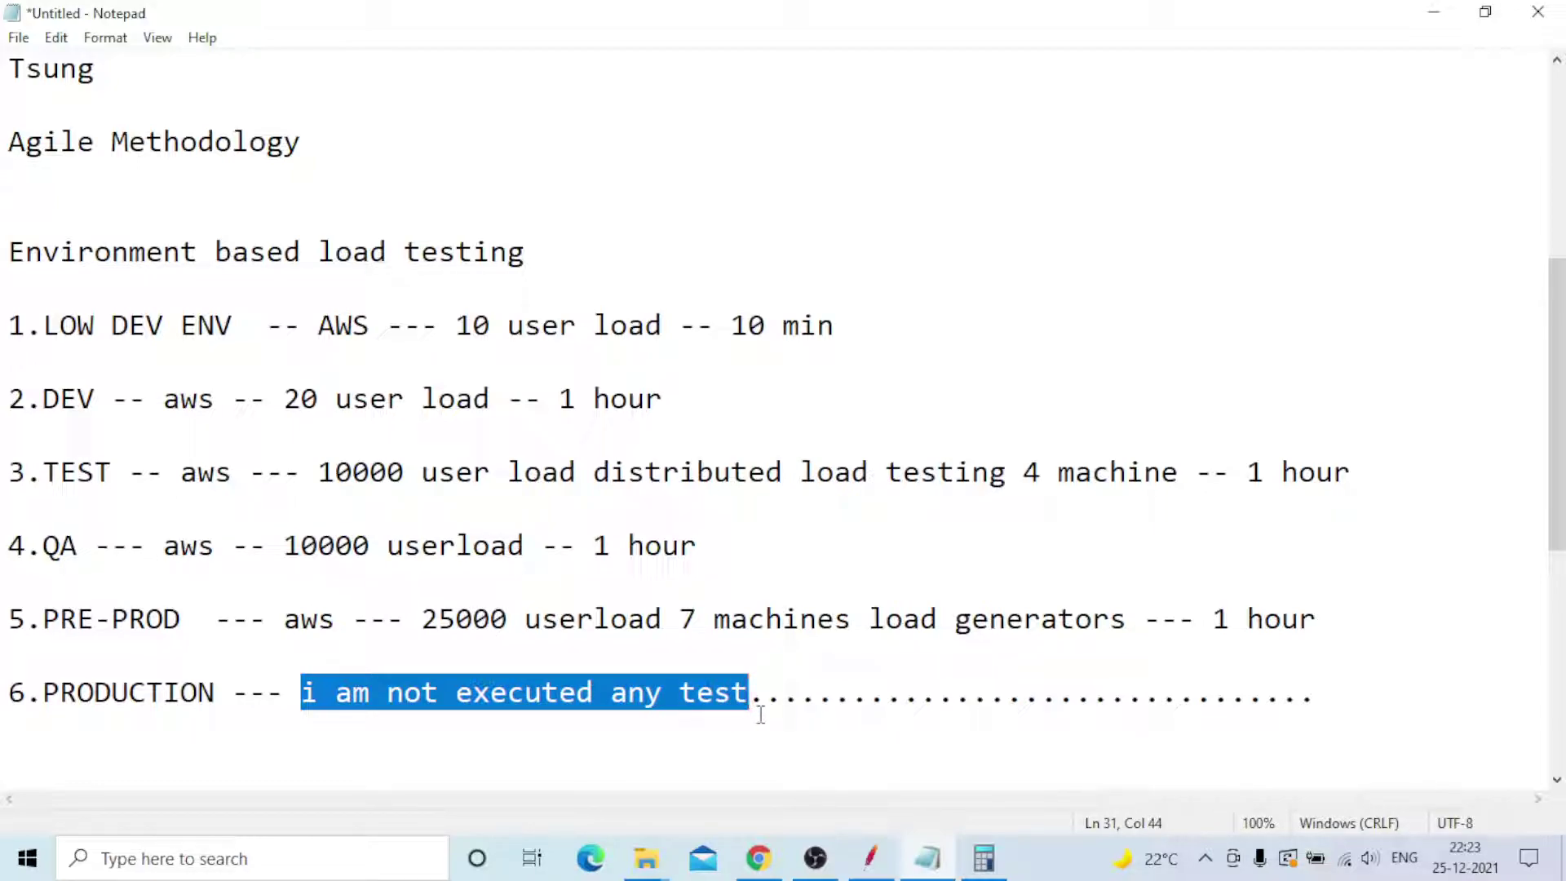
pyautogui.click(767, 717)
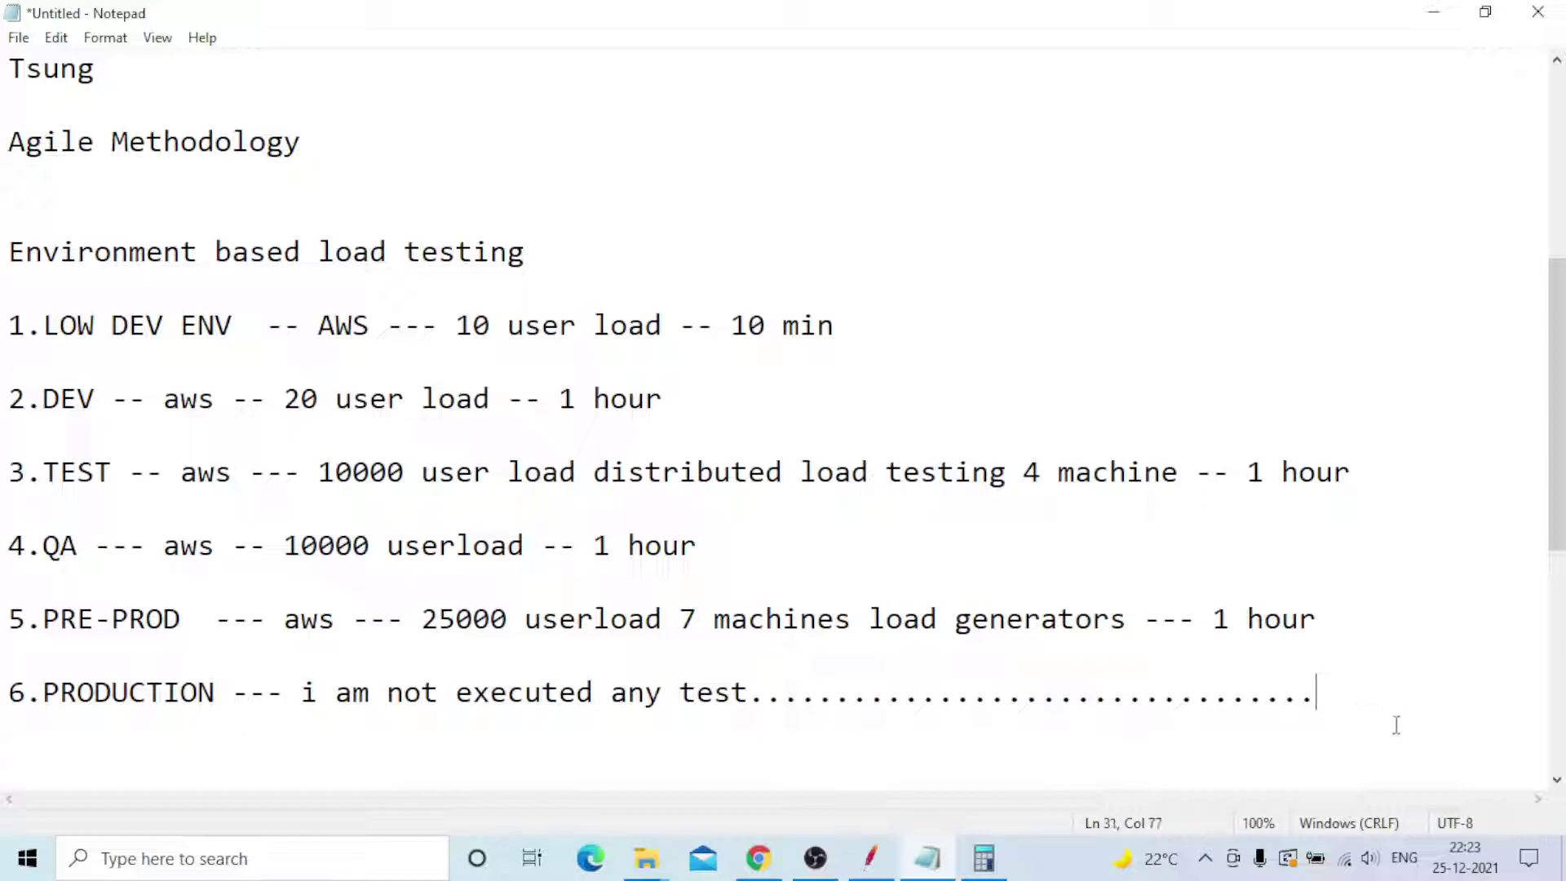
# - Add a 'test data' line beneath the PRODUCTION entry
pyautogui.press('Return')
pyautogui.write('test data')
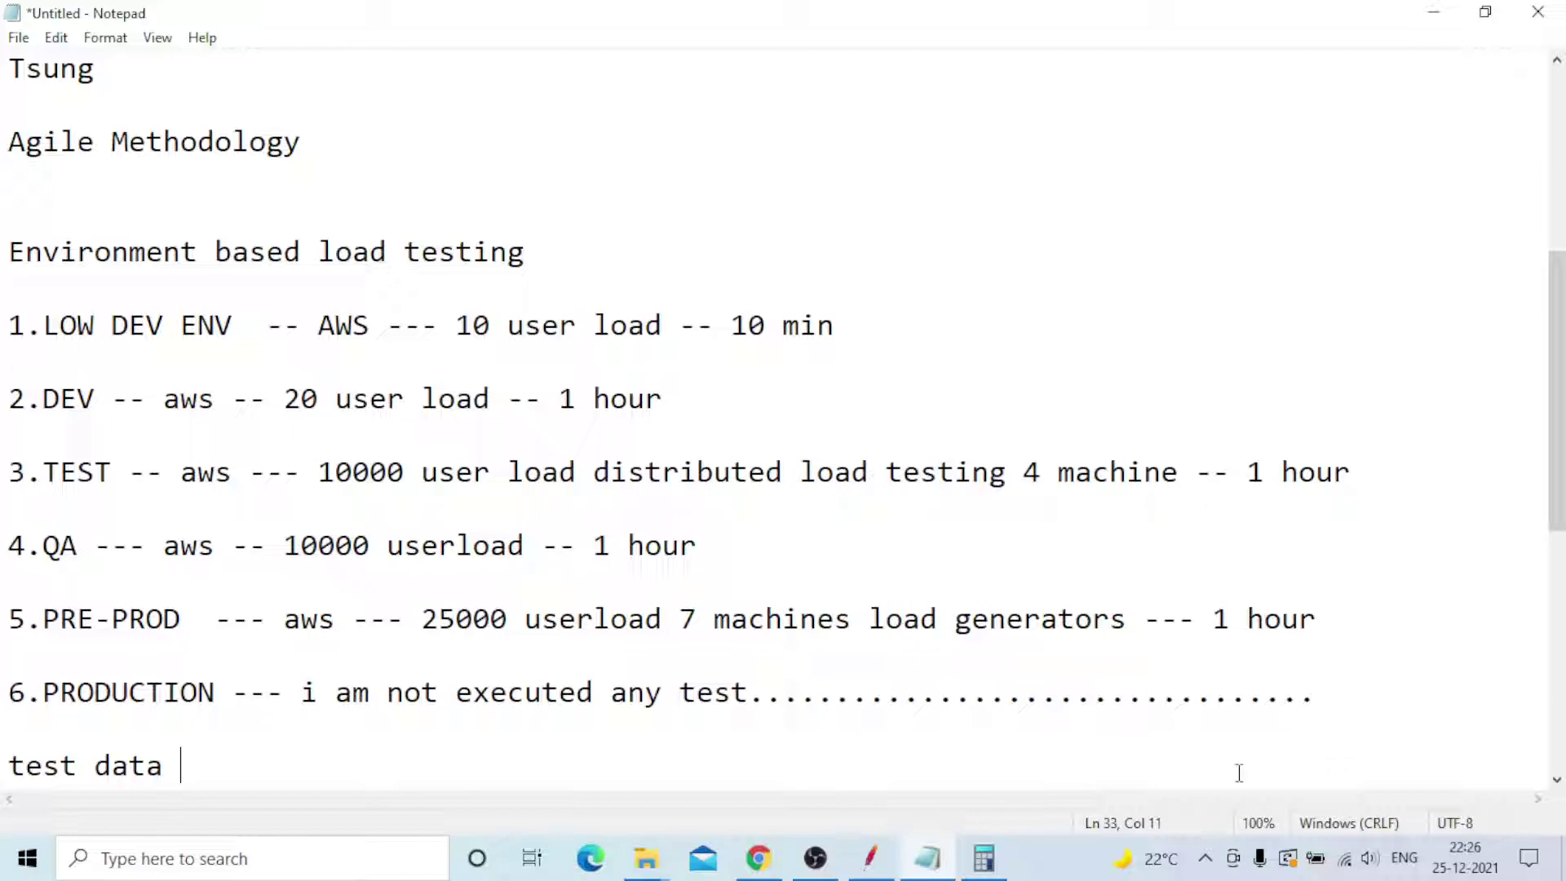
# - Scroll the notes to the top and highlight the tool names (JMeter to Tsung) and the Agile Methodology line
pyautogui.scroll(4, 1017, 528)
pyautogui.scroll(1, 1013, 527)
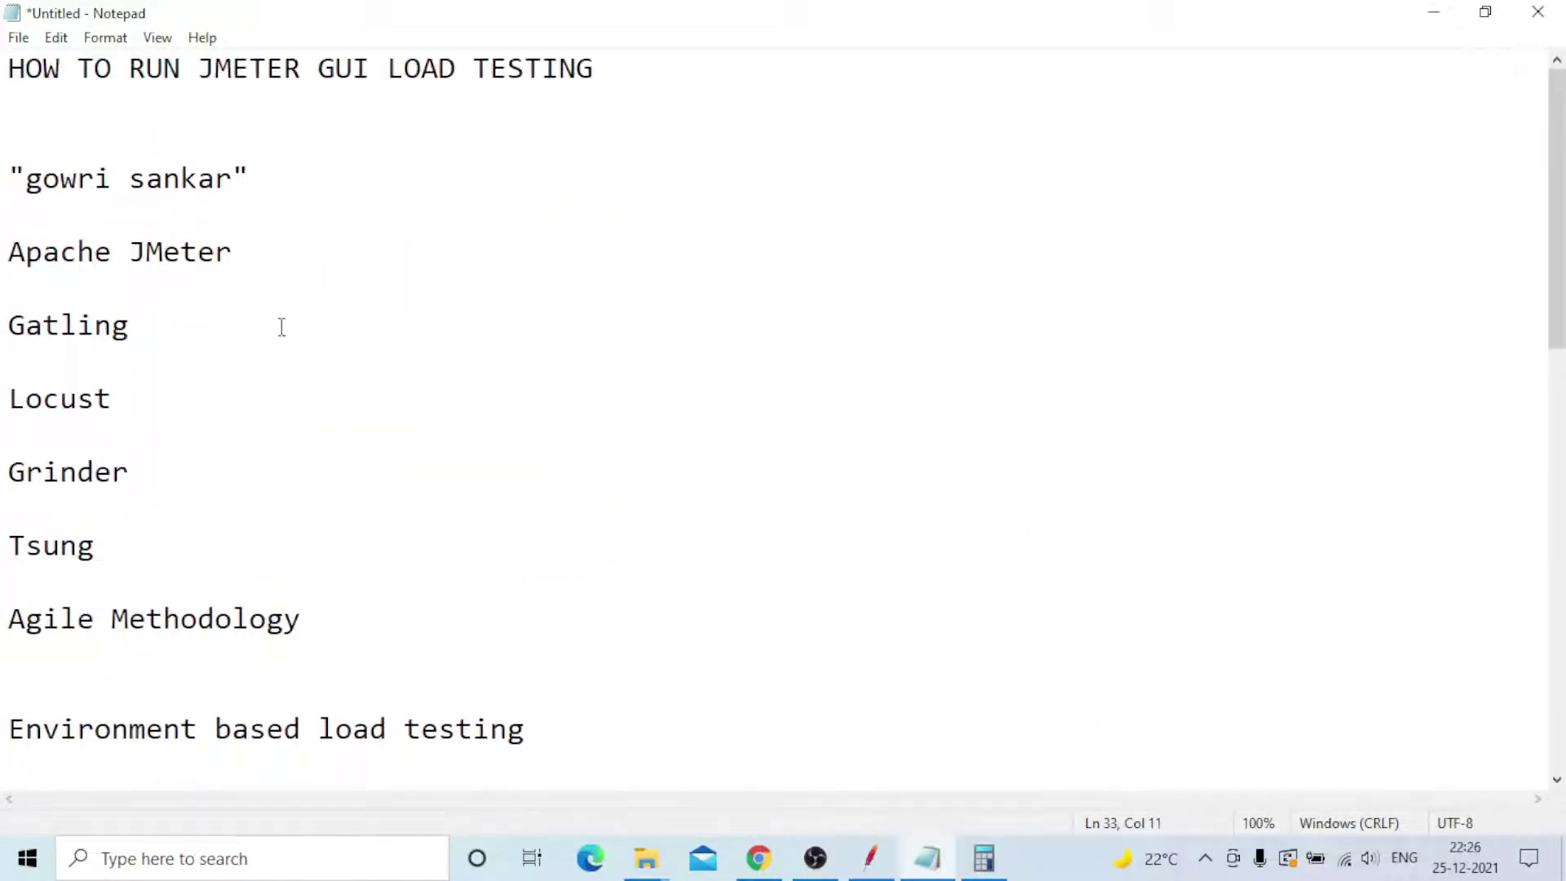
pyautogui.moveTo(7, 249); pyautogui.dragTo(158, 557)
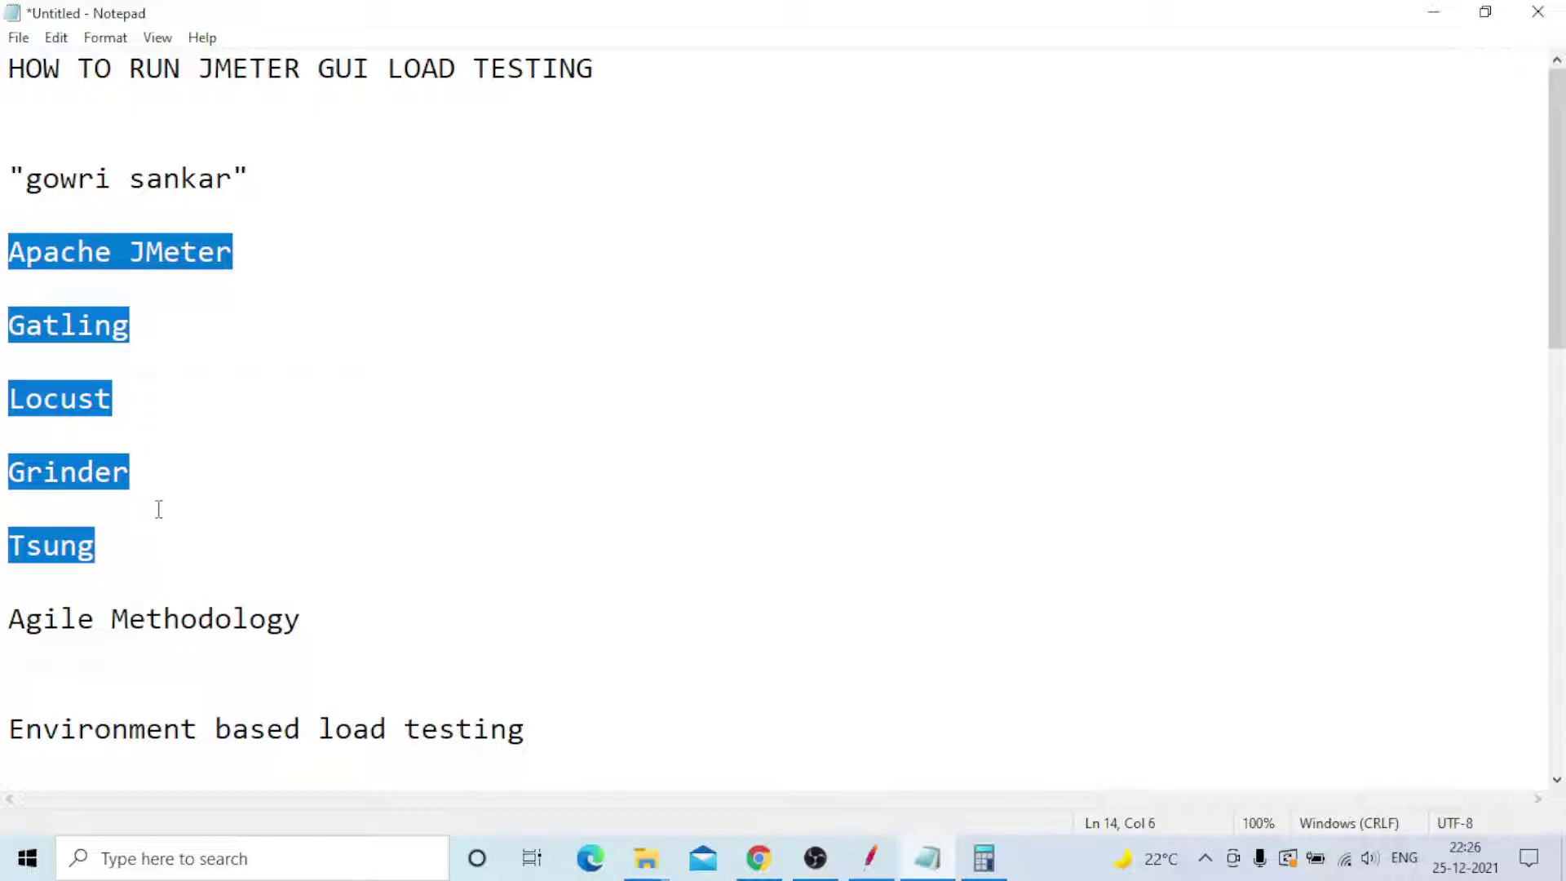
pyautogui.moveTo(315, 618); pyautogui.dragTo(4, 612)
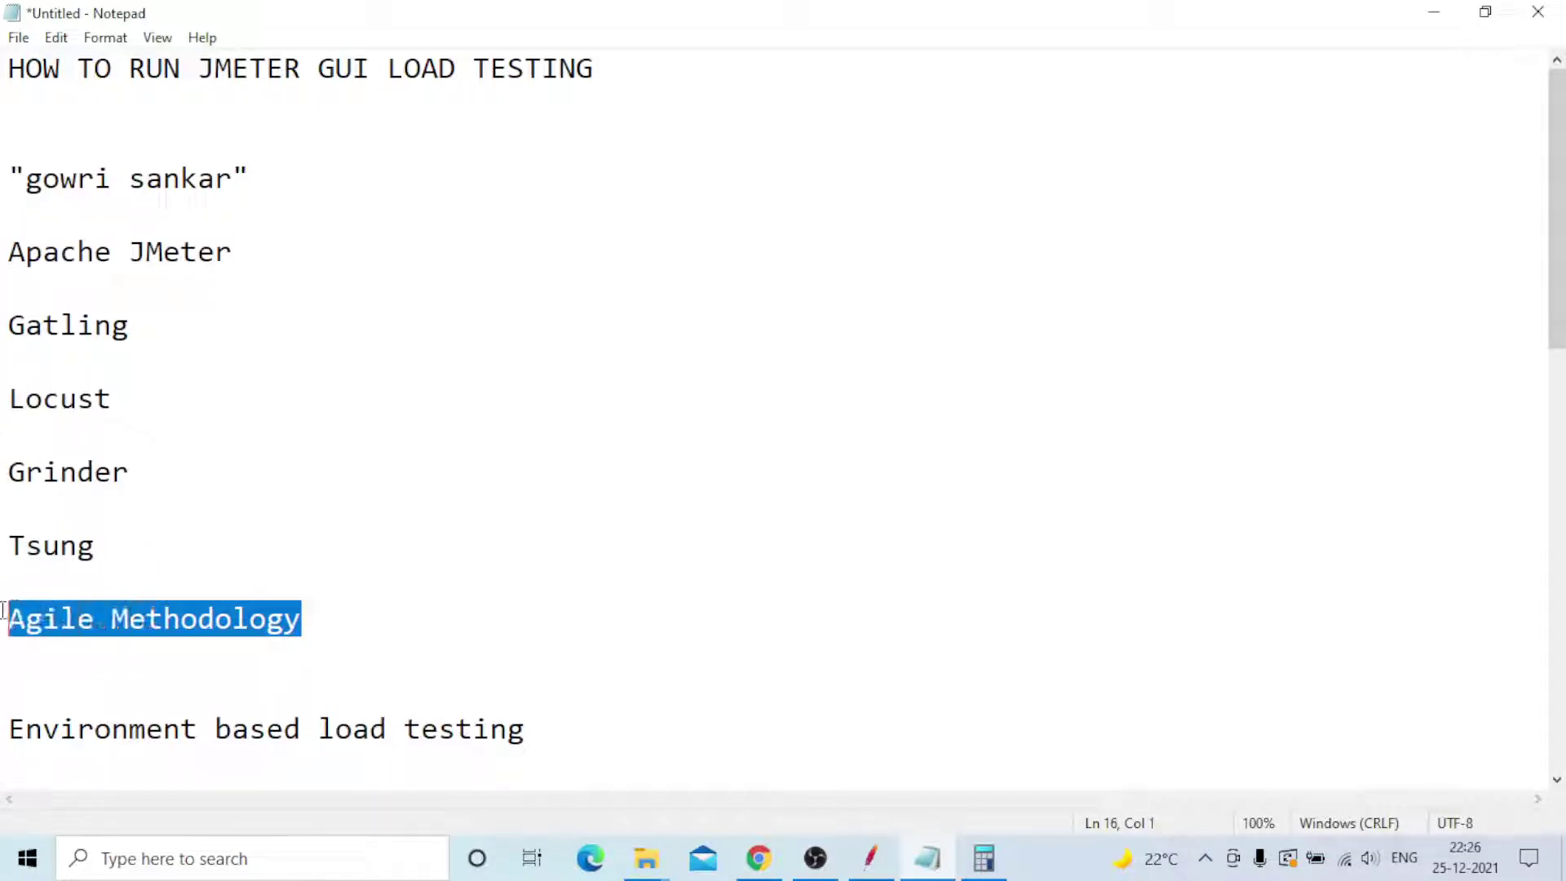
pyautogui.click(469, 335)
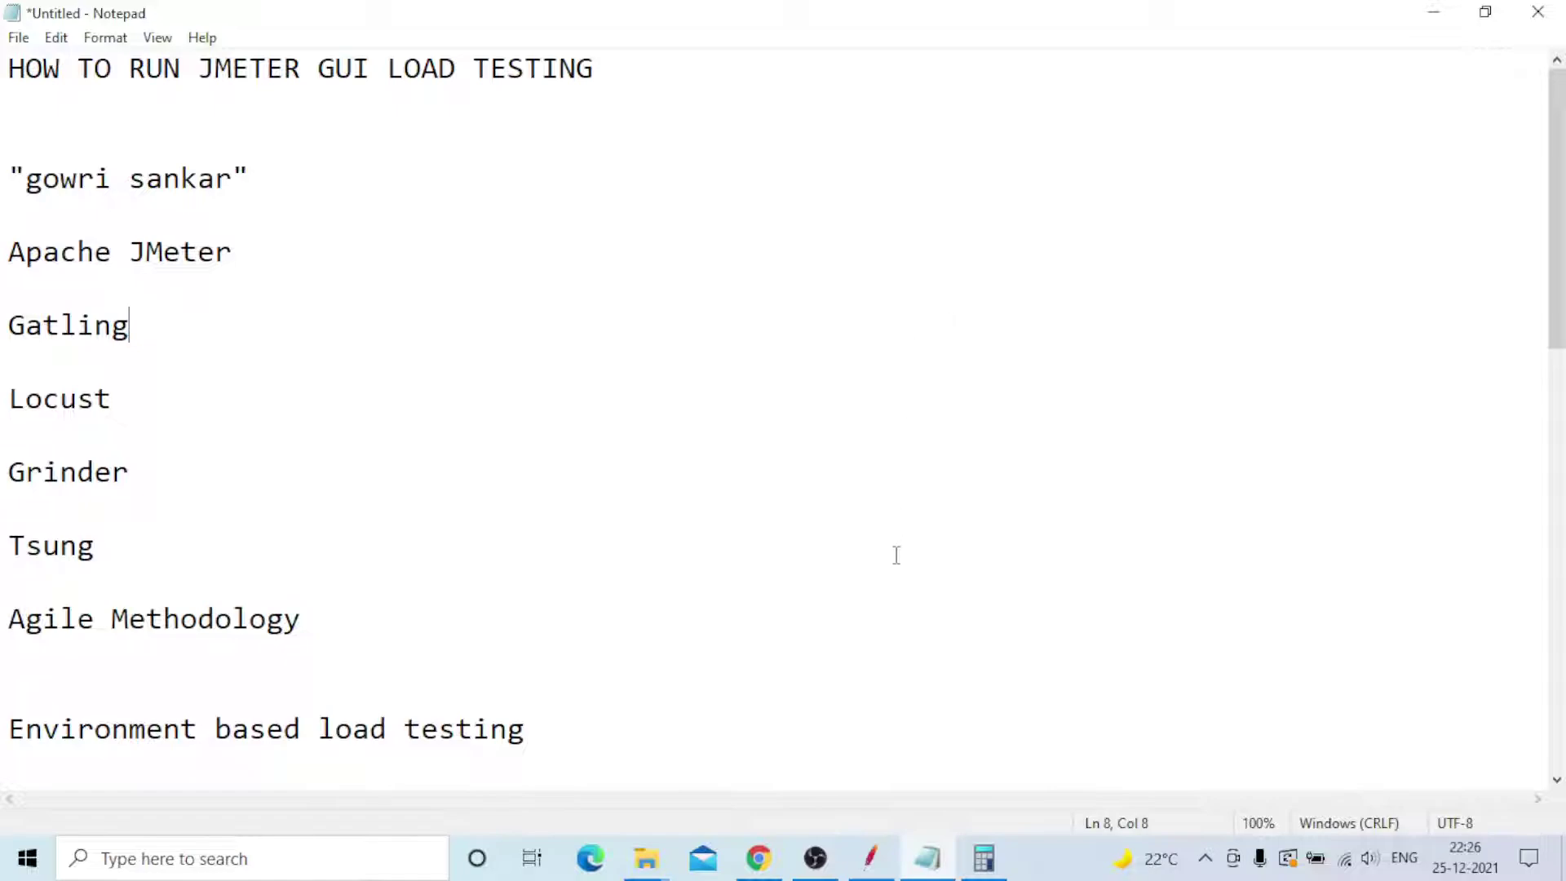
# - Start the 30-thread JPetStore test in JMeter and watch it live in Graph Results
pyautogui.click(873, 863)
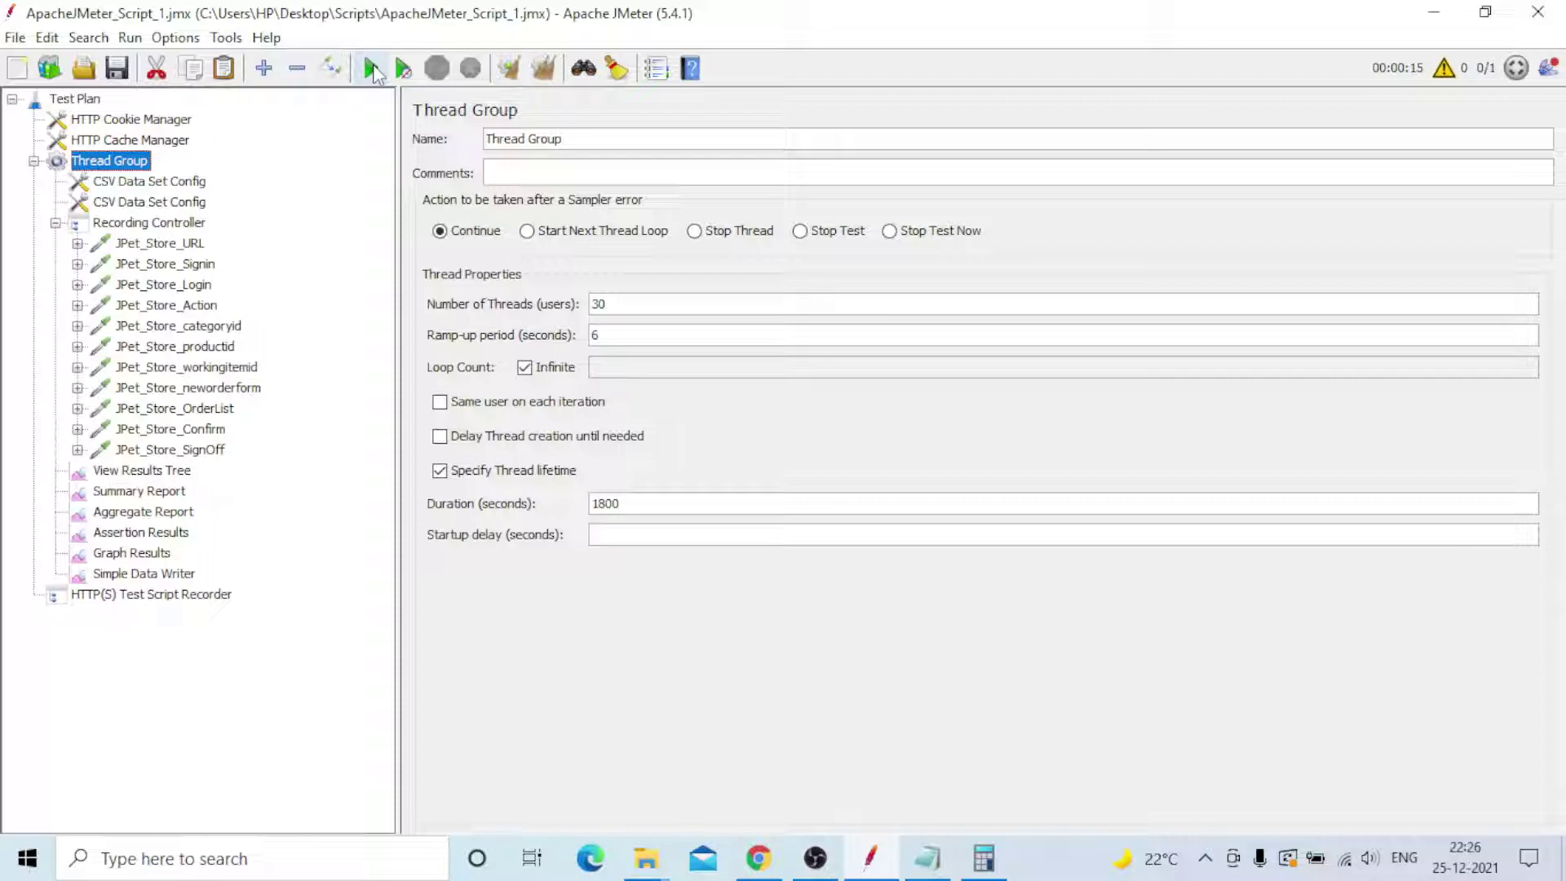
pyautogui.click(371, 71)
pyautogui.click(126, 557)
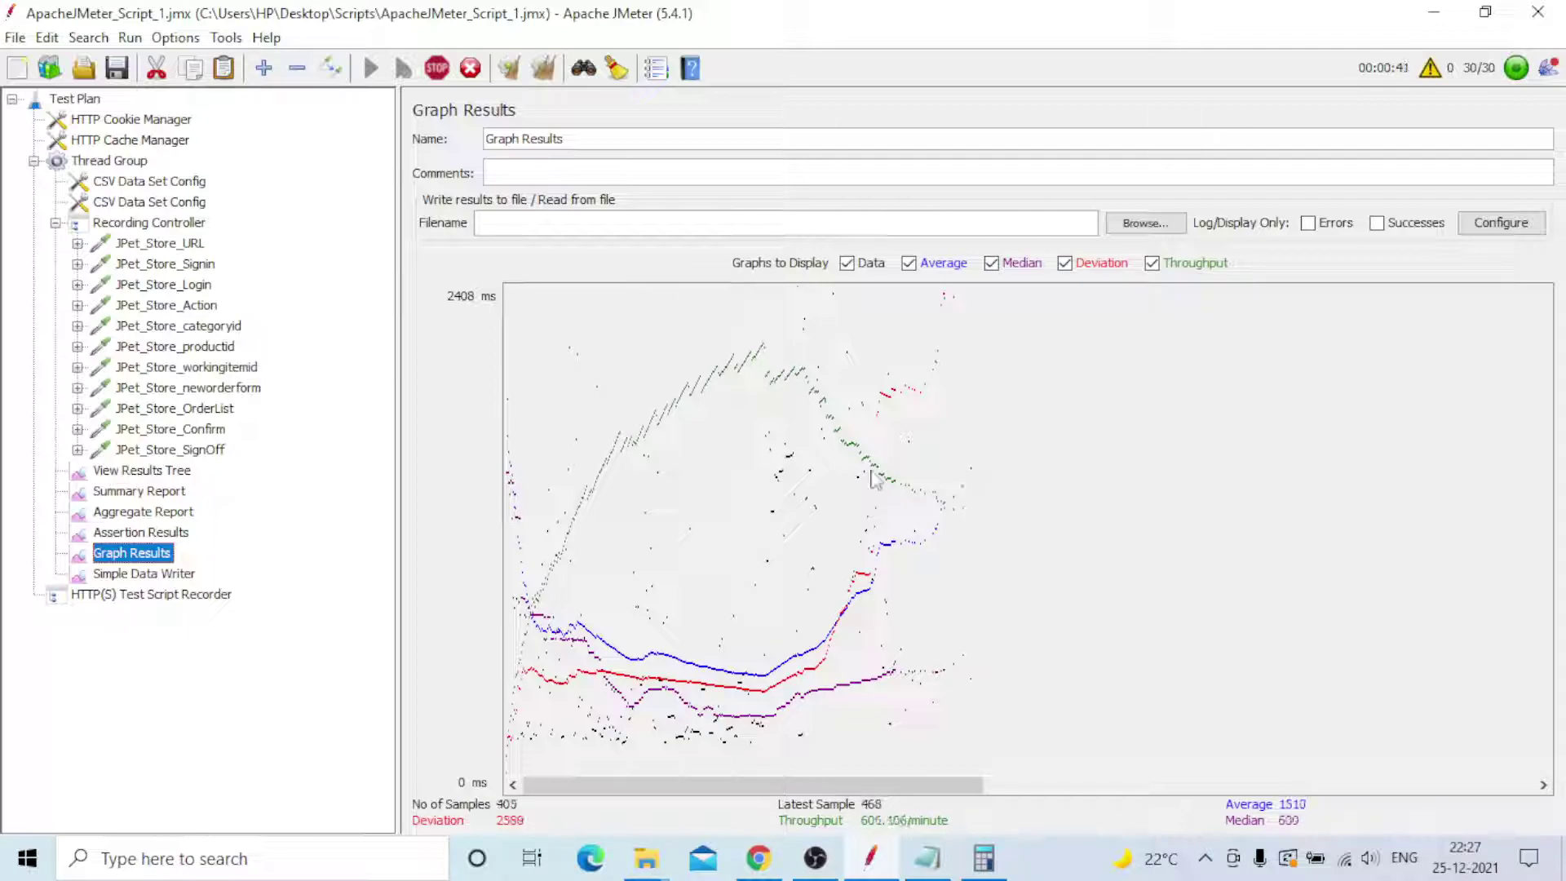
# - Review Assertion Results, then the Aggregate Report showing 640 samples, 0.16% errors and 9.2/sec throughput
pyautogui.click(139, 532)
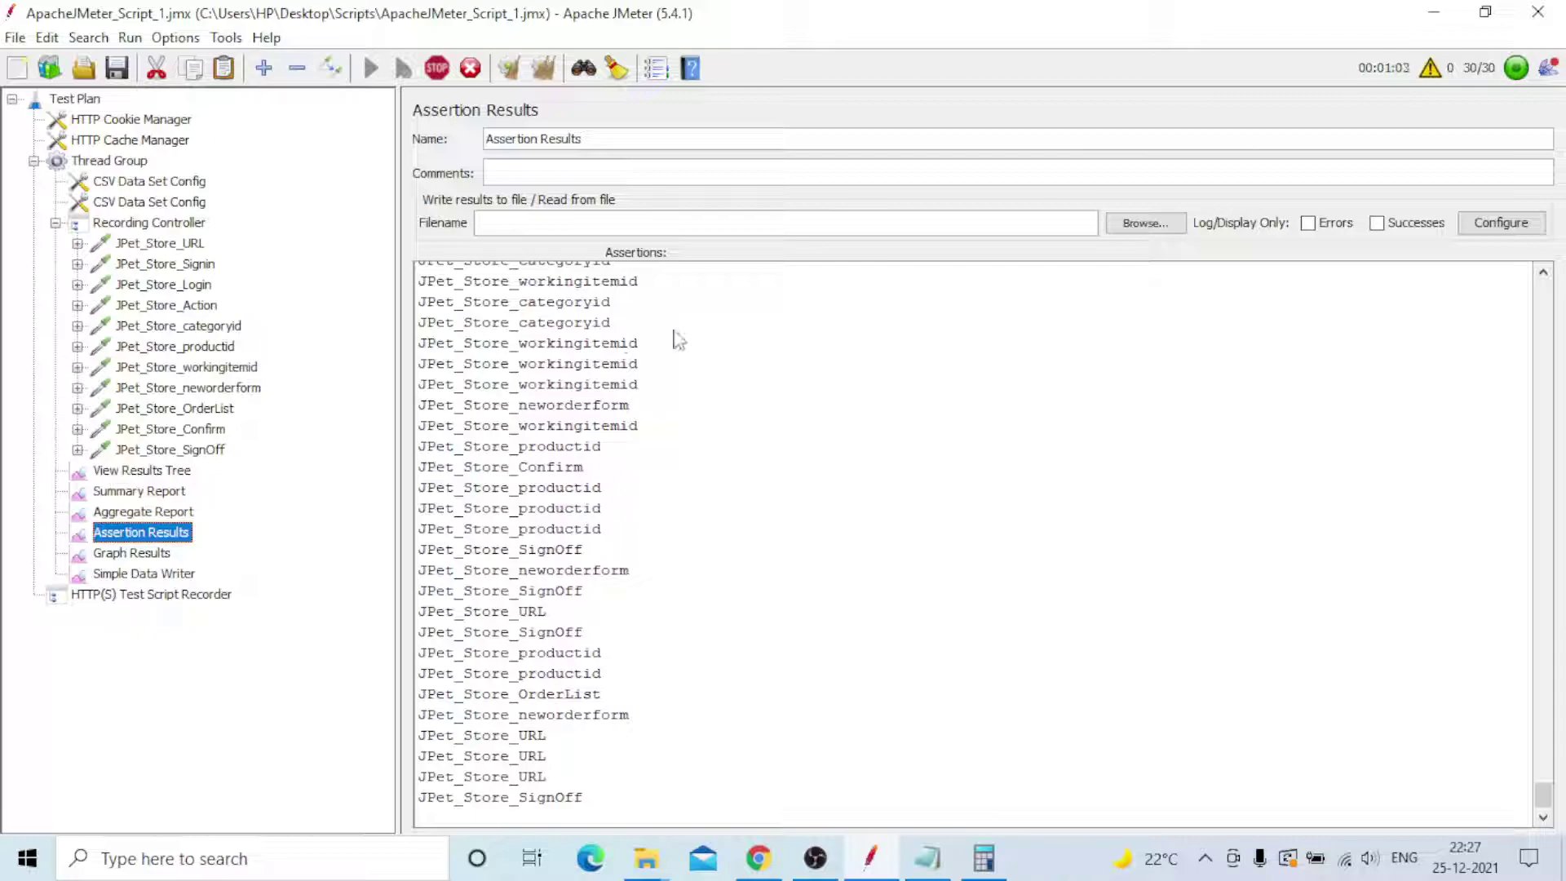
pyautogui.click(147, 511)
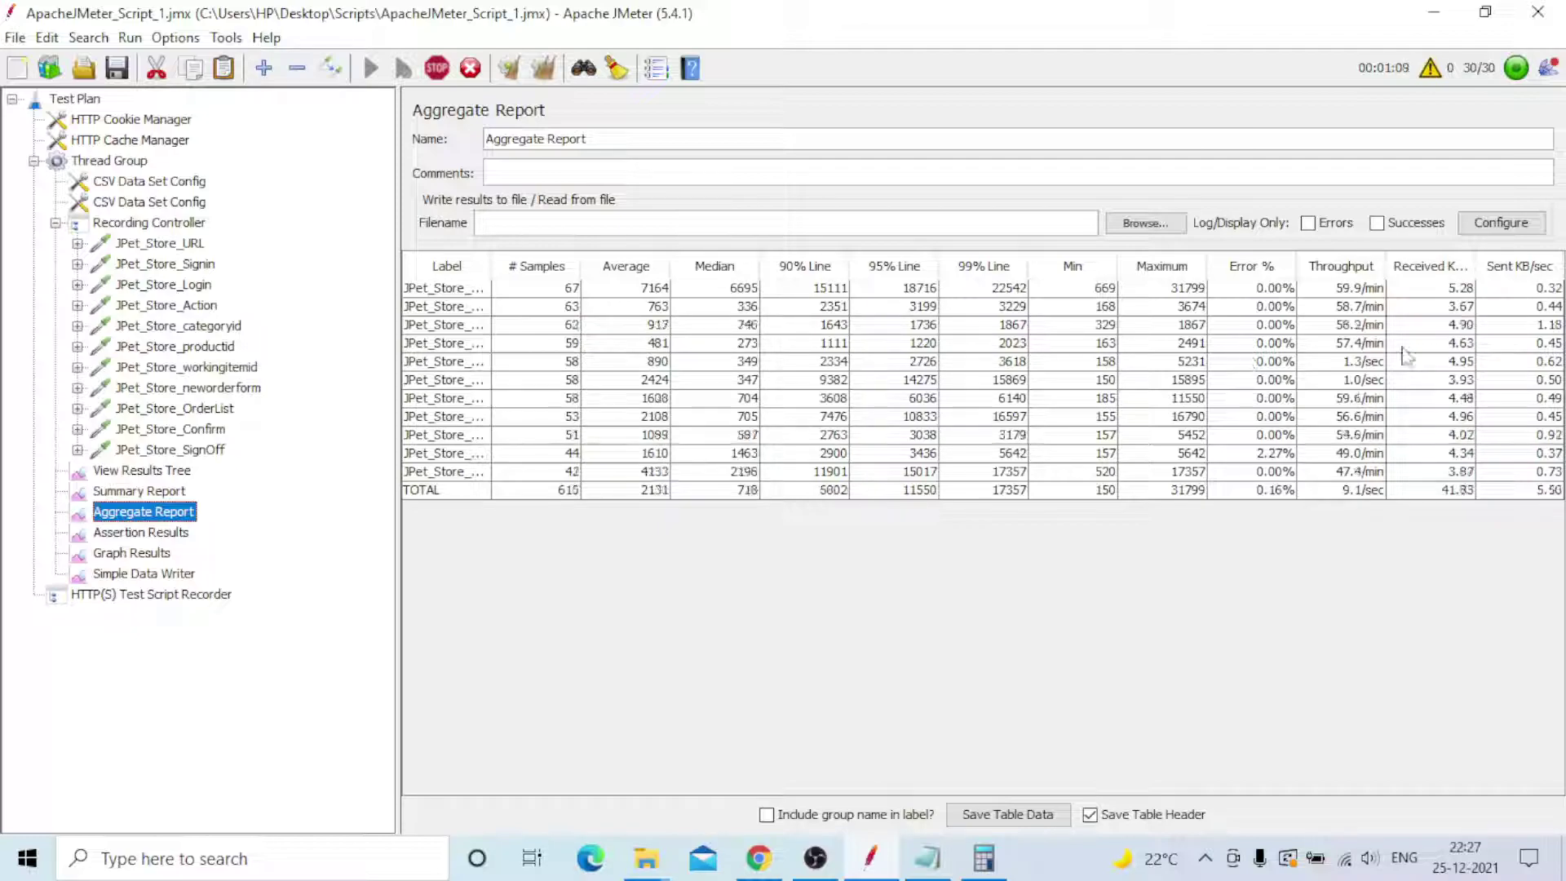
# - Review Summary Report statistics, then the passing JPet_Store samples in View Results Tree
pyautogui.click(121, 493)
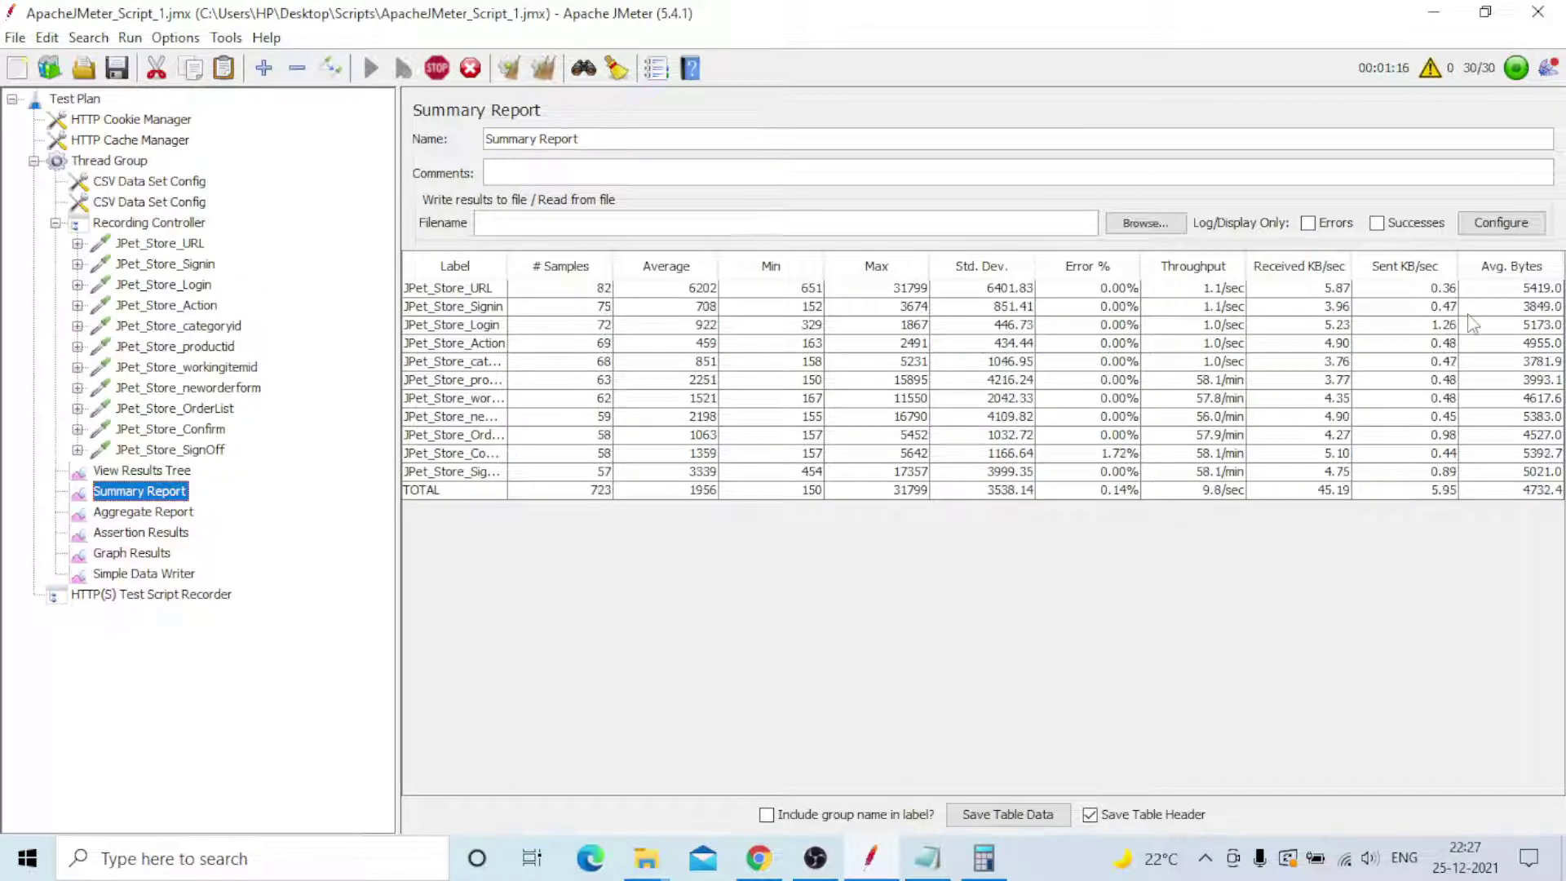
pyautogui.click(142, 471)
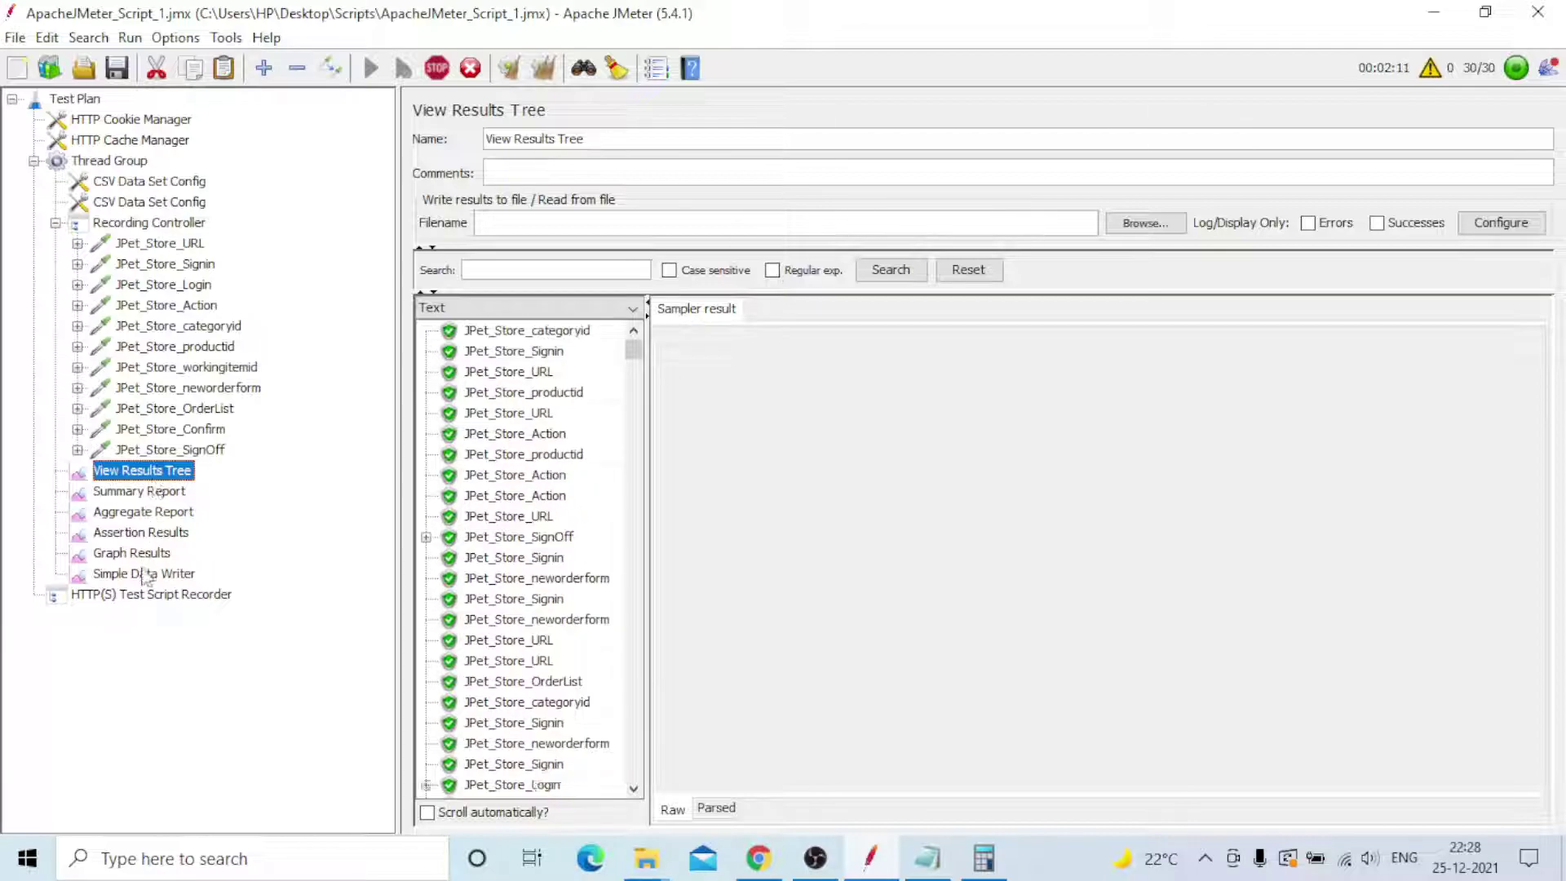
# - Return to Graph Results, now plotting 2235 samples at 895.988/minute with a 968 ms average
pyautogui.click(155, 488)
pyautogui.click(151, 471)
pyautogui.rightClick(154, 471)
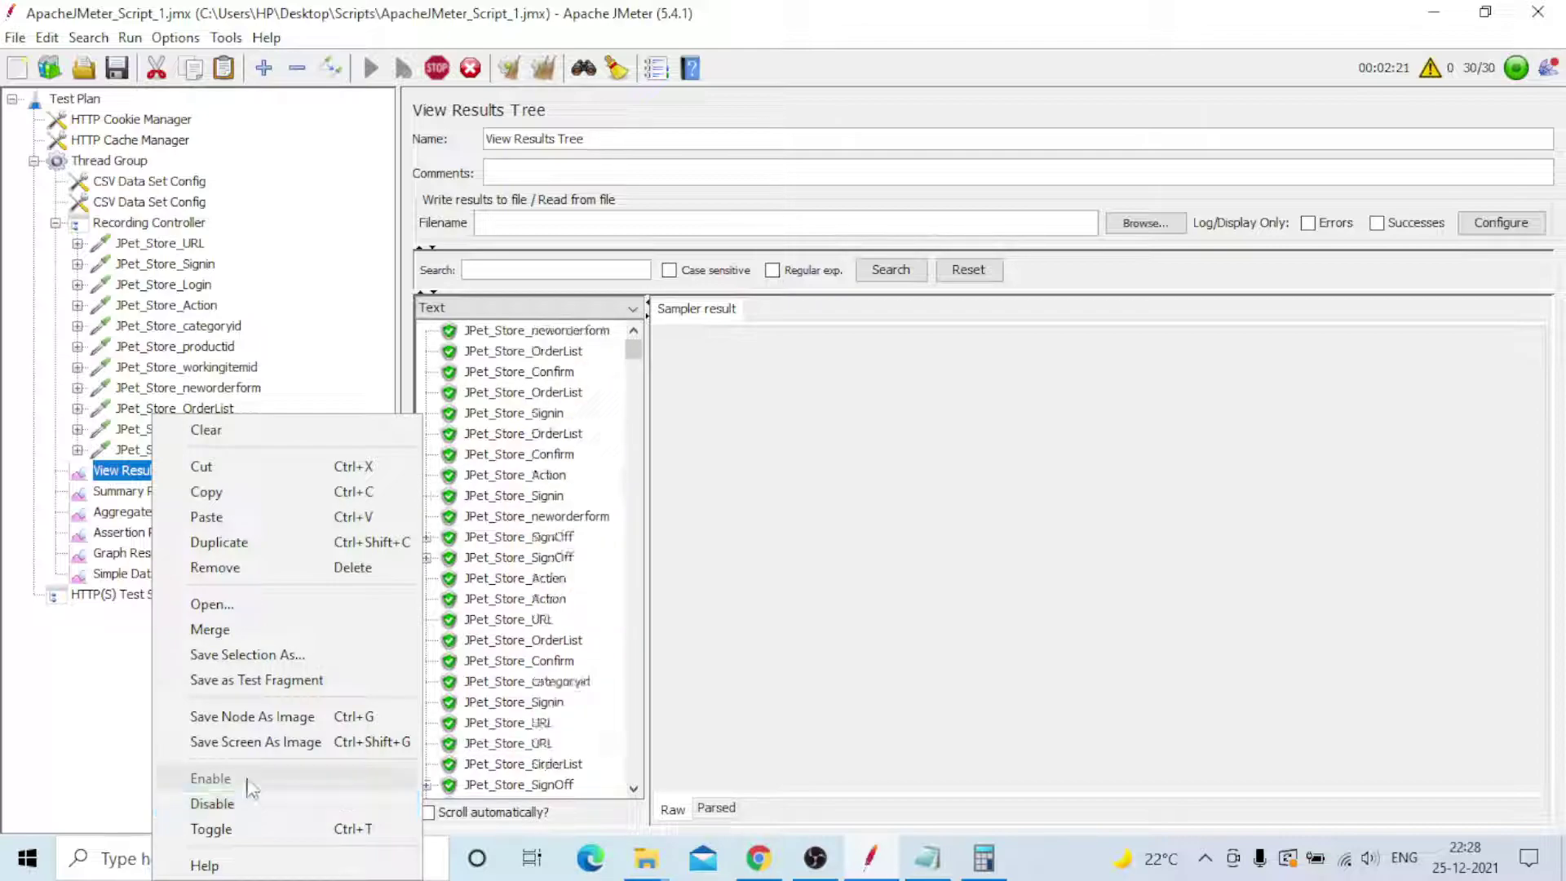
pyautogui.click(99, 700)
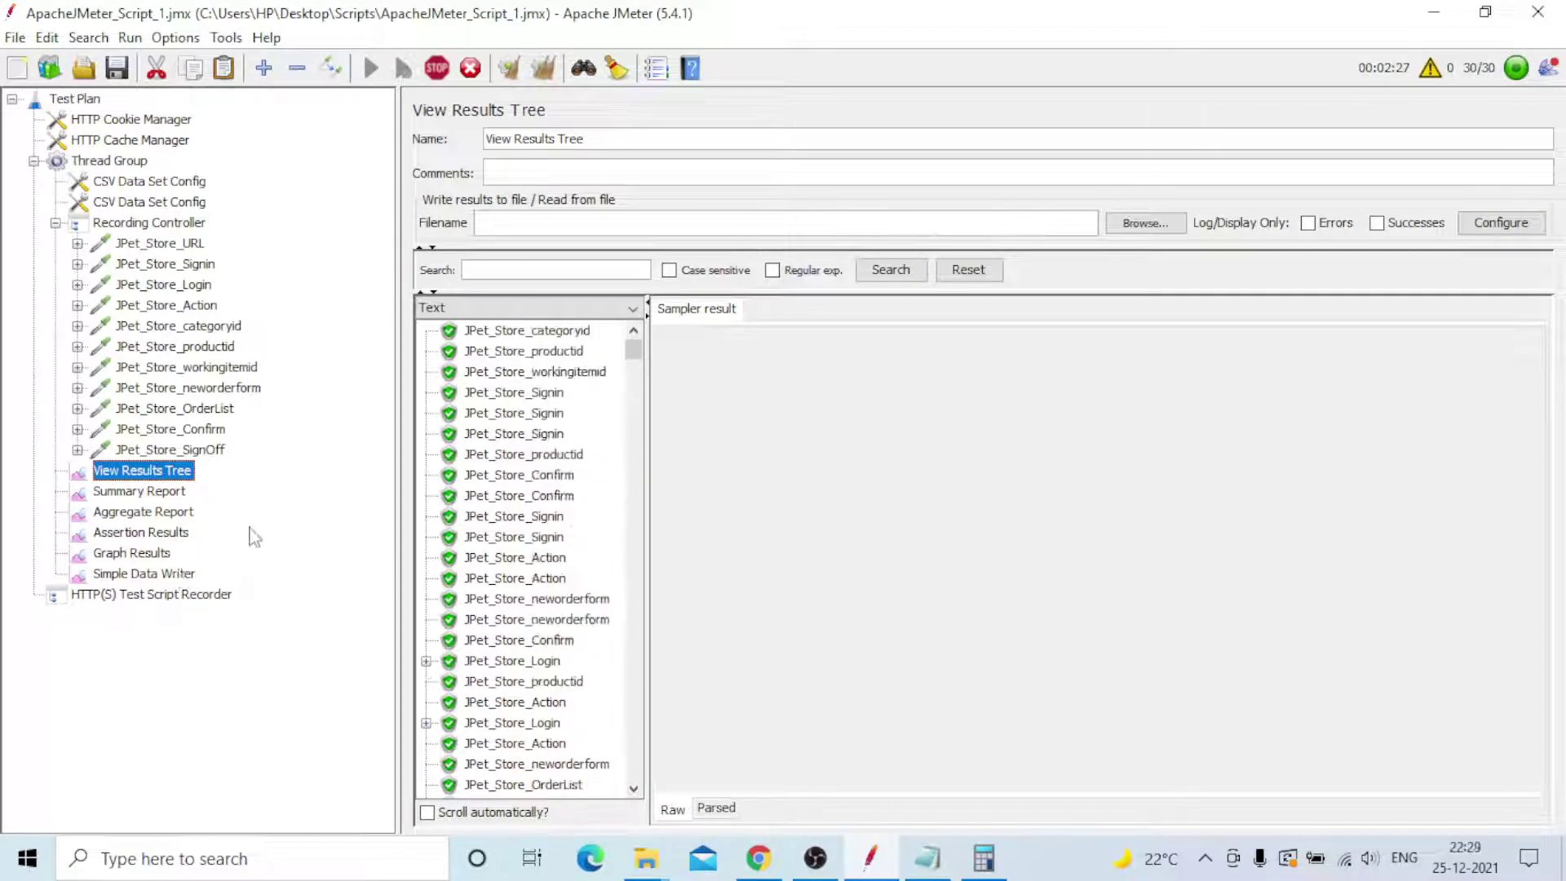
pyautogui.click(134, 556)
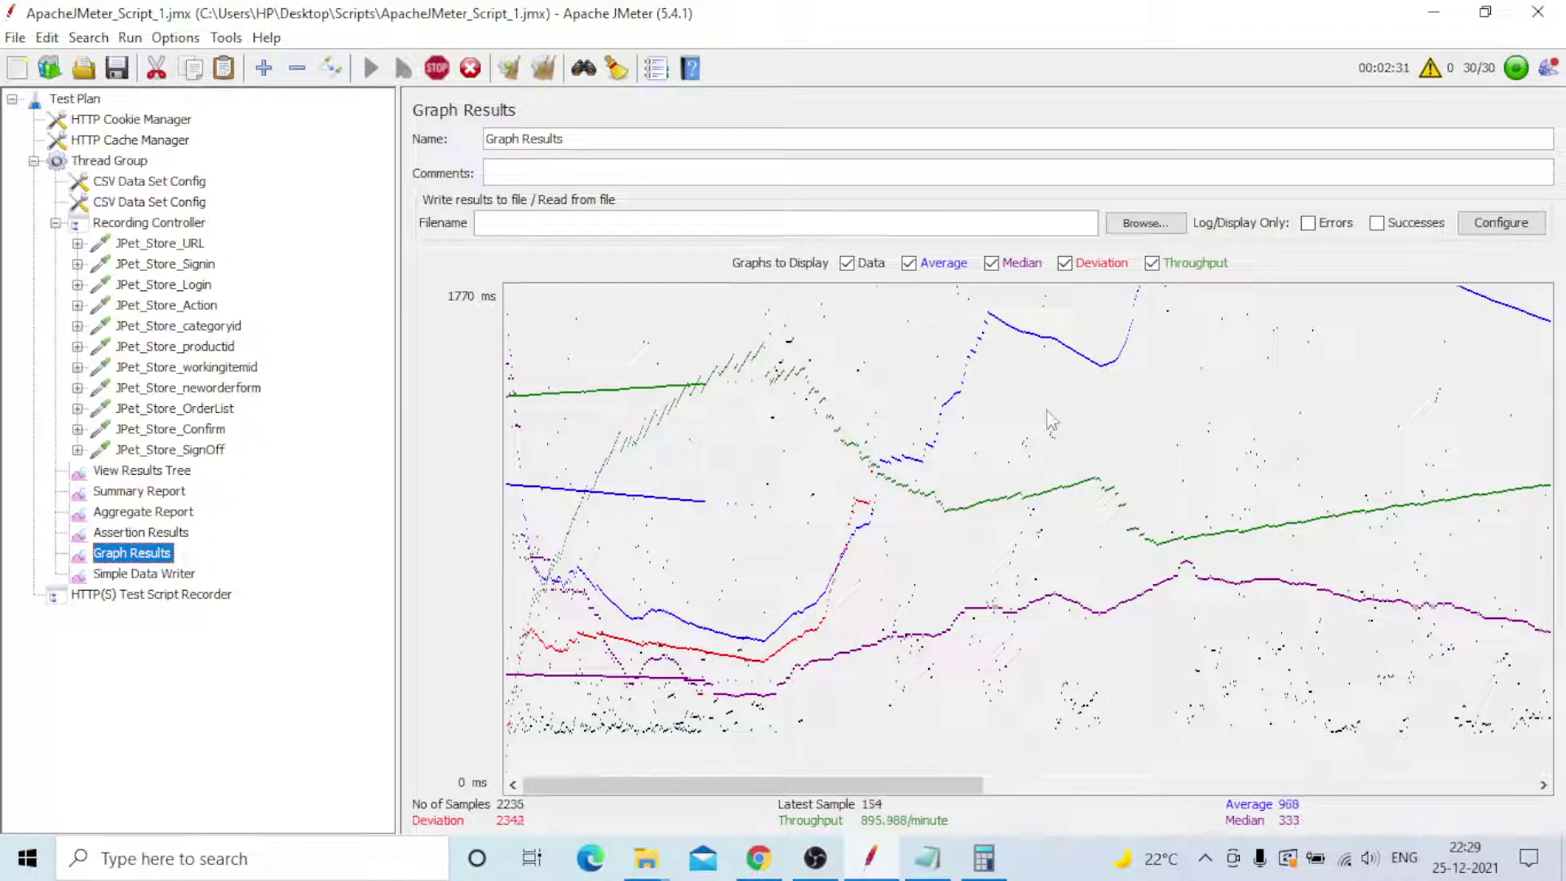
# - Hide the Data, Median and Deviation lines so the graph shows only Average and Throughput
pyautogui.click(848, 264)
pyautogui.click(991, 263)
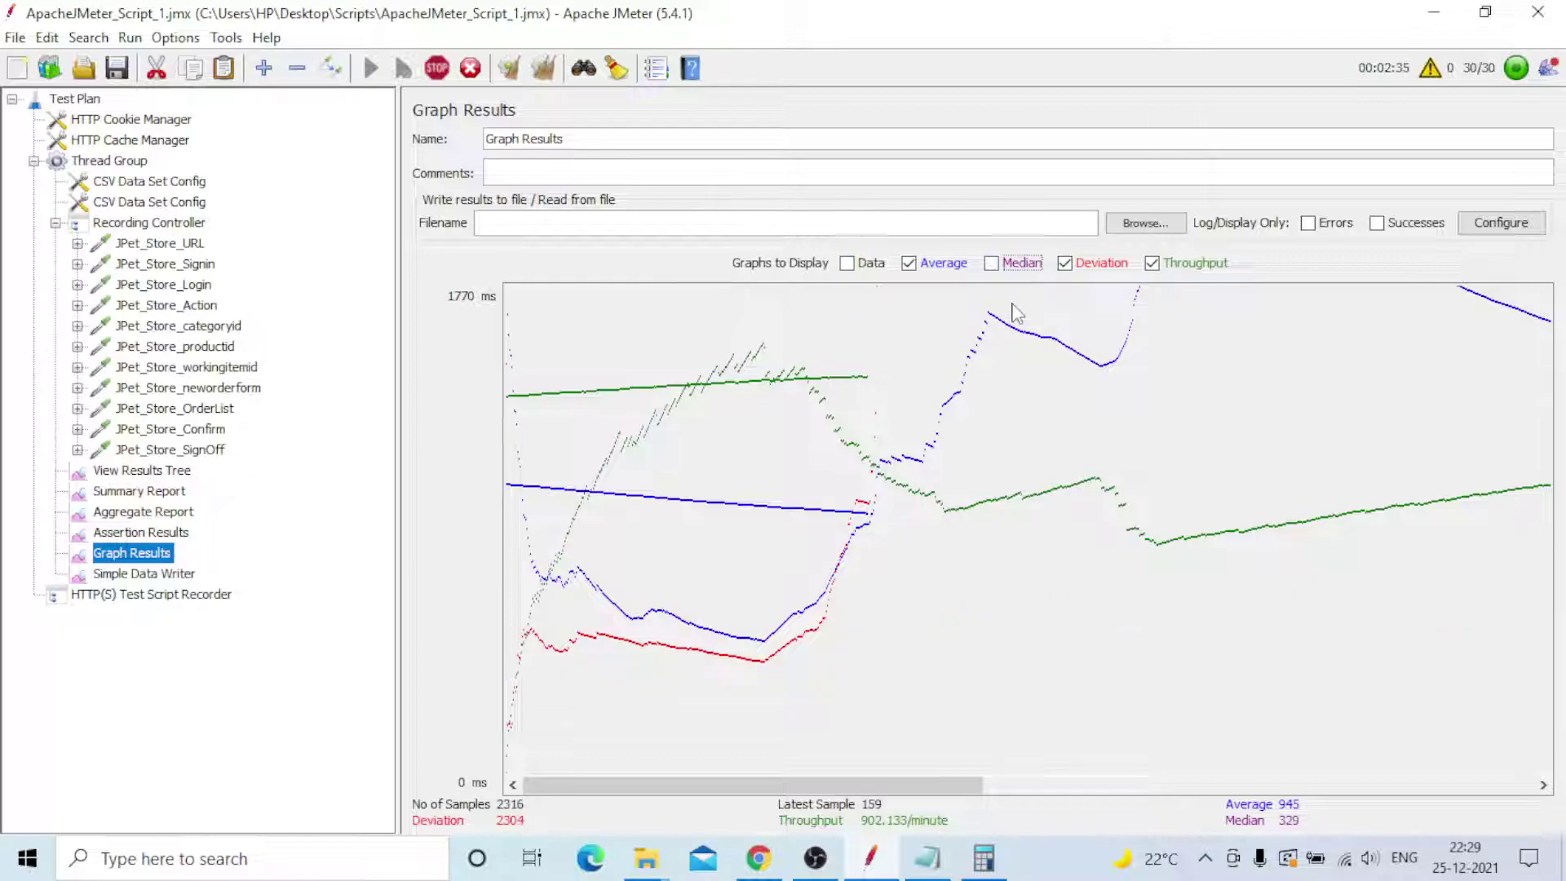
pyautogui.click(1064, 263)
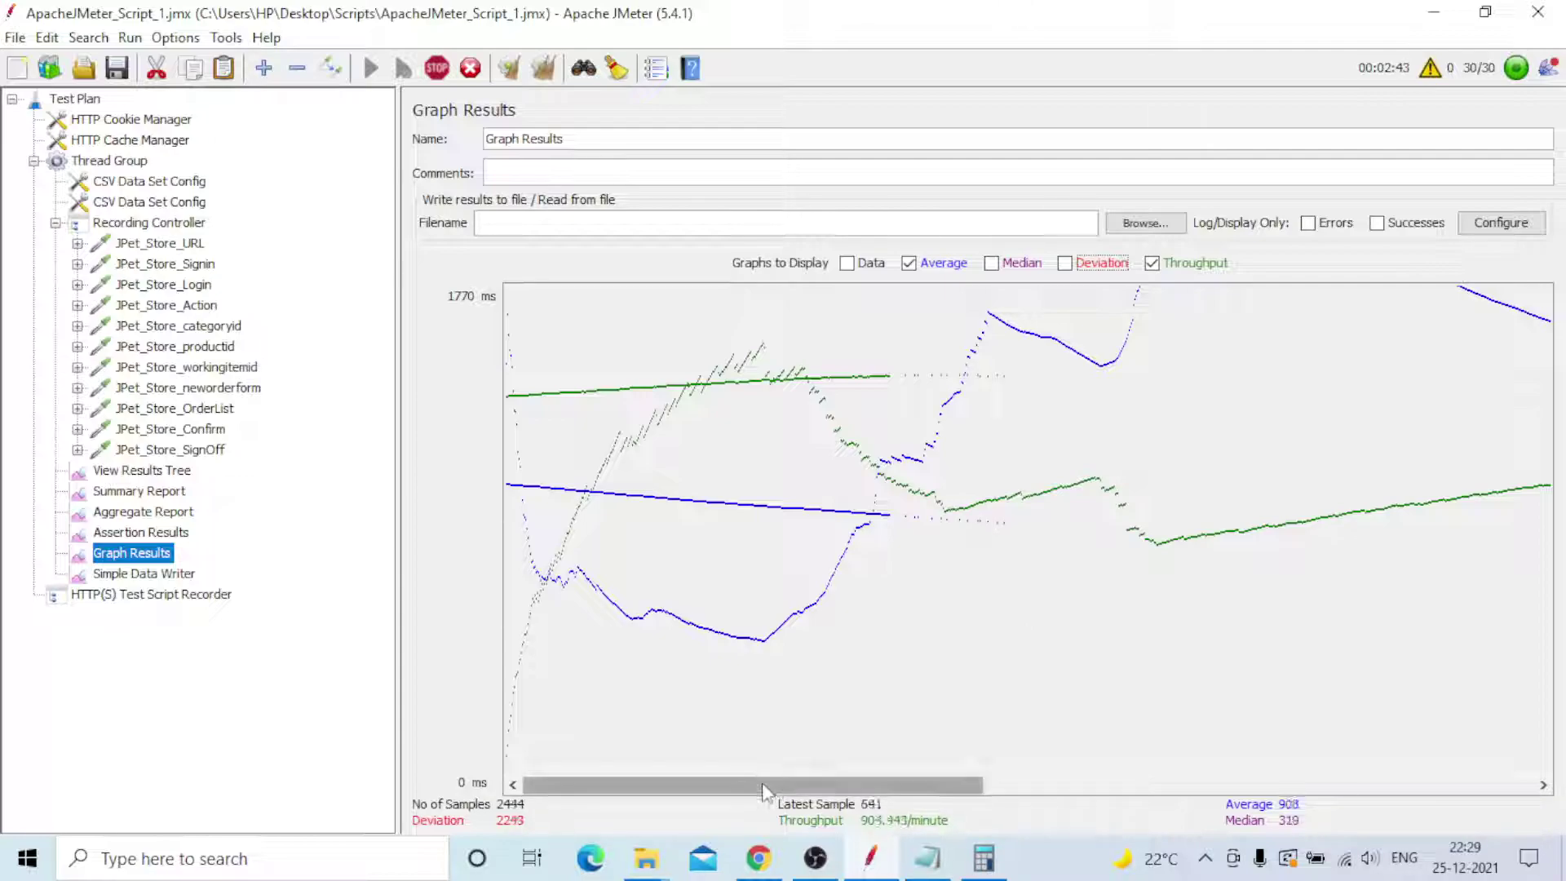
# - Drag the graph's horizontal scrollbar back and forth to inspect different time spans
pyautogui.moveTo(762, 781); pyautogui.dragTo(1345, 750)
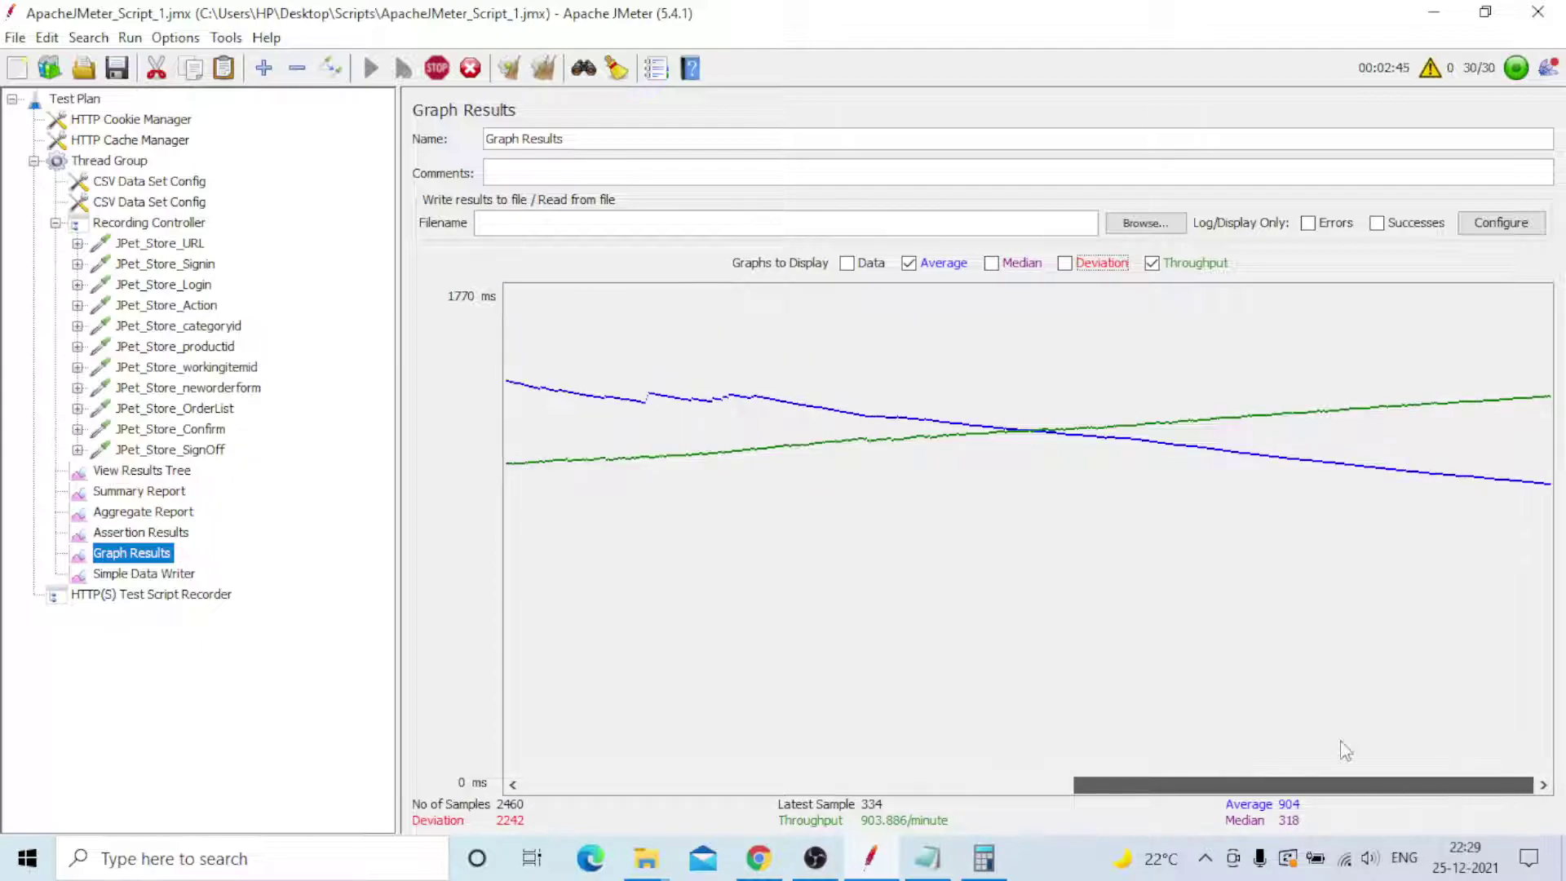
pyautogui.moveTo(1466, 733); pyautogui.dragTo(558, 761)
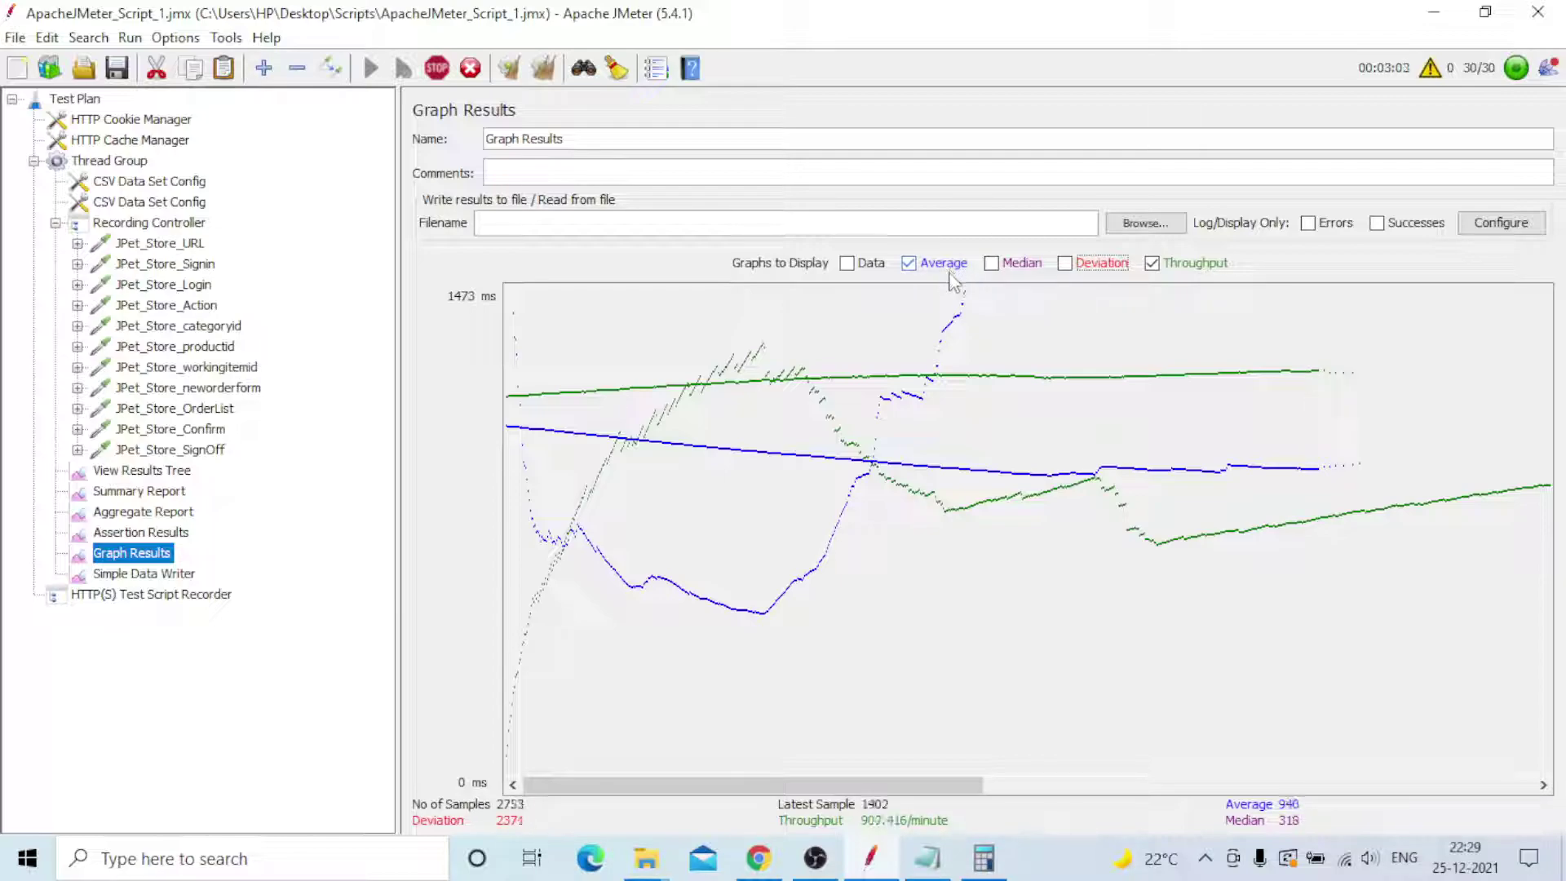
pyautogui.moveTo(738, 786); pyautogui.dragTo(611, 803)
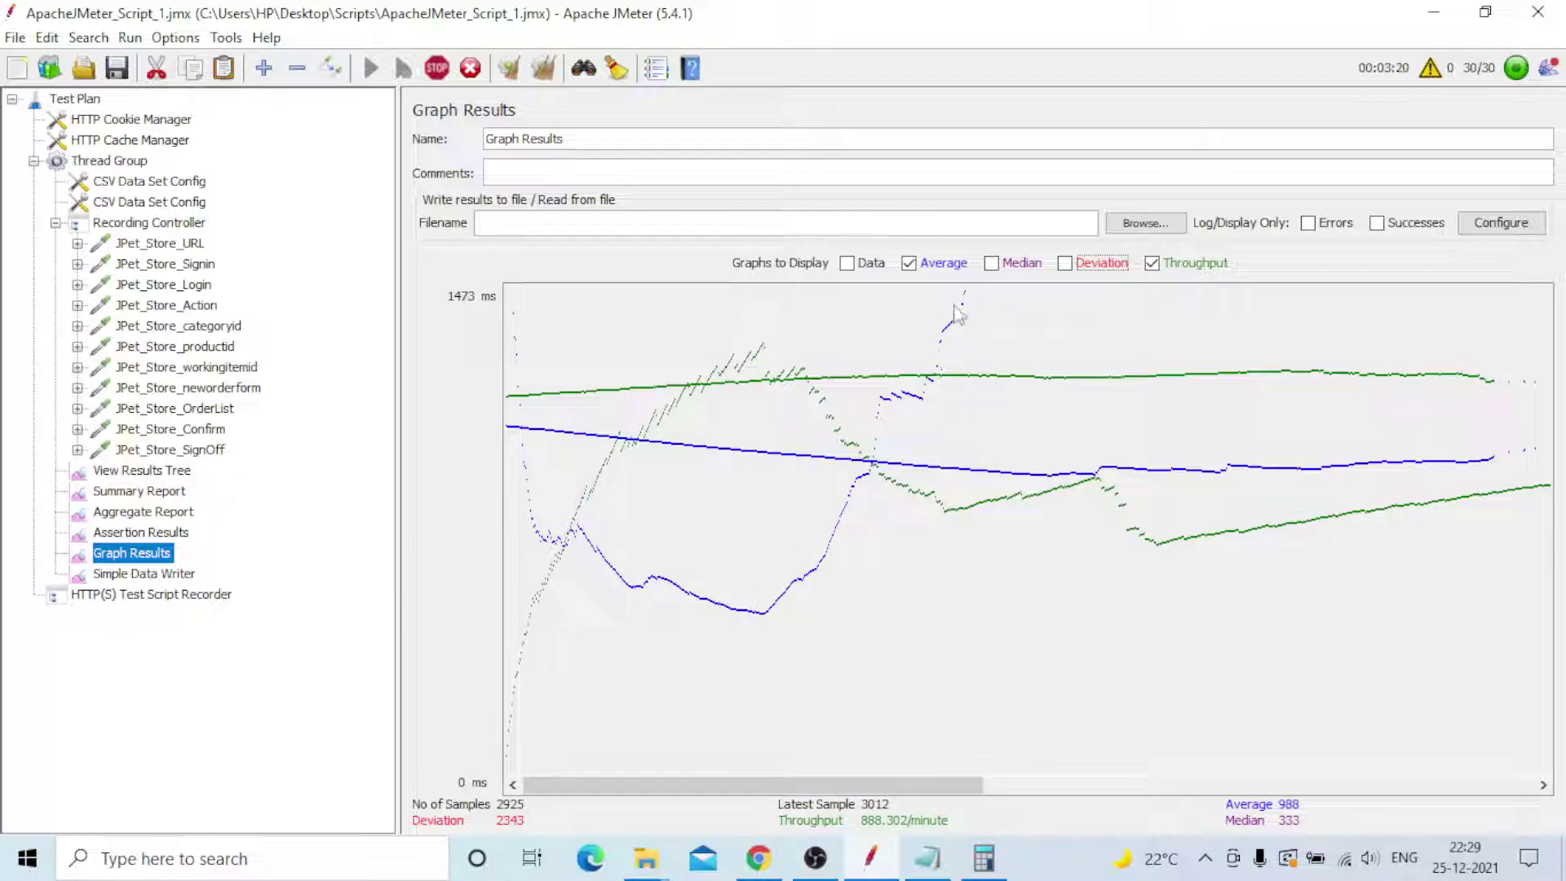
pyautogui.moveTo(833, 789); pyautogui.dragTo(1086, 793)
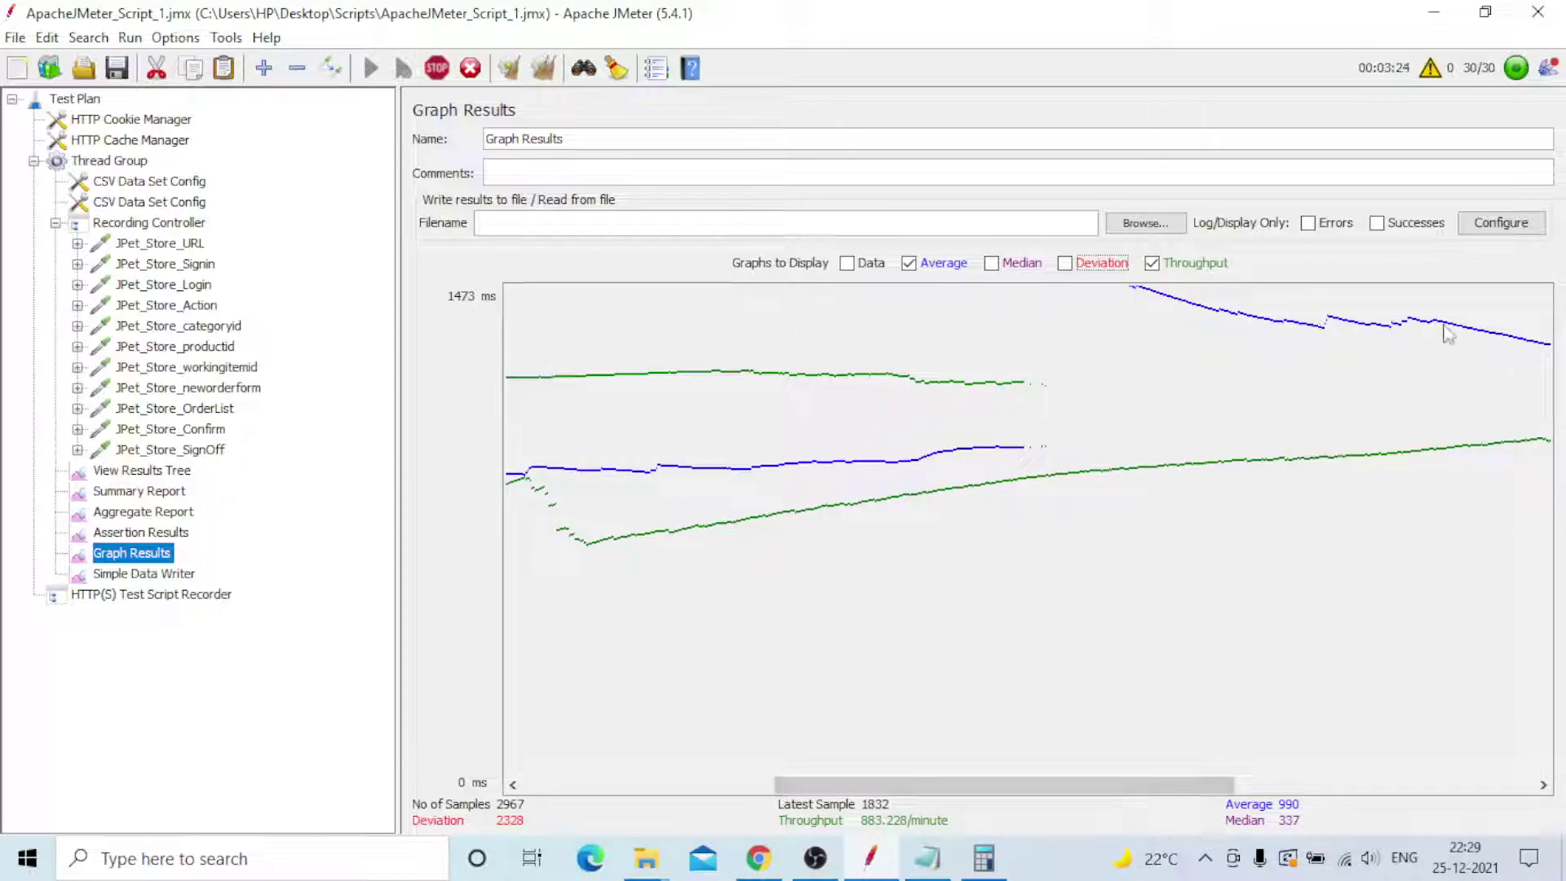
pyautogui.moveTo(1002, 781); pyautogui.dragTo(1305, 783)
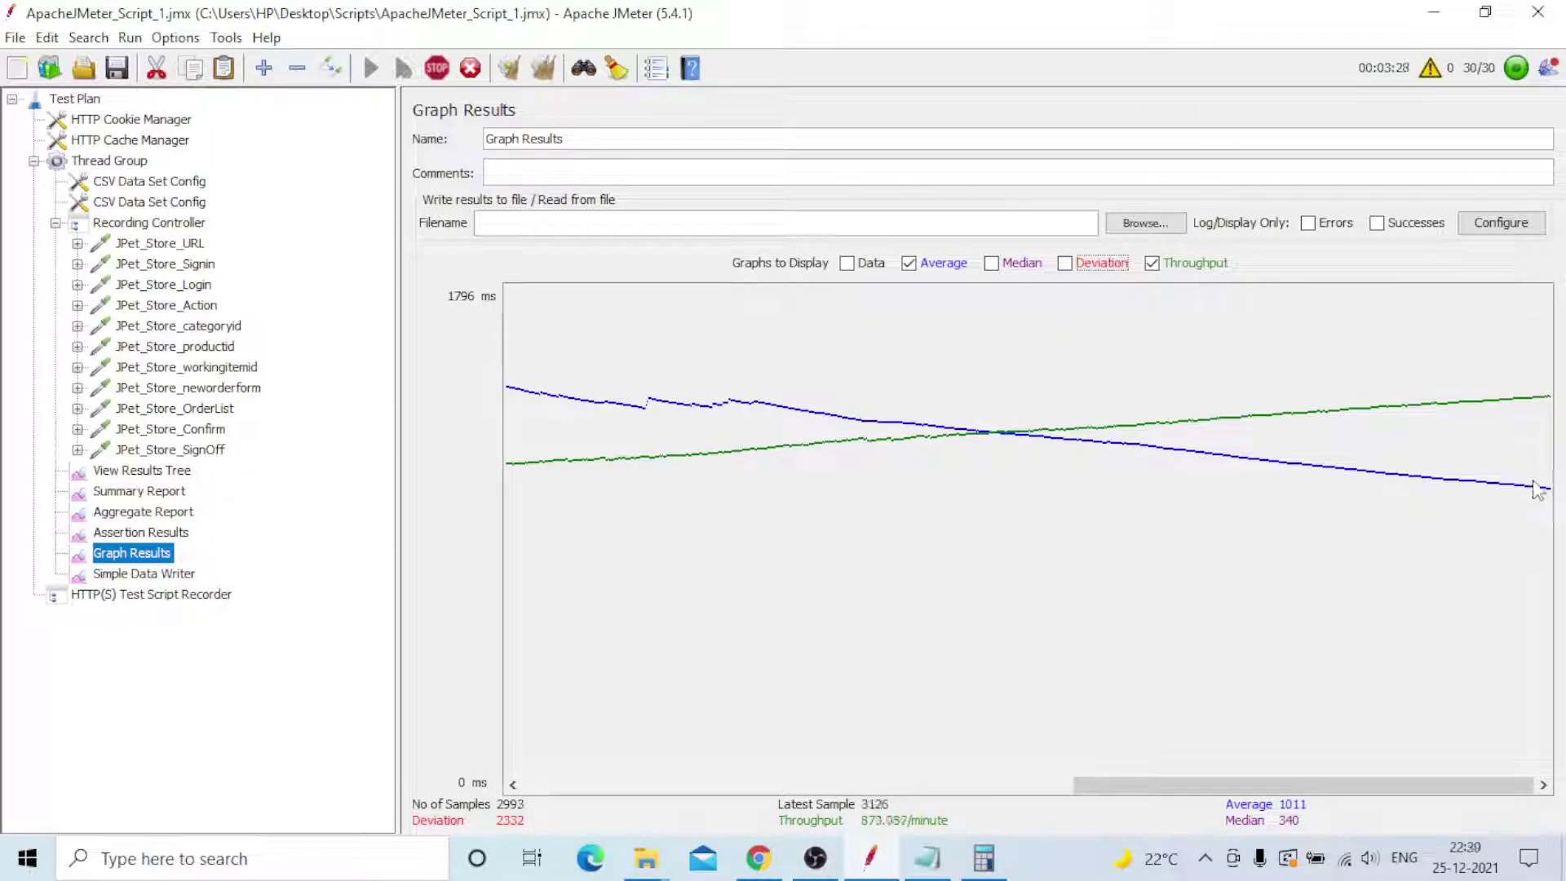
pyautogui.moveTo(1283, 785); pyautogui.dragTo(708, 798)
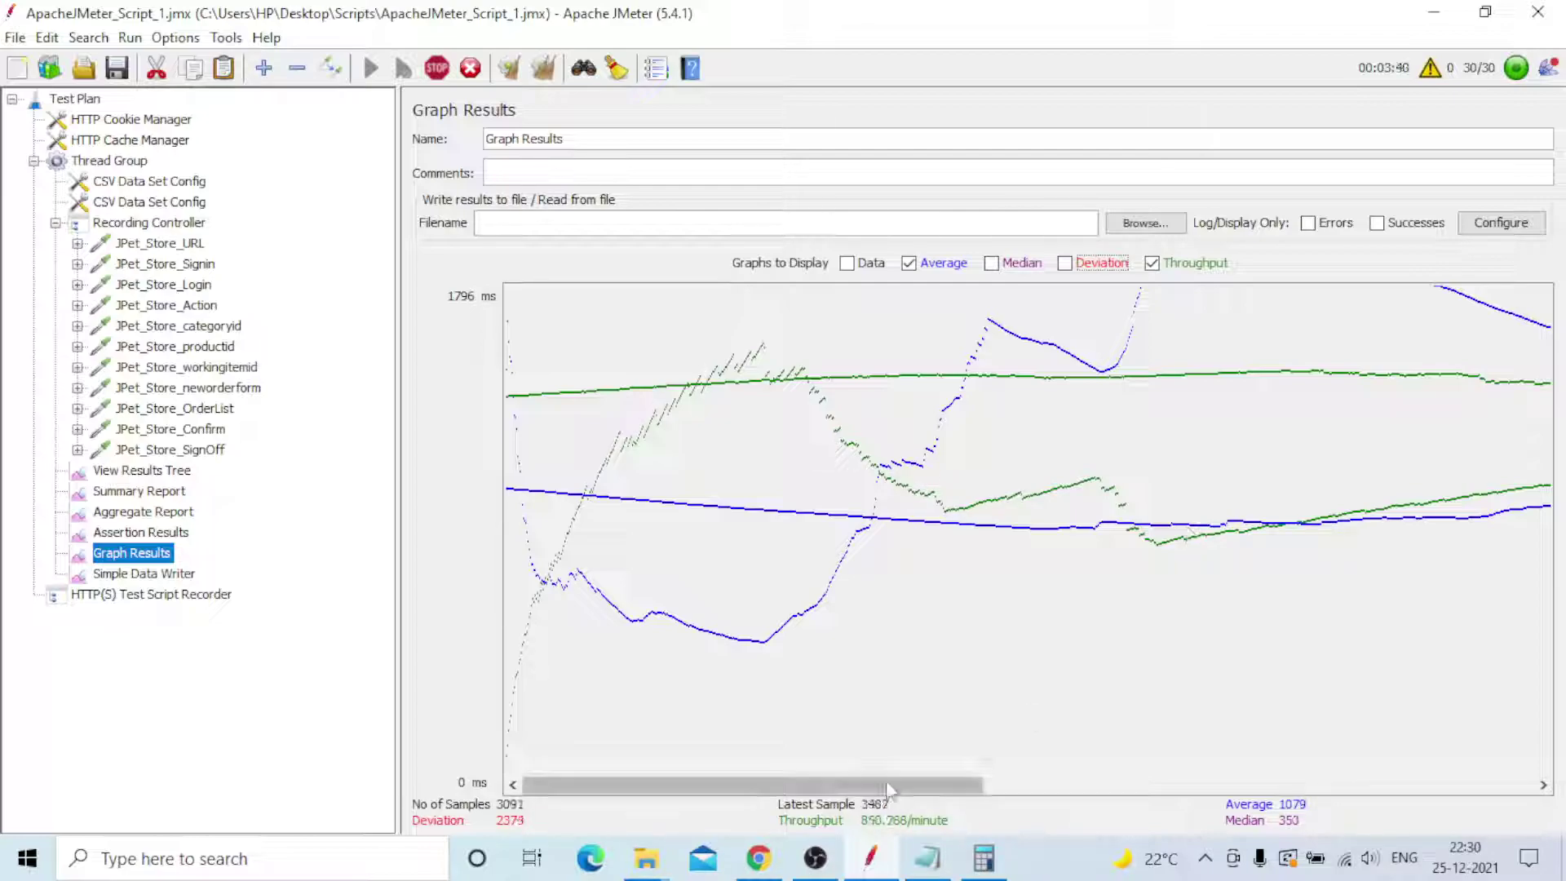
pyautogui.moveTo(866, 781); pyautogui.dragTo(1426, 734)
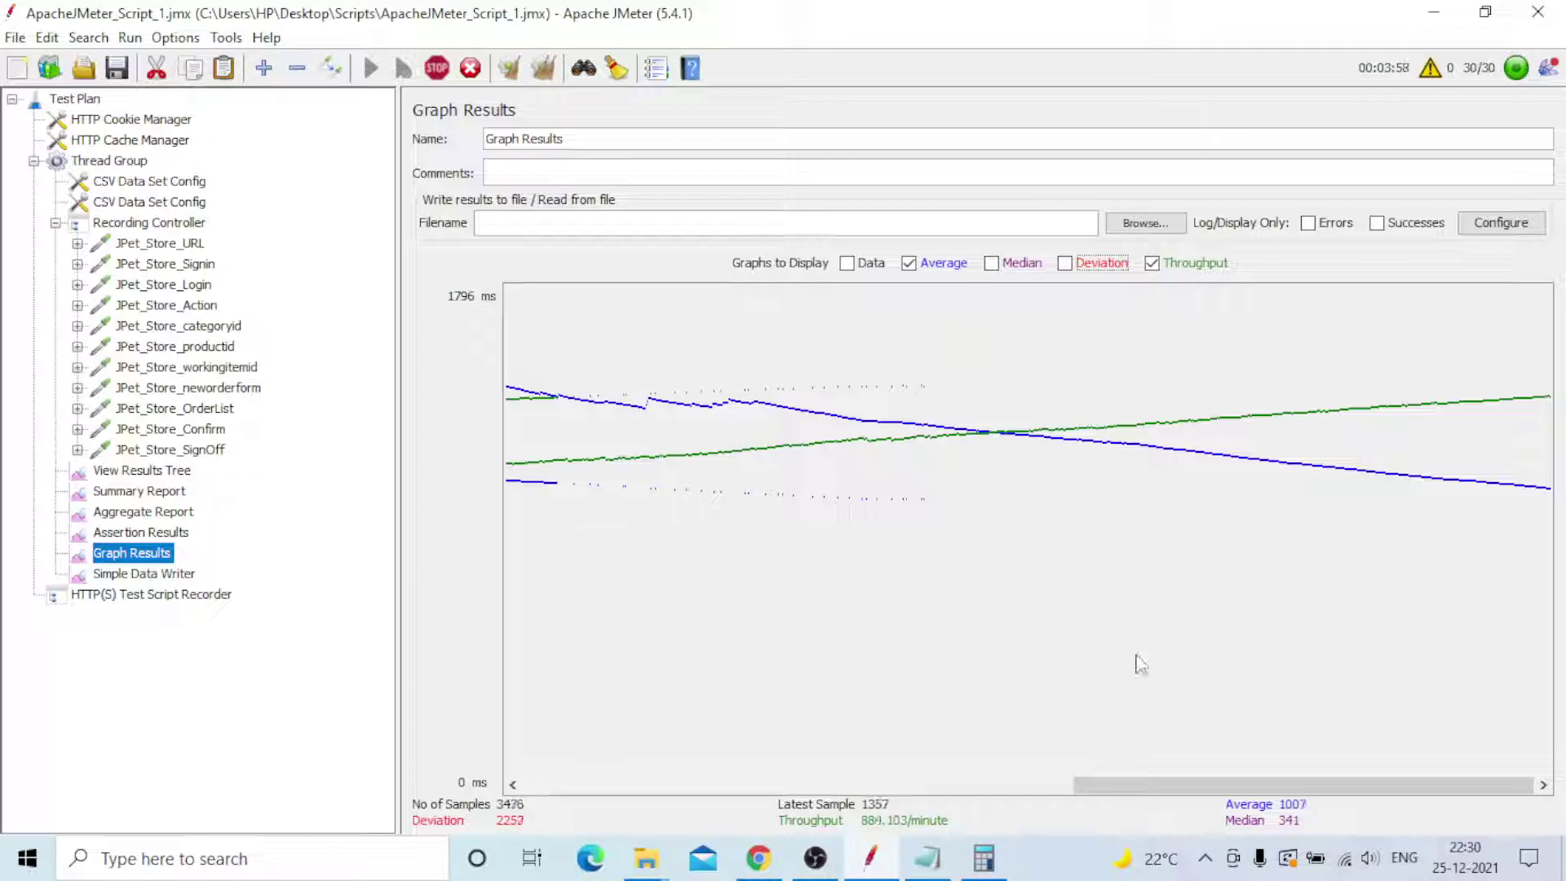
pyautogui.moveTo(1136, 781); pyautogui.dragTo(578, 793)
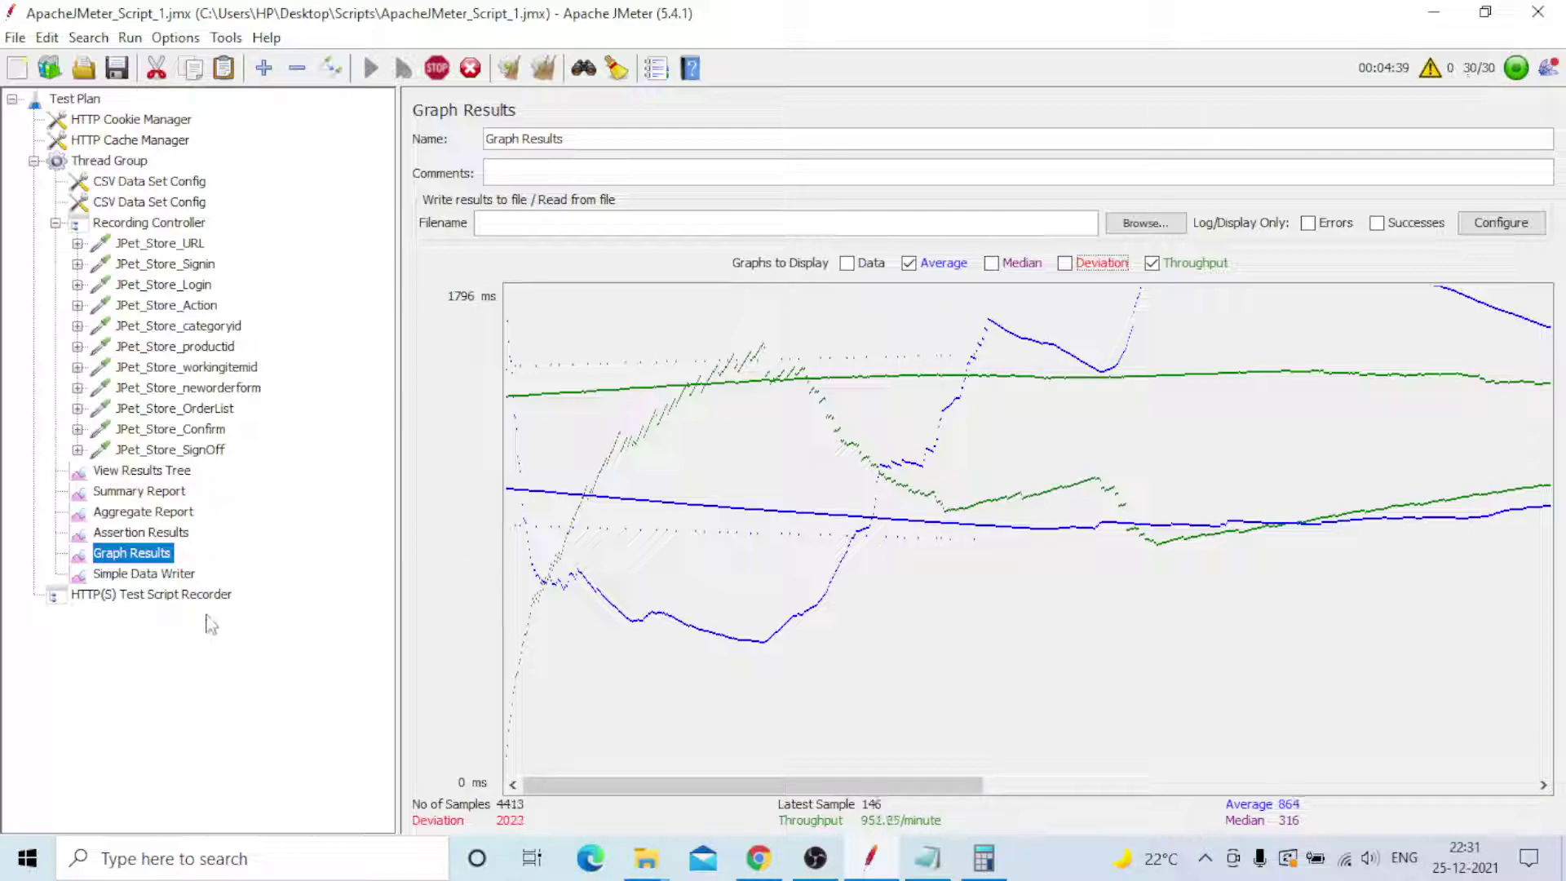
pyautogui.click(160, 579)
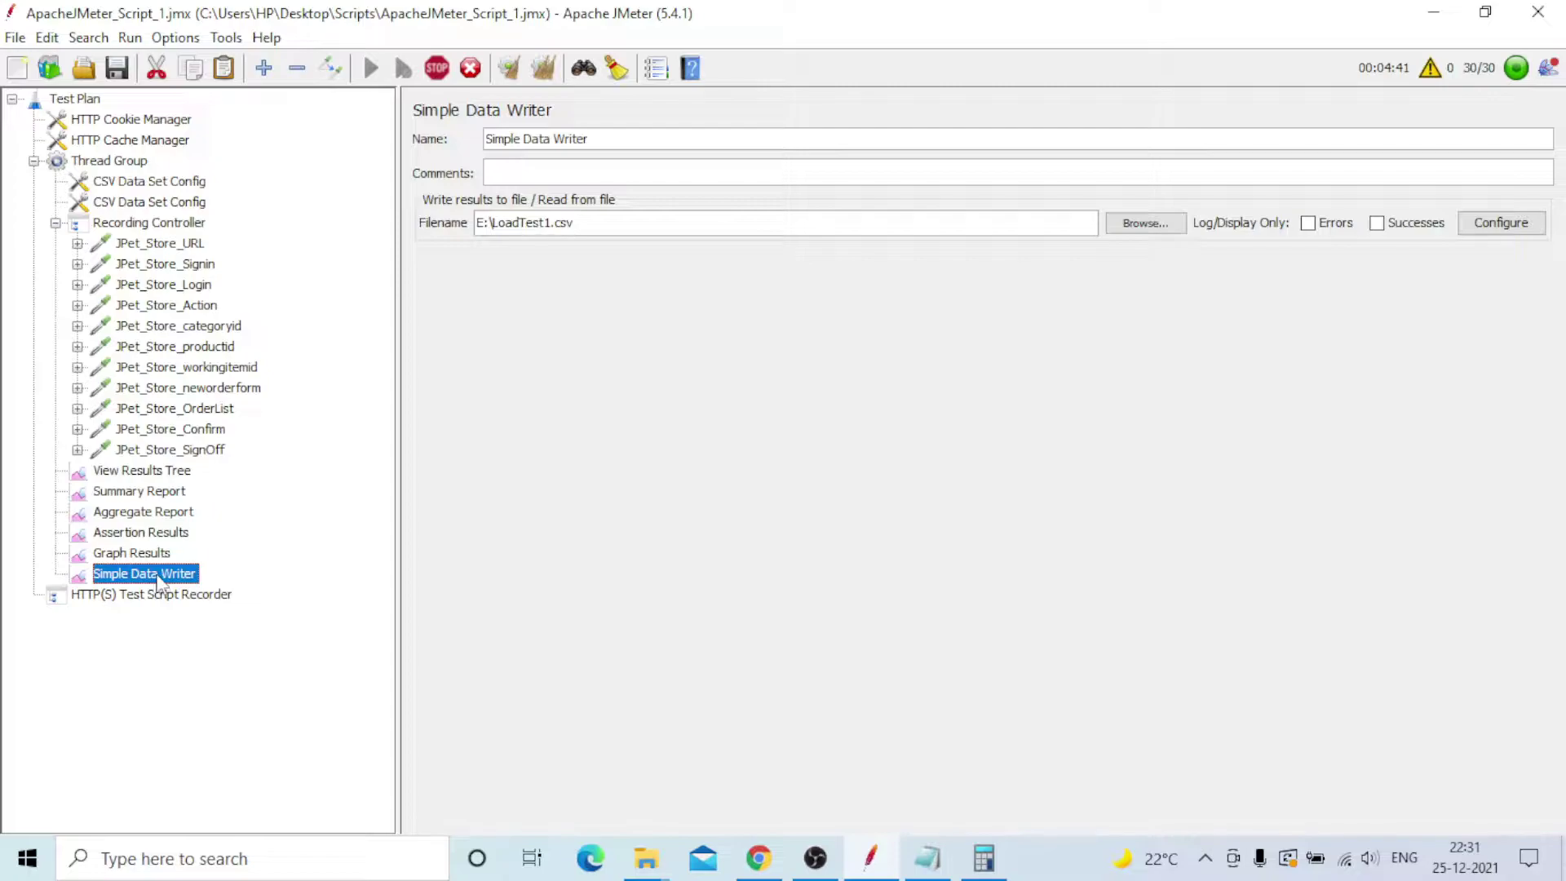
# - Review Graph Results and Assertion Results, then the Aggregate Report totalling 7860 samples with 0.11% errors
pyautogui.click(147, 553)
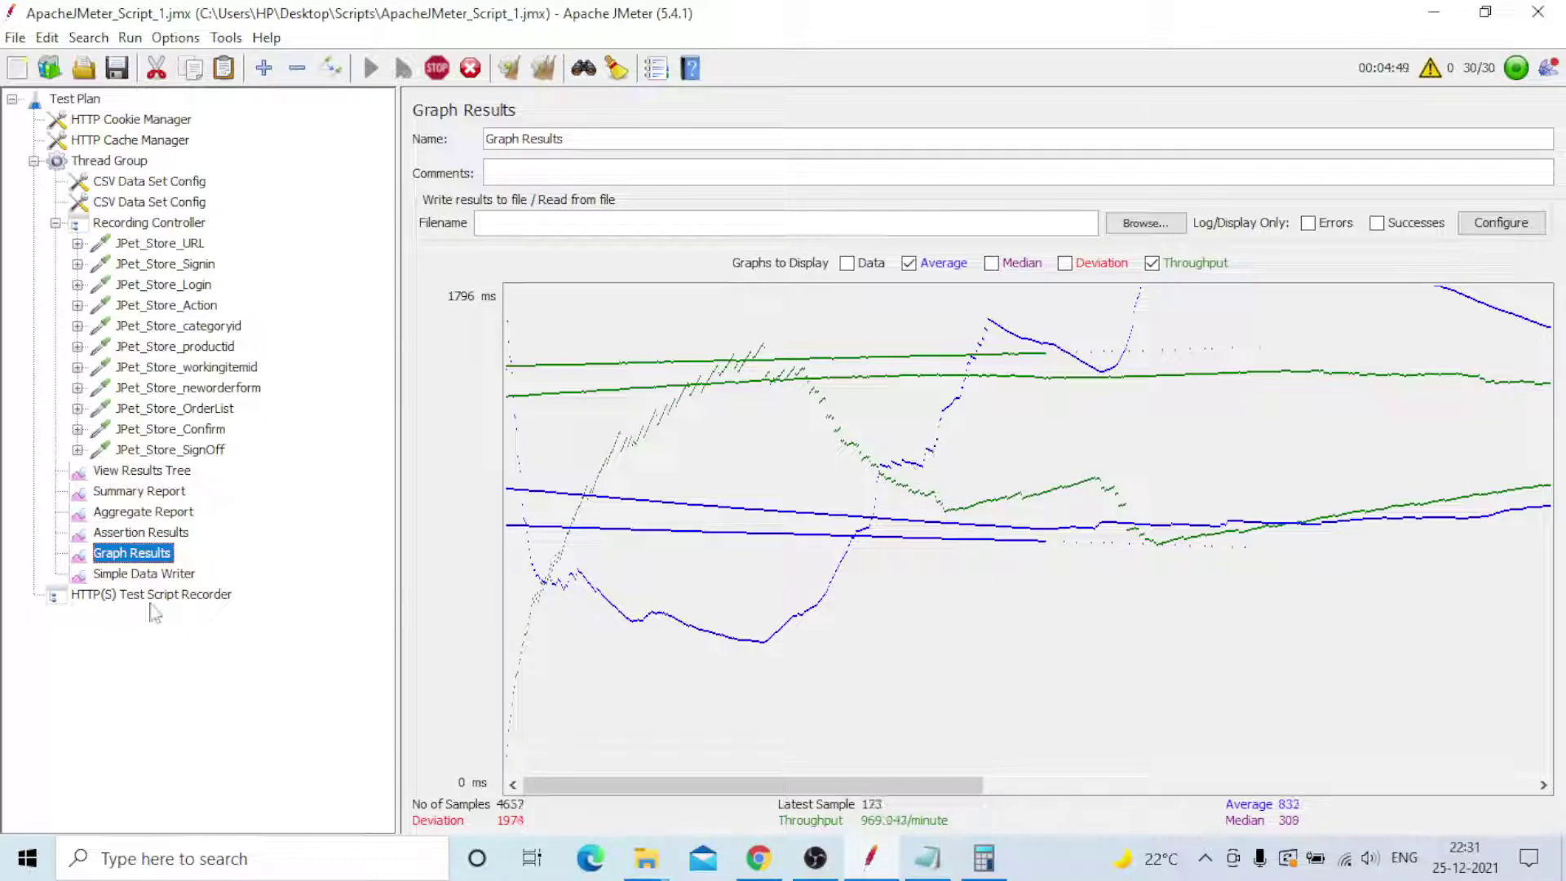
pyautogui.click(140, 535)
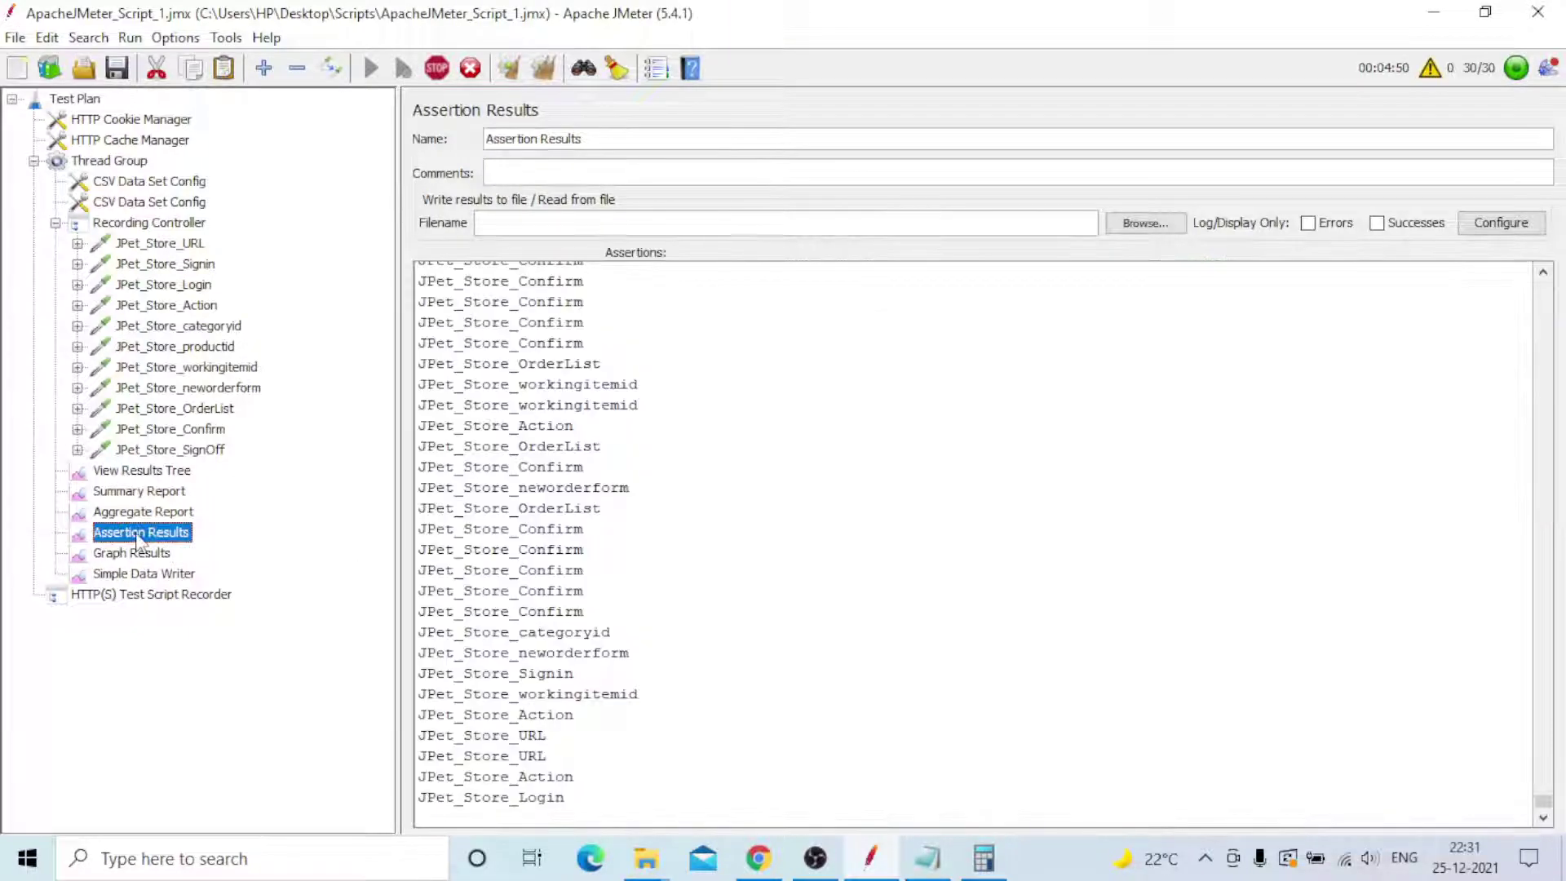
pyautogui.click(139, 512)
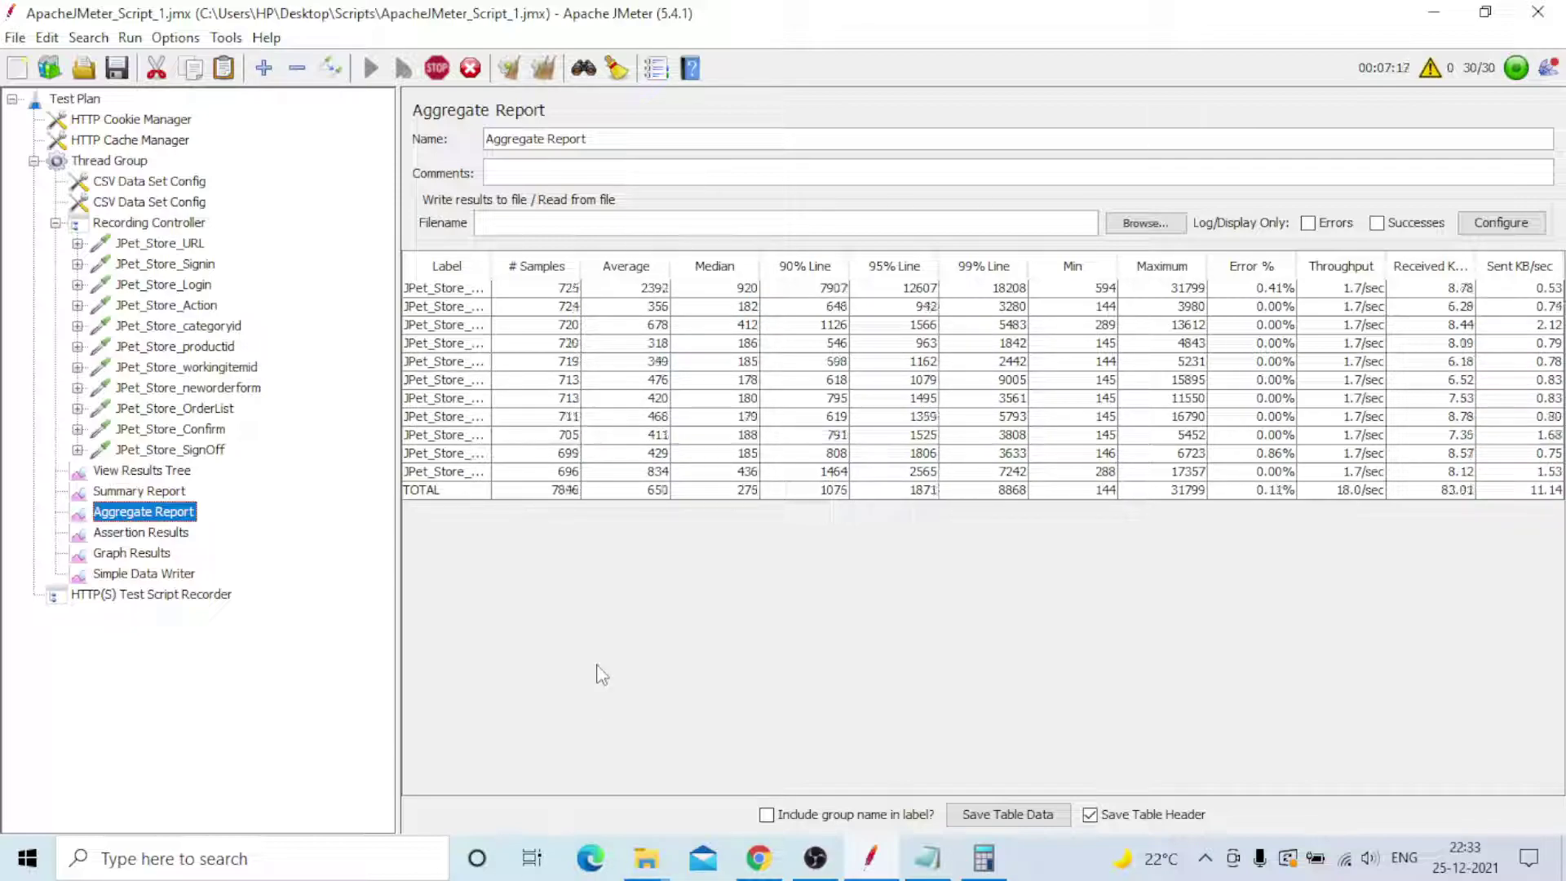
# - In Chrome, replace the address bar URL with google.com
pyautogui.click(759, 856)
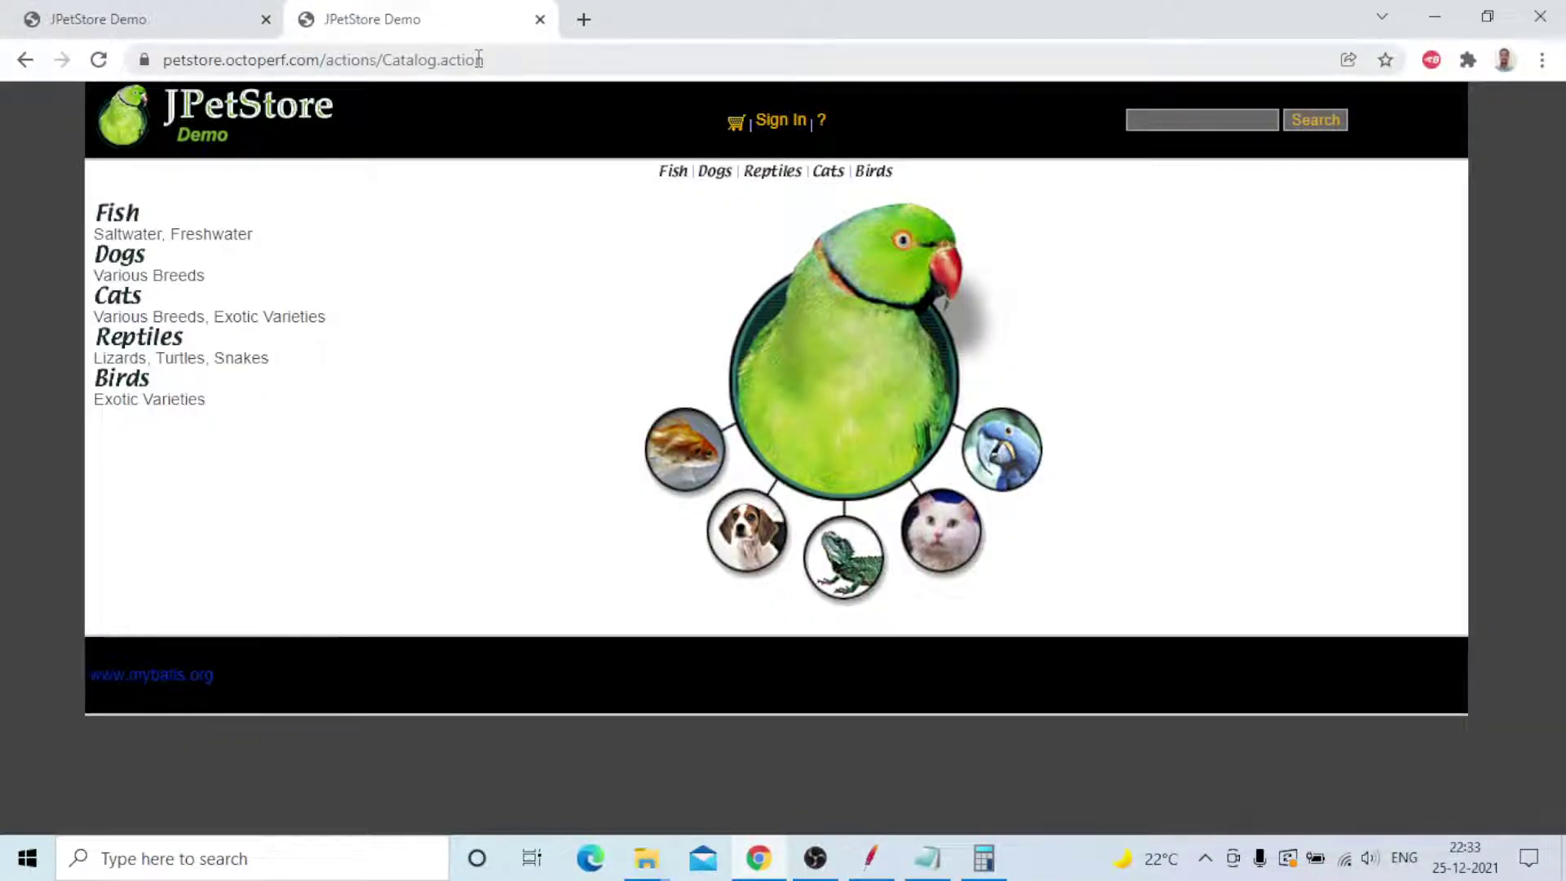
pyautogui.click(535, 60)
pyautogui.press('BackSpace')
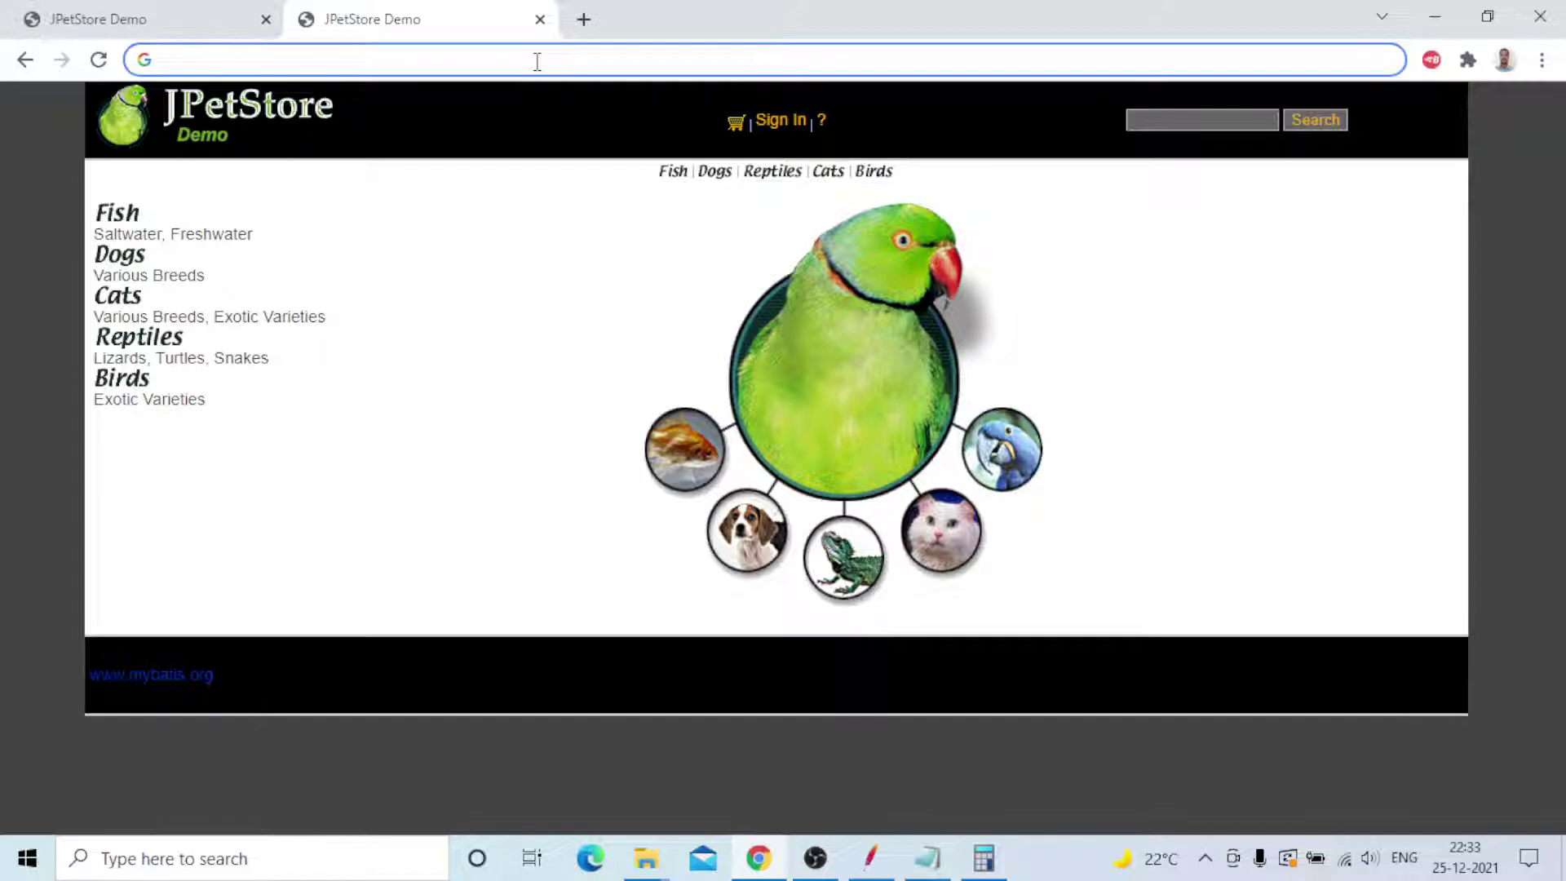
pyautogui.write('gog')
pyautogui.press('BackSpace')
pyautogui.write('ogle.com')
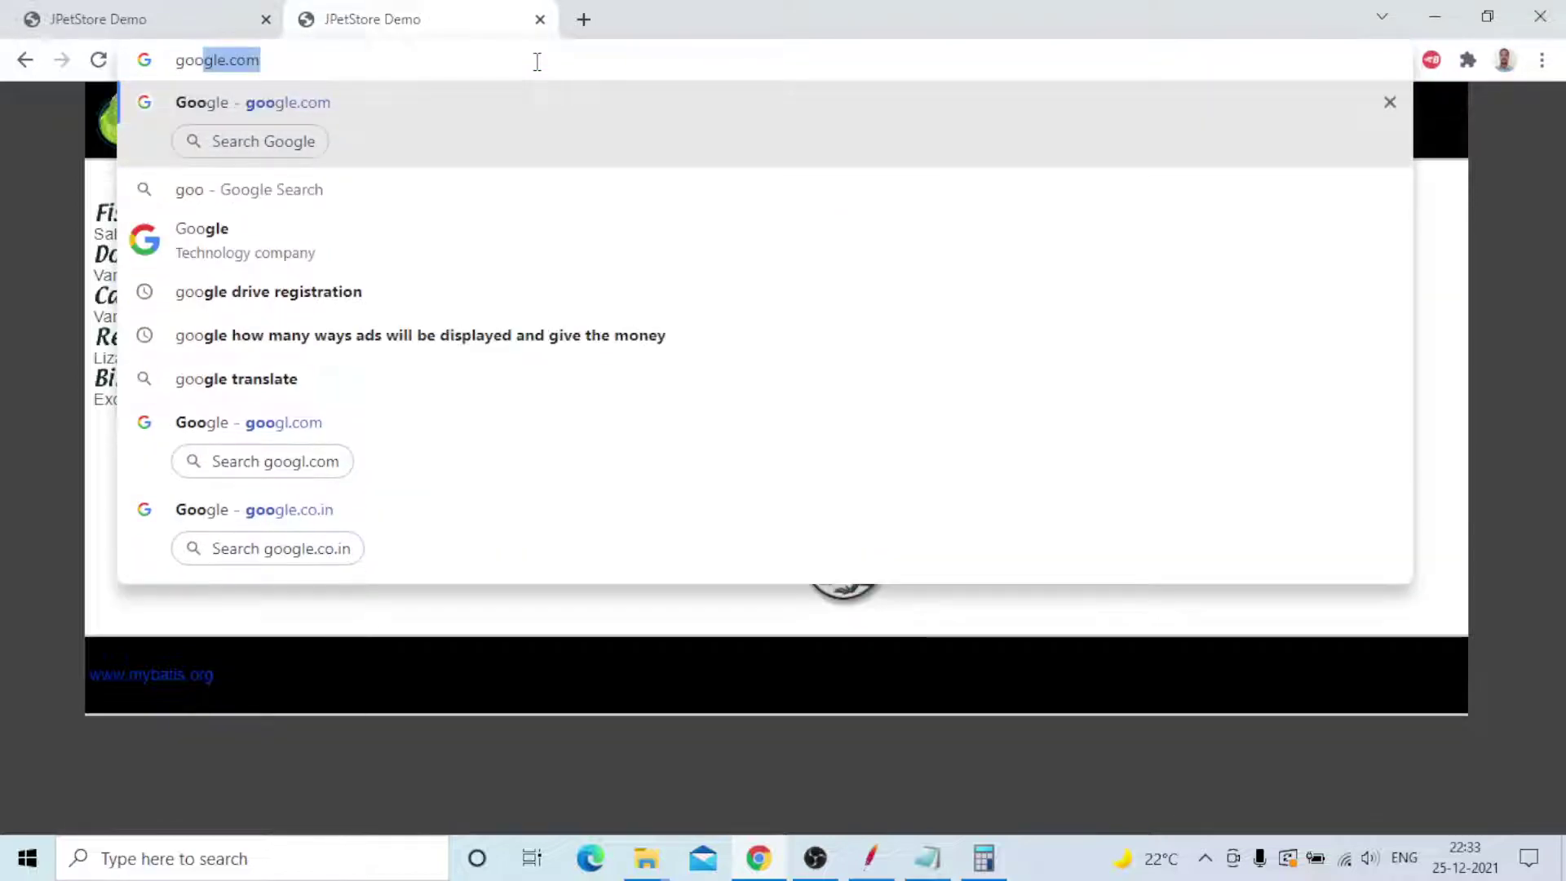
pyautogui.press('Return')
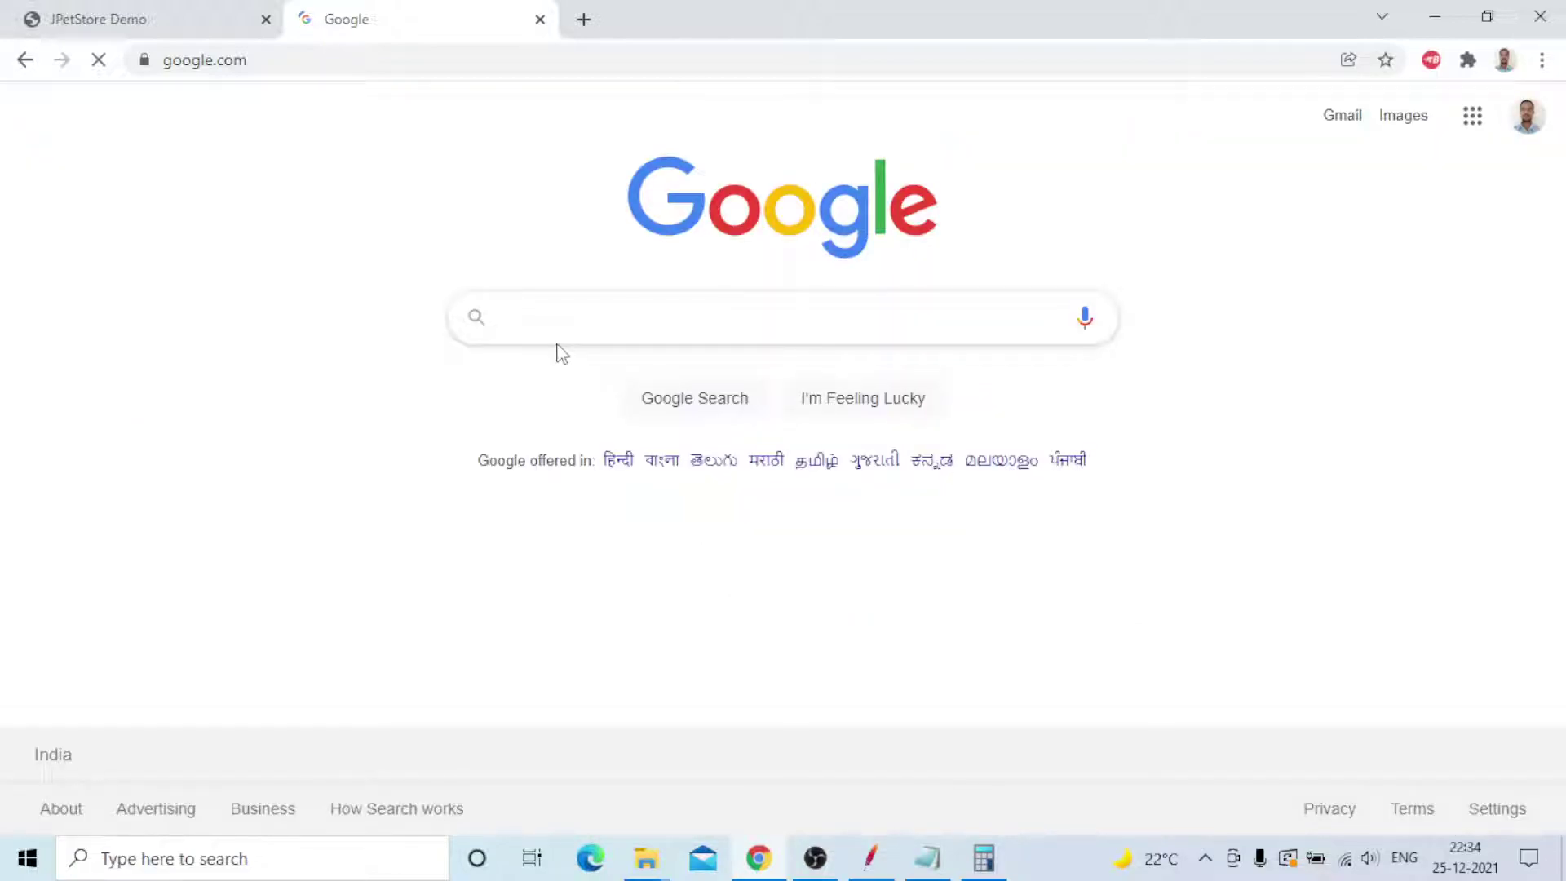
# - Search Google for blazemeter.com and open the BlazeMeter homepage result
pyautogui.click(560, 318)
pyautogui.write('bla')
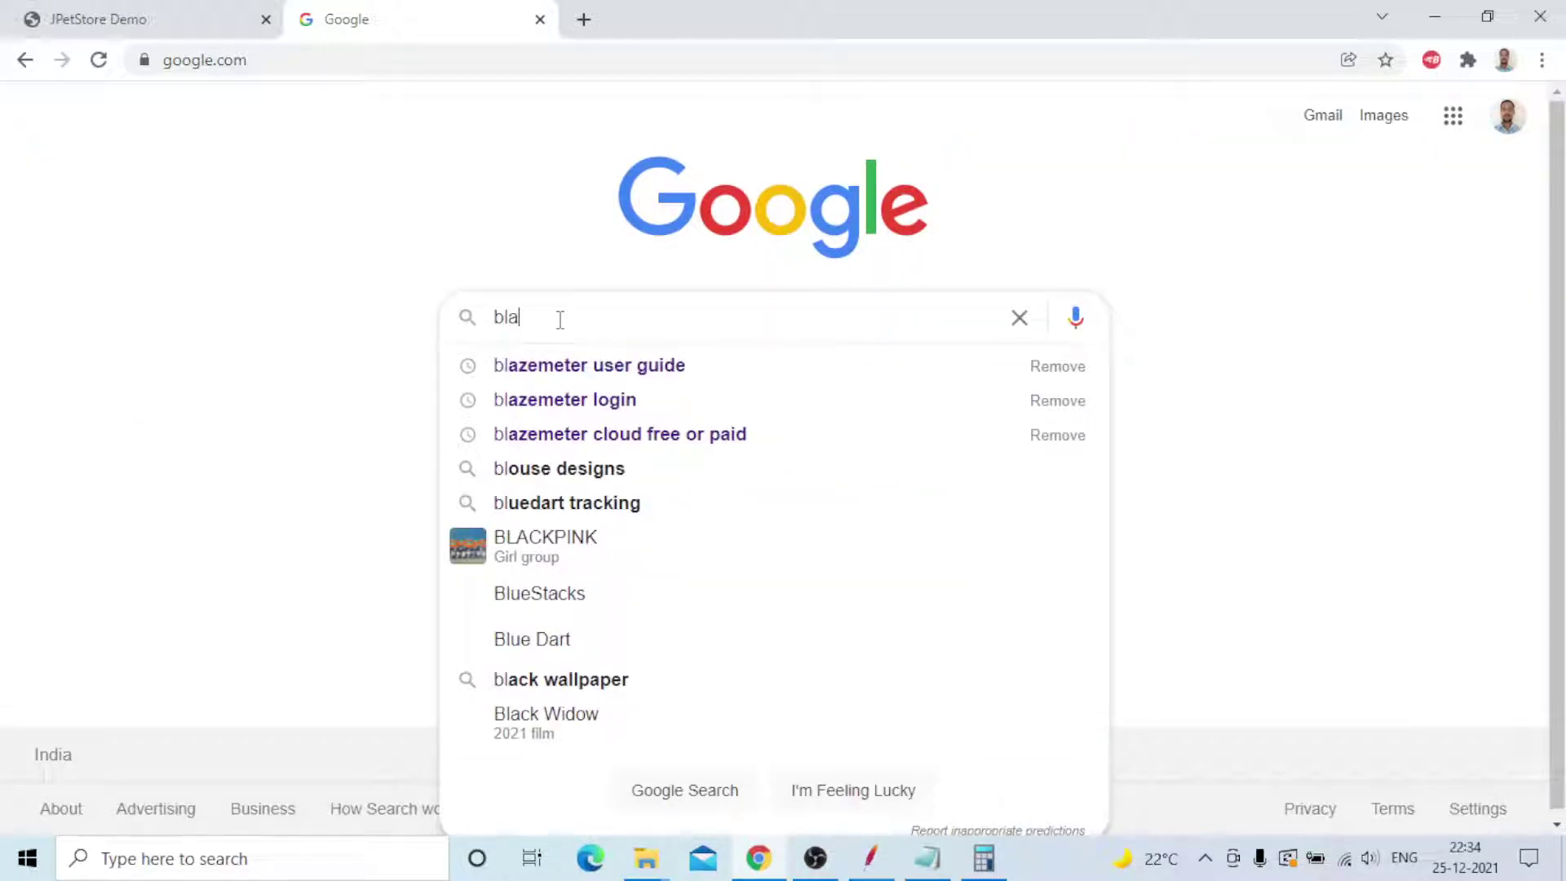
pyautogui.write('zemet')
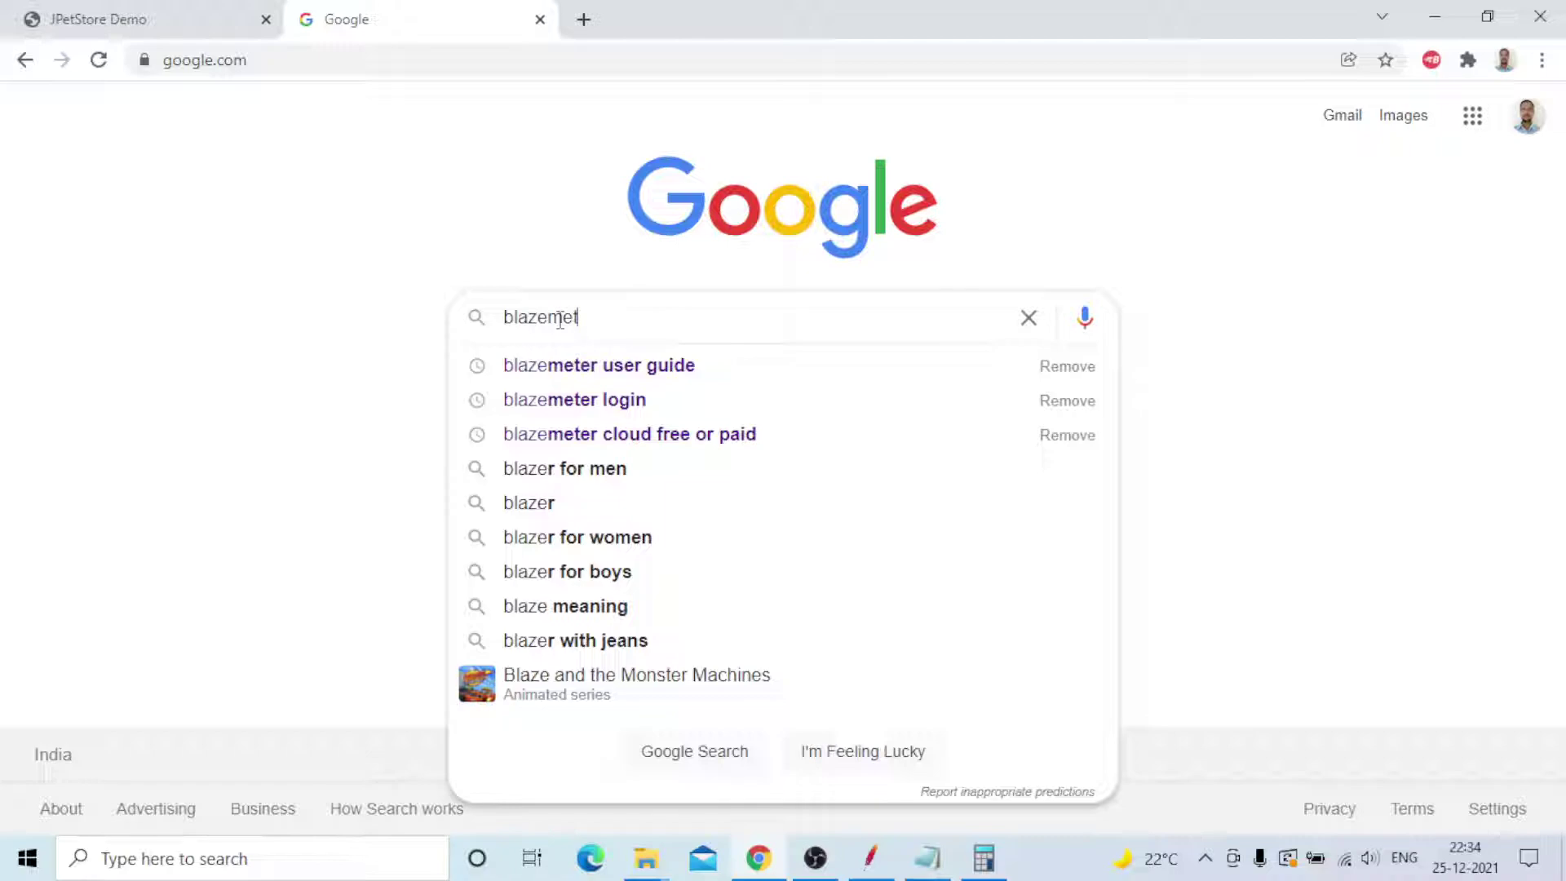
pyautogui.write('er.com')
pyautogui.press('Return')
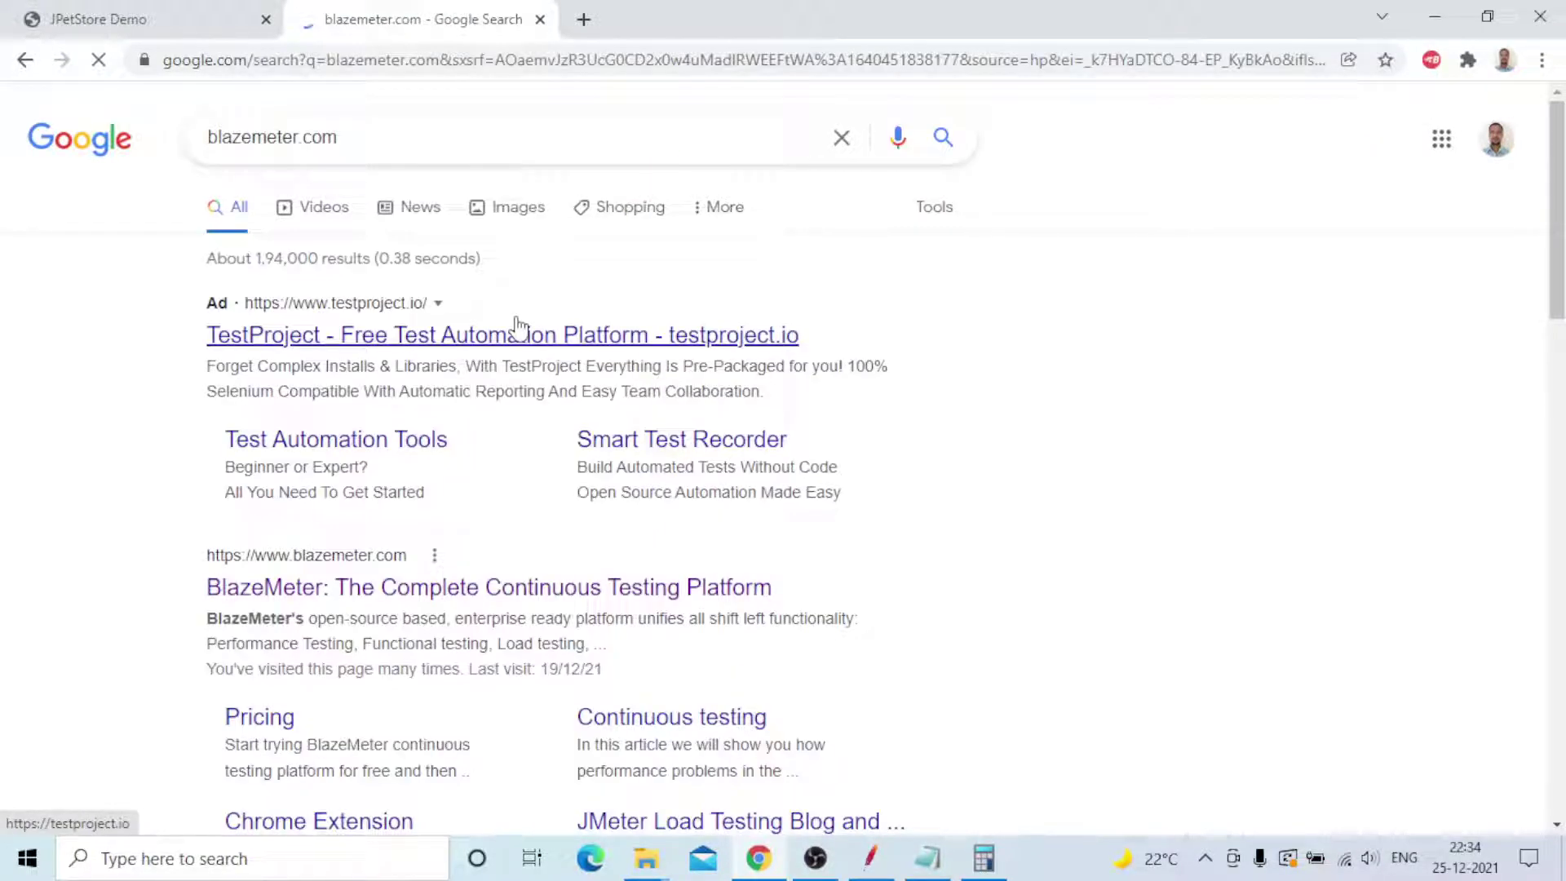
pyautogui.click(470, 583)
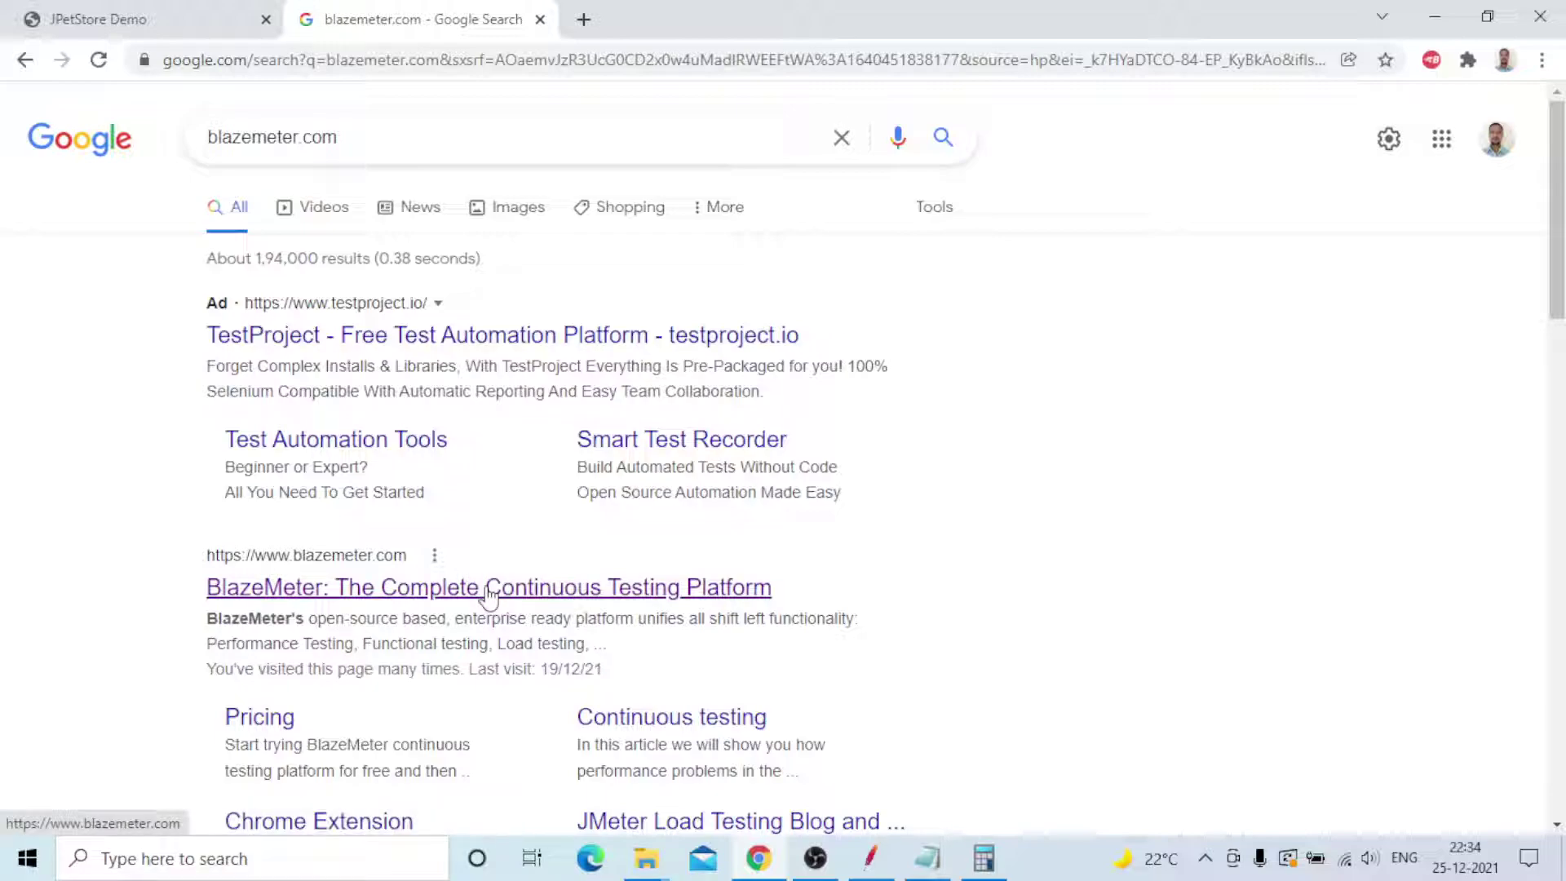
pyautogui.click(585, 589)
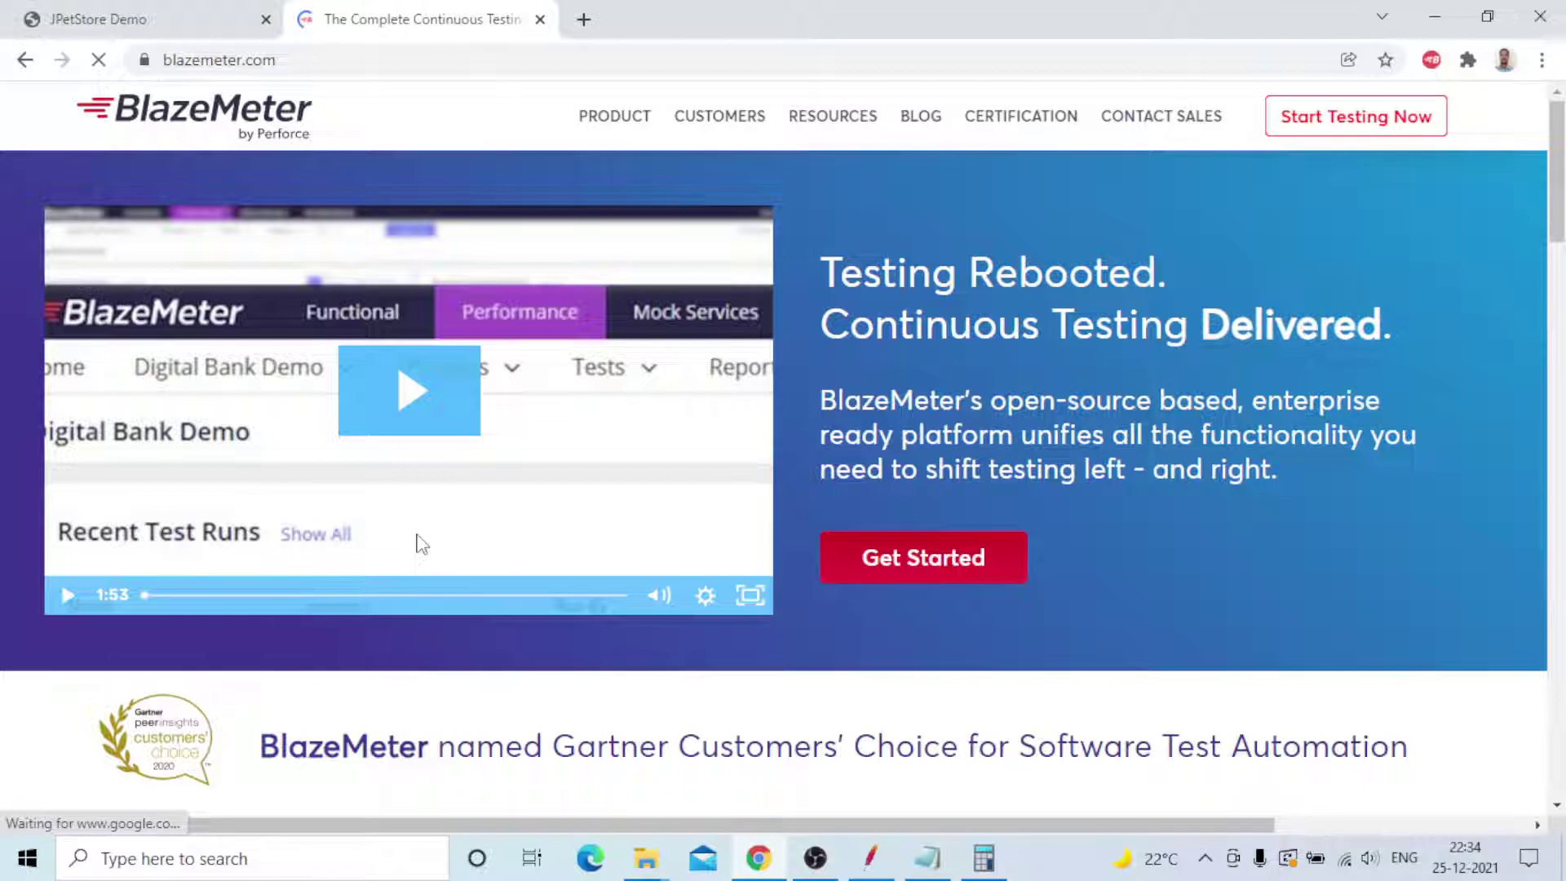
# - Show BlazeMeter's Performance Testing sample report: 20000 VU, 1608.05 hits/s, 0.03% errors, 608.02 ms average
pyautogui.scroll(-7, 501, 378)
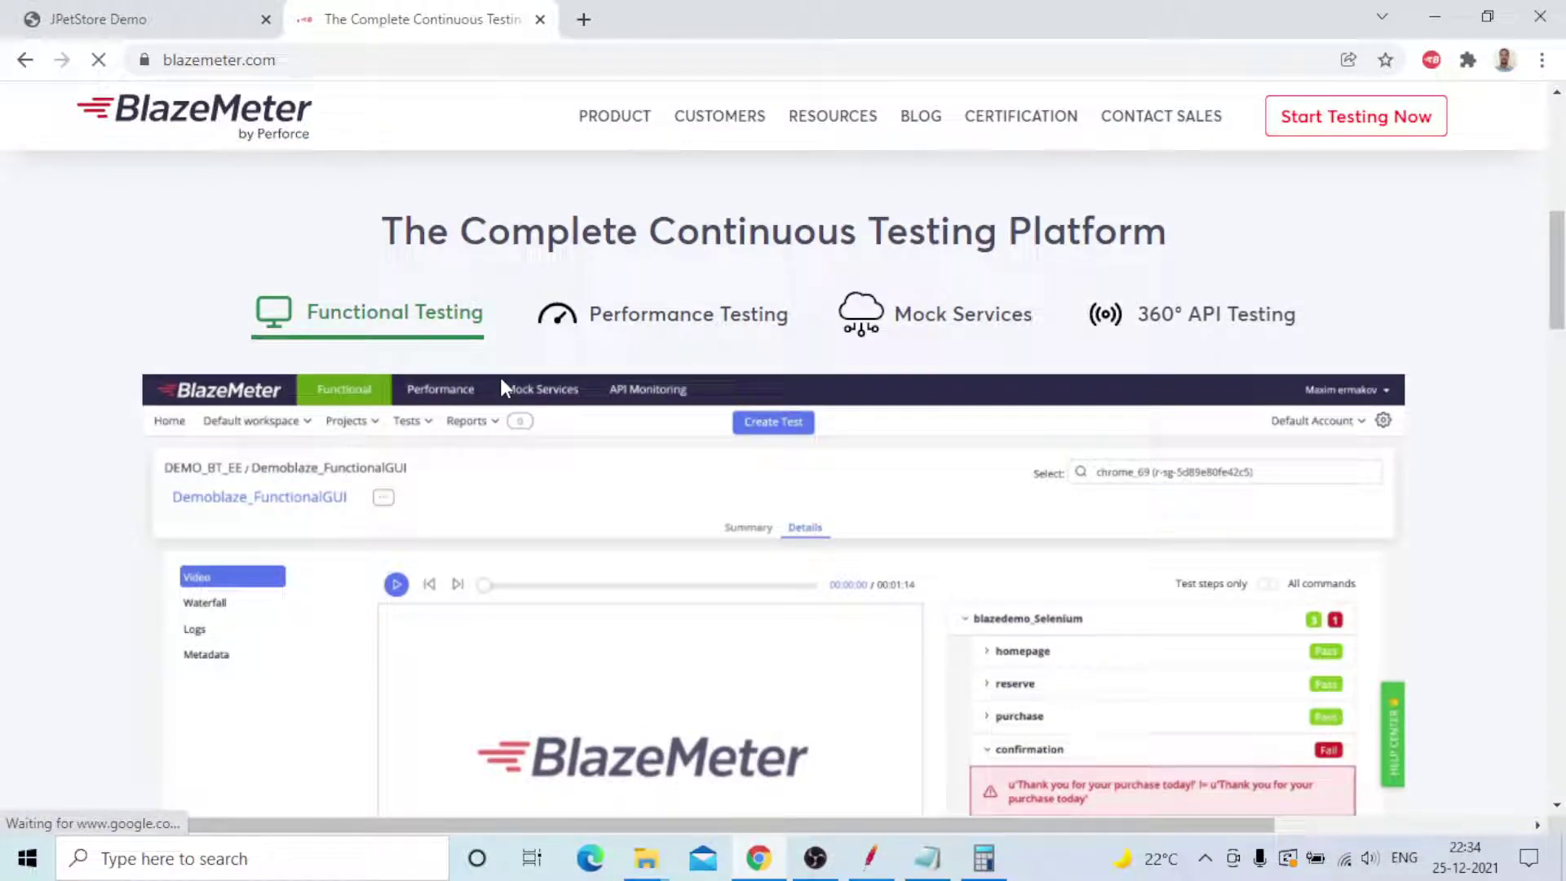
pyautogui.scroll(1, 501, 379)
pyautogui.click(688, 427)
pyautogui.scroll(-2, 646, 490)
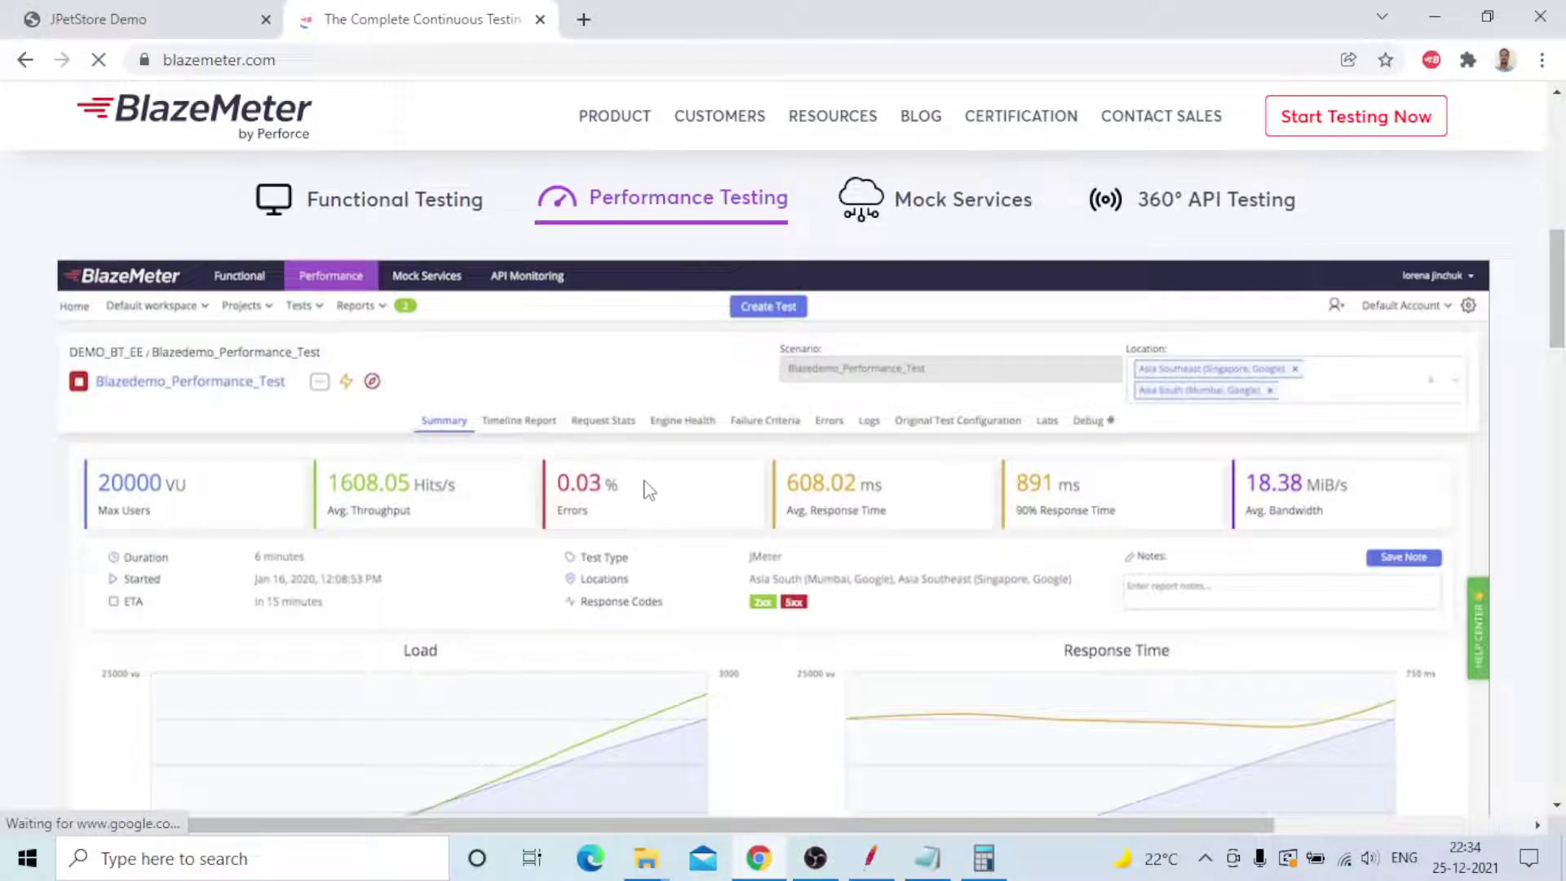
pyautogui.scroll(-1, 648, 490)
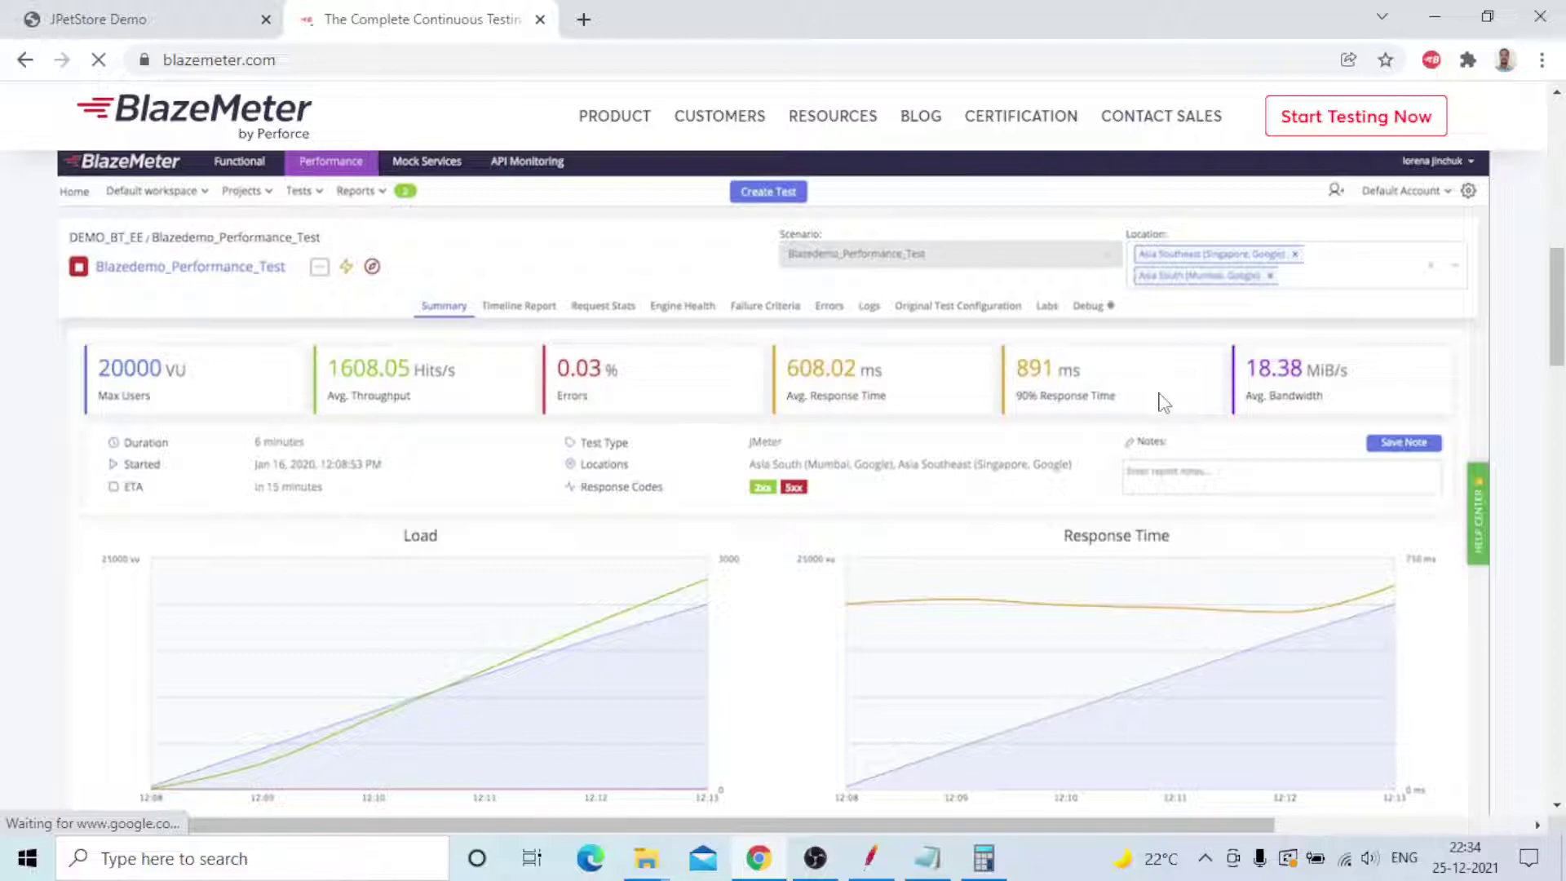
pyautogui.scroll(-2, 584, 543)
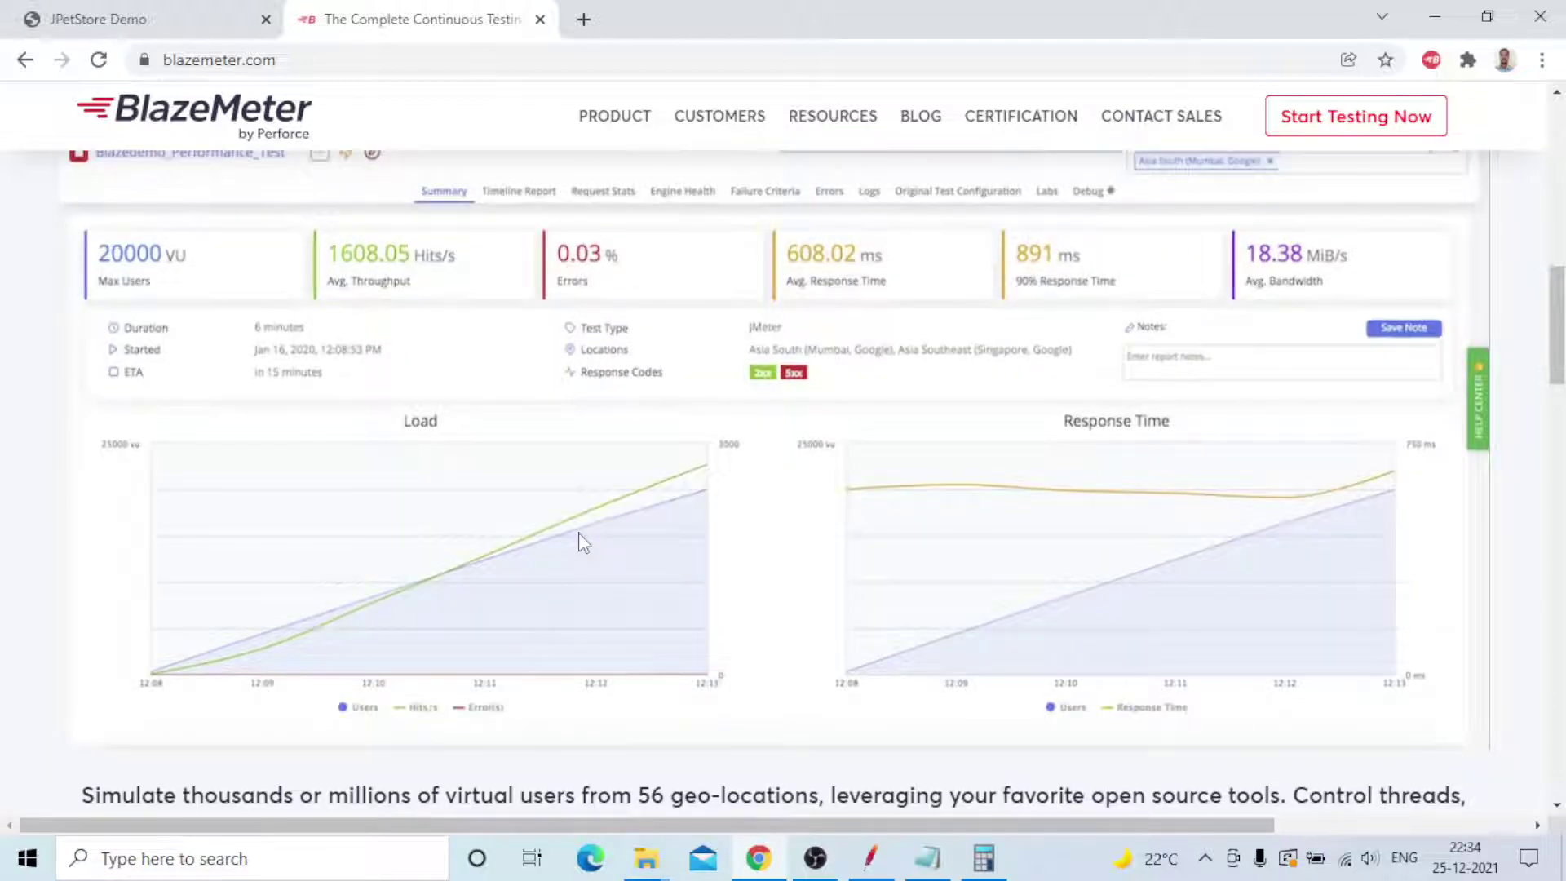
pyautogui.scroll(2, 584, 543)
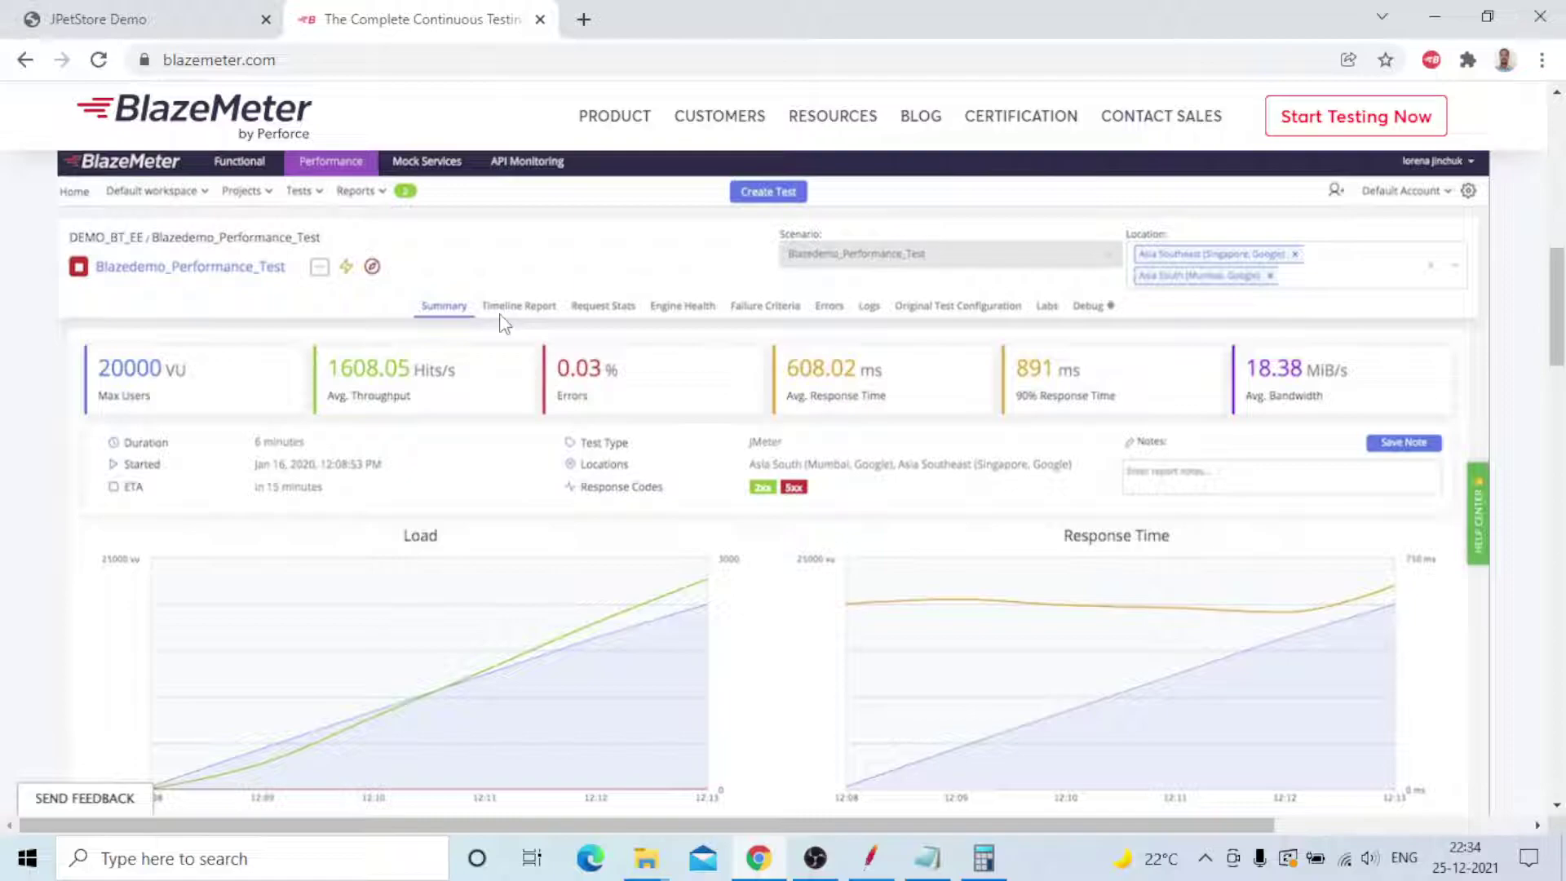
pyautogui.scroll(2, 199, 538)
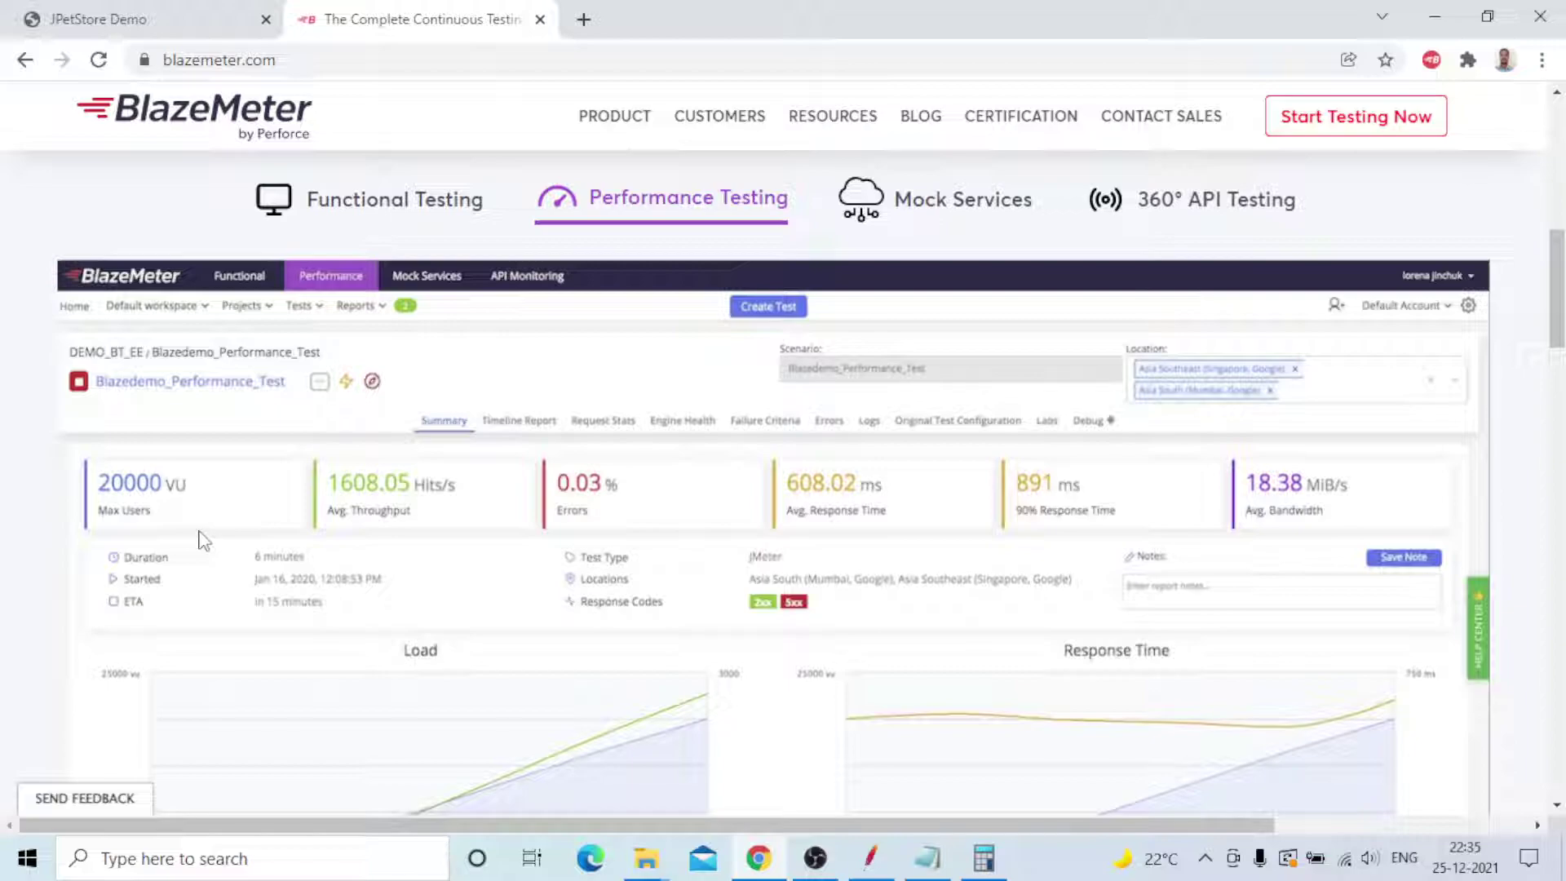
# - Scroll through the sample report (891 ms 90% response, 18.38 MiB/s bandwidth) back up to 'The Complete Continuous Testing Platform'
pyautogui.scroll(-3, 737, 526)
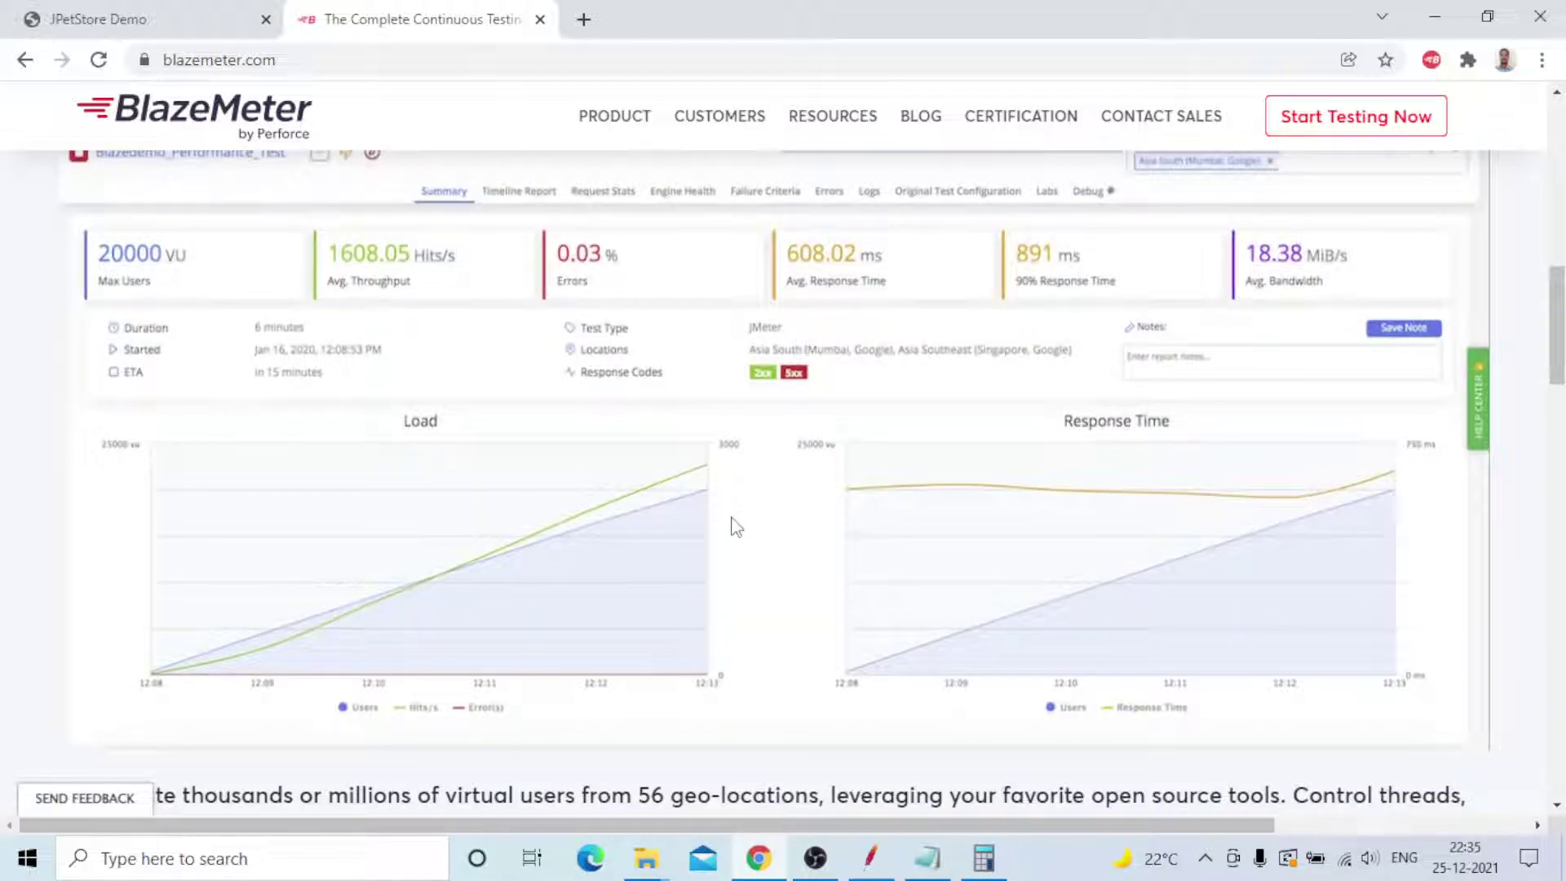
pyautogui.scroll(-4, 736, 527)
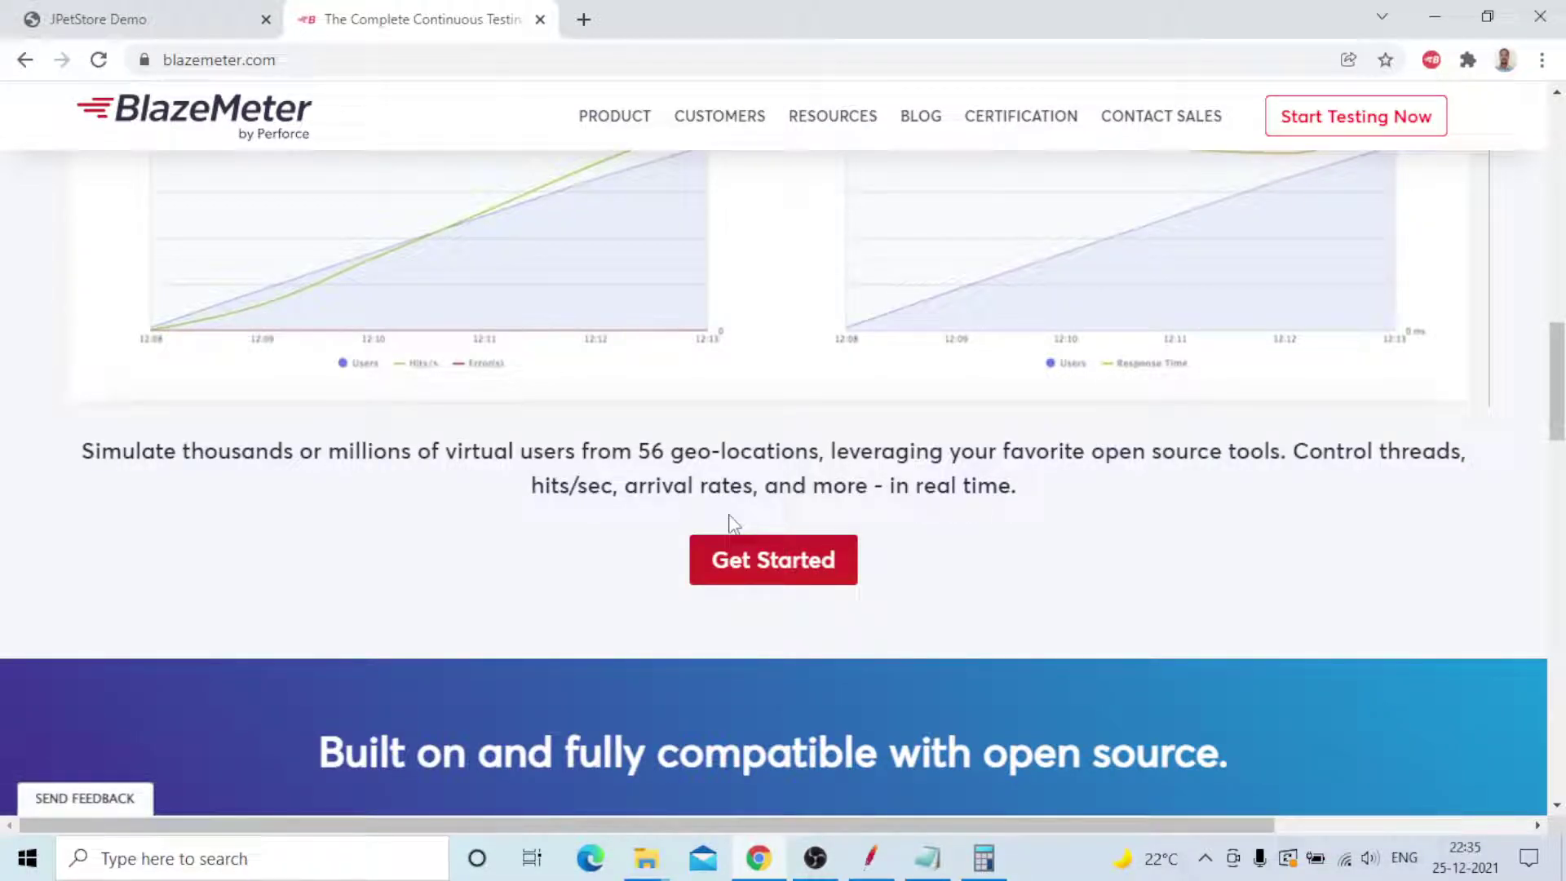
pyautogui.scroll(-5, 731, 523)
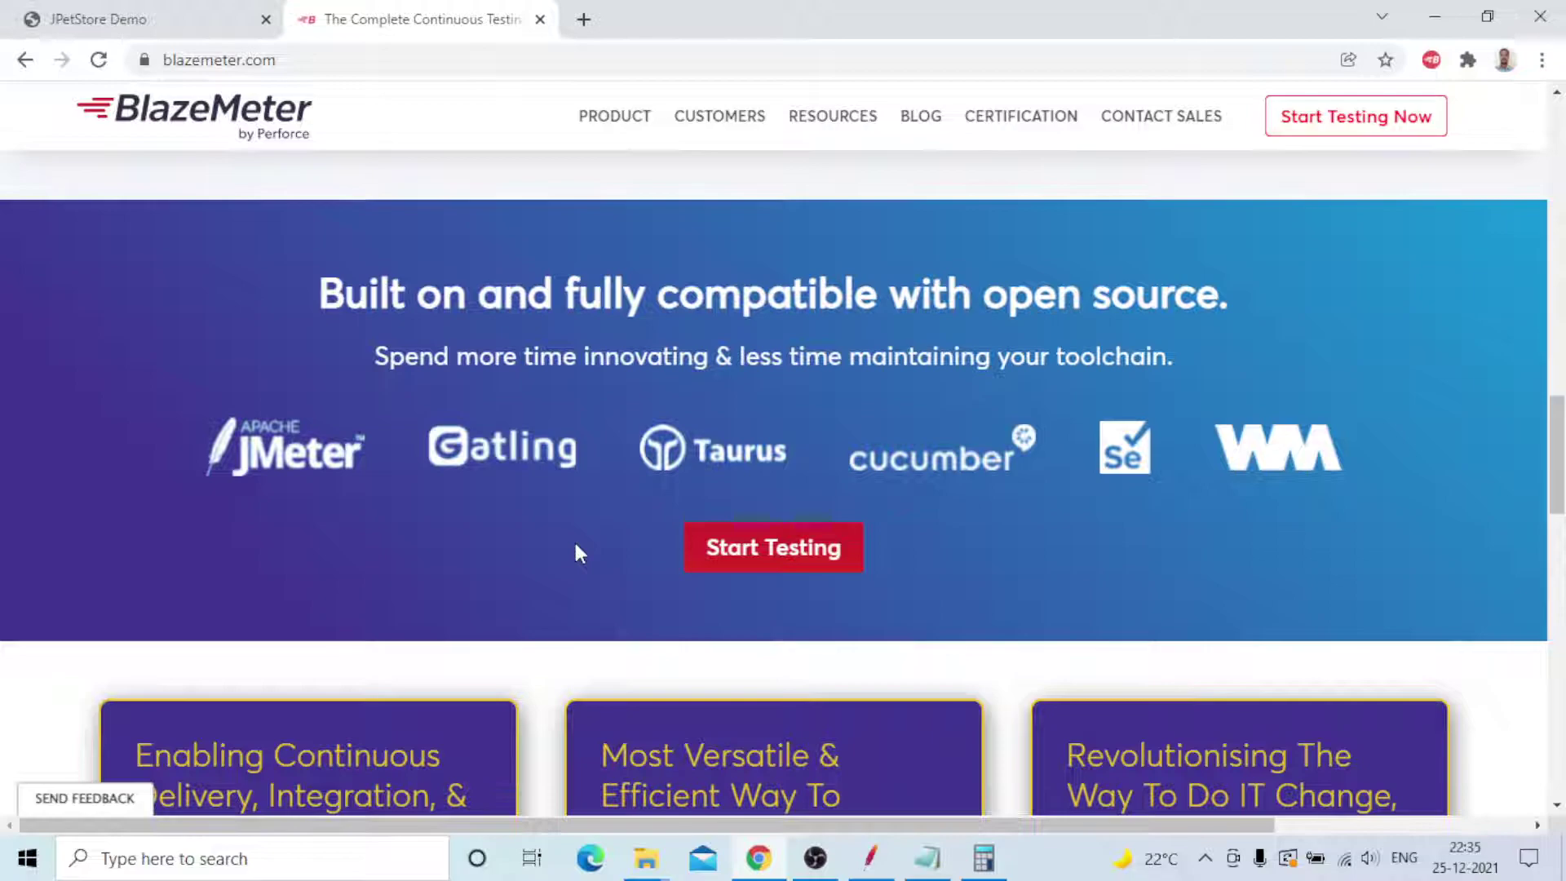
pyautogui.scroll(-1, 576, 356)
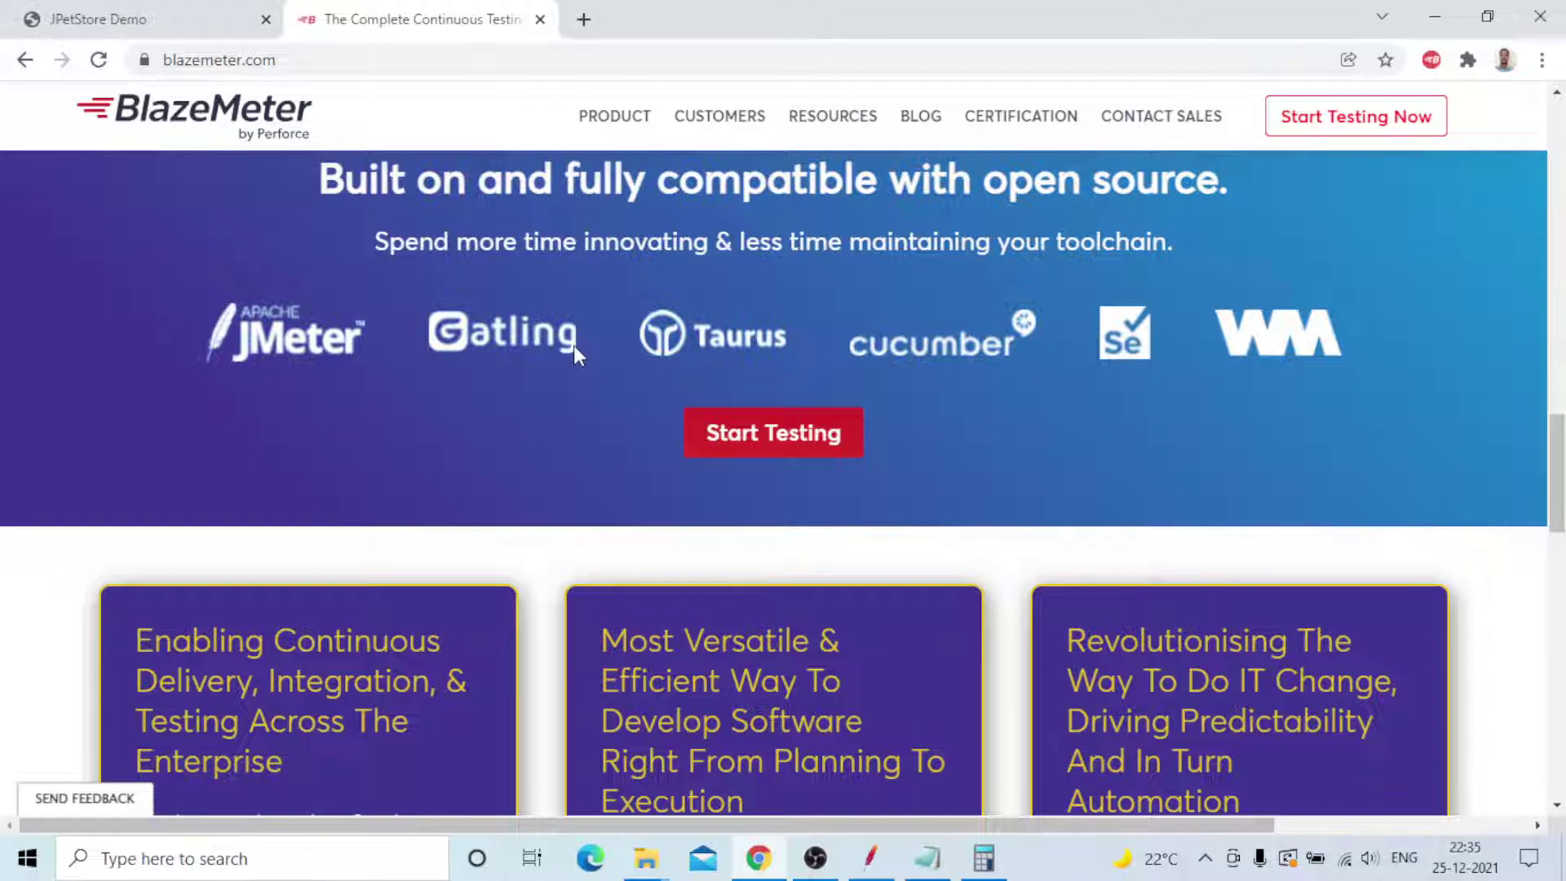
pyautogui.scroll(-10, 644, 607)
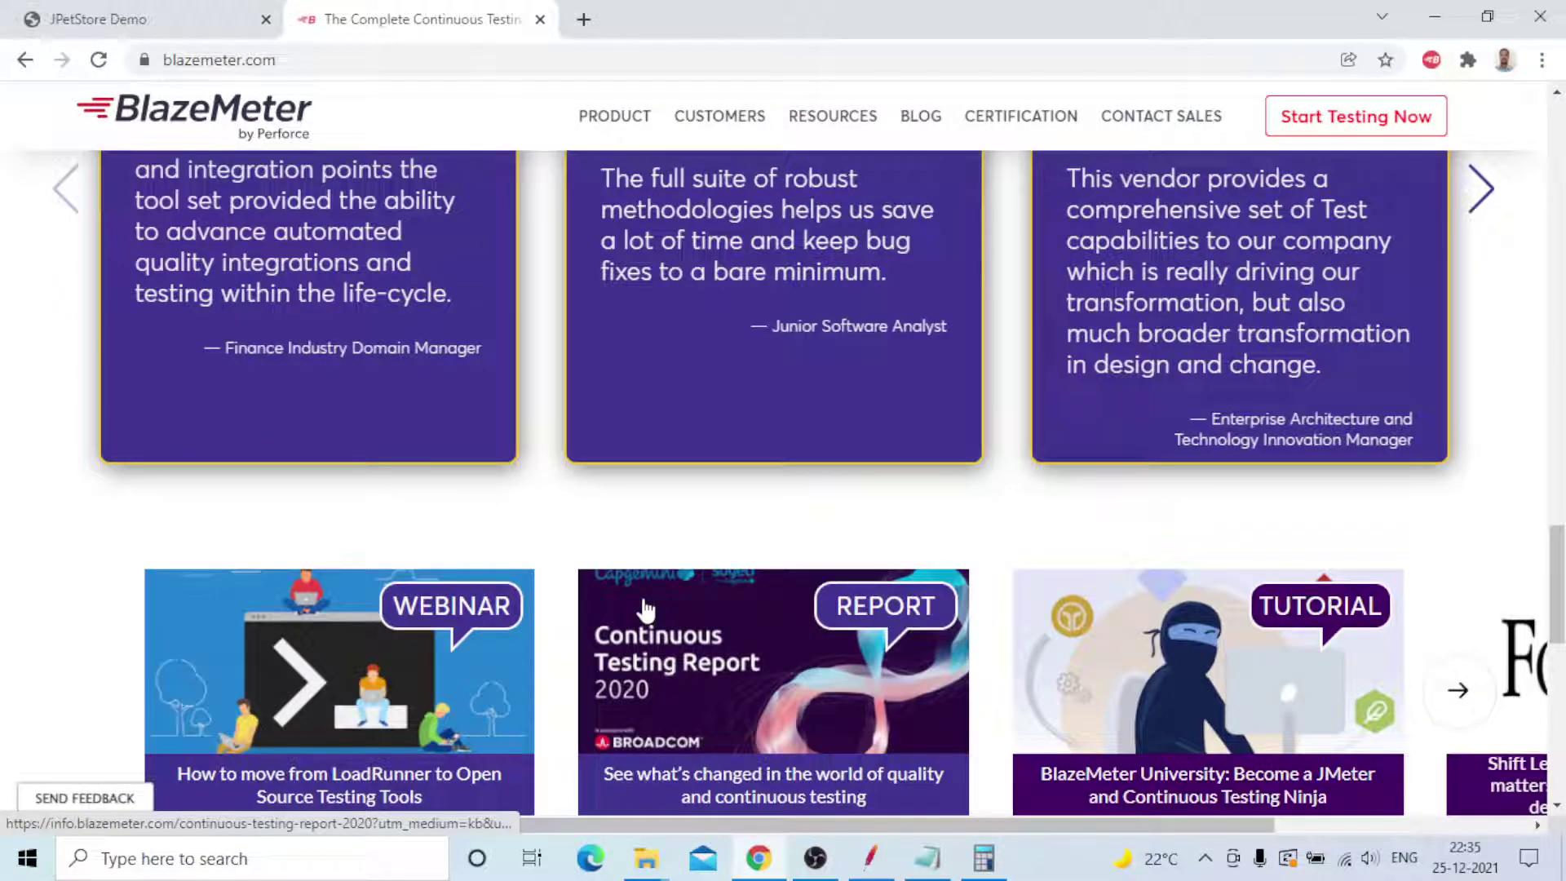
pyautogui.scroll(10, 646, 608)
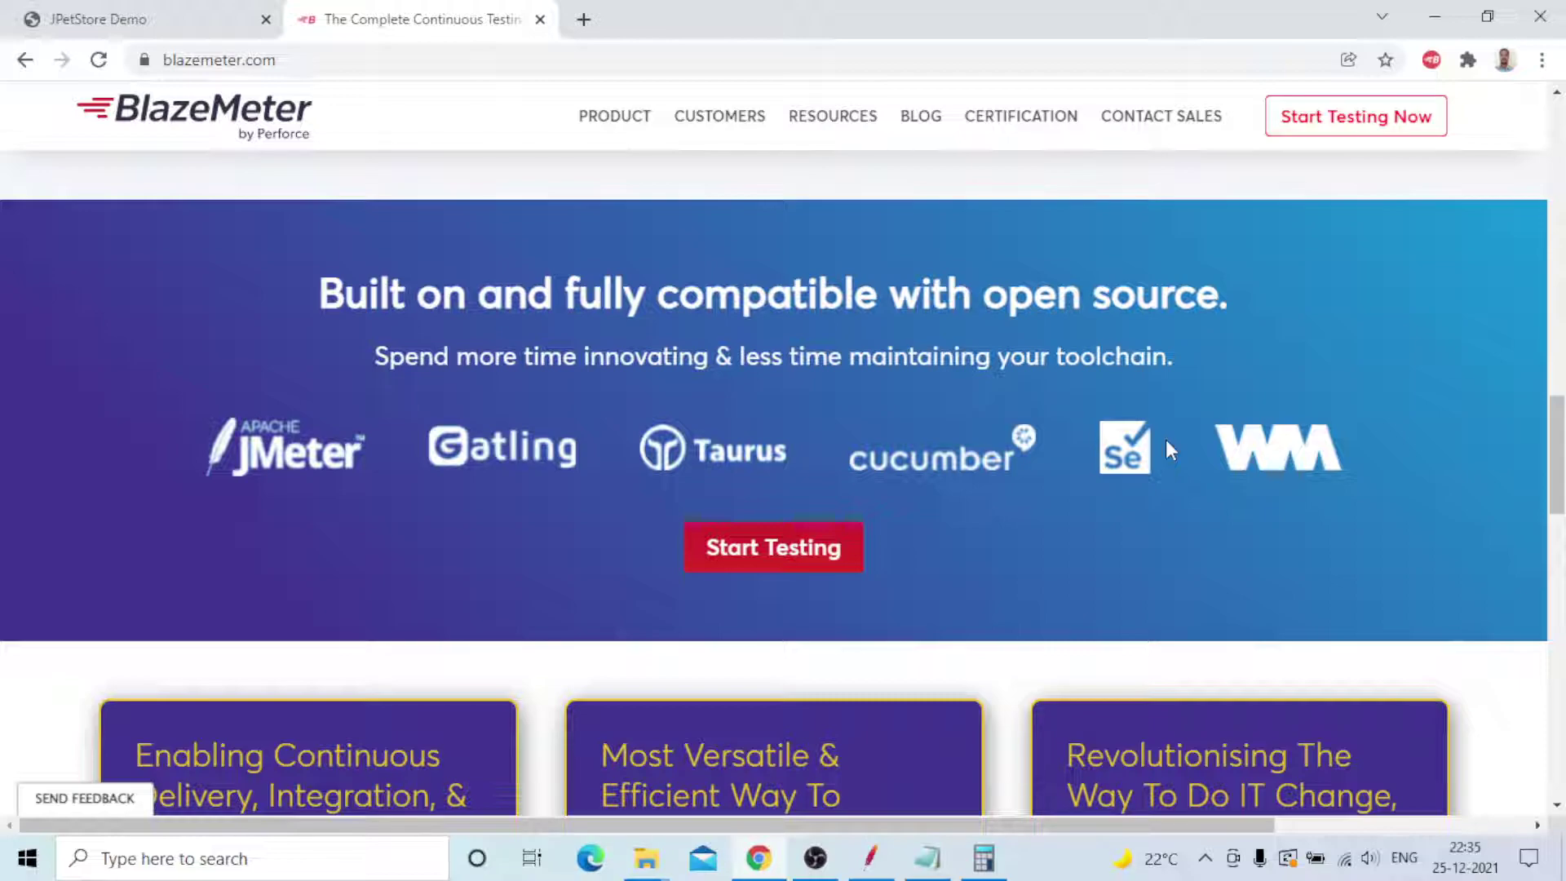
pyautogui.scroll(10, 1171, 451)
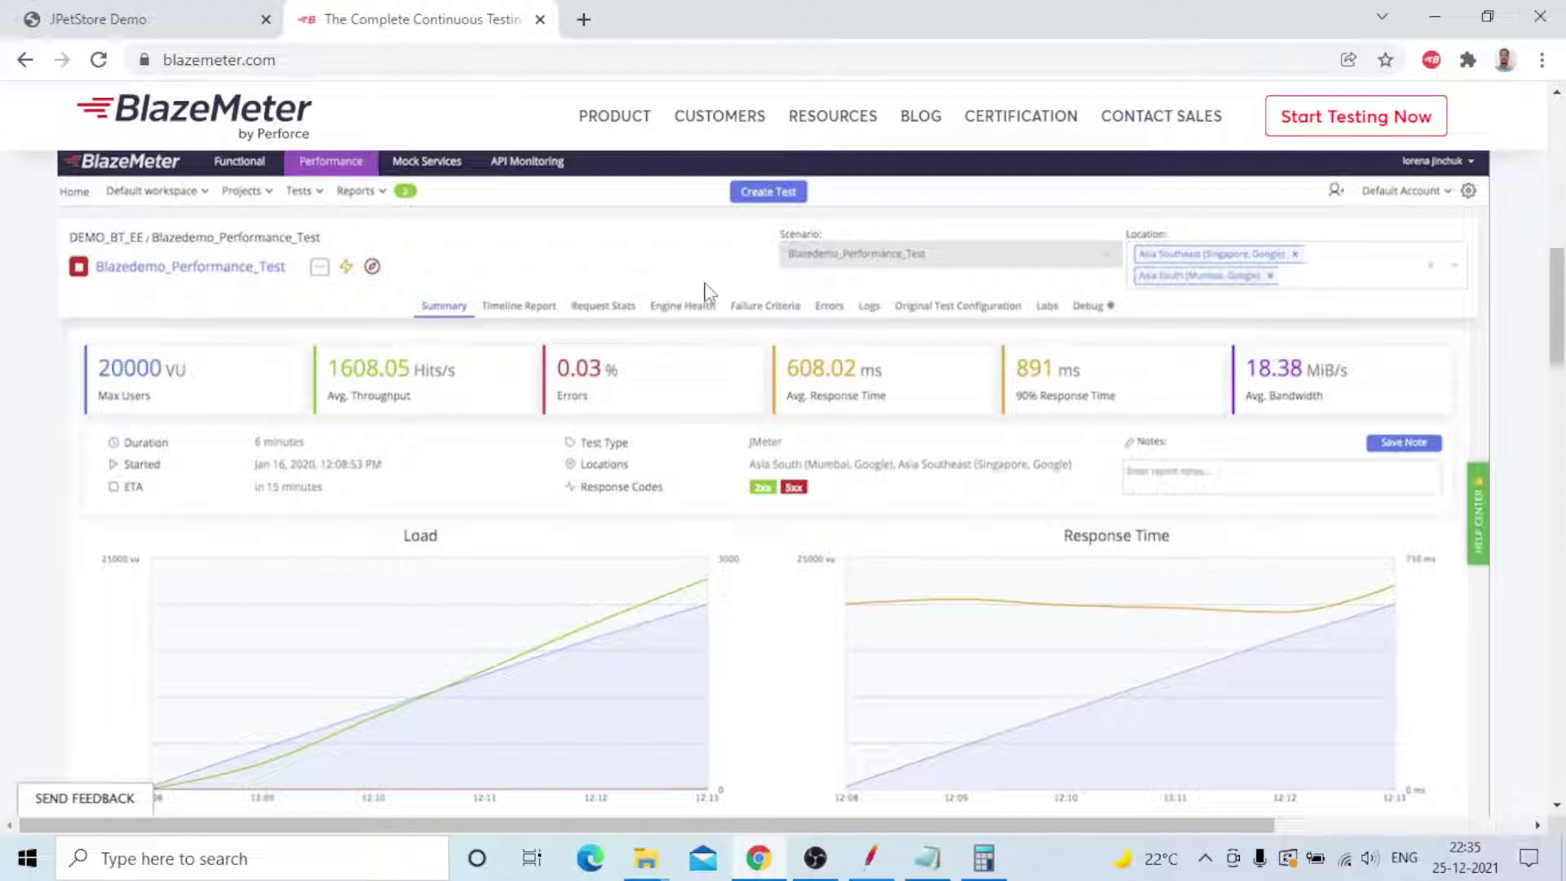
pyautogui.scroll(4, 705, 292)
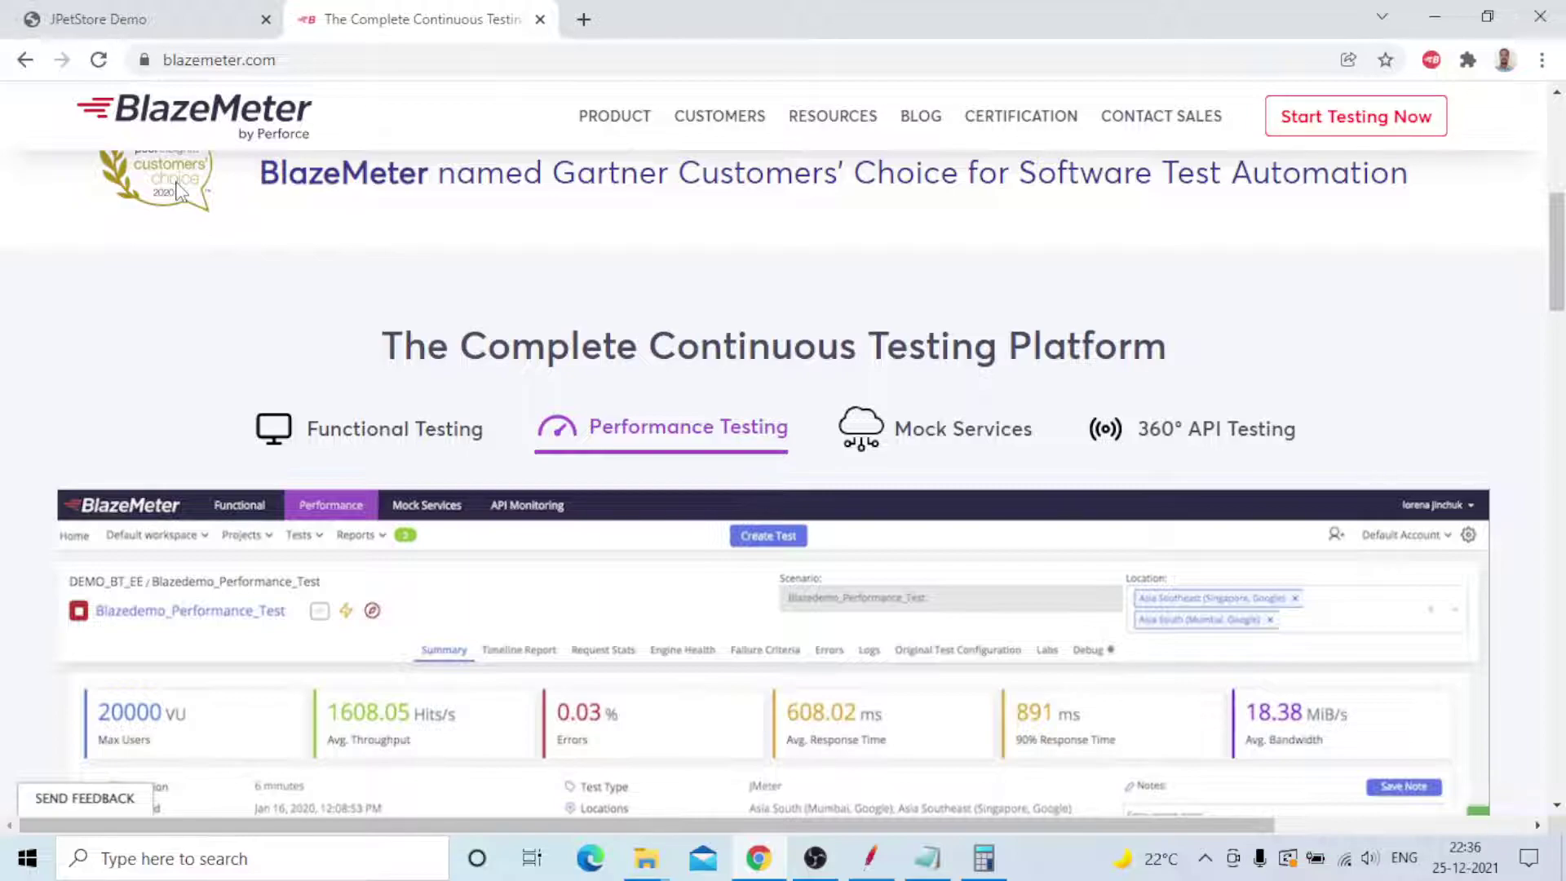
# - Browse the BlazeMeter recorder extension's Advanced Options, then return to JMeter's Graph Results
pyautogui.click(1431, 59)
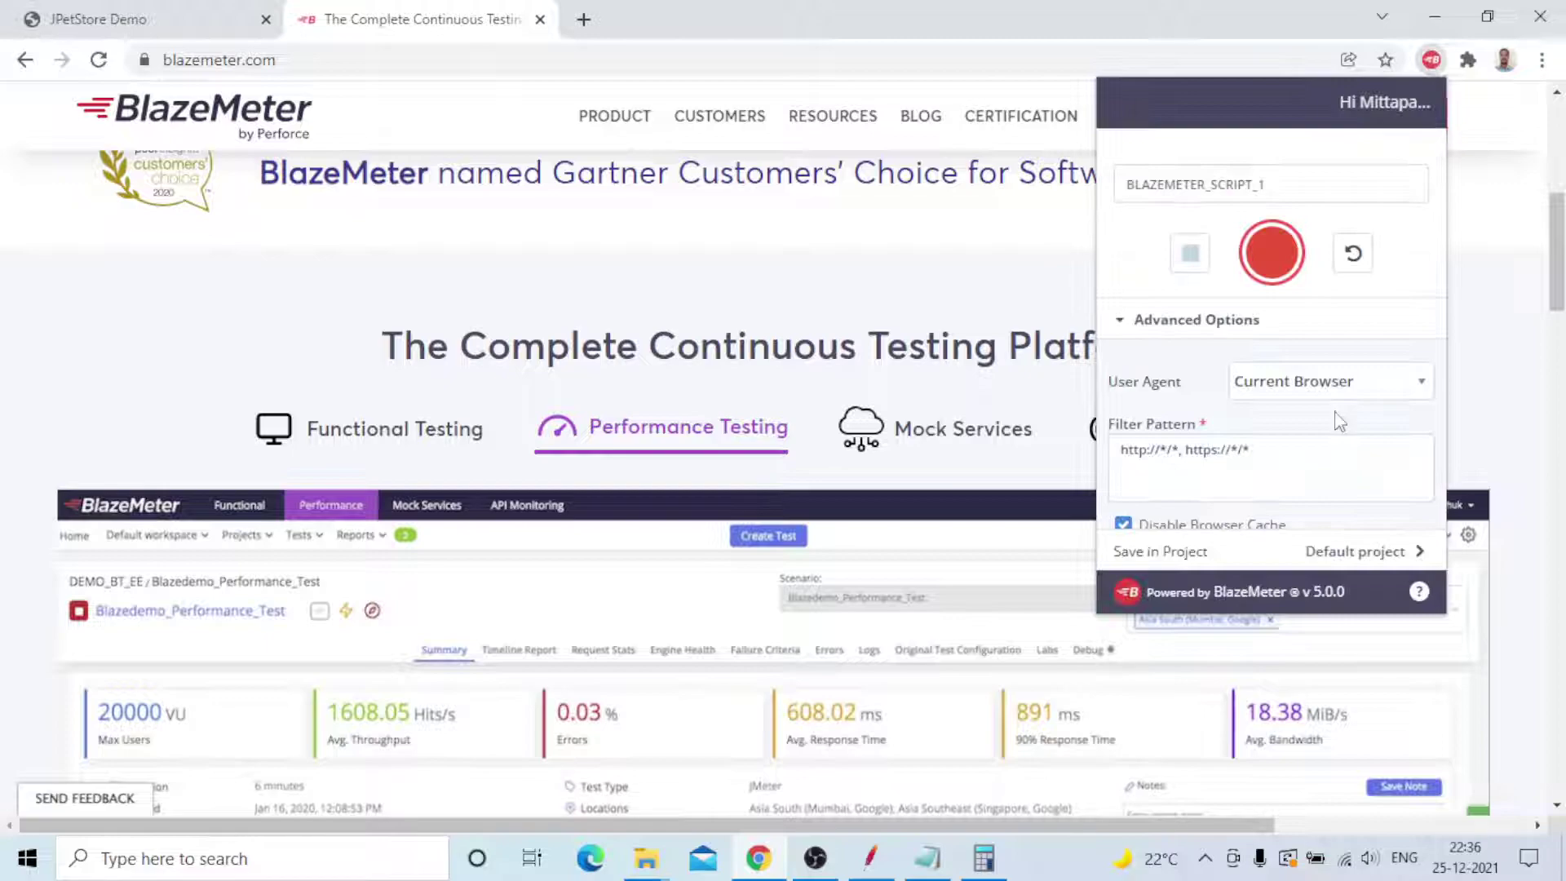
pyautogui.scroll(-5, 1349, 418)
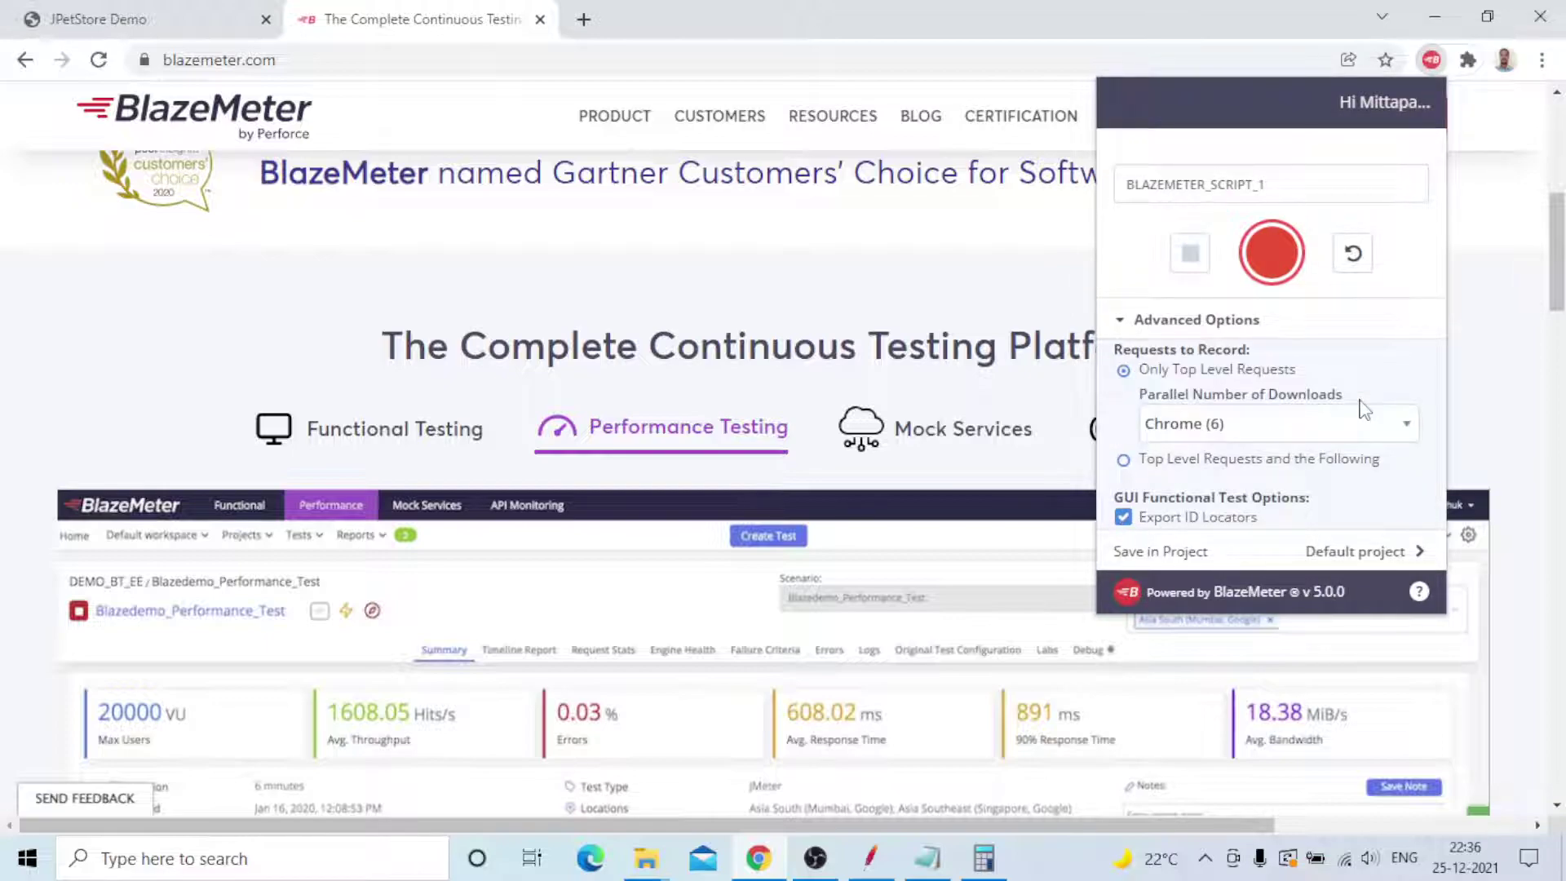
pyautogui.scroll(2, 1358, 416)
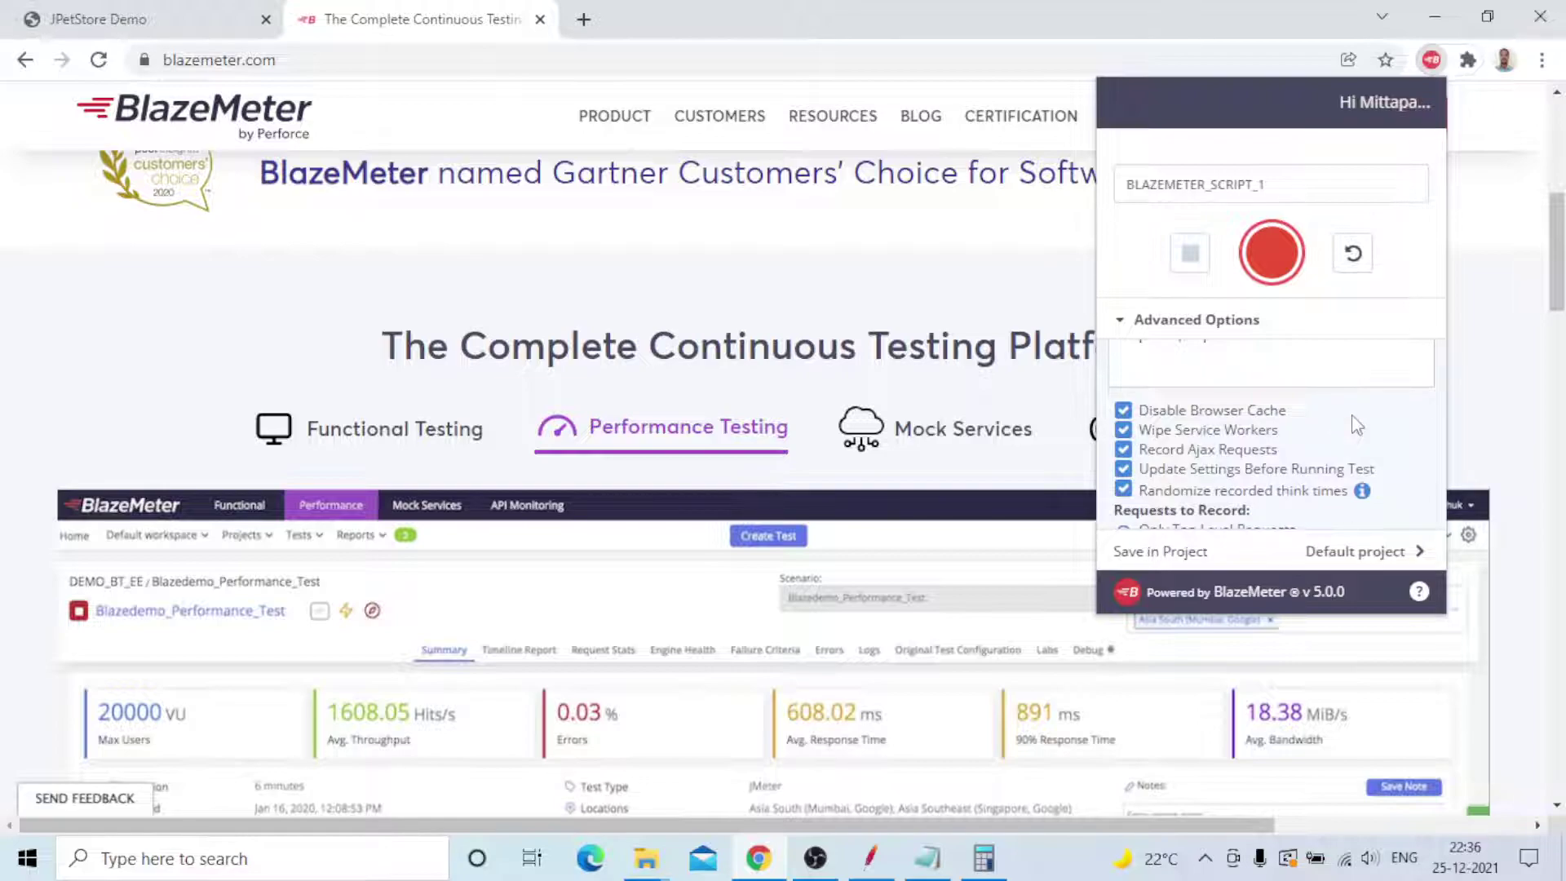
pyautogui.scroll(3, 1356, 425)
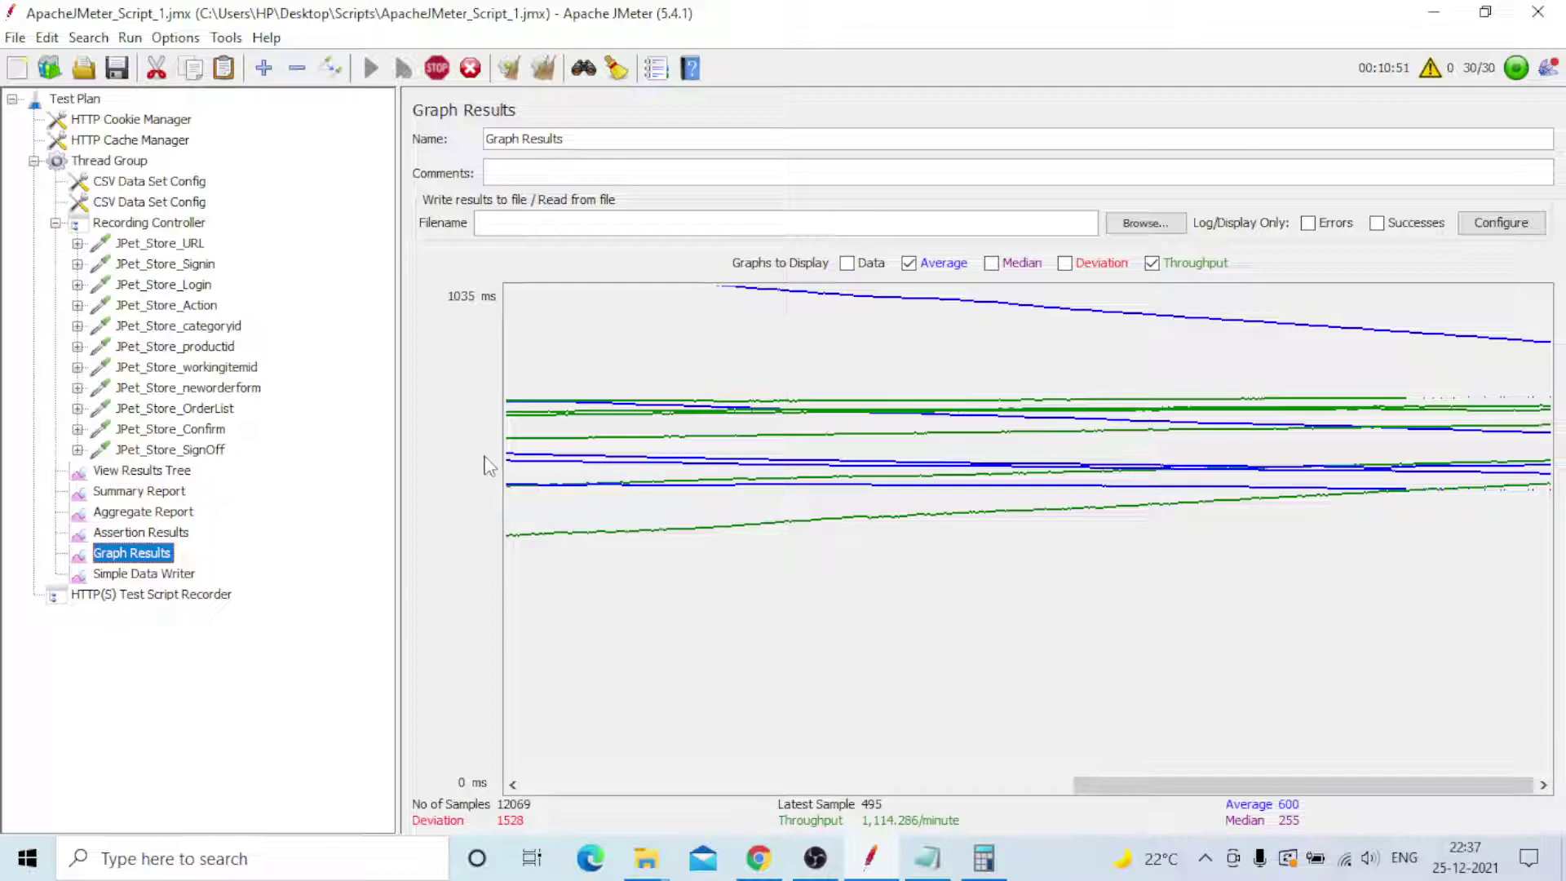
# - Deal with the stray Explorer and Excel windows and view JMeter's Thread Group settings
pyautogui.click(645, 858)
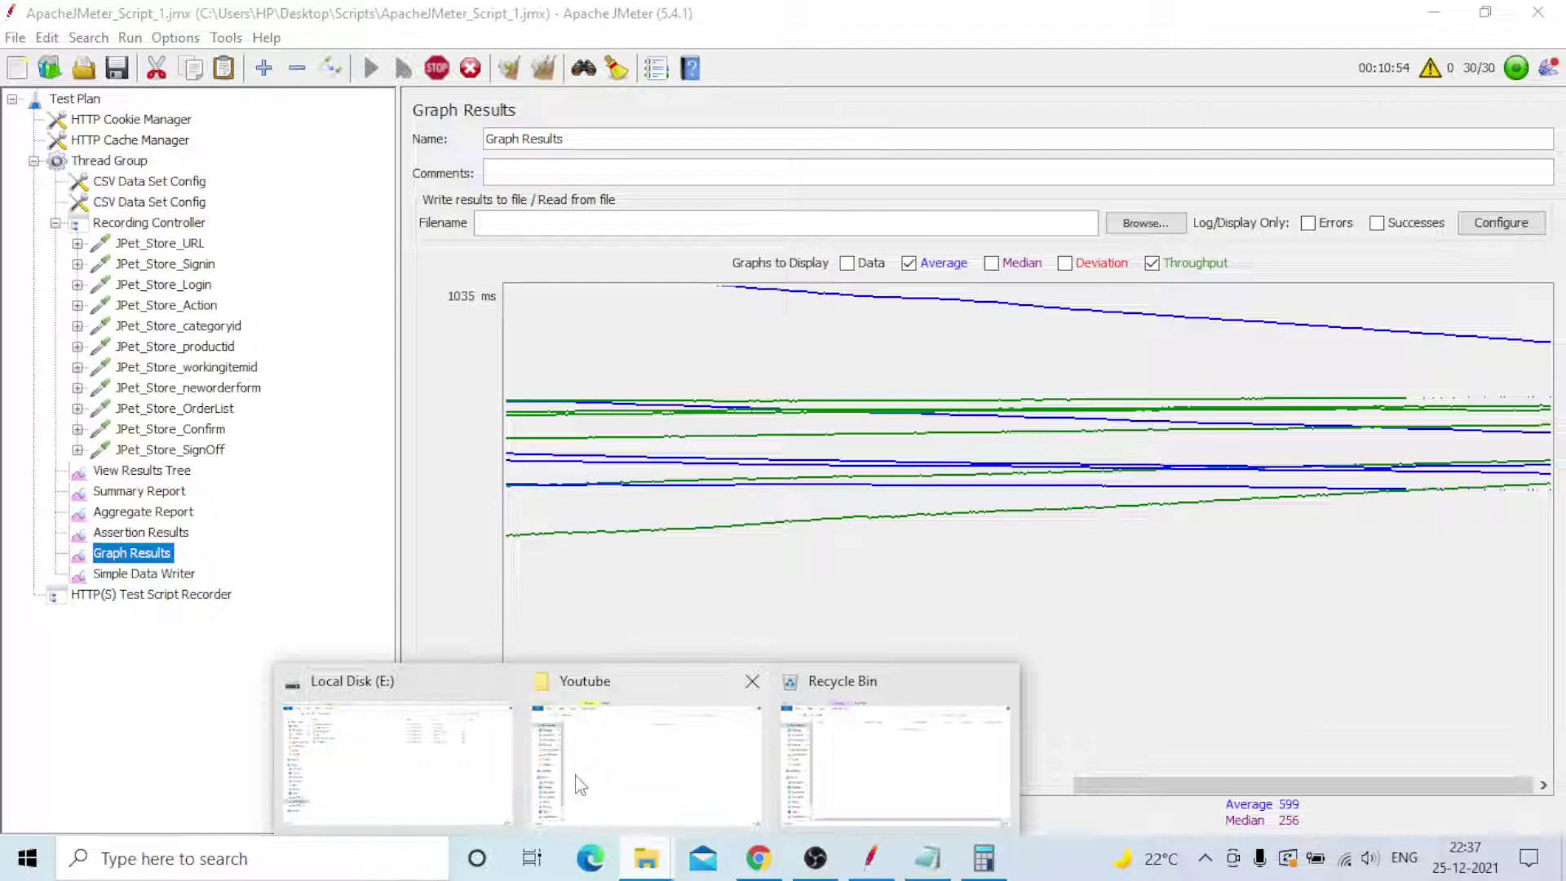
pyautogui.click(424, 750)
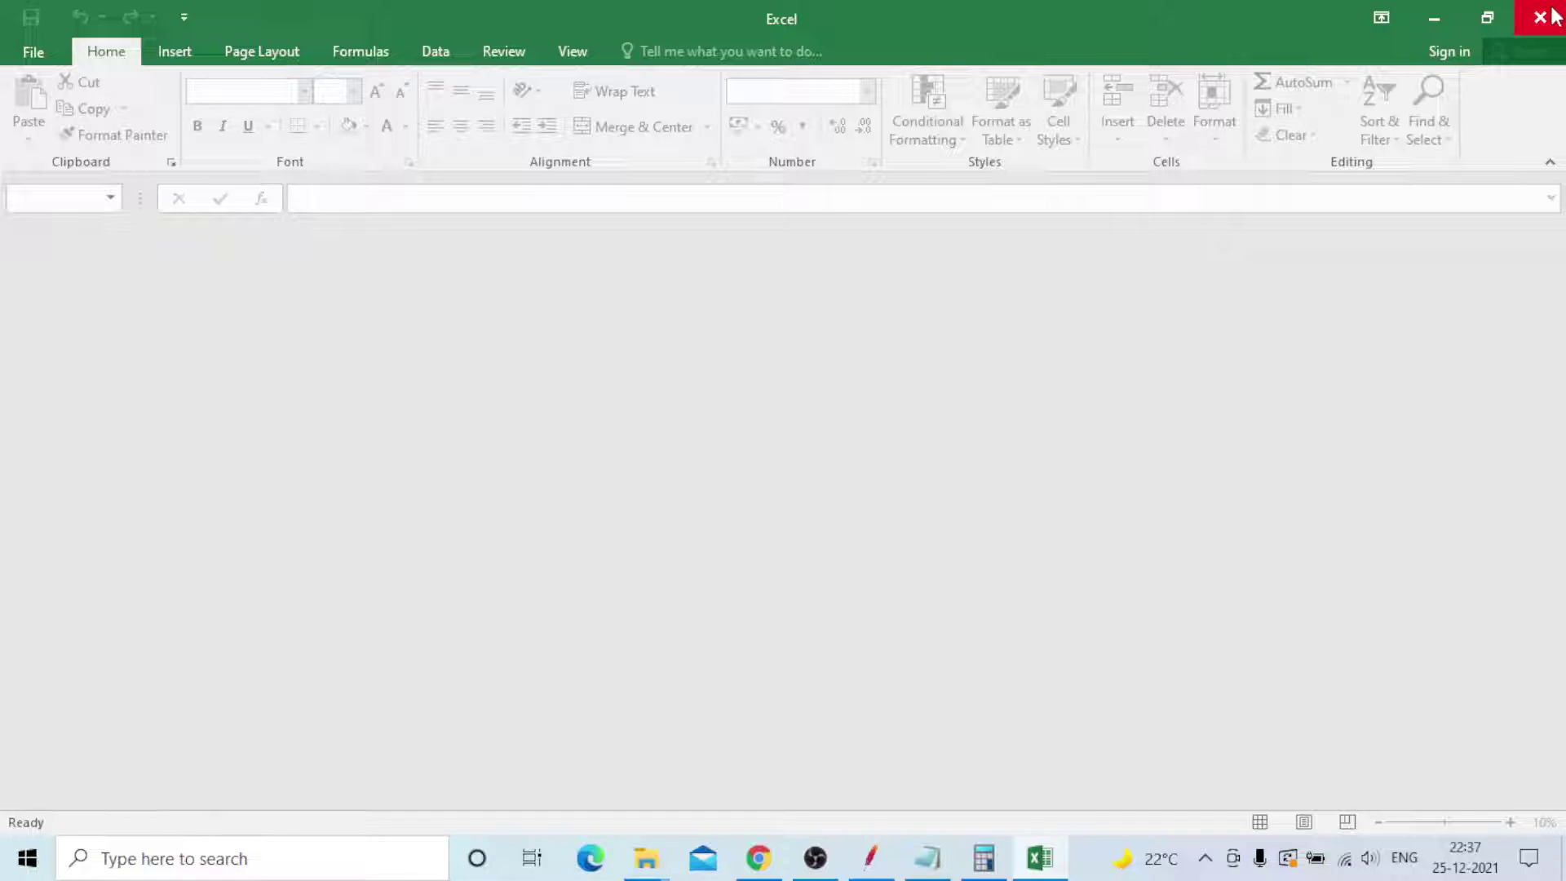
pyautogui.click(1549, 14)
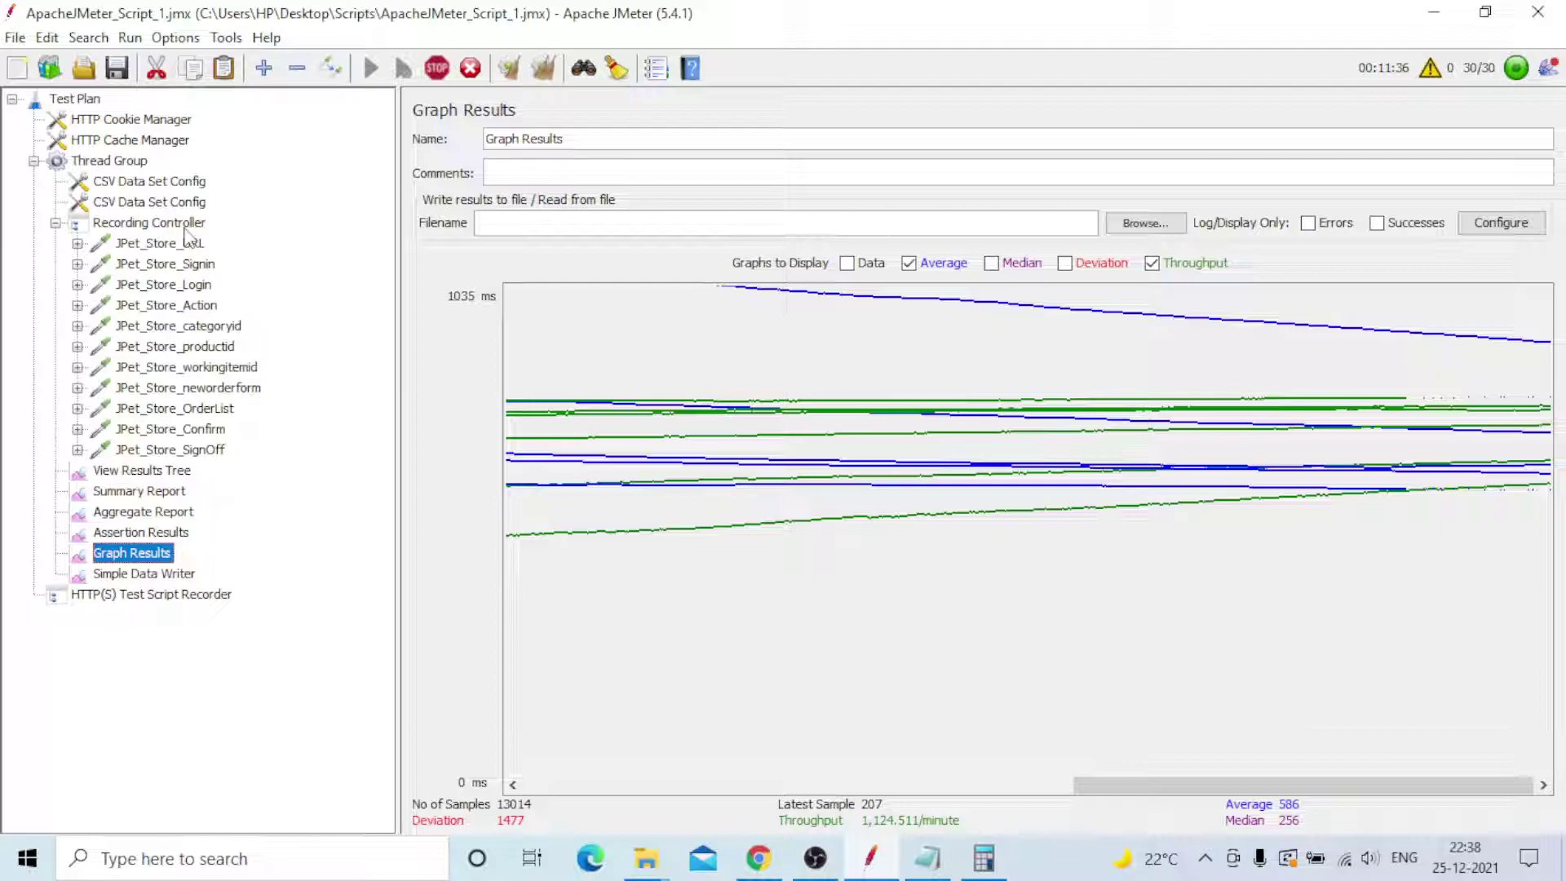
pyautogui.click(109, 160)
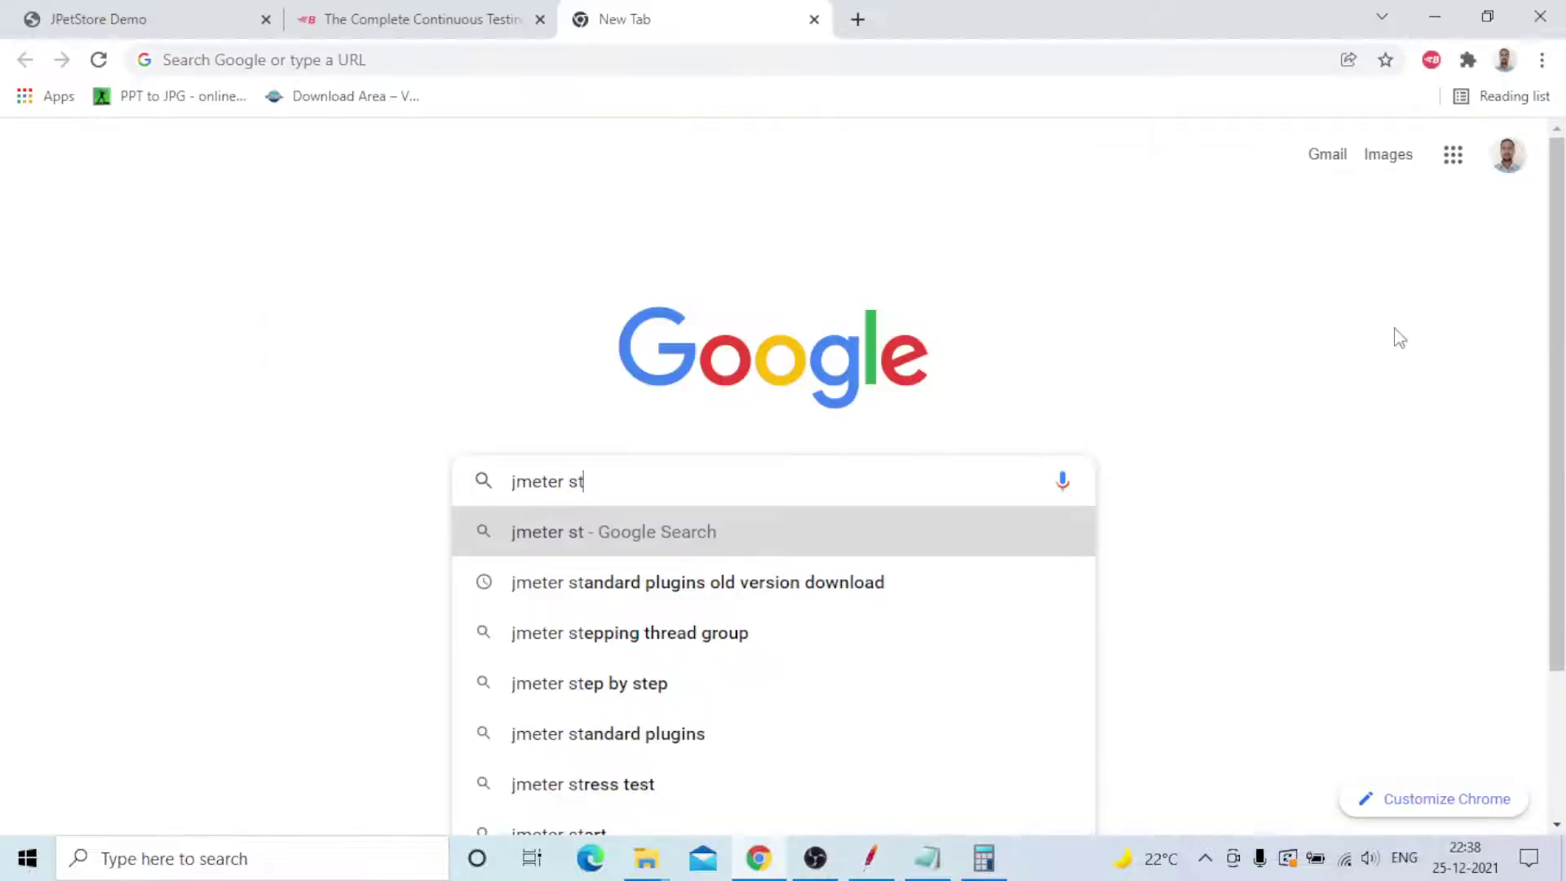
# - Search Google for 'jmeter stepping thread group'
pyautogui.write('epp')
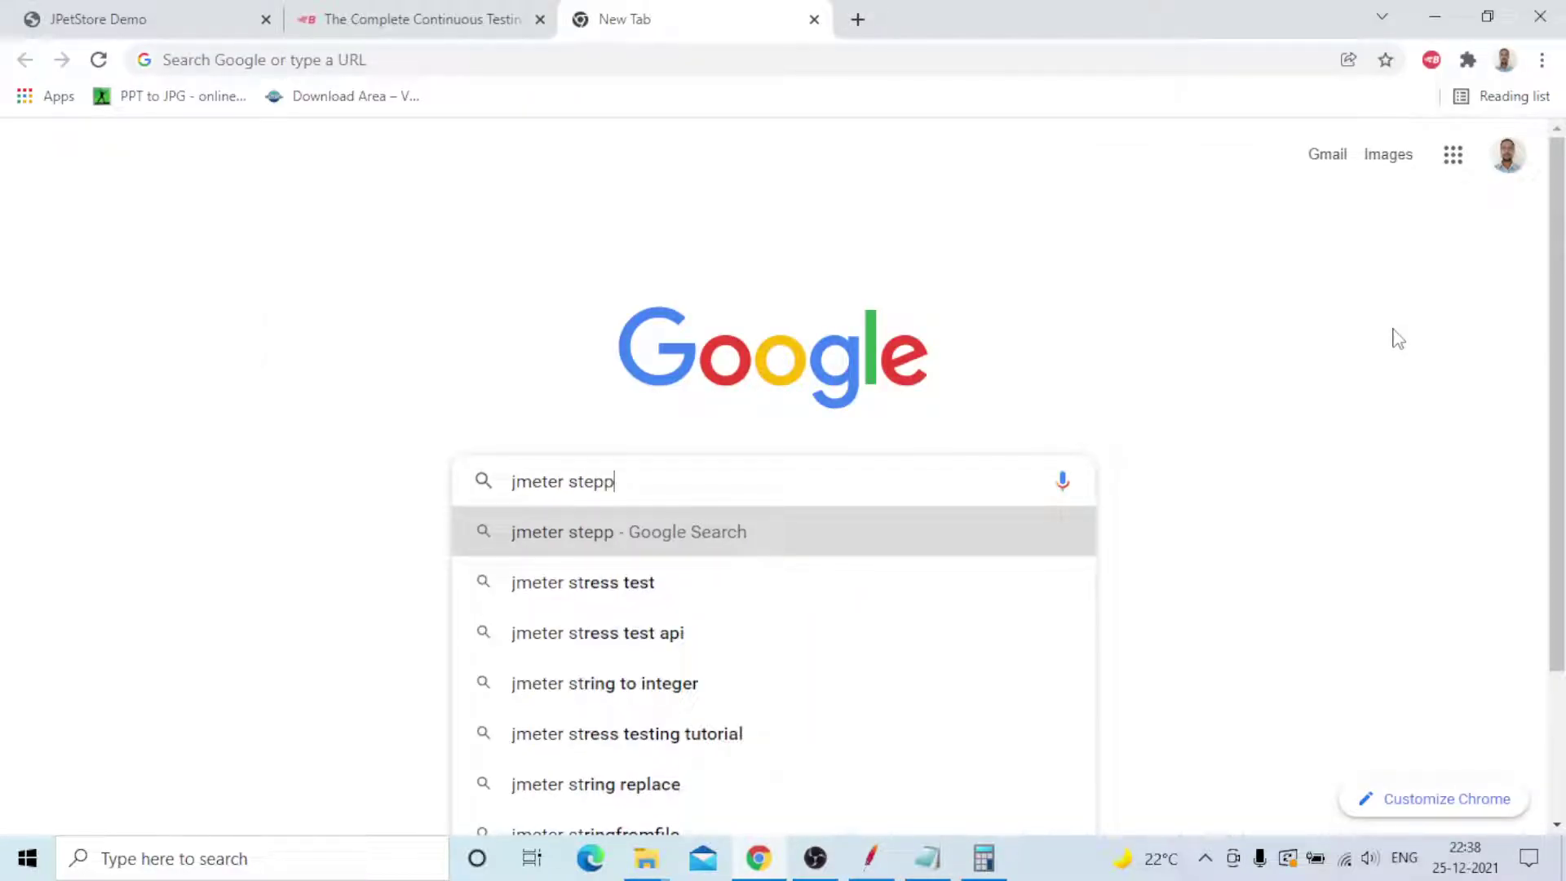
pyautogui.write('ing thread')
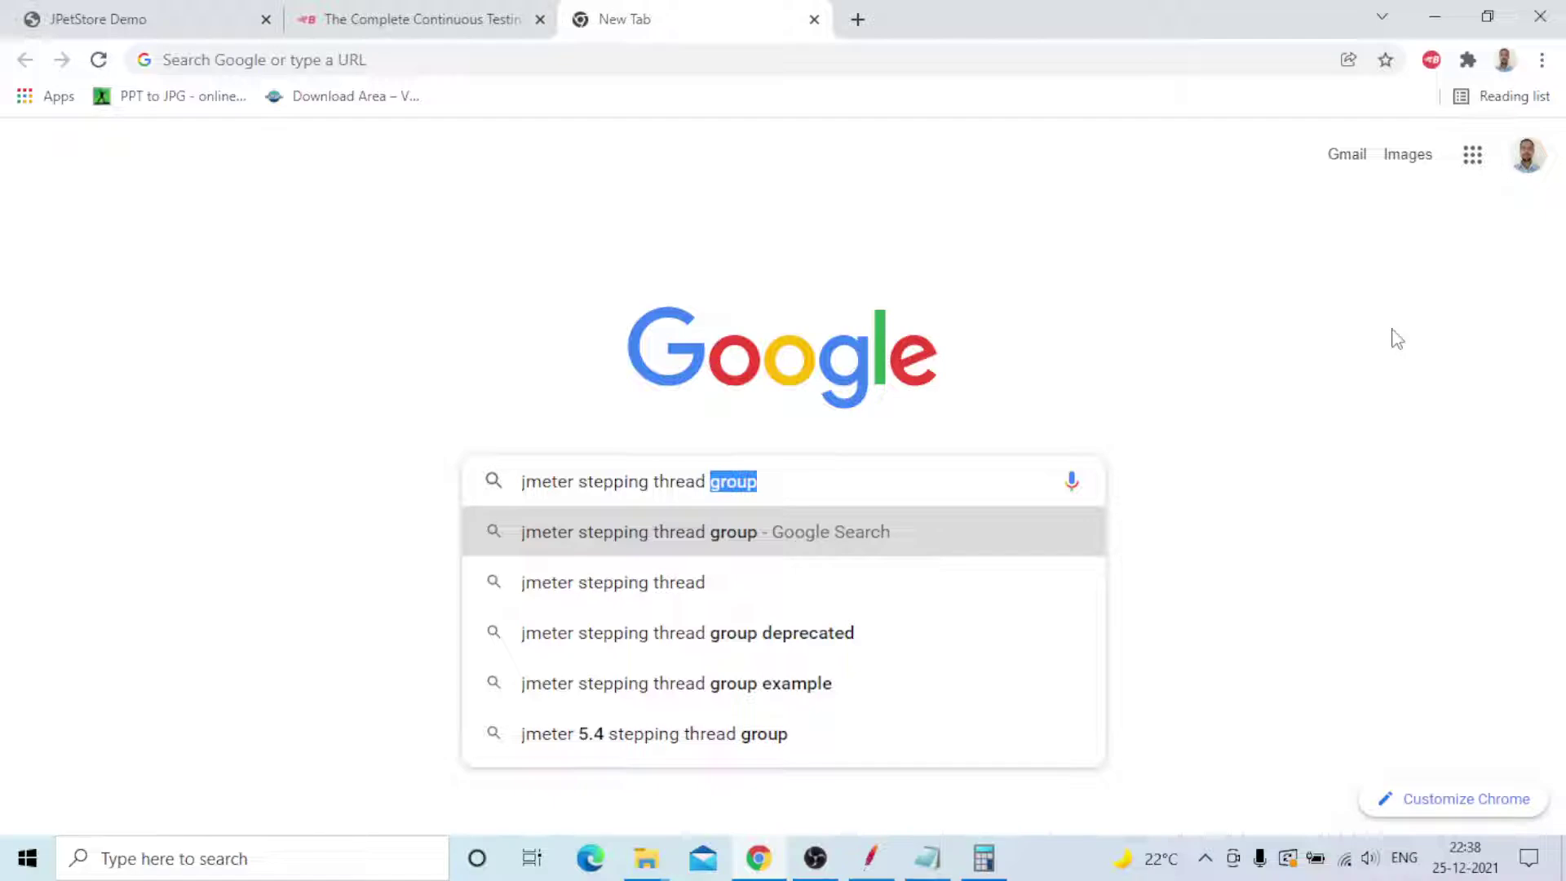
pyautogui.press('Return')
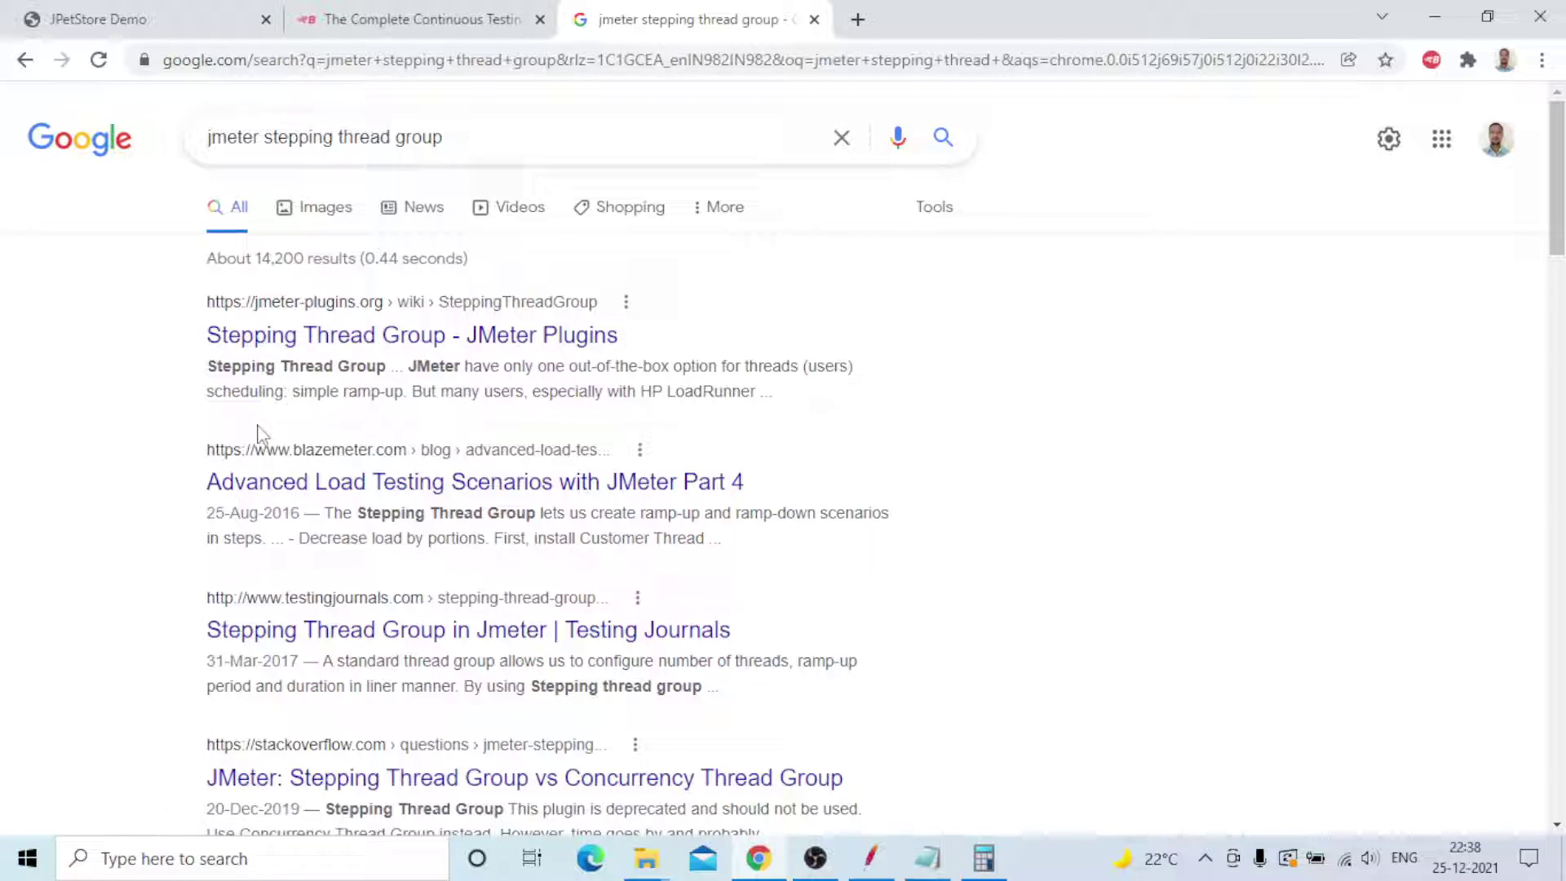
# - Show Google Images results and enlarge the Stack Overflow 'JMeter distributed load testing' chart
pyautogui.click(318, 207)
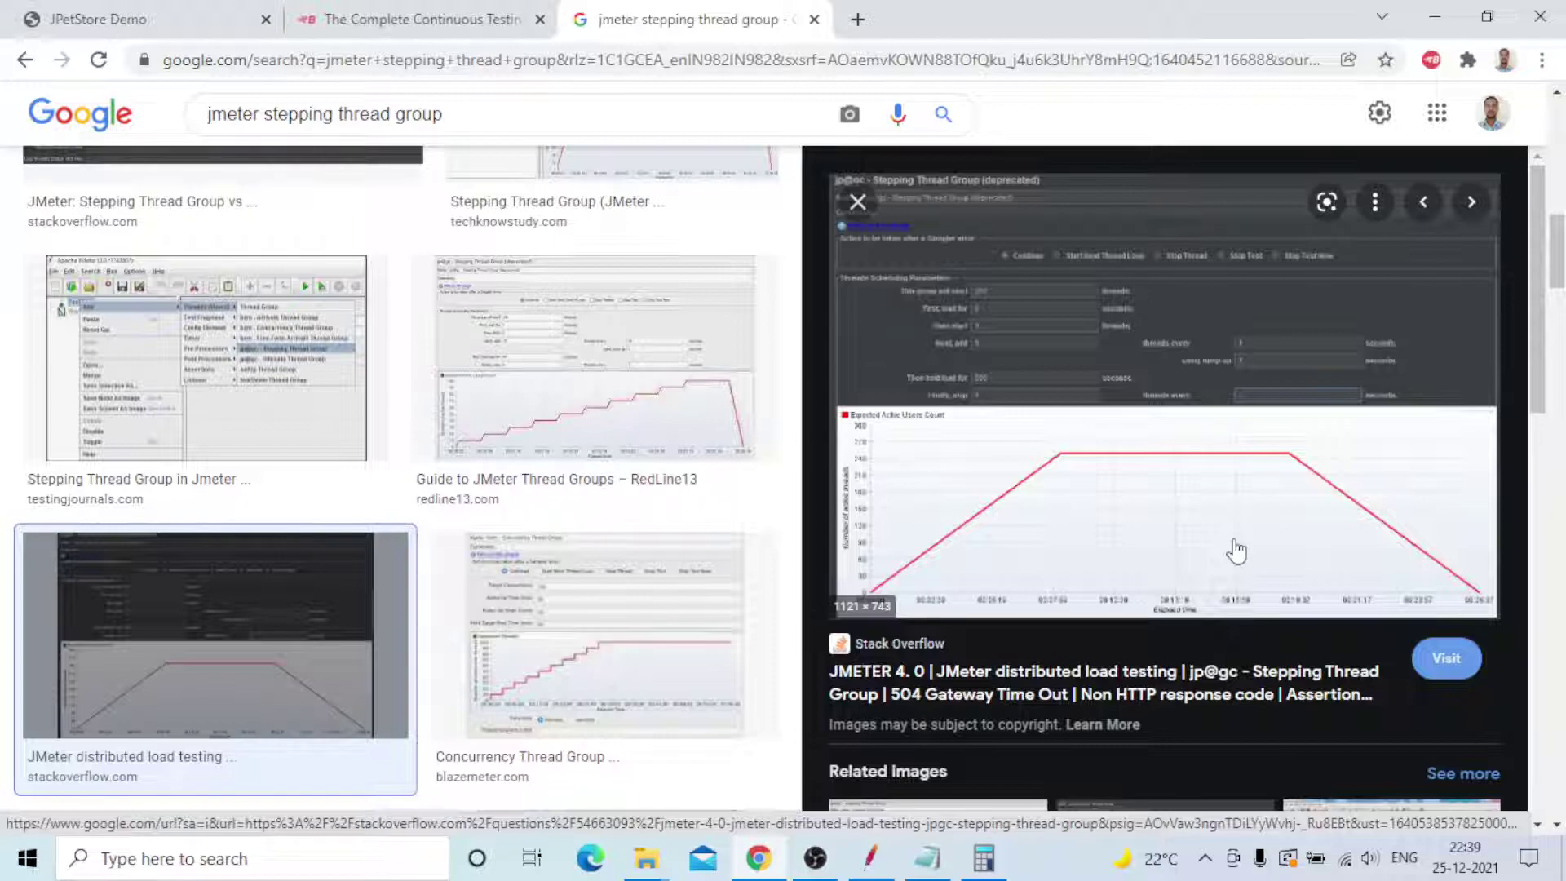
# - Browse the stepping thread group images, reopen the Stack Overflow chart preview, then switch to JMeter
pyautogui.press('Escape')
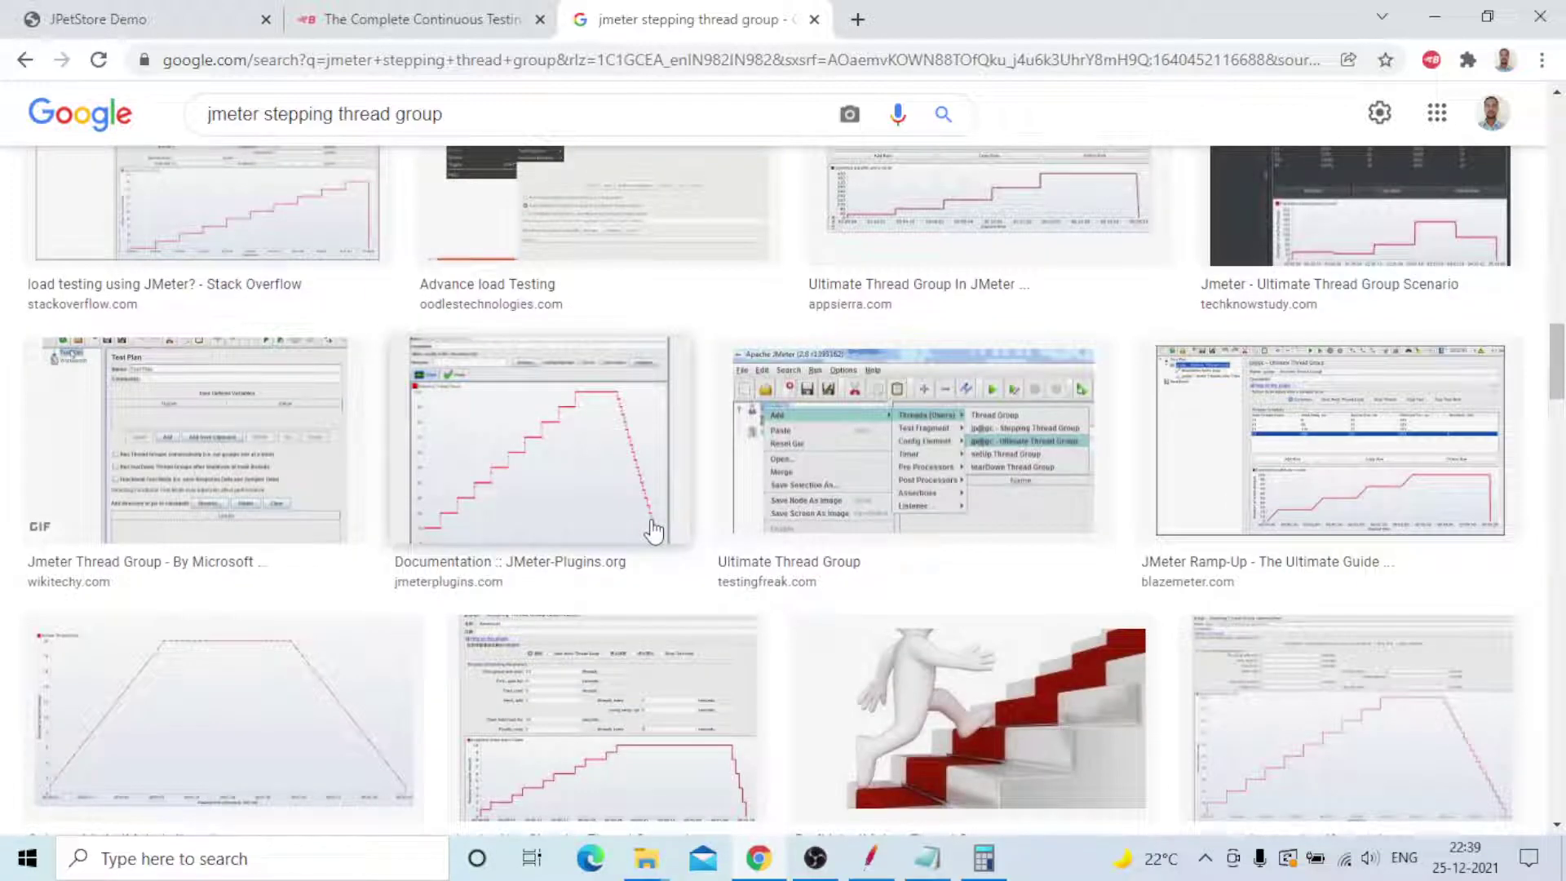
pyautogui.scroll(1, 653, 532)
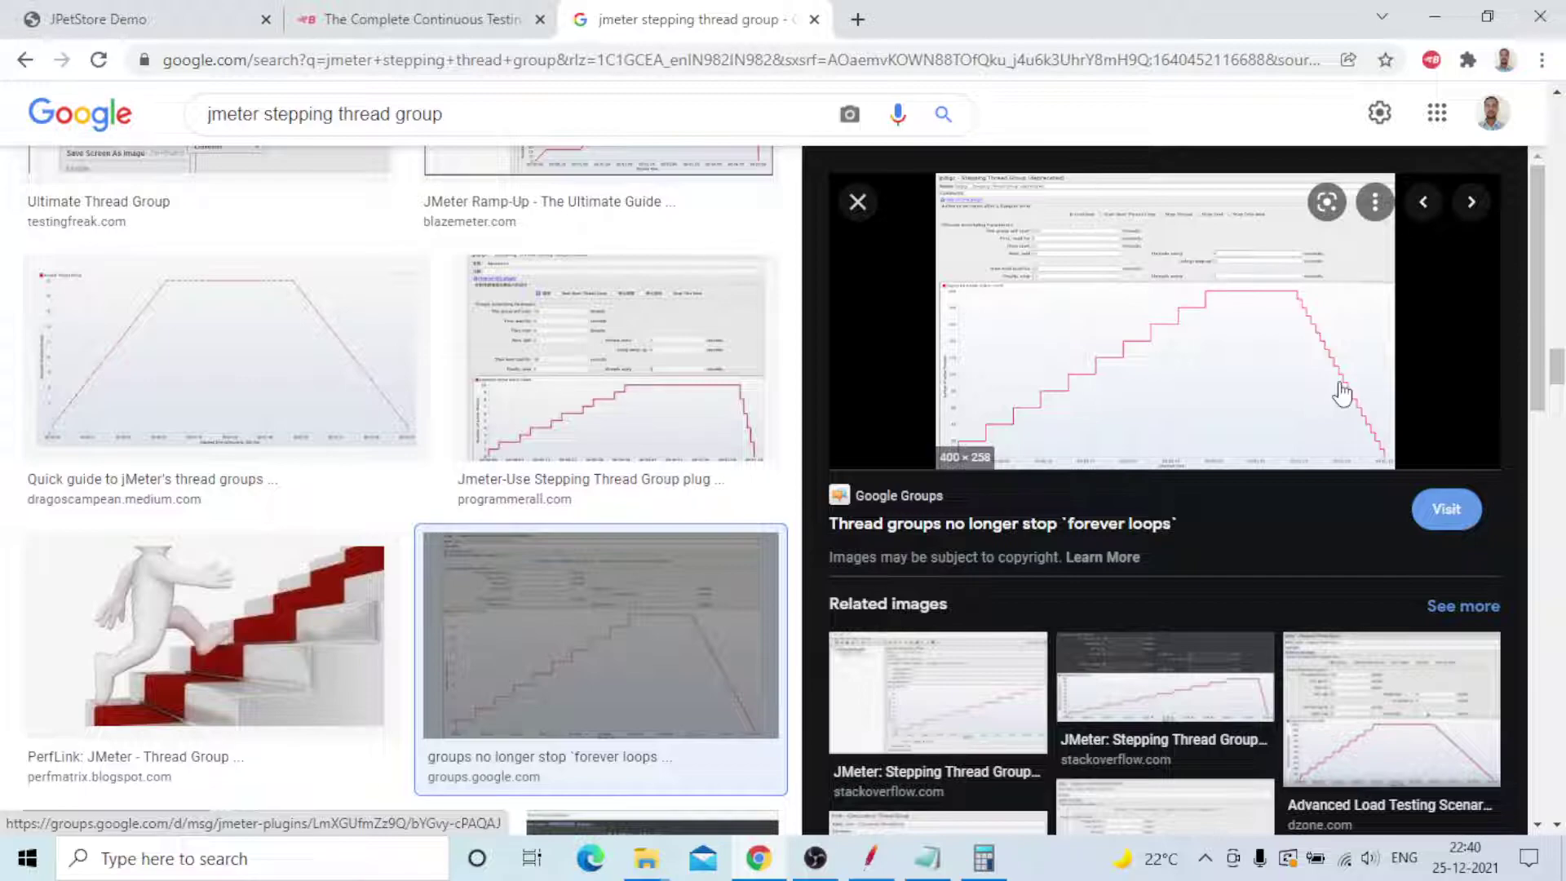
pyautogui.press('Escape')
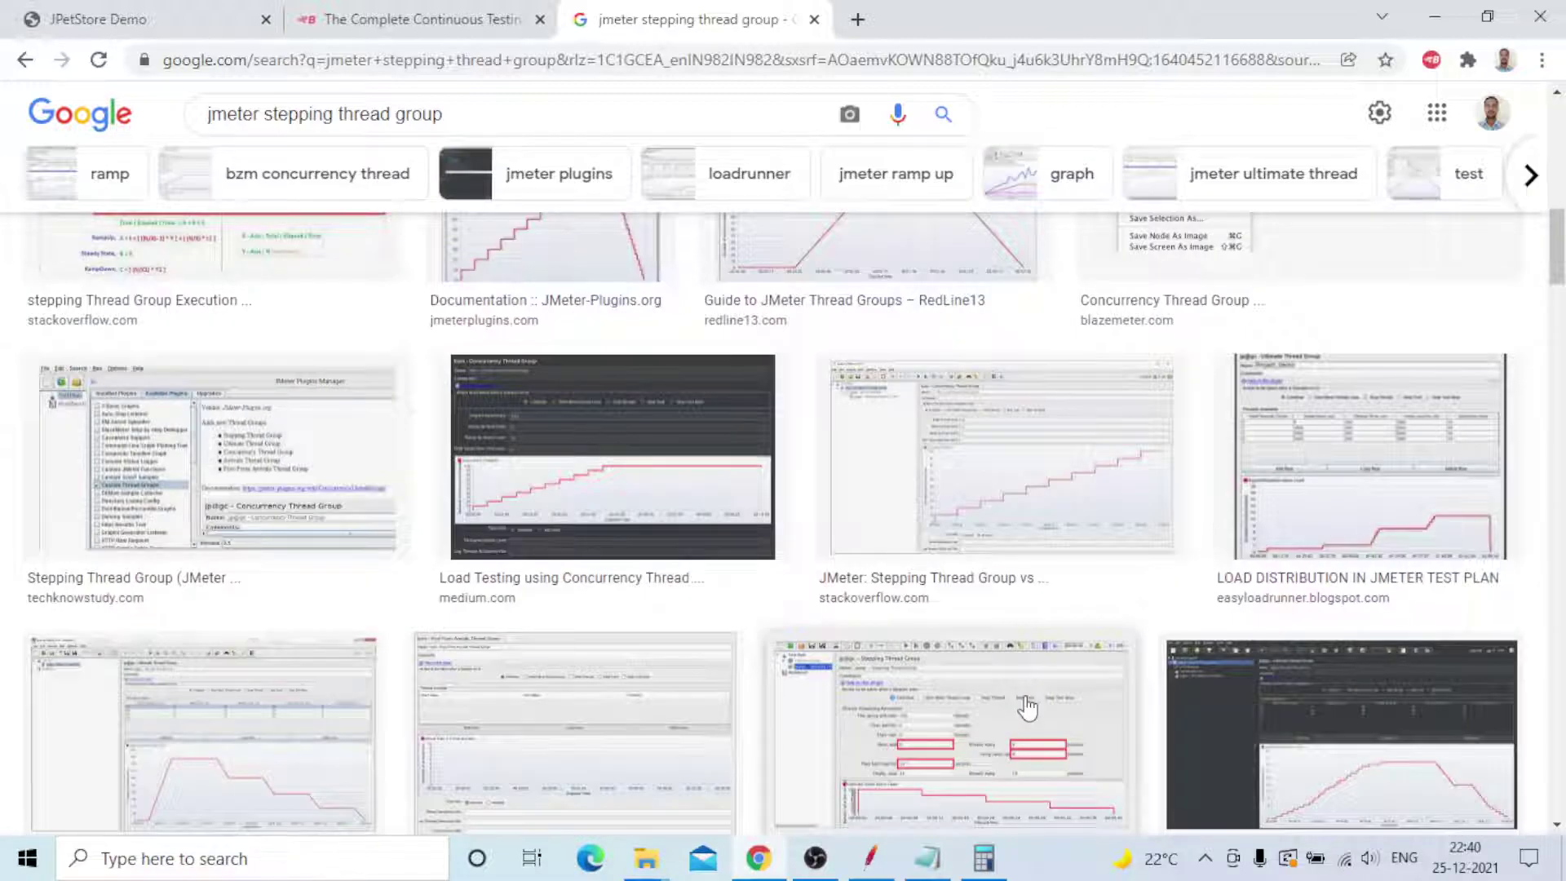
pyautogui.scroll(5, 1027, 708)
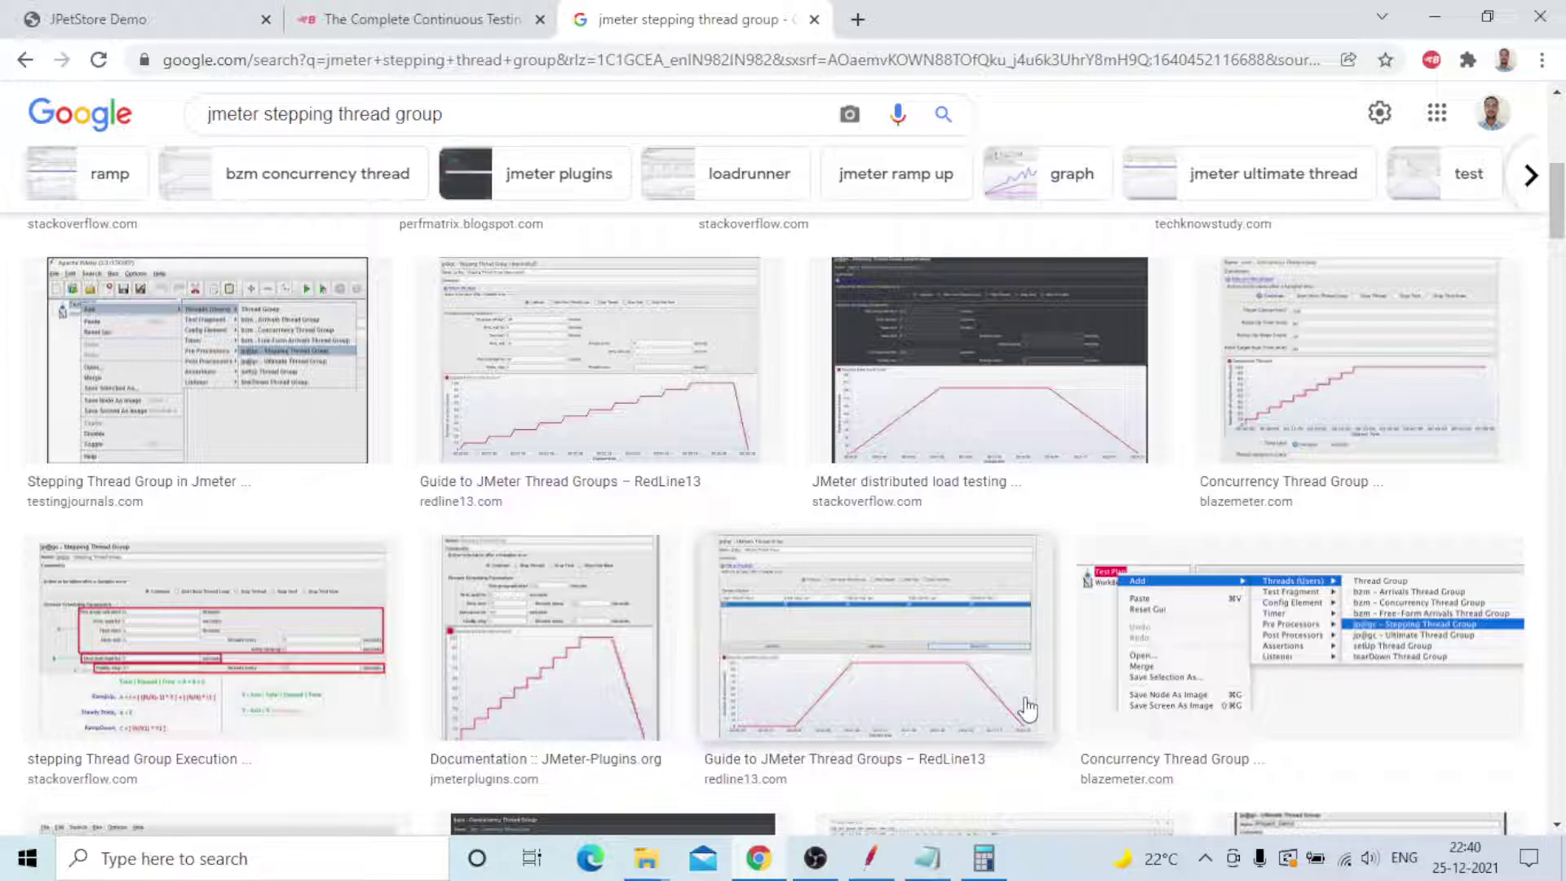
pyautogui.press('Return')
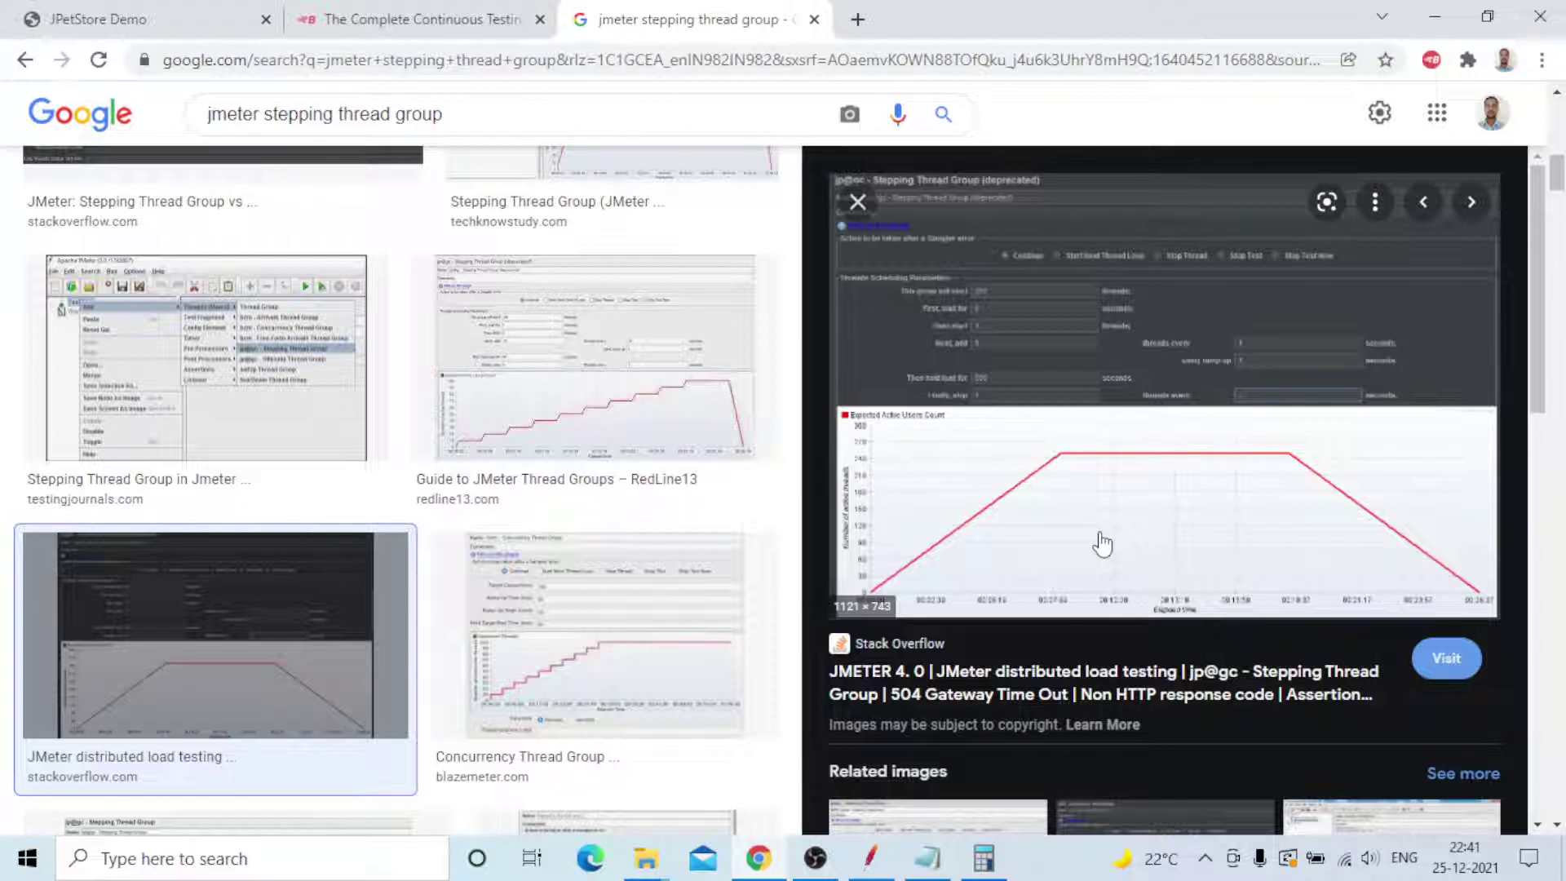
pyautogui.hotkey('alt', 'Tab')
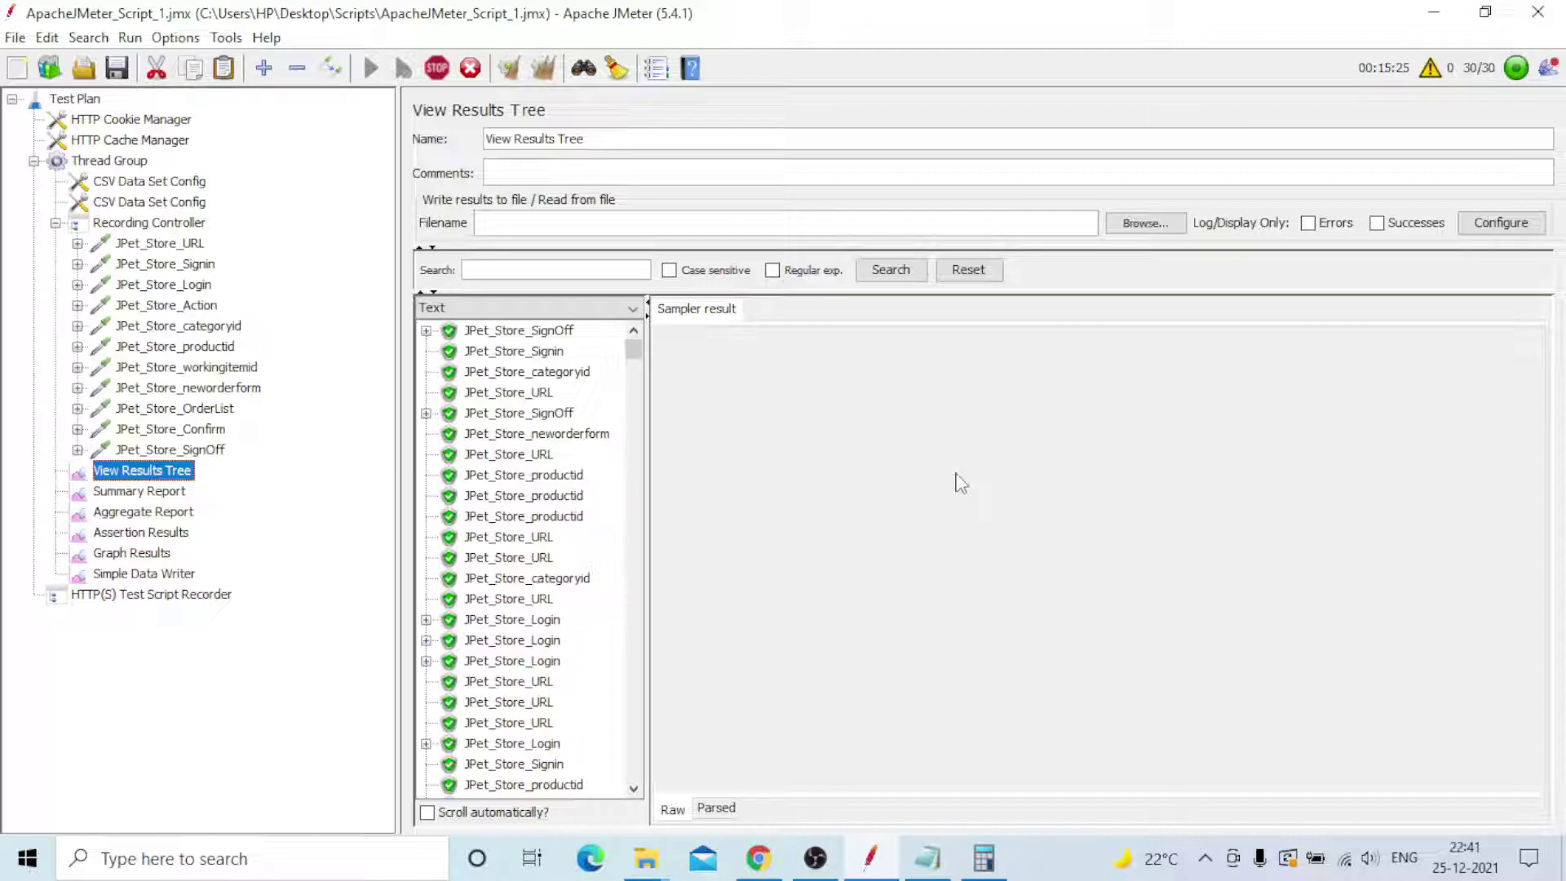
# - Tick 'Scroll automatically?' in View Results Tree, then show the Summary Report
pyautogui.click(426, 813)
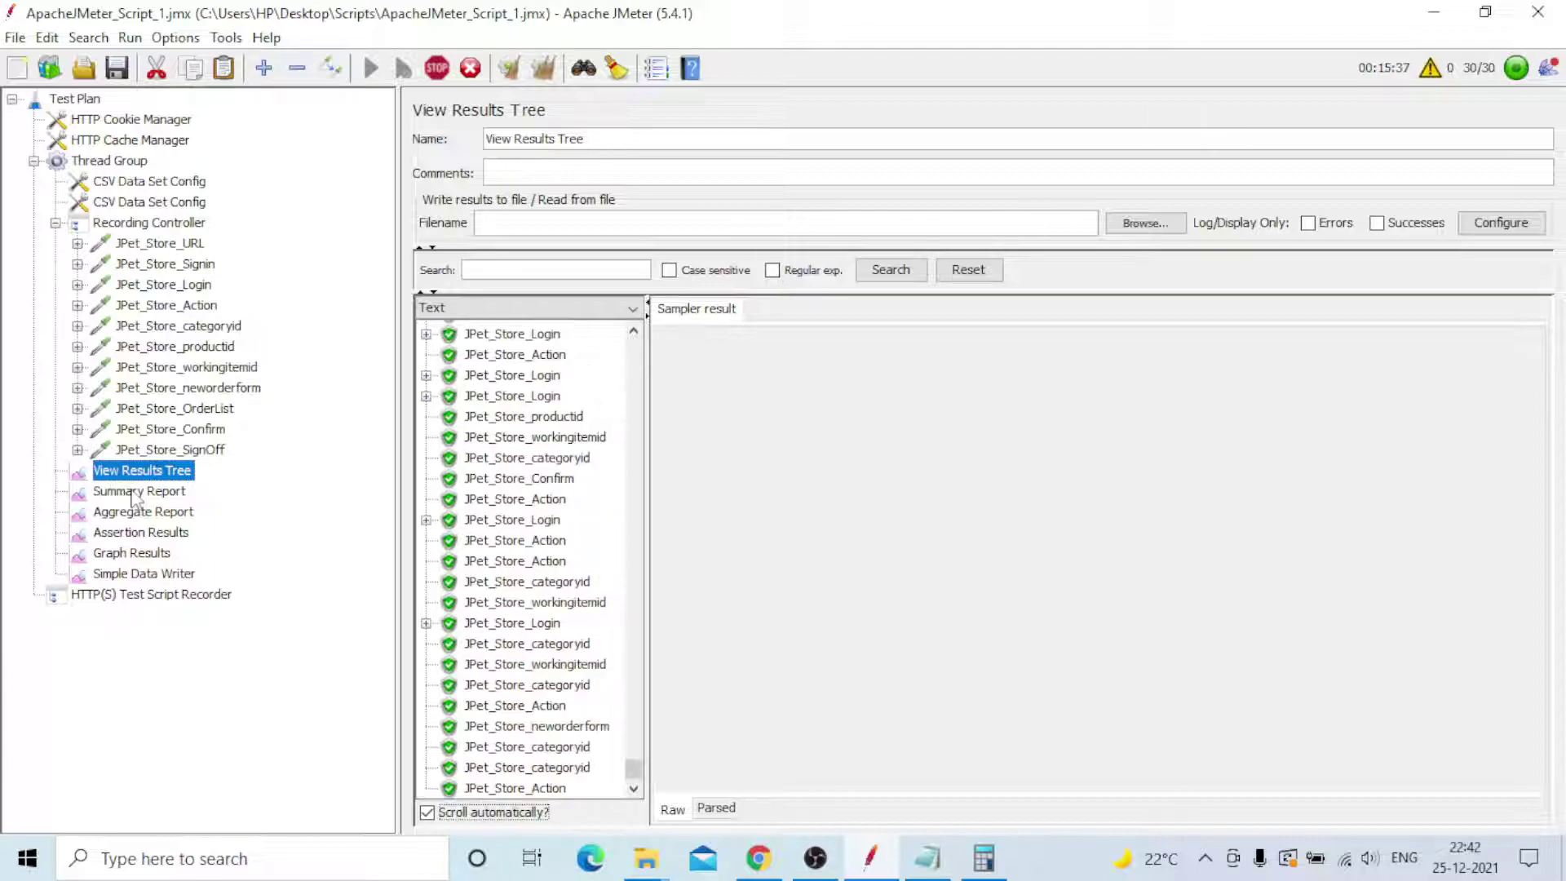
pyautogui.click(135, 492)
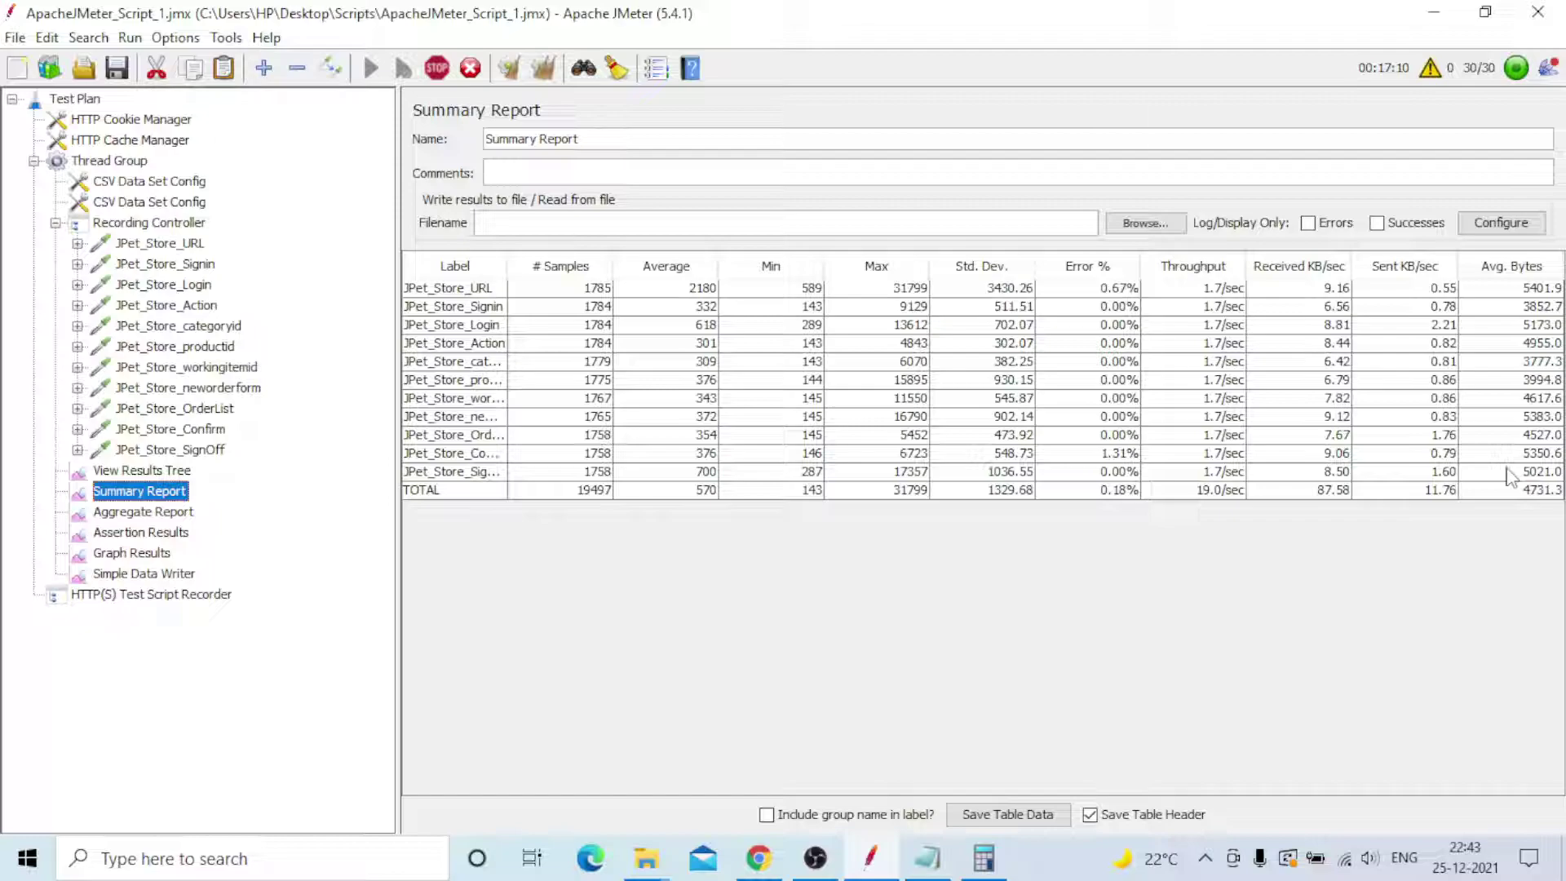
# - Review the live Summary Report, then open the Aggregate Report showing 19758 samples
pyautogui.click(128, 512)
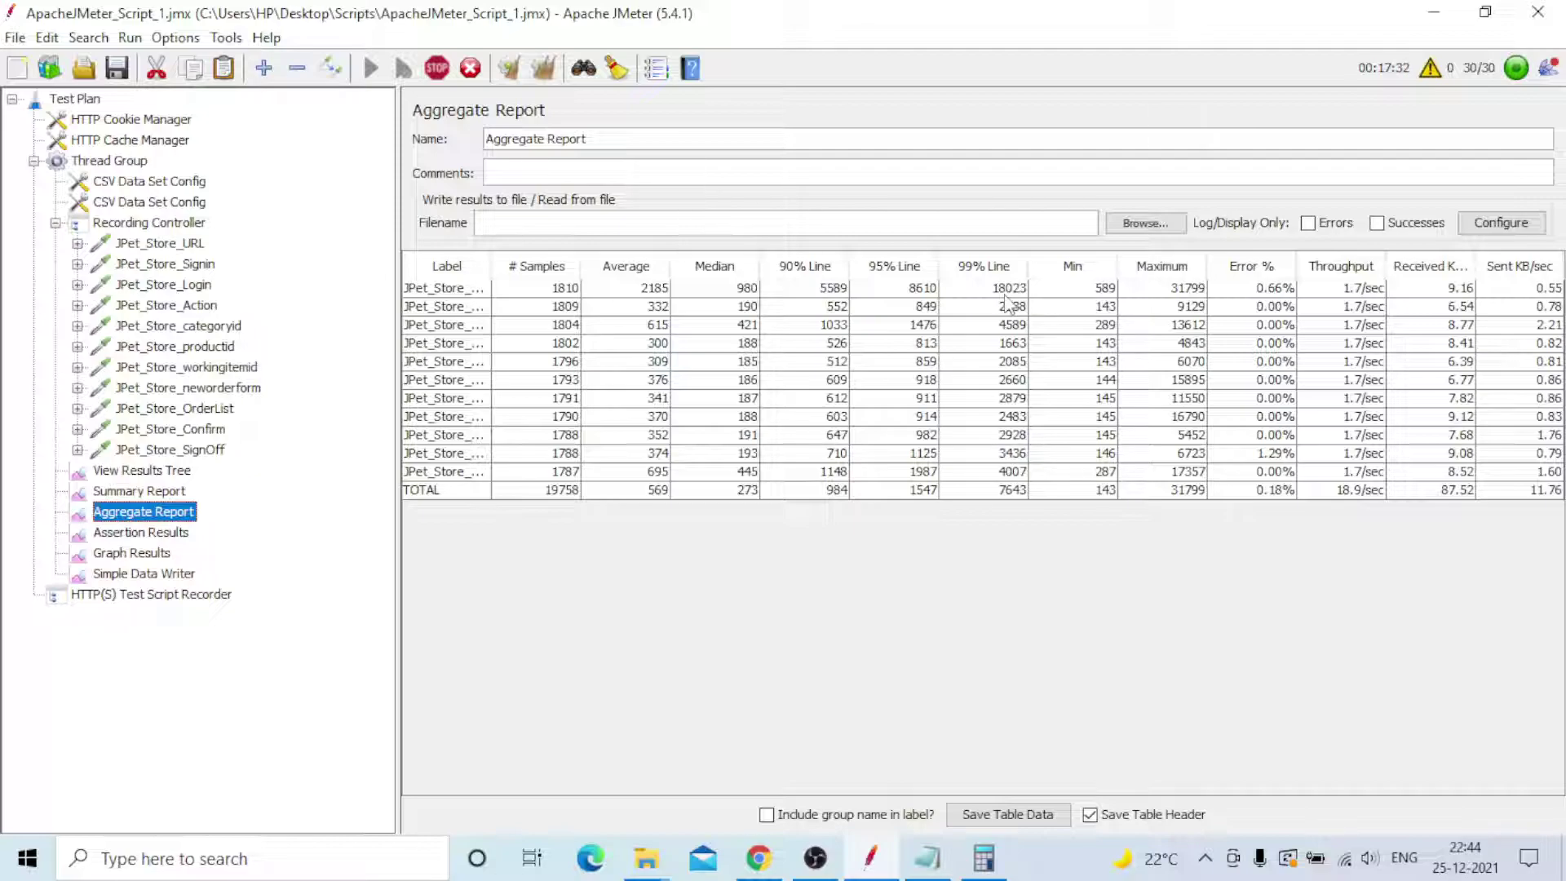
# - Widen the Aggregate Report's Label column to show full sampler names, then return to Summary Report
pyautogui.moveTo(492, 266); pyautogui.dragTo(556, 266)
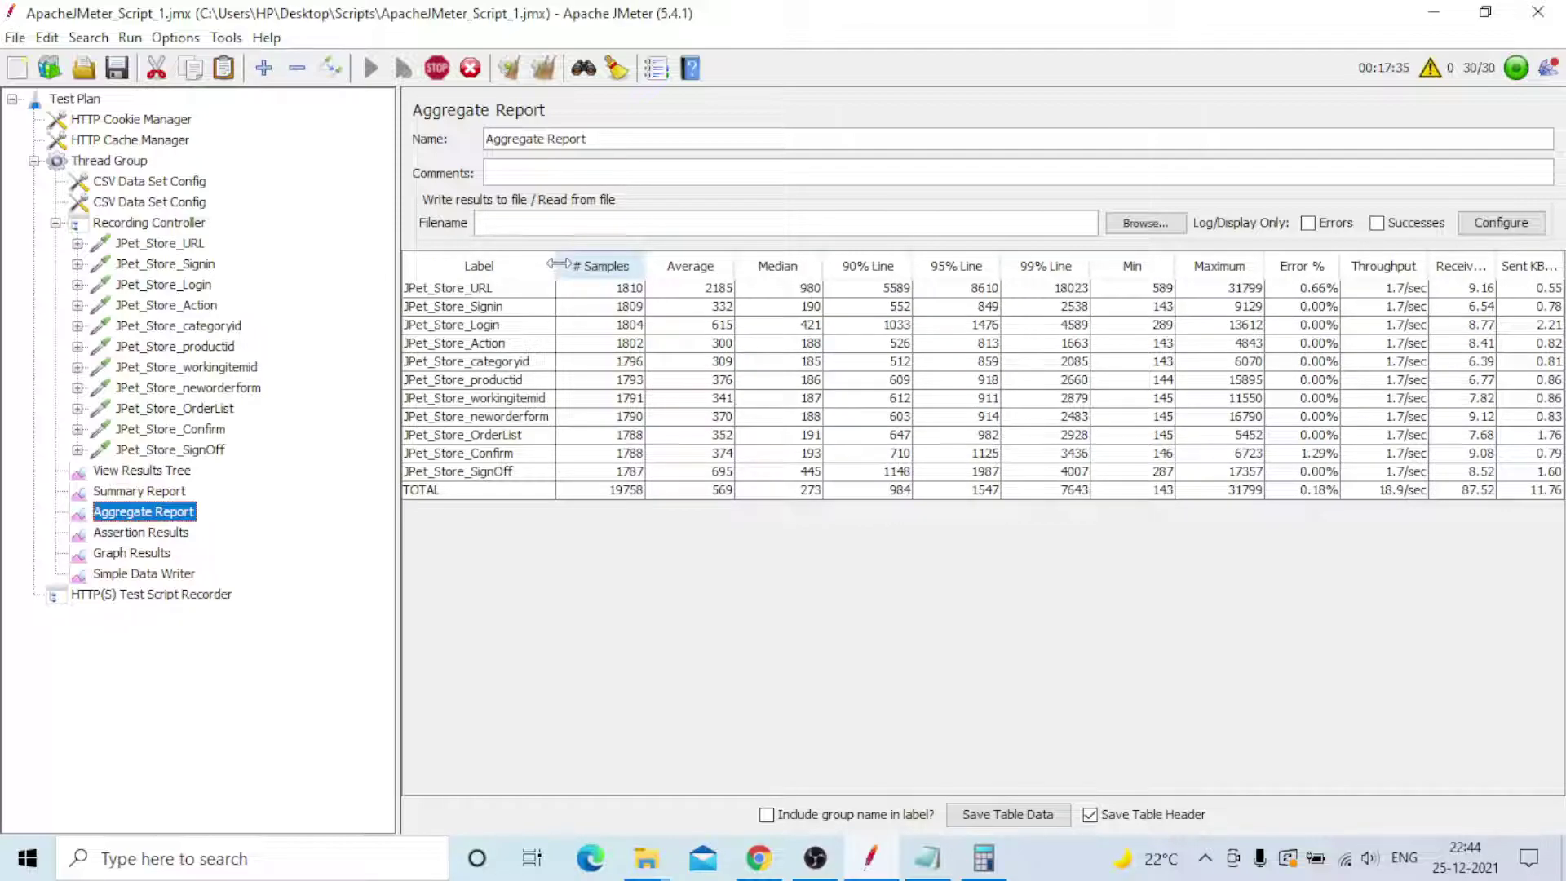
pyautogui.moveTo(559, 264); pyautogui.dragTo(564, 263)
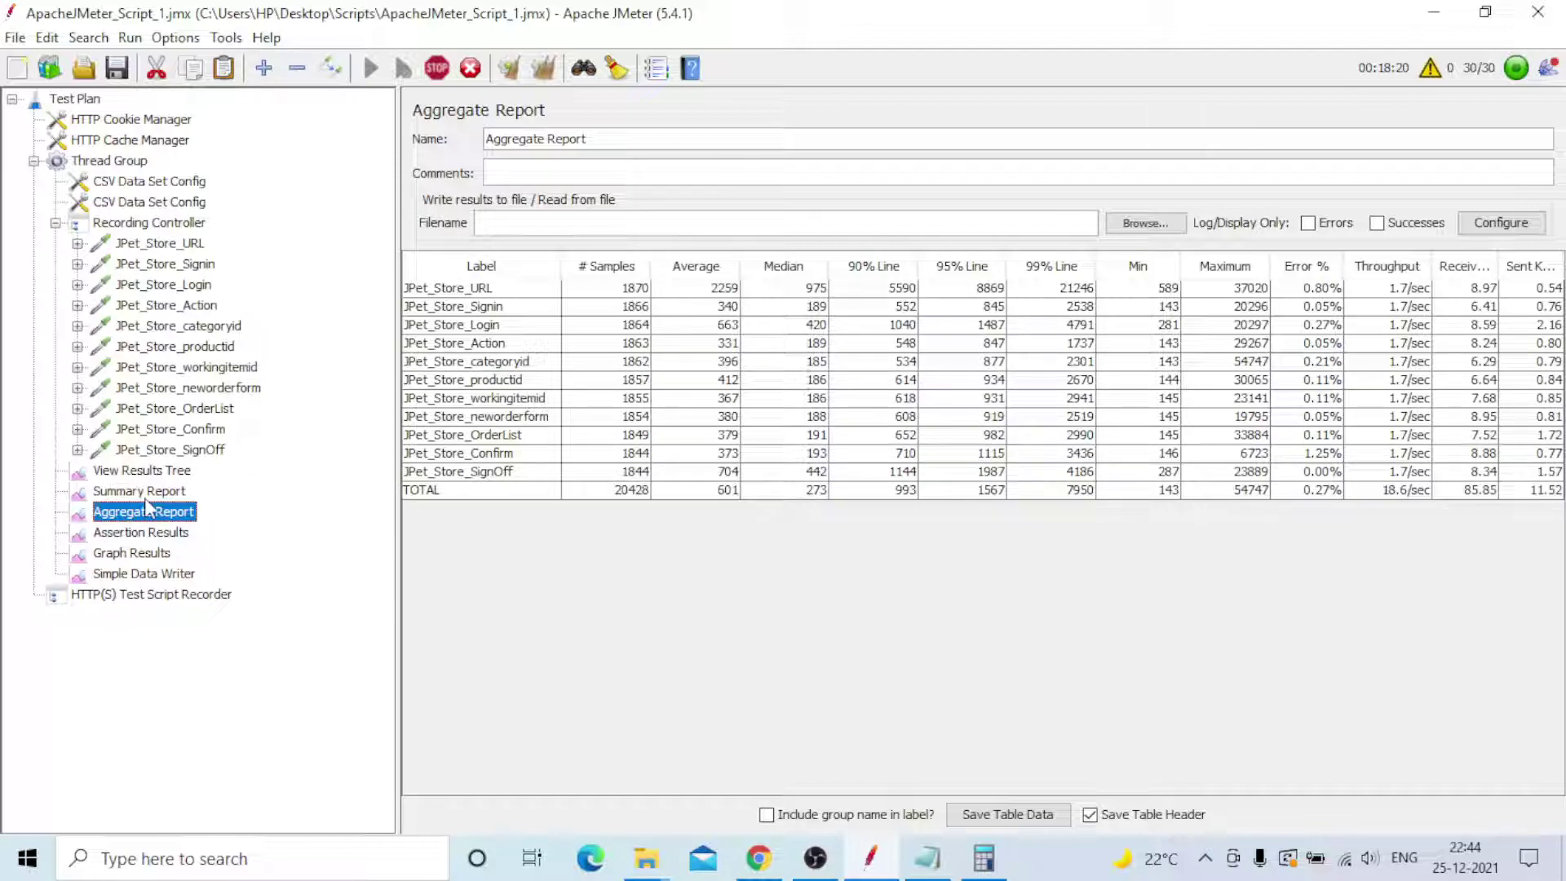
pyautogui.click(140, 490)
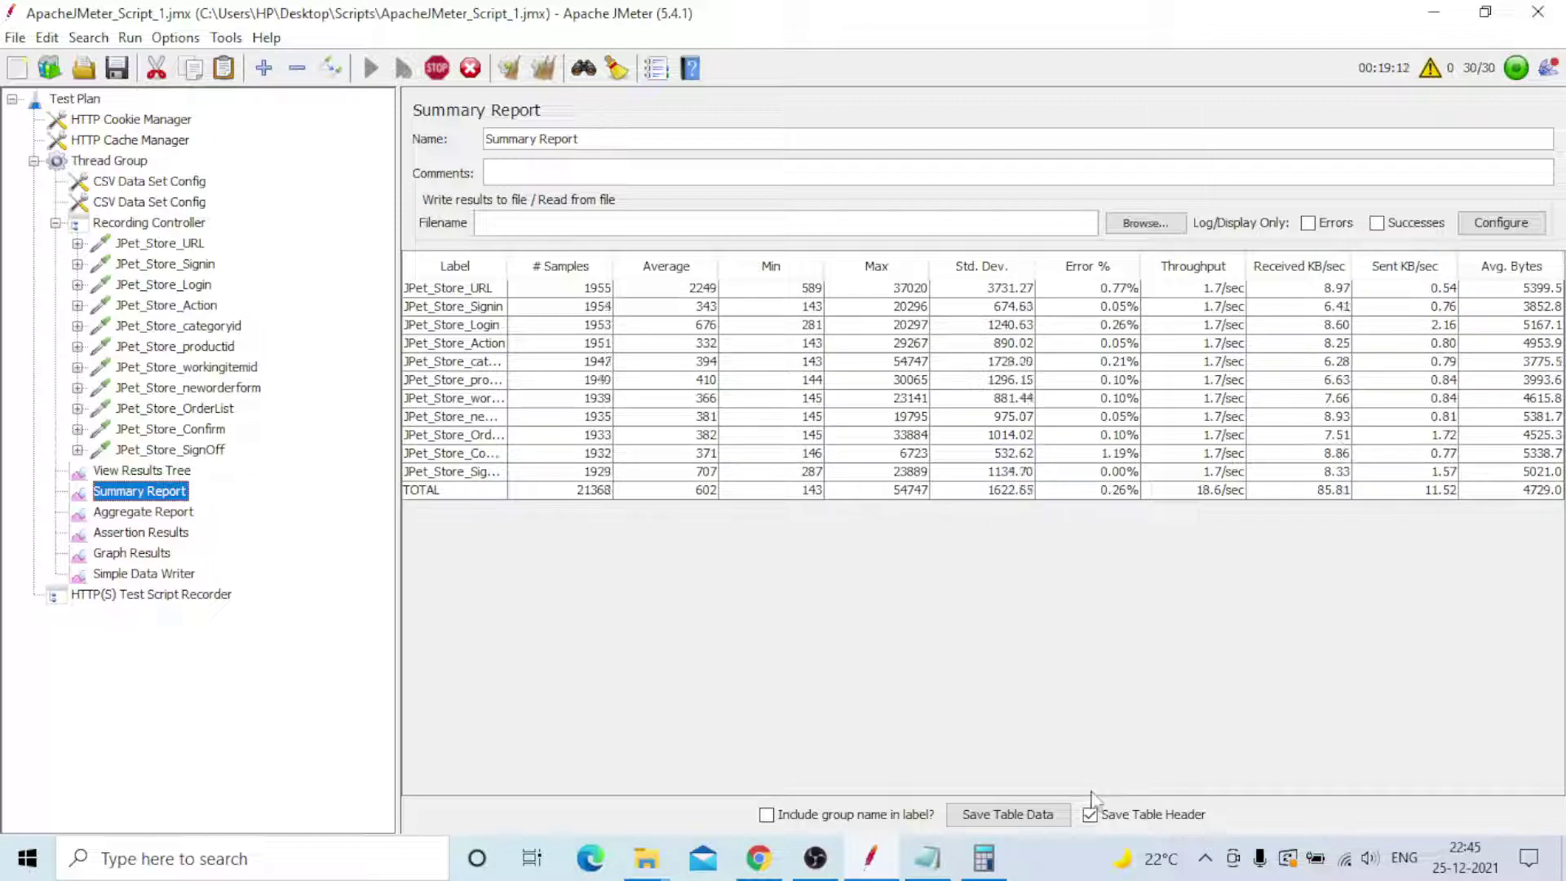
# - Launch Task Manager from the taskbar in its maximized detailed view
pyautogui.rightClick(1029, 860)
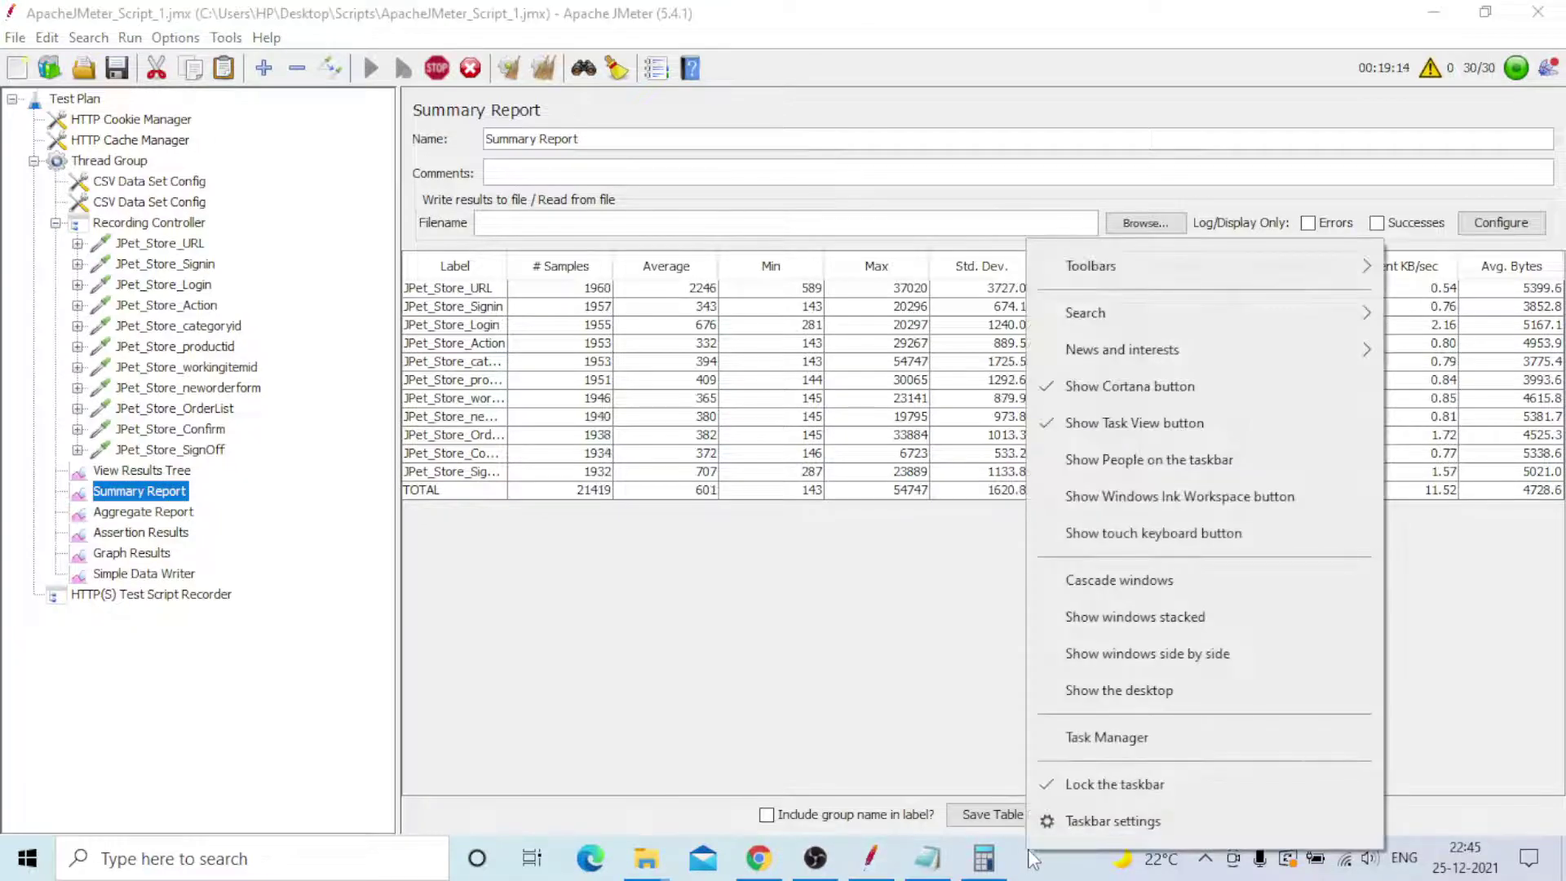
pyautogui.click(1131, 738)
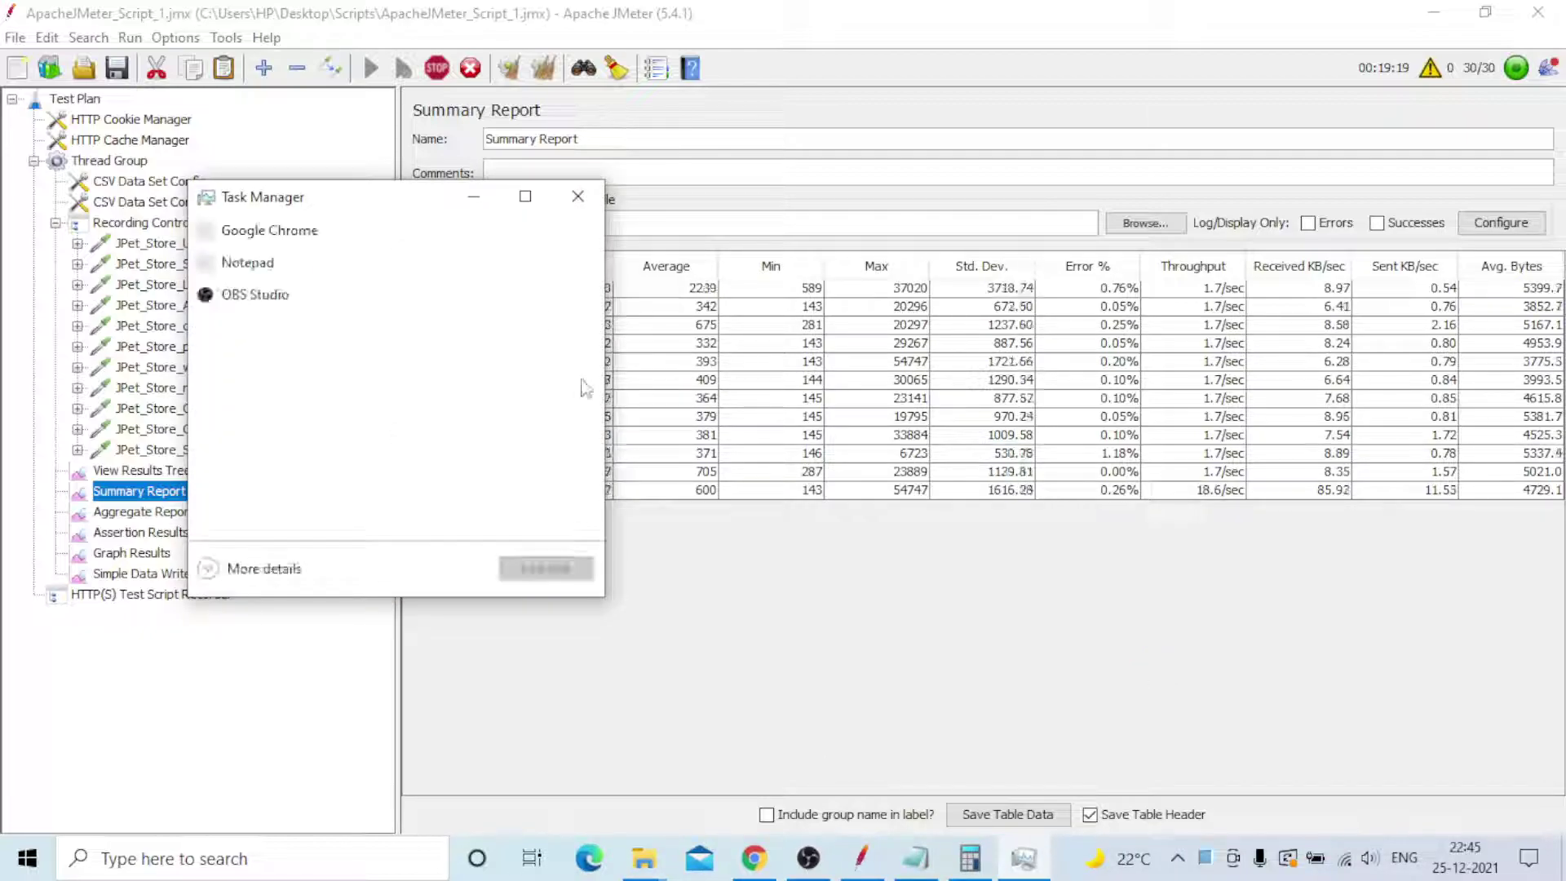
pyautogui.click(526, 198)
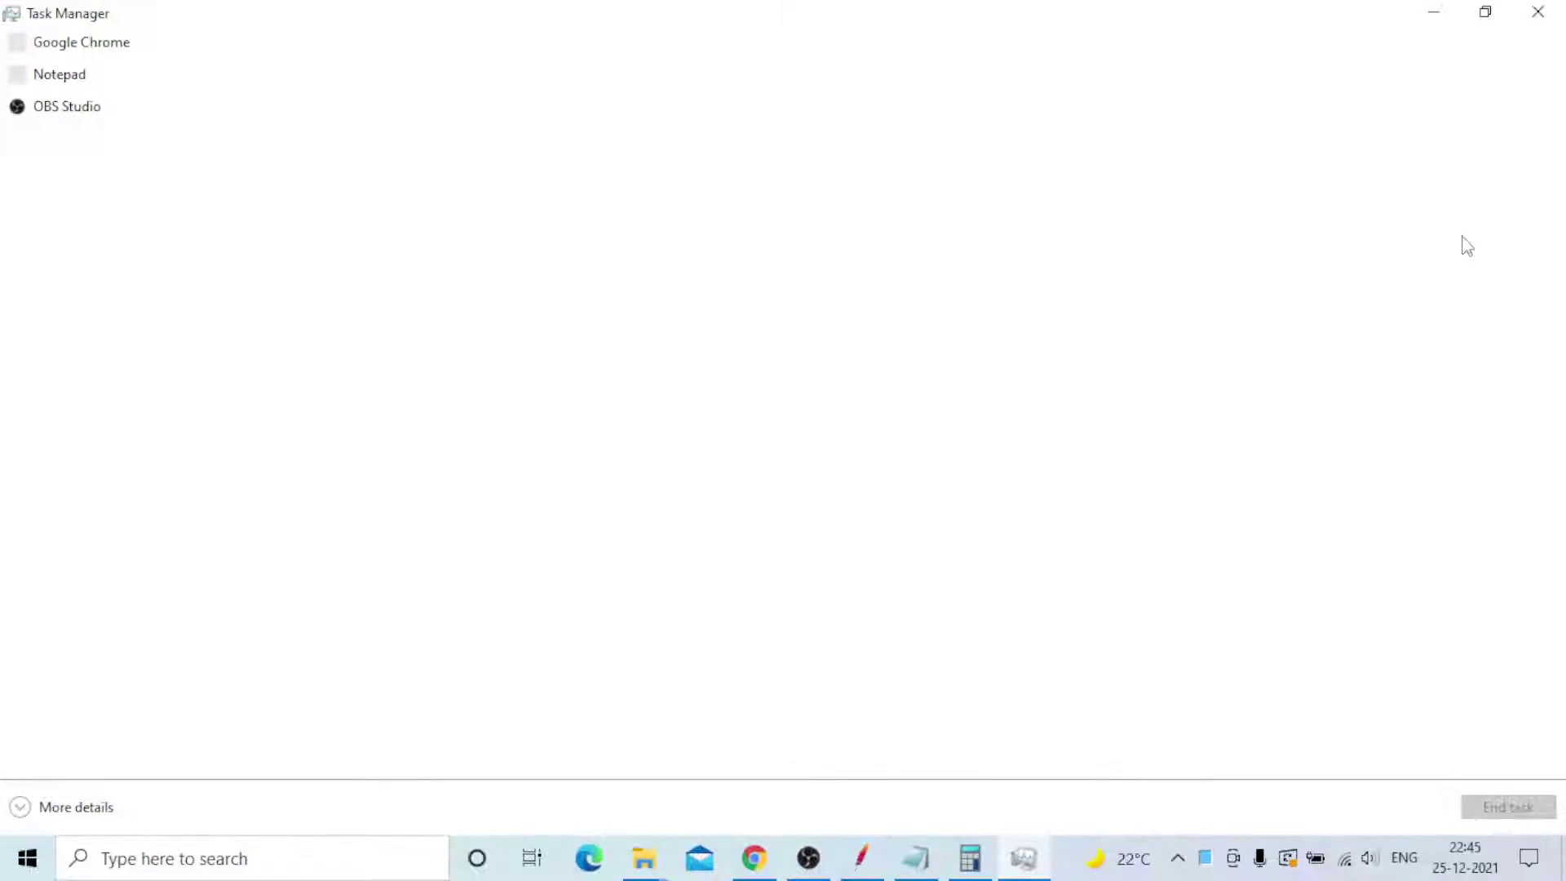
pyautogui.click(30, 47)
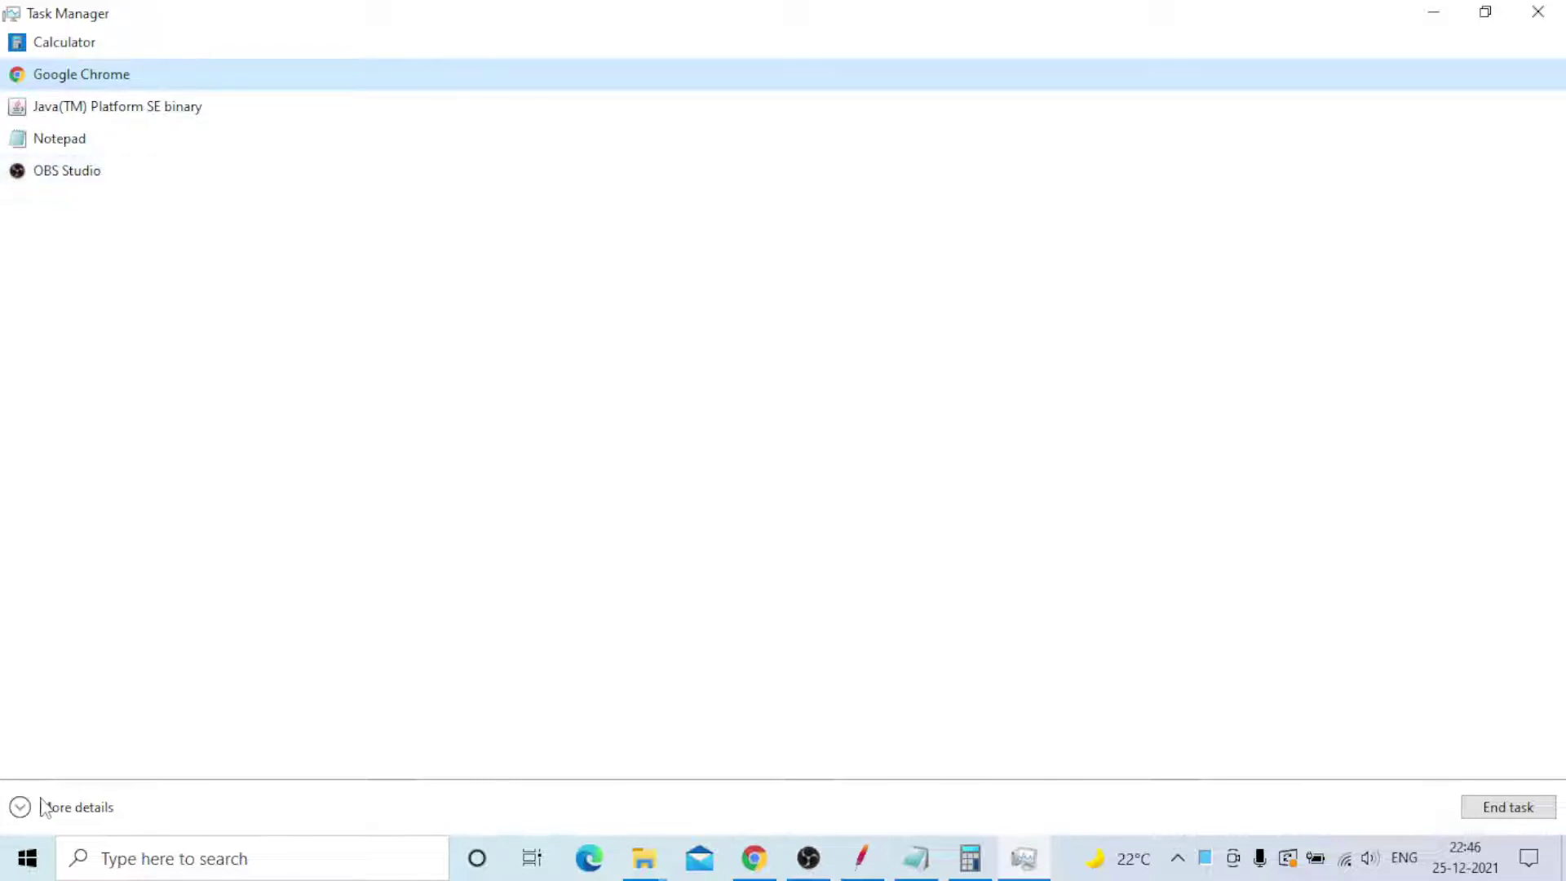
pyautogui.click(76, 807)
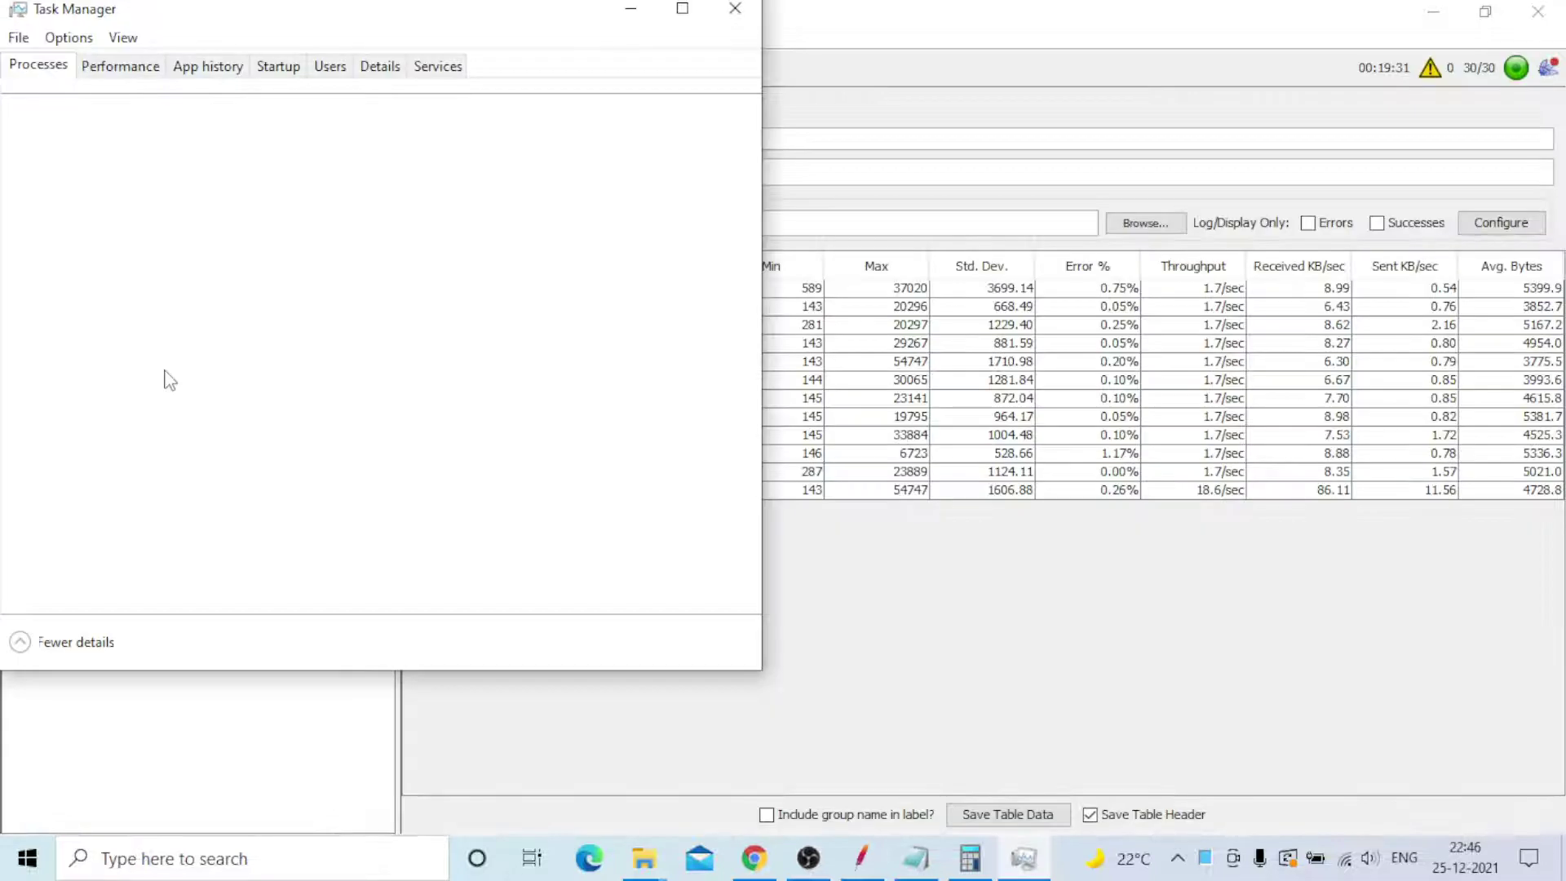
pyautogui.click(685, 10)
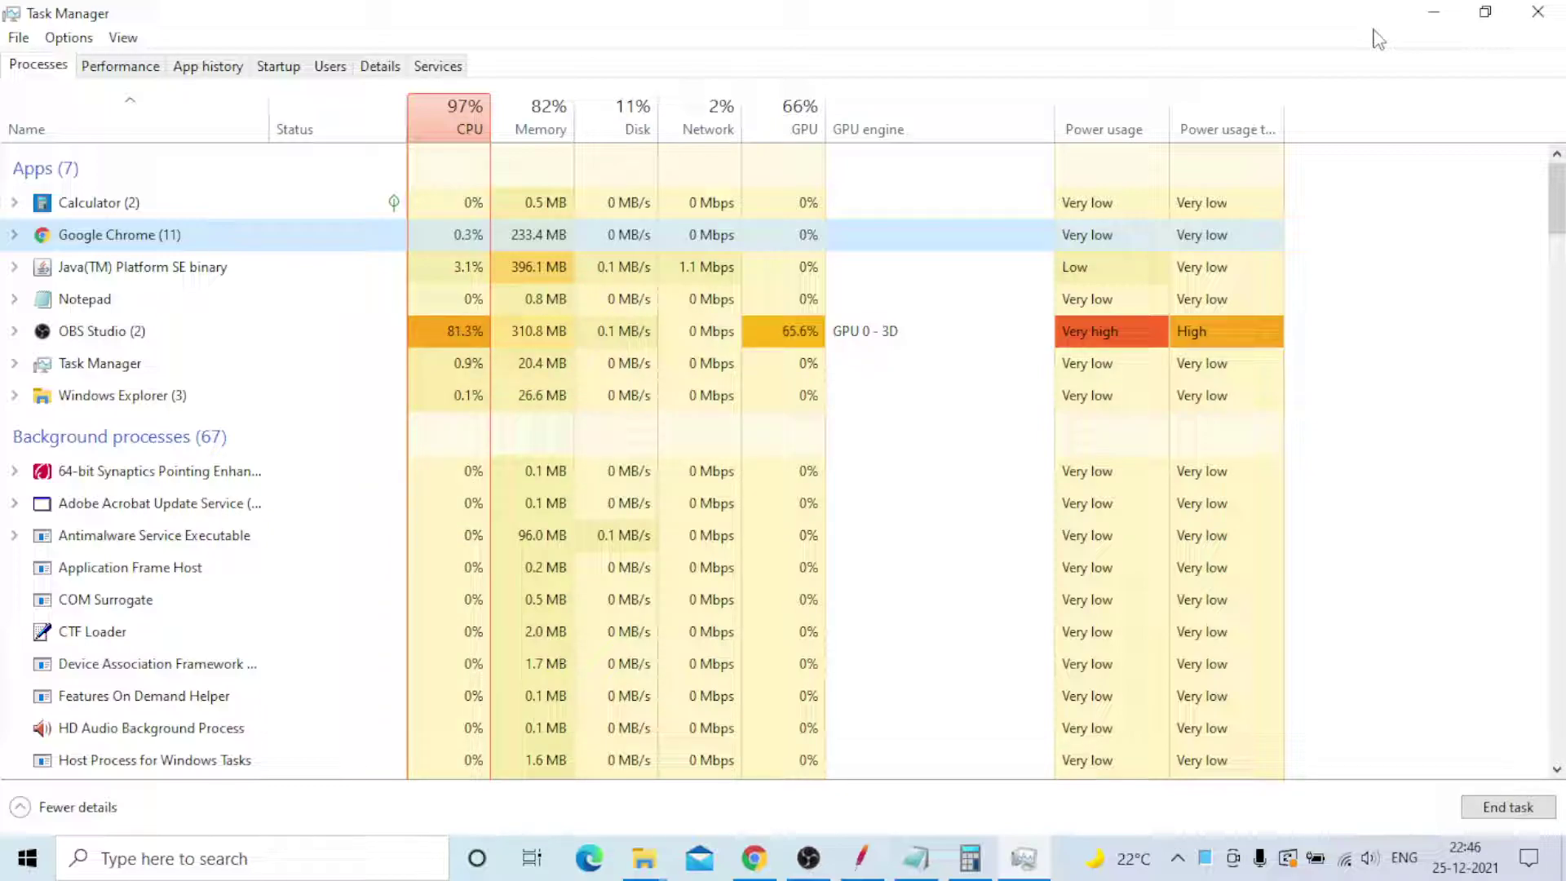
# - Glance at JMeter's Summary Report, then scroll through Task Manager's process list
pyautogui.click(862, 858)
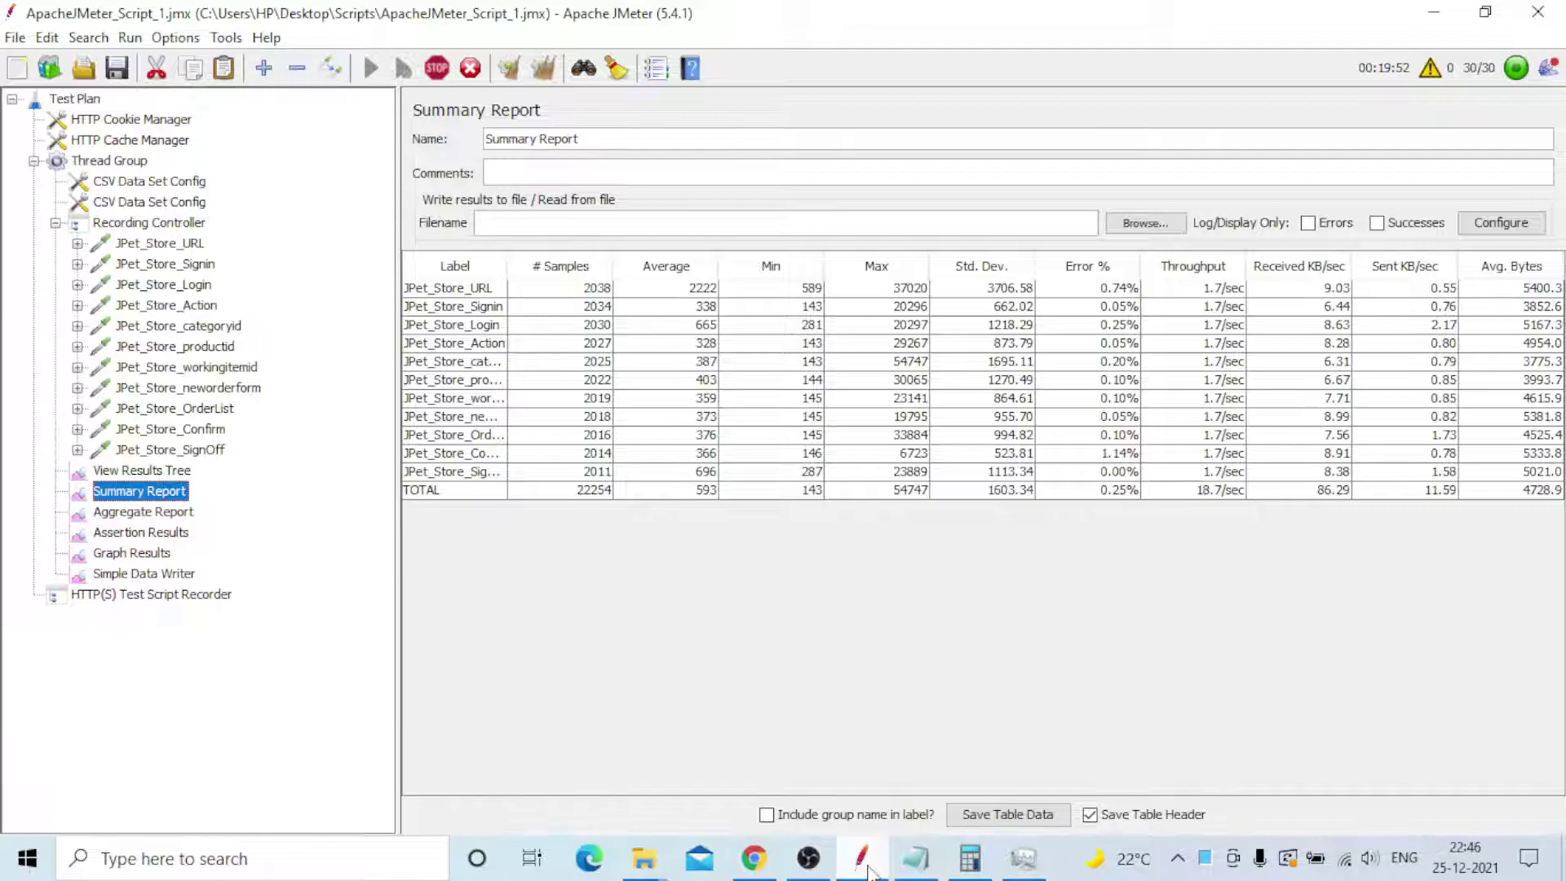
pyautogui.click(868, 868)
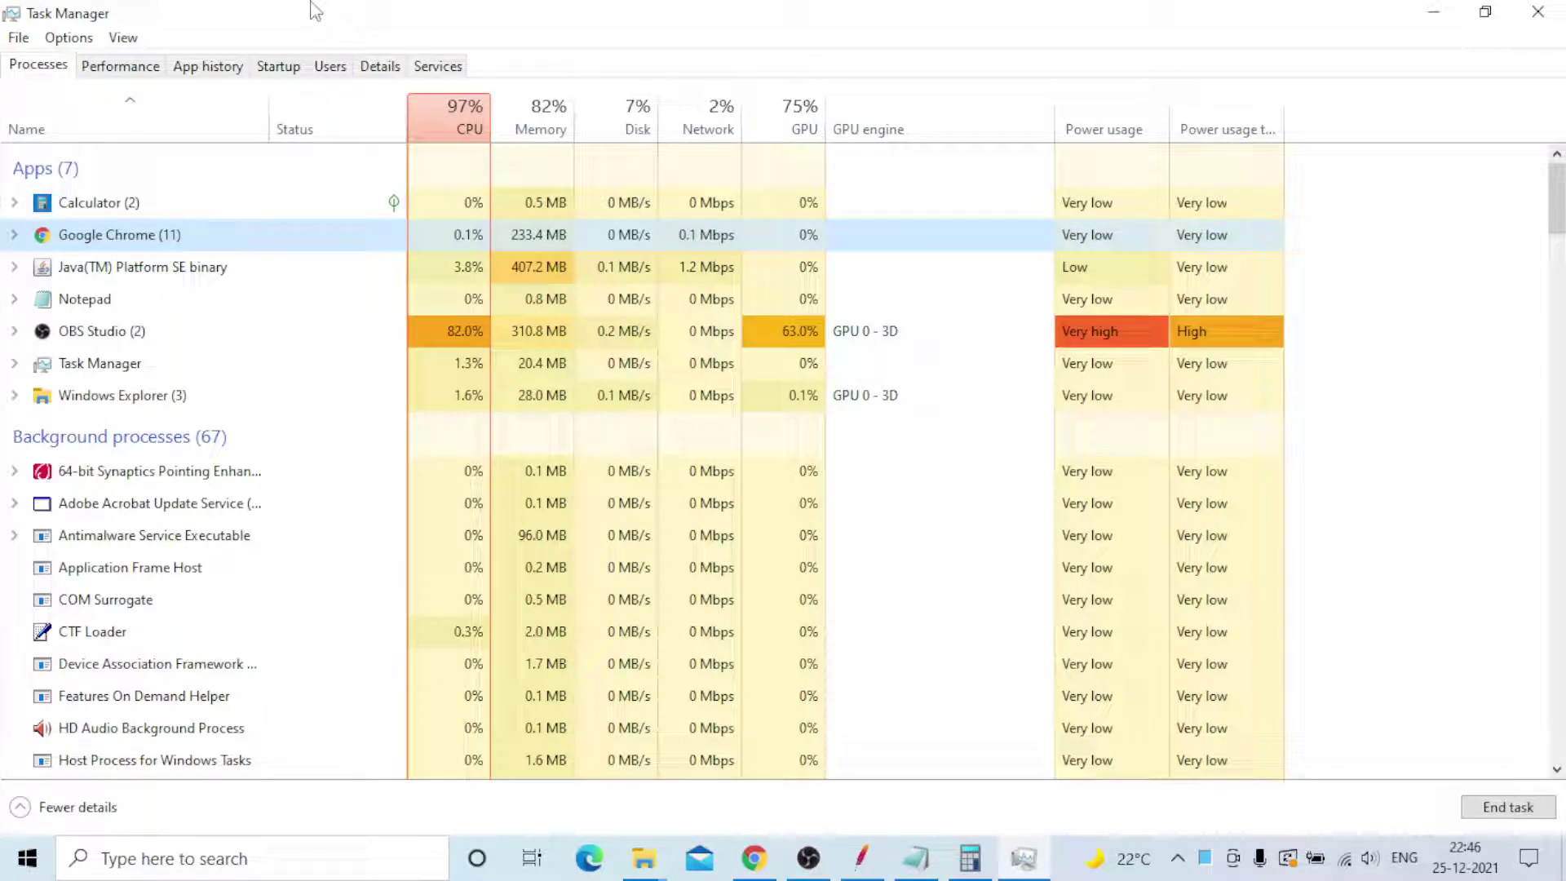
pyautogui.scroll(-1, 228, 408)
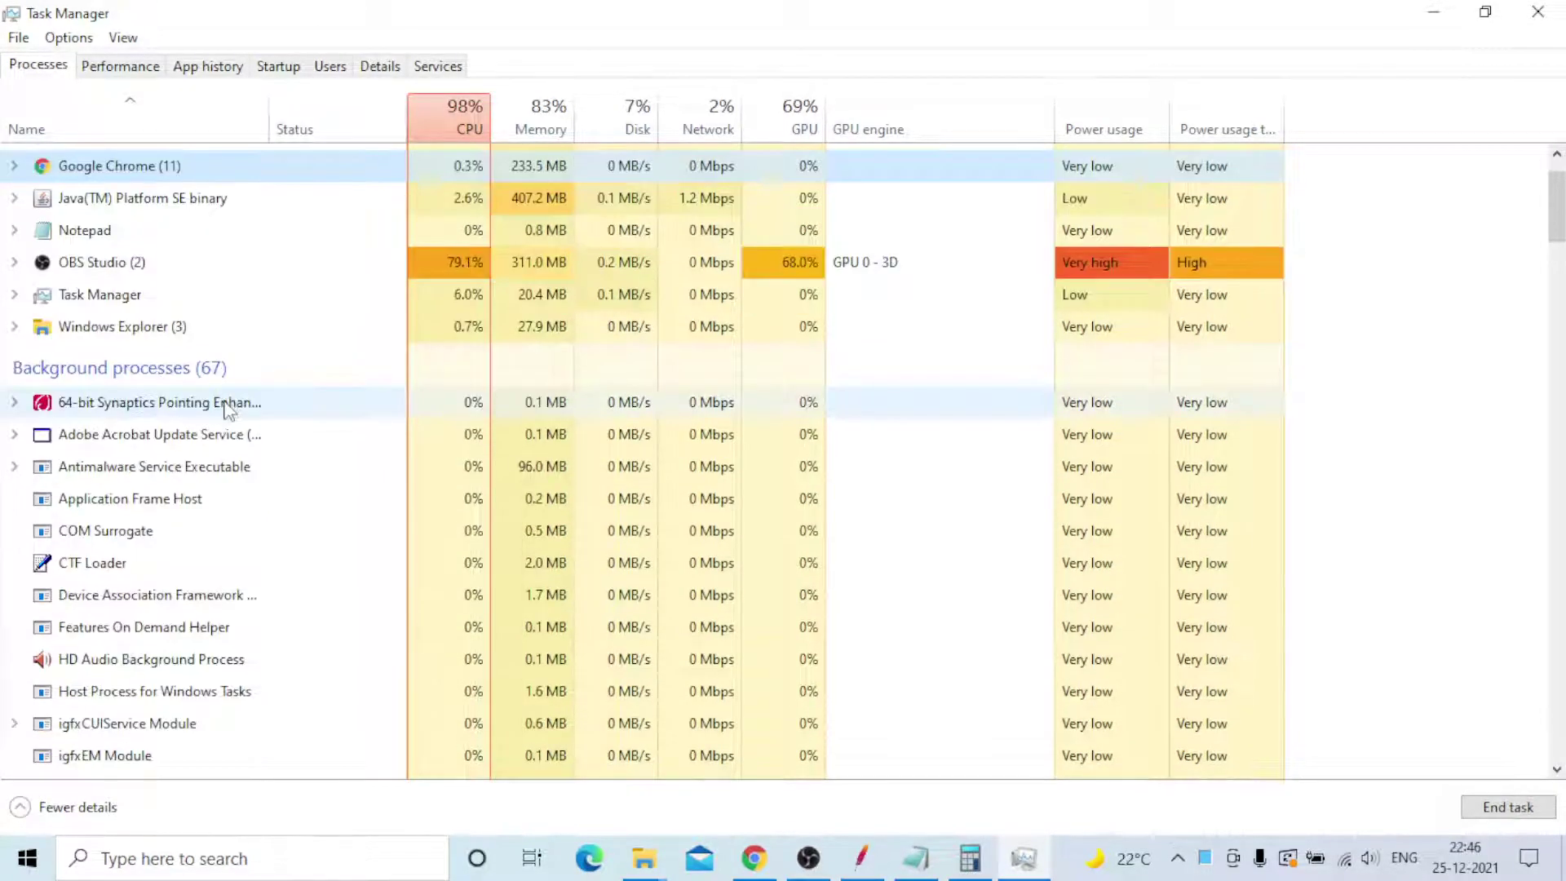
pyautogui.scroll(-1, 228, 408)
pyautogui.scroll(2, 228, 408)
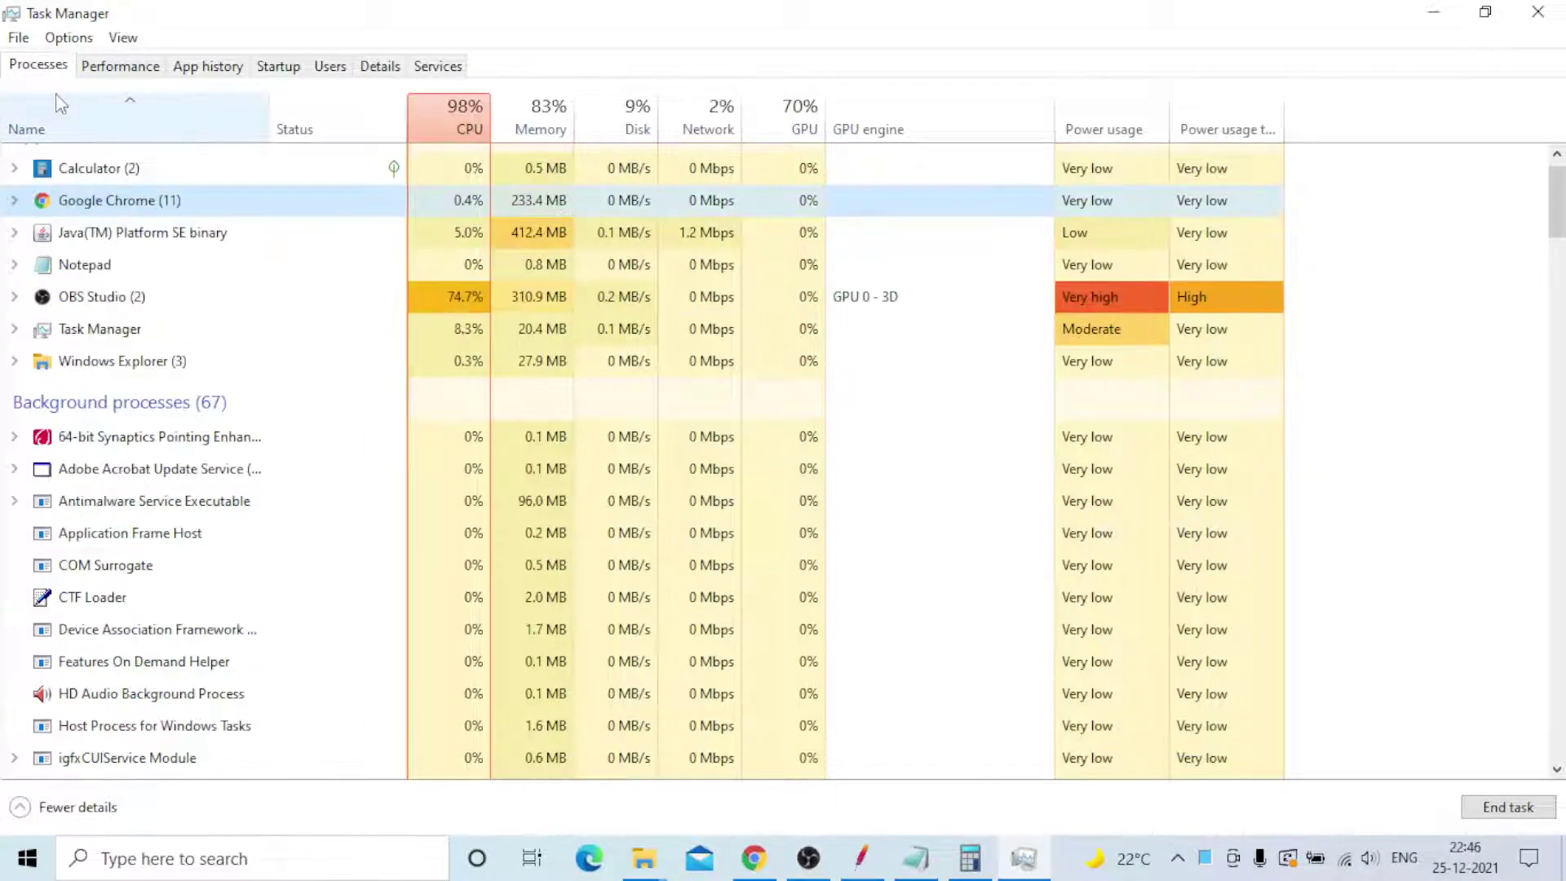
# - Show Task Manager's Performance page with the i3-5005U CPU at 99% utilization
pyautogui.click(122, 66)
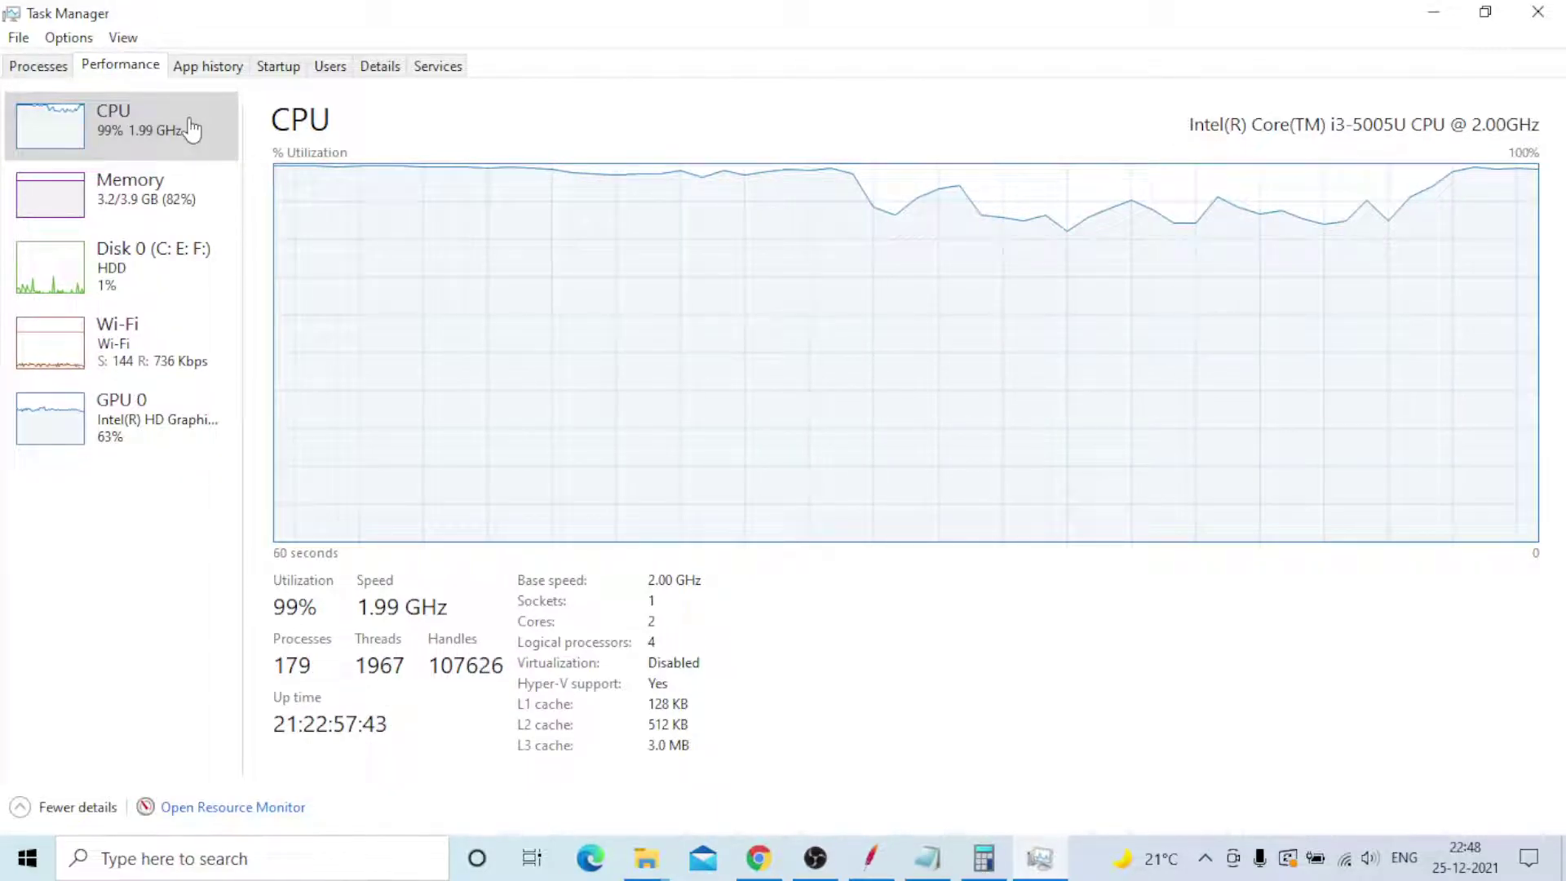
# - Move from the CPU graph to the Memory page, showing 3.3 of 3.9 GB in use (85%)
pyautogui.click(190, 131)
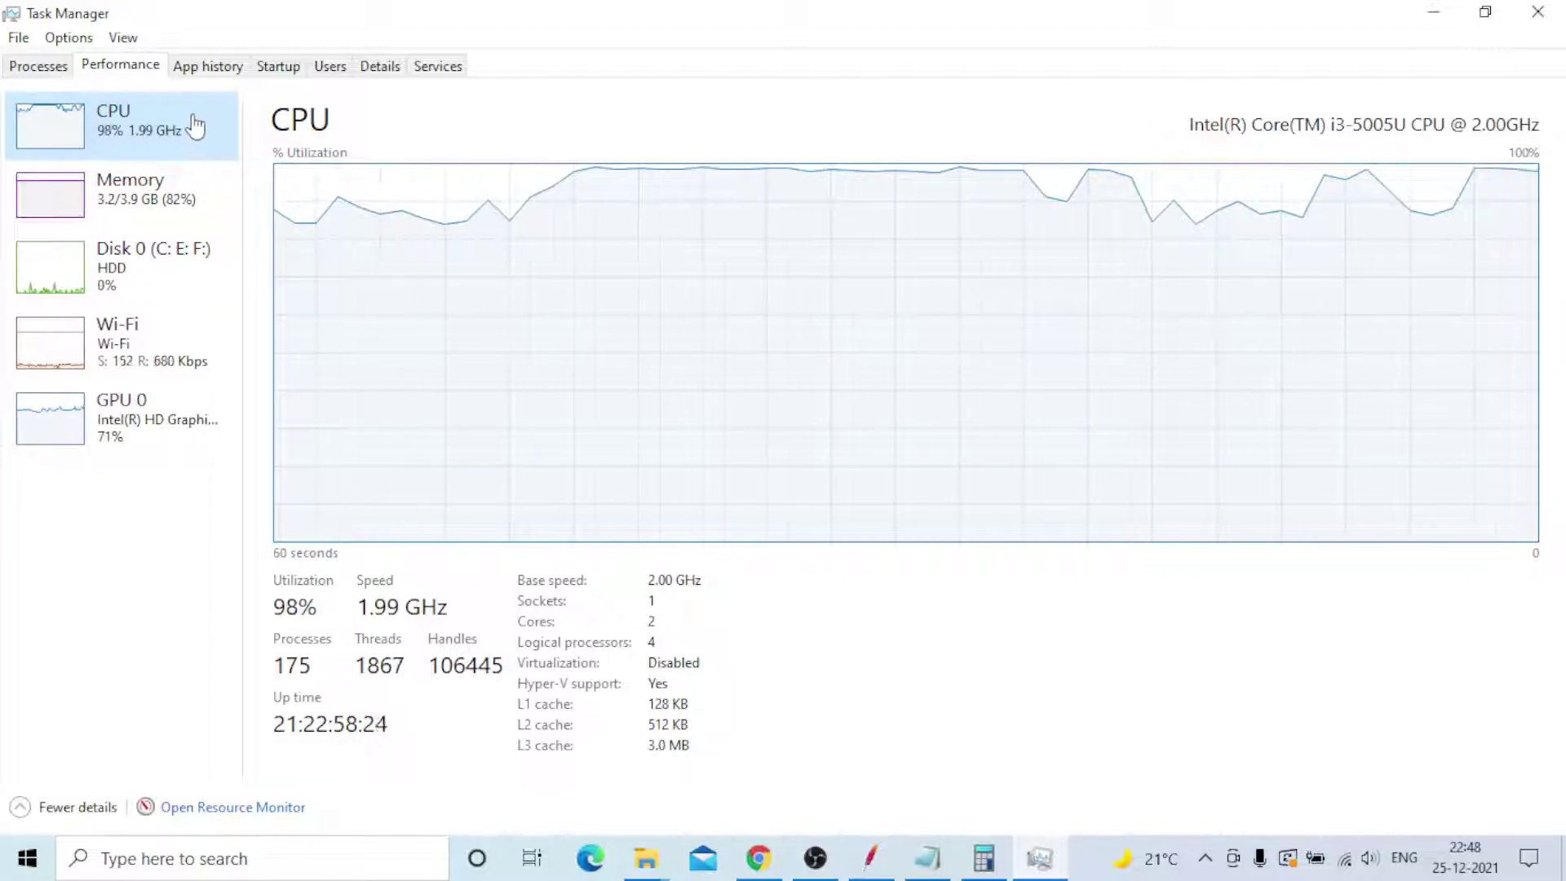
pyautogui.click(148, 189)
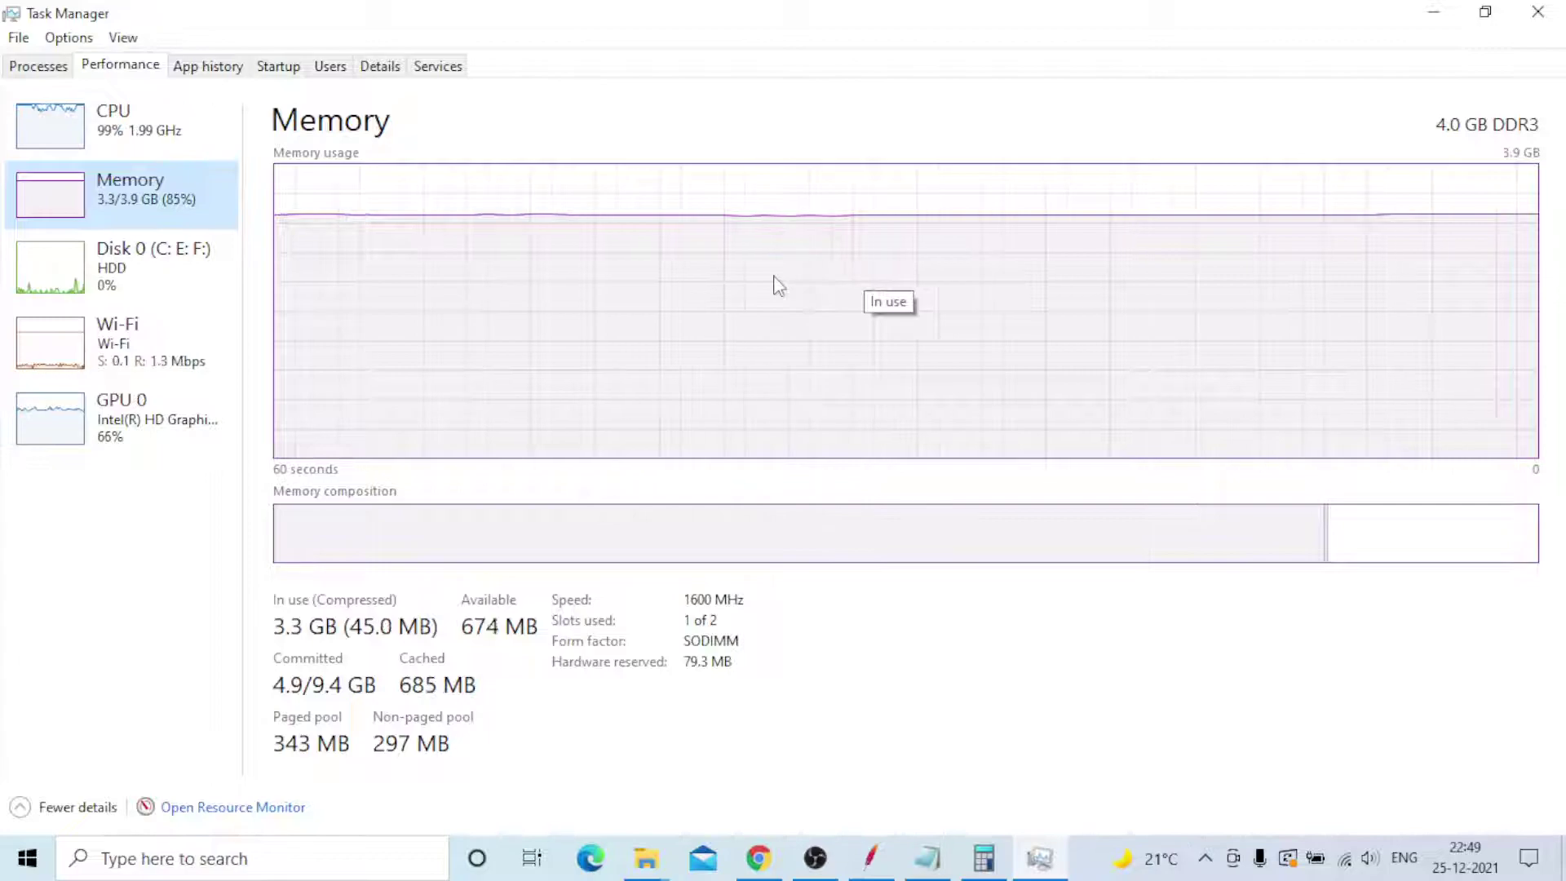
# - Check the Disk 0 and Wi-Fi graphs, then return to JMeter's Summary Report (27064 samples, 0.21% errors)
pyautogui.click(167, 273)
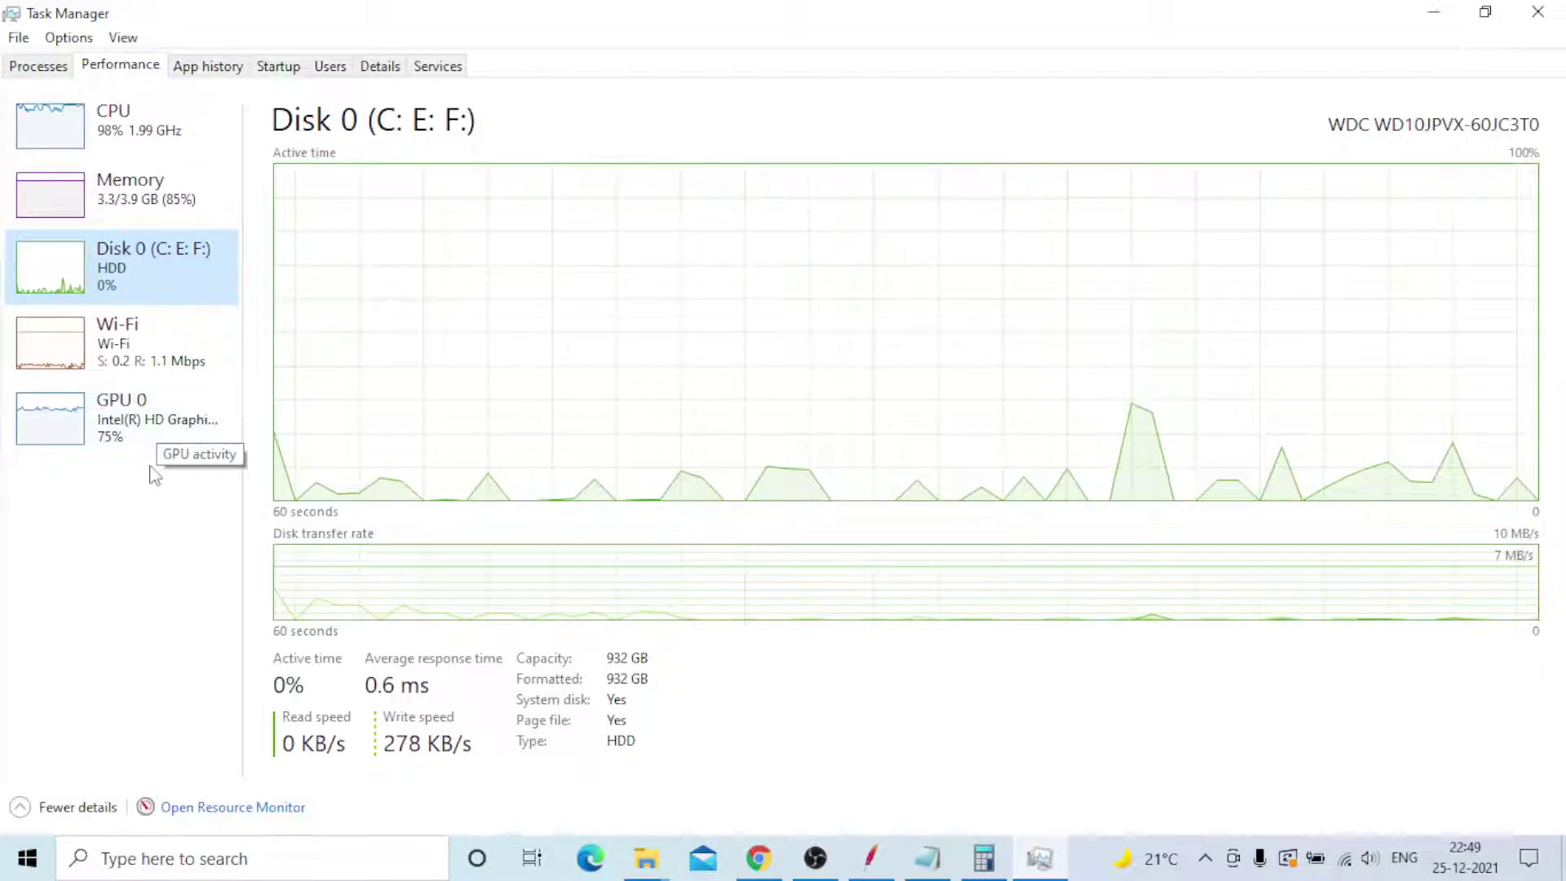
pyautogui.click(181, 348)
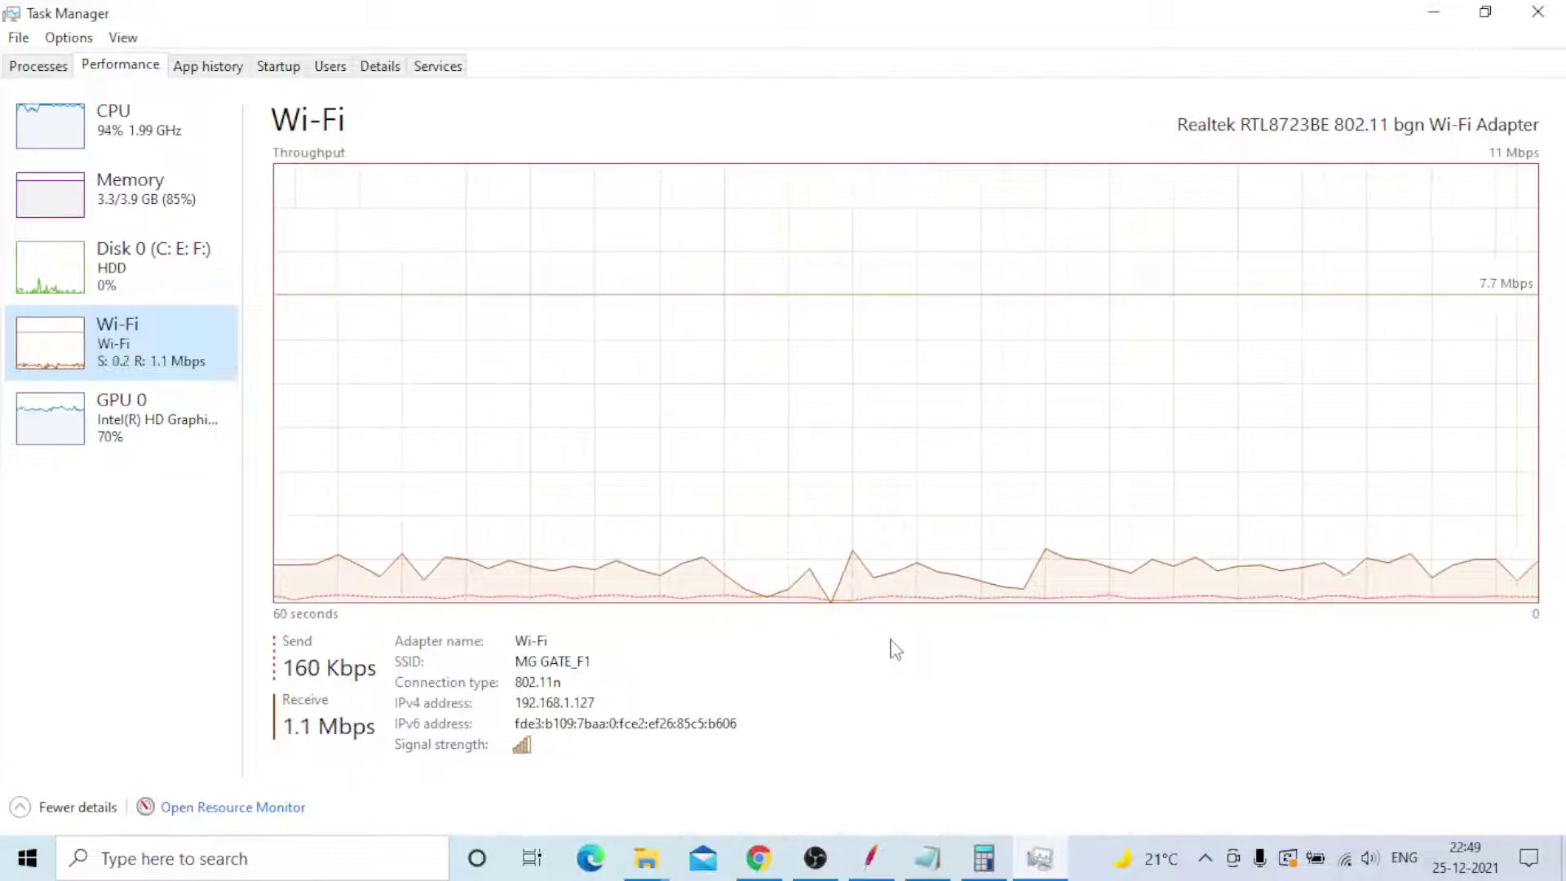
pyautogui.click(871, 855)
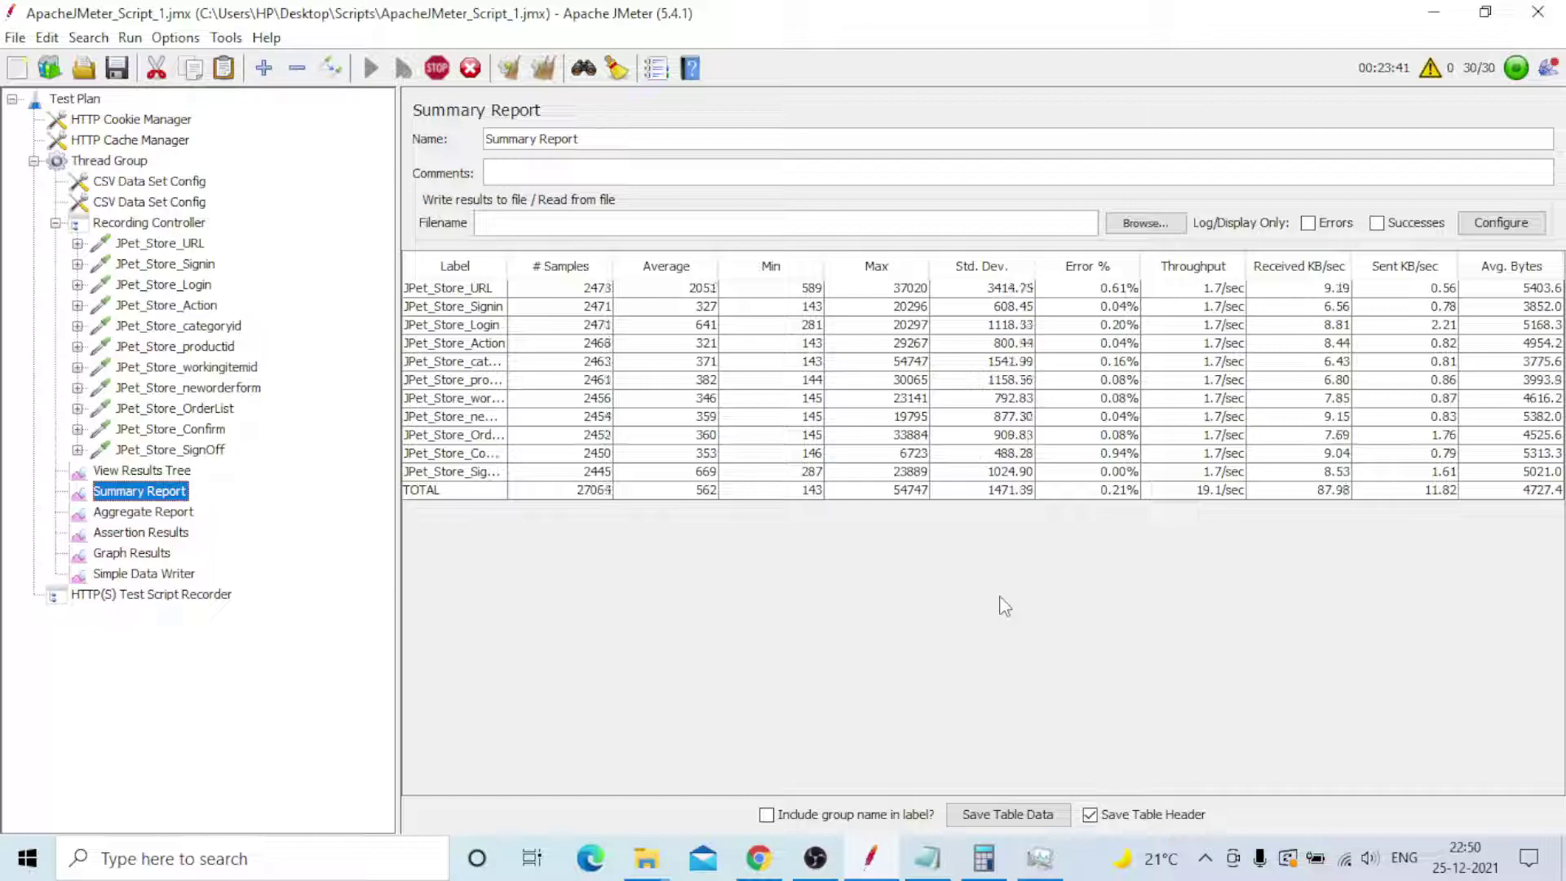
# - Add an NMON line below 'Agile Methodology' in the Notepad notes
pyautogui.click(929, 867)
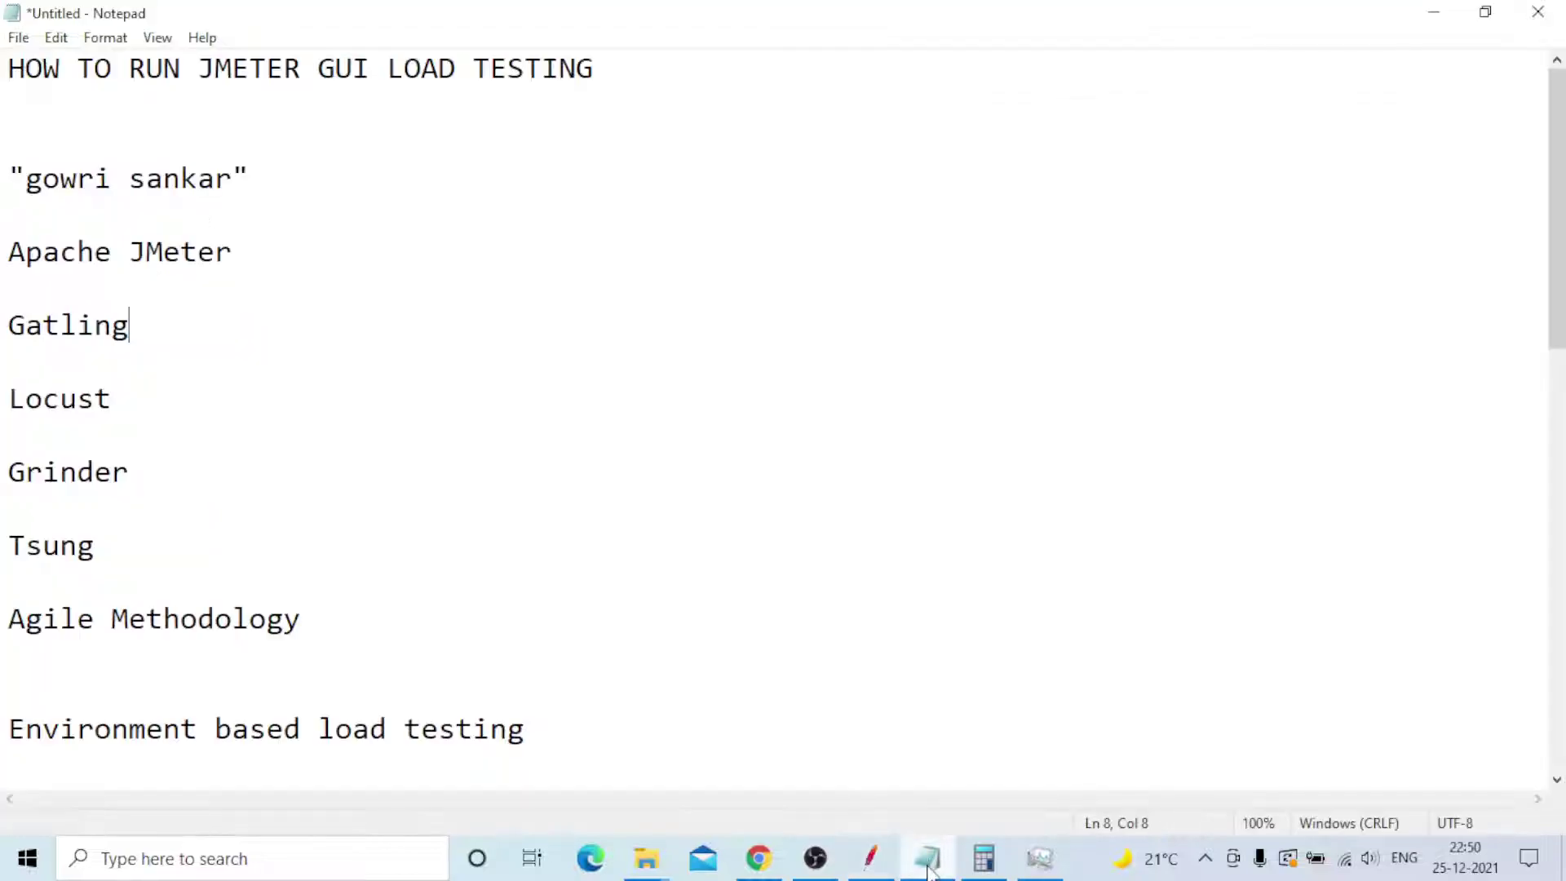
pyautogui.click(392, 623)
pyautogui.press('Return')
pyautogui.press('Return')
pyautogui.write('NM')
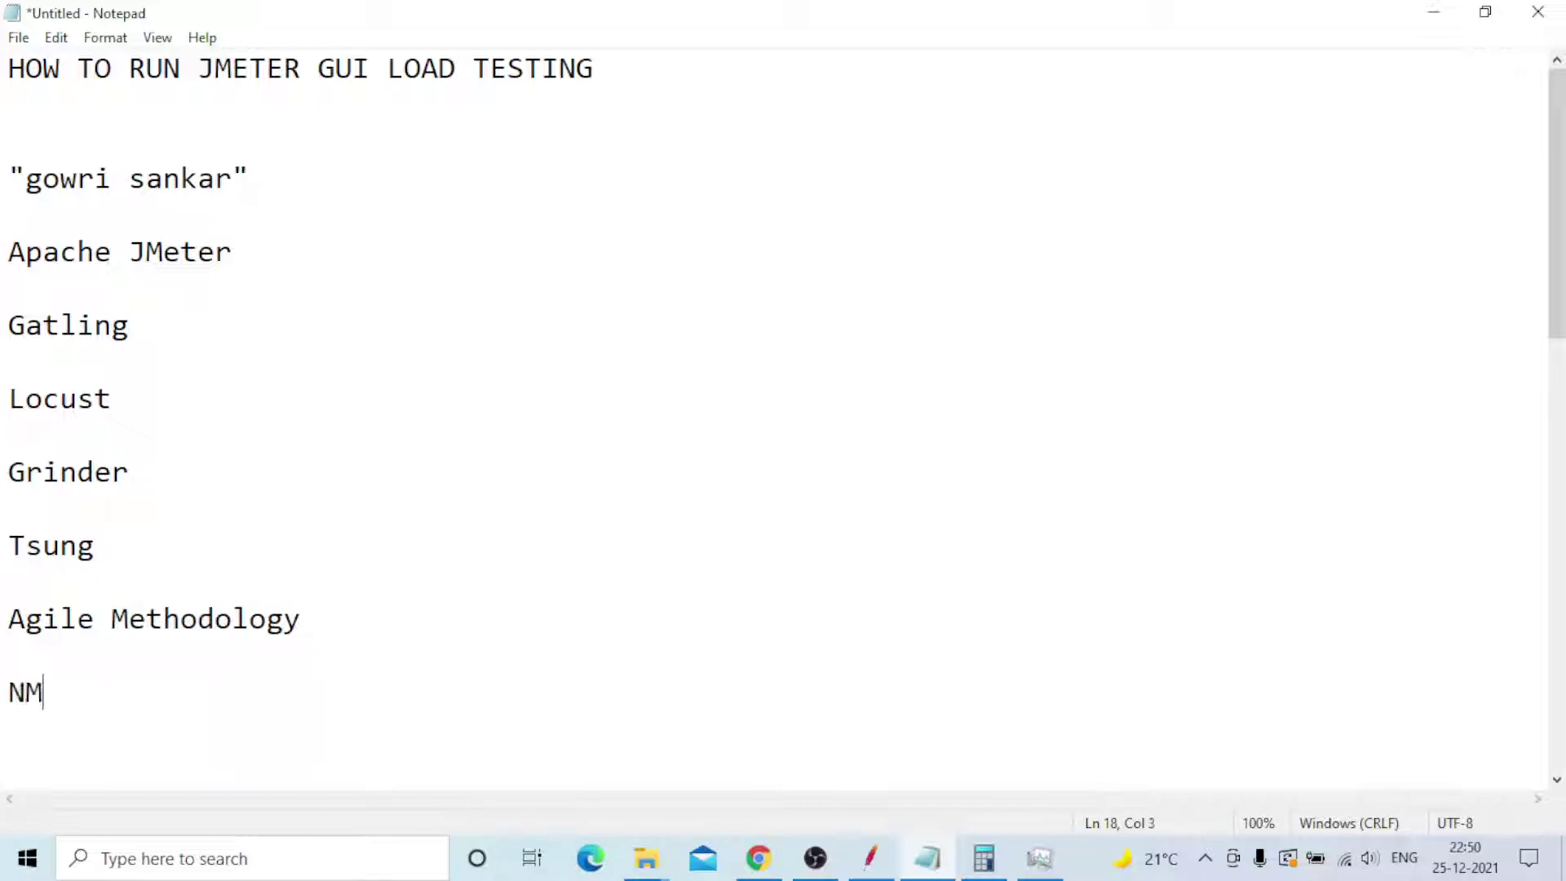
pyautogui.write('ON')
pyautogui.press('Return')
pyautogui.press('Return')
# - Recheck Task Manager's Wi-Fi throughput, then return to JMeter's Summary Report (27878 samples, 560 ms average)
pyautogui.click(1040, 860)
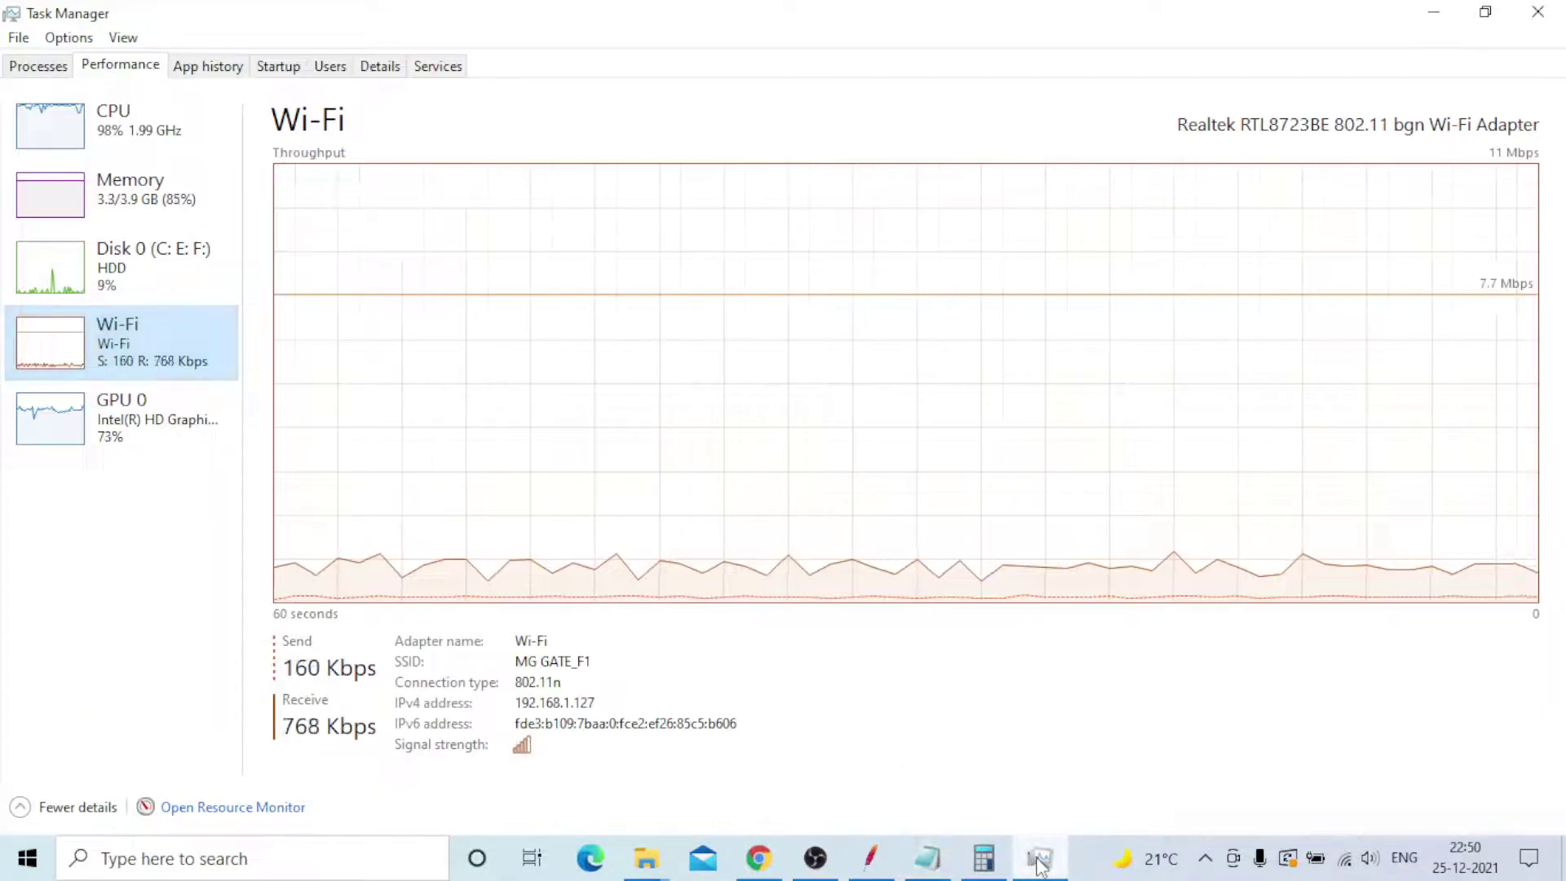
pyautogui.click(1040, 860)
pyautogui.click(884, 858)
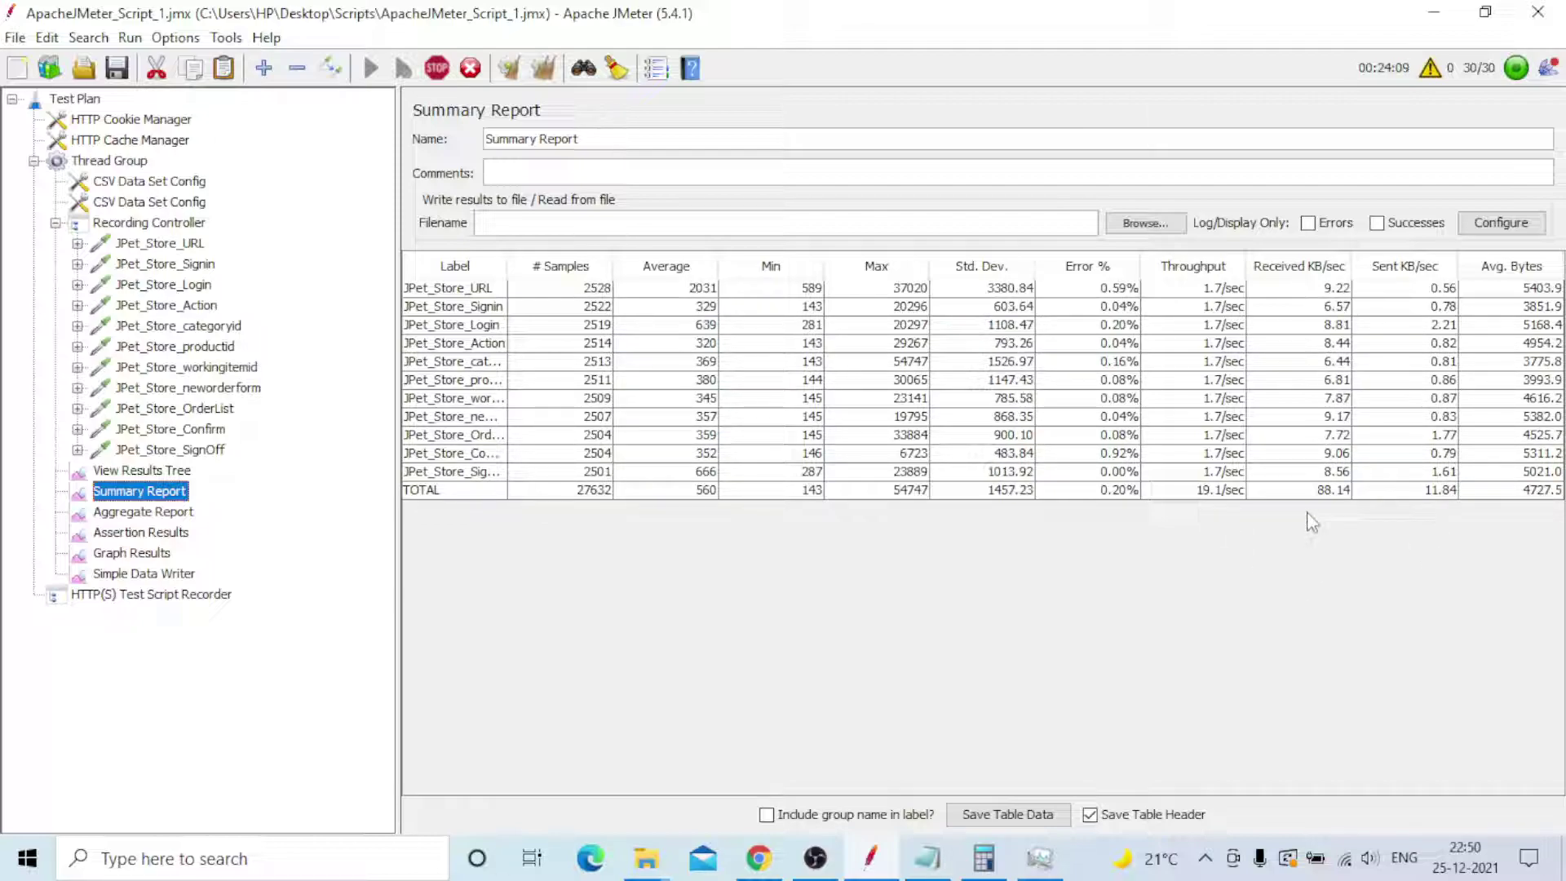
pyautogui.hotkey('alt', 'Tab')
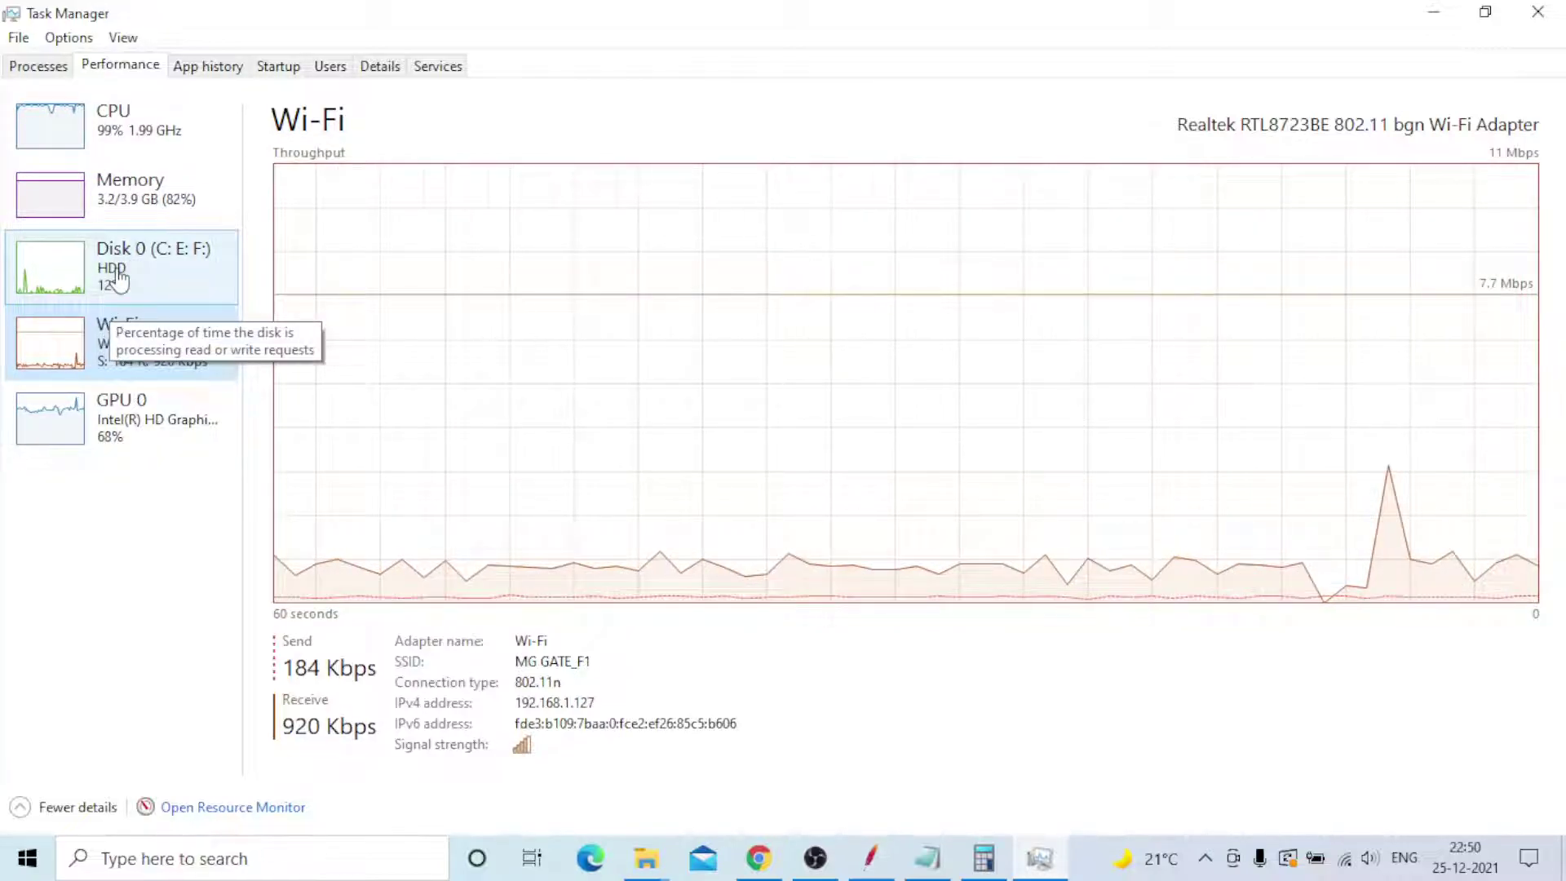
pyautogui.click(873, 858)
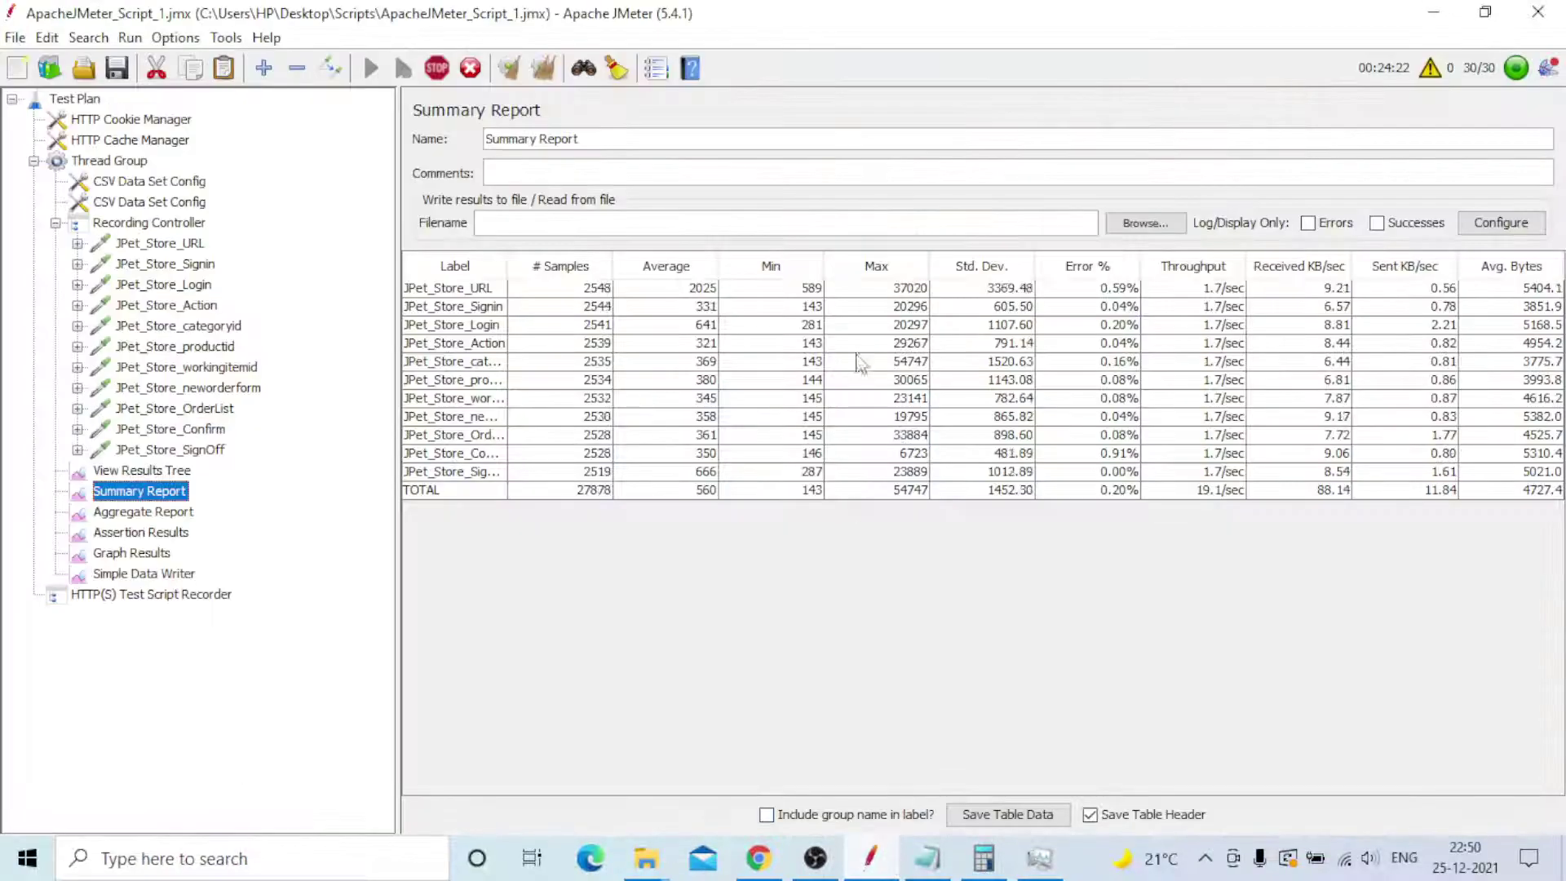
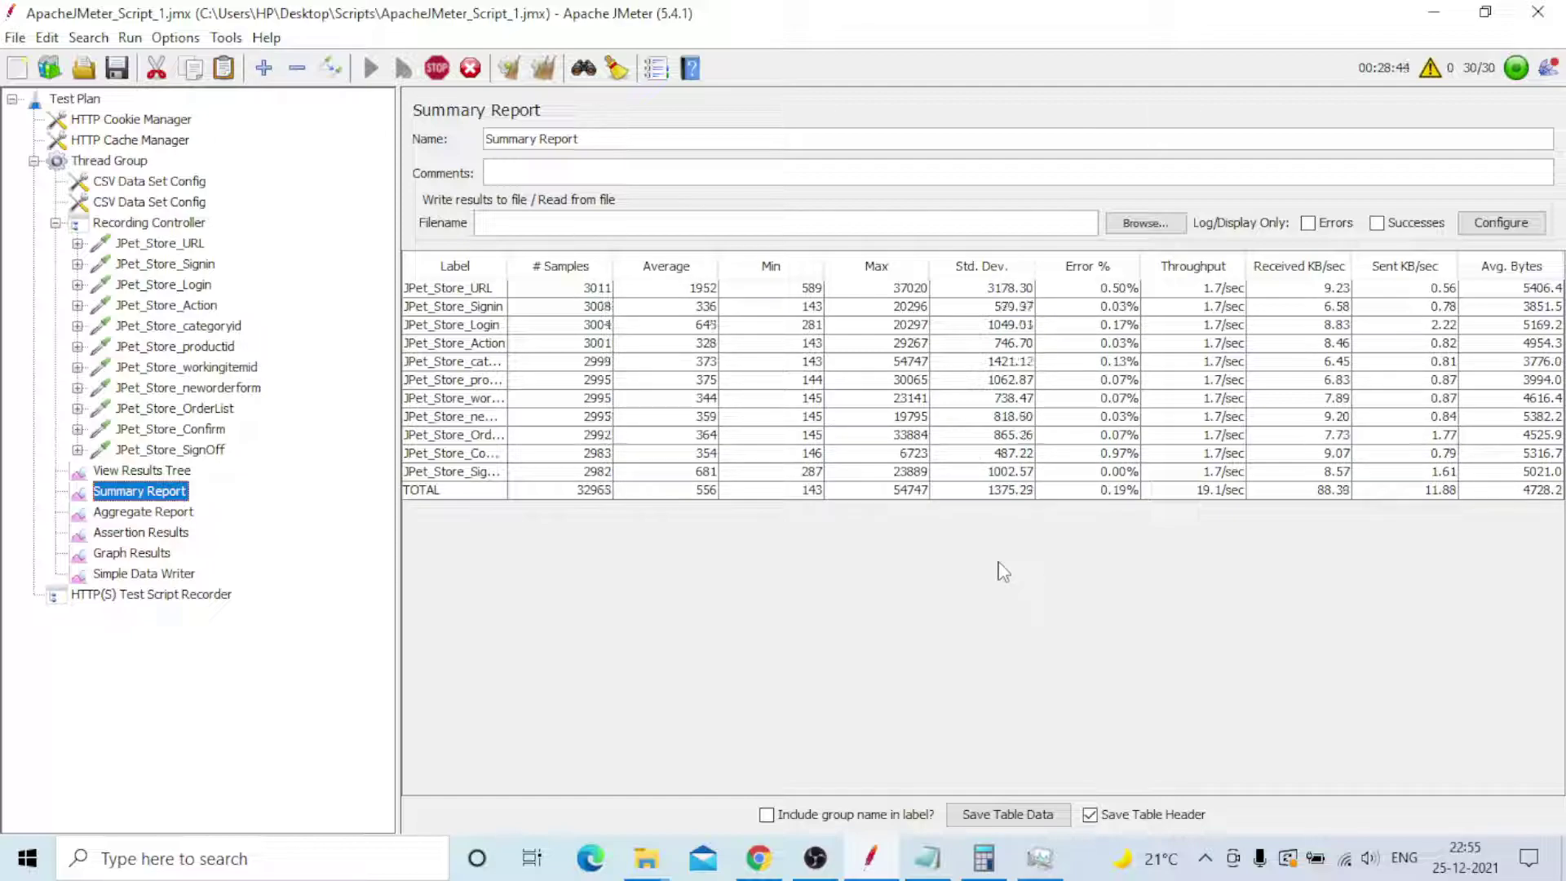
# - Check disk, memory and CPU usage in the performance monitor, then return to JMeter
pyautogui.click(1040, 861)
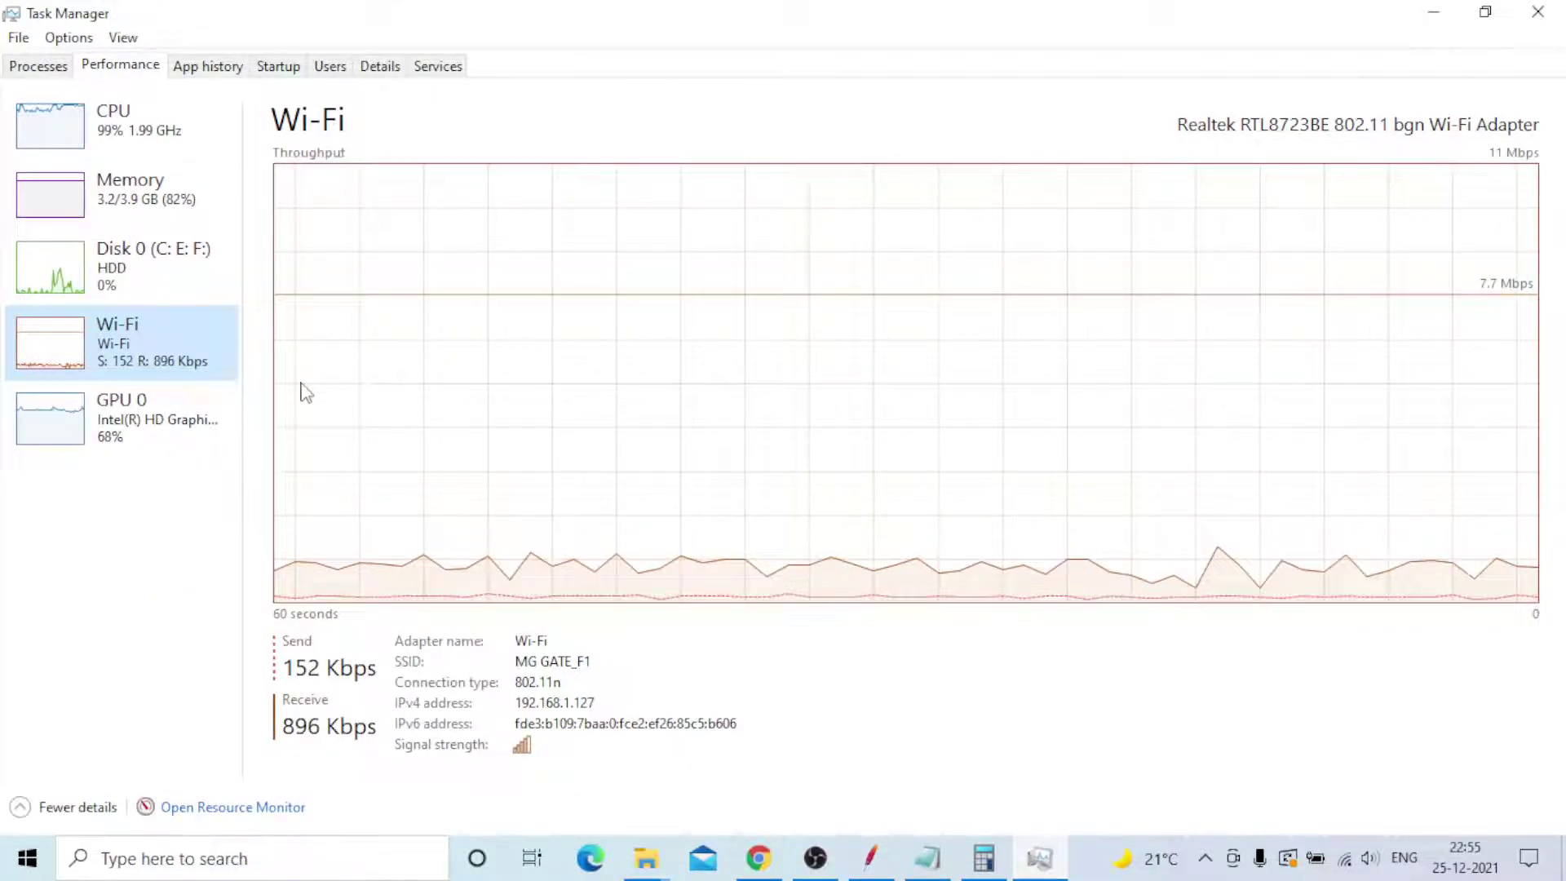
pyautogui.click(159, 279)
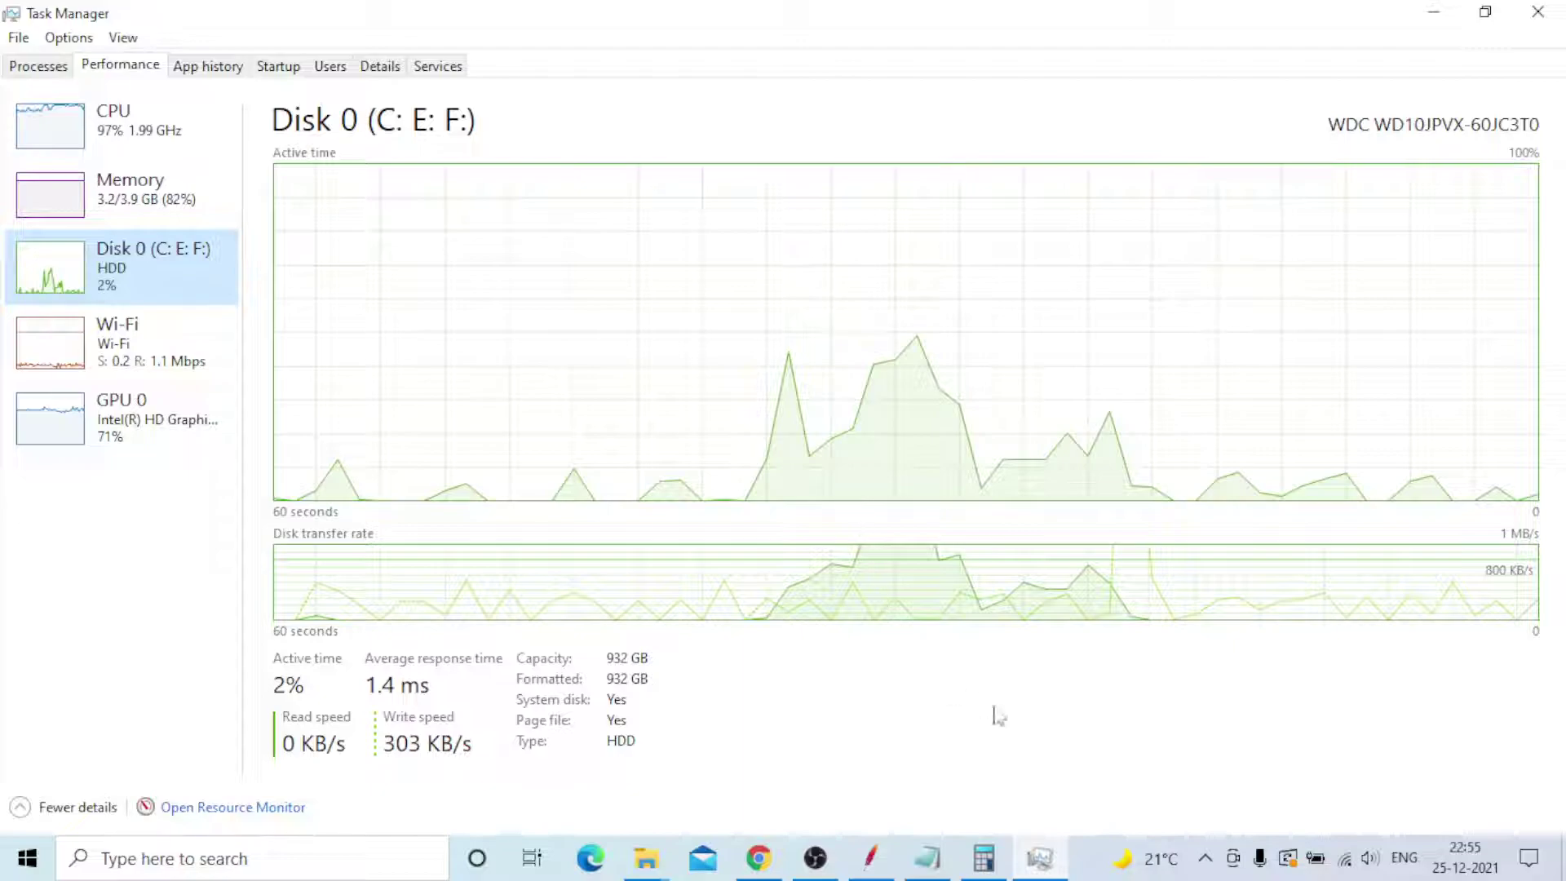
pyautogui.click(149, 207)
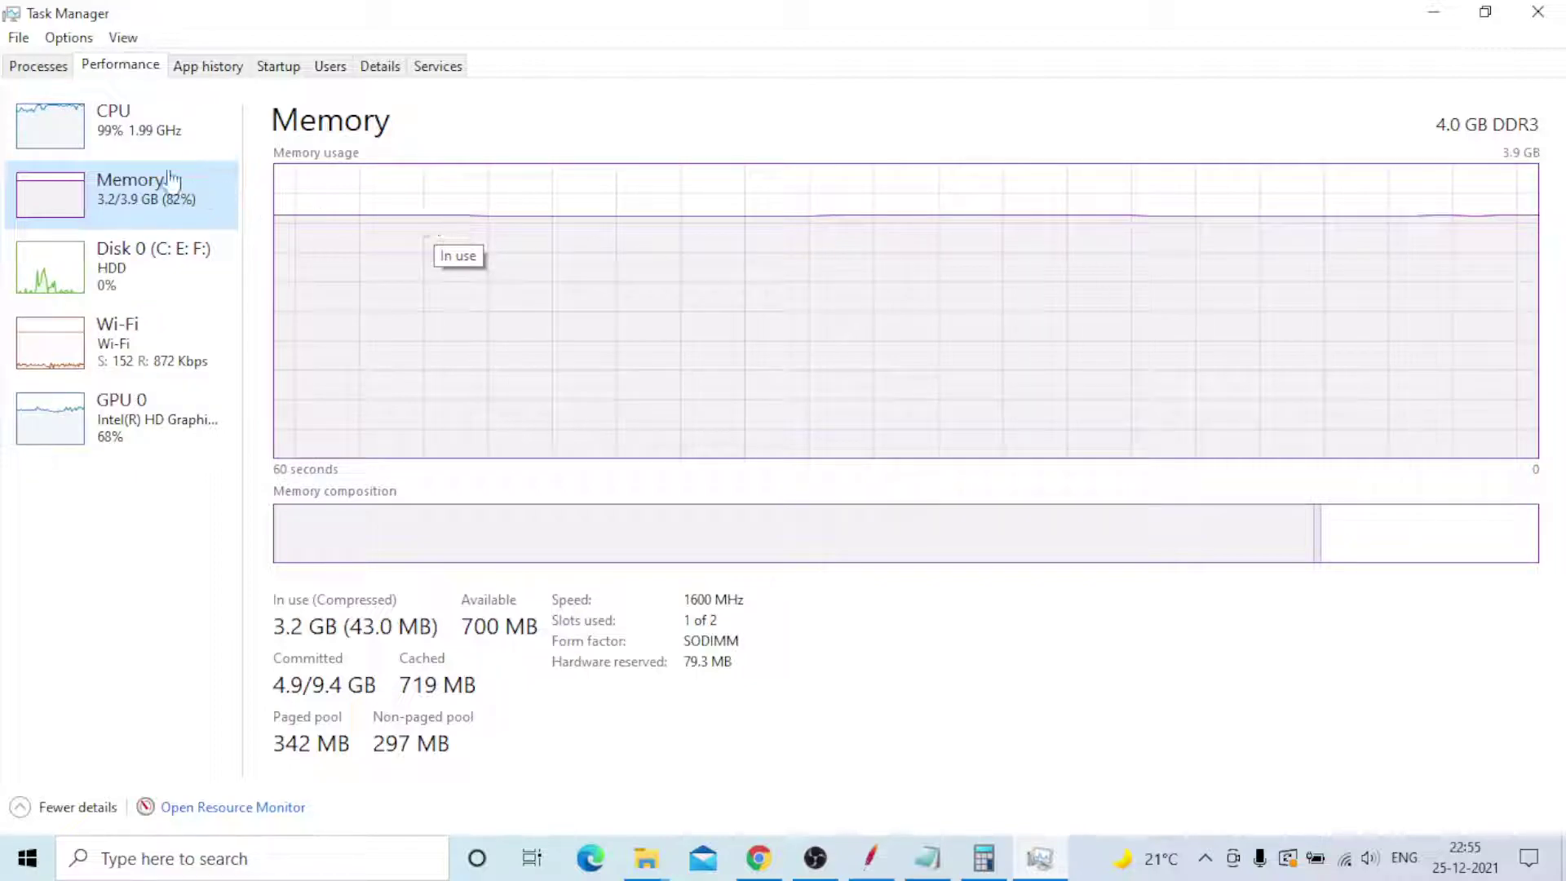
pyautogui.click(137, 132)
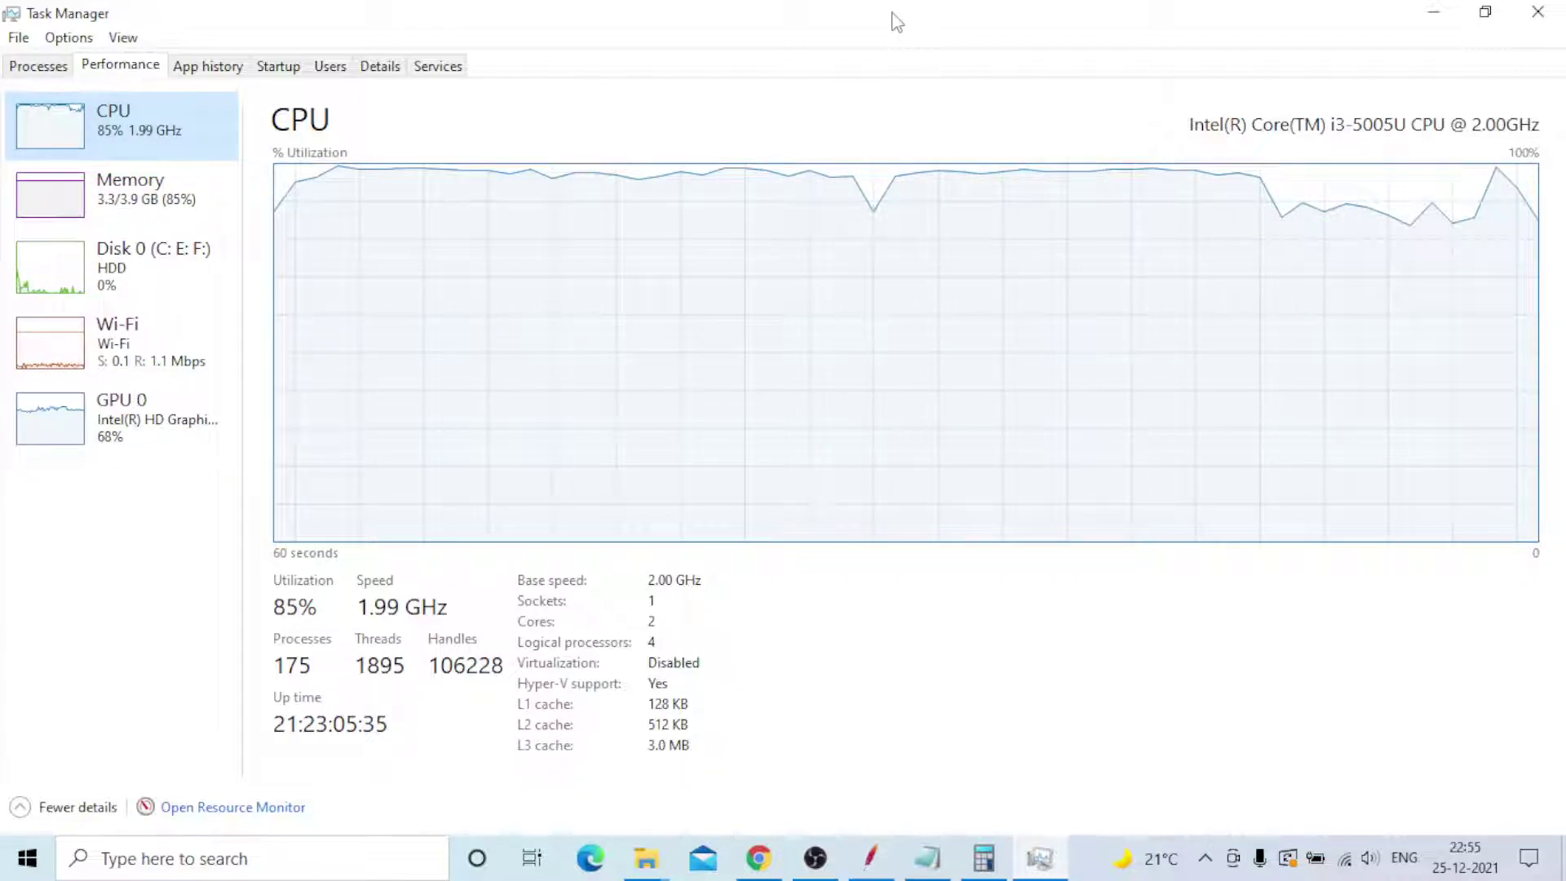
pyautogui.click(1436, 21)
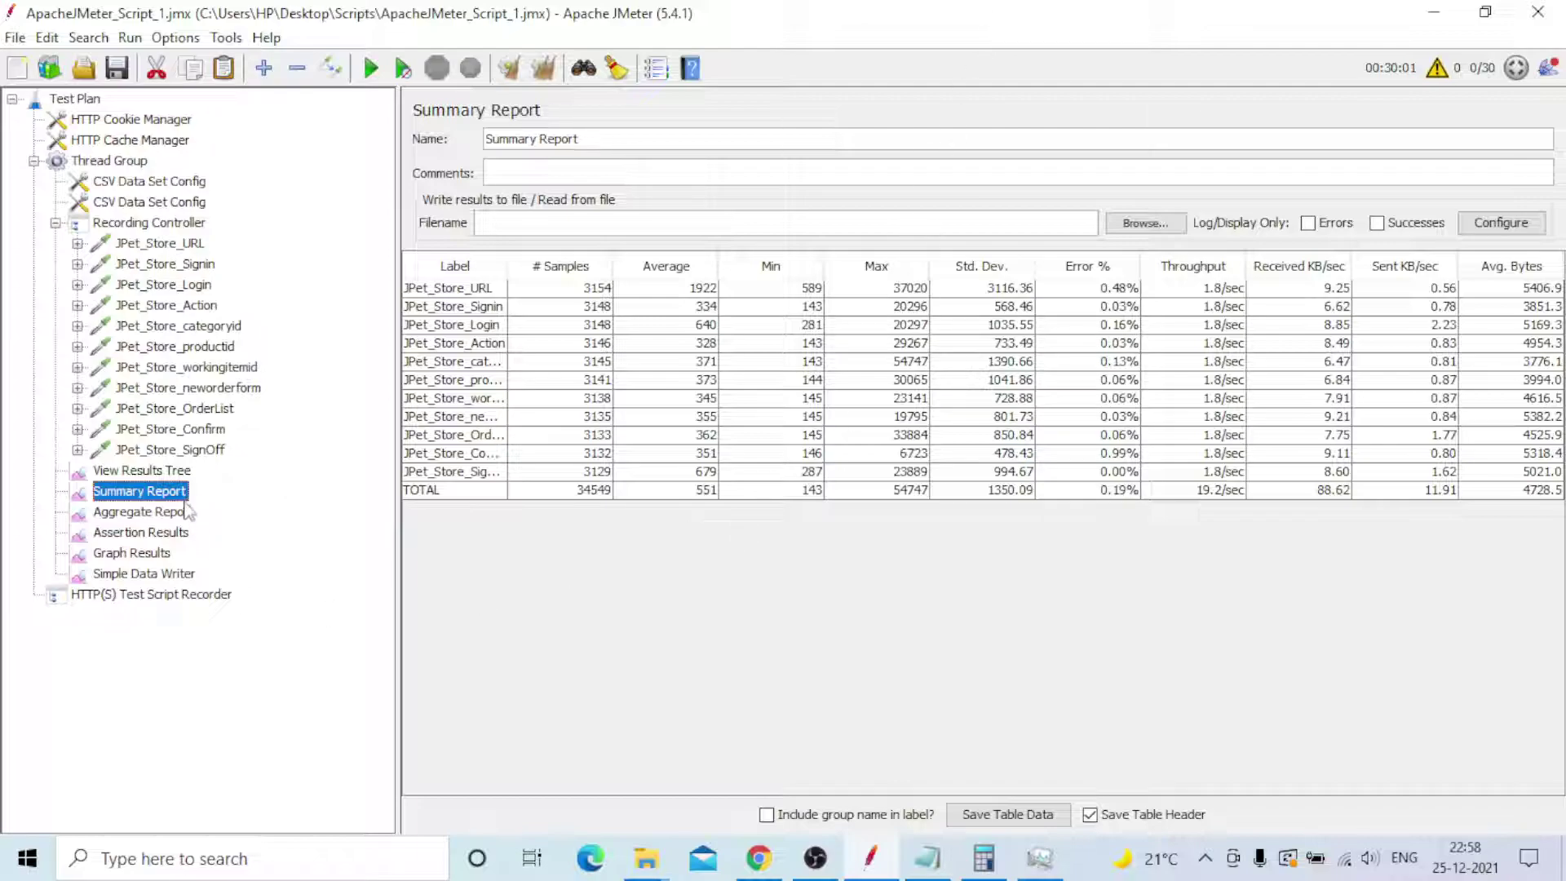
pyautogui.click(163, 473)
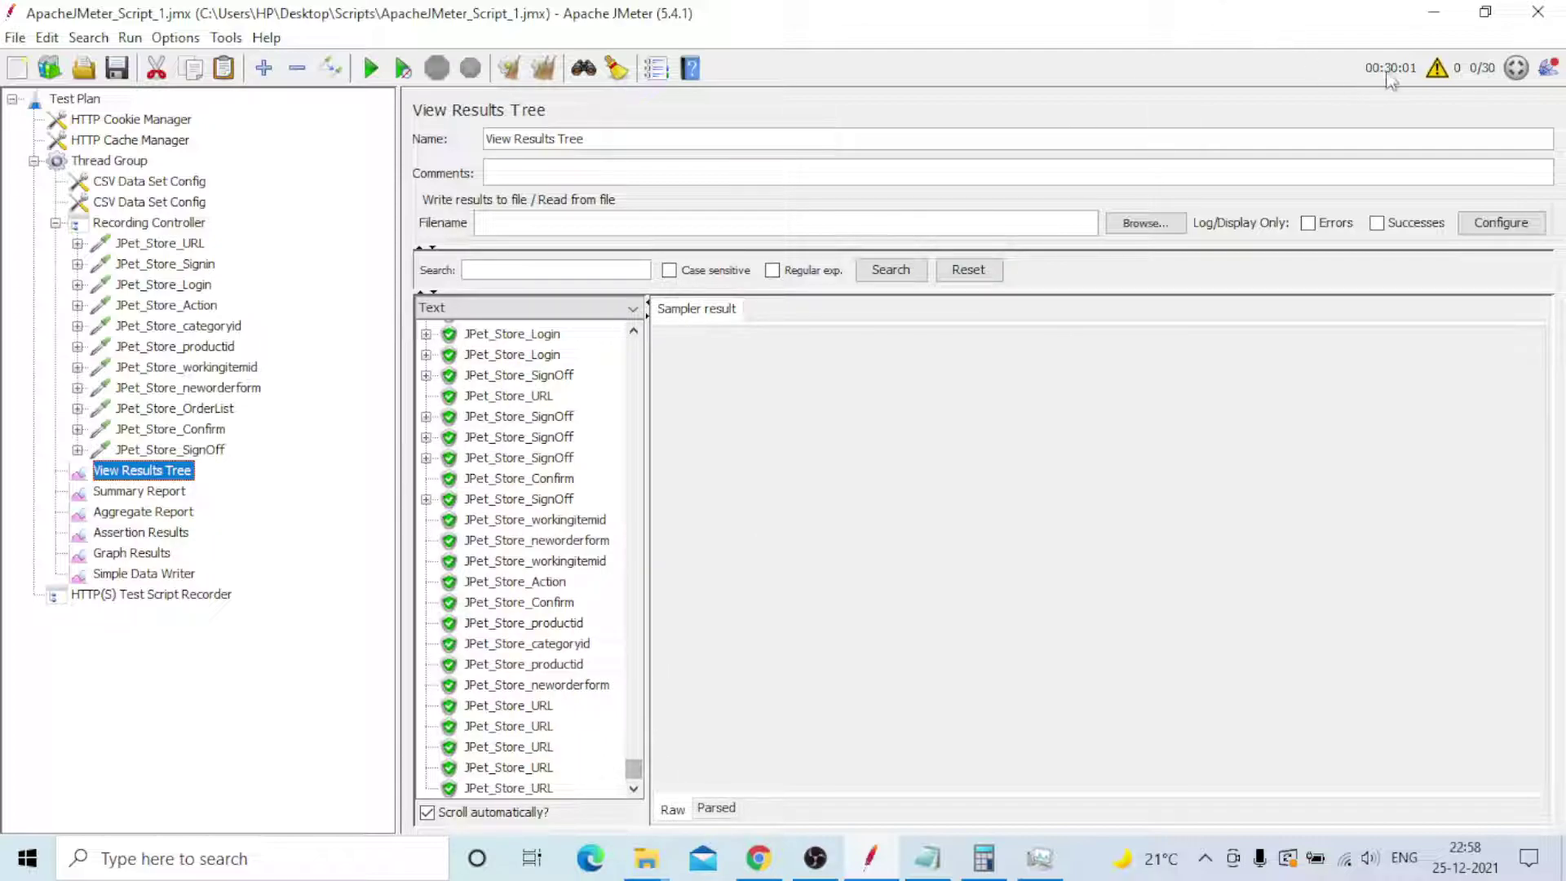
pyautogui.moveTo(633, 769)
pyautogui.mouseDown()
pyautogui.moveTo(635, 328)
pyautogui.moveTo(648, 787)
pyautogui.mouseUp()
pyautogui.click(145, 491)
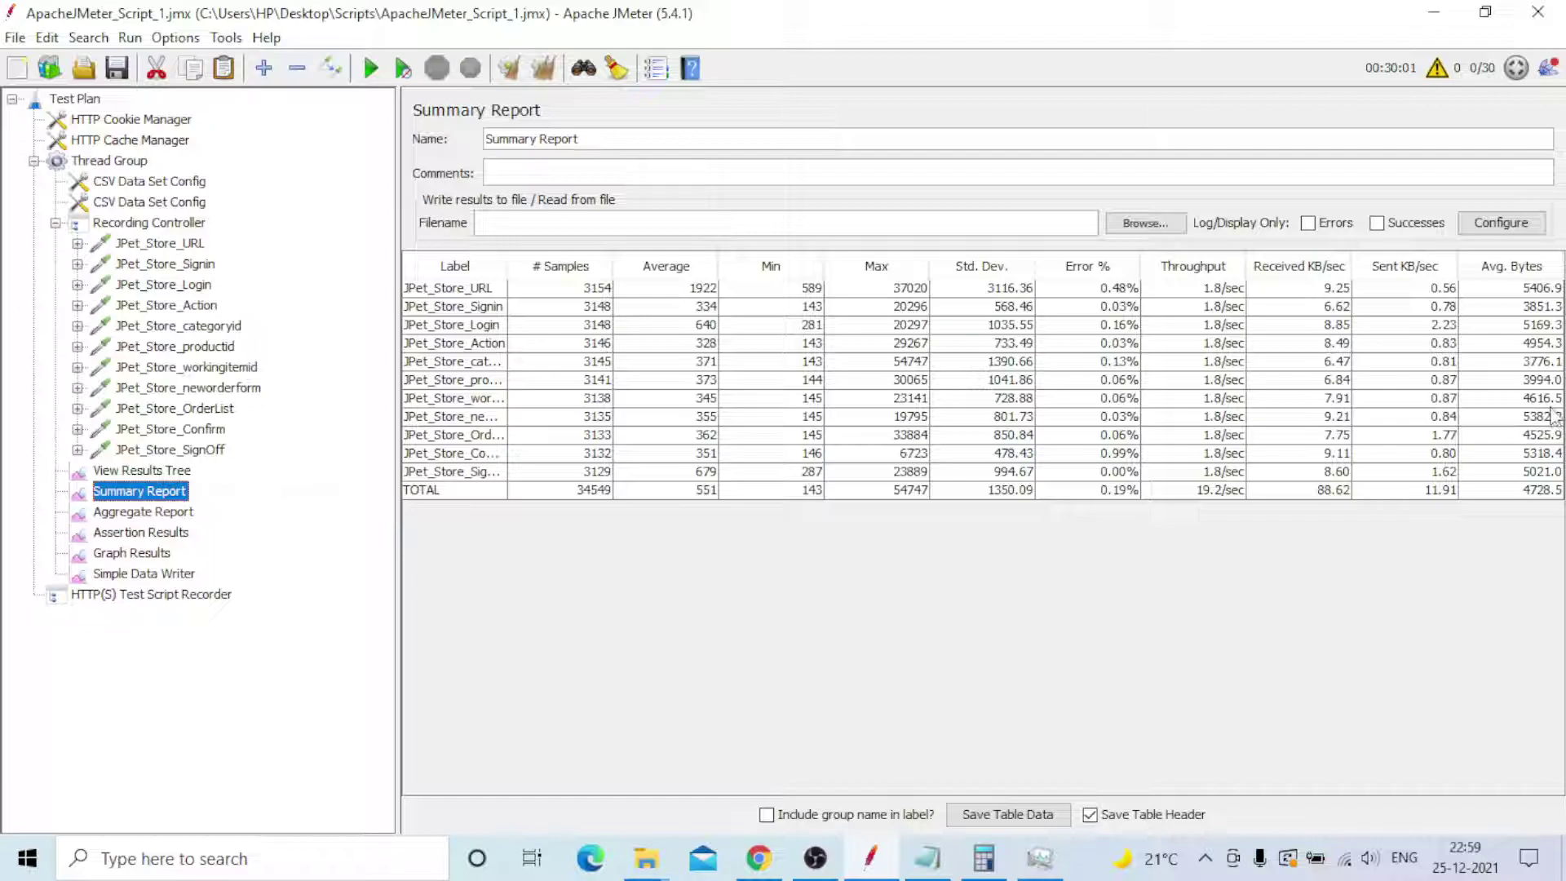
# - Show the Aggregate Report with TOTAL 90/95/99% lines of 974, 1476 and 4867 ms
pyautogui.click(160, 517)
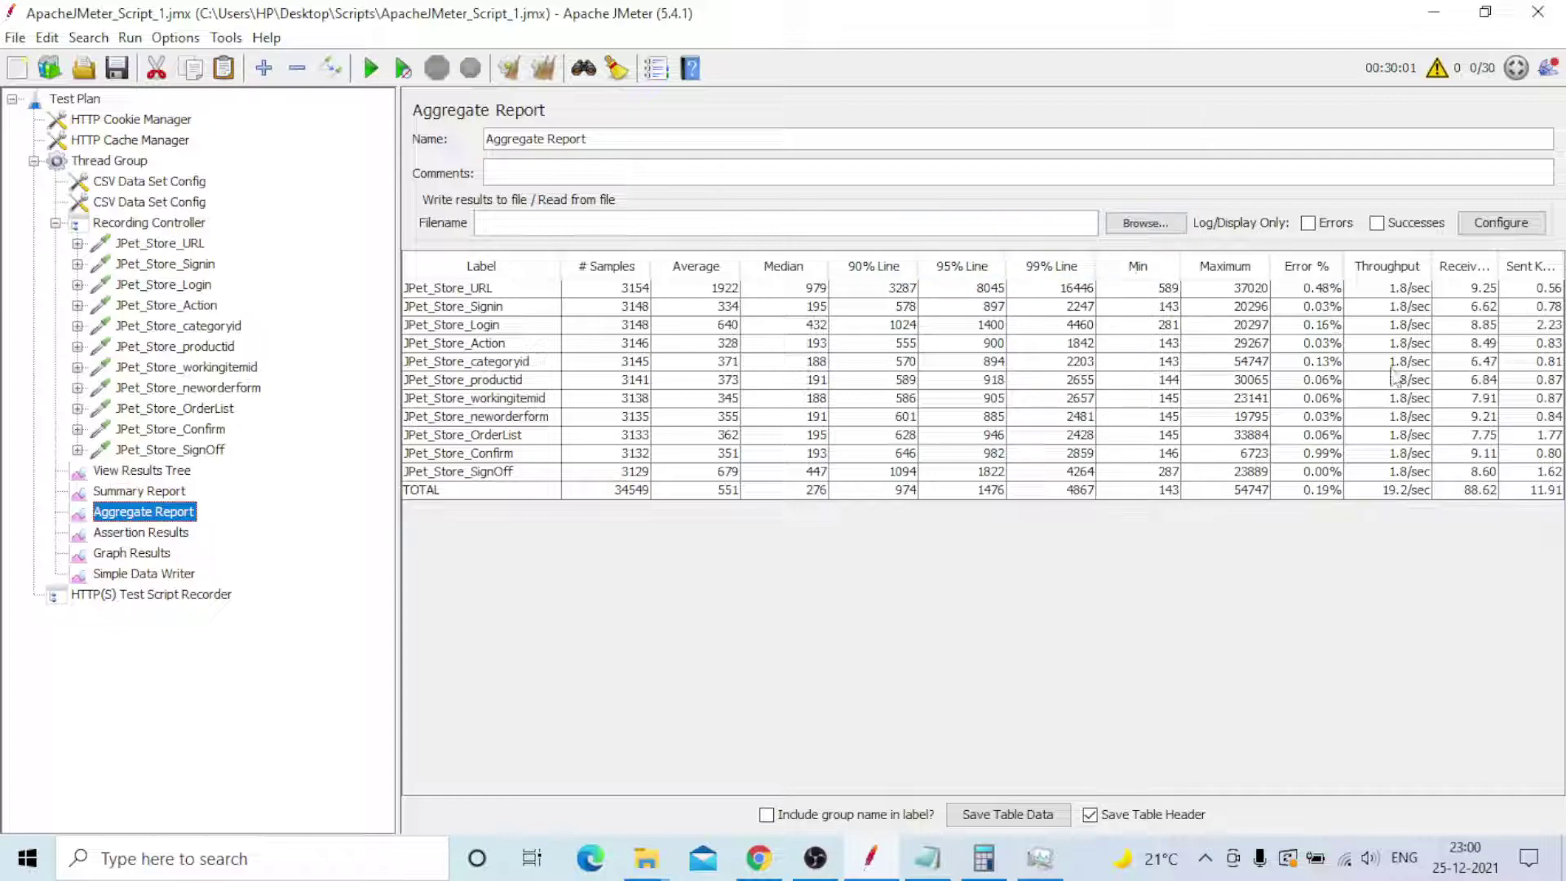
# - Show Assertion Results and scroll through the assertion entries for each JPet_Store sampler
pyautogui.click(160, 533)
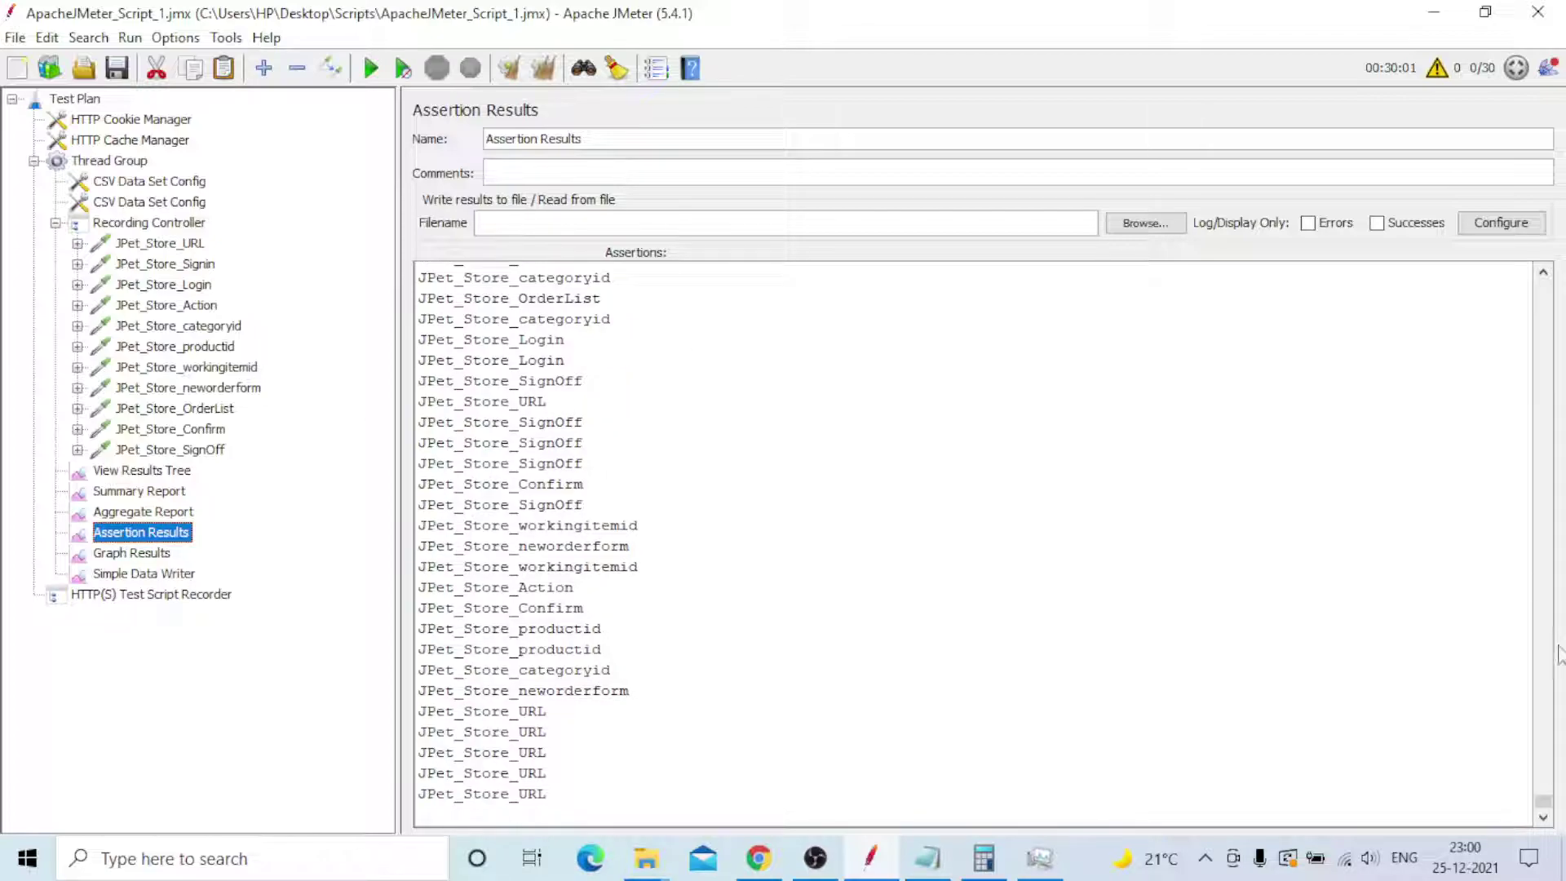
pyautogui.moveTo(1544, 801); pyautogui.dragTo(1543, 355)
pyautogui.click(1543, 818)
pyautogui.click(1543, 817)
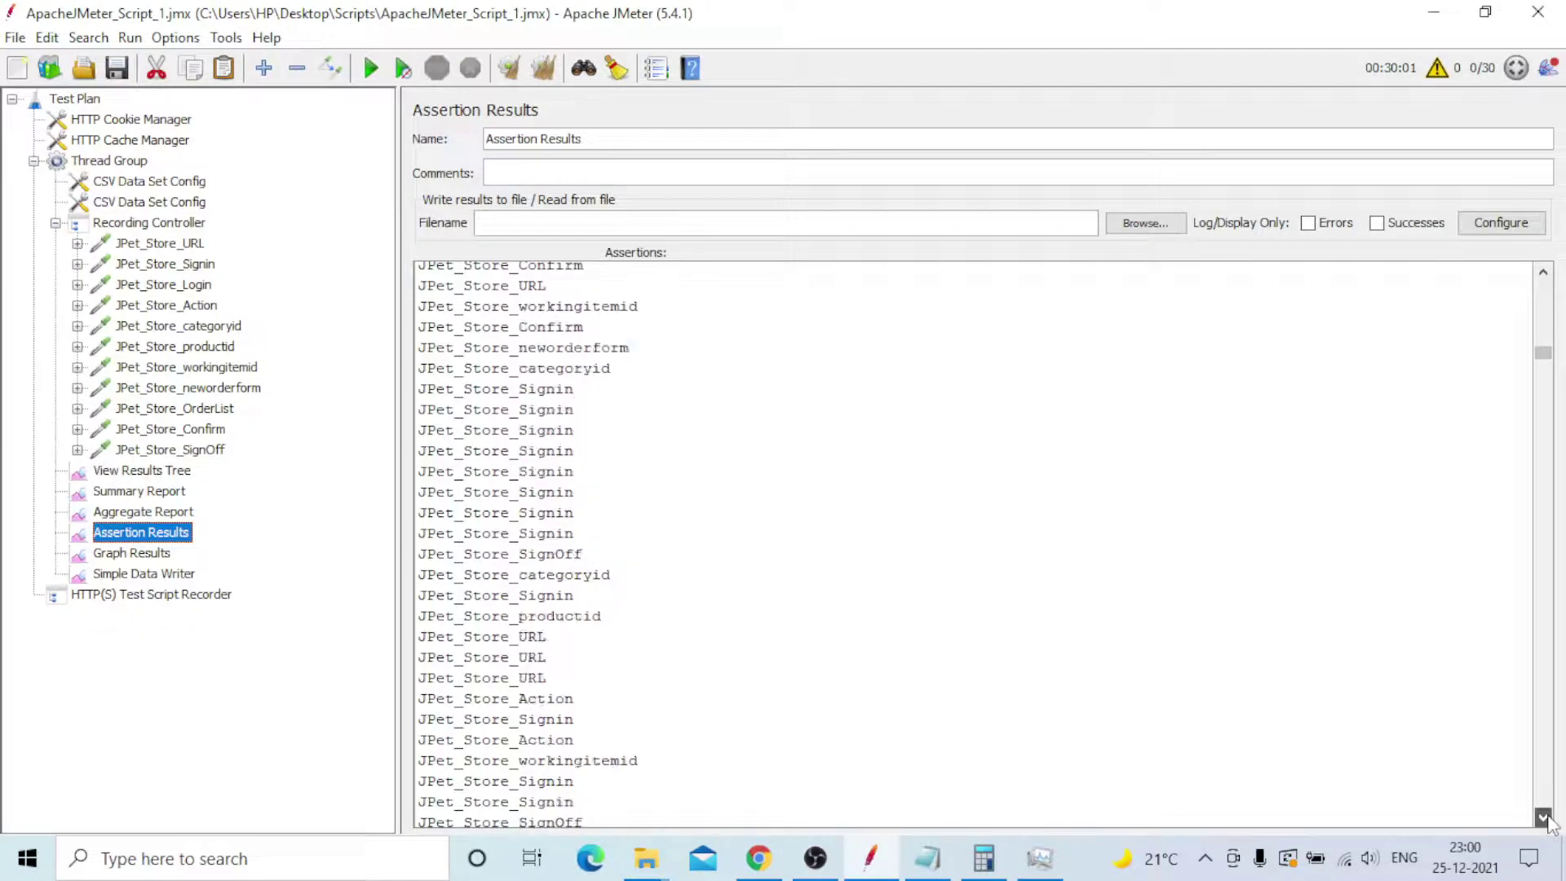
pyautogui.click(1543, 817)
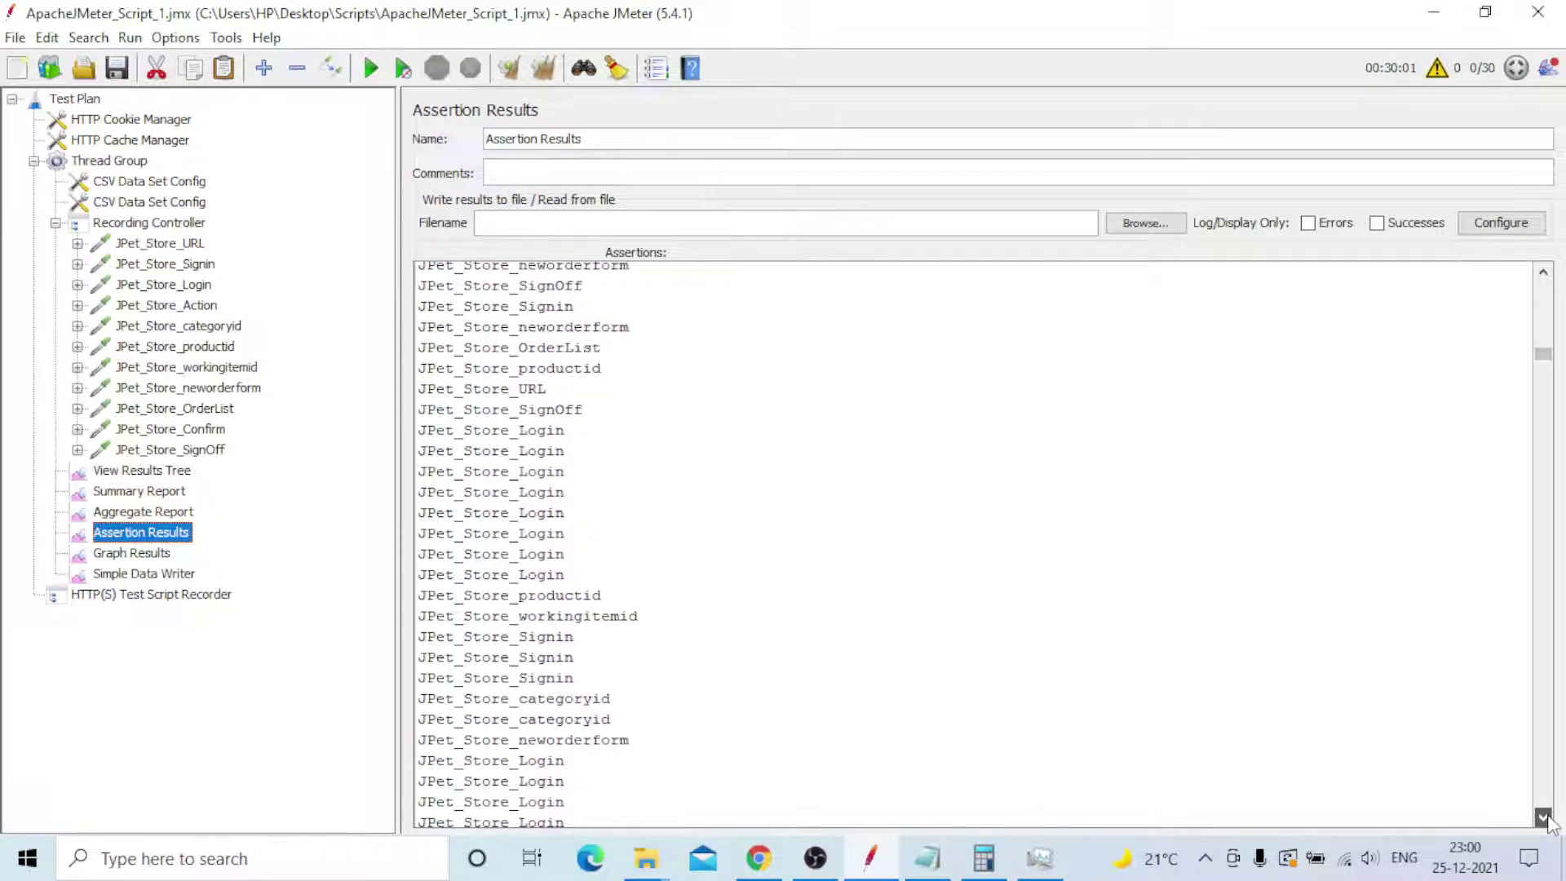
pyautogui.click(1543, 817)
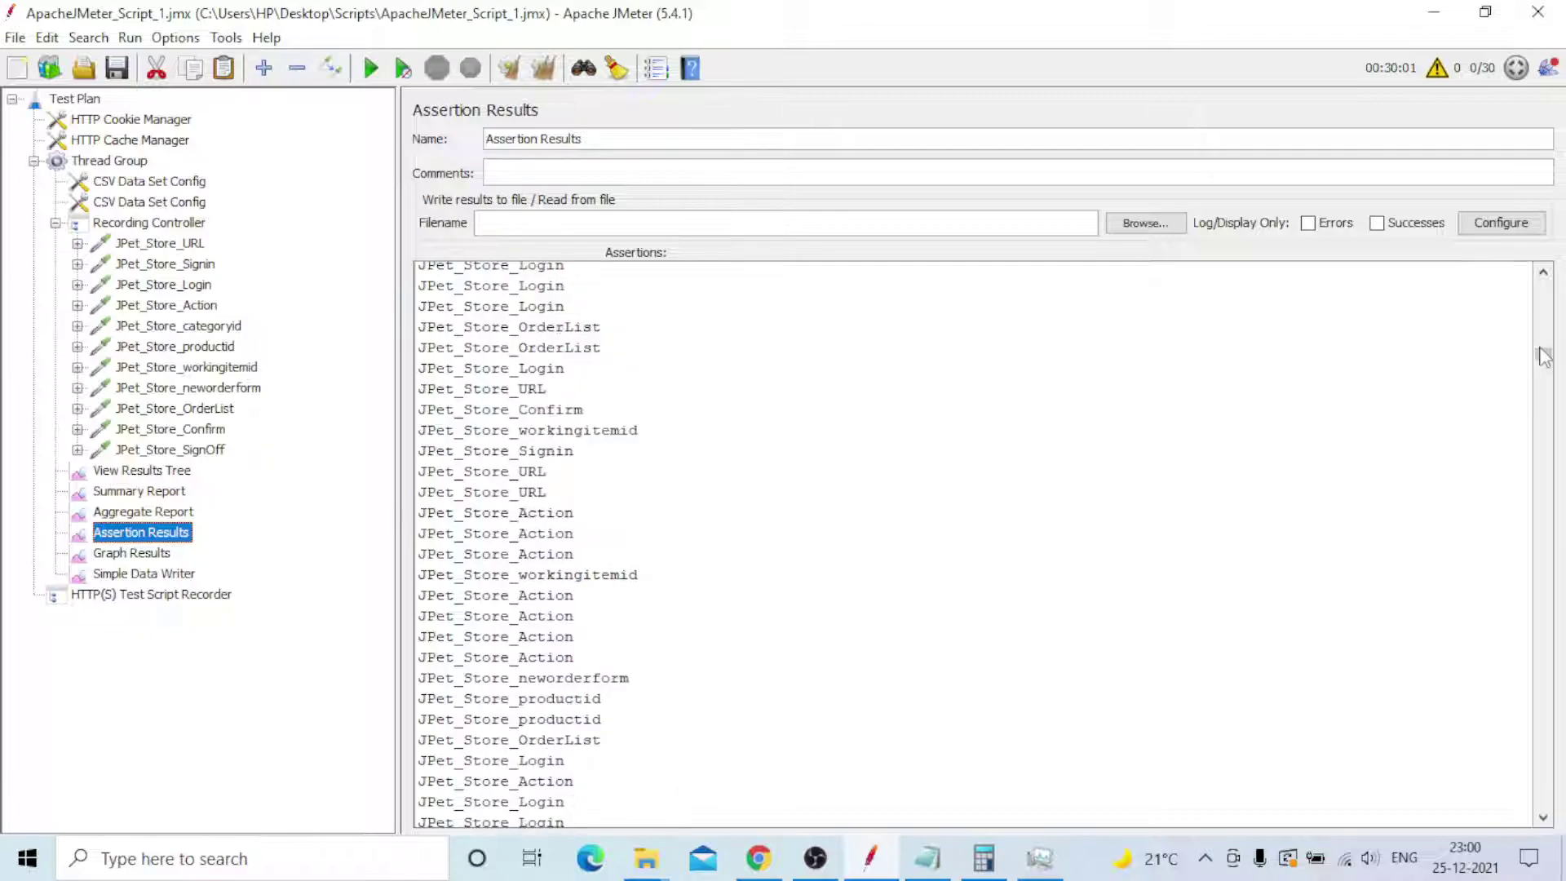
pyautogui.moveTo(1543, 356); pyautogui.dragTo(1545, 359)
pyautogui.moveTo(1543, 358); pyautogui.dragTo(1559, 224)
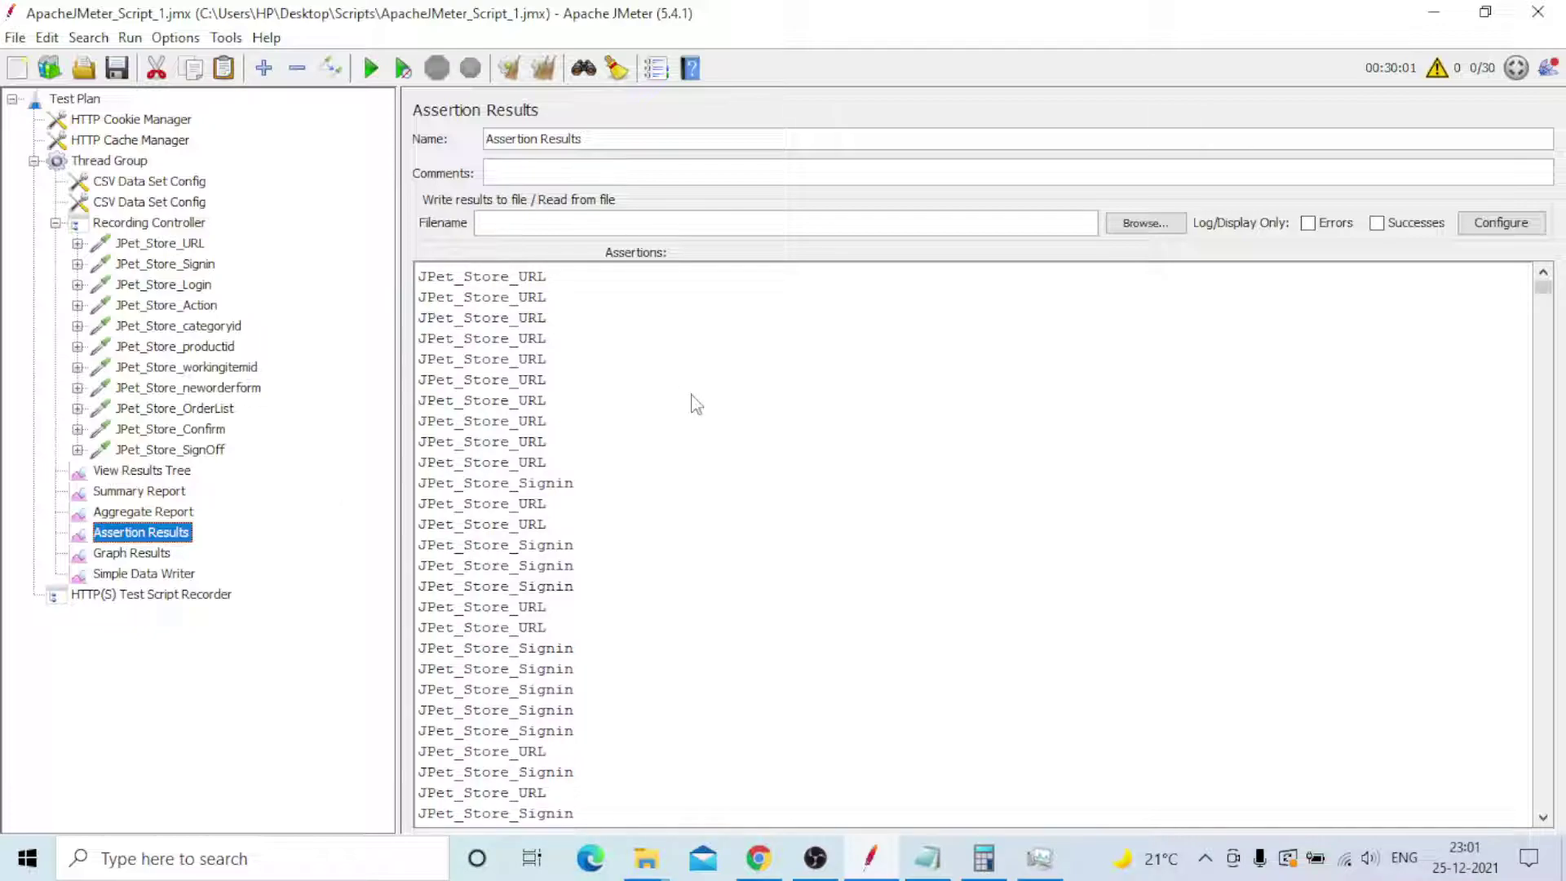
# - Scroll across the Graph Results plot and confirm Simple Data Writer saves to E:\LoadTest1.csv
pyautogui.click(140, 561)
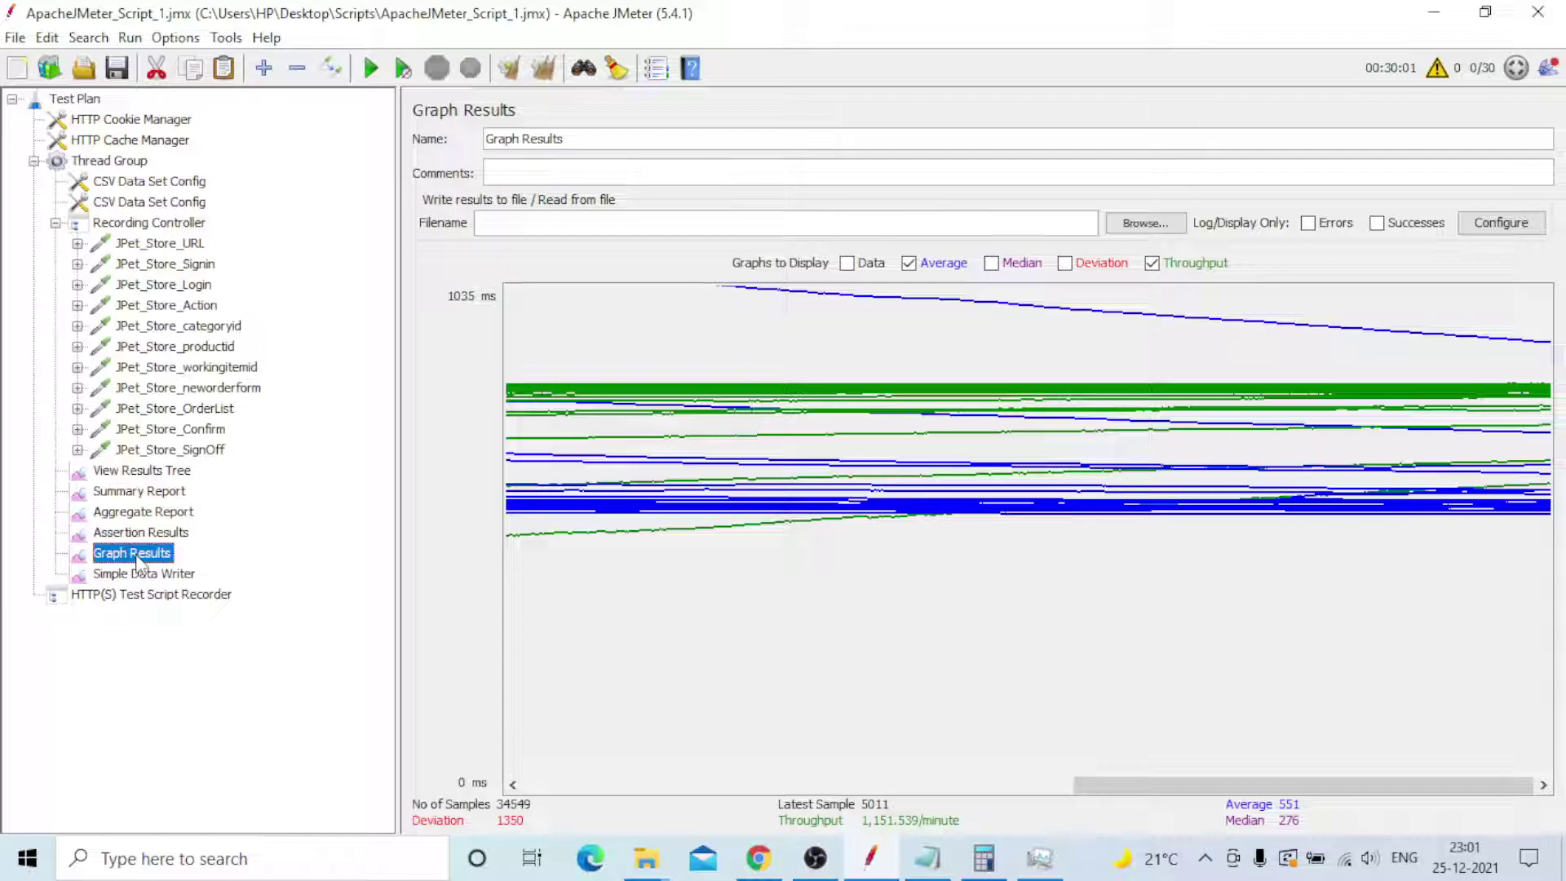
pyautogui.moveTo(1275, 789); pyautogui.dragTo(616, 787)
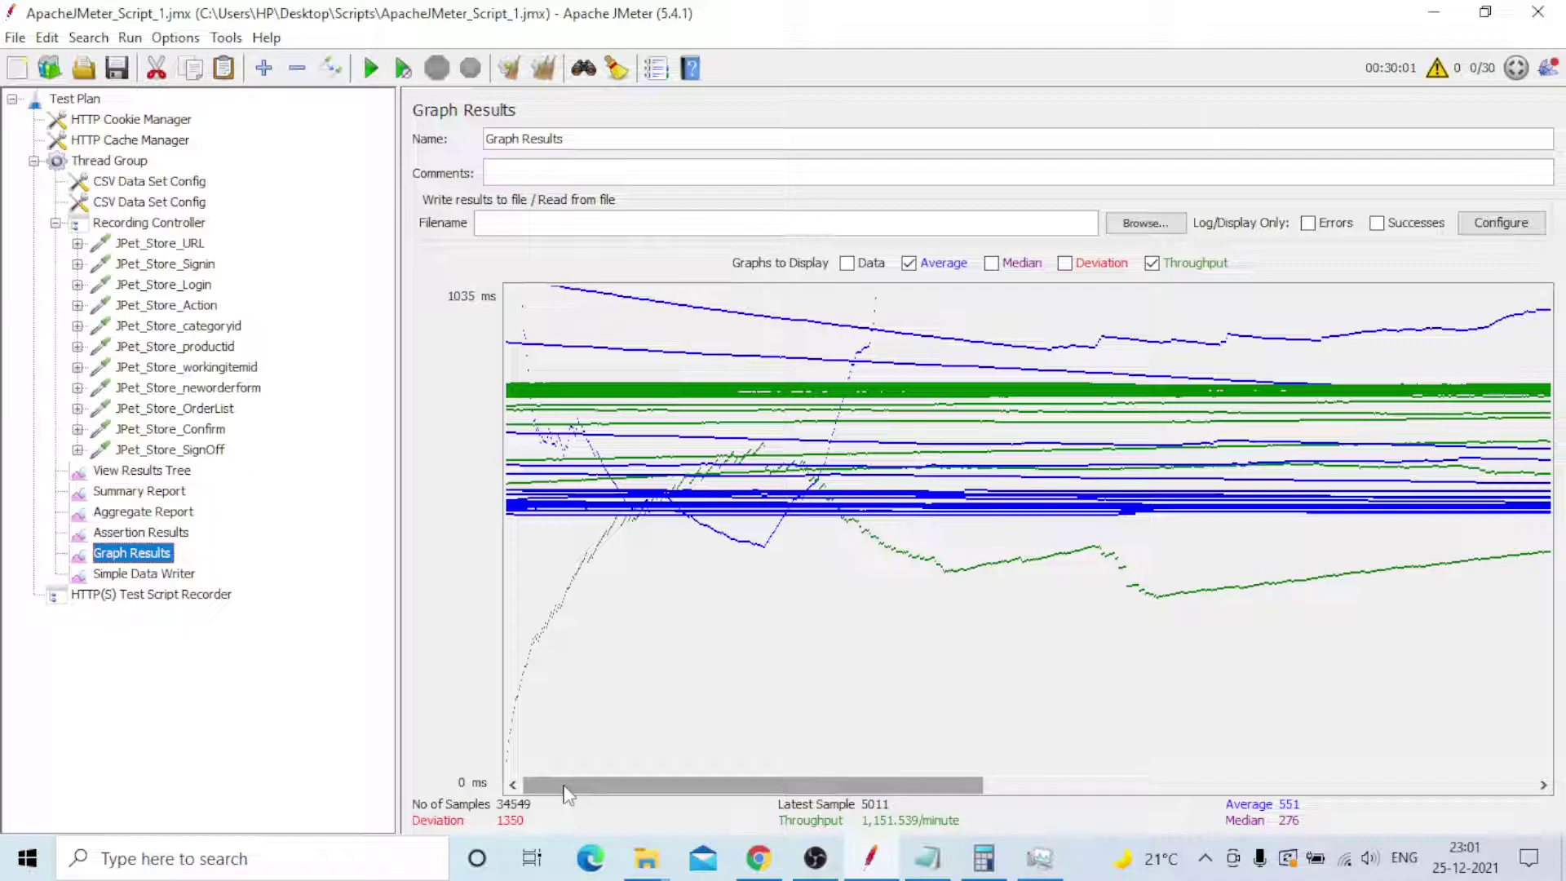
pyautogui.moveTo(568, 794); pyautogui.dragTo(1370, 734)
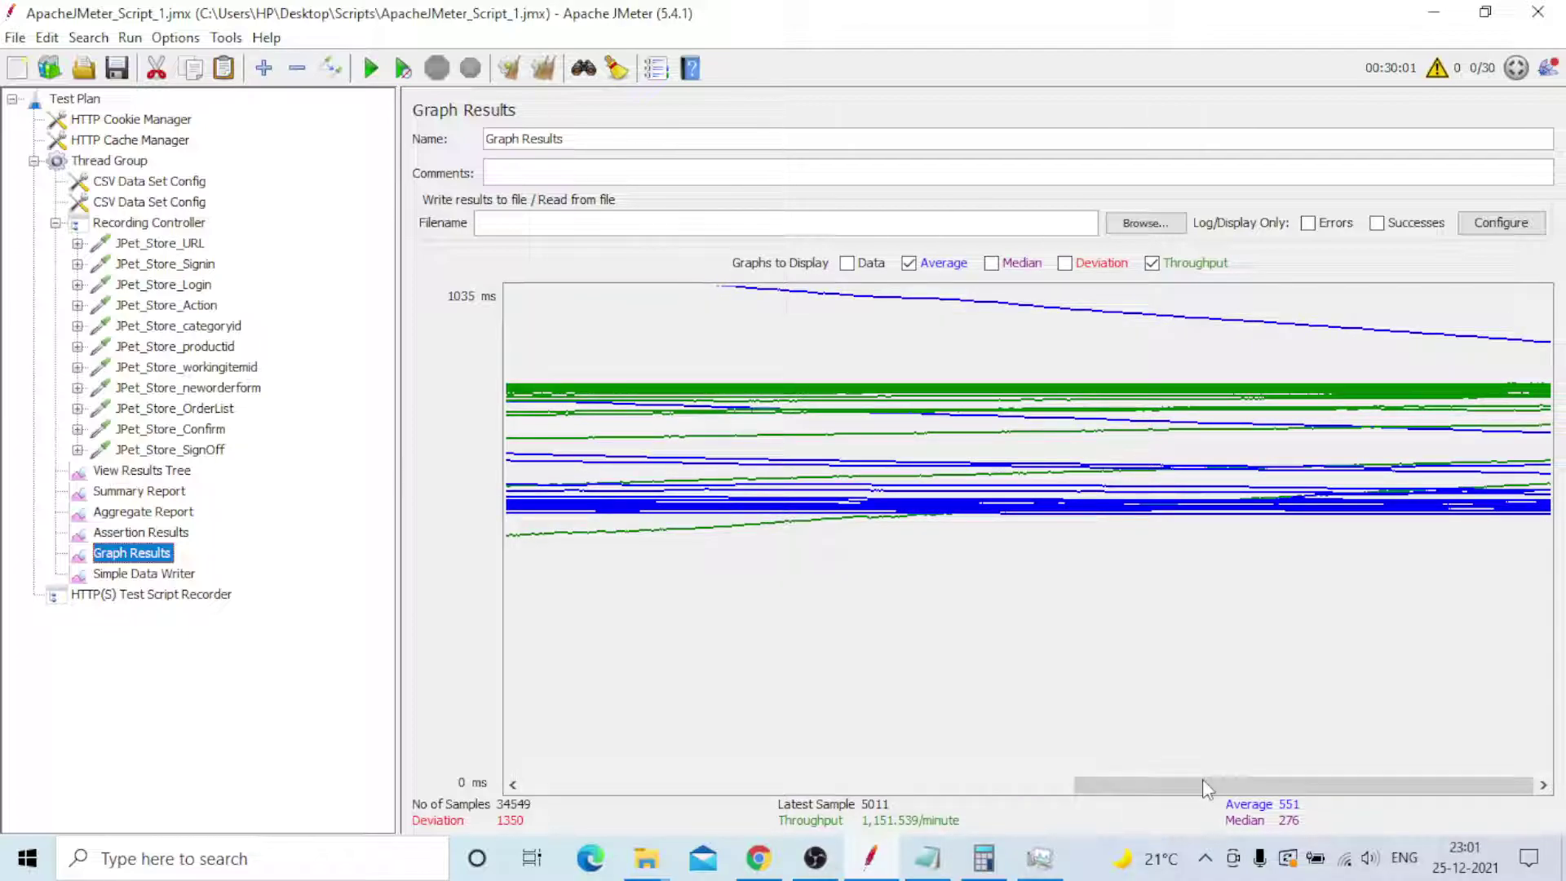
pyautogui.moveTo(1202, 779); pyautogui.dragTo(651, 781)
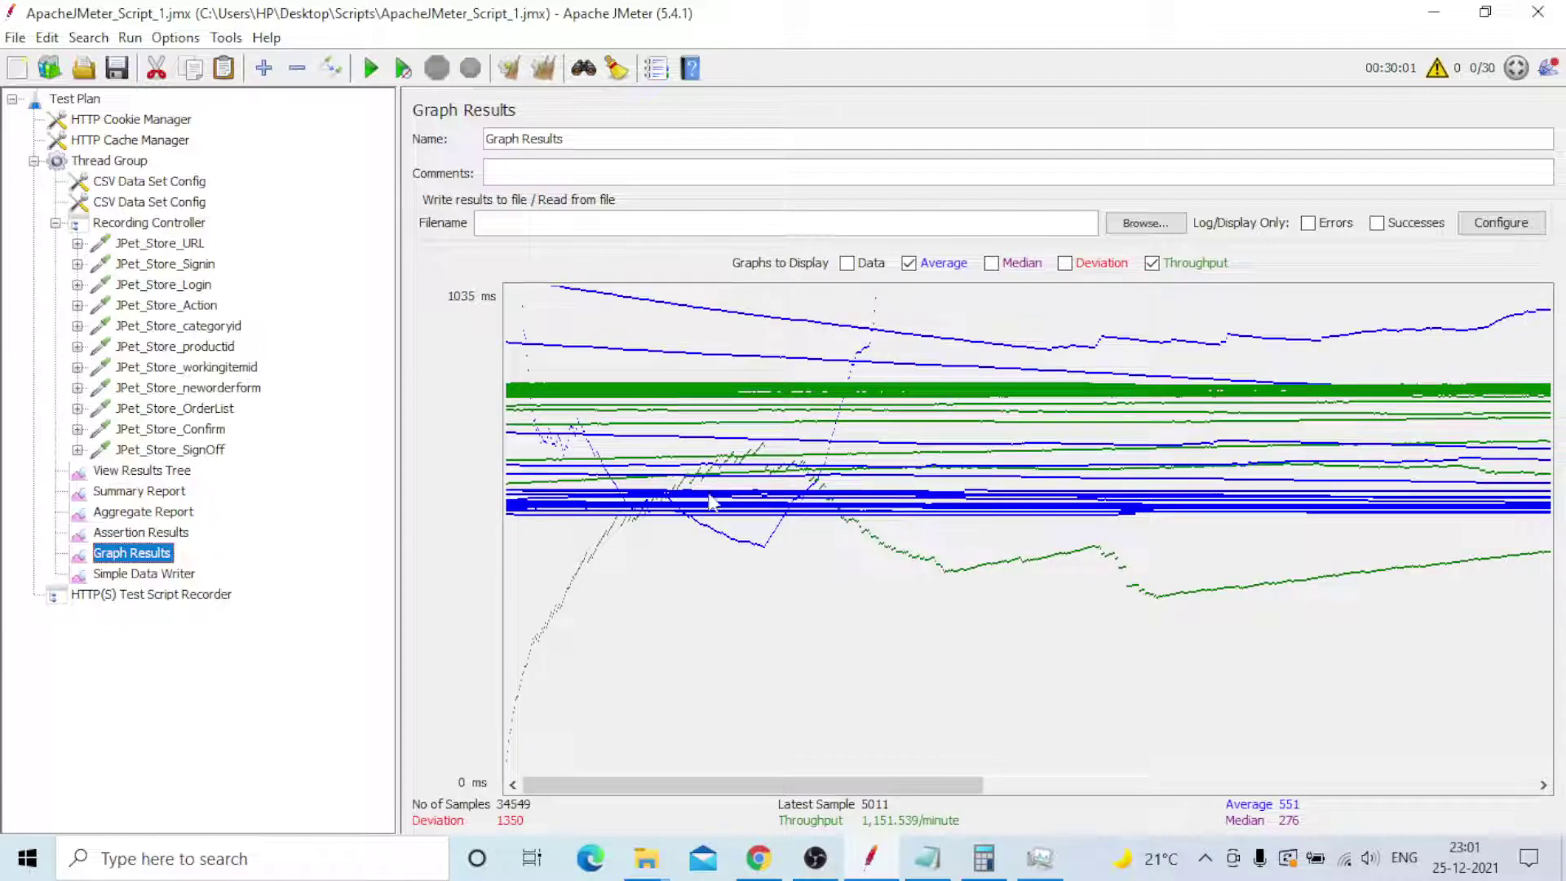
pyautogui.moveTo(820, 783); pyautogui.dragTo(1445, 773)
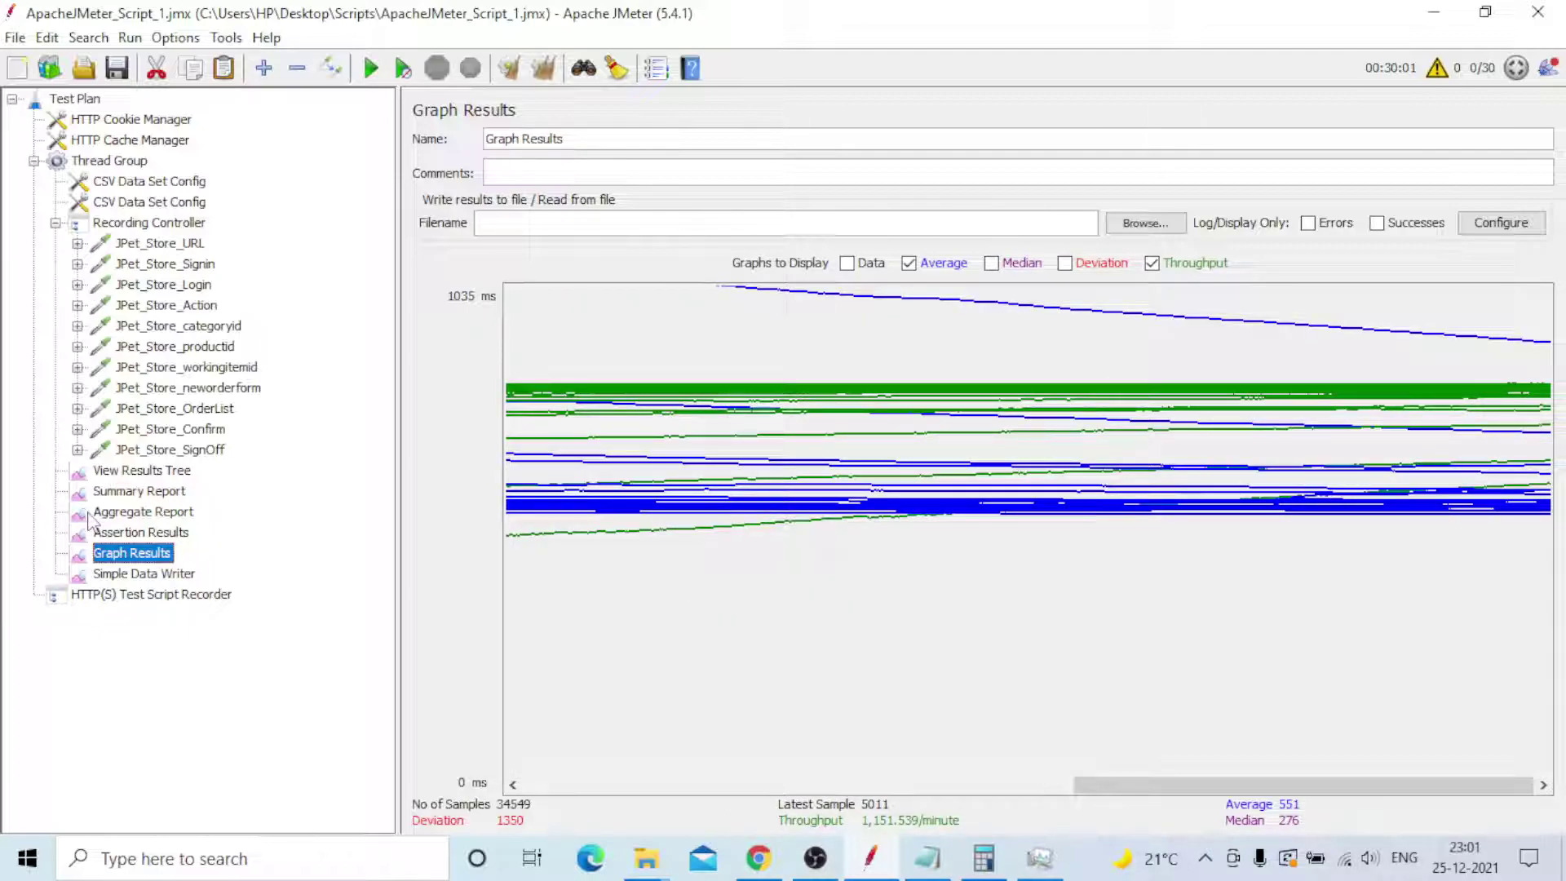
pyautogui.click(124, 574)
pyautogui.click(646, 857)
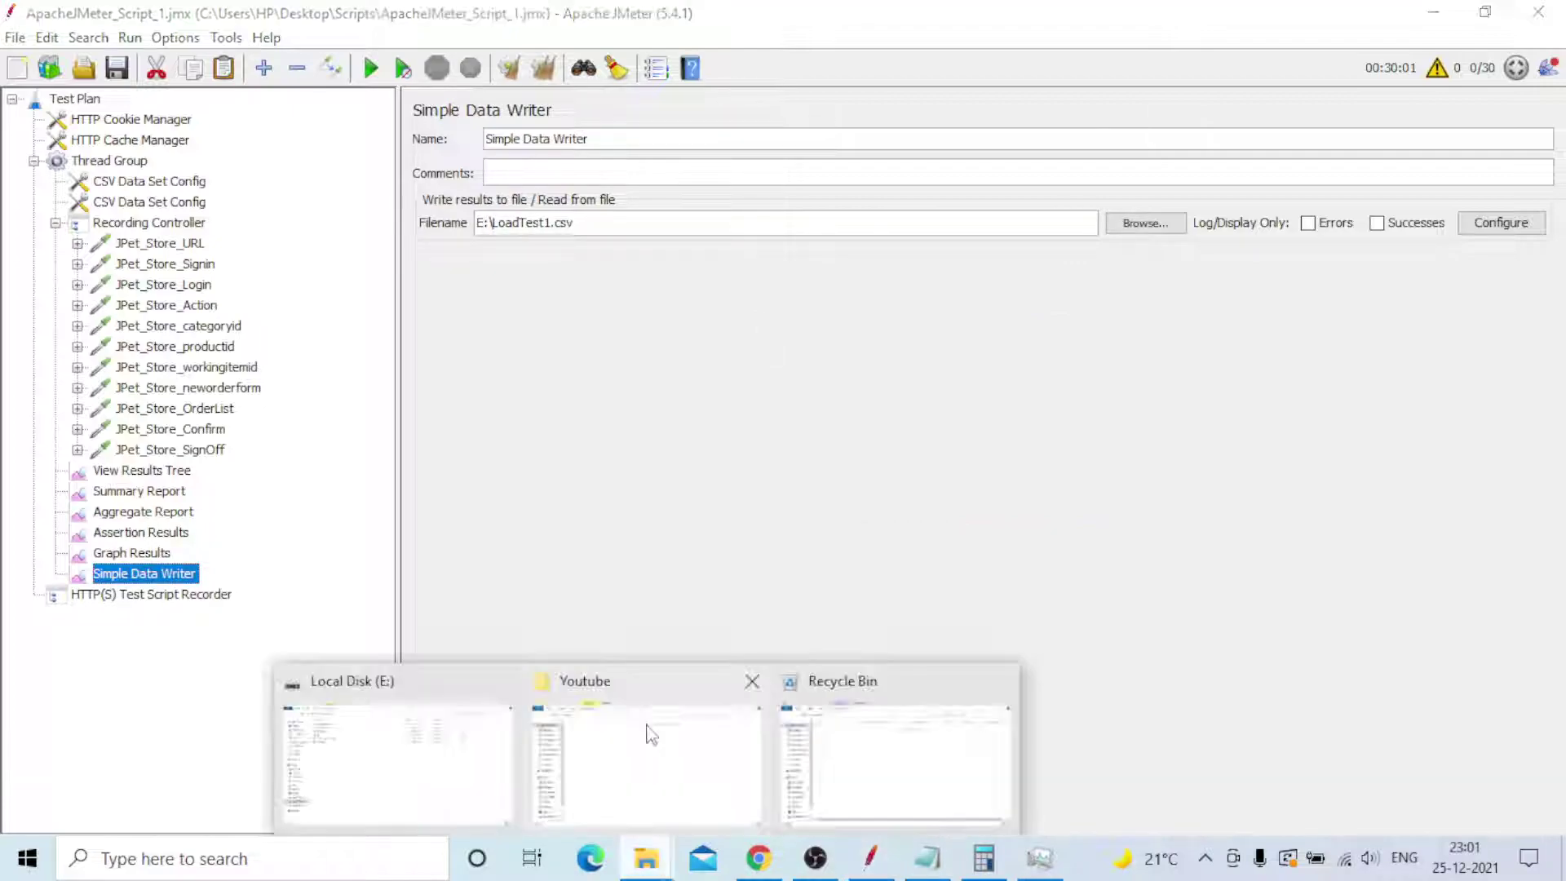
# - Open LoadTest1 from Local Disk (E:) in Excel, returning to JMeter while it loads
pyautogui.click(397, 762)
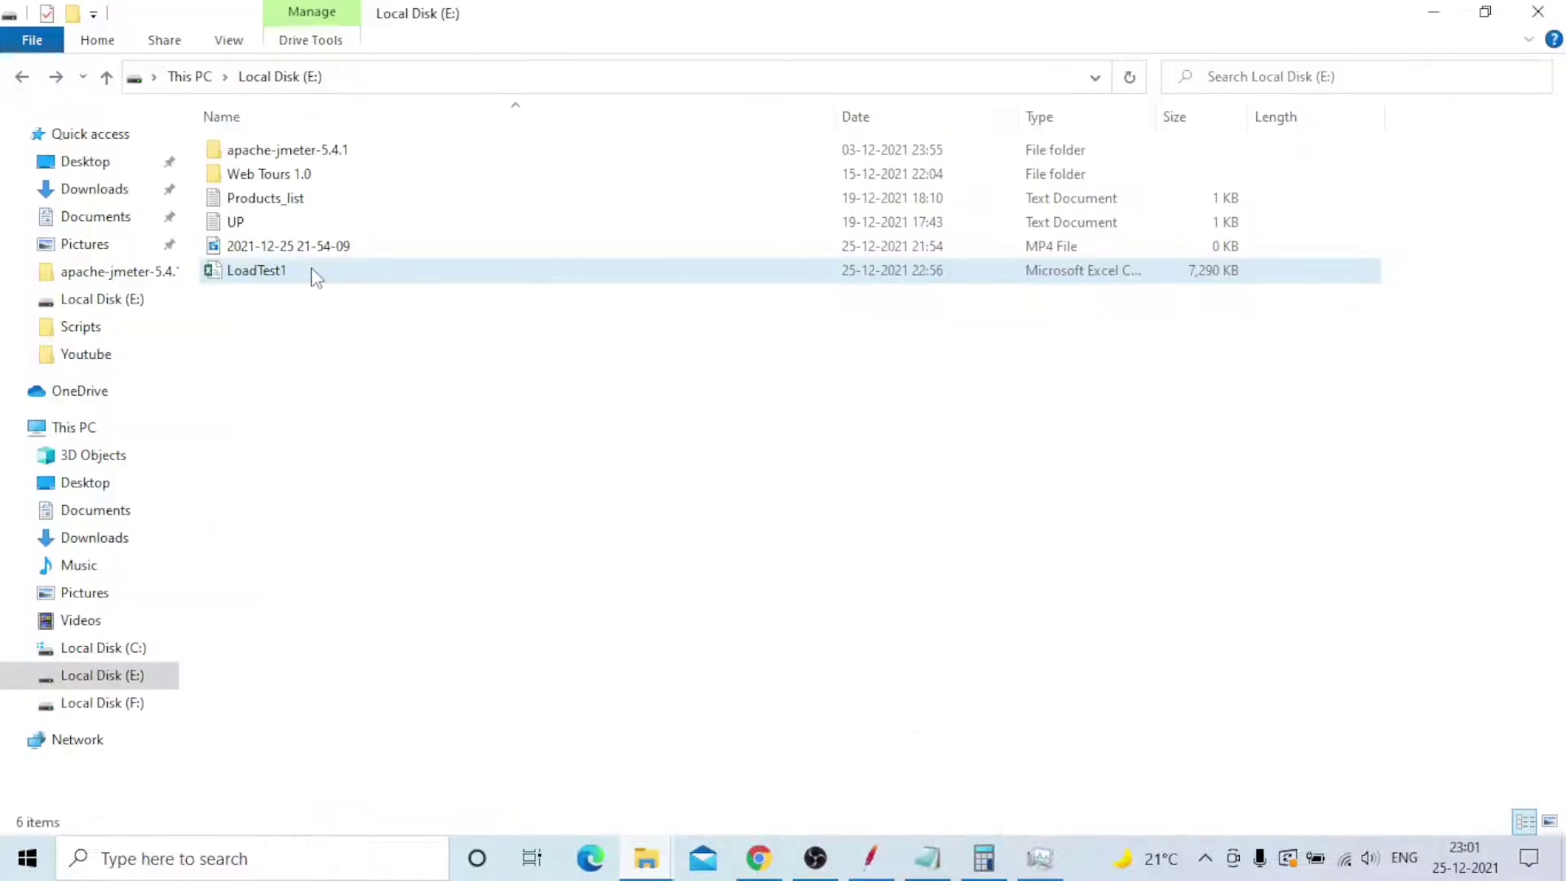
pyautogui.doubleClick(316, 275)
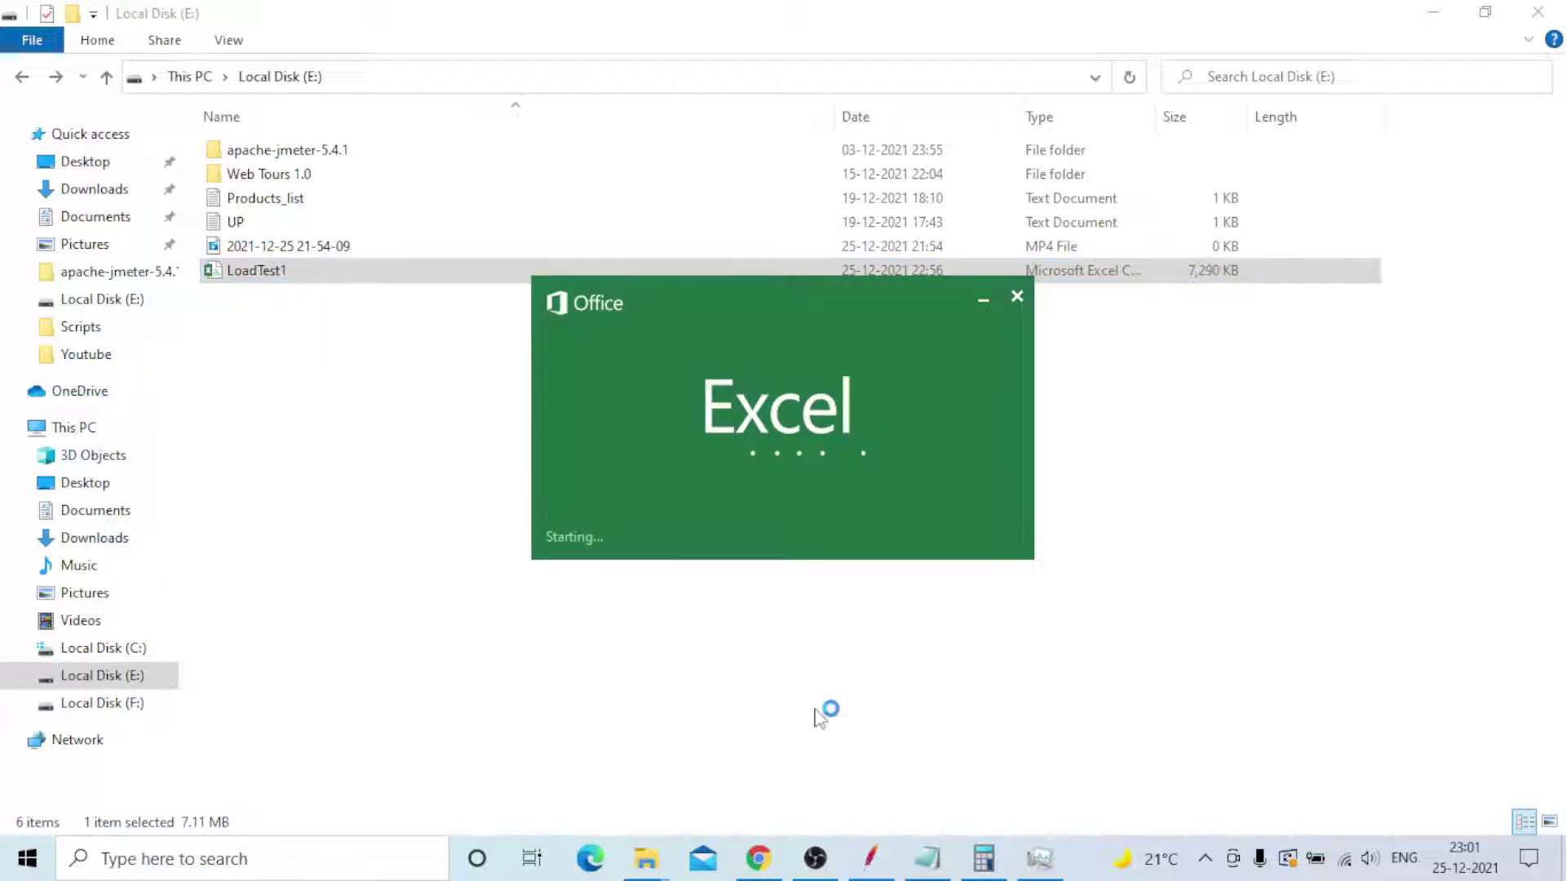
pyautogui.click(866, 860)
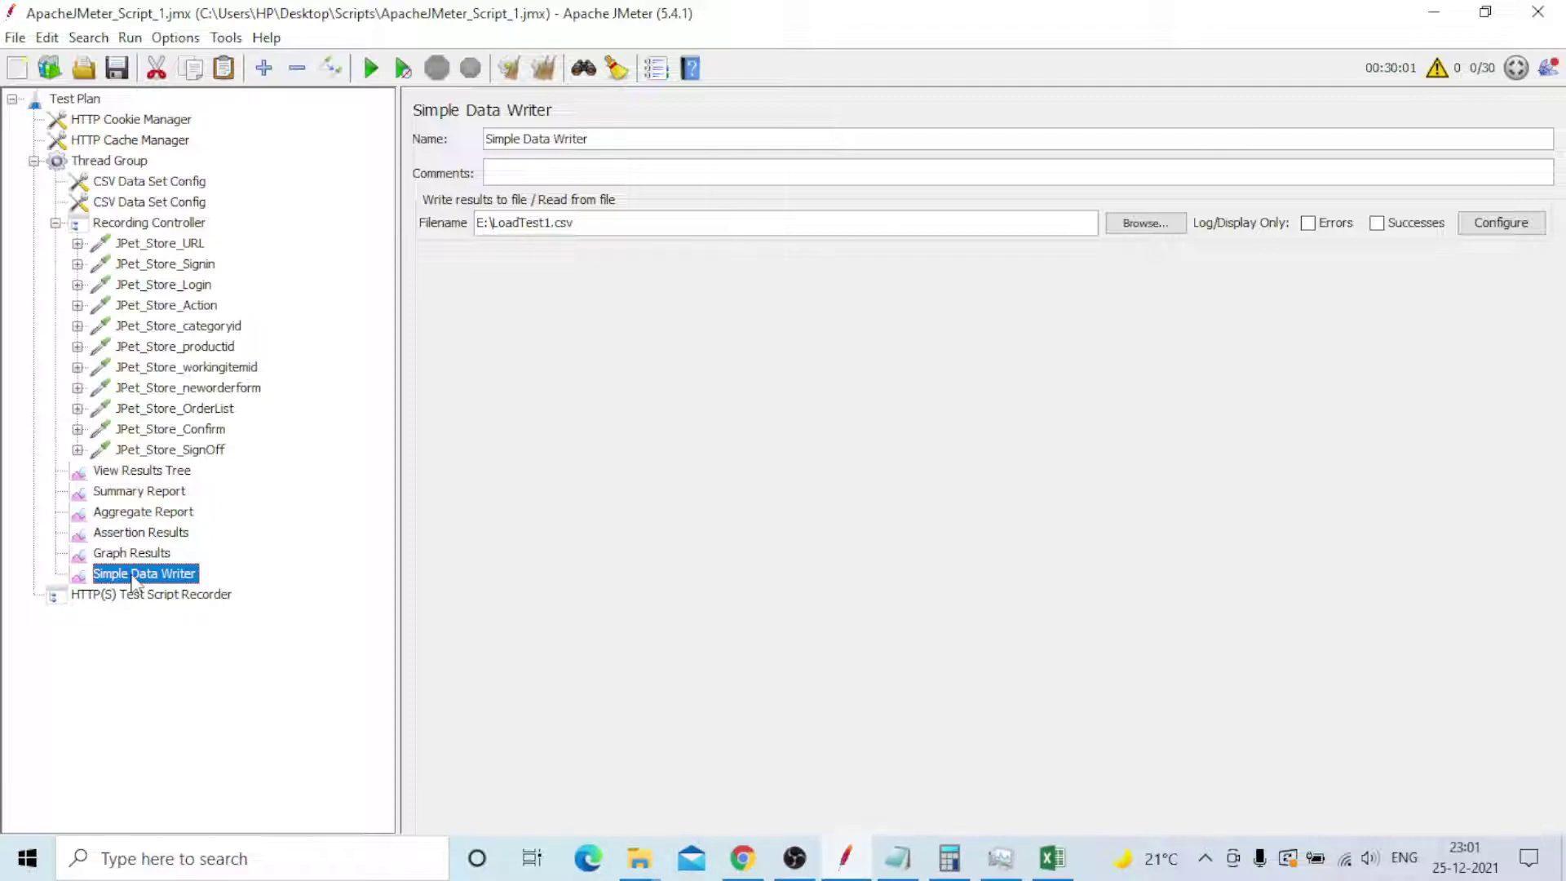
# - Look over the Assertion Results, Aggregate Report and View Results Tree while LoadTest1 opens in Excel
pyautogui.click(124, 534)
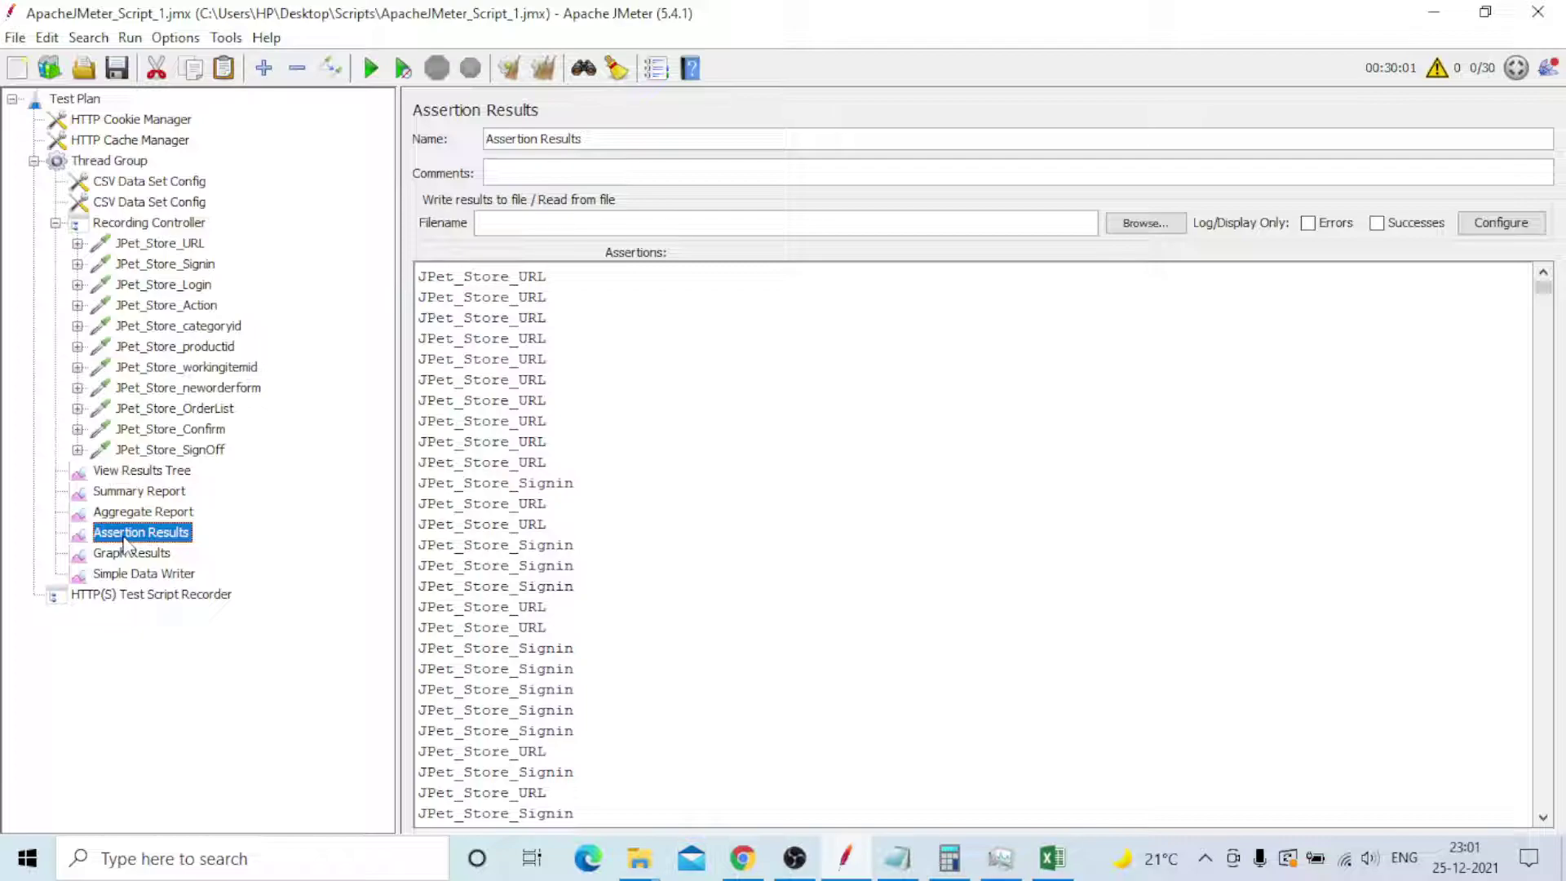
pyautogui.click(147, 511)
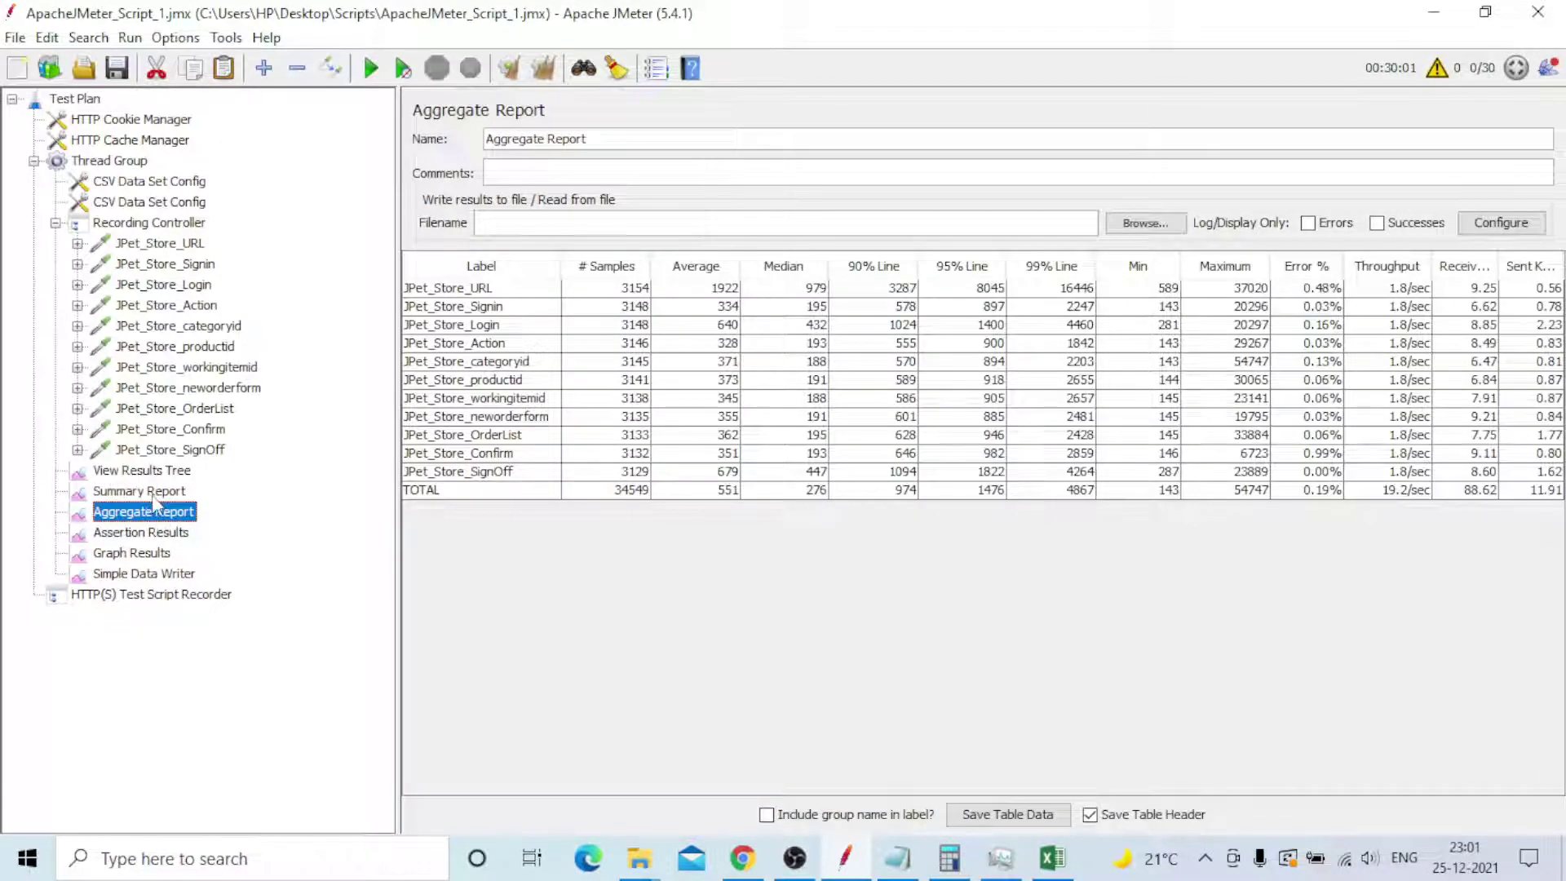
pyautogui.click(152, 478)
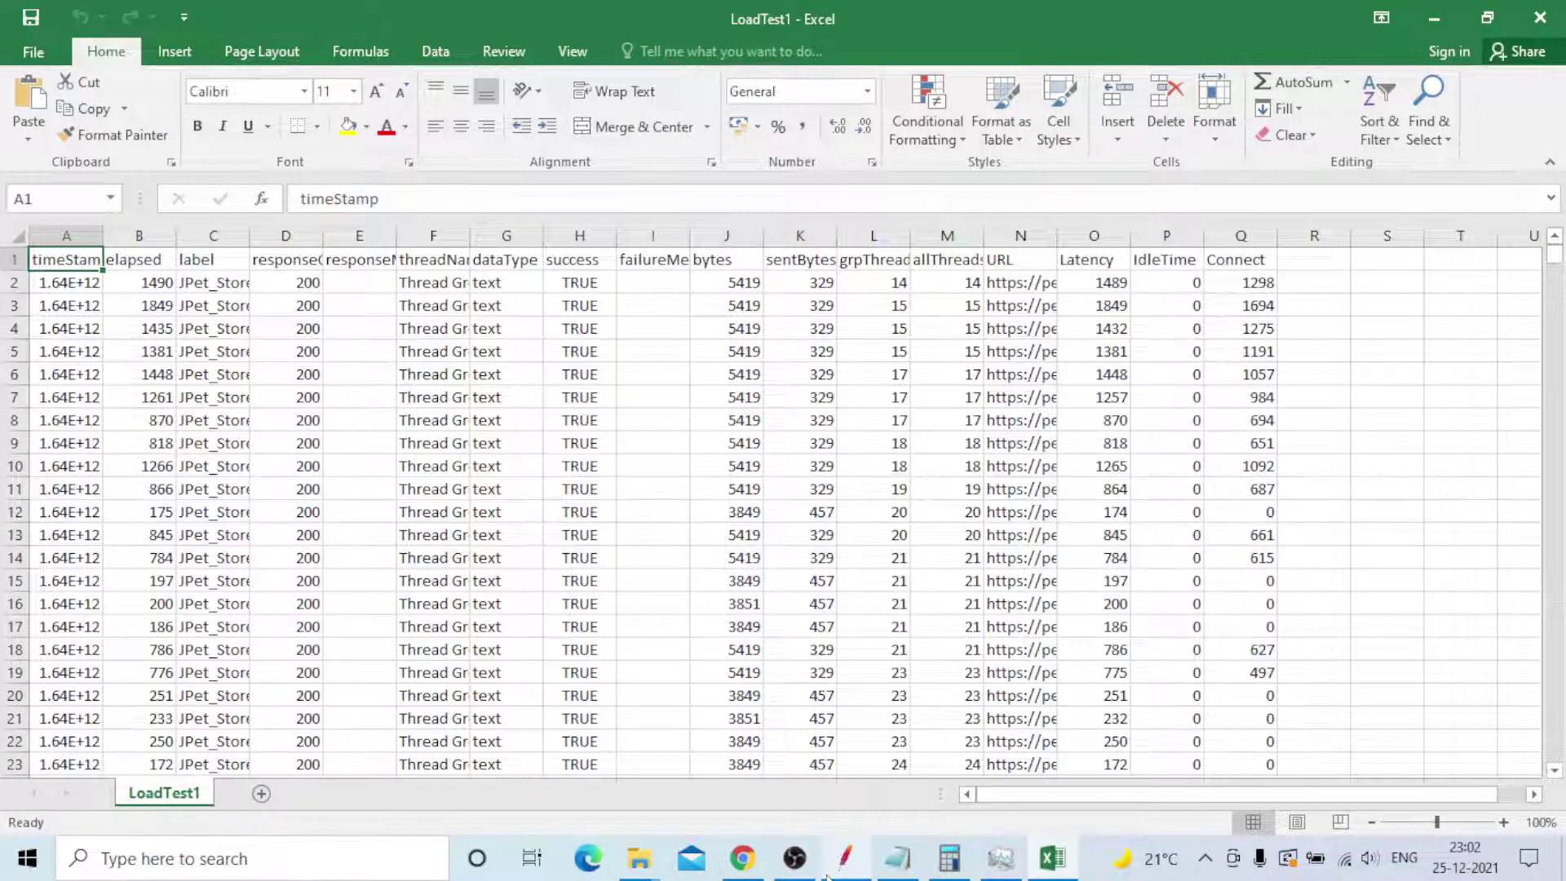
# - In JMeter, confirm Simple Data Writer's filename is E:\LoadTest1.csv
pyautogui.click(842, 869)
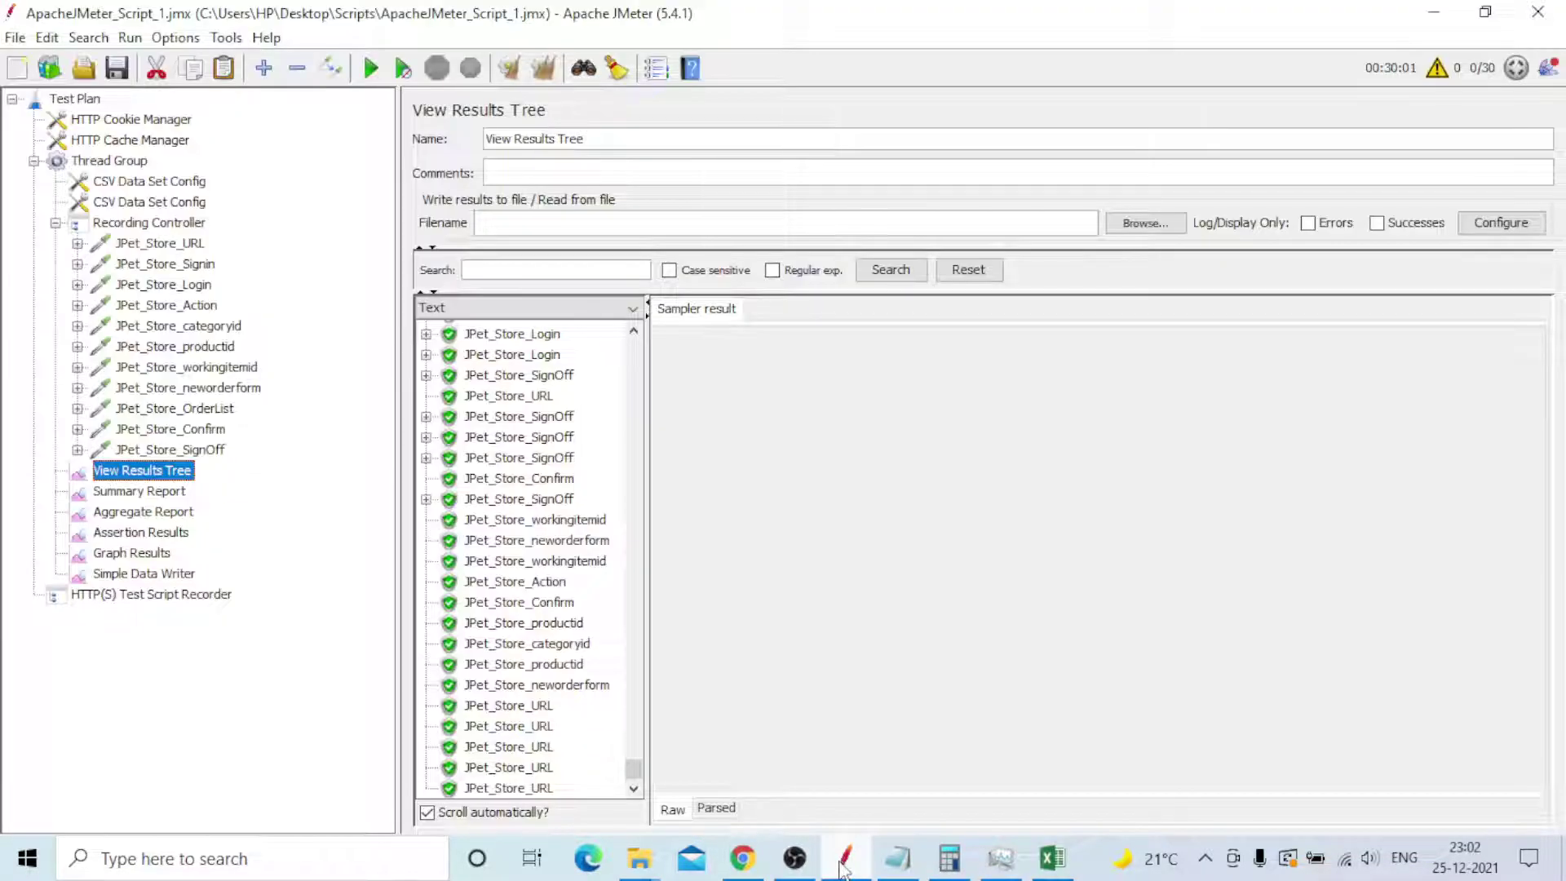
pyautogui.click(144, 574)
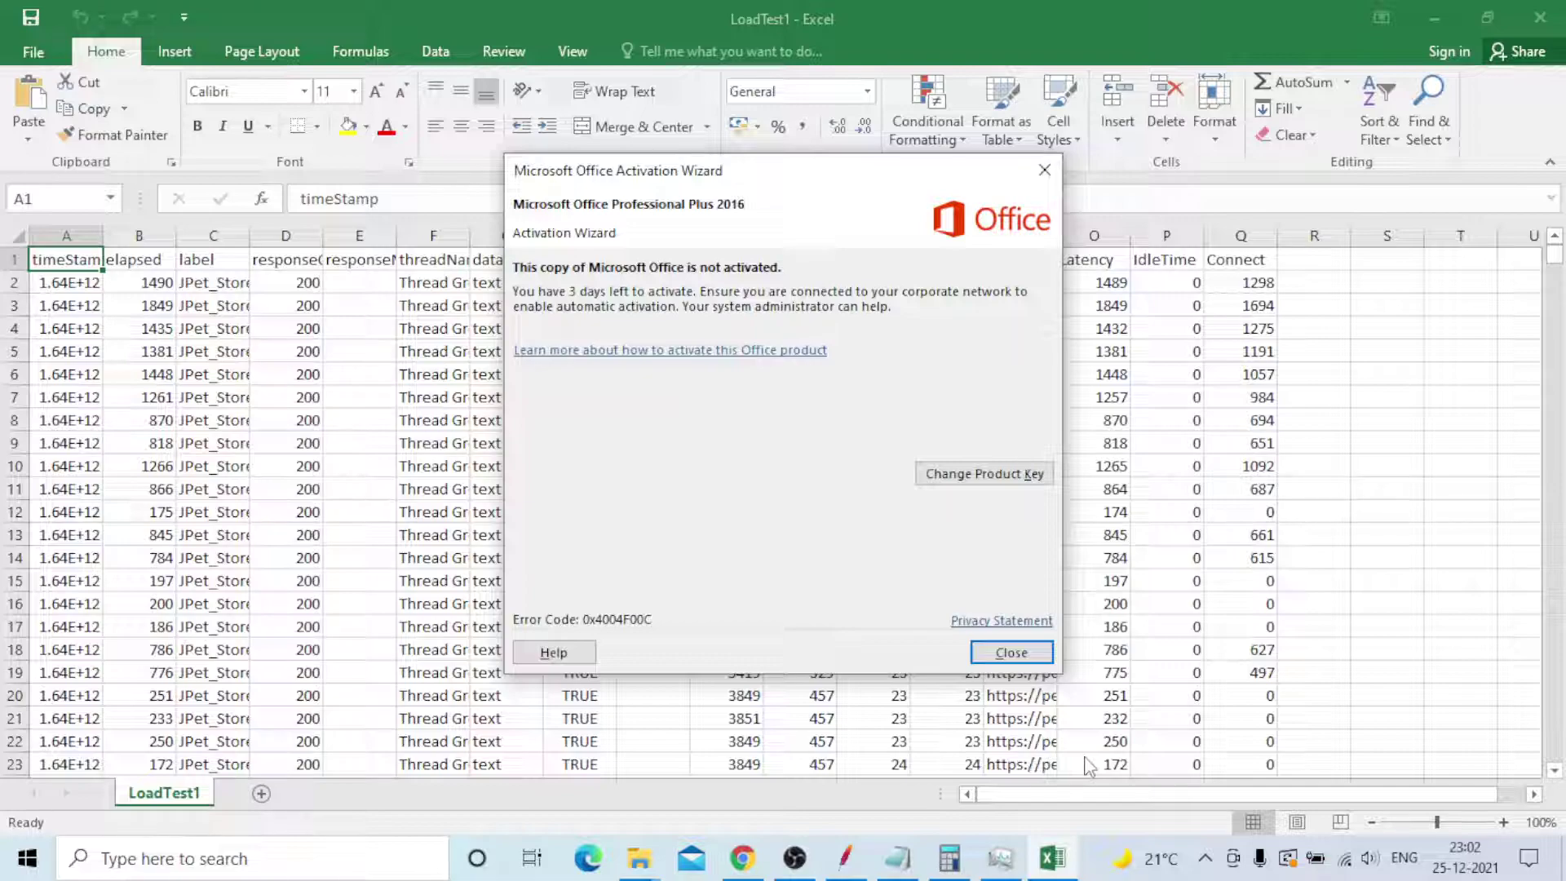
# - Dismiss the Office activation wizard, widen column A and inspect the timestamp and elapsed values
pyautogui.click(1011, 653)
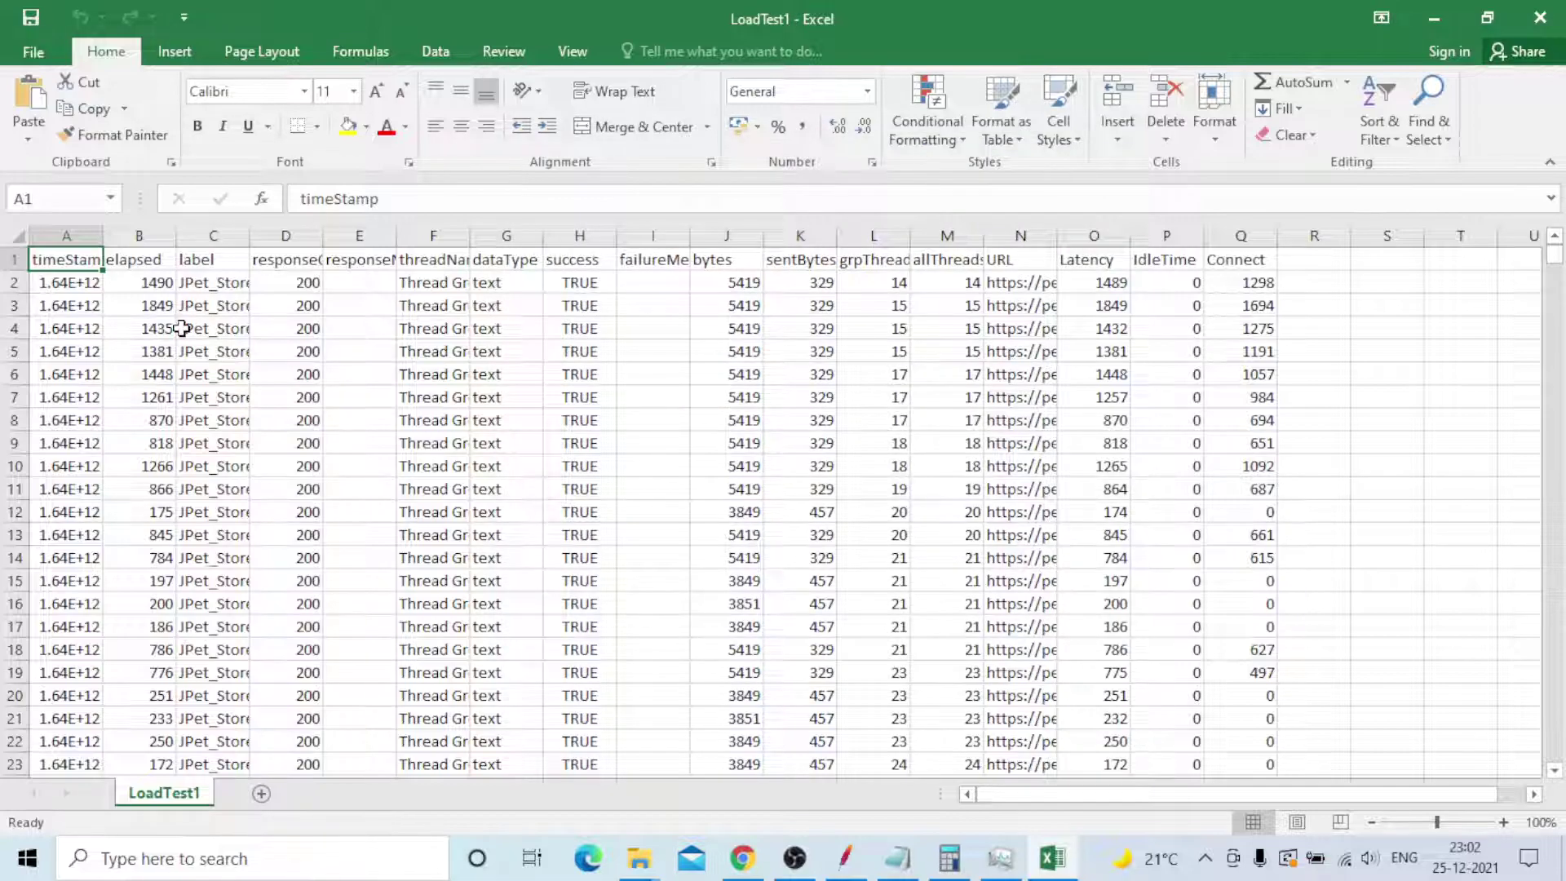
pyautogui.moveTo(103, 235); pyautogui.dragTo(151, 240)
pyautogui.click(91, 373)
pyautogui.click(96, 415)
pyautogui.click(84, 284)
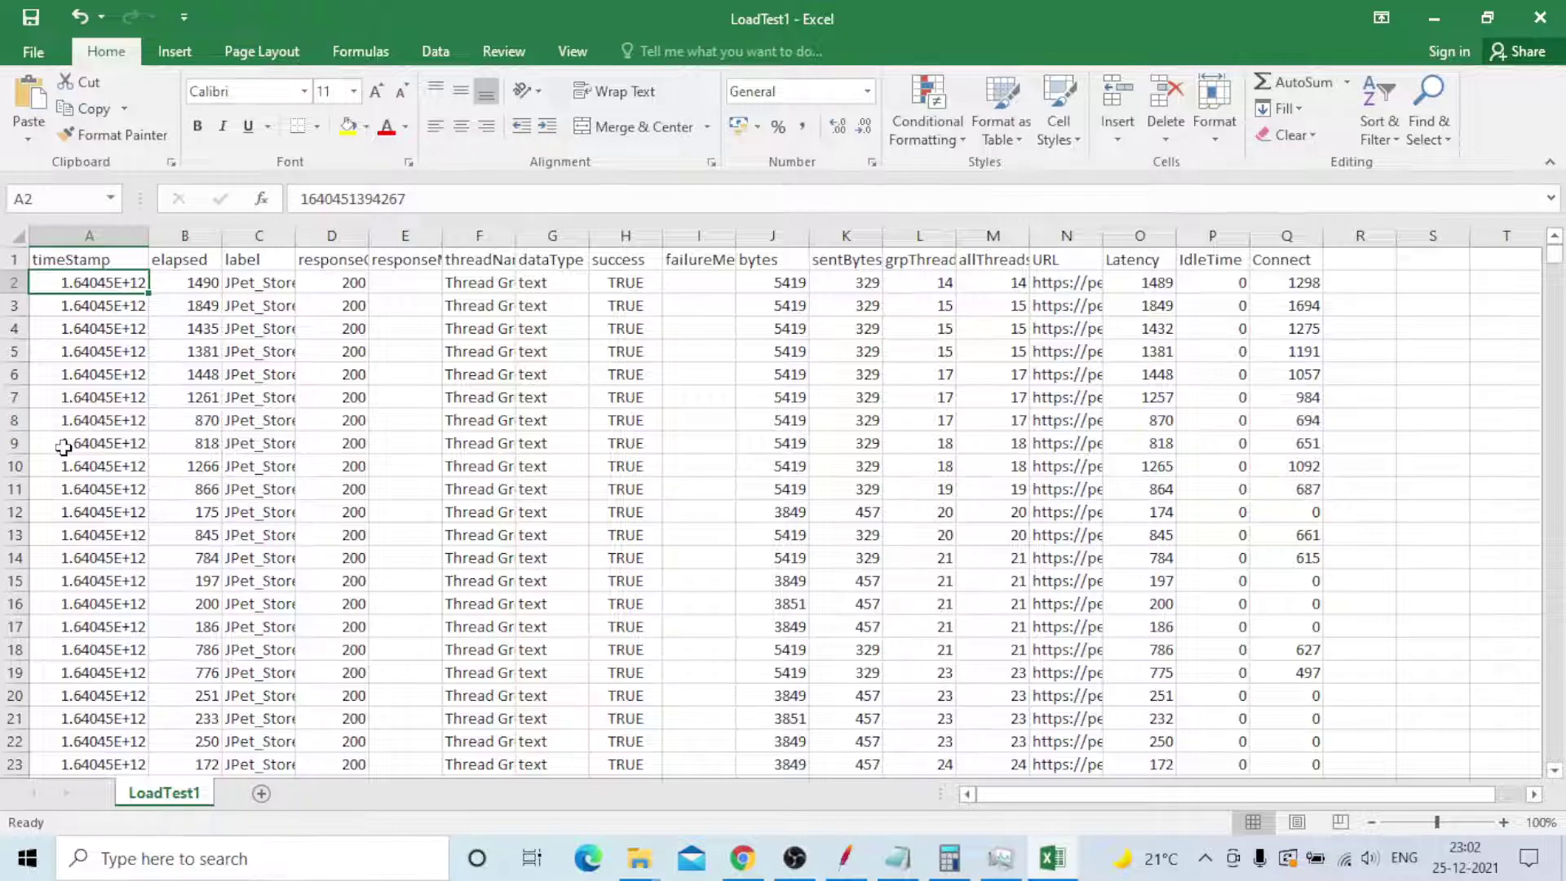
pyautogui.click(189, 283)
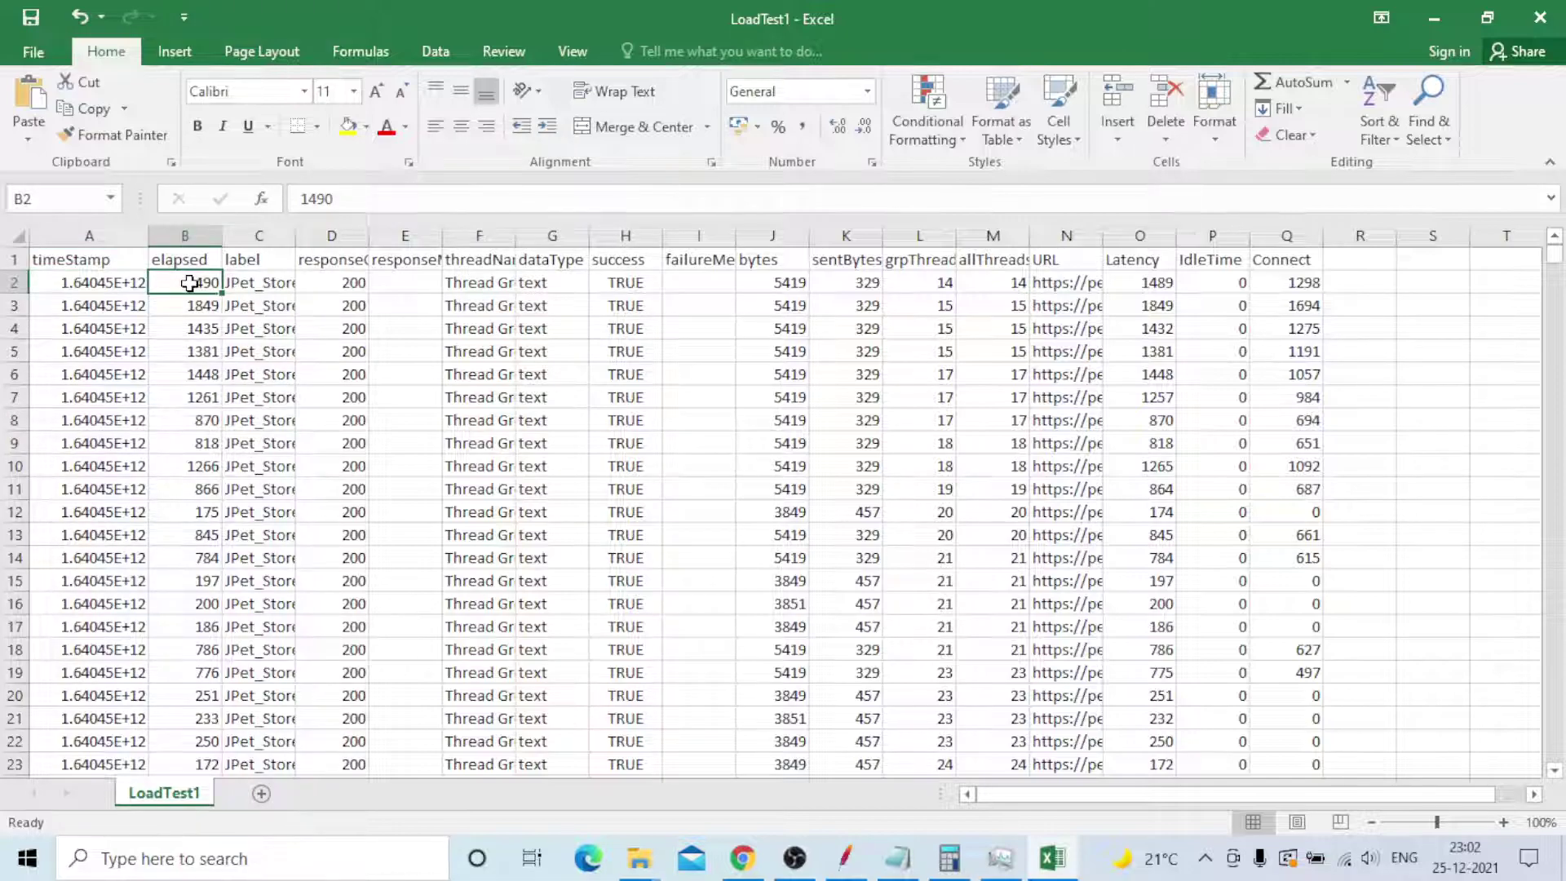
# - Autofit the label column and add filters to every column heading with Ctrl+Shift+L
pyautogui.doubleClick(296, 242)
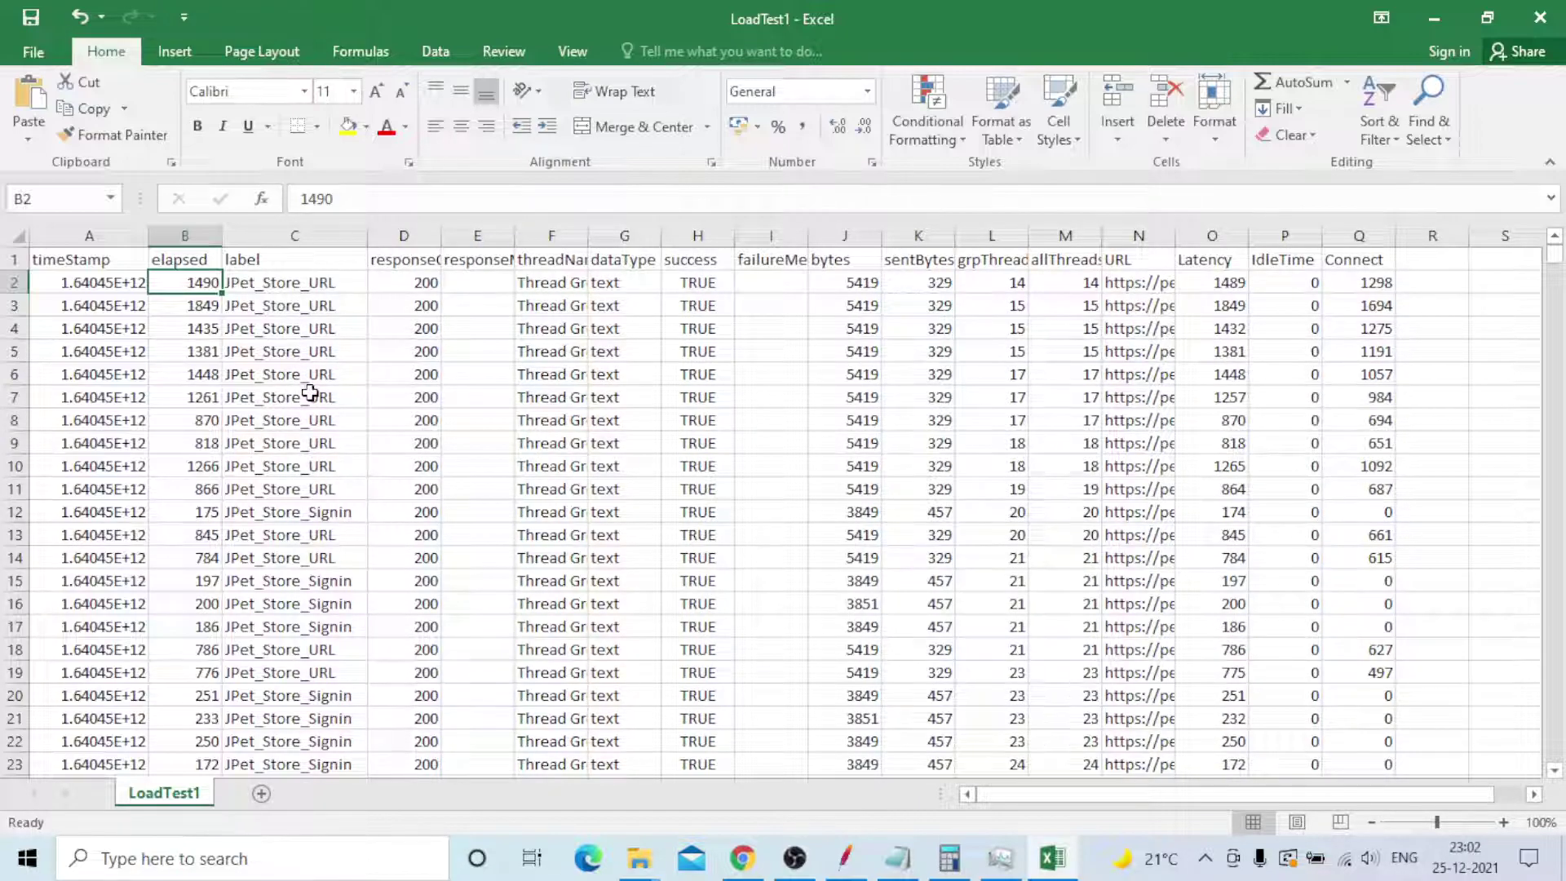
pyautogui.scroll(-1, 306, 492)
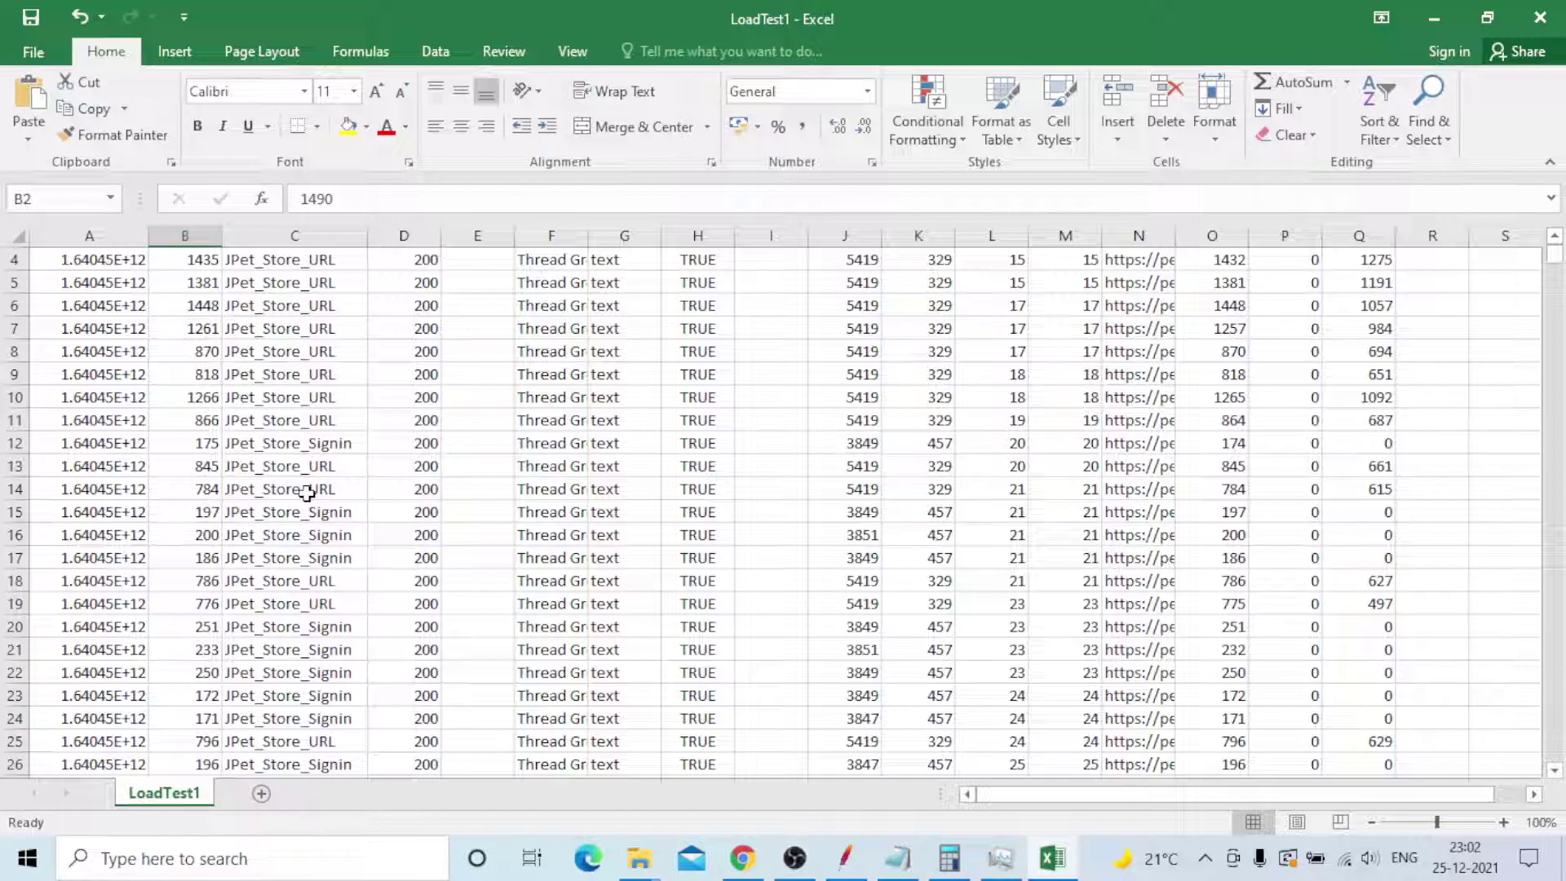
pyautogui.scroll(1, 315, 295)
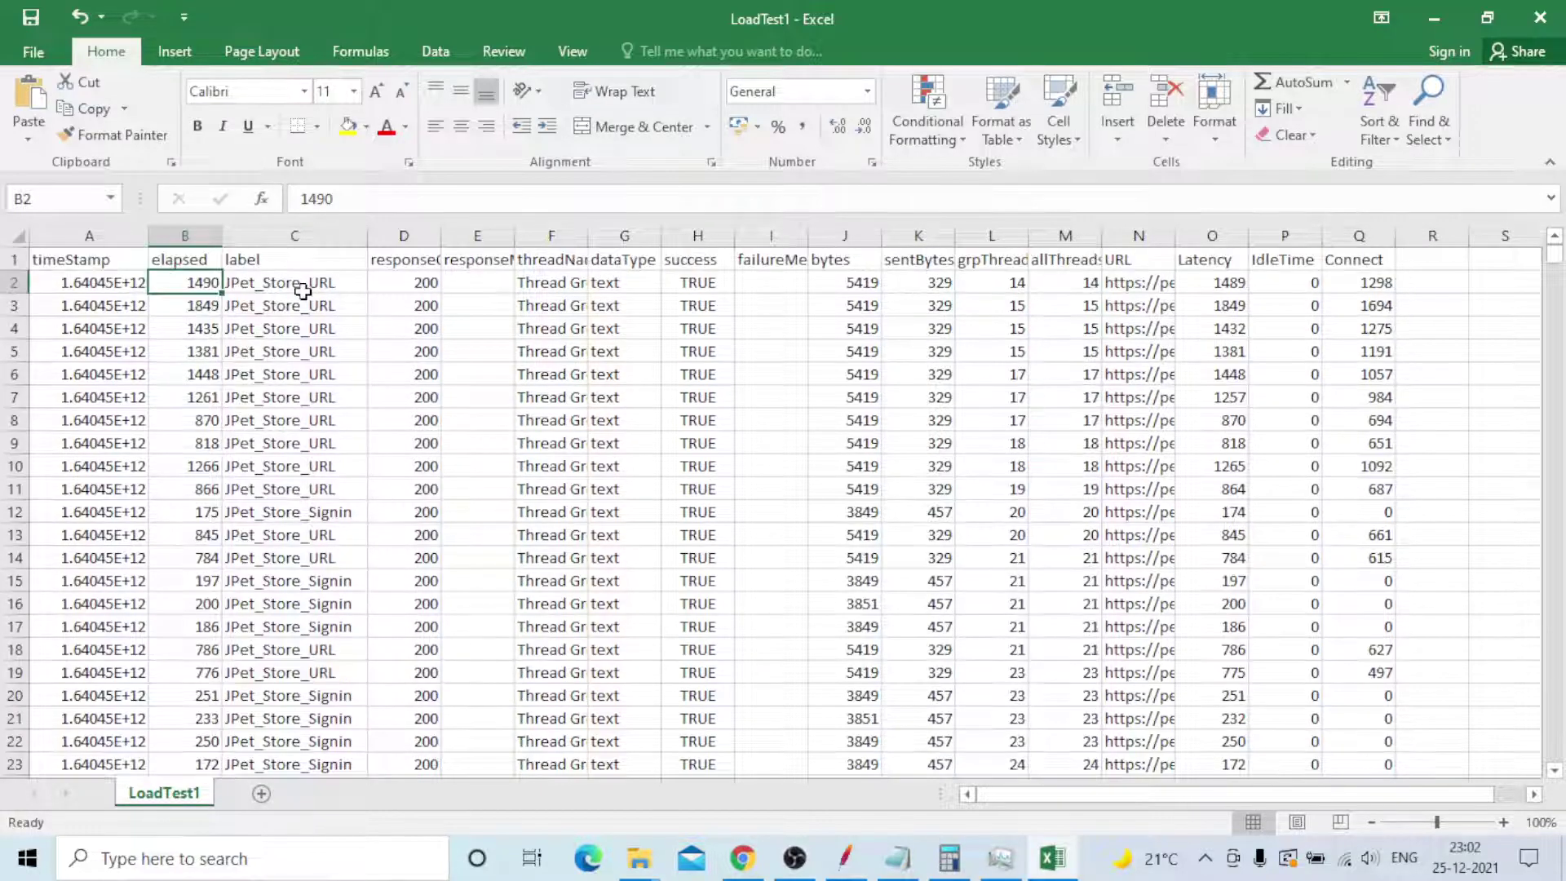
pyautogui.click(104, 285)
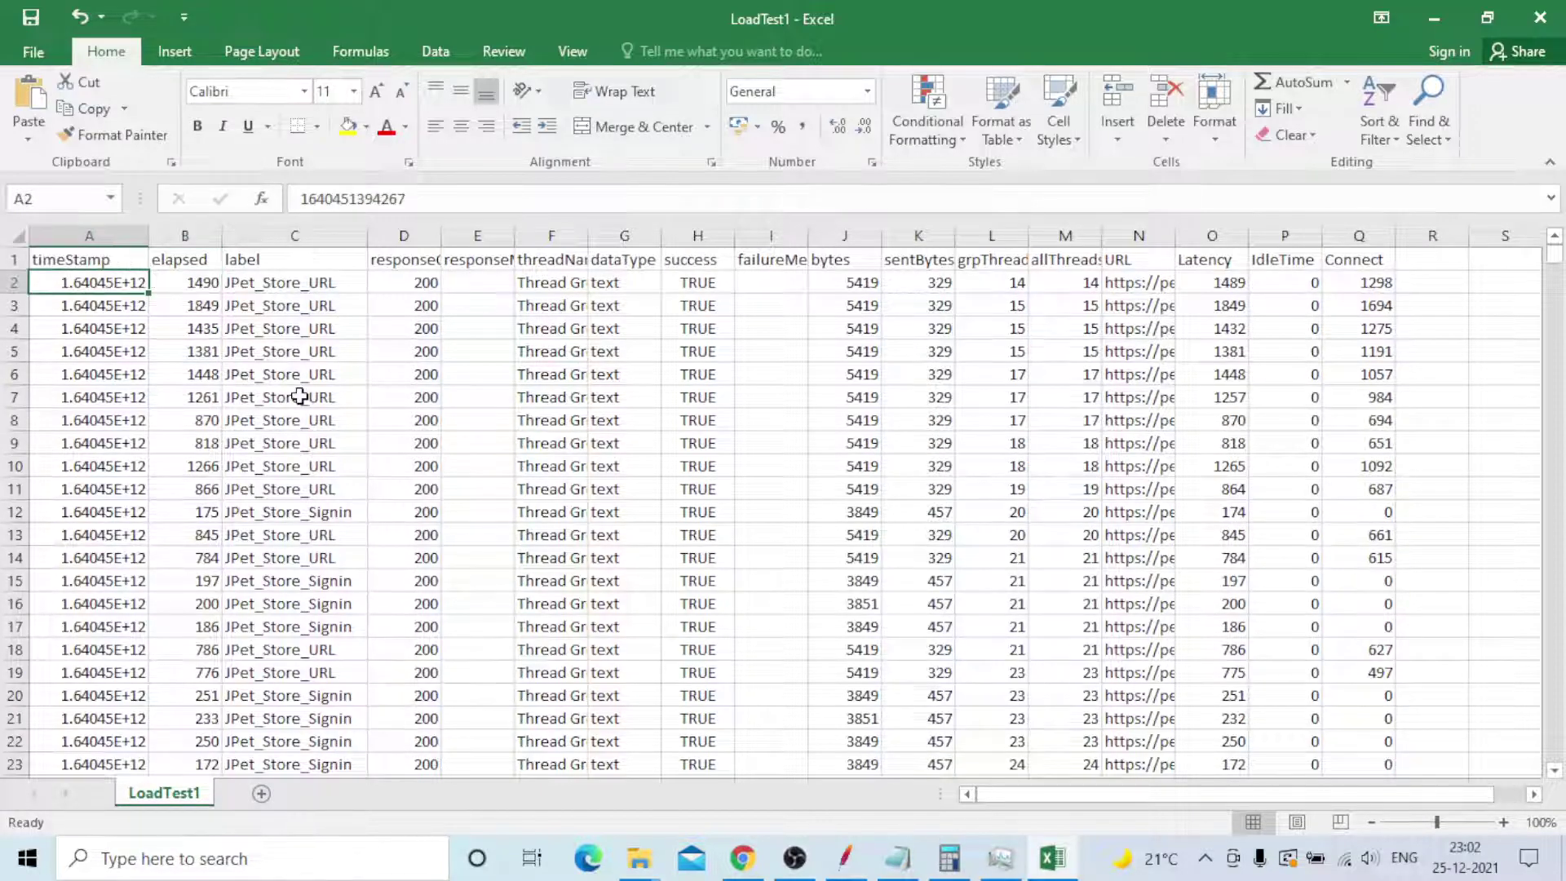
pyautogui.click(72, 265)
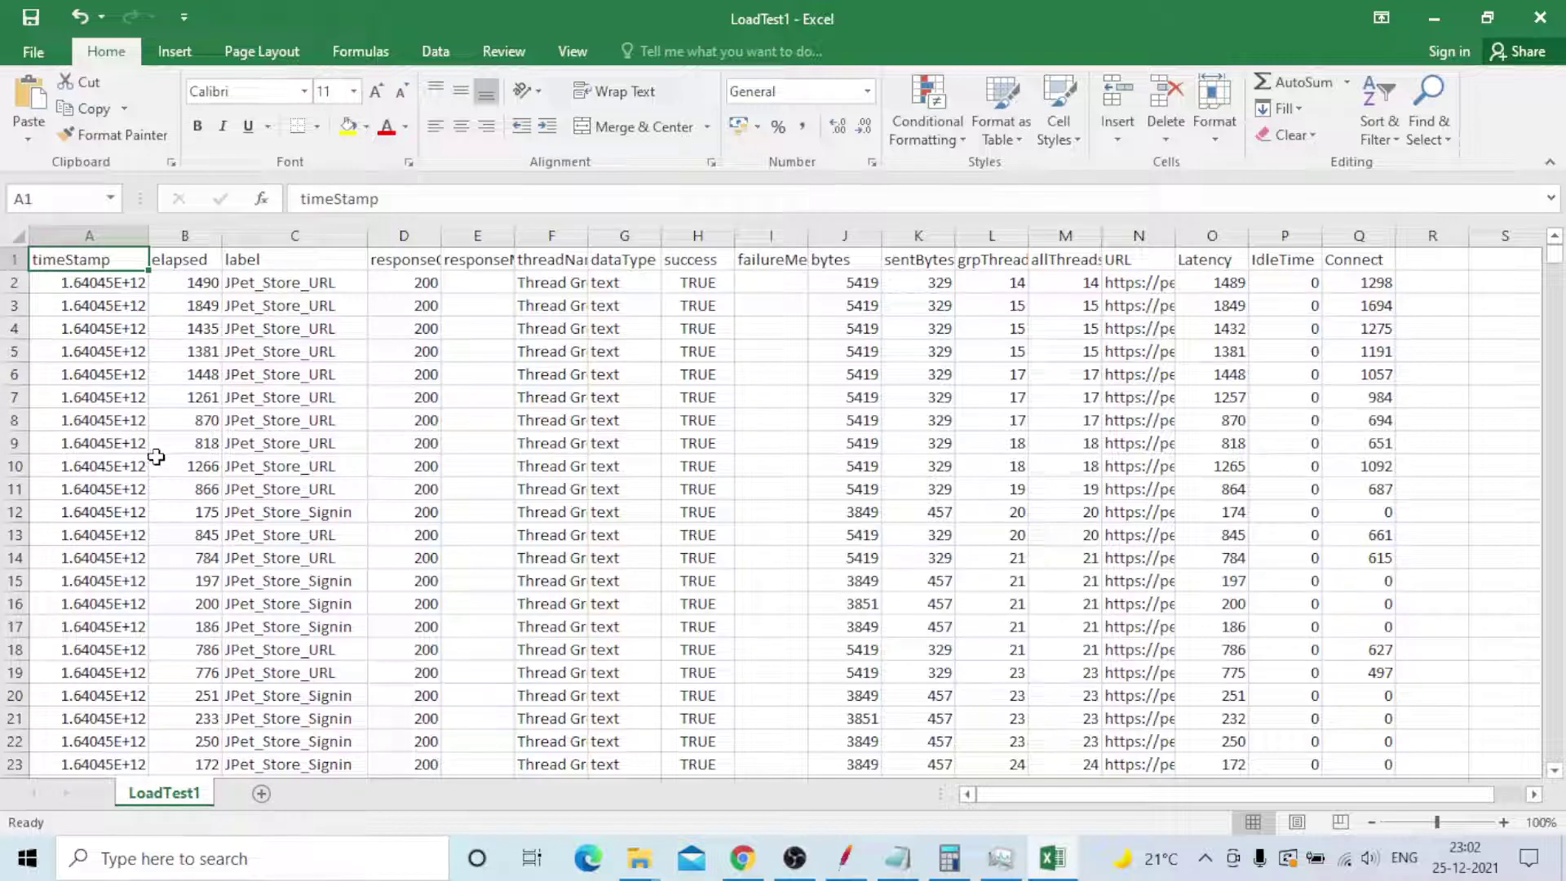
pyautogui.hotkey('ctrl', 'shift', 'l')
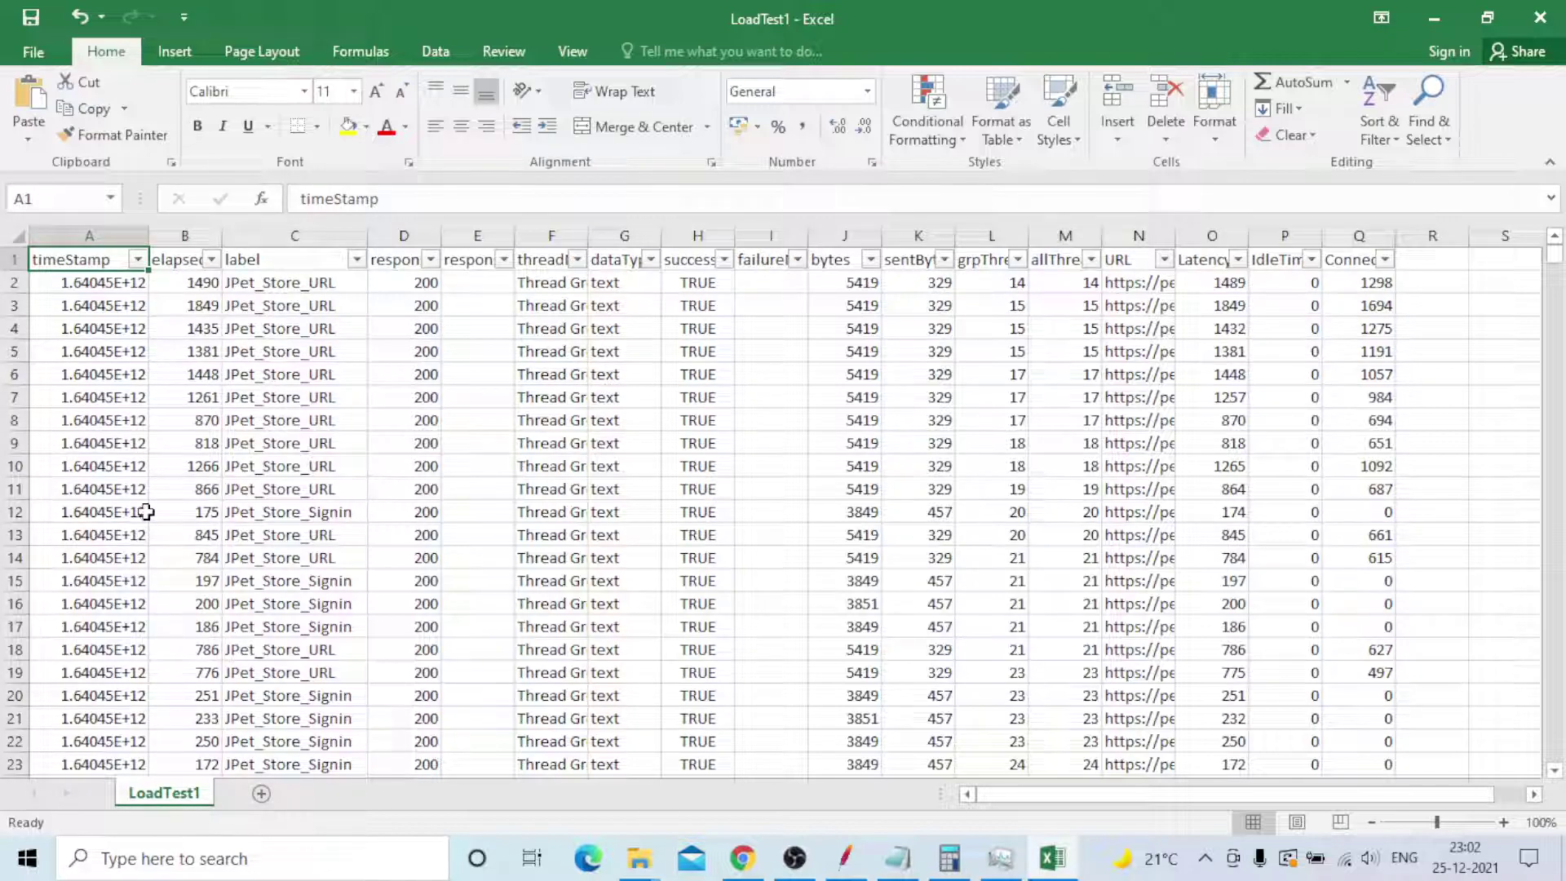
# - Note 'ctrl+Shift + L' on a new line under 'test data' in Notepad
pyautogui.click(897, 858)
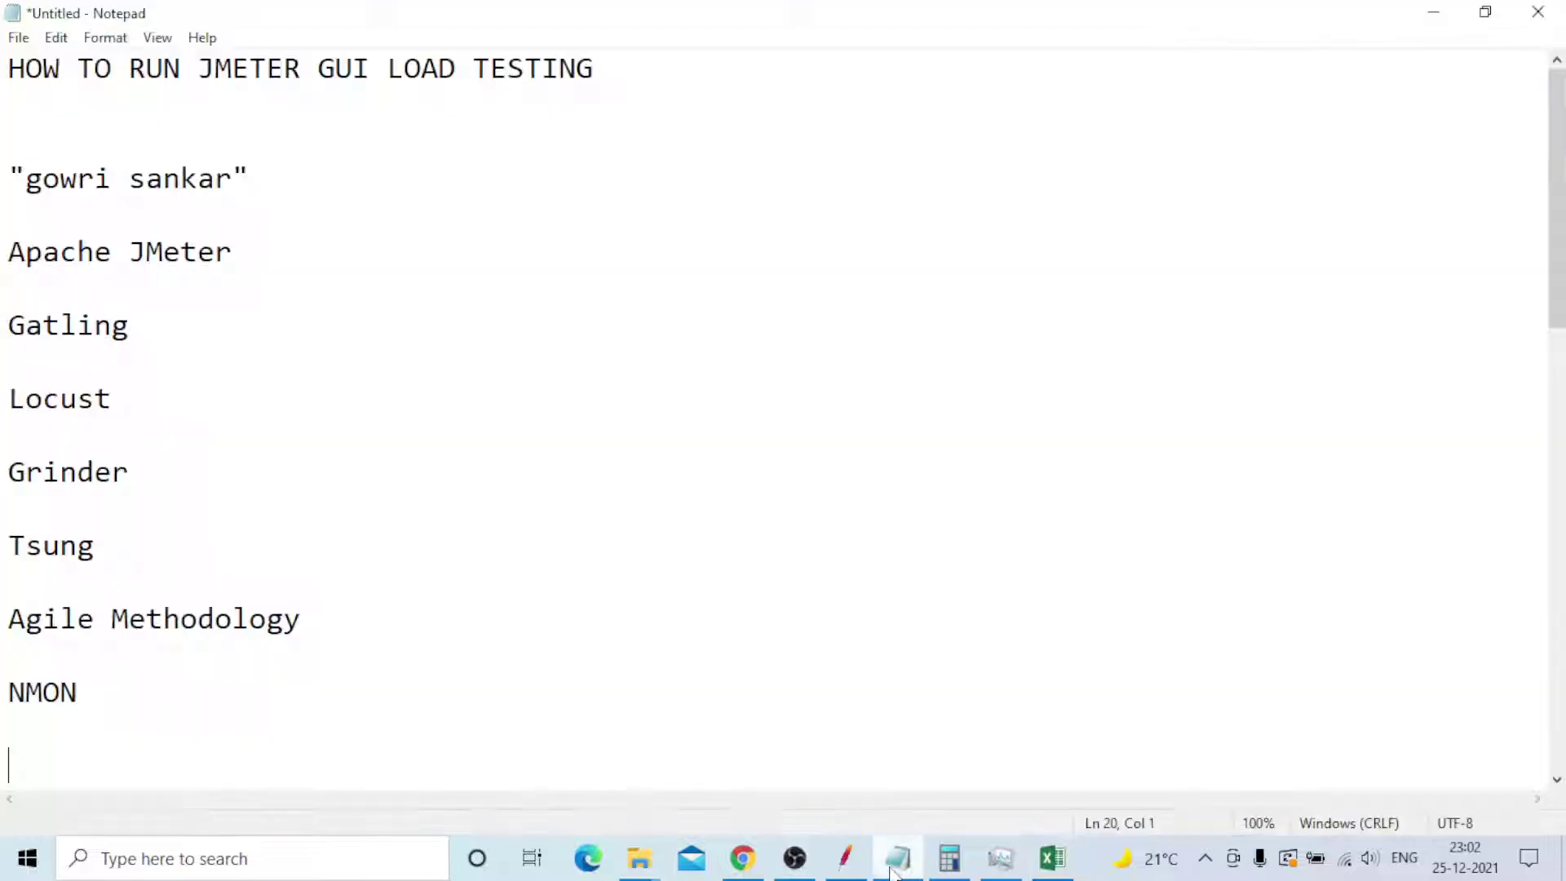
pyautogui.scroll(-3, 419, 579)
pyautogui.scroll(-3, 420, 568)
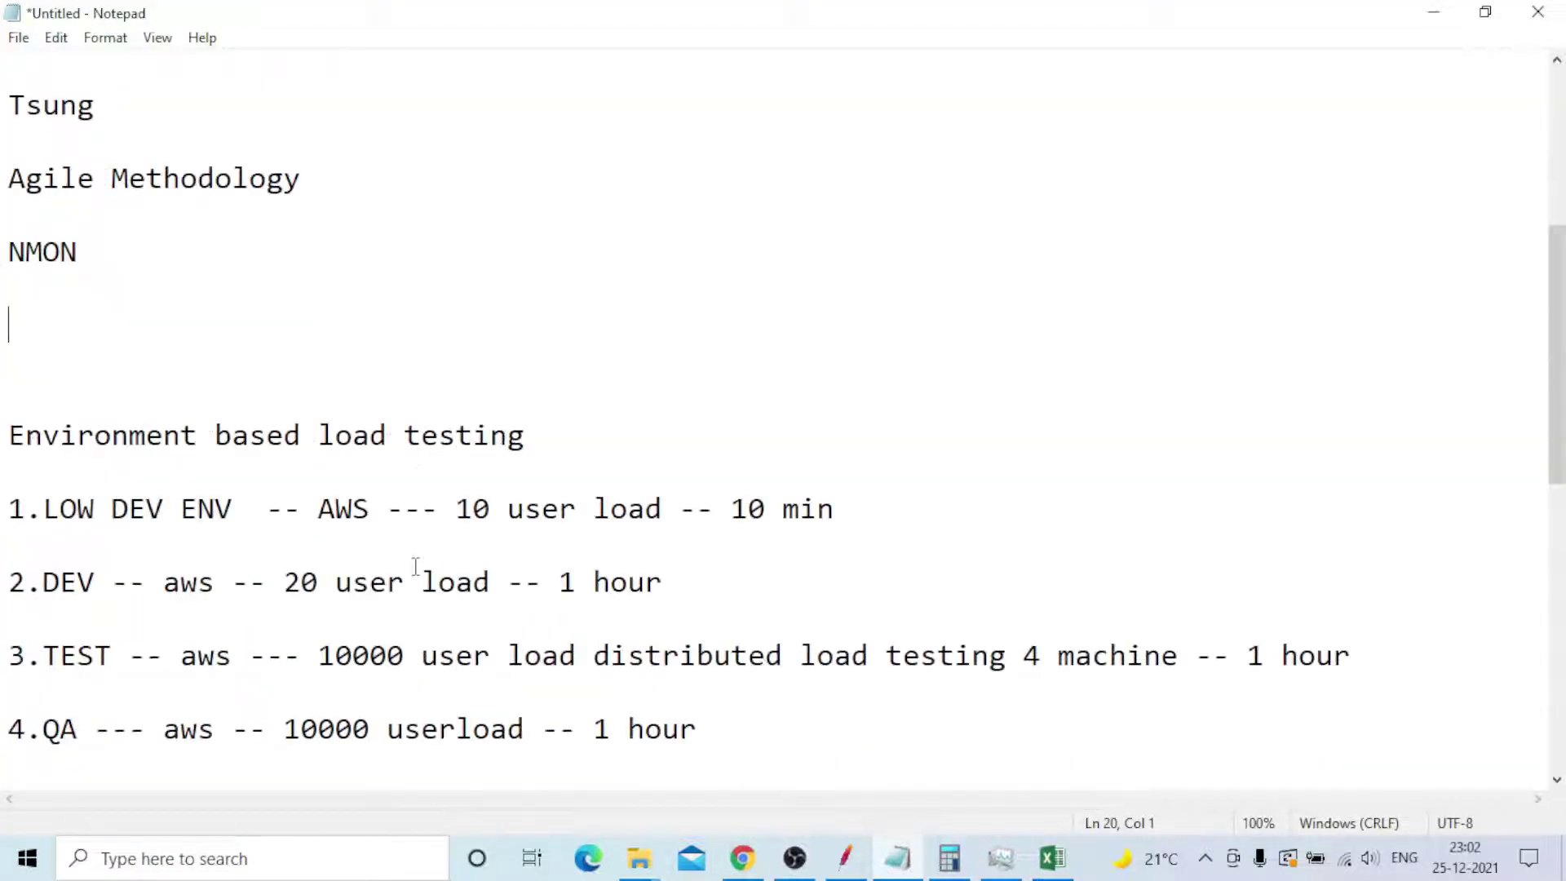
pyautogui.click(242, 525)
pyautogui.press('Return')
pyautogui.press('Return')
pyautogui.press('Return')
pyautogui.write('ctrl+Shift')
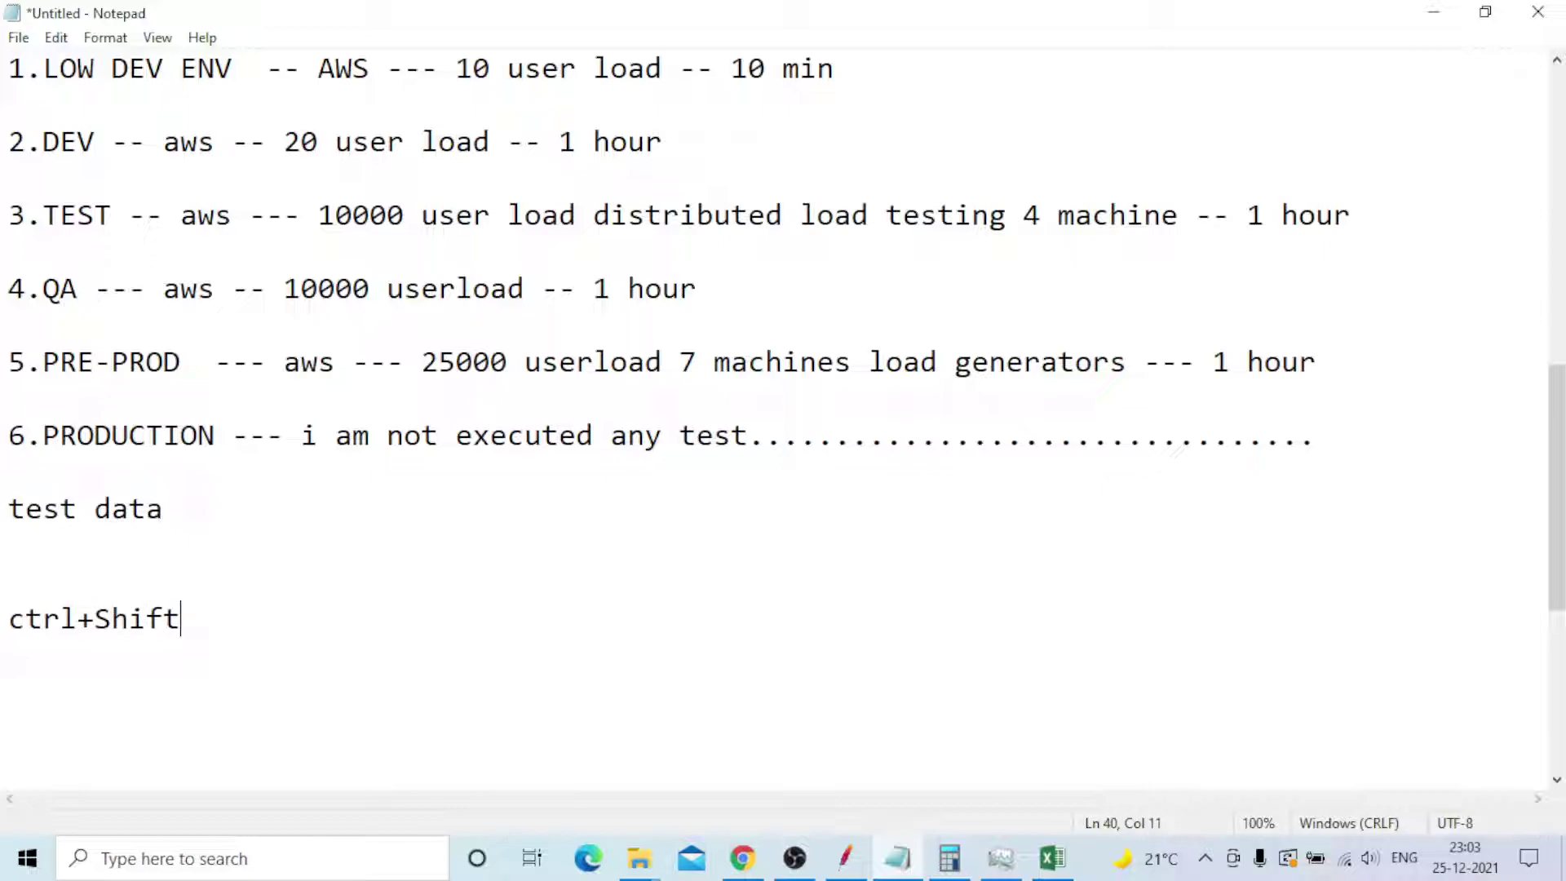
pyautogui.write(' + L')
pyautogui.moveTo(261, 622); pyautogui.dragTo(7, 620)
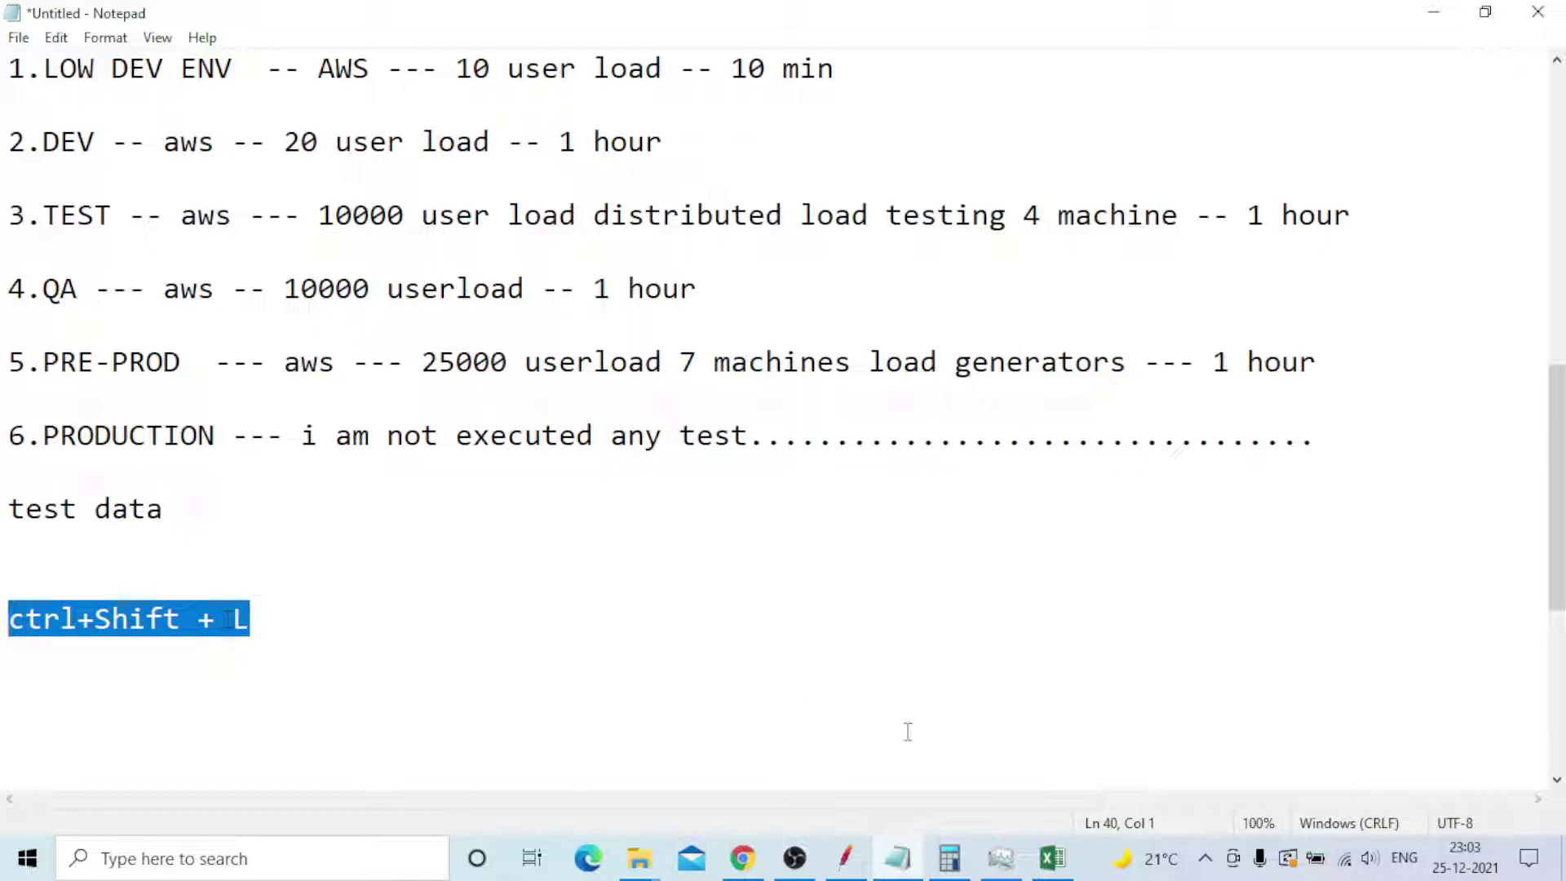
pyautogui.click(1052, 848)
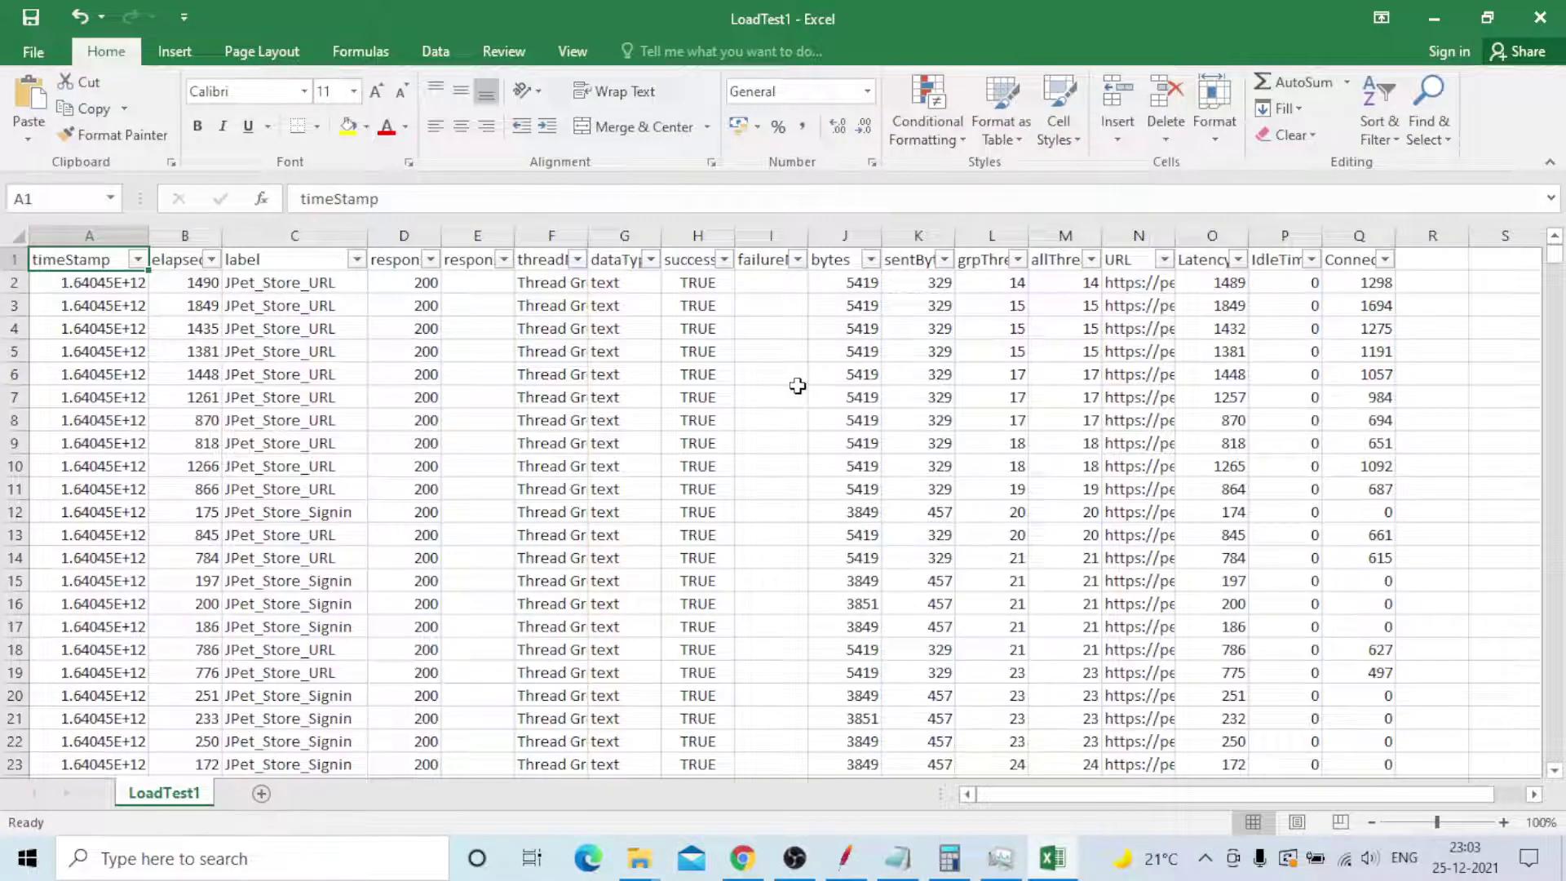
# - Select the timeStamp, elapsed, label, responseCode and responseMessage header cells in turn
pyautogui.click(184, 374)
pyautogui.click(64, 261)
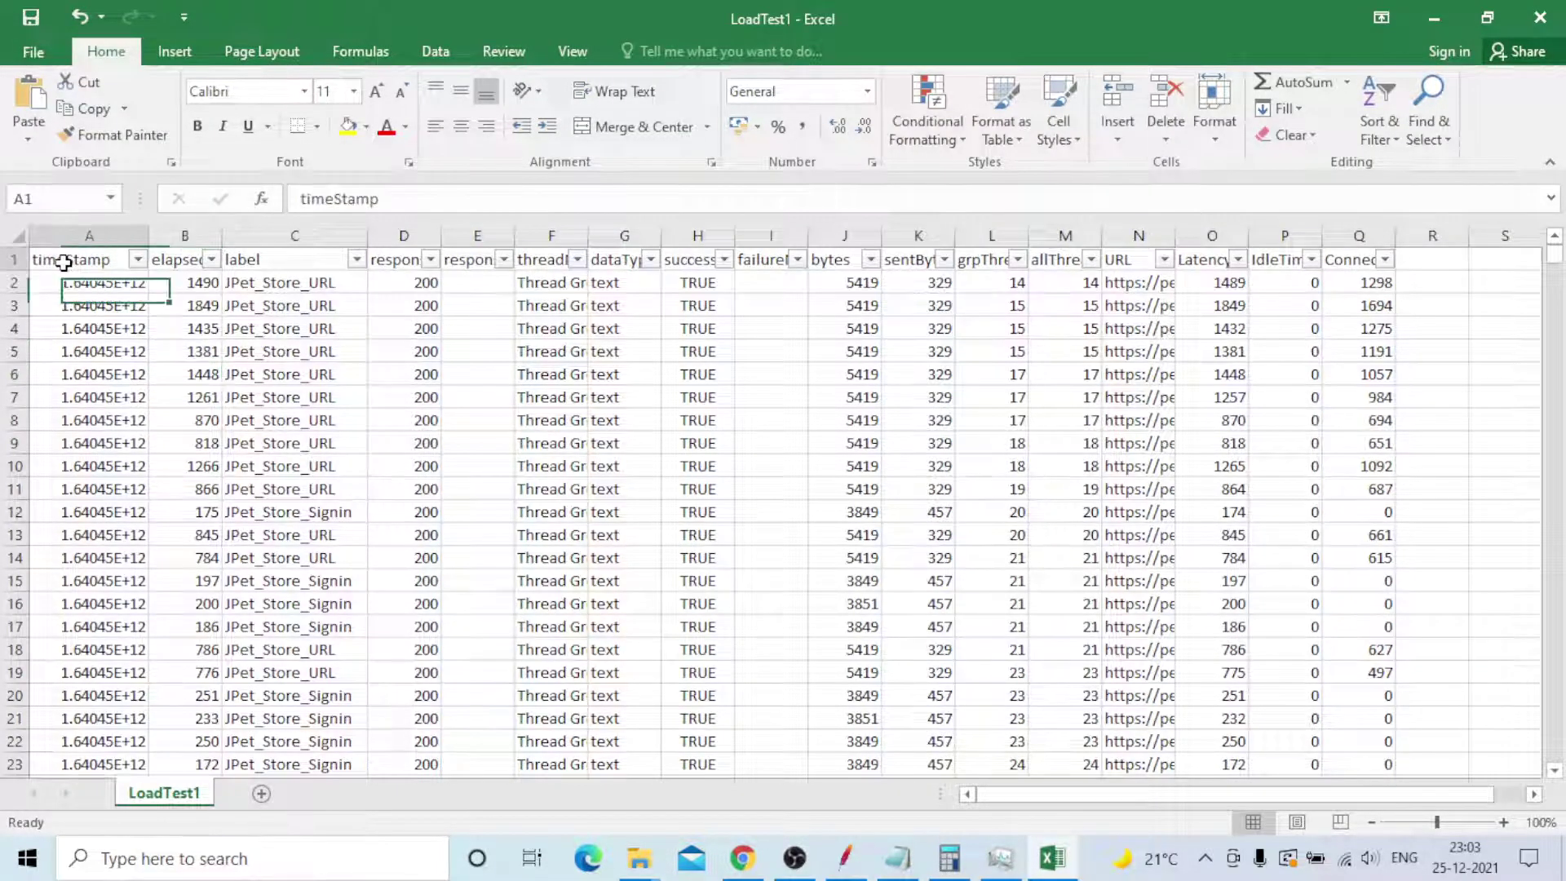
pyautogui.click(170, 260)
pyautogui.click(267, 261)
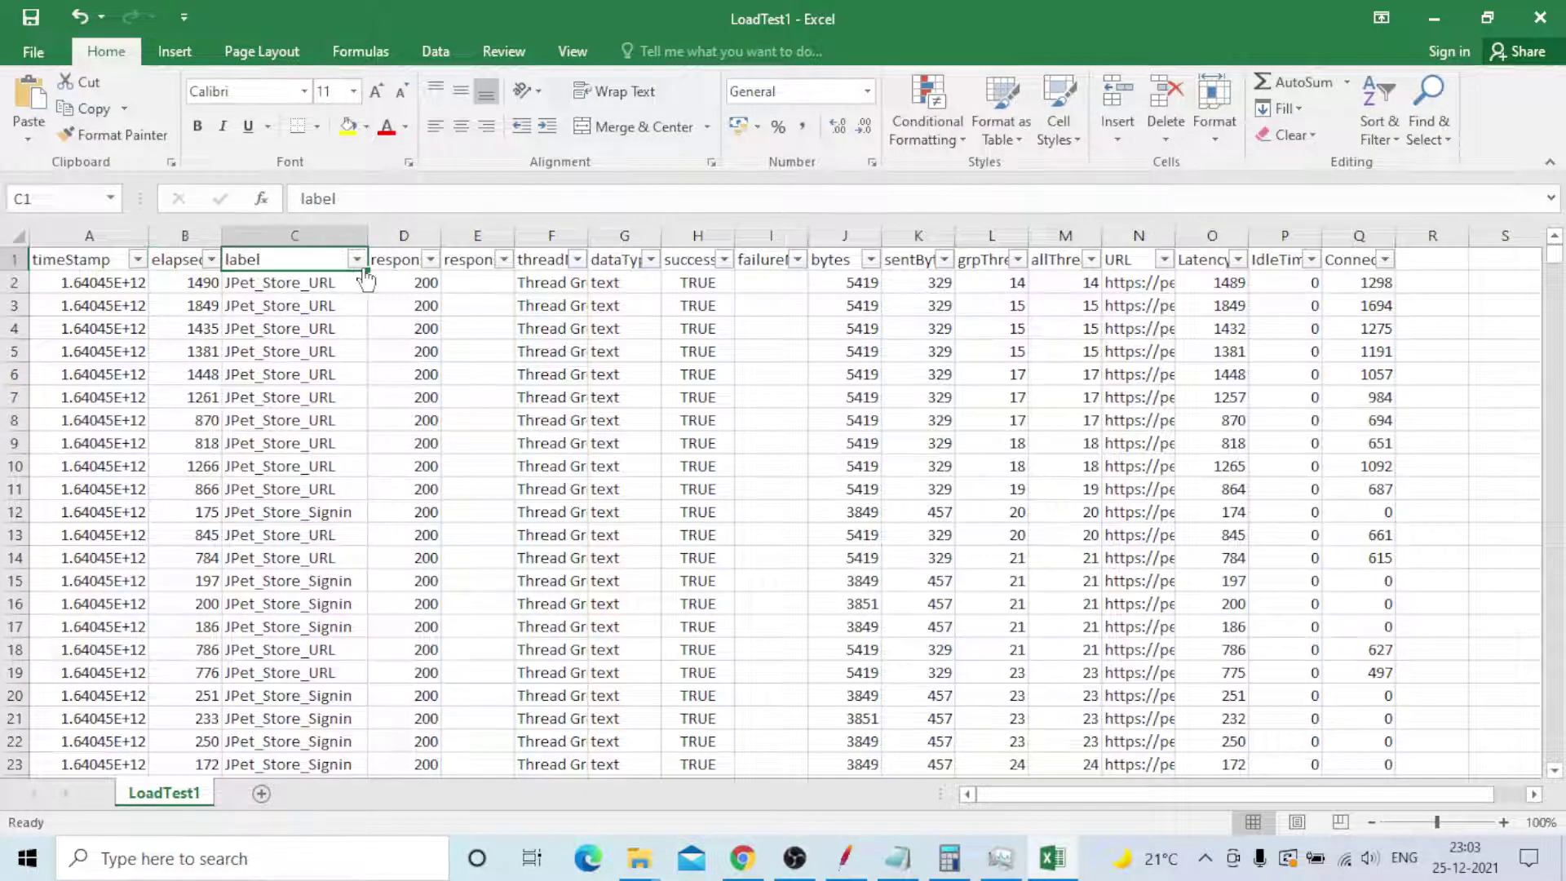
pyautogui.click(403, 259)
pyautogui.click(454, 258)
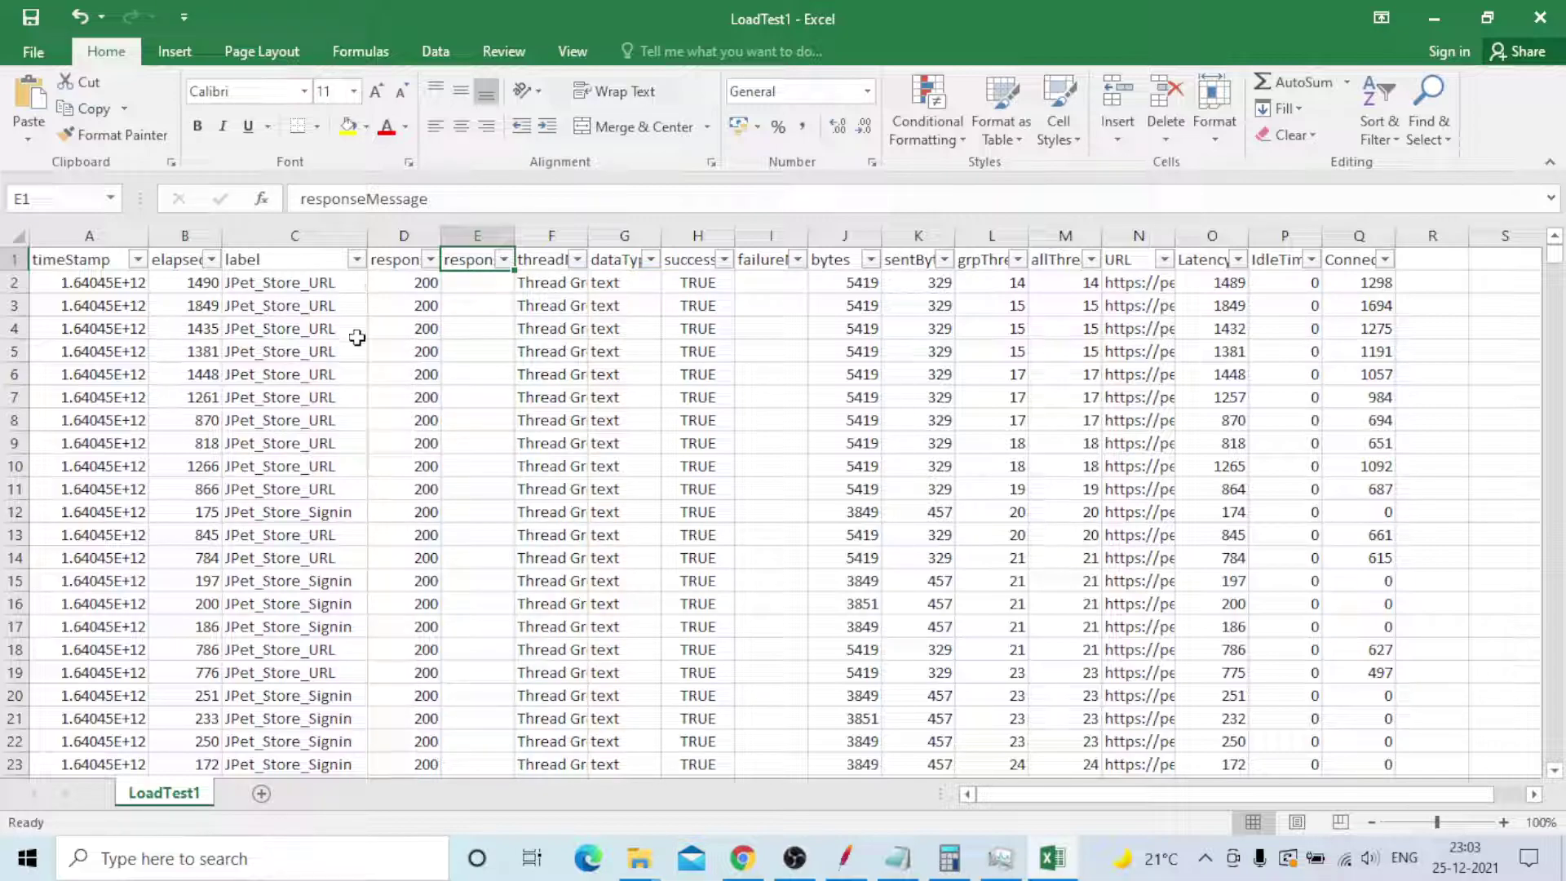
# - Filter the label column to JPet_Store_URL only, showing 3154 of 47093 records
pyautogui.click(358, 259)
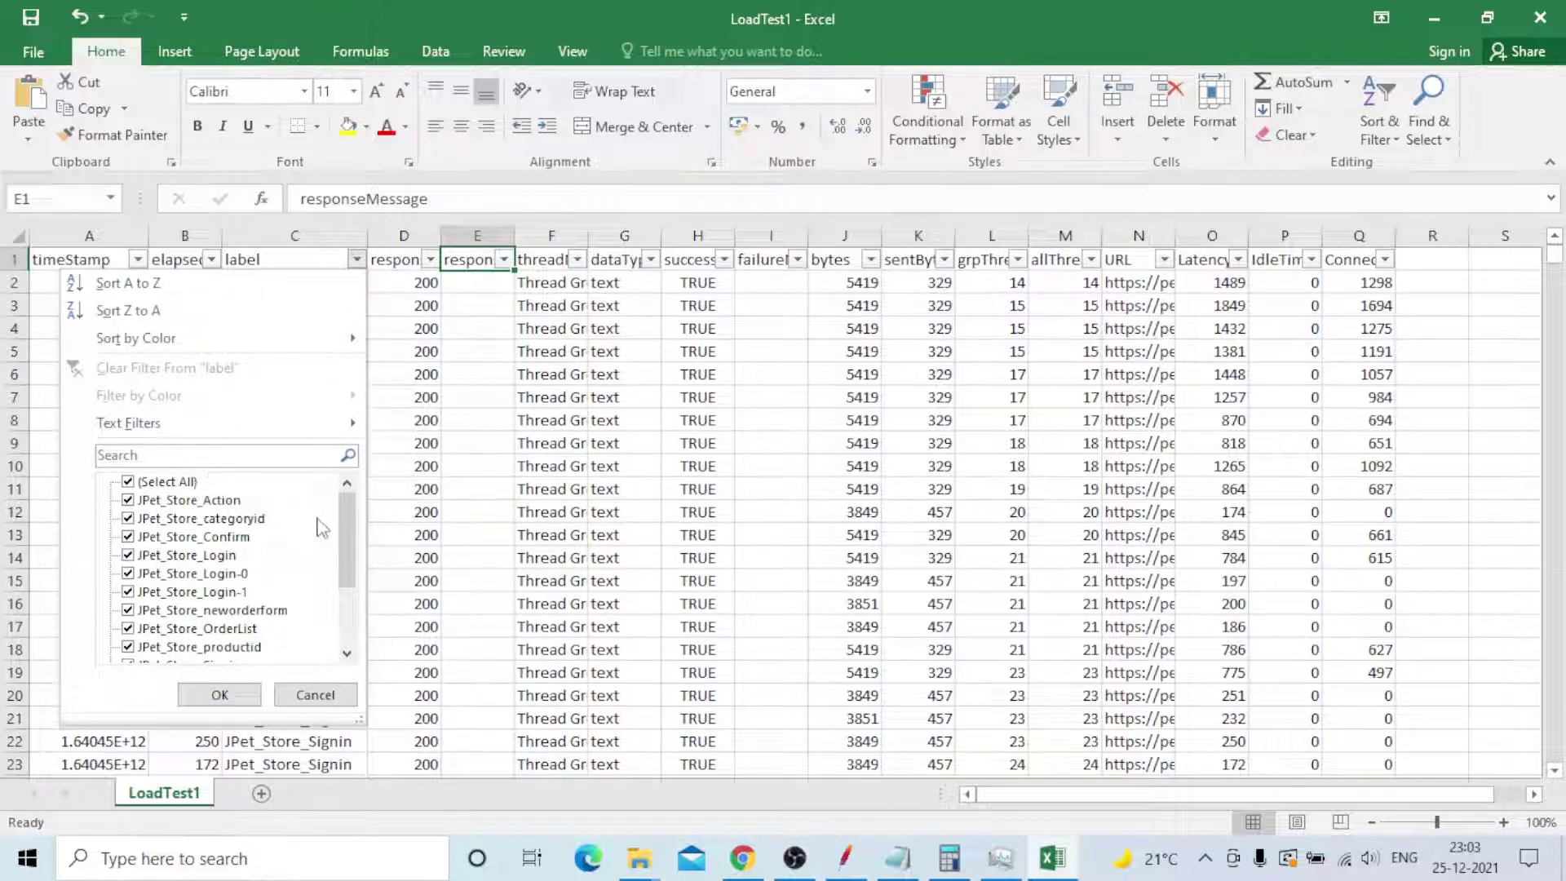
pyautogui.moveTo(341, 506)
pyautogui.mouseDown()
pyautogui.moveTo(341, 607)
pyautogui.moveTo(345, 500)
pyautogui.mouseUp()
pyautogui.click(128, 481)
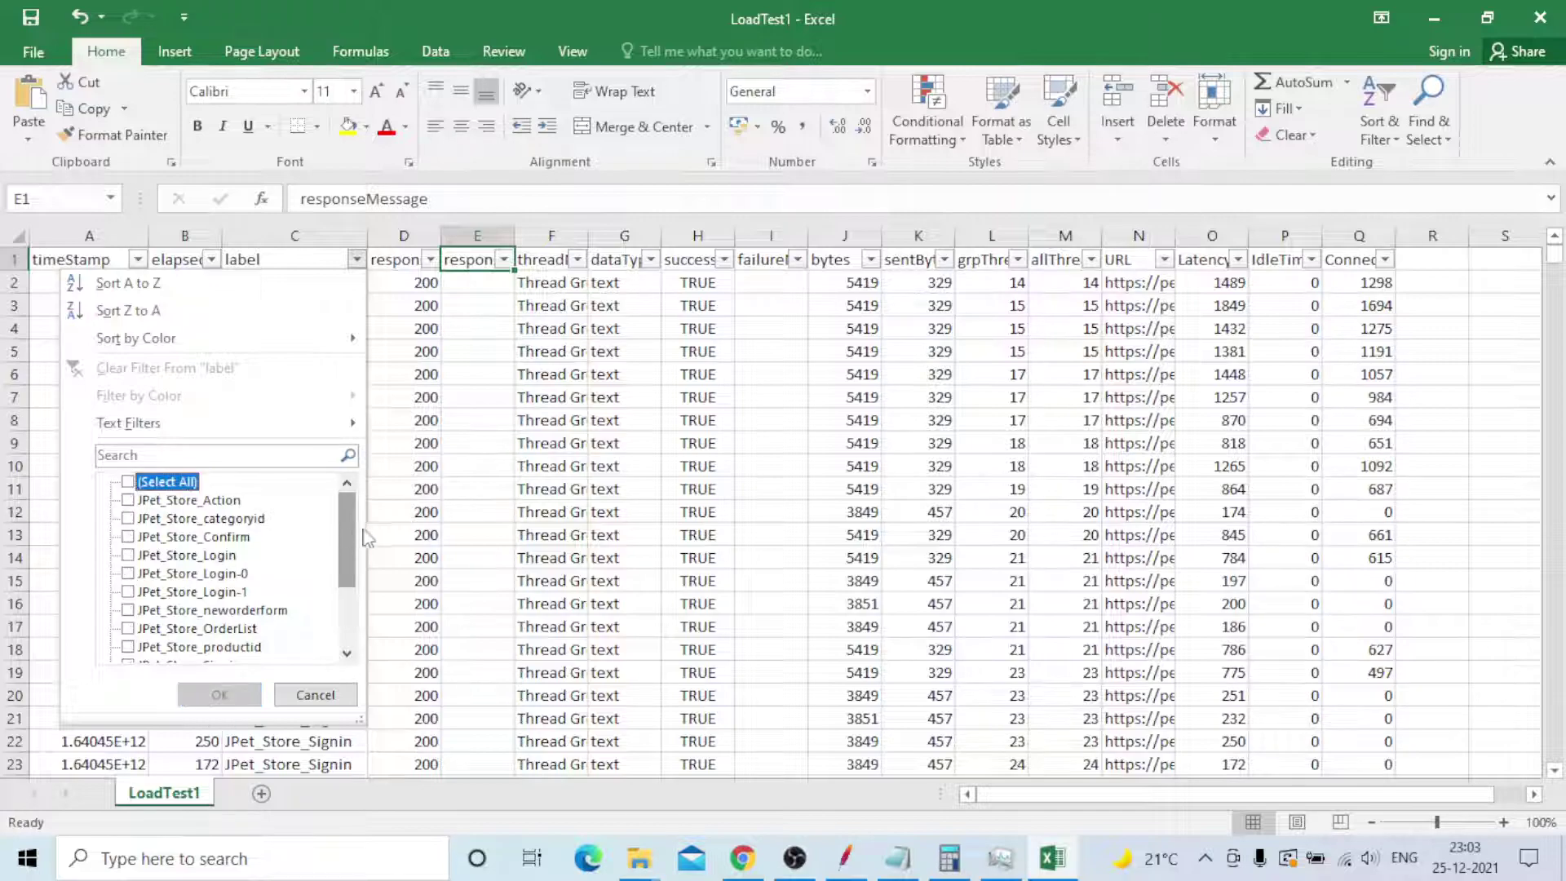
pyautogui.moveTo(346, 510); pyautogui.dragTo(339, 585)
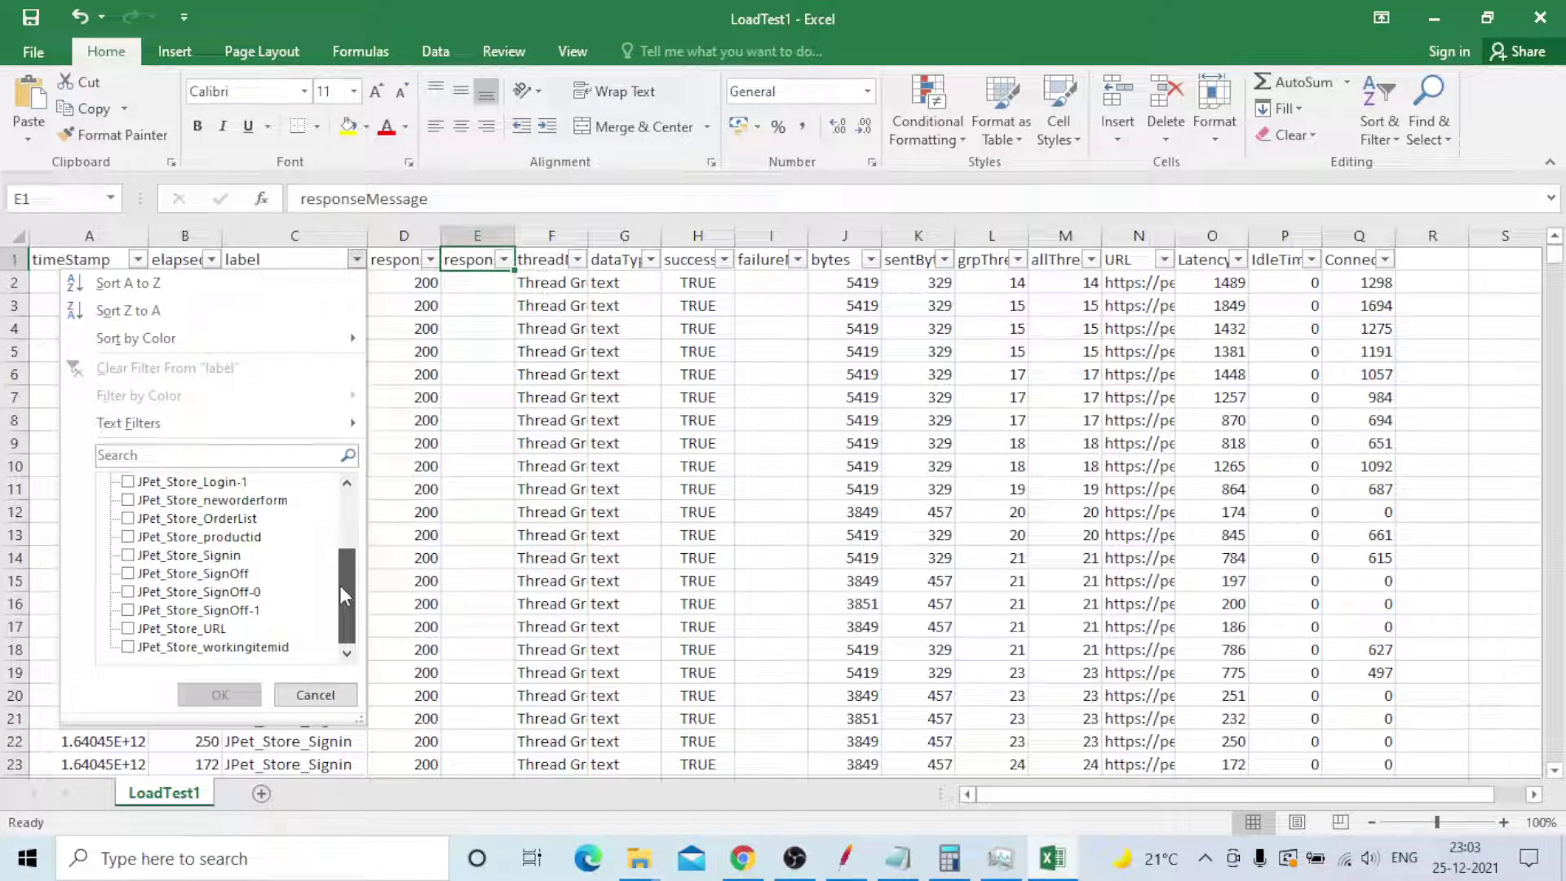
pyautogui.click(128, 628)
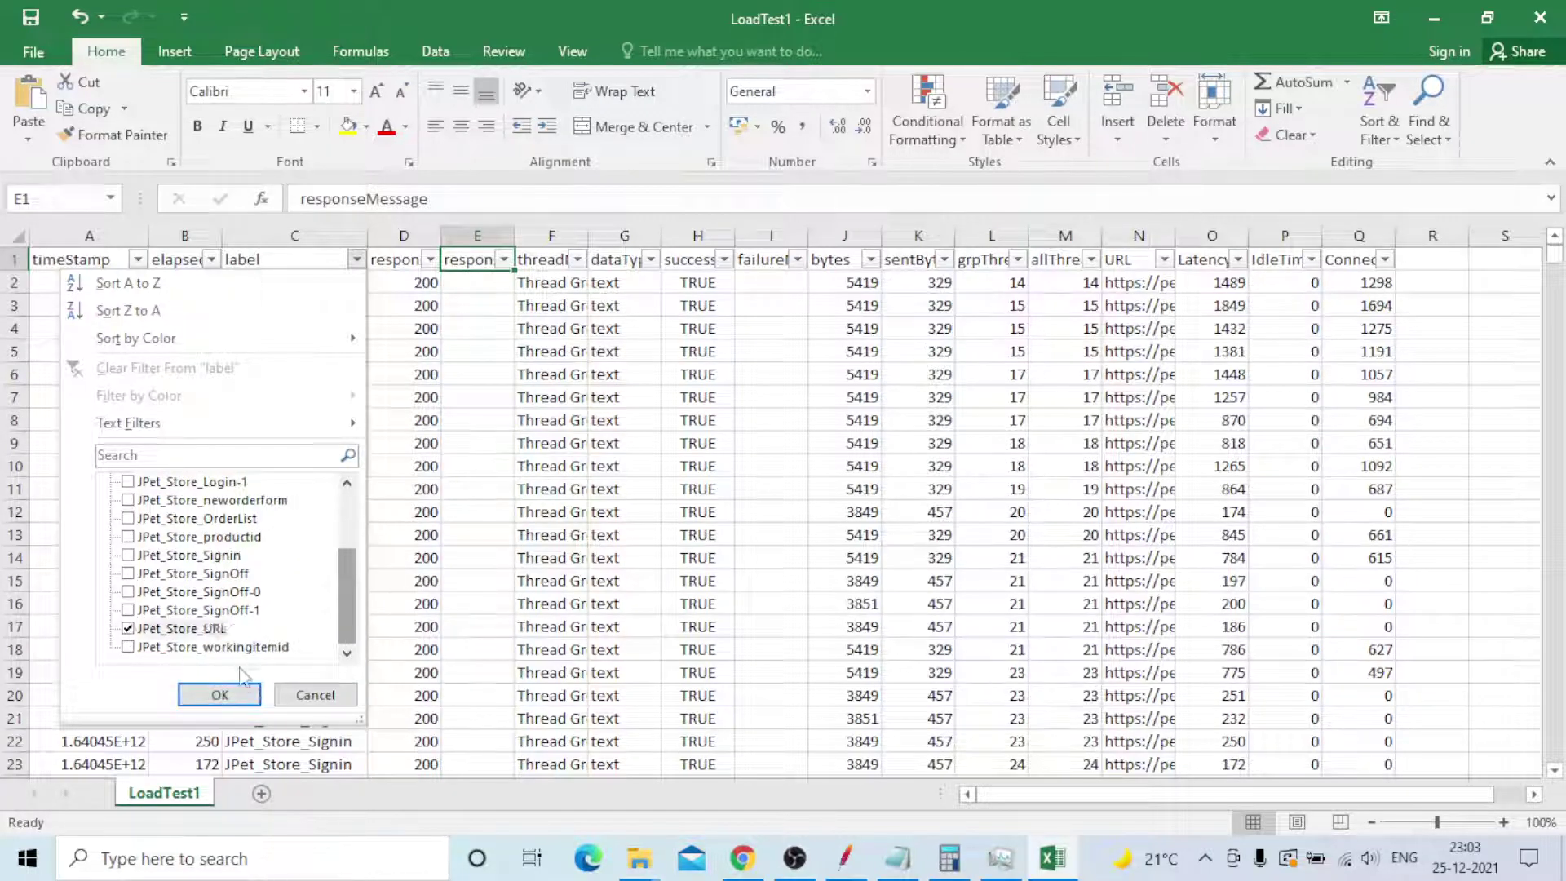
pyautogui.click(220, 695)
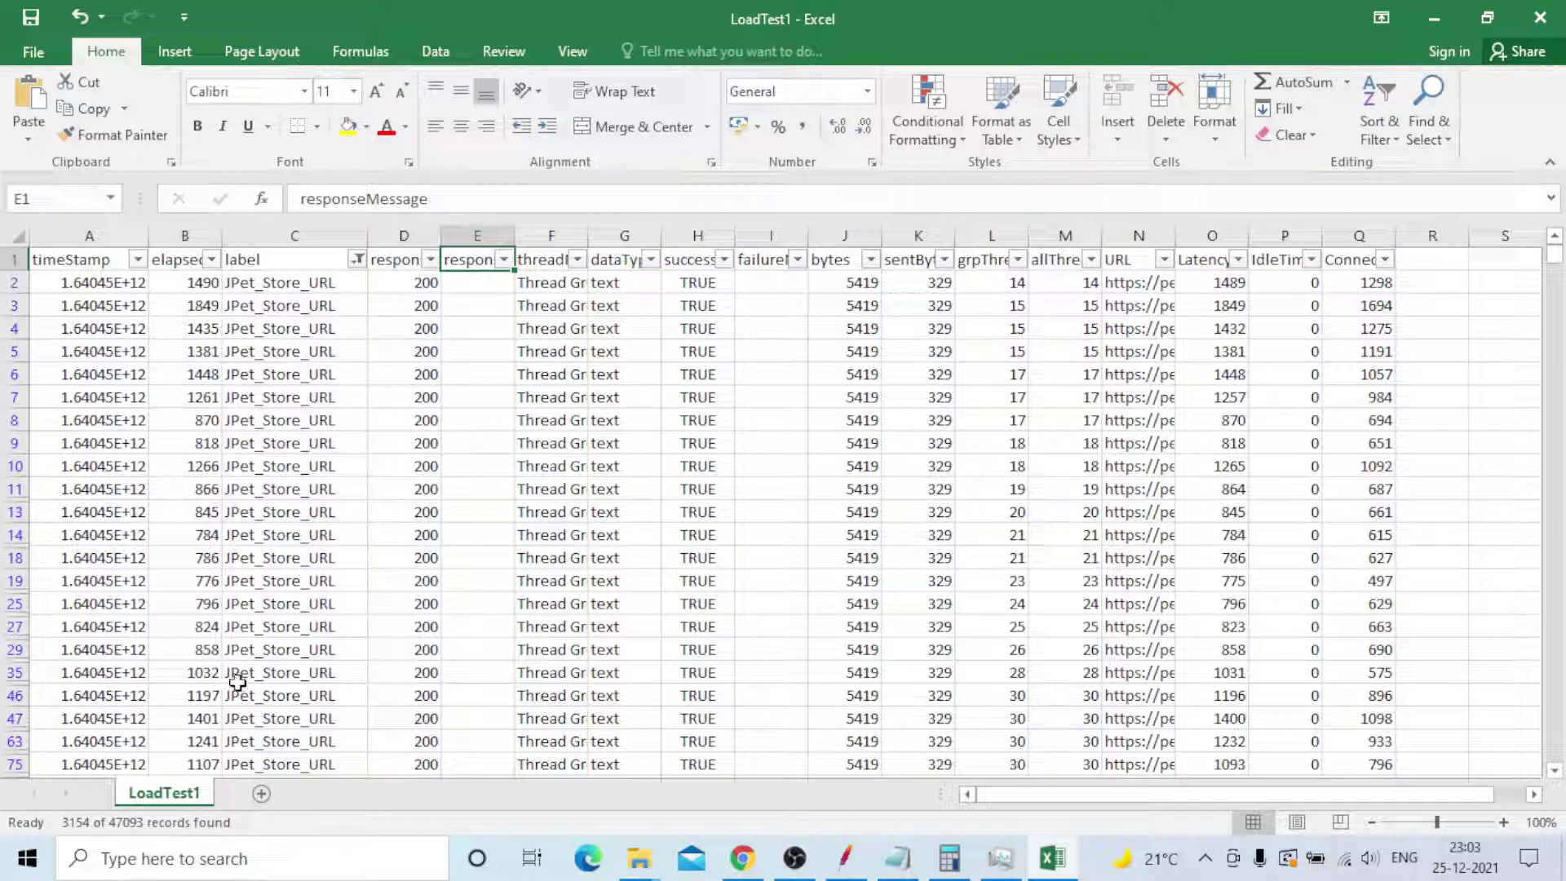
pyautogui.moveTo(1554, 256); pyautogui.dragTo(859, 402)
pyautogui.click(177, 280)
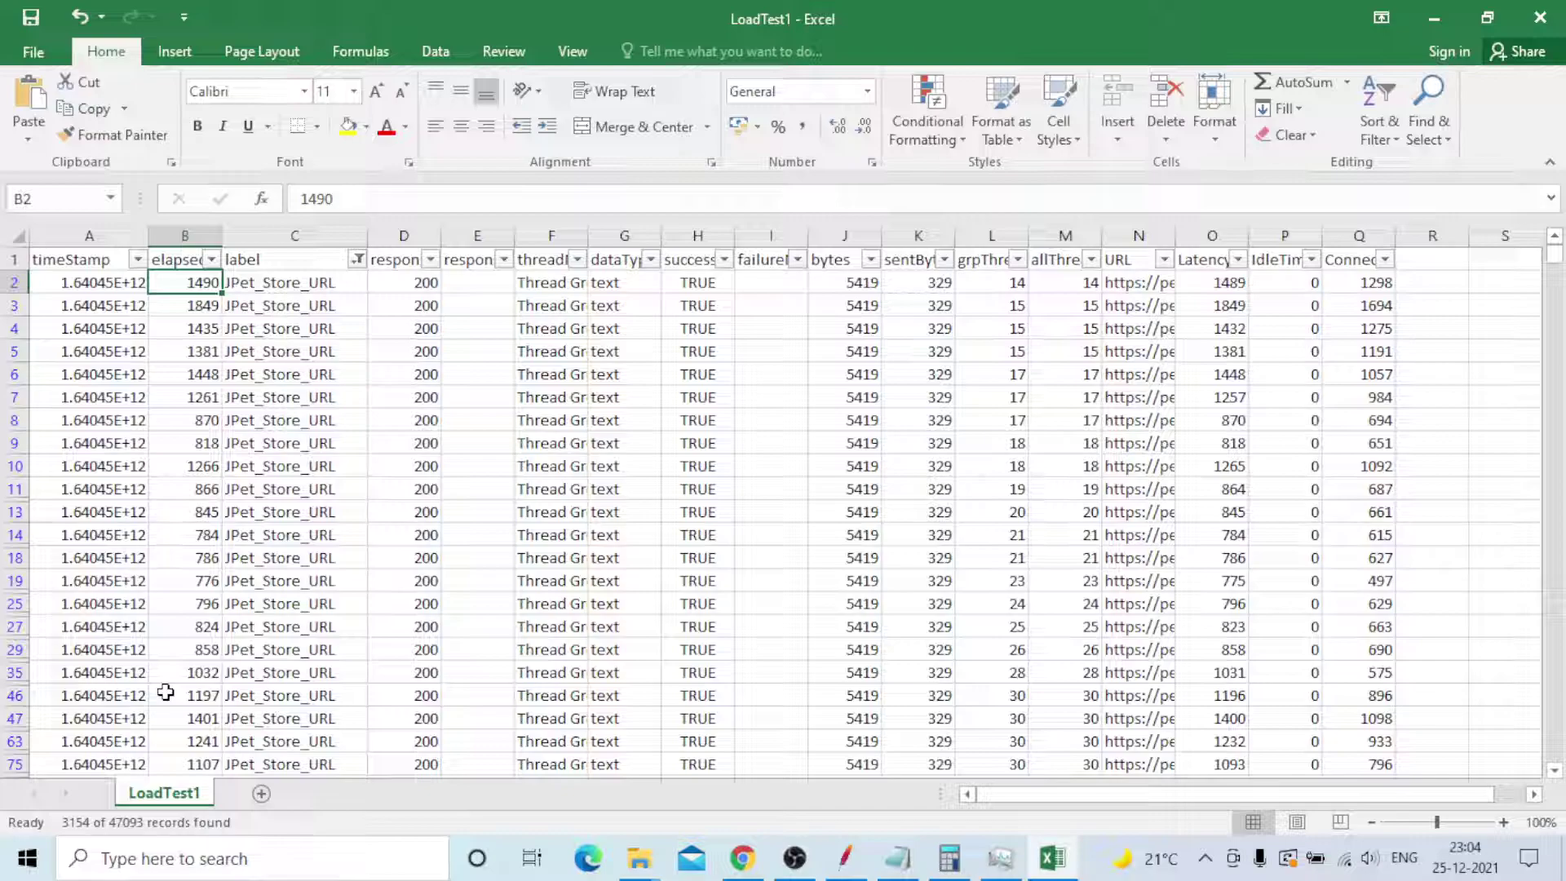
pyautogui.click(185, 328)
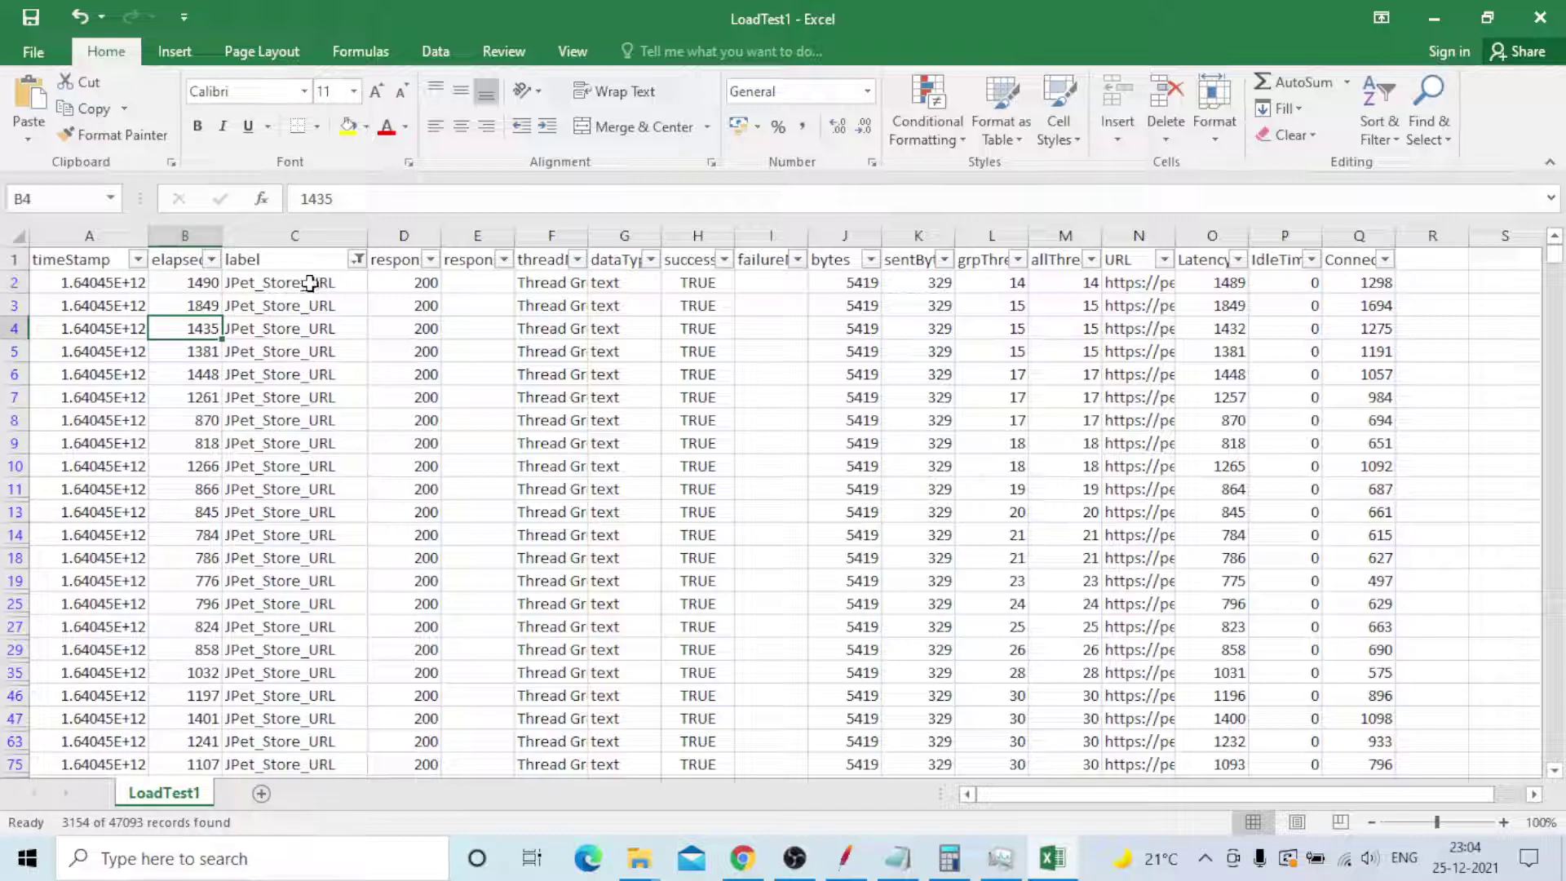
pyautogui.click(310, 283)
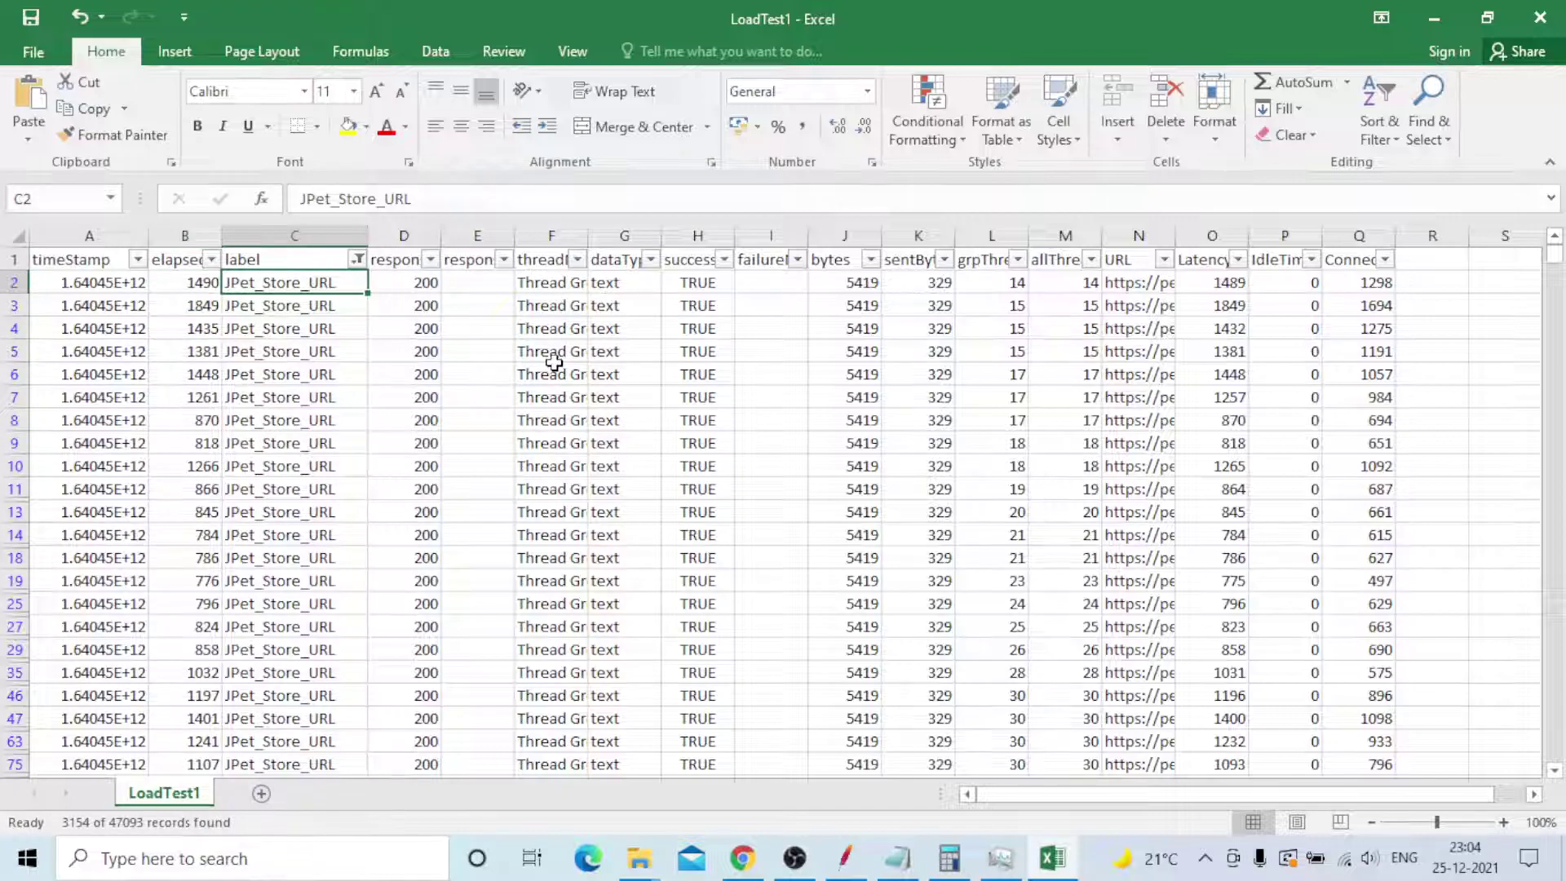
pyautogui.hotkey('shift', 'Down')
pyautogui.hotkey('shift', 'Down')
pyautogui.hotkey('shift', 'Down')
pyautogui.hotkey('shift', 'Down')
pyautogui.hotkey('shift', 'Down')
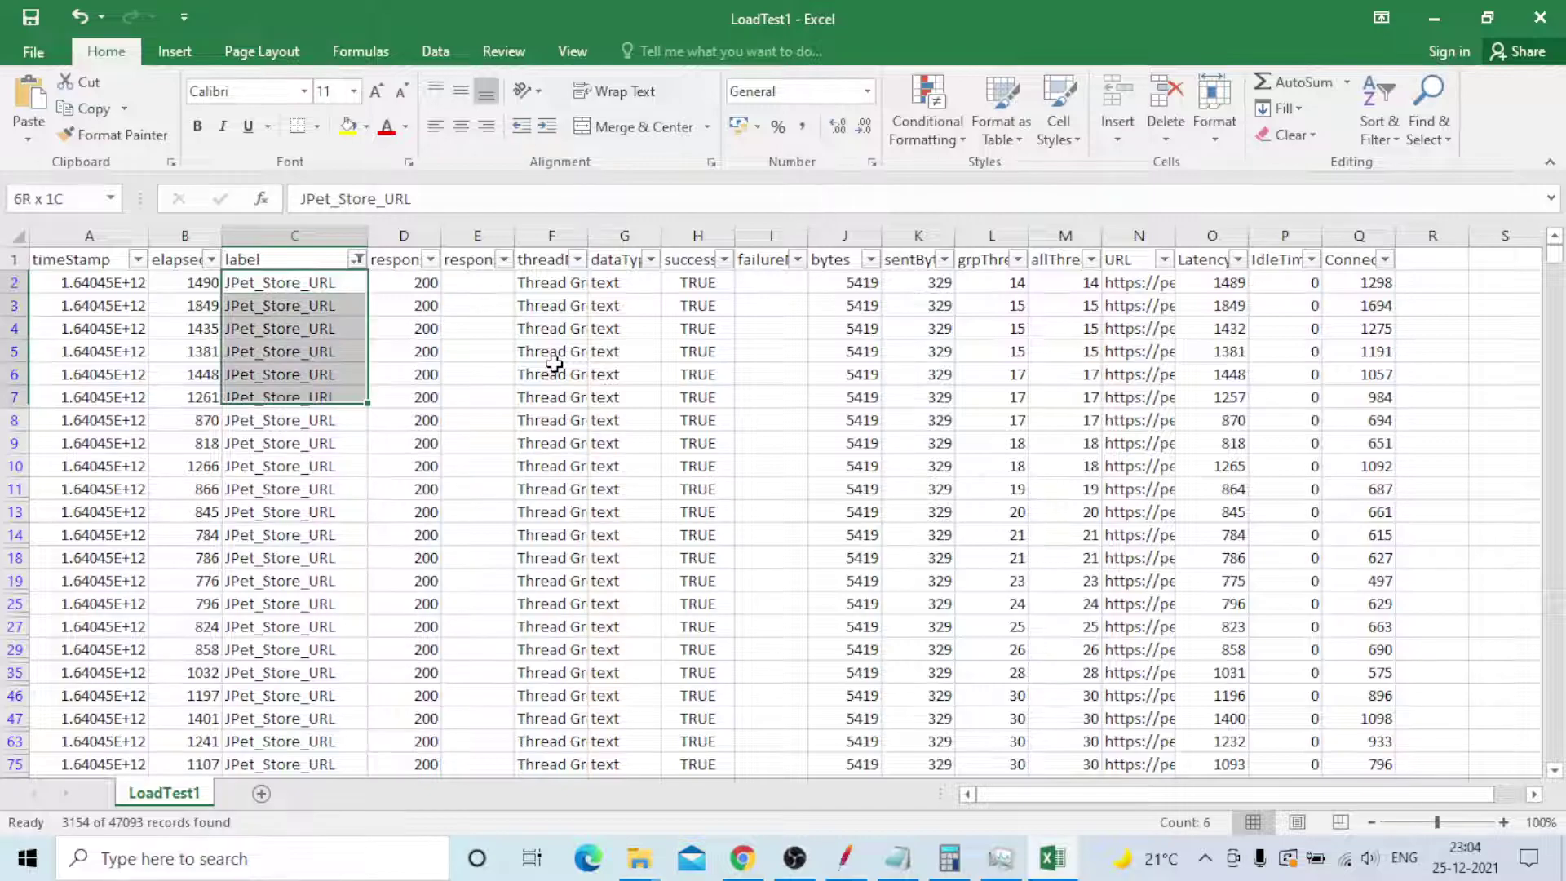
pyautogui.hotkey('shift', 'Down')
pyautogui.hotkey('shift', 'Down')
pyautogui.hotkey('shift', 'Down')
pyautogui.hotkey('shift', 'Down')
pyautogui.hotkey('shift', 'Down')
pyautogui.hotkey('shift', 'Down')
pyautogui.hotkey('shift', 'Down')
pyautogui.hotkey('shift', 'Down')
pyautogui.hotkey('shift', 'Down')
pyautogui.hotkey('shift', 'Down')
pyautogui.hotkey('shift', 'Down')
pyautogui.hotkey('shift', 'Down')
pyautogui.hotkey('shift', 'Down')
pyautogui.hotkey('shift', 'Down')
pyautogui.hotkey('shift', 'Down')
pyautogui.hotkey('shift', 'Down')
pyautogui.hotkey('shift', 'Down')
pyautogui.hotkey('shift', 'Down')
pyautogui.hotkey('shift', 'Down')
pyautogui.hotkey('shift', 'Down')
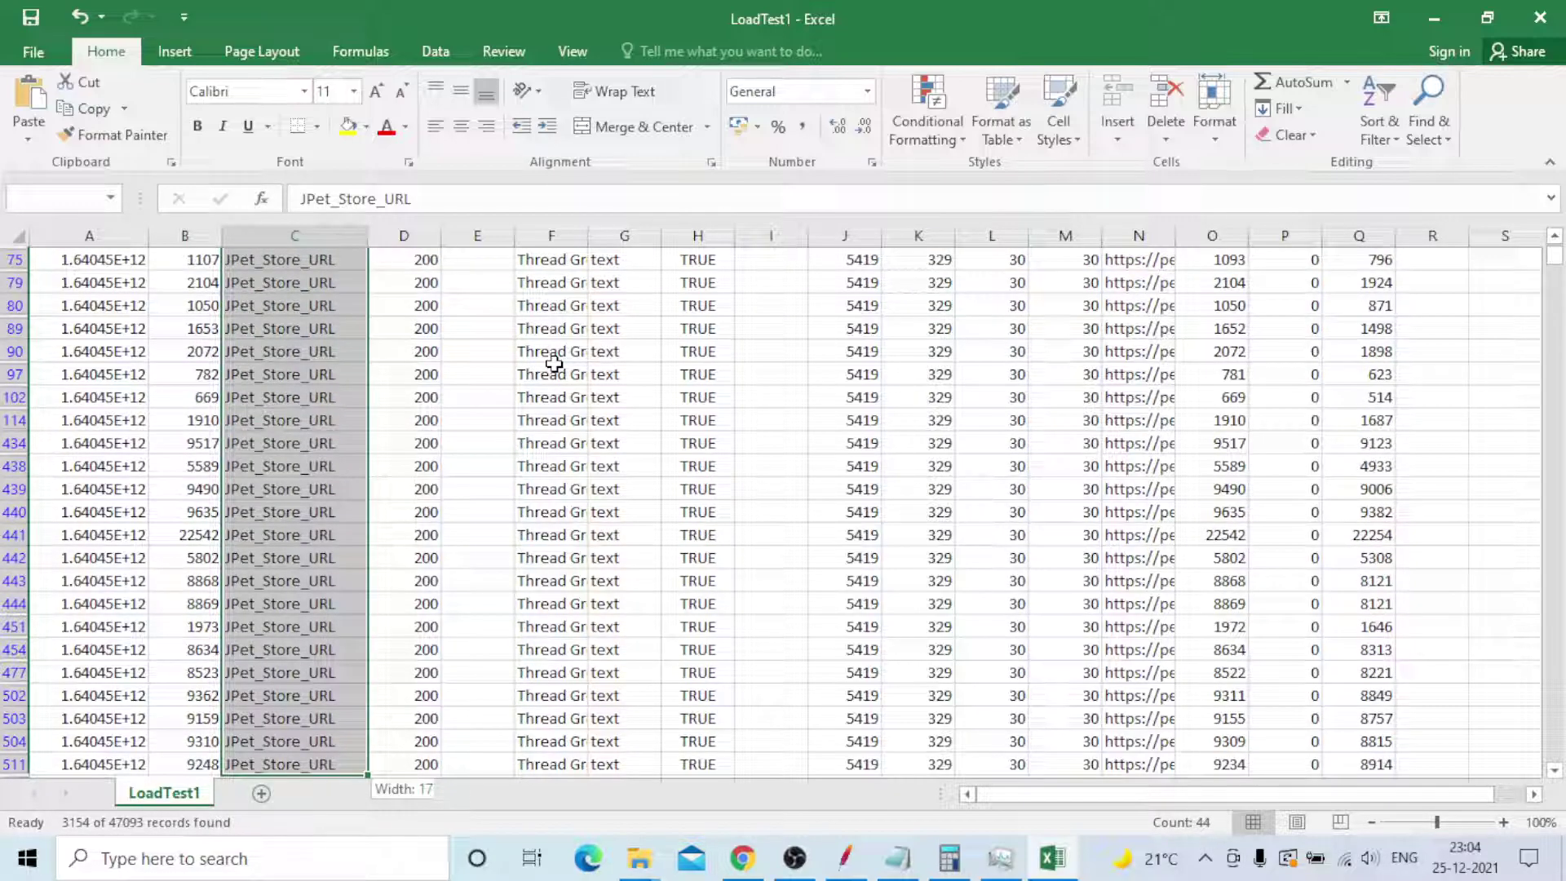
pyautogui.hotkey('shift', 'pagedown')
pyautogui.hotkey('shift', 'pagedown')
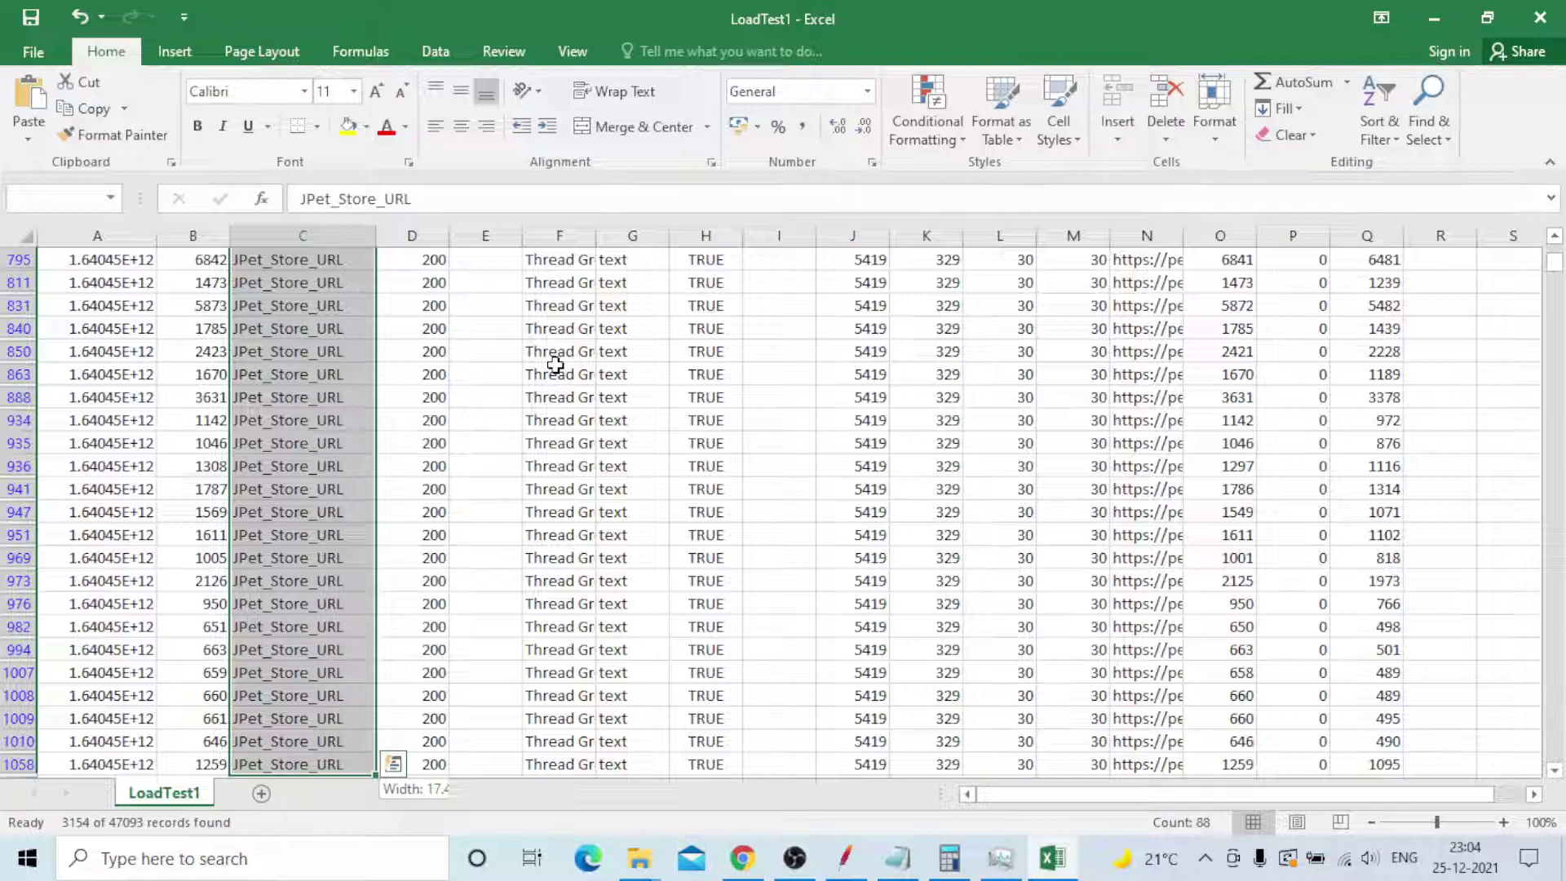
pyautogui.press('End')
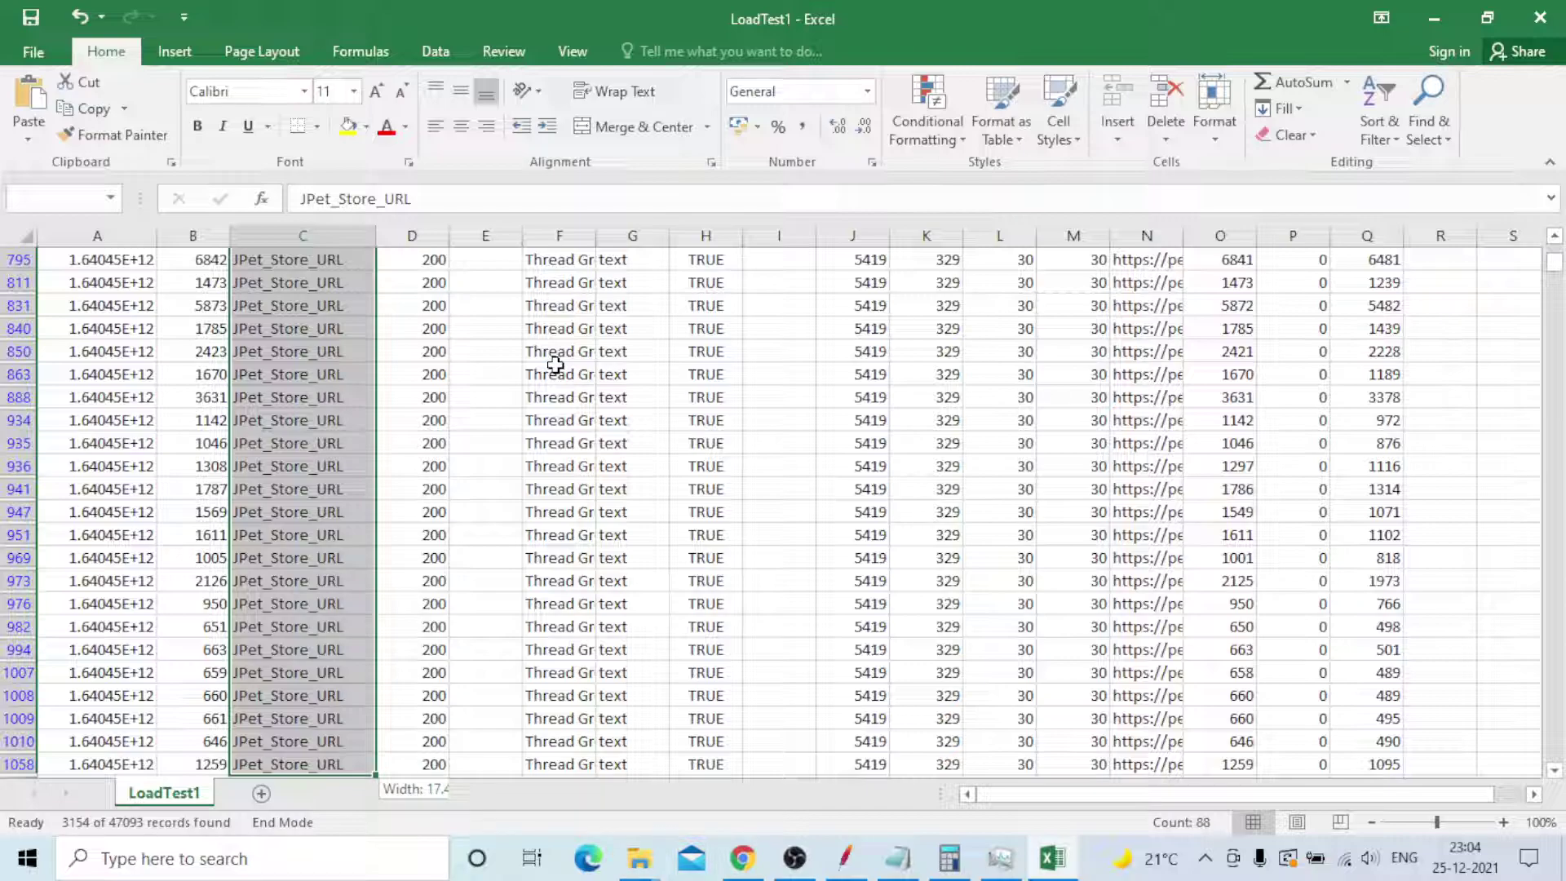
pyautogui.hotkey('shift', 'Down')
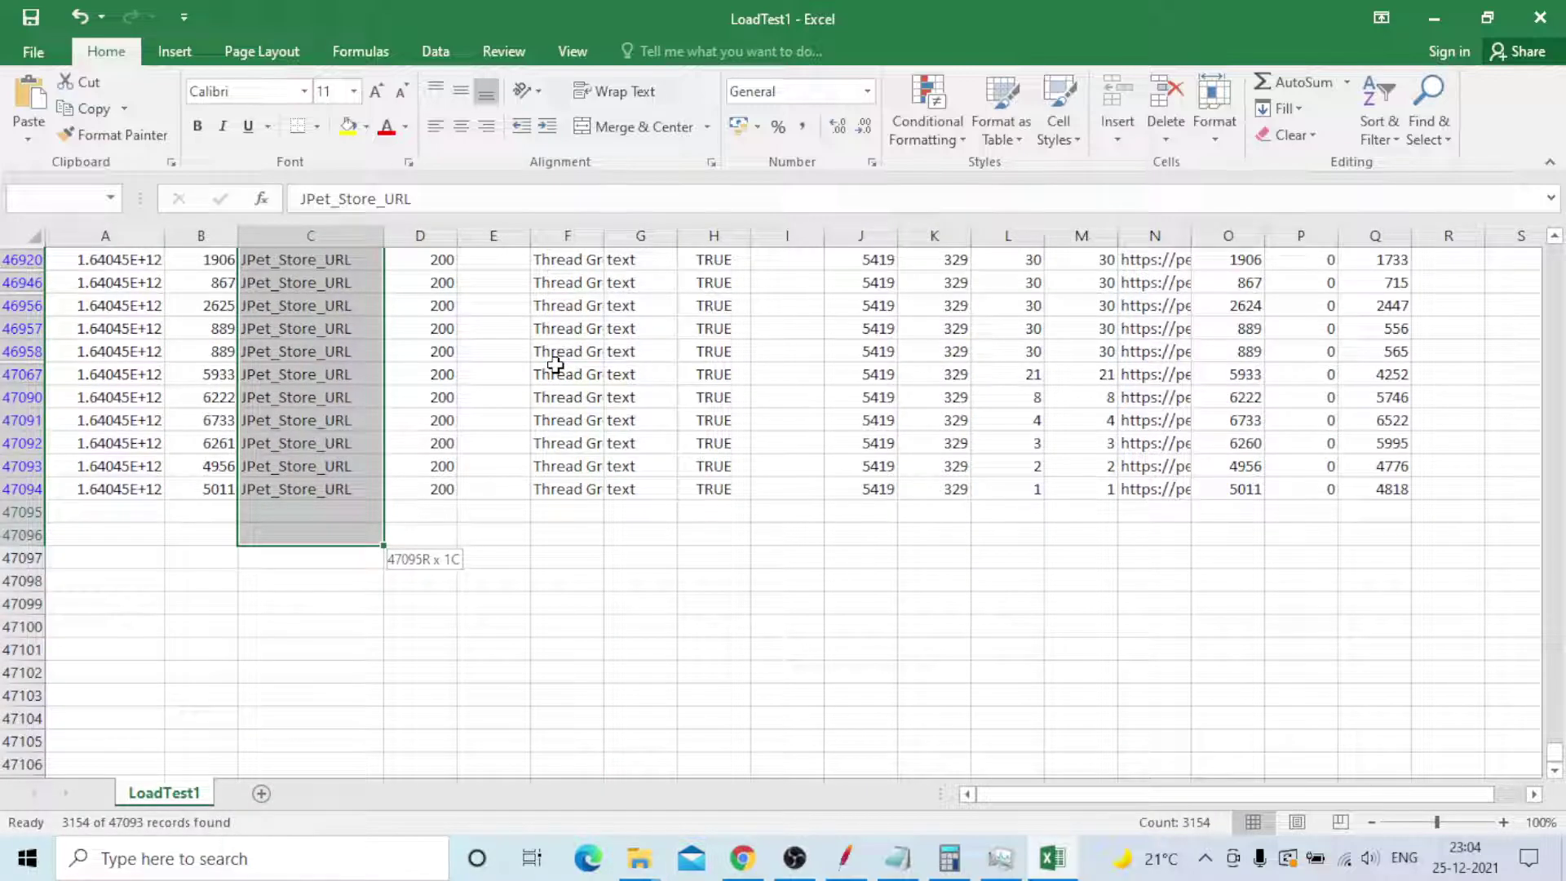
pyautogui.hotkey('shift', 'Up')
pyautogui.hotkey('shift', 'Up')
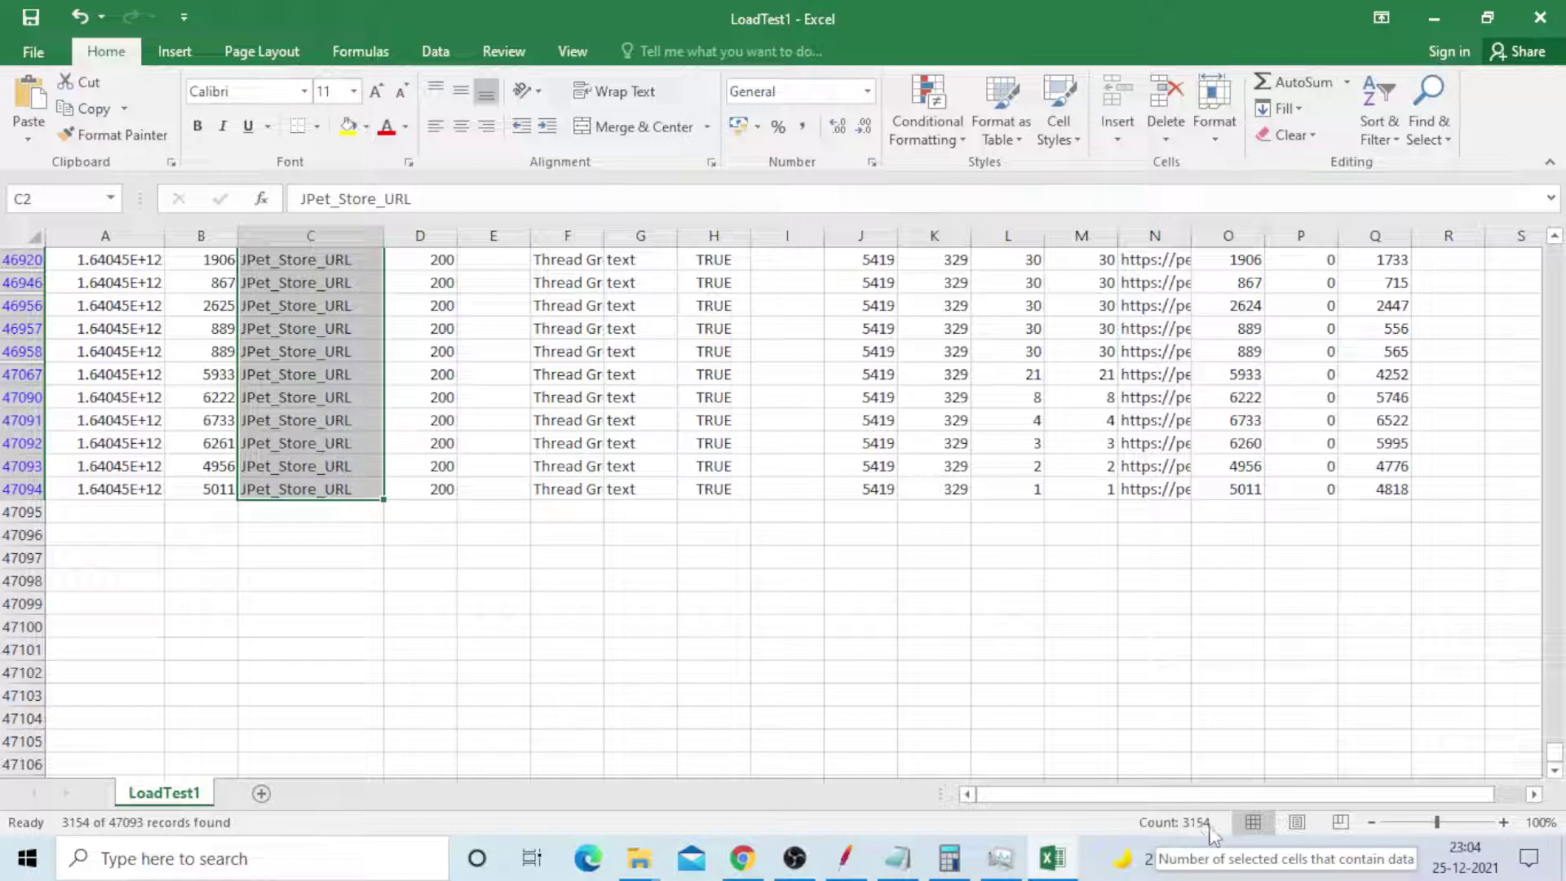
pyautogui.click(381, 566)
pyautogui.moveTo(1554, 755); pyautogui.dragTo(1554, 255)
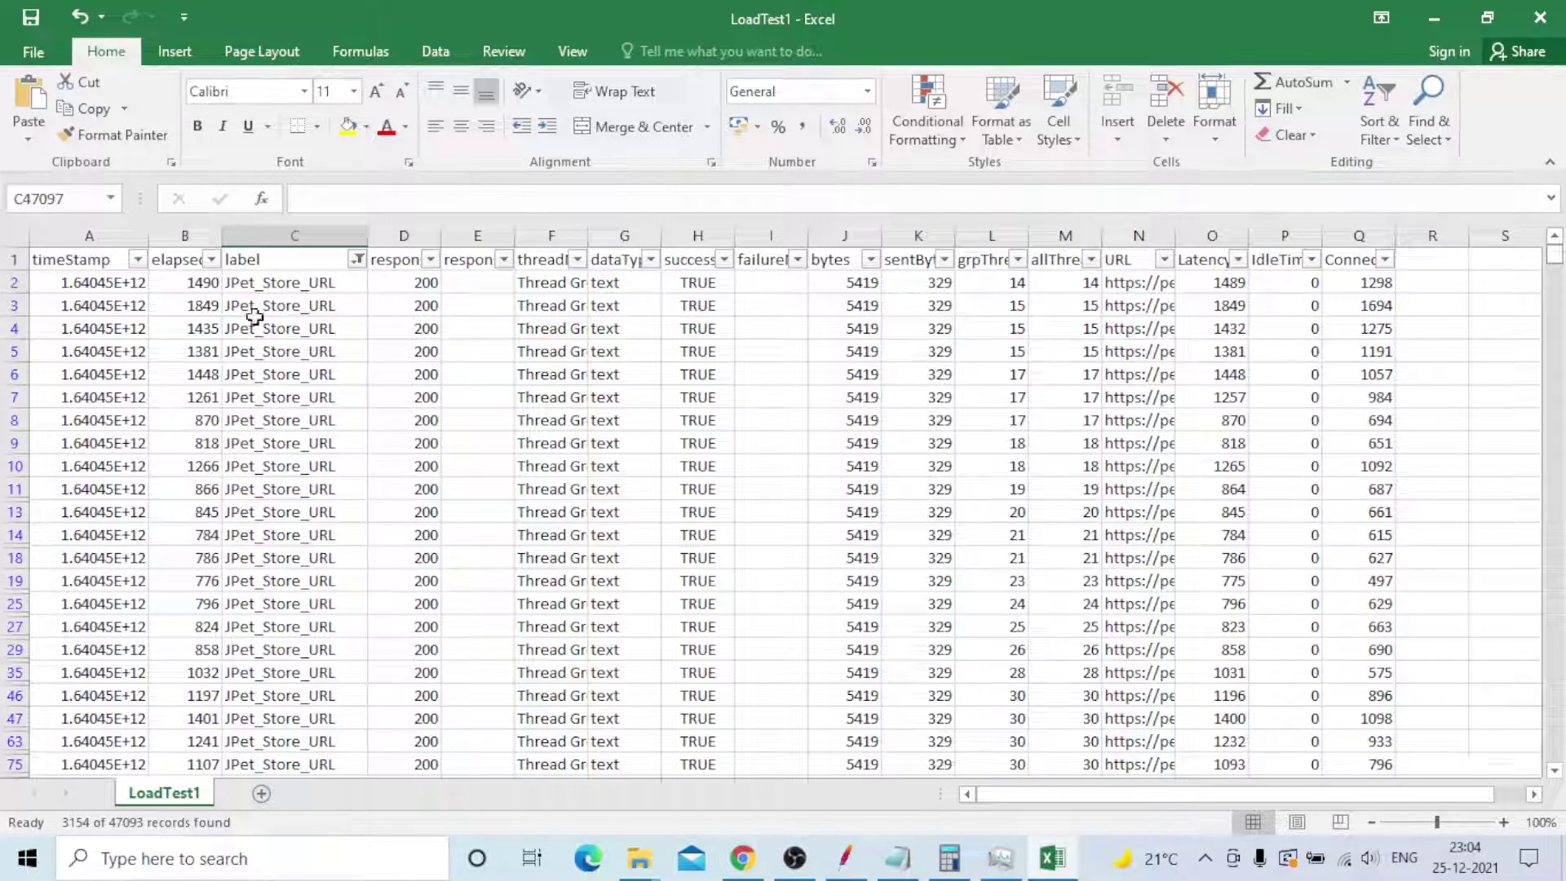
pyautogui.click(201, 283)
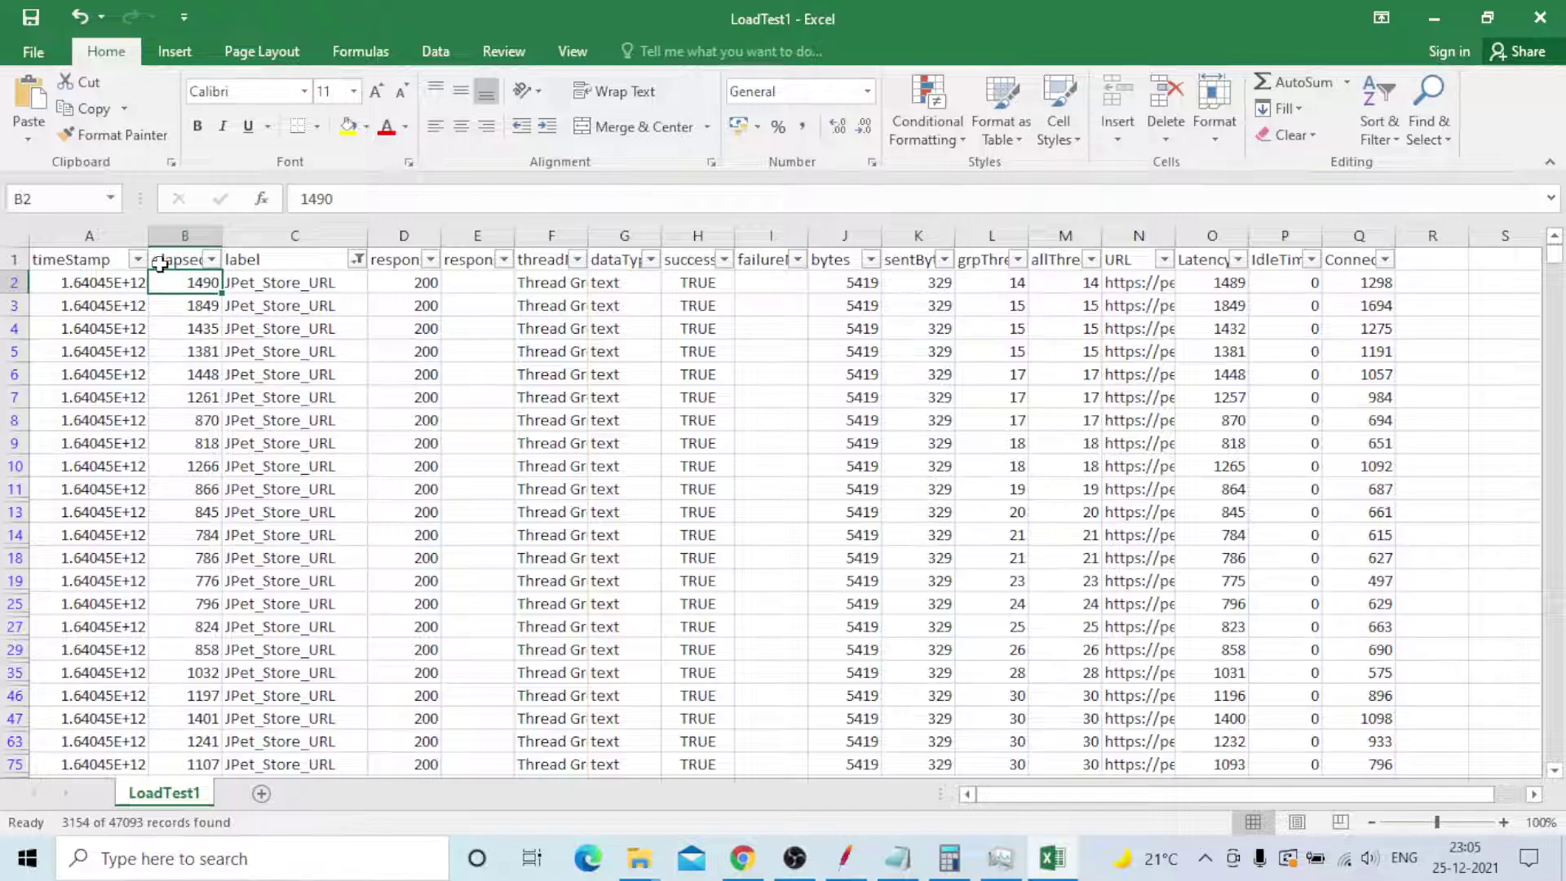
pyautogui.click(207, 260)
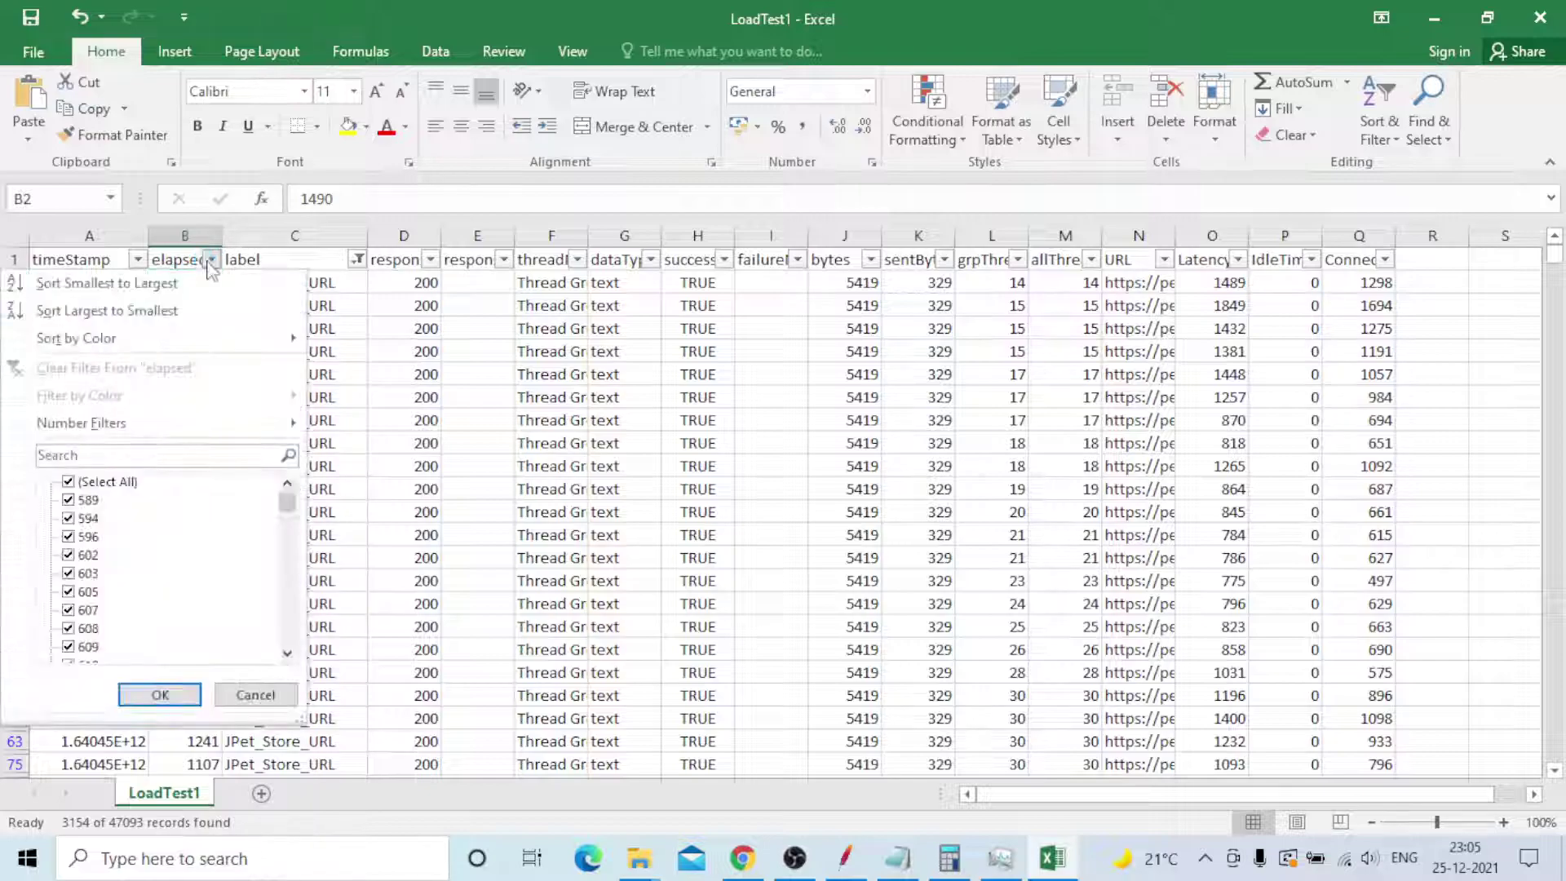
pyautogui.click(69, 483)
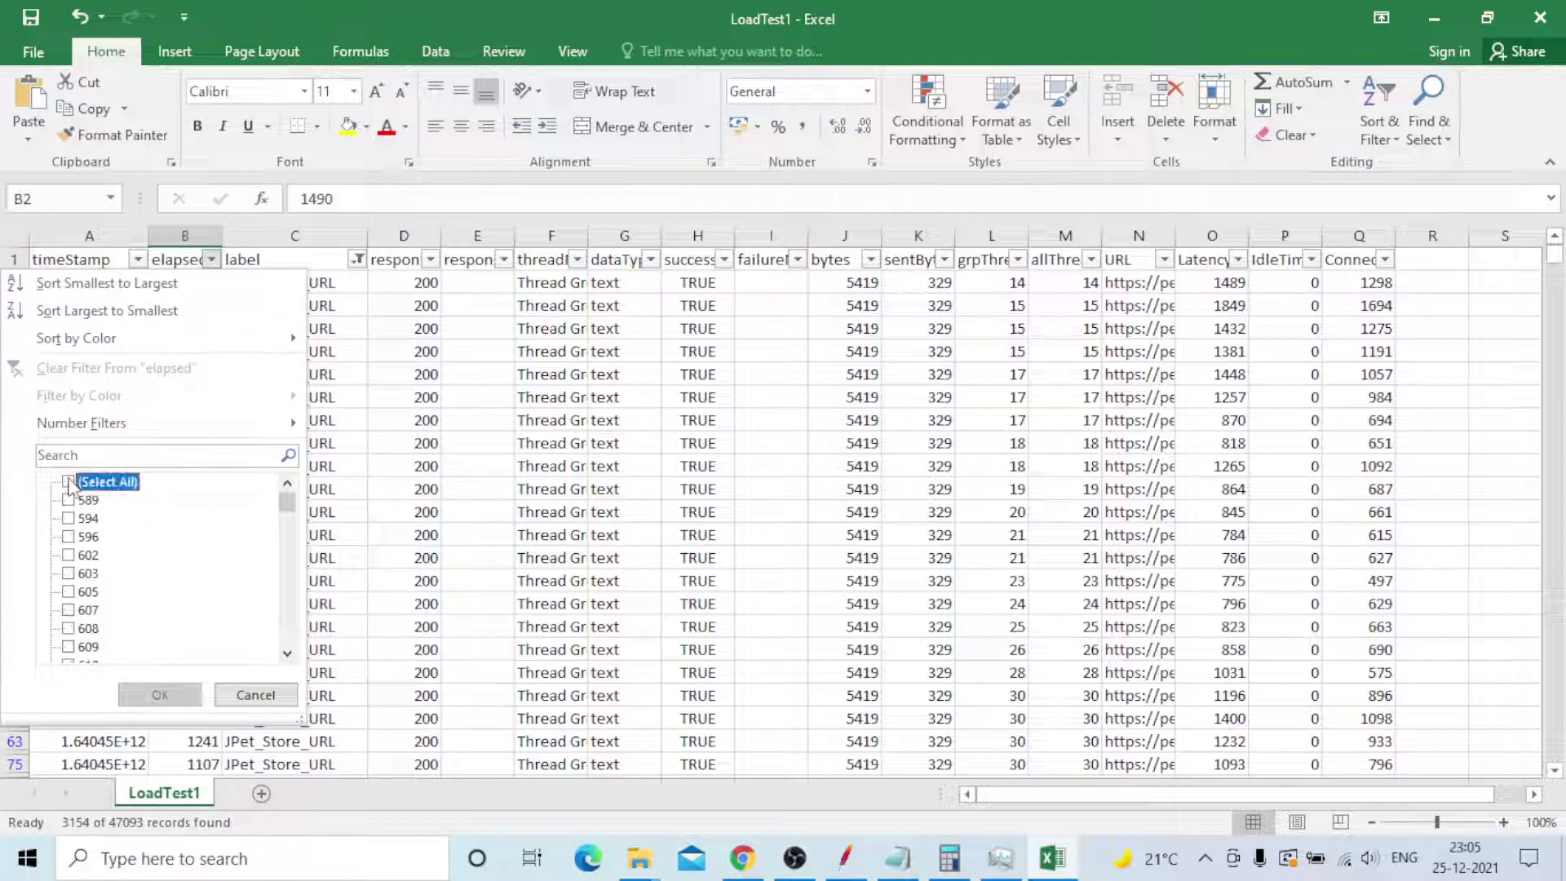
pyautogui.moveTo(281, 510); pyautogui.dragTo(286, 637)
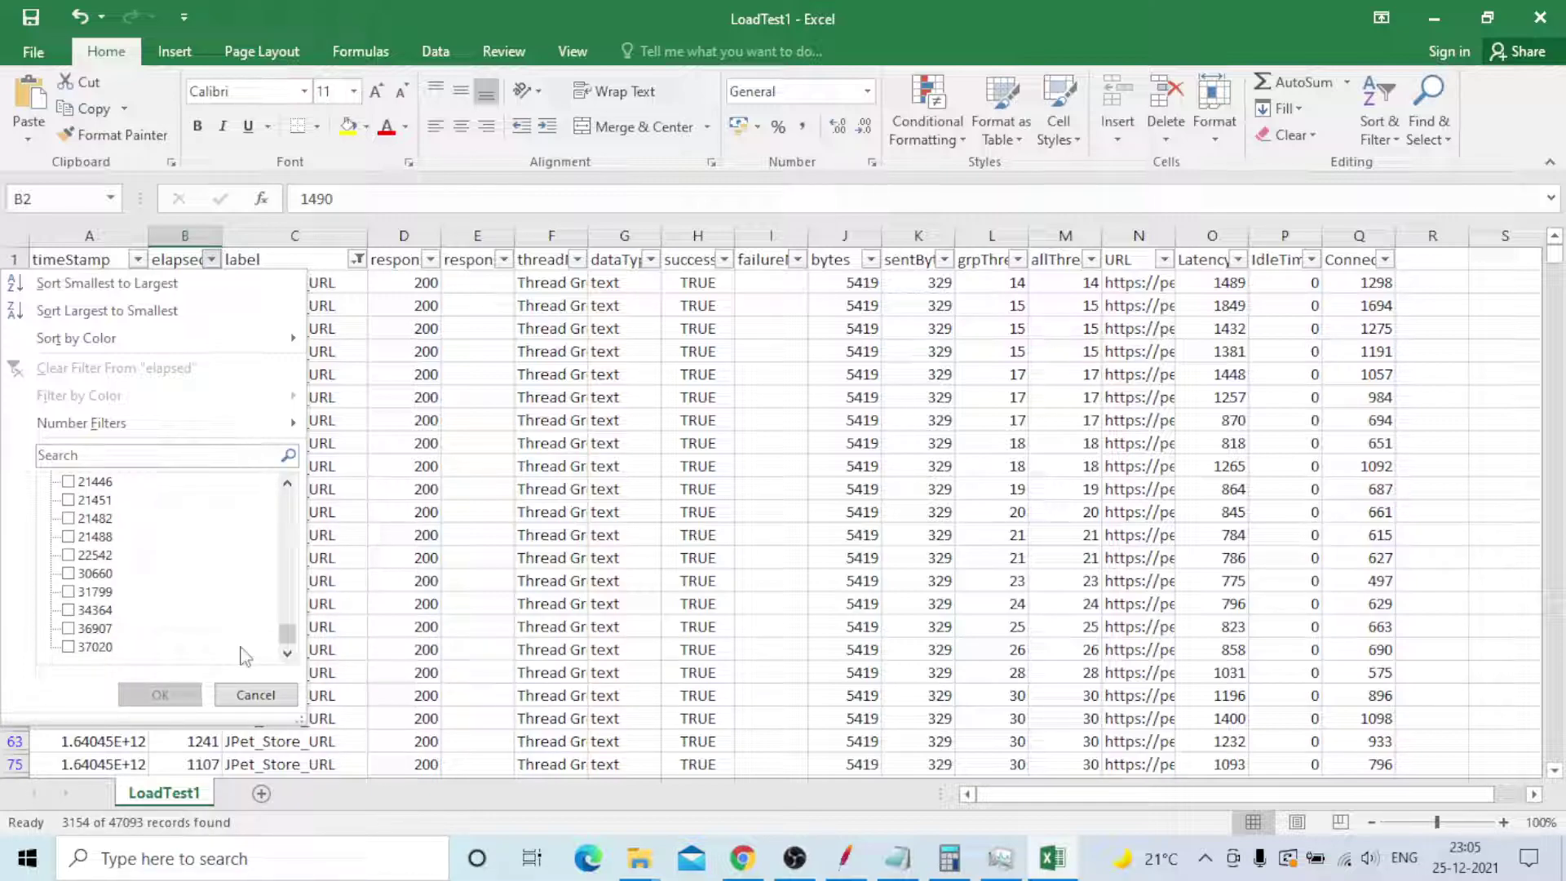
pyautogui.click(70, 646)
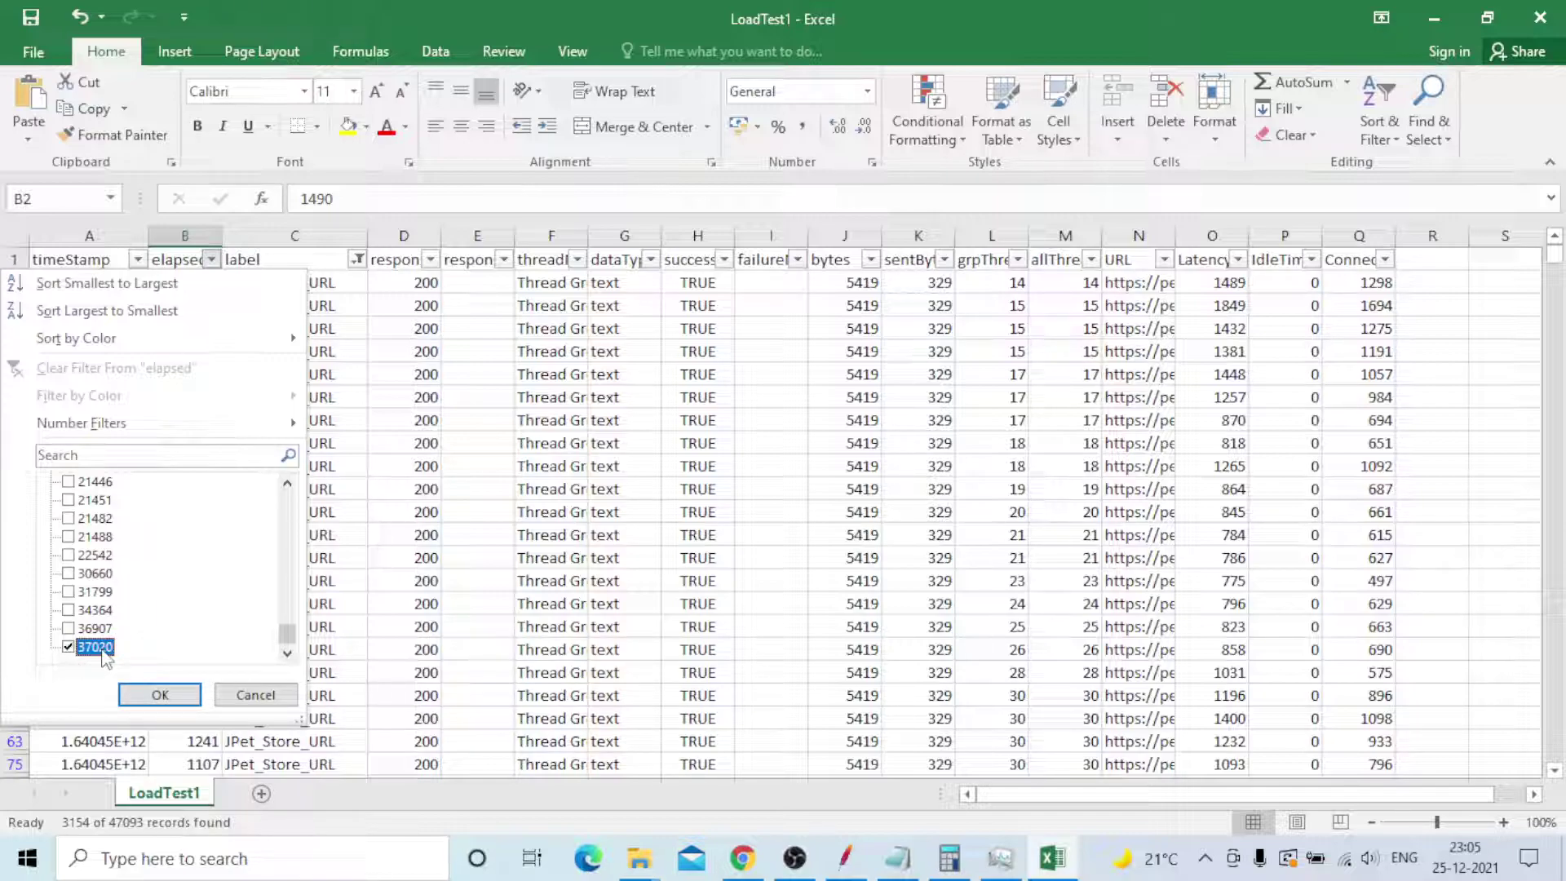
pyautogui.click(68, 646)
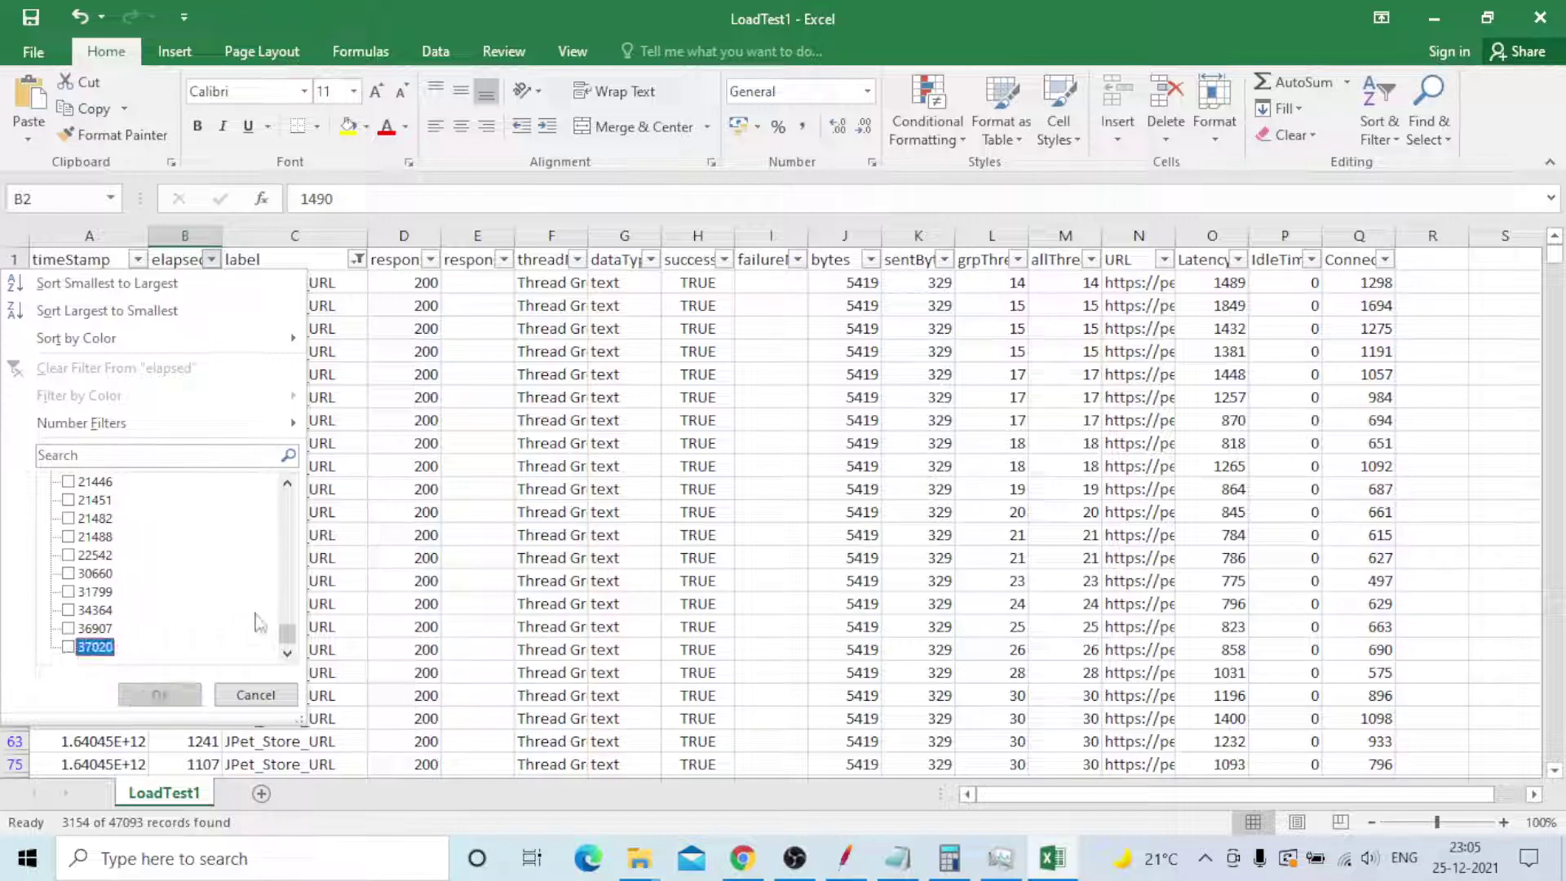
pyautogui.moveTo(286, 634); pyautogui.dragTo(288, 486)
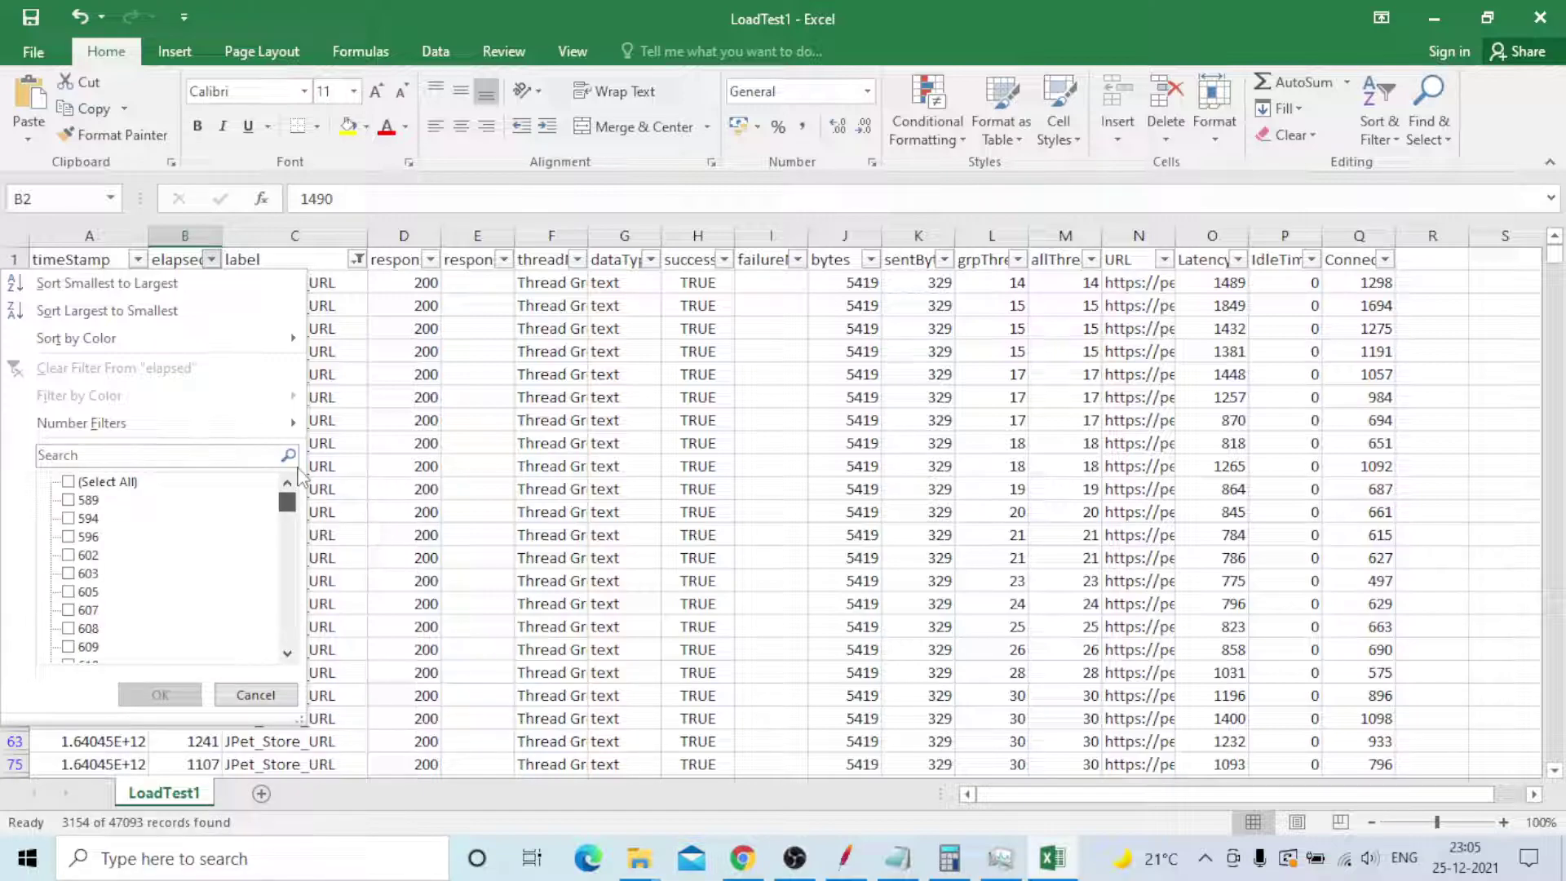
pyautogui.click(68, 504)
pyautogui.click(68, 503)
pyautogui.moveTo(287, 503); pyautogui.dragTo(315, 473)
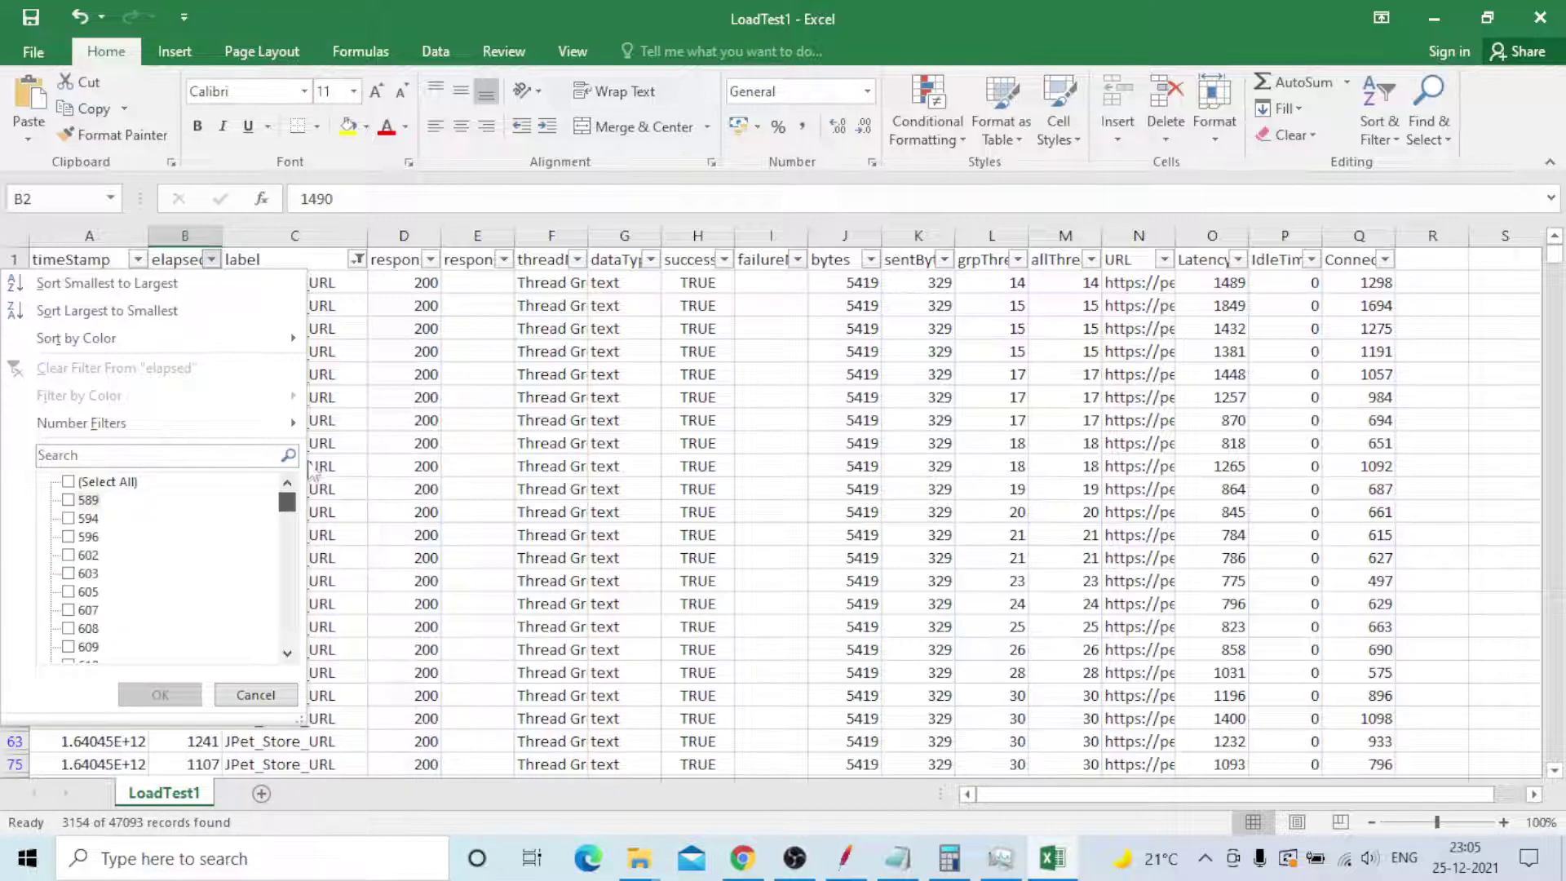
pyautogui.click(255, 695)
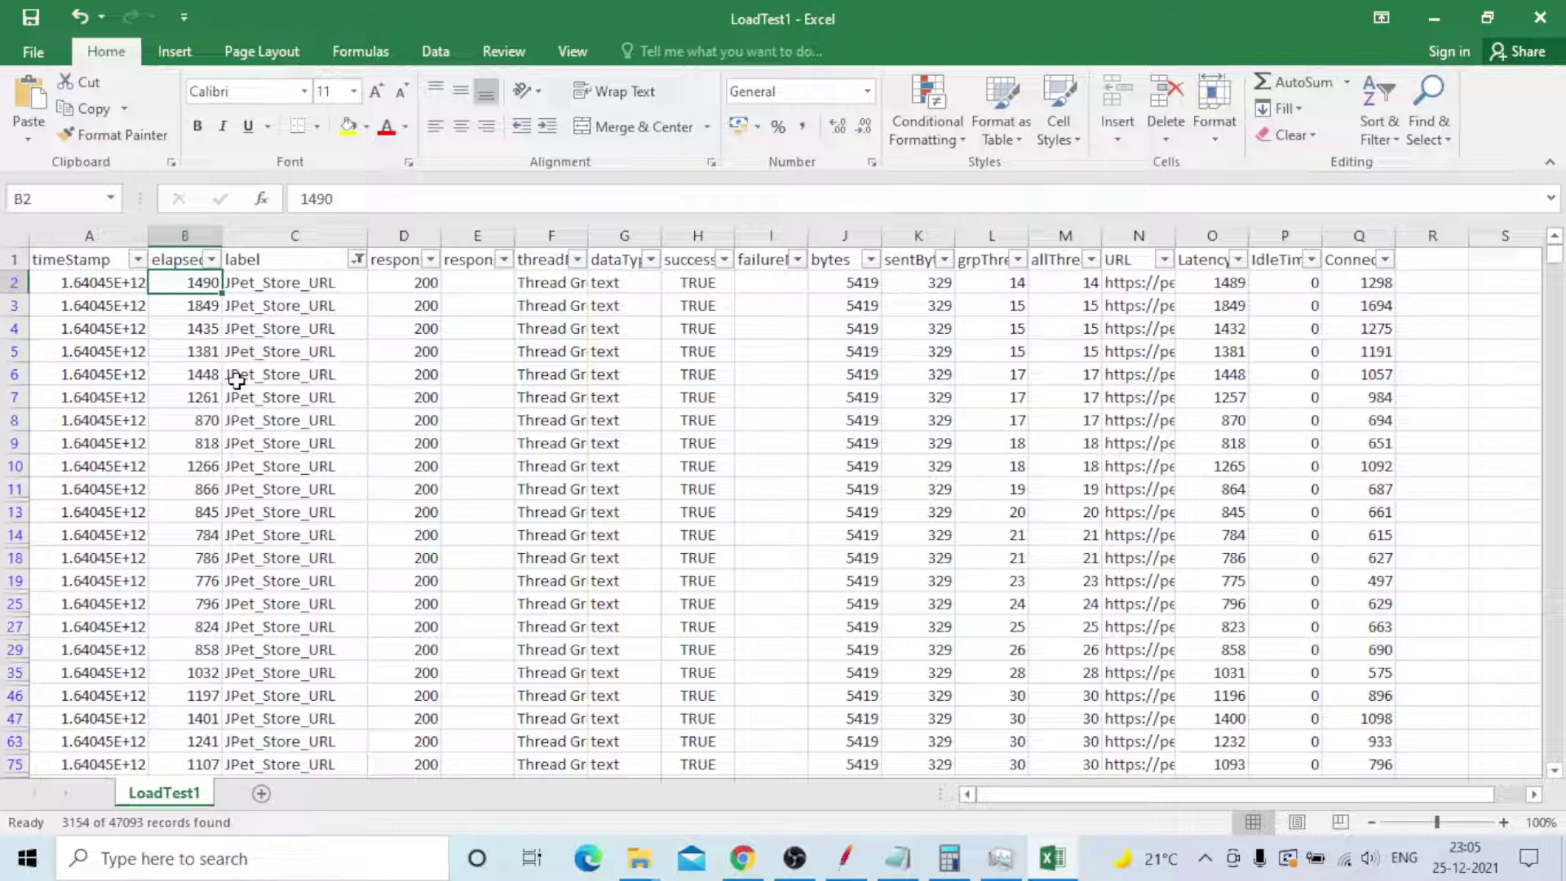
# - Filter the responseCode column to only the Non HTTP response code entry, leaving 15 records
pyautogui.click(393, 277)
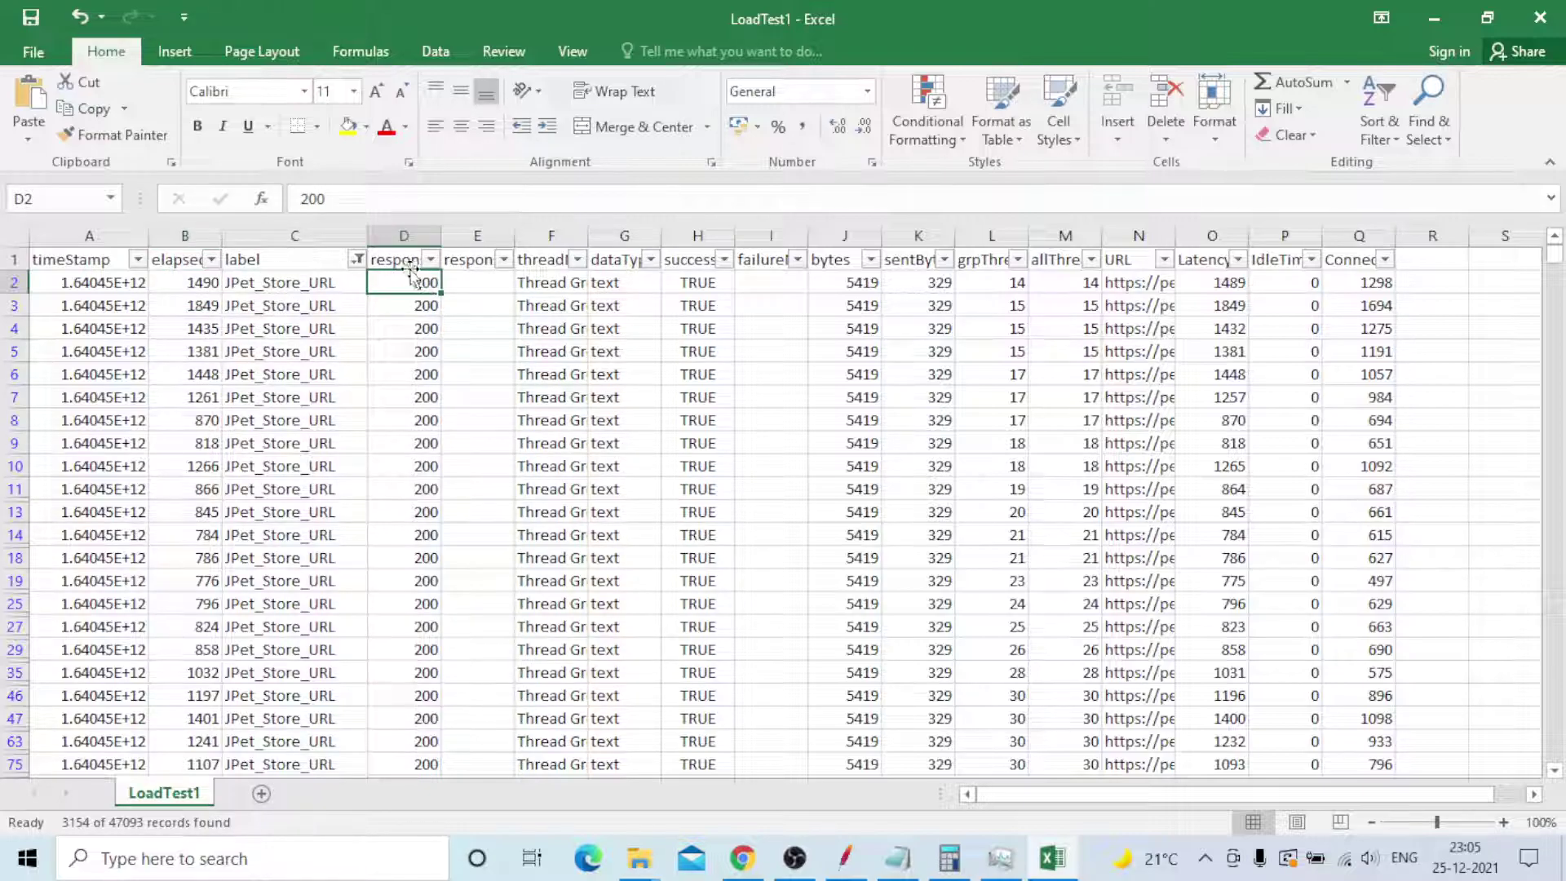
pyautogui.click(399, 258)
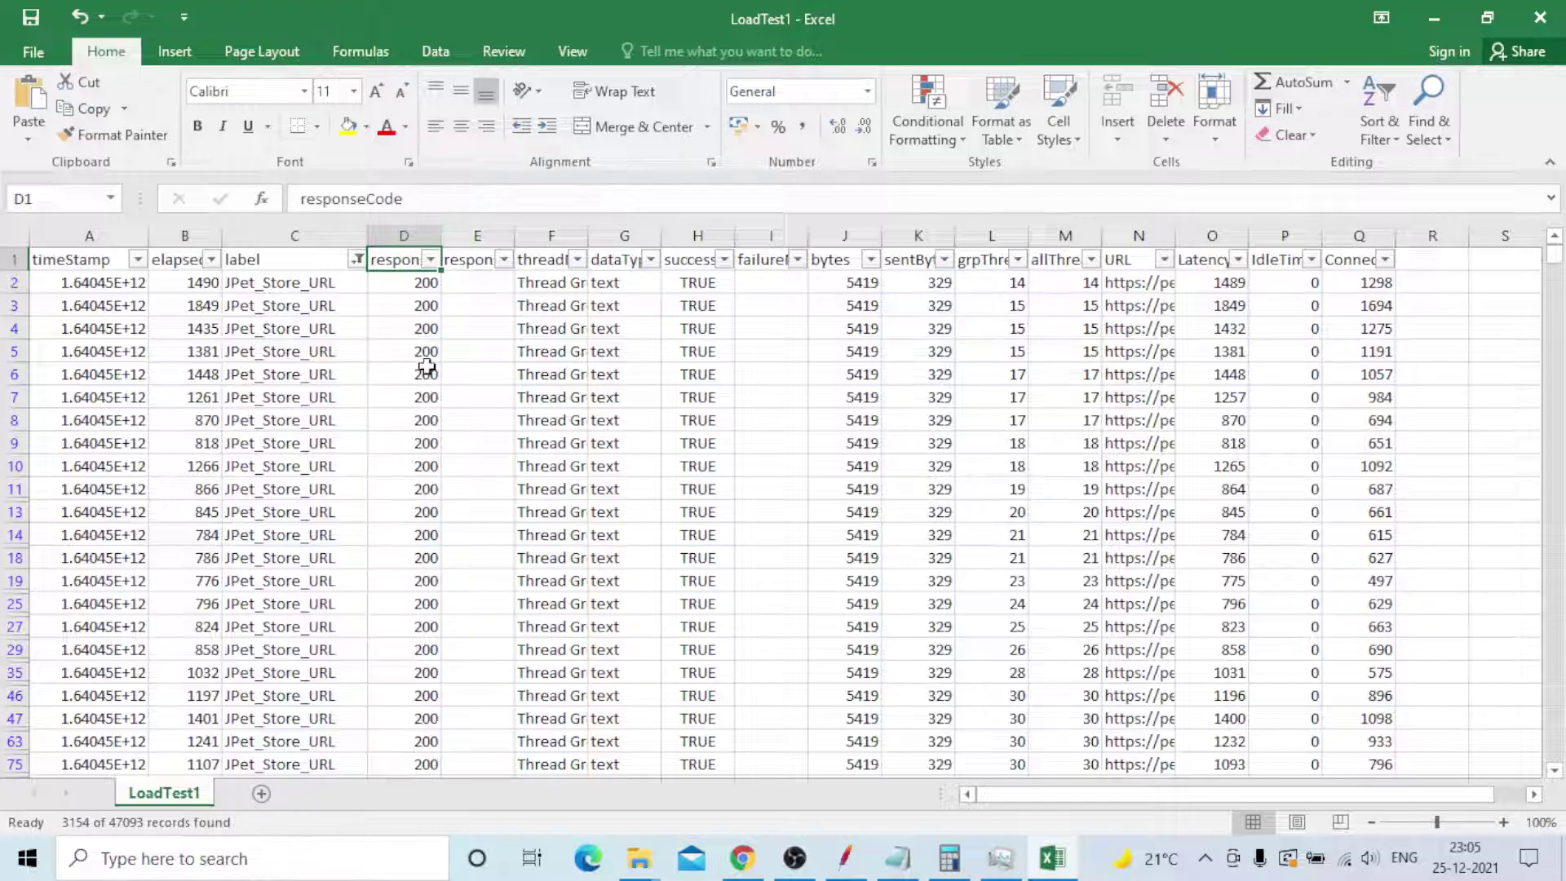
pyautogui.scroll(-4, 427, 374)
pyautogui.scroll(4, 427, 373)
pyautogui.click(430, 259)
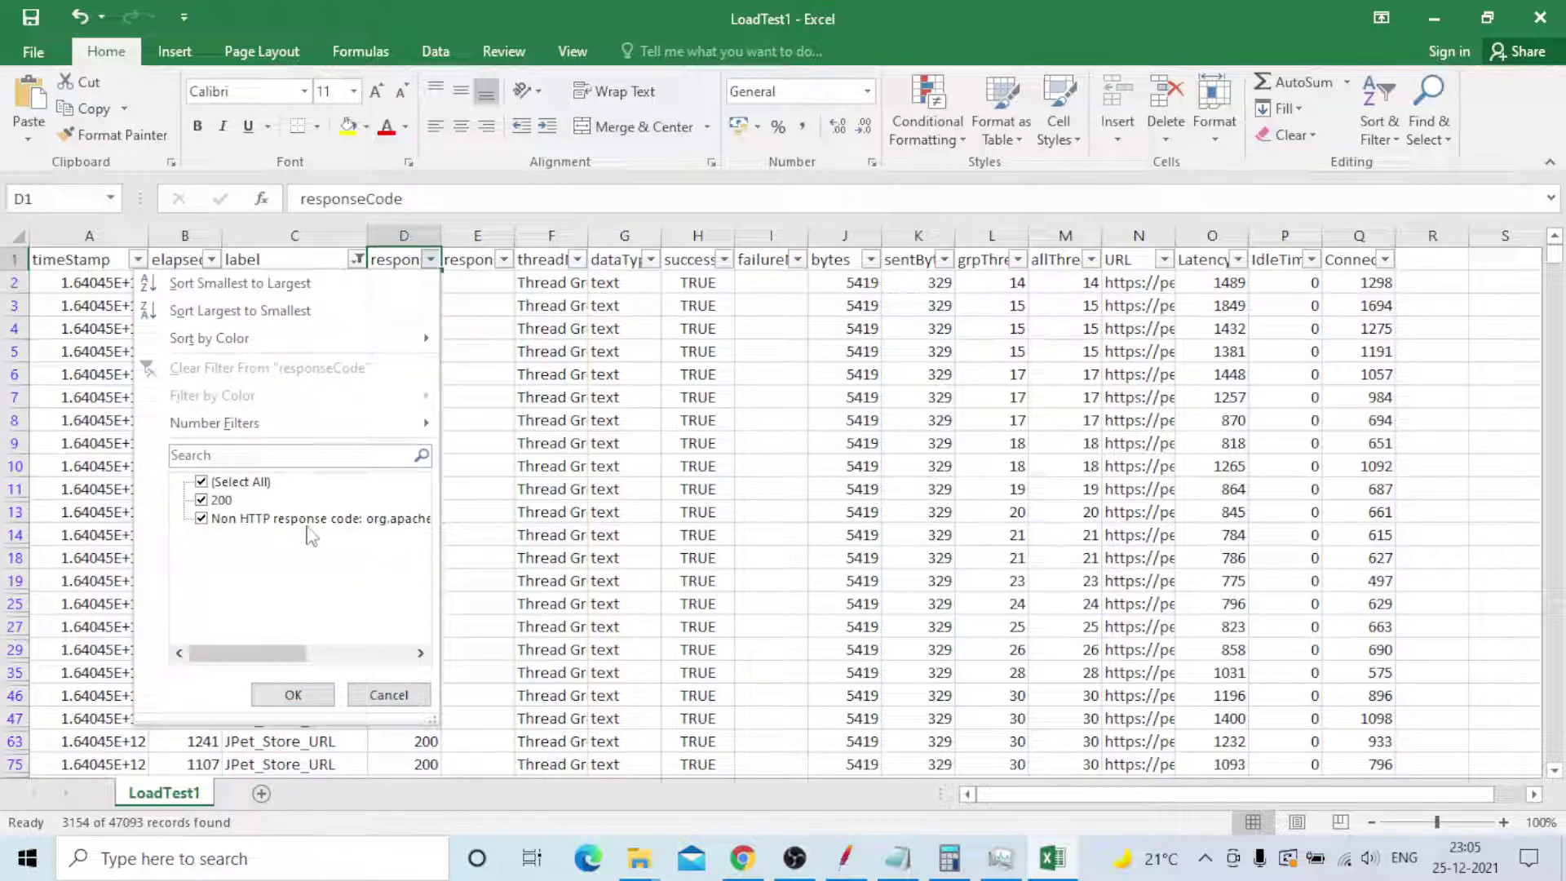
pyautogui.click(203, 483)
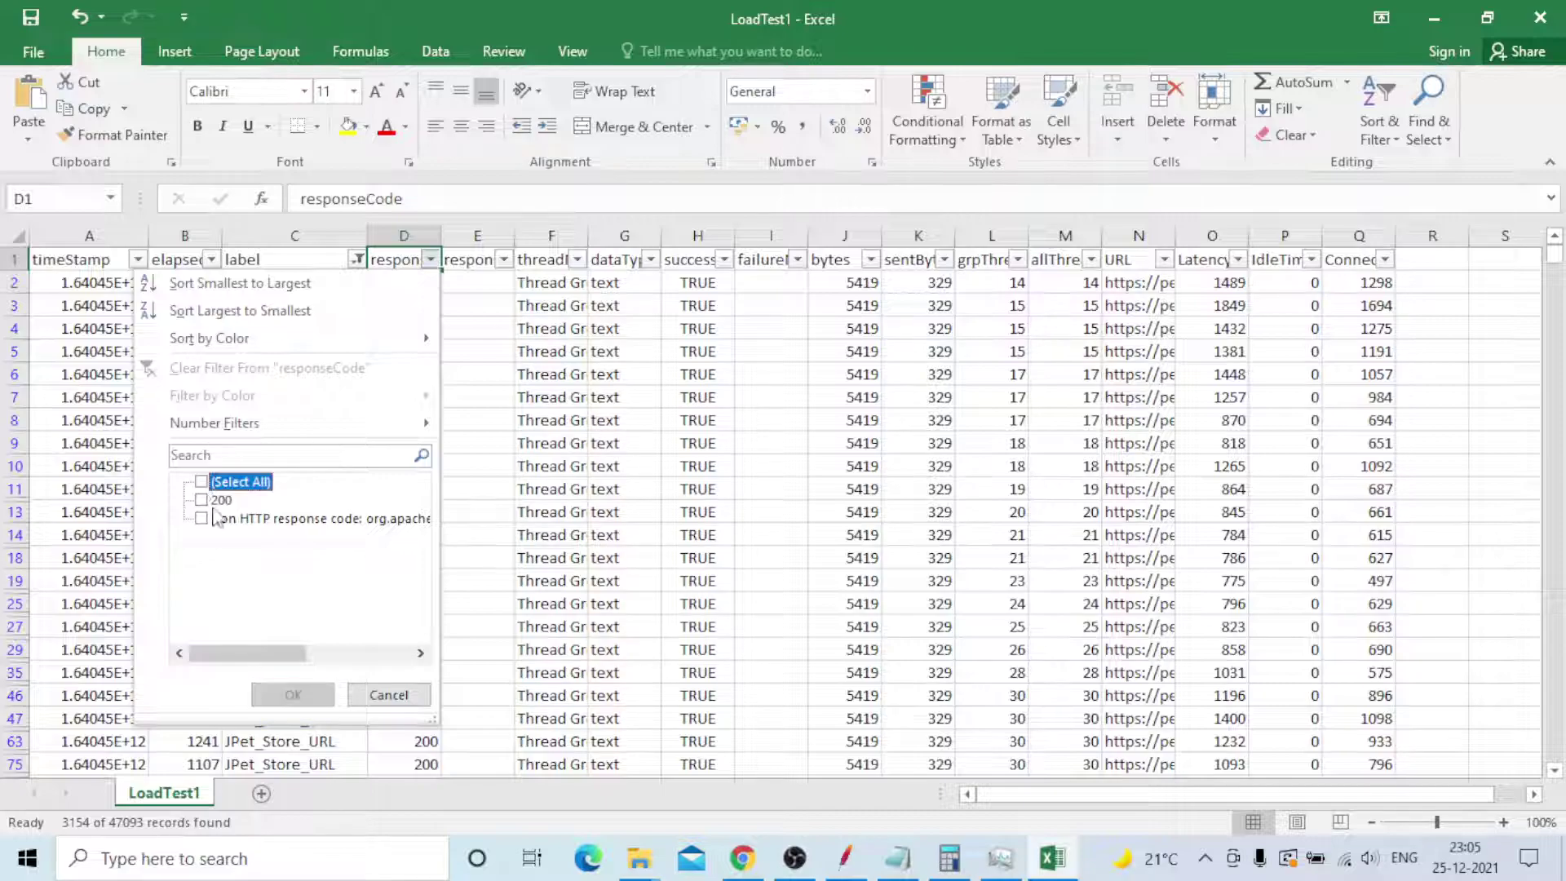
pyautogui.click(203, 519)
pyautogui.click(310, 699)
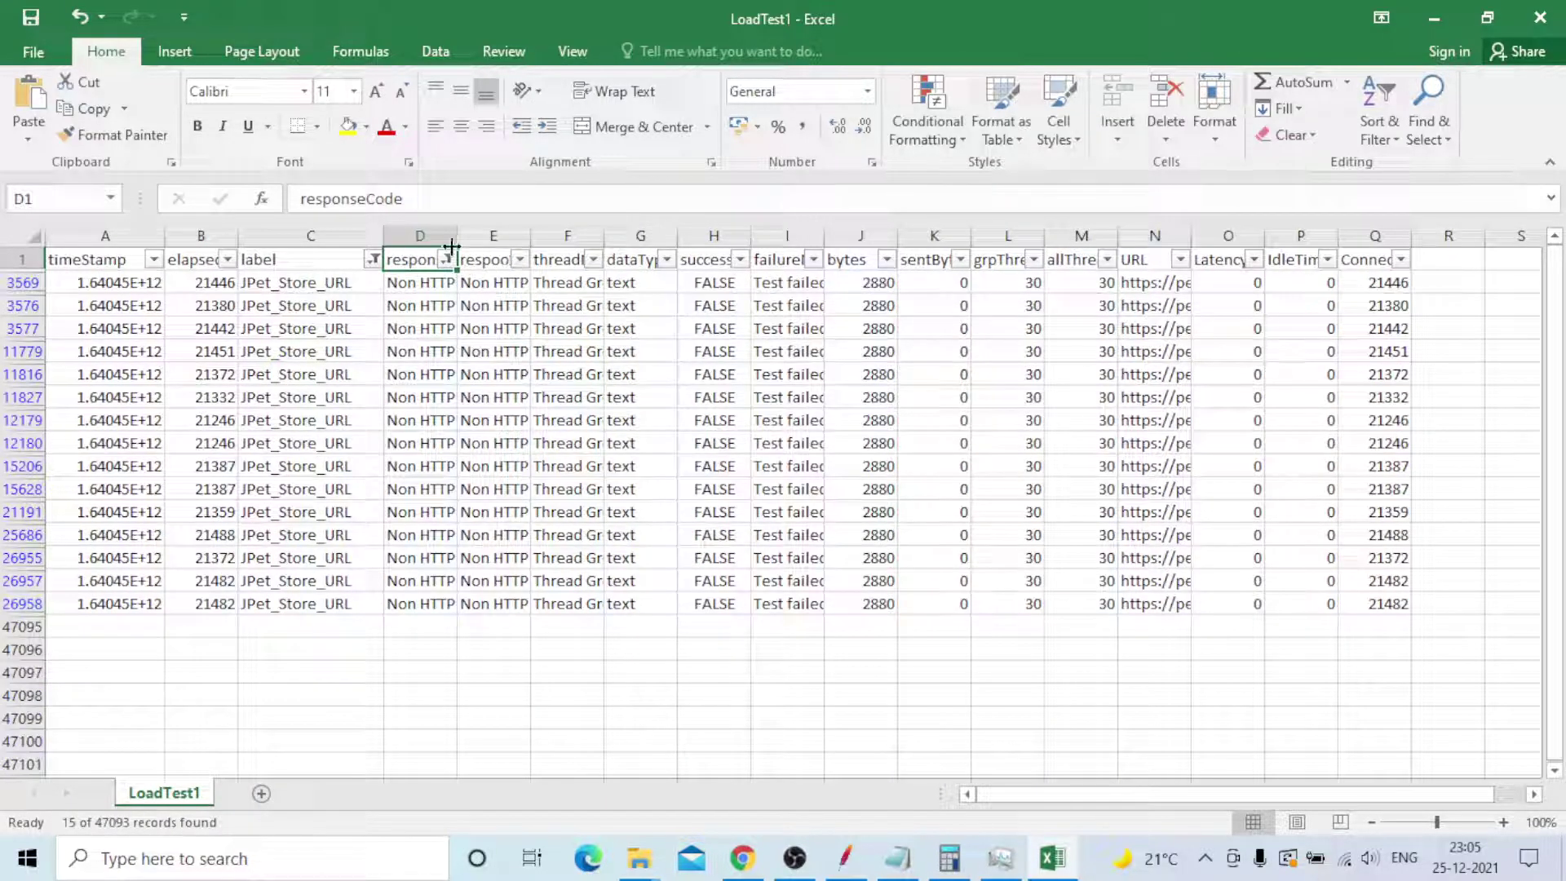
# - Widen column D to read the HttpHostConnectException errors in the failed rows, then narrow it again
pyautogui.moveTo(457, 236); pyautogui.dragTo(1079, 238)
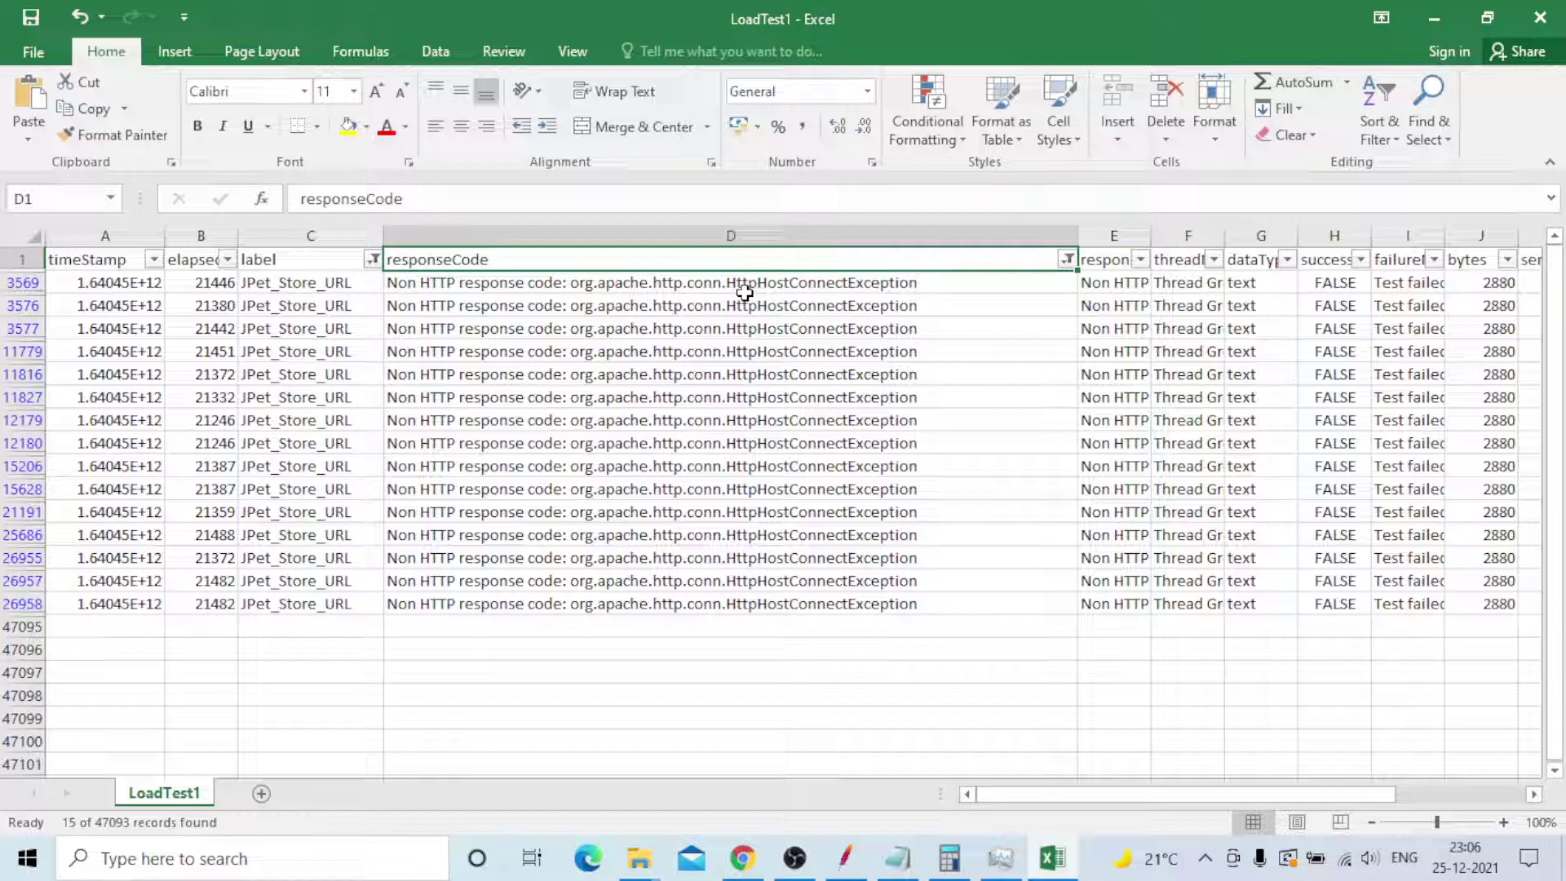
pyautogui.click(906, 284)
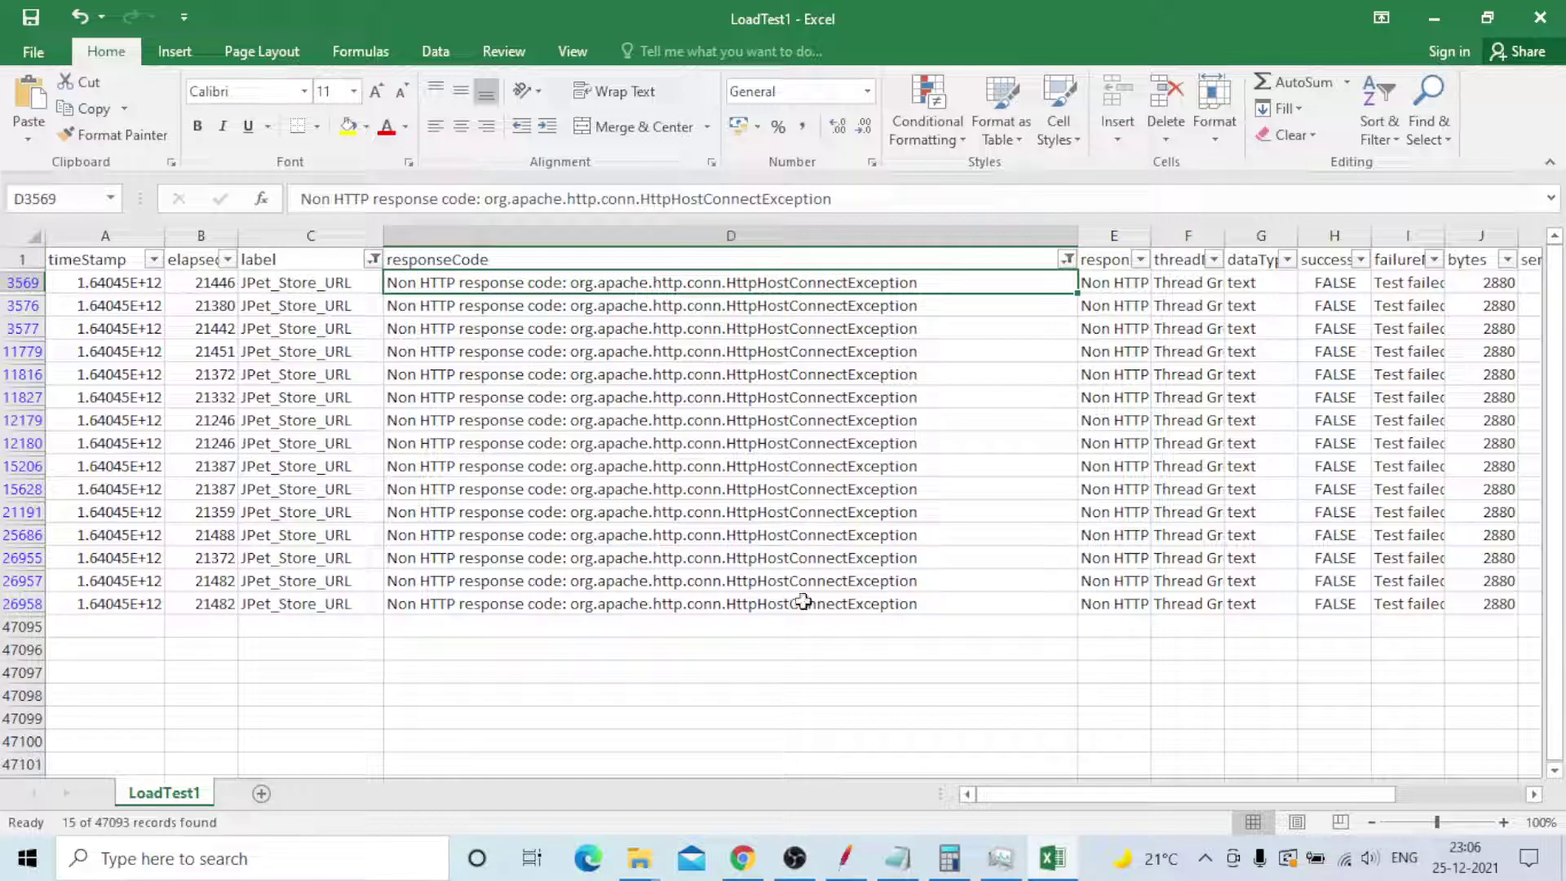
pyautogui.click(849, 332)
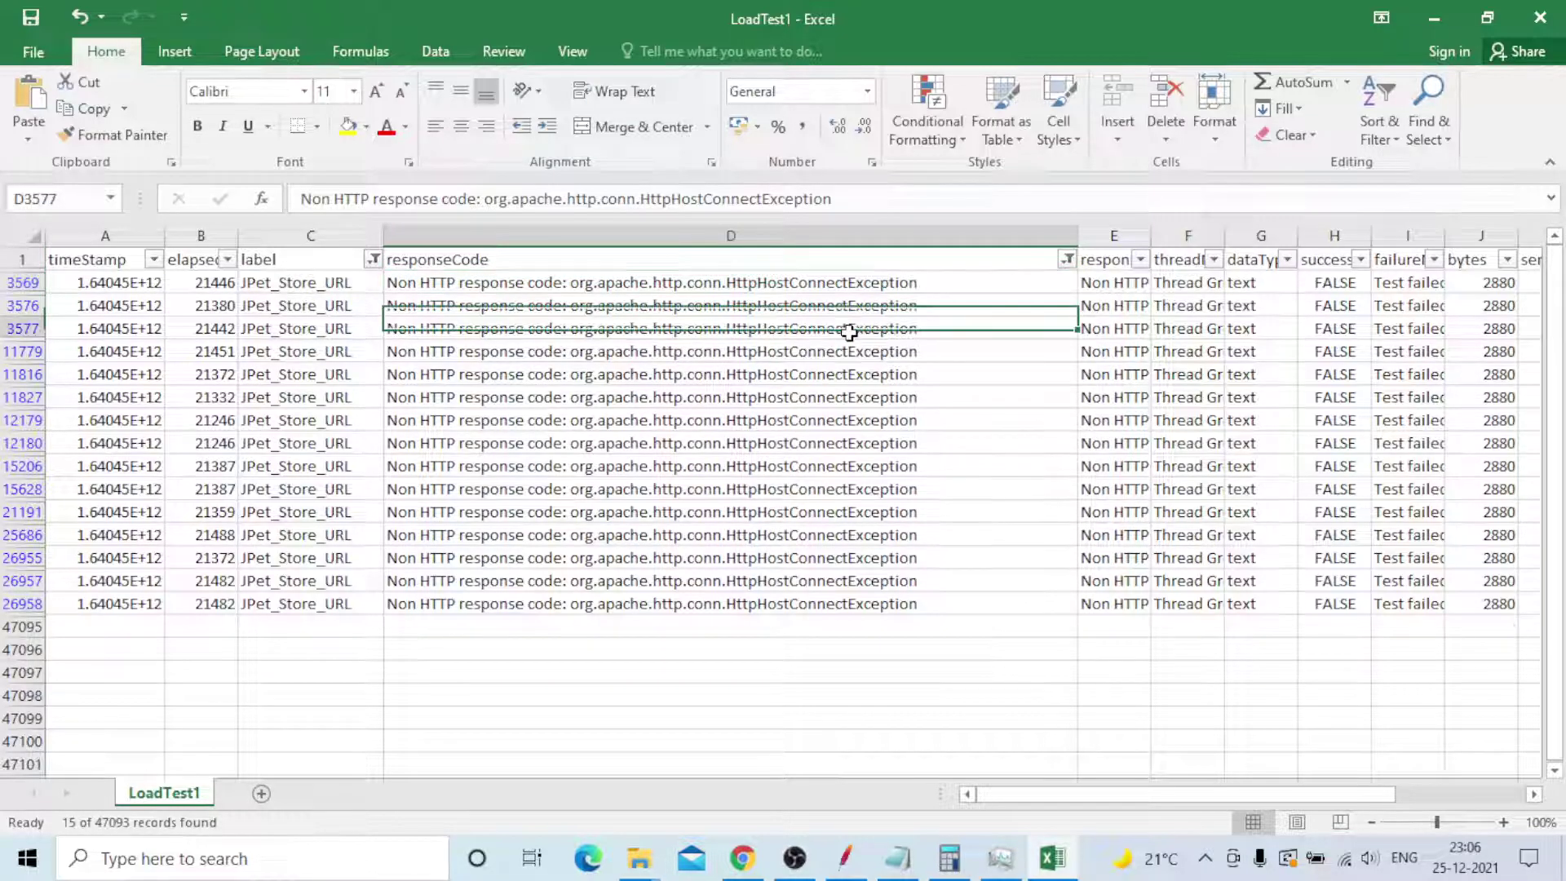
pyautogui.click(831, 306)
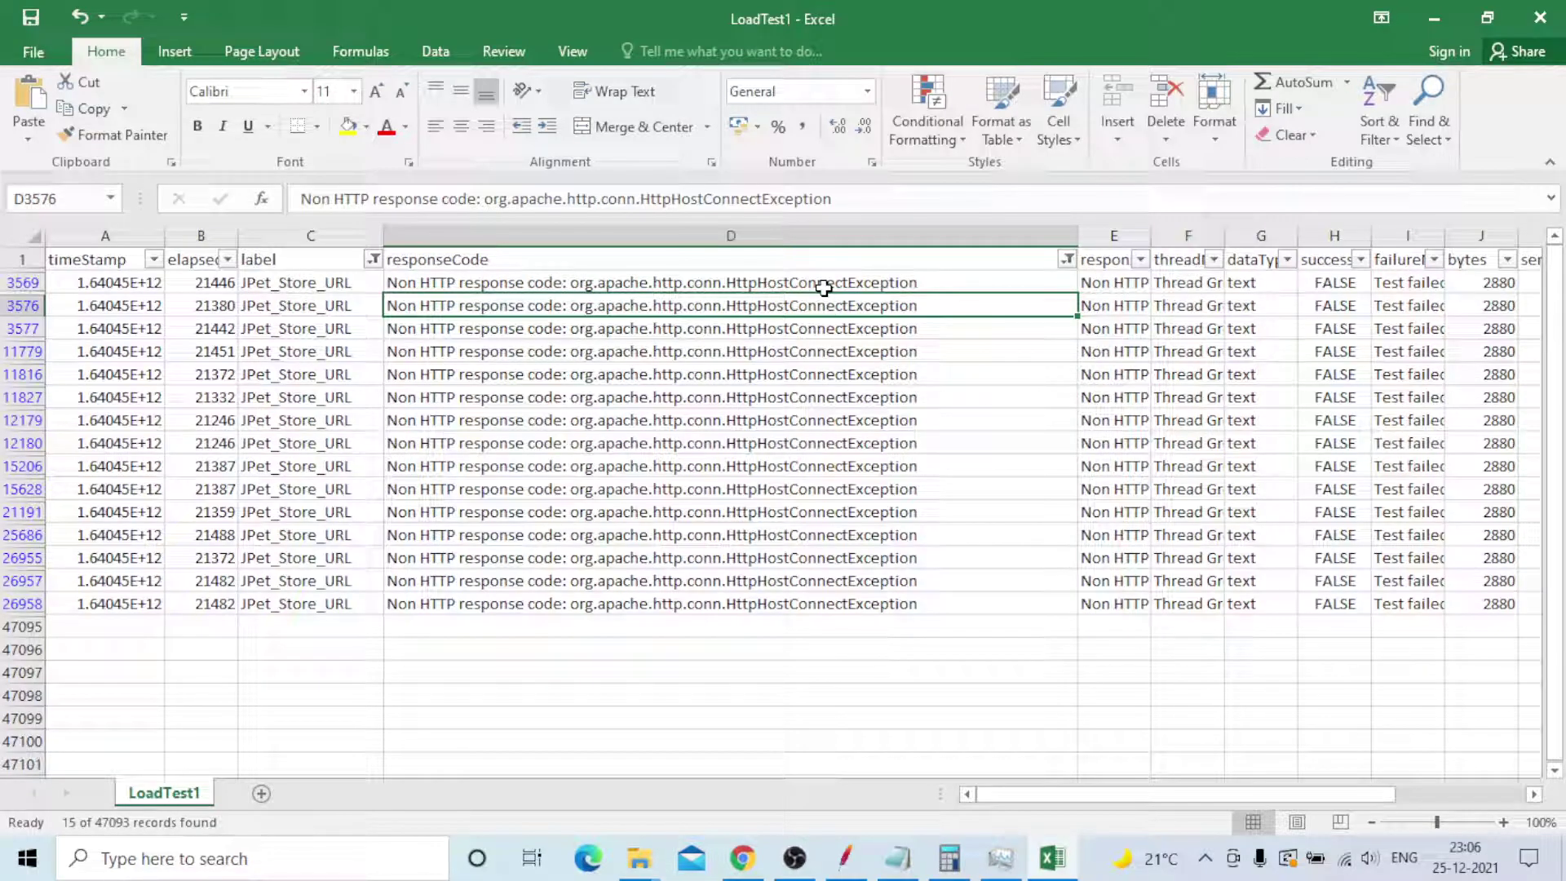
pyautogui.click(822, 286)
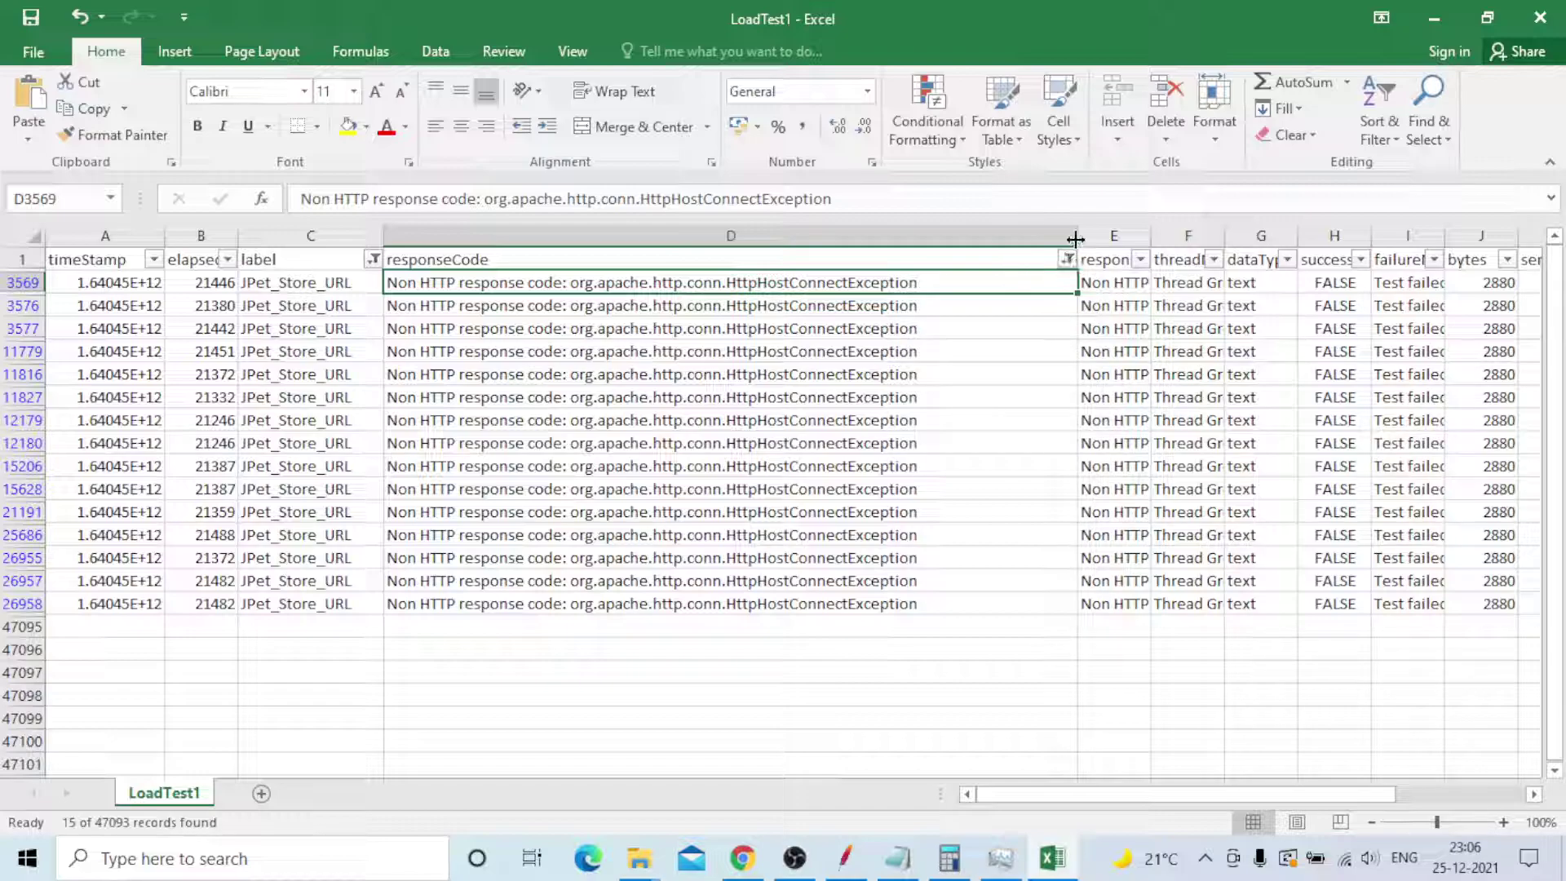
pyautogui.moveTo(1076, 238); pyautogui.dragTo(454, 247)
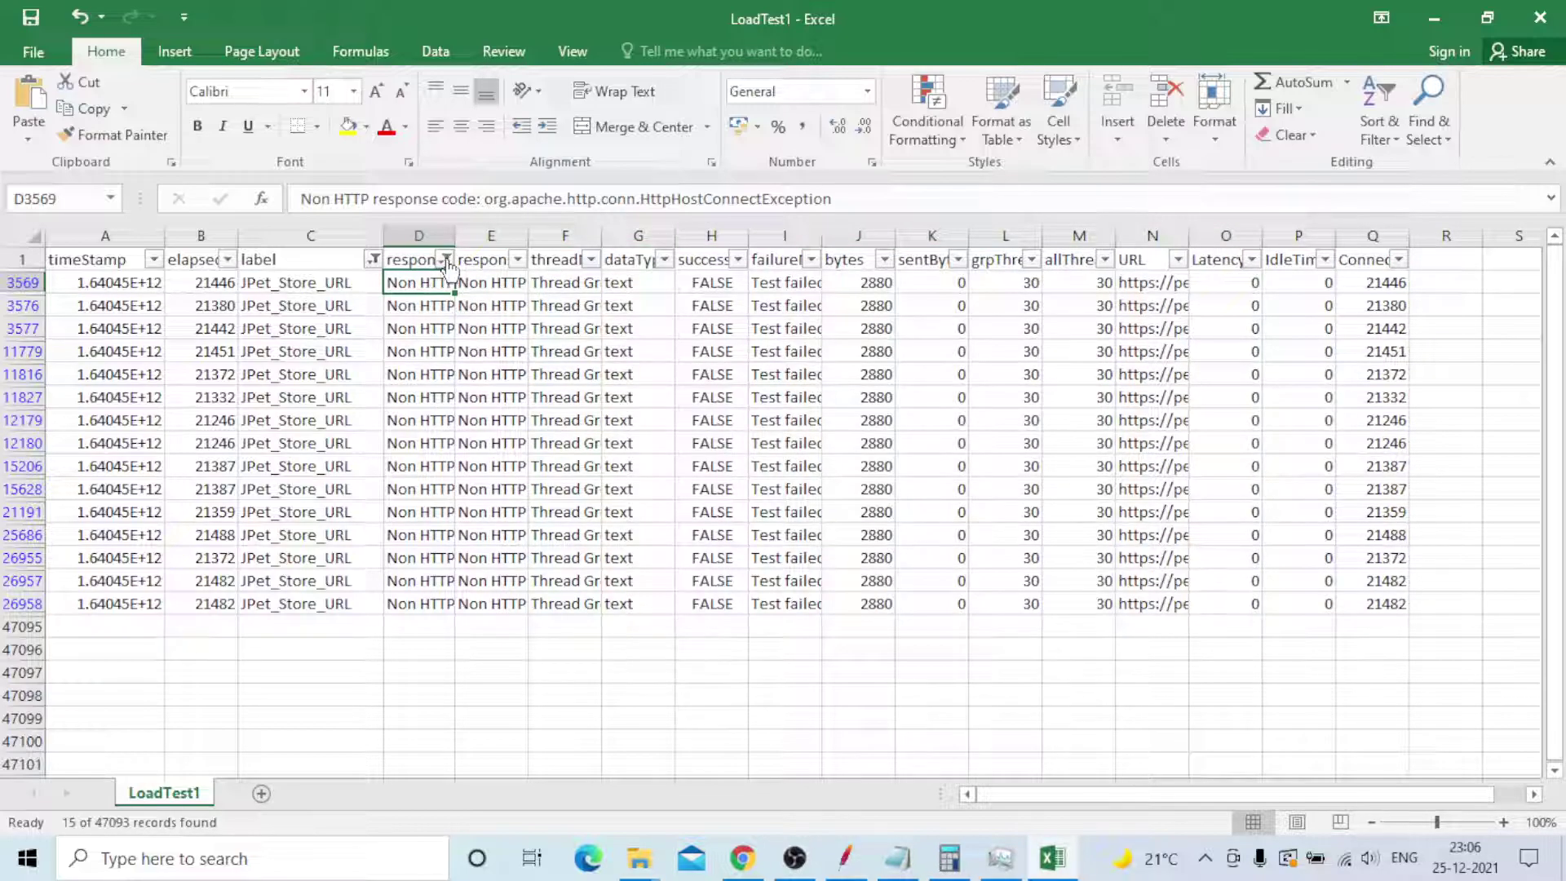
# - Clear the responseCode filter to show the 3154 rows with 200 responses
pyautogui.click(445, 260)
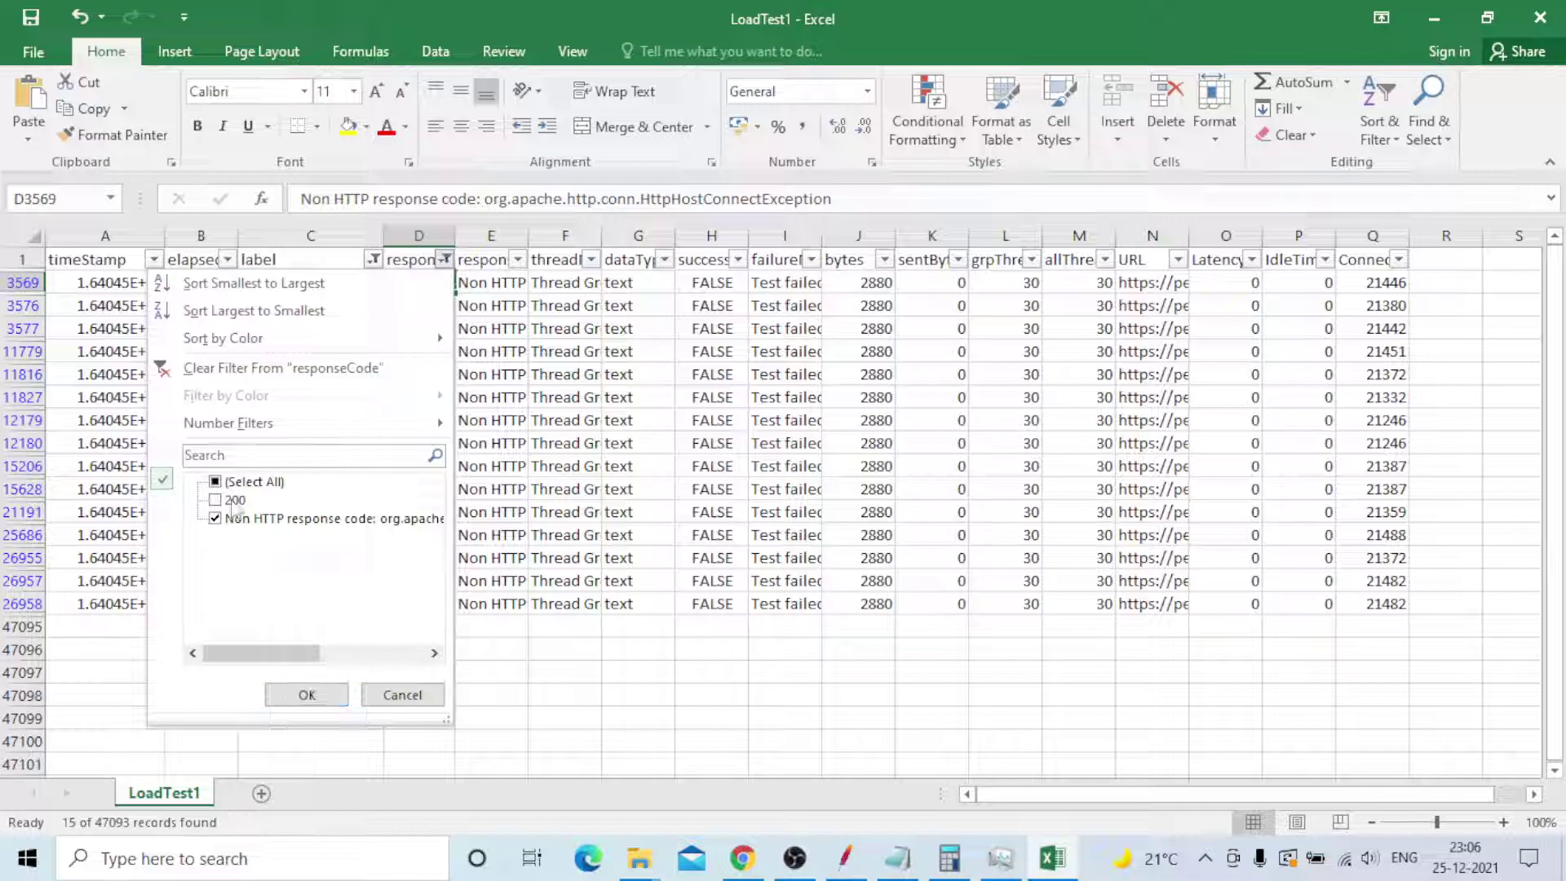
pyautogui.click(216, 519)
pyautogui.click(215, 482)
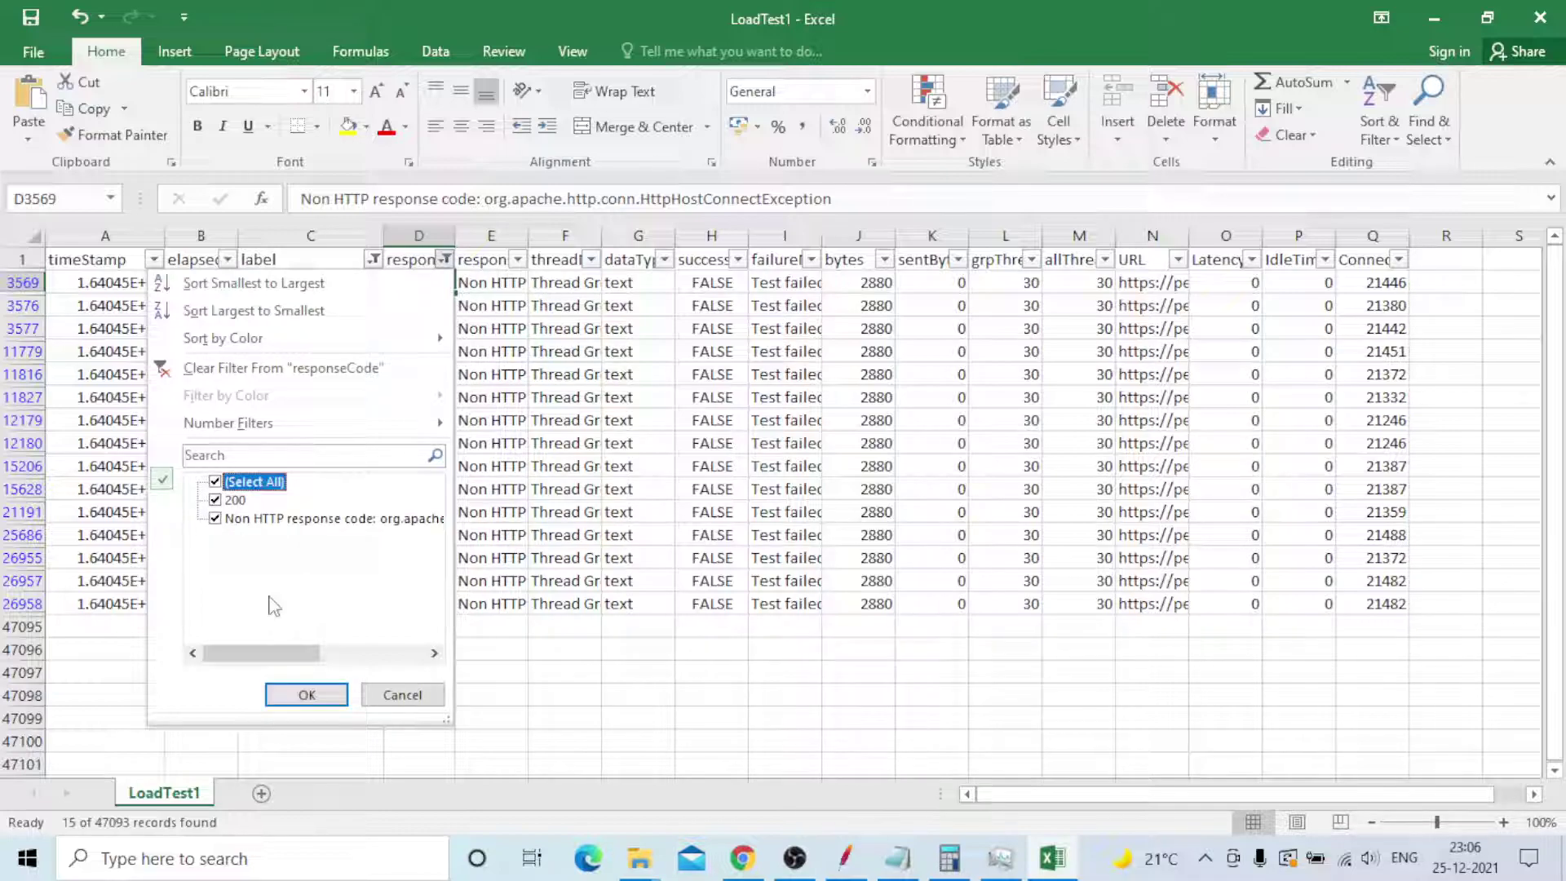
pyautogui.click(305, 696)
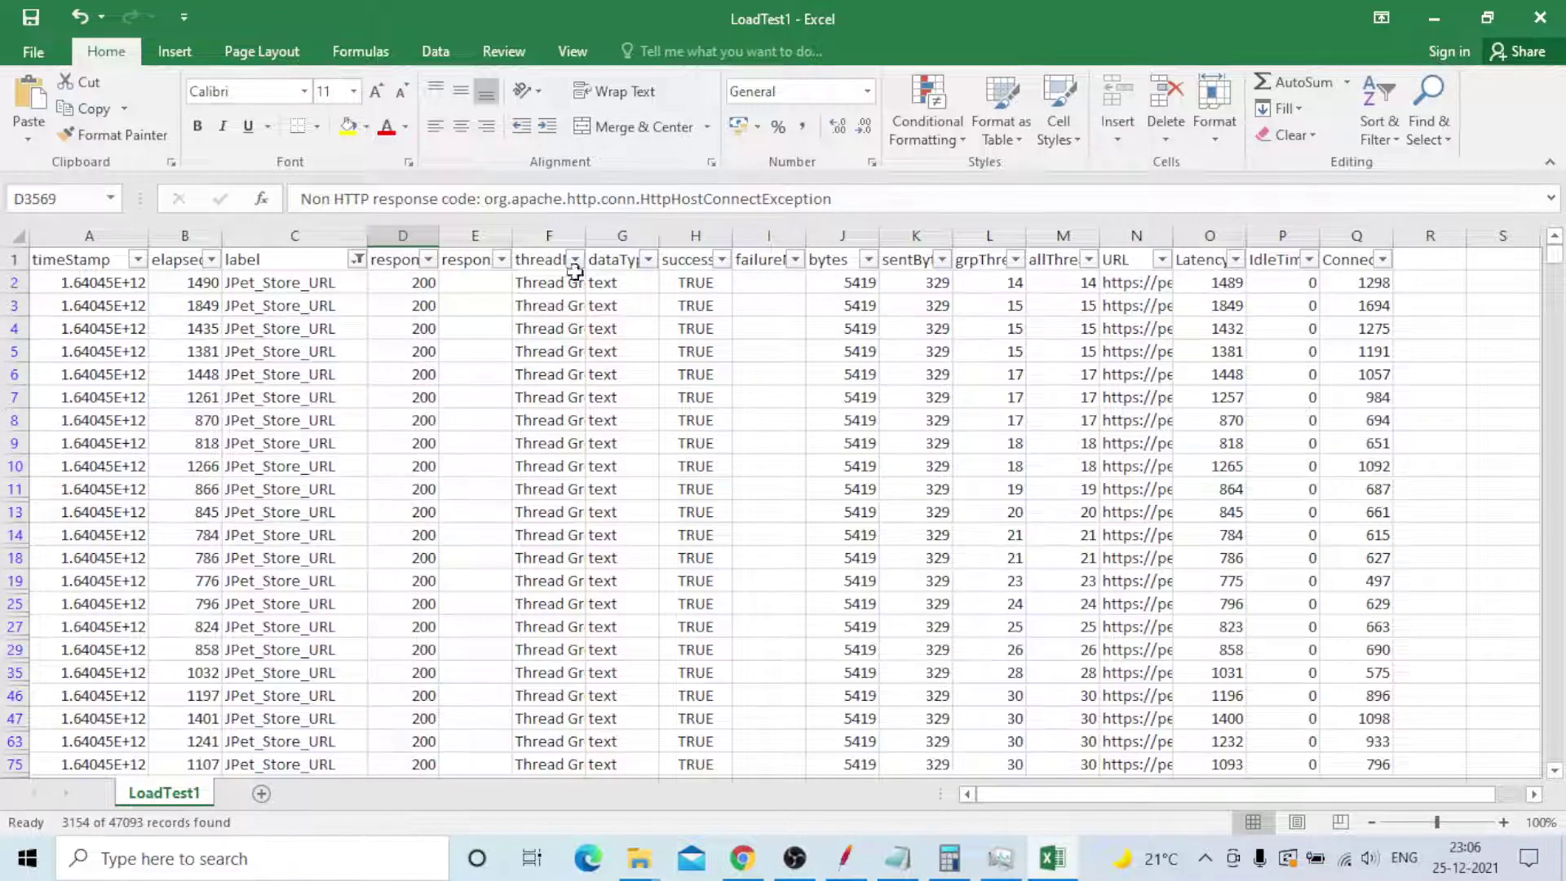
# - Widen the threadName column and look through the responseMessage, threadName and dataType filters unchanged
pyautogui.click(534, 261)
pyautogui.moveTo(587, 240); pyautogui.dragTo(609, 240)
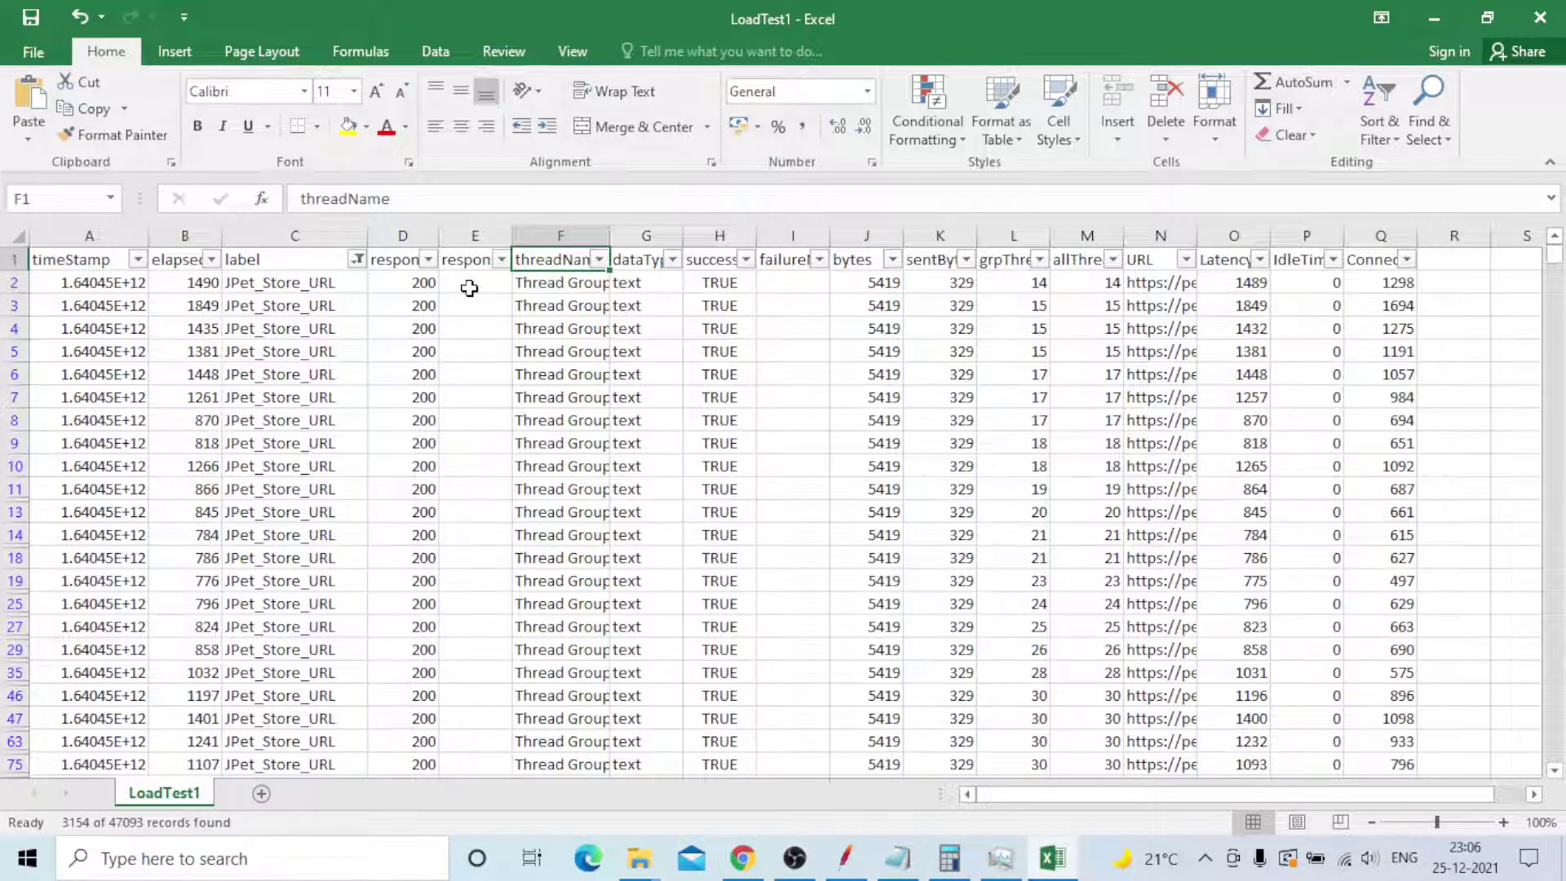
pyautogui.click(501, 259)
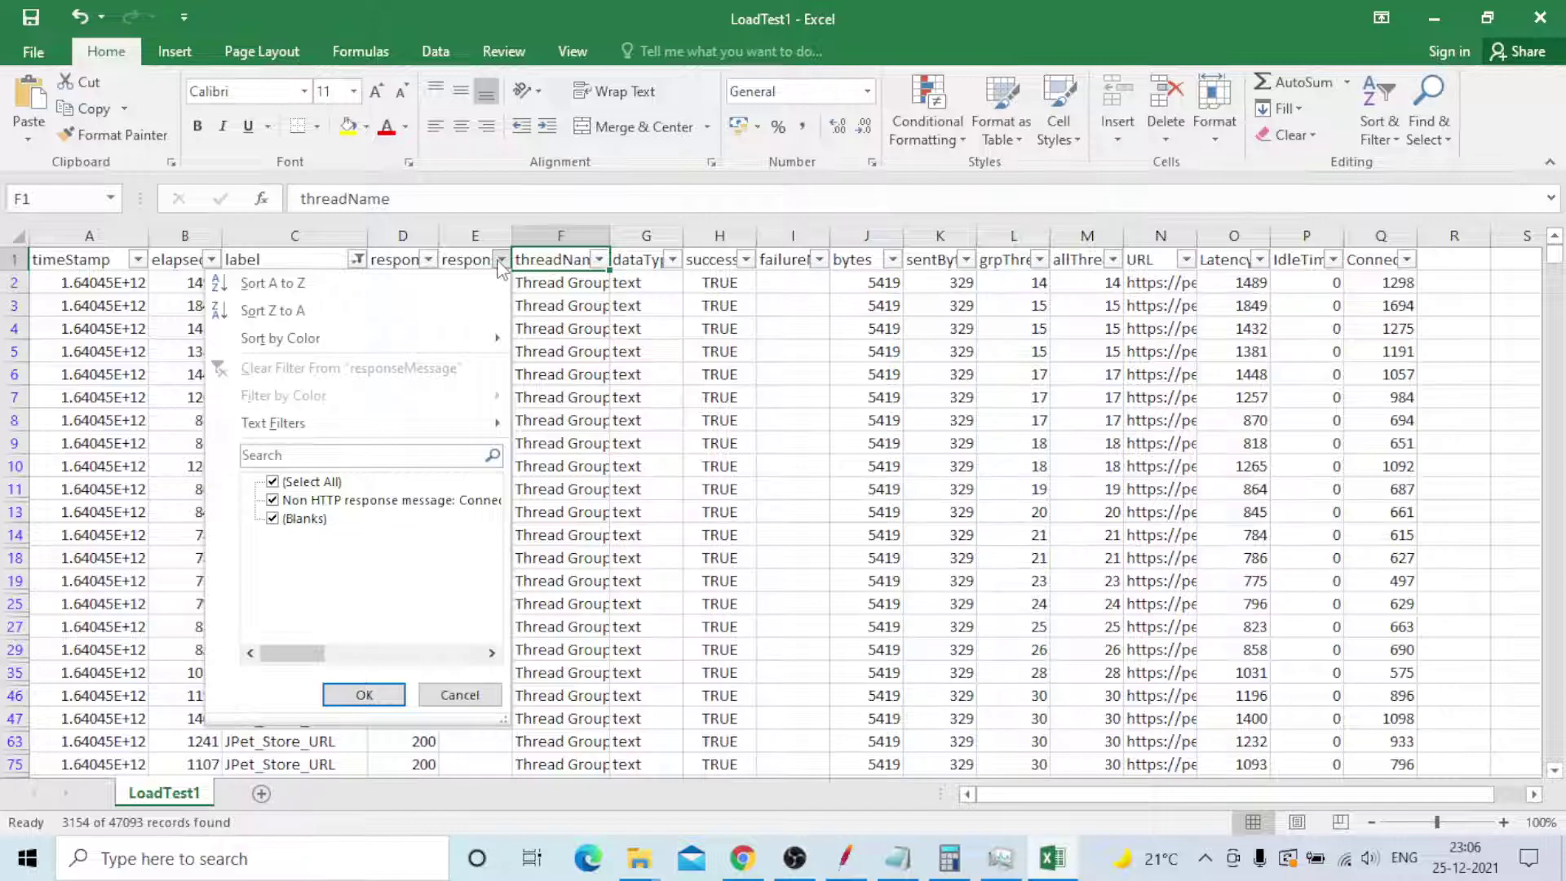
pyautogui.click(500, 263)
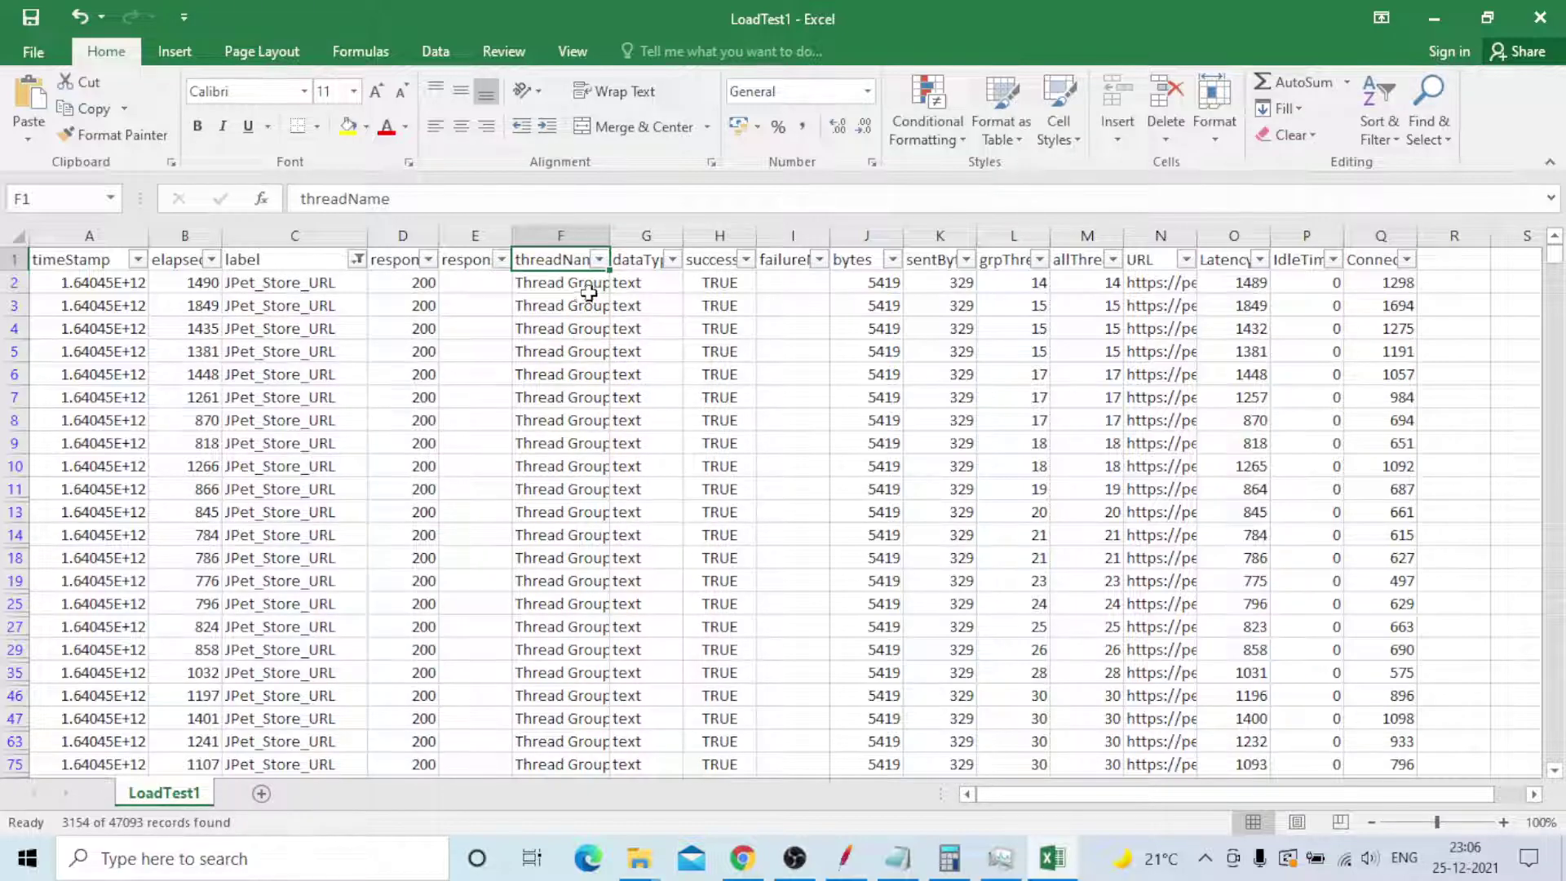
pyautogui.click(600, 259)
pyautogui.moveTo(587, 501)
pyautogui.mouseDown()
pyautogui.moveTo(590, 622)
pyautogui.moveTo(589, 519)
pyautogui.mouseUp()
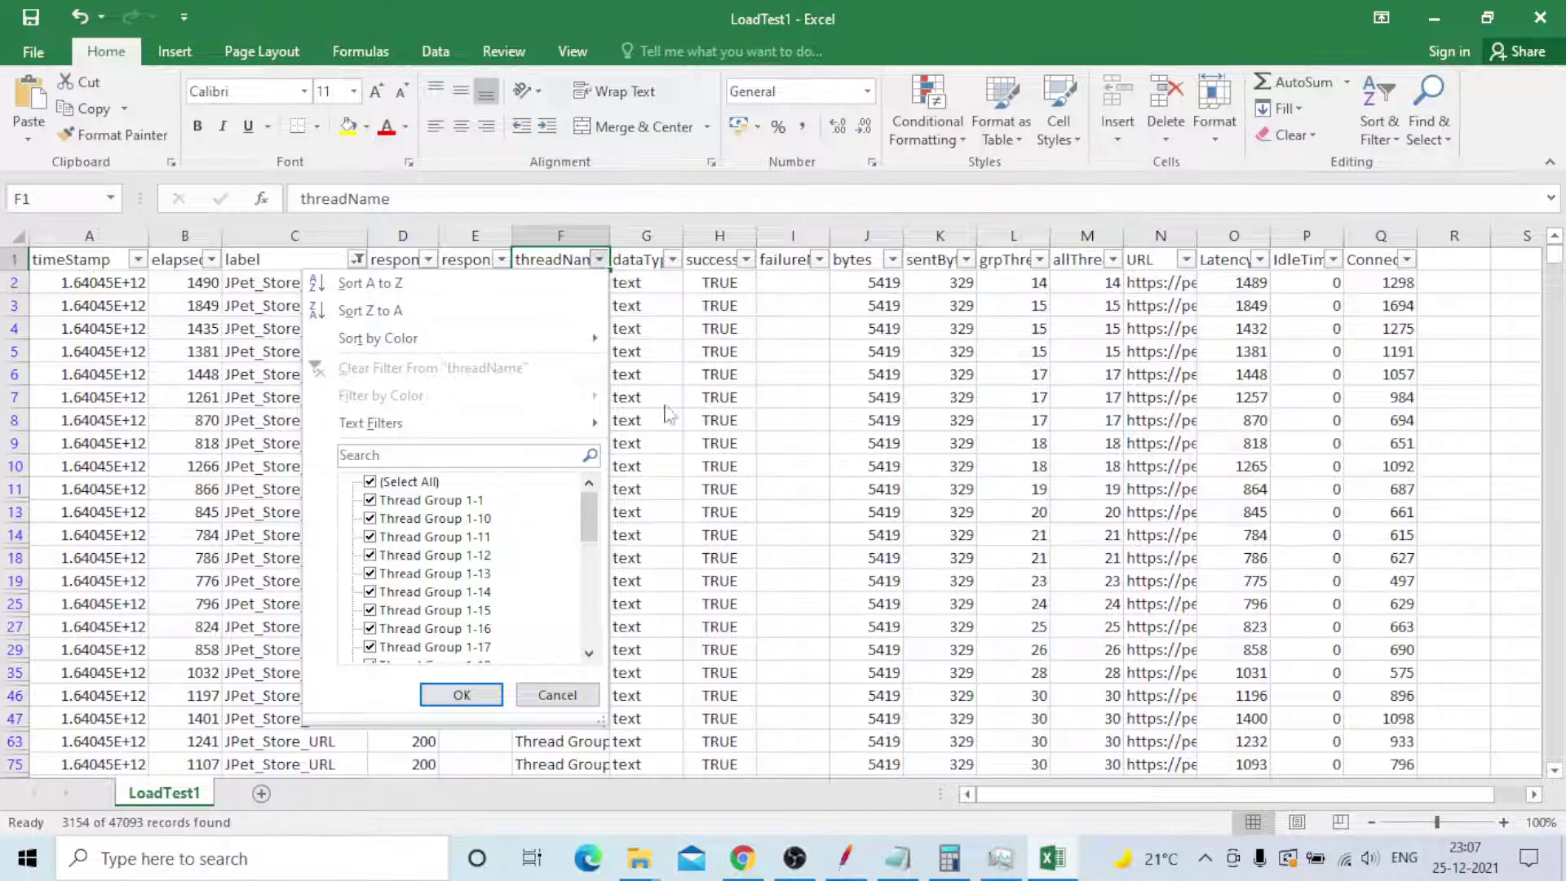
pyautogui.click(461, 695)
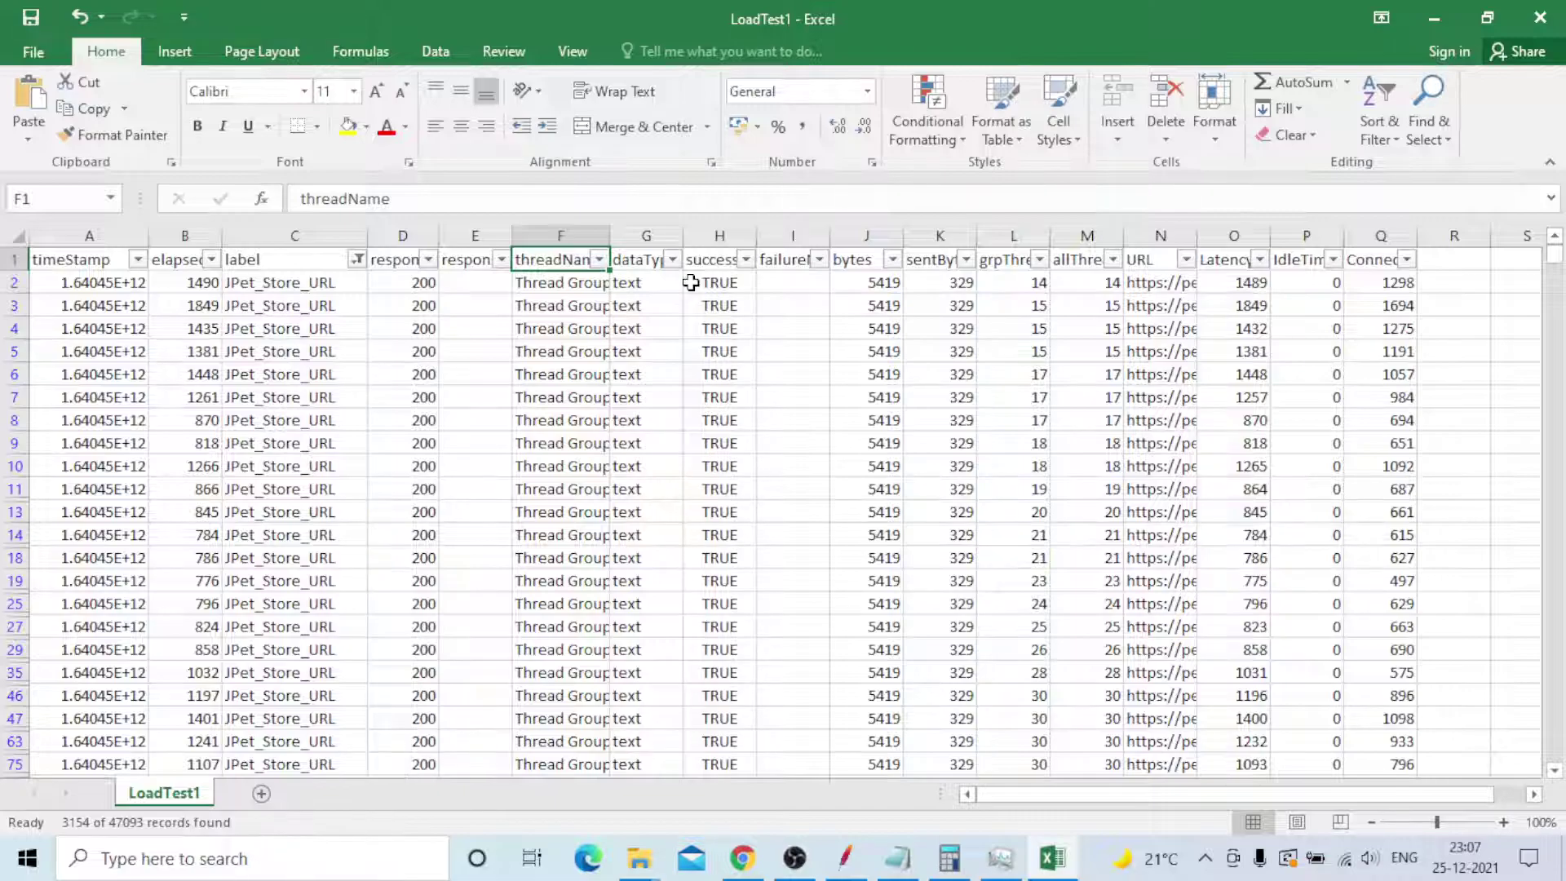
pyautogui.click(672, 259)
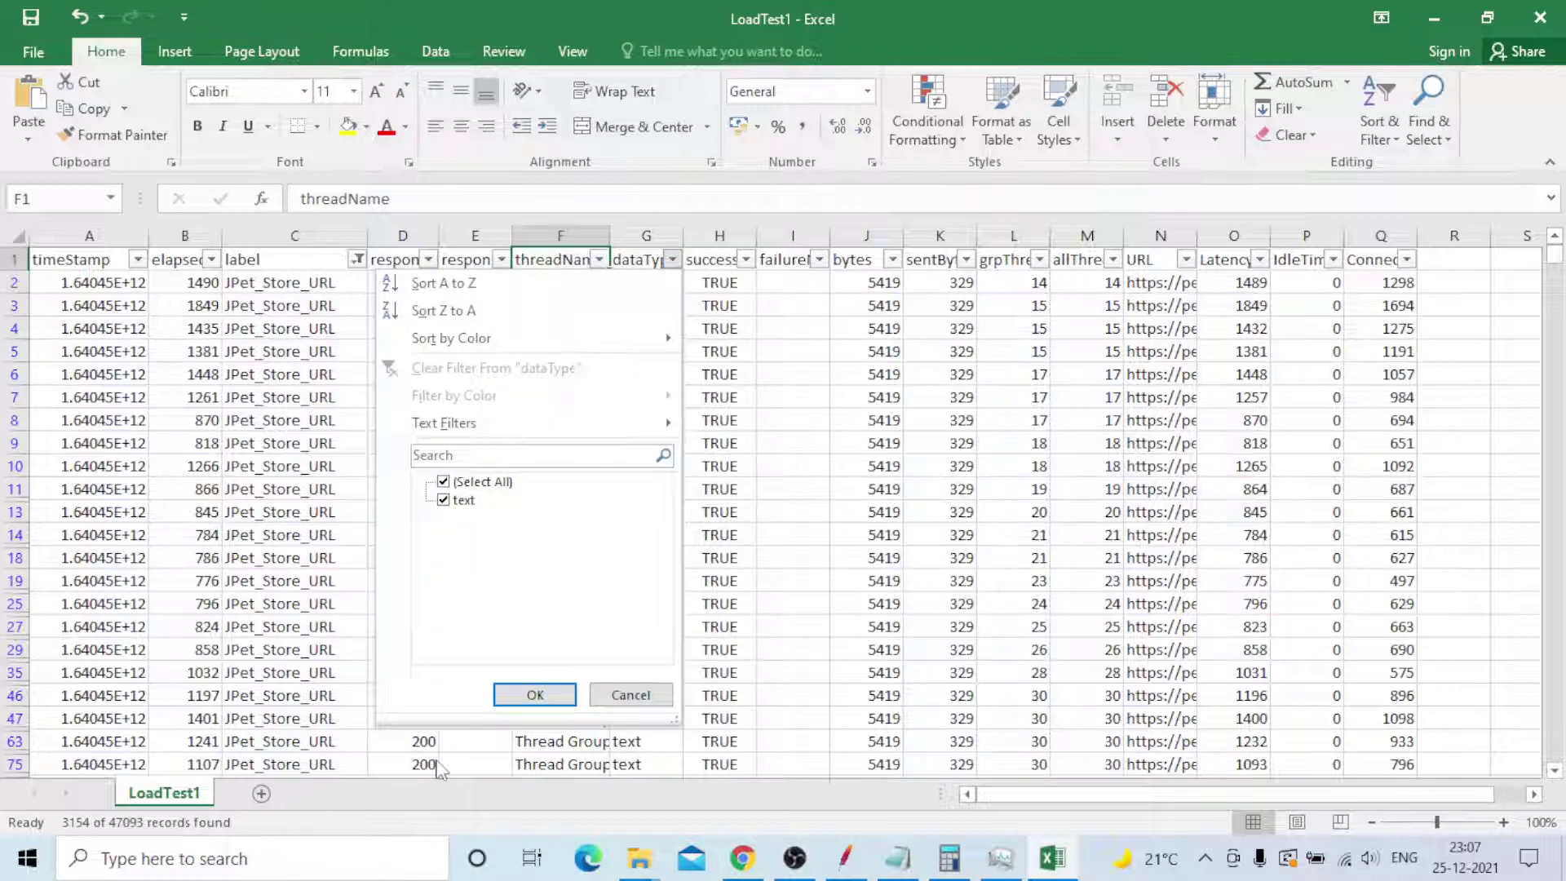
pyautogui.click(534, 695)
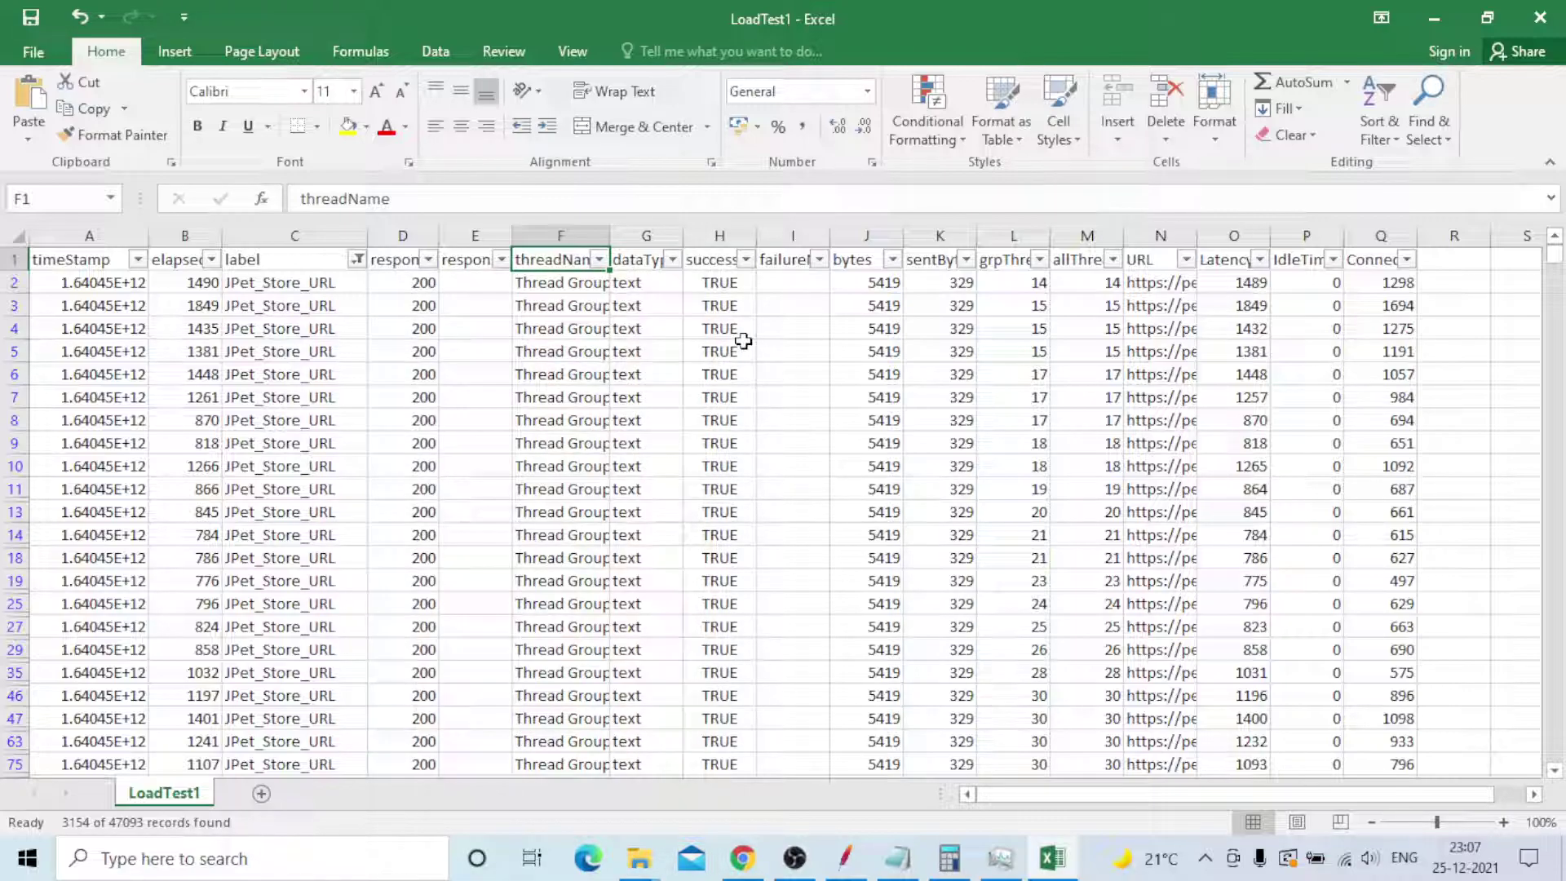
pyautogui.click(747, 260)
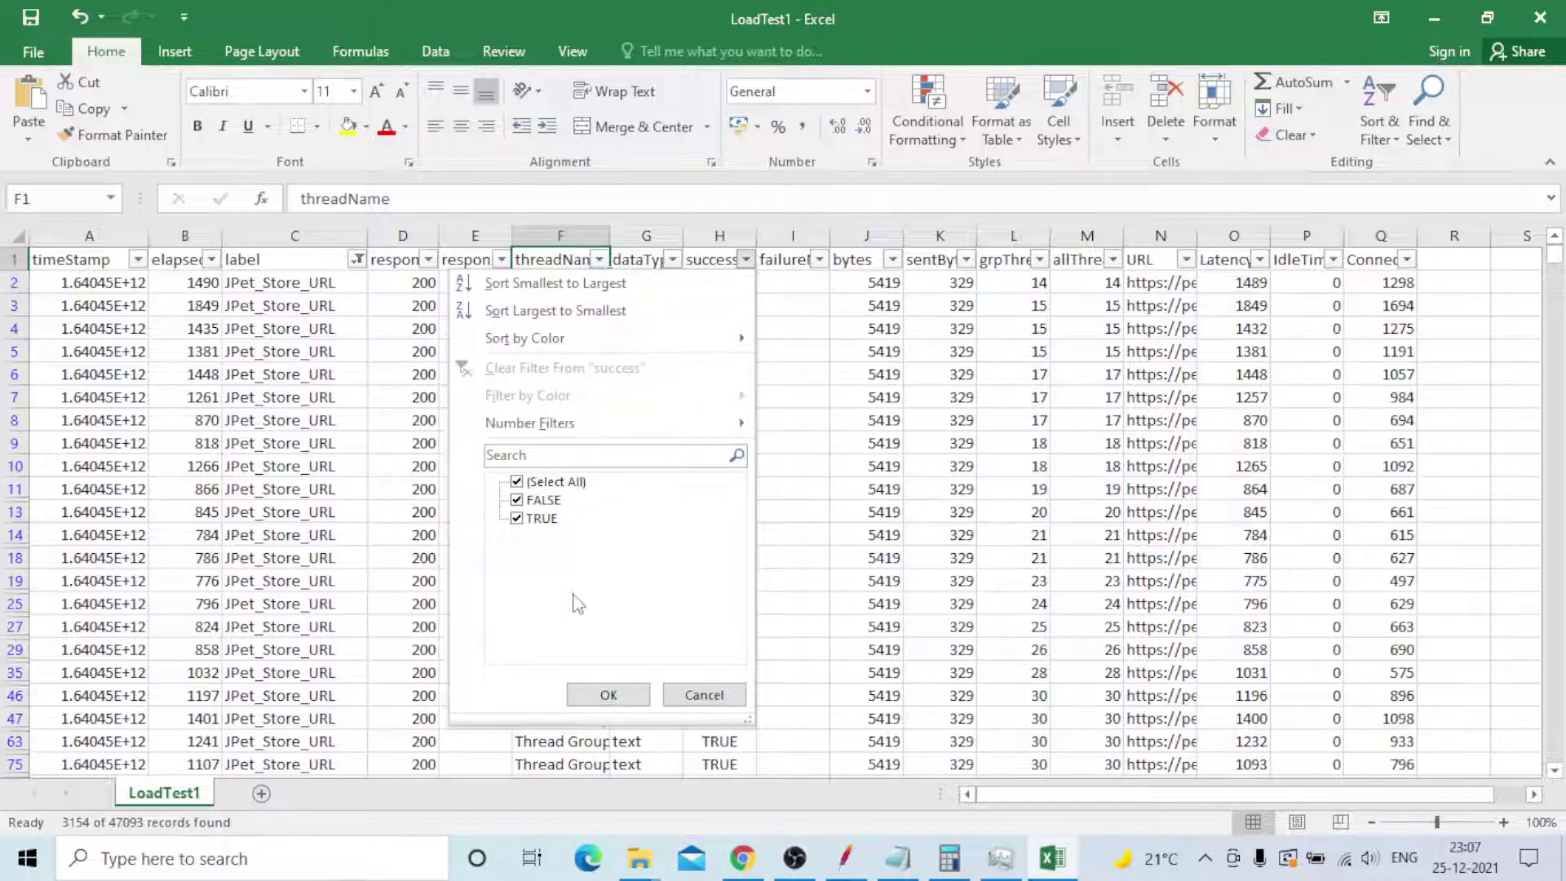
# - Filter the success column to FALSE, showing the 15 failed rows
pyautogui.click(518, 482)
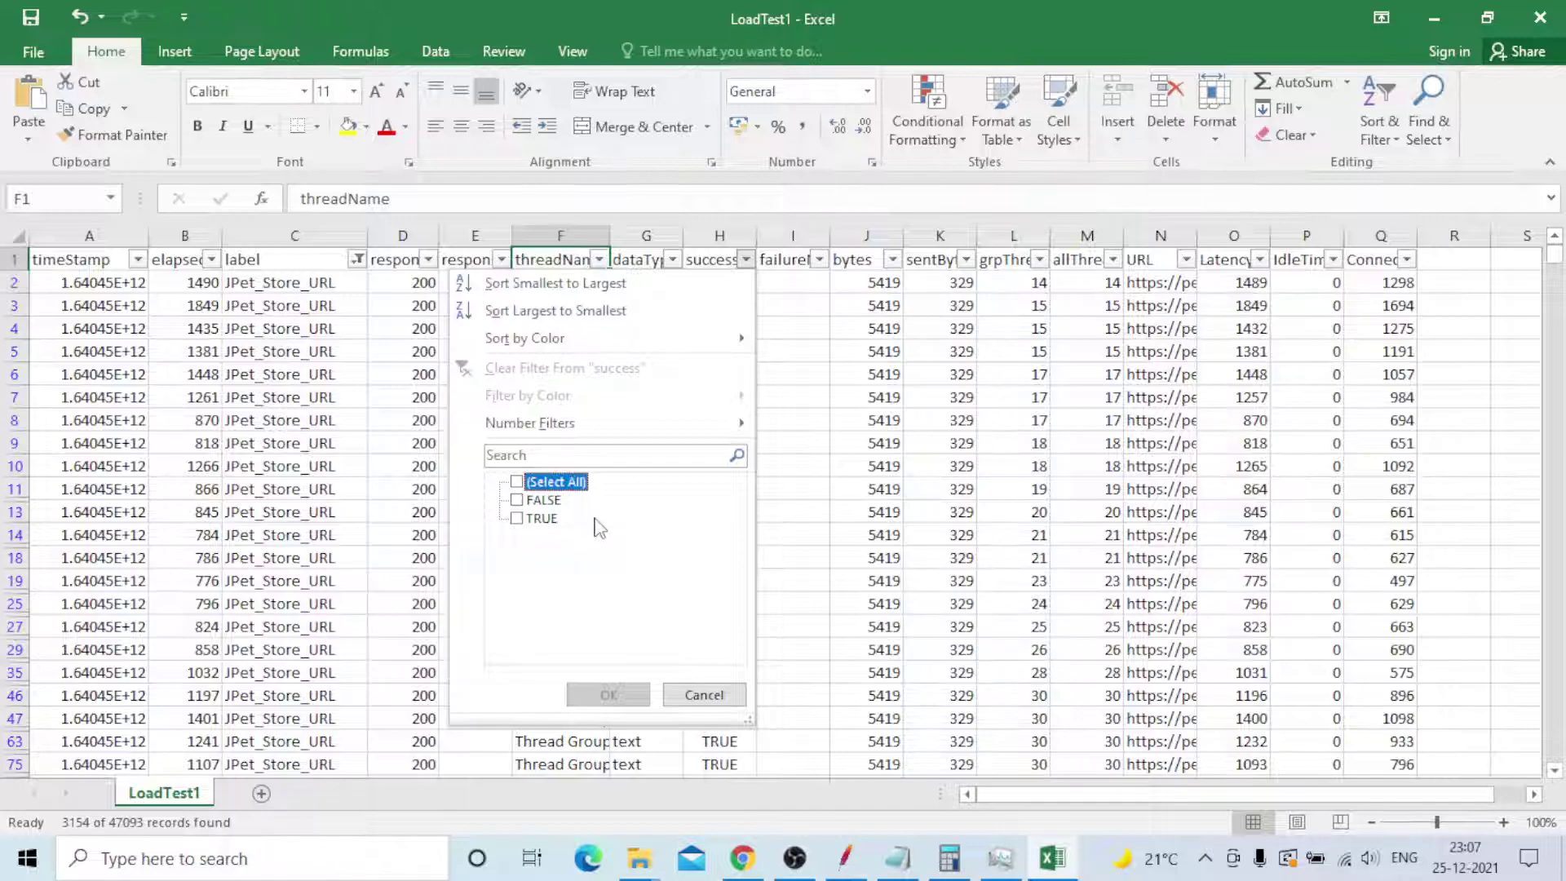
pyautogui.click(517, 500)
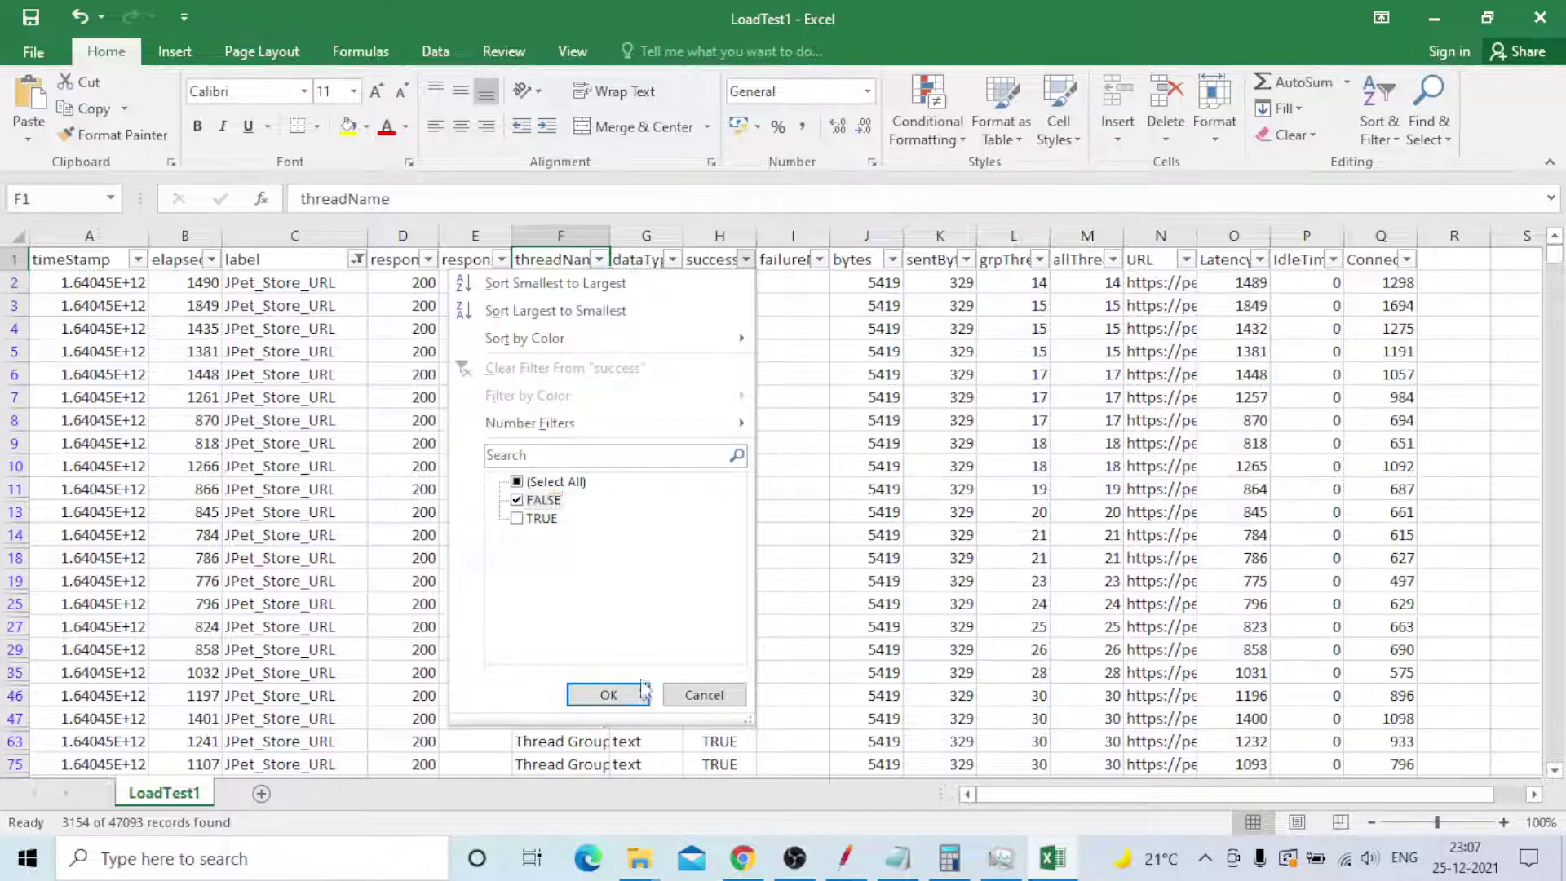
pyautogui.click(609, 695)
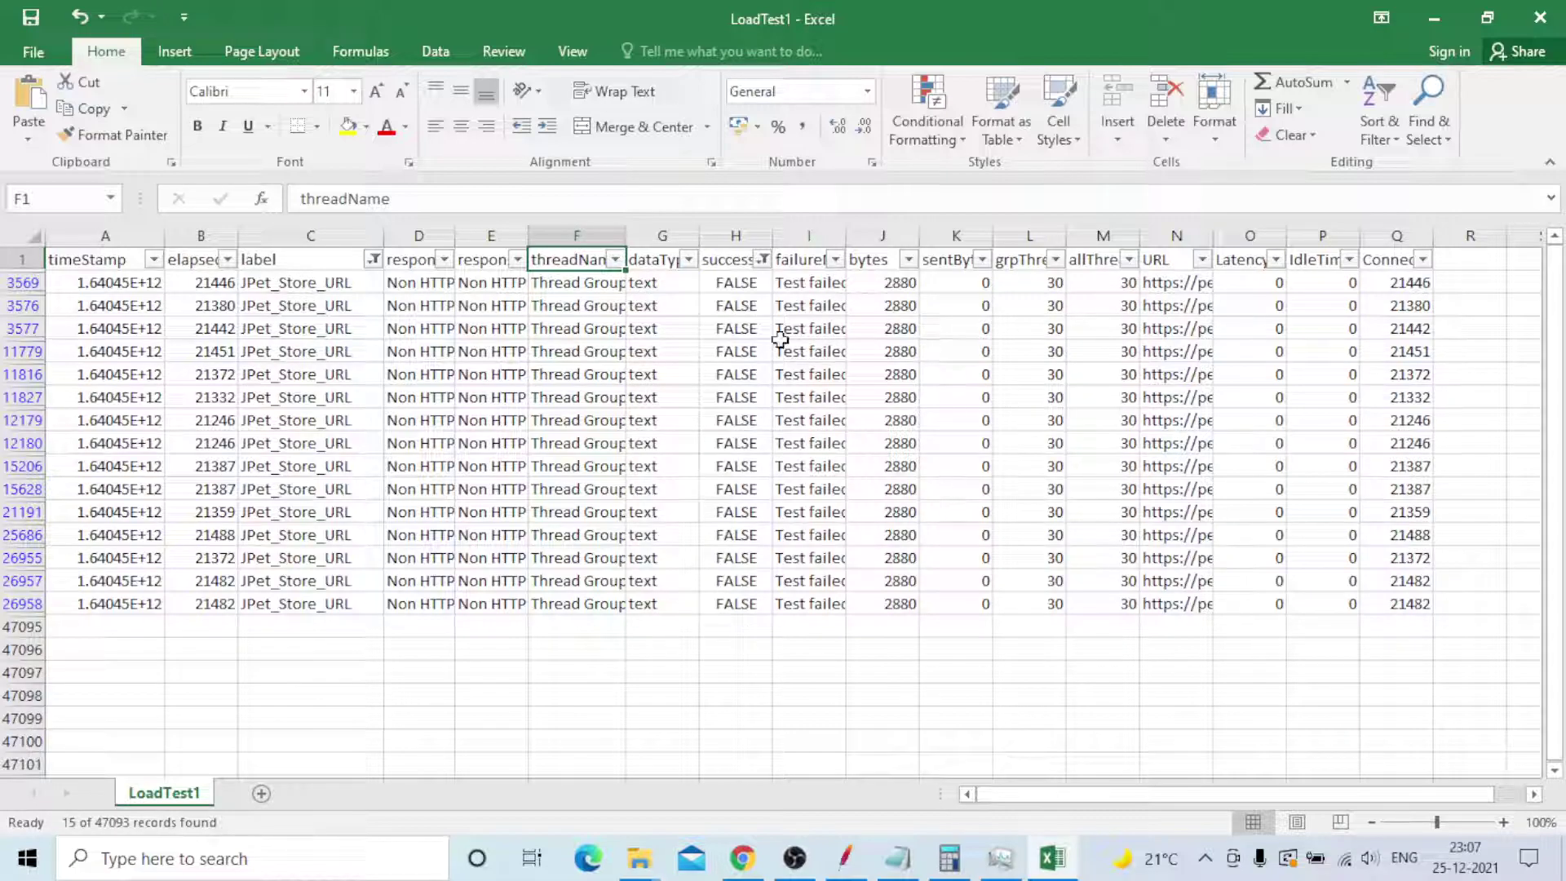
# - Clear the success filter so both TRUE and FALSE rows, all 3154, show again
pyautogui.click(761, 258)
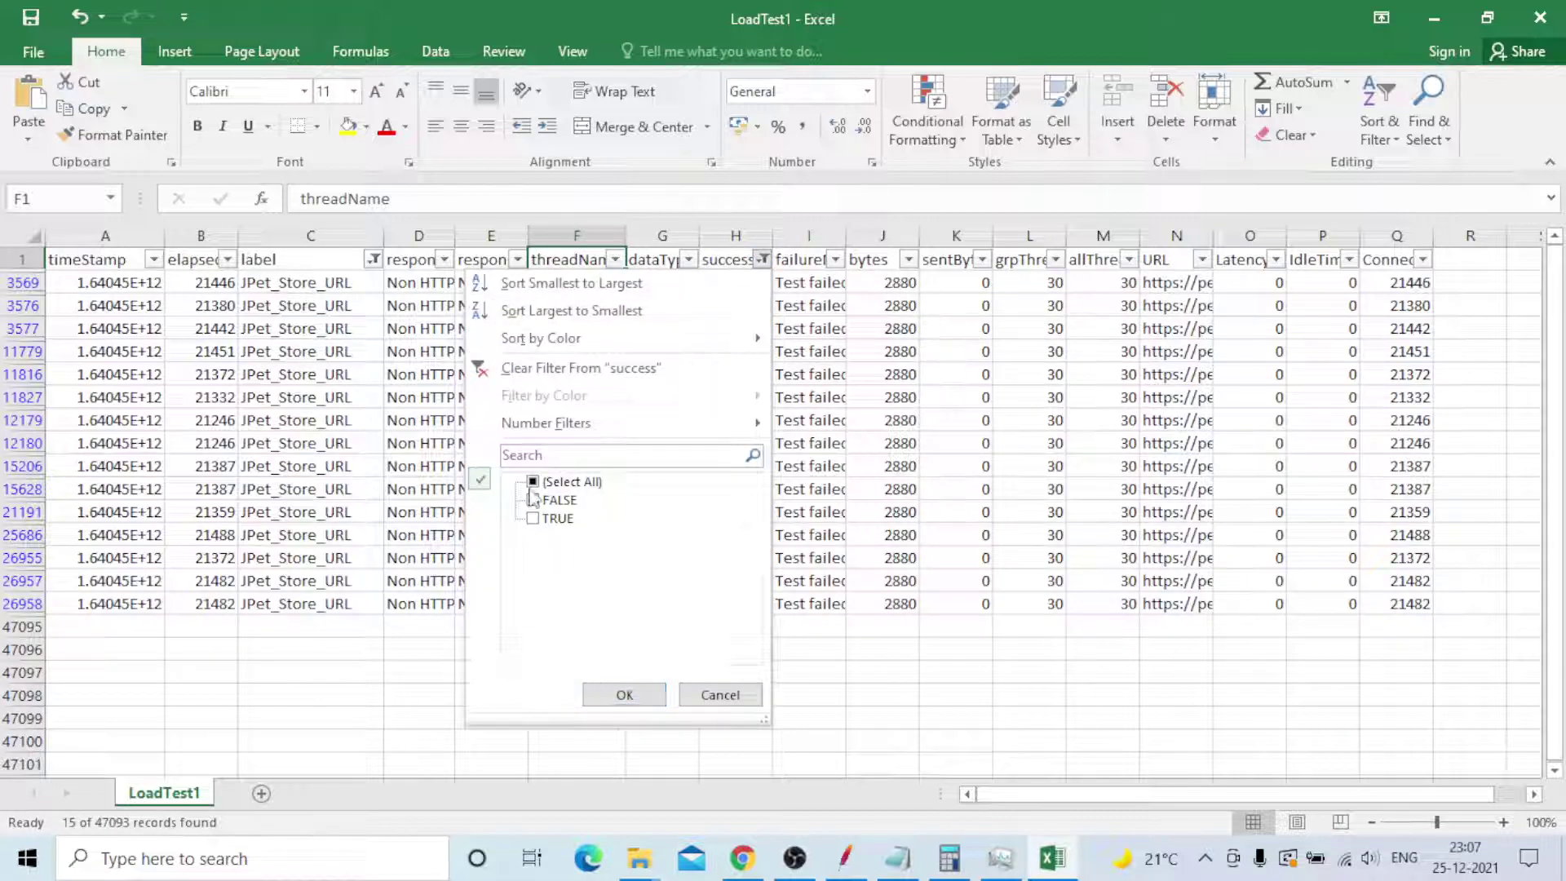
pyautogui.click(532, 482)
pyautogui.click(533, 482)
pyautogui.click(624, 694)
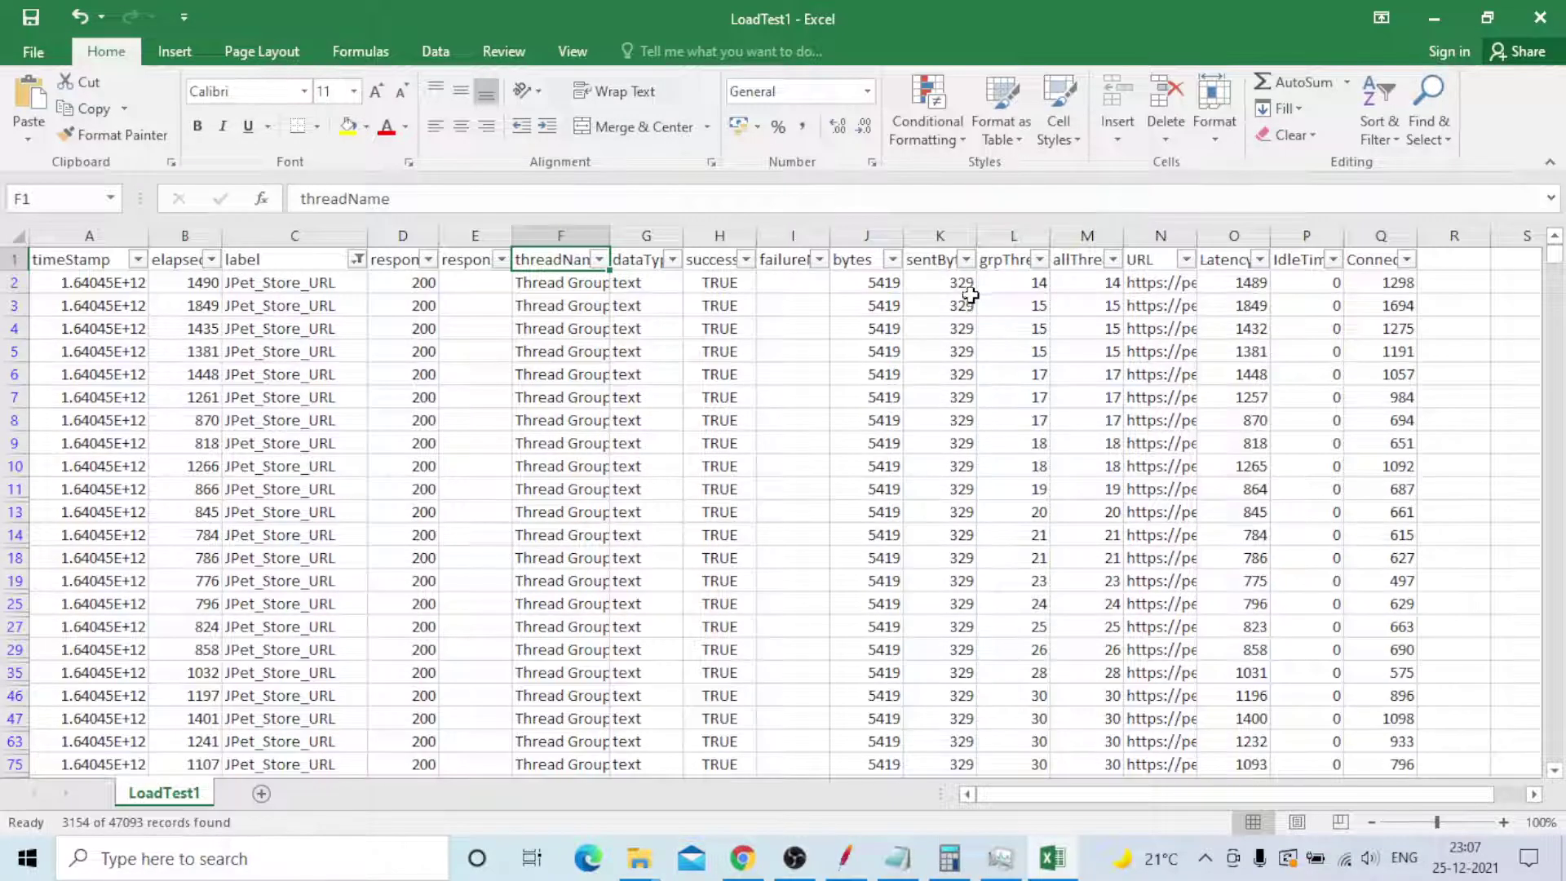
pyautogui.click(819, 259)
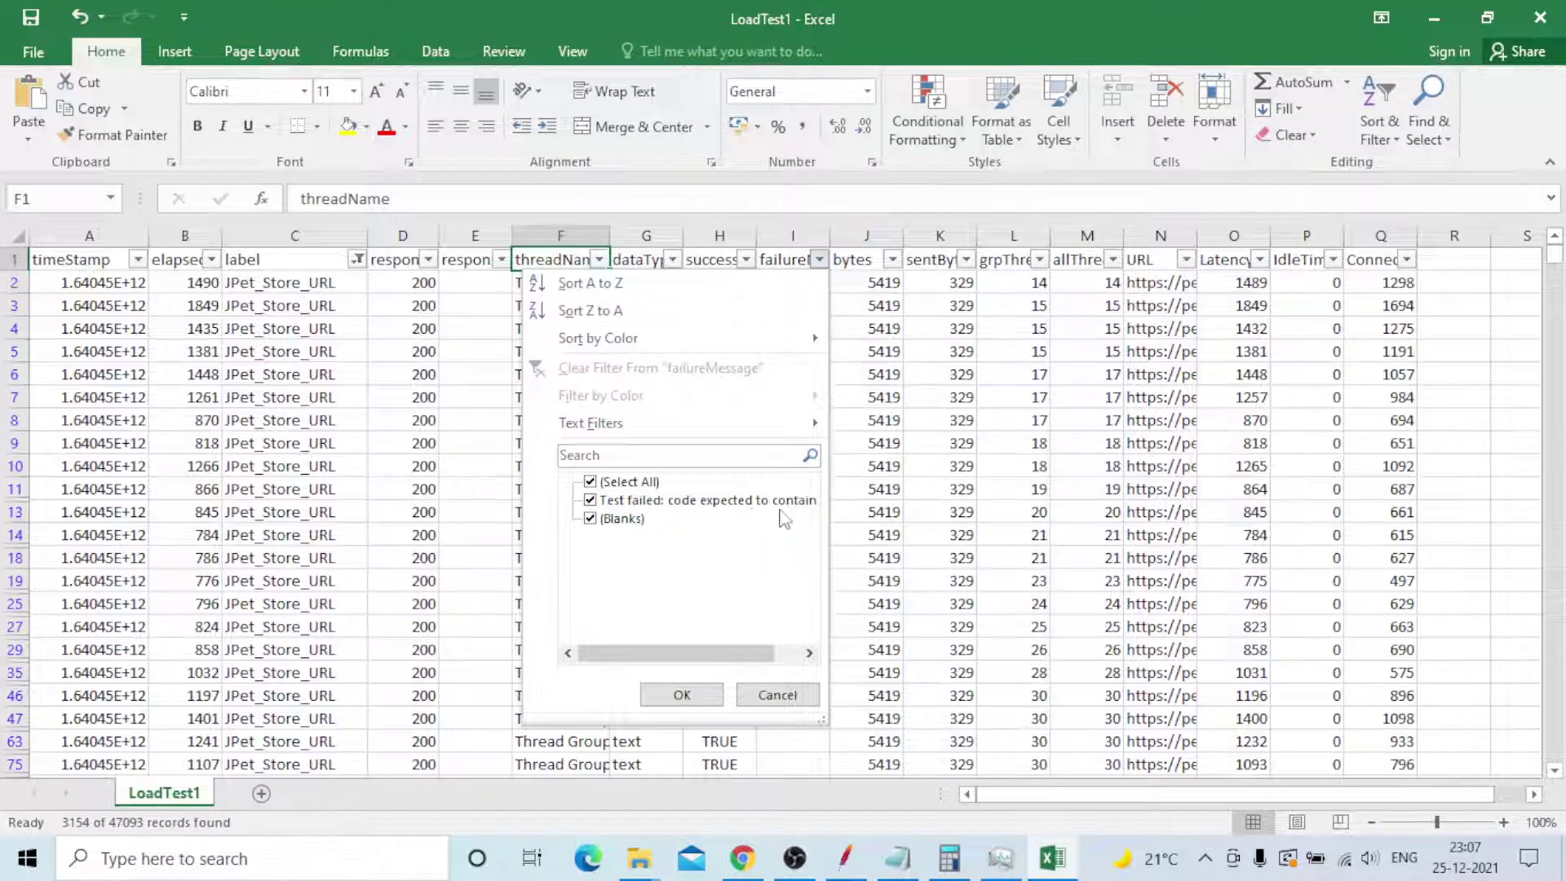
pyautogui.click(689, 695)
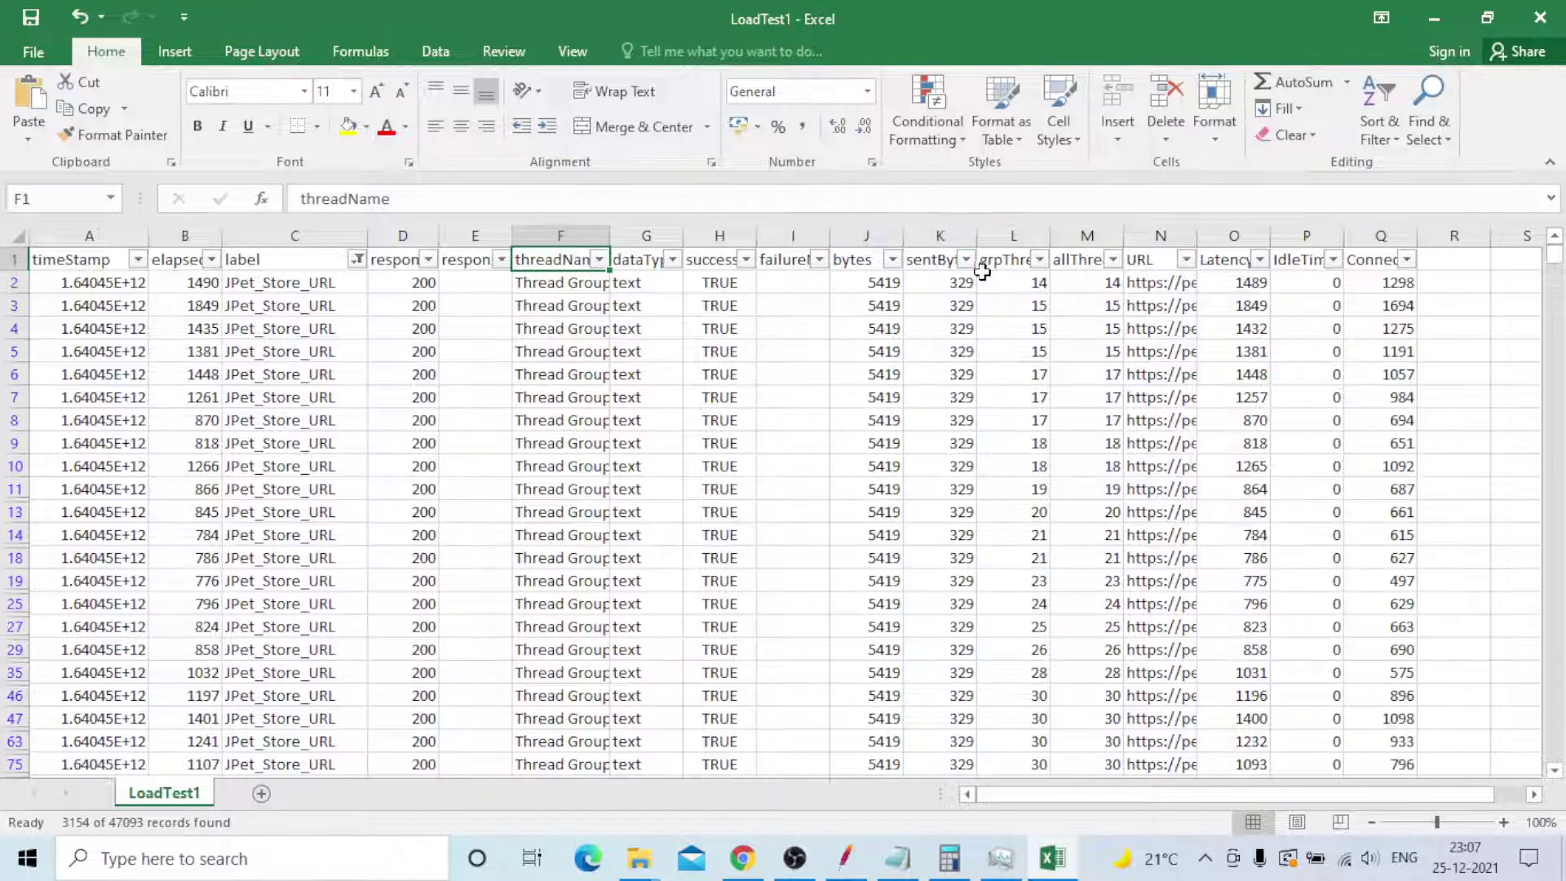
pyautogui.click(893, 260)
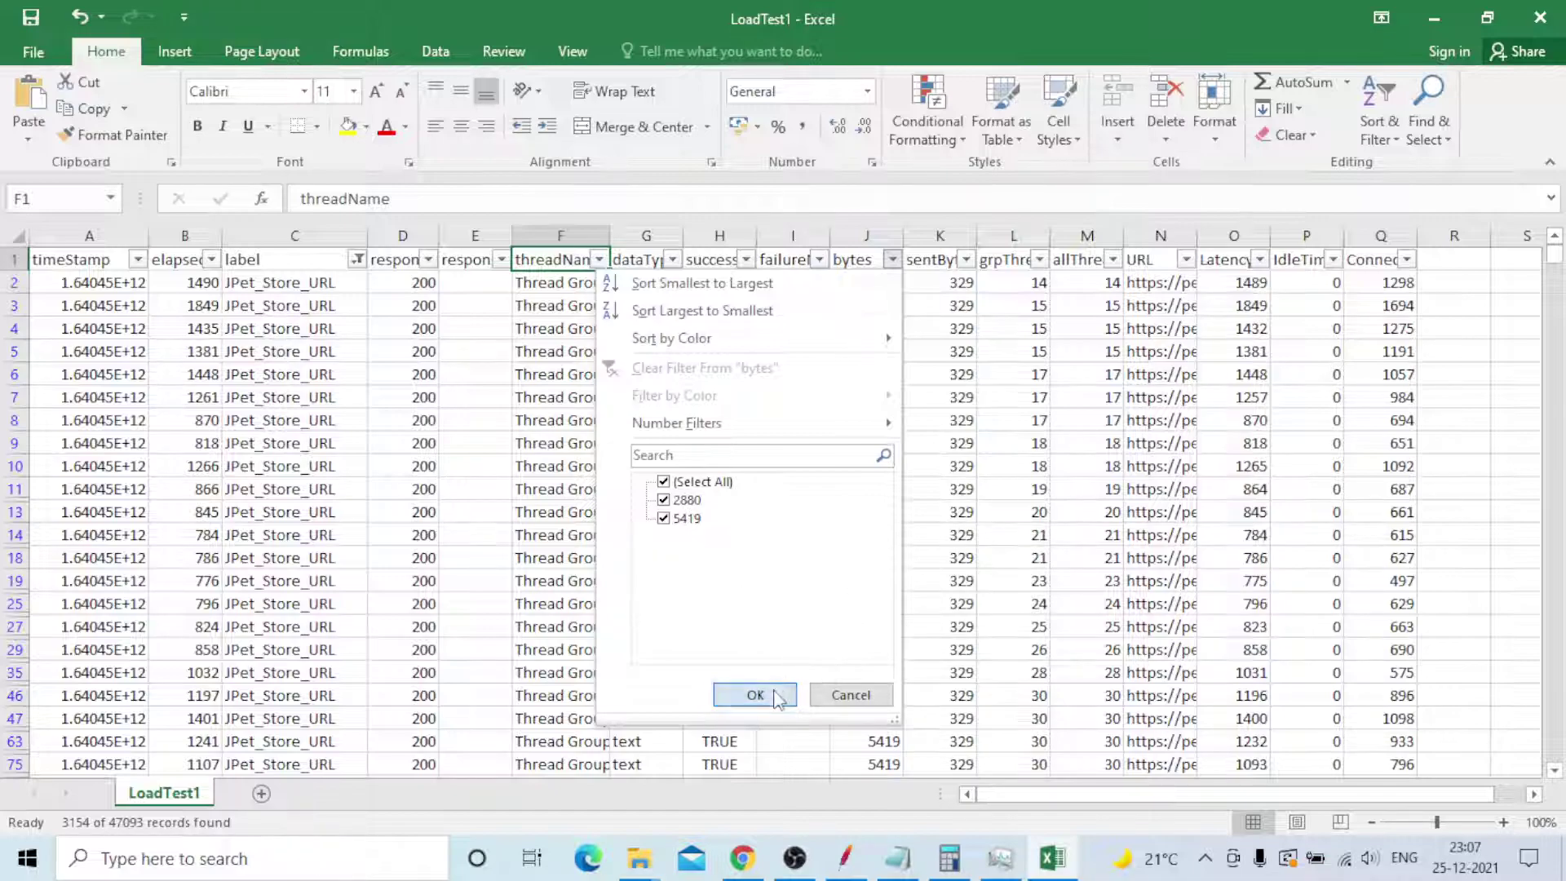
pyautogui.click(755, 694)
pyautogui.click(965, 260)
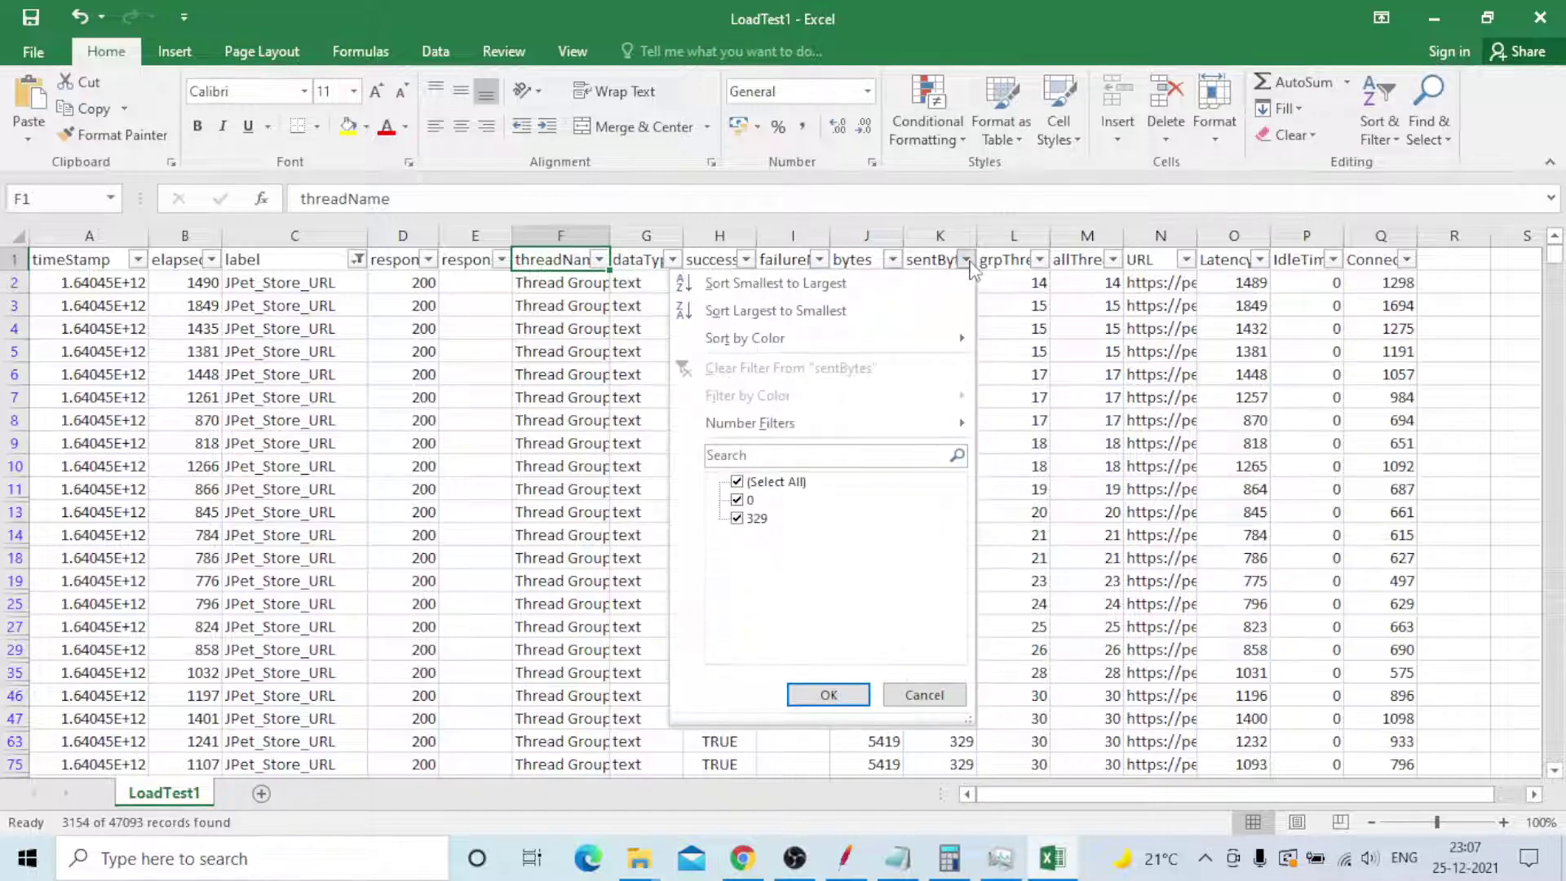
pyautogui.click(829, 694)
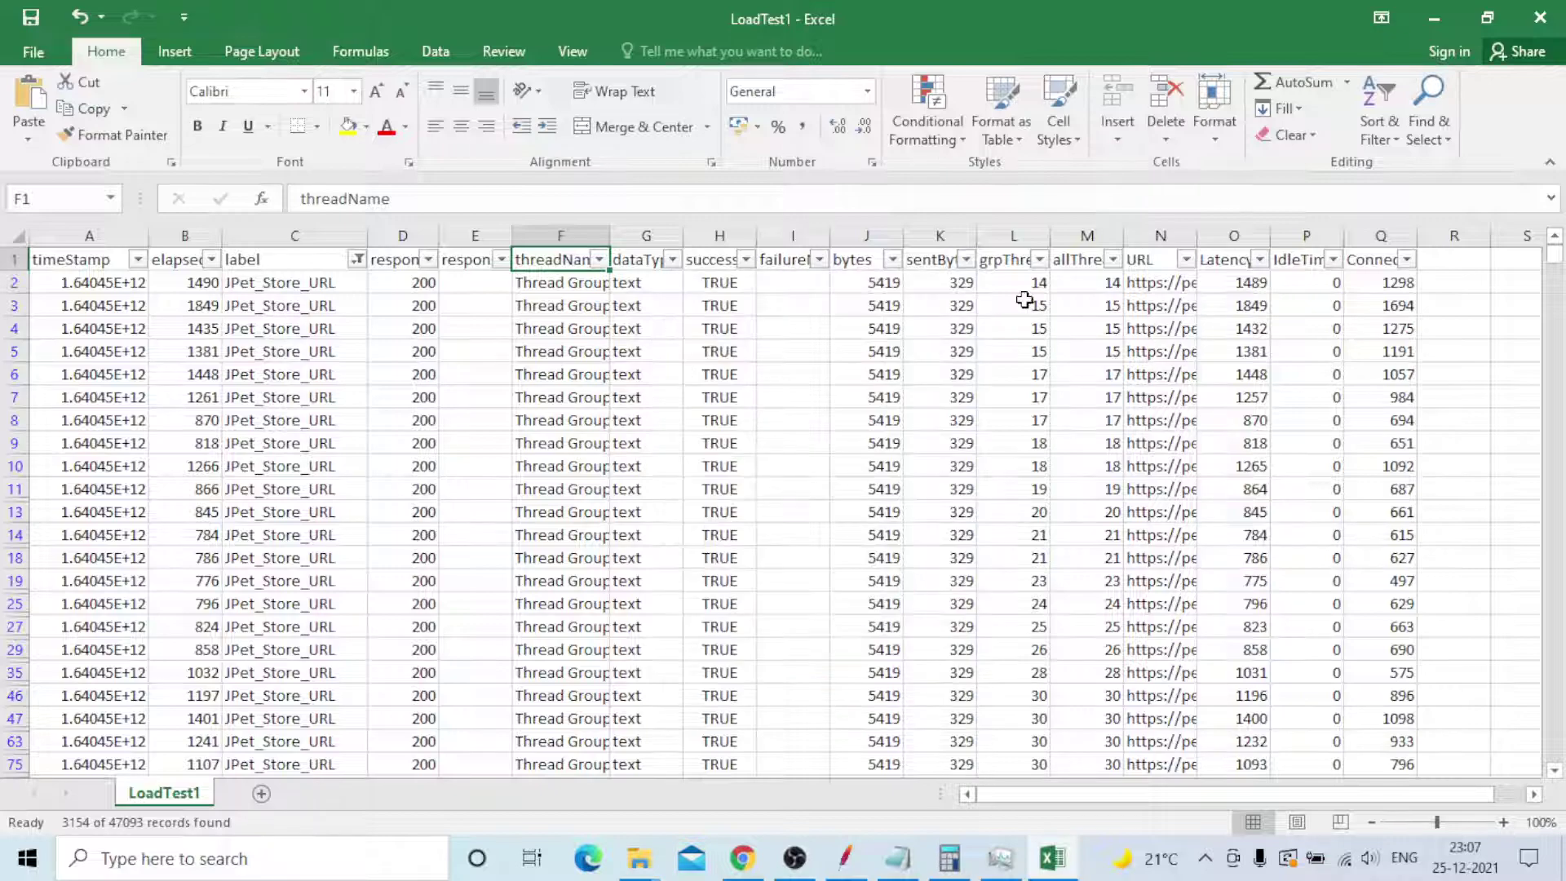
pyautogui.click(1014, 263)
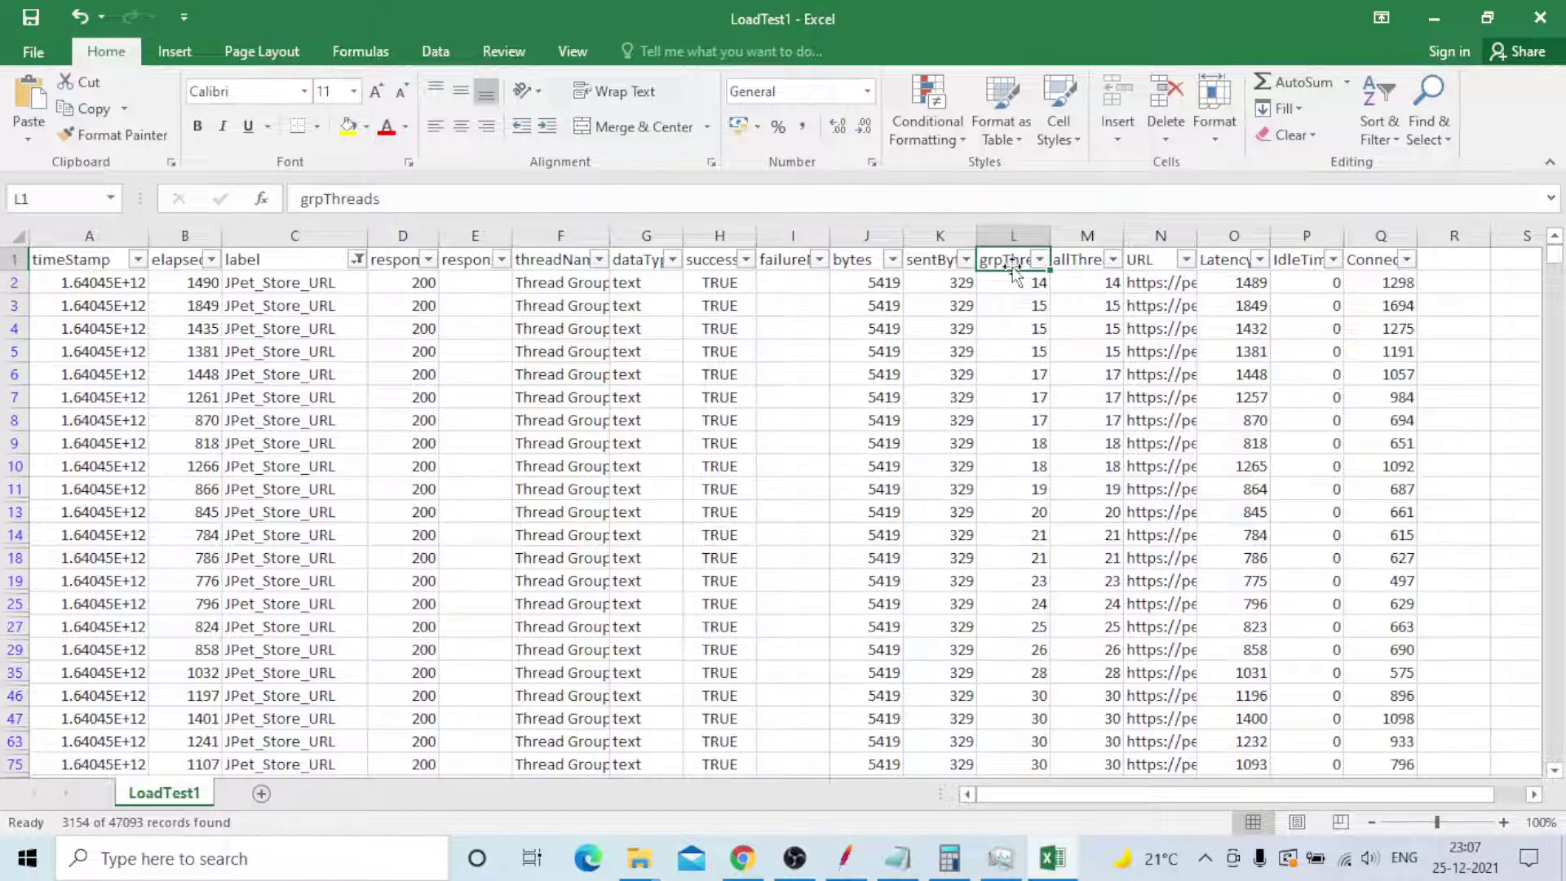
pyautogui.click(1039, 260)
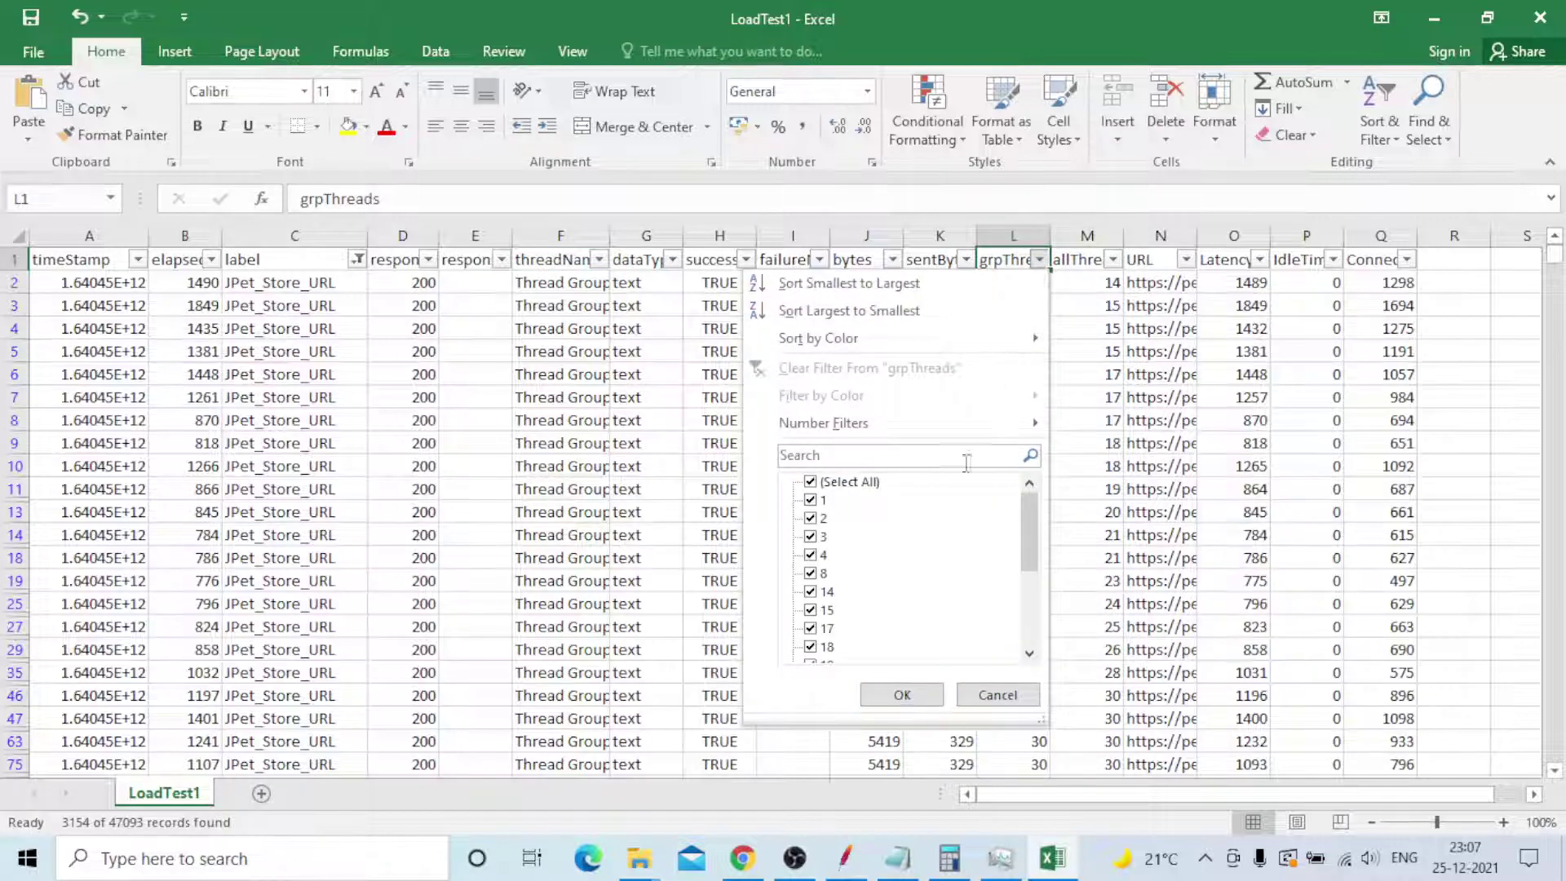
pyautogui.moveTo(1034, 515); pyautogui.dragTo(1040, 619)
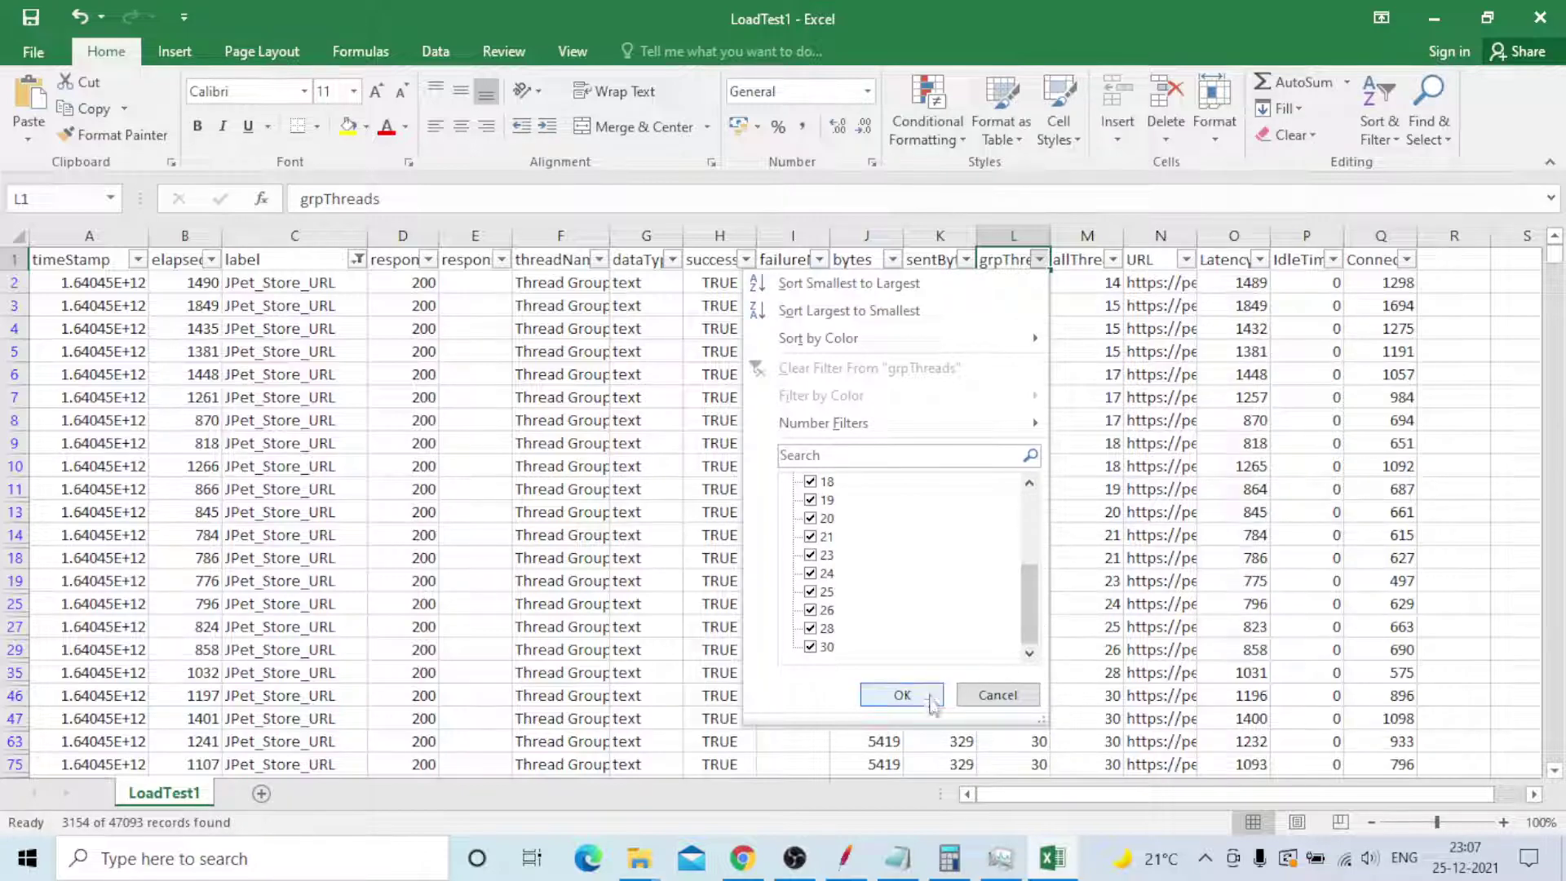
pyautogui.click(902, 695)
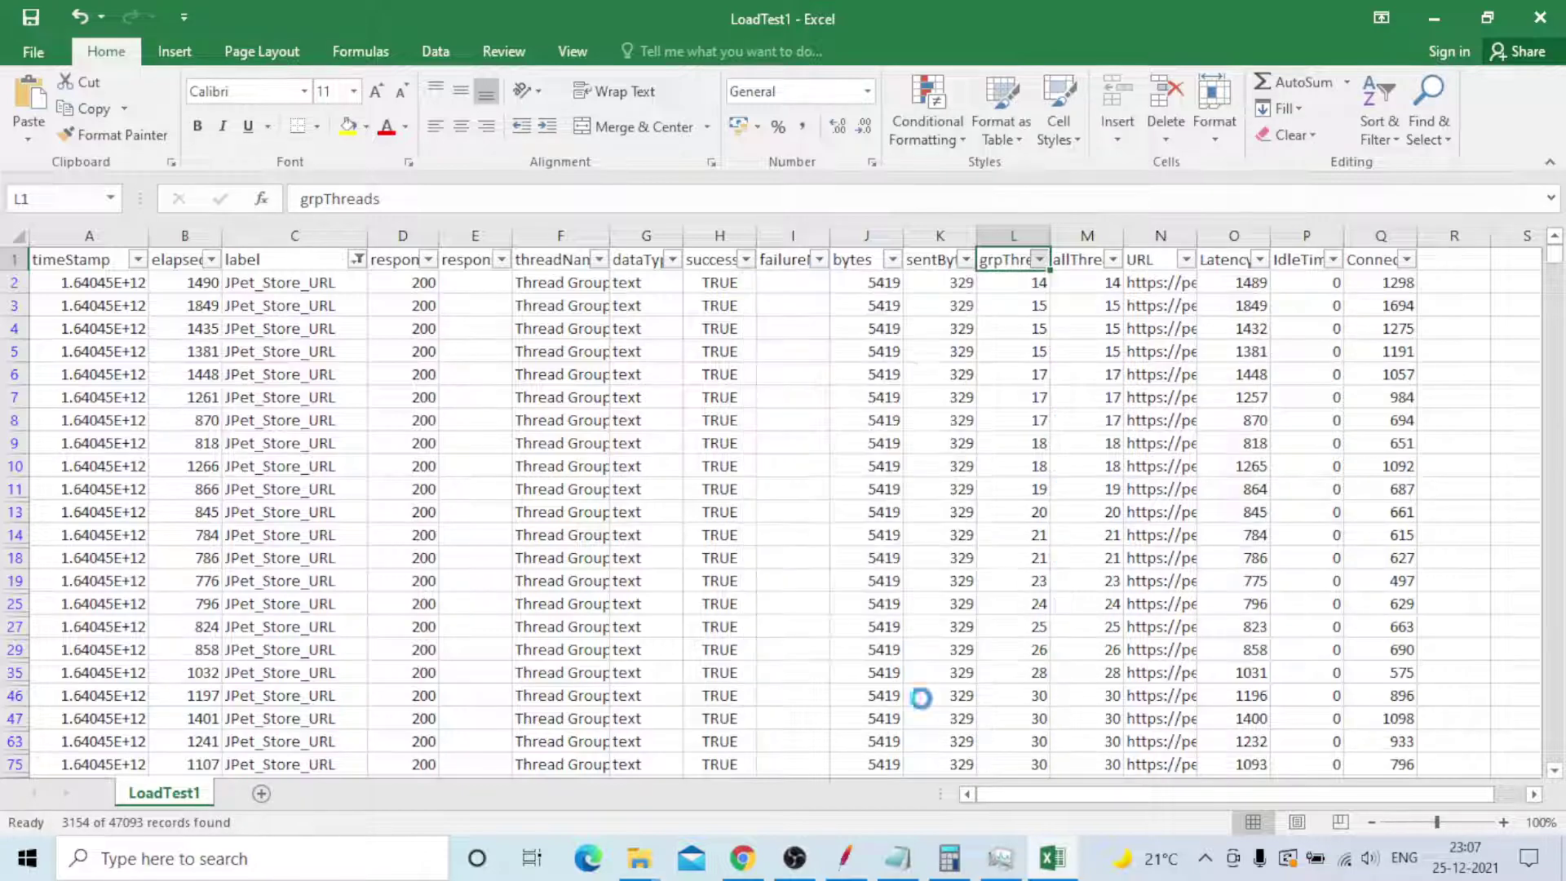
pyautogui.click(1113, 259)
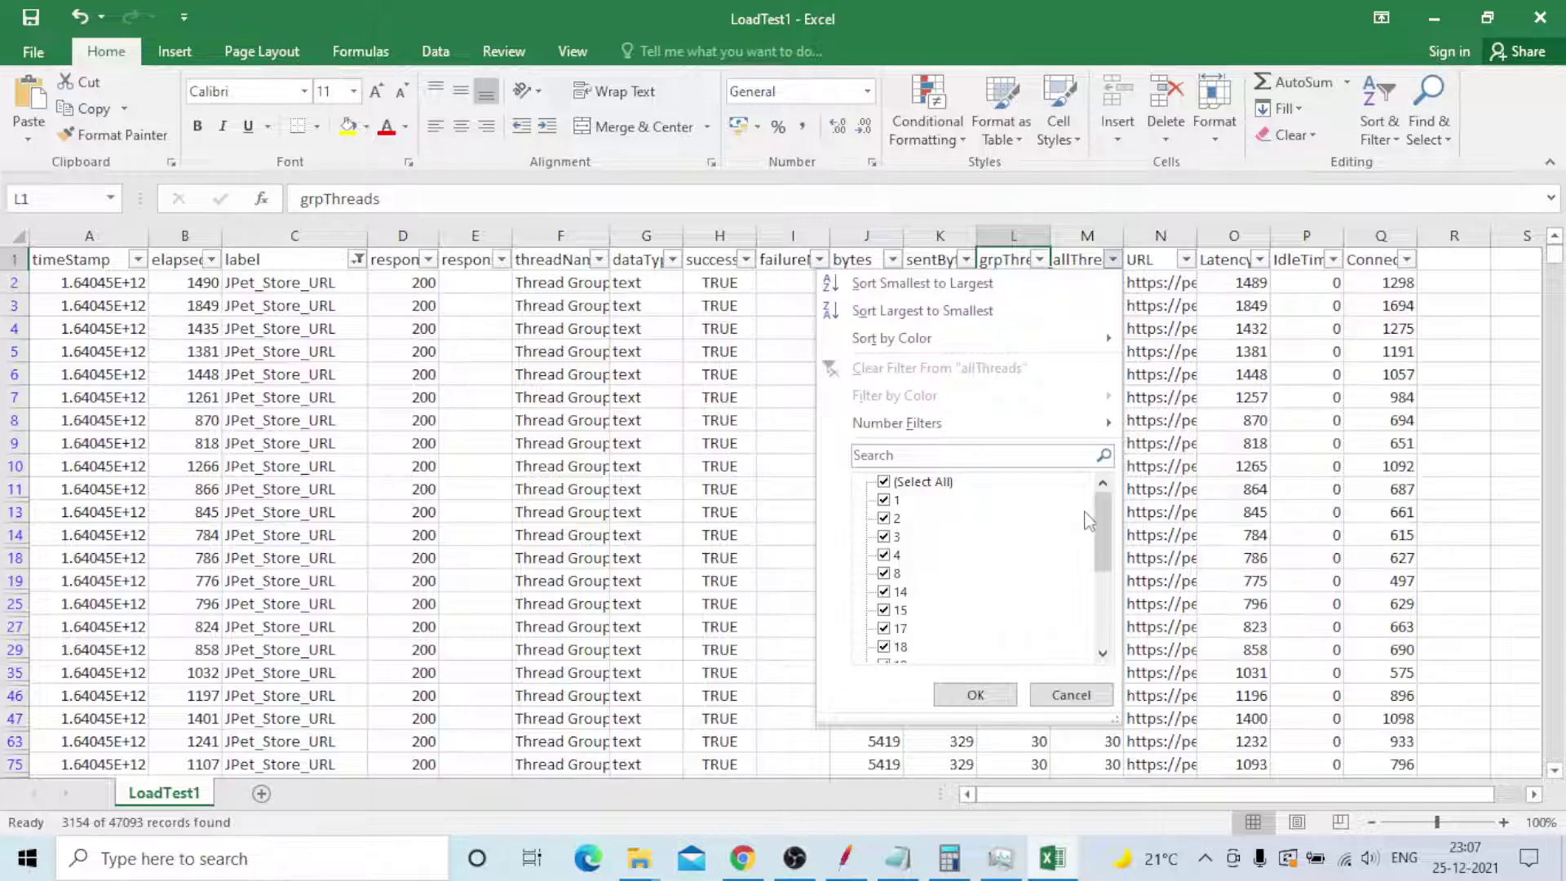
pyautogui.moveTo(1102, 522); pyautogui.dragTo(1103, 620)
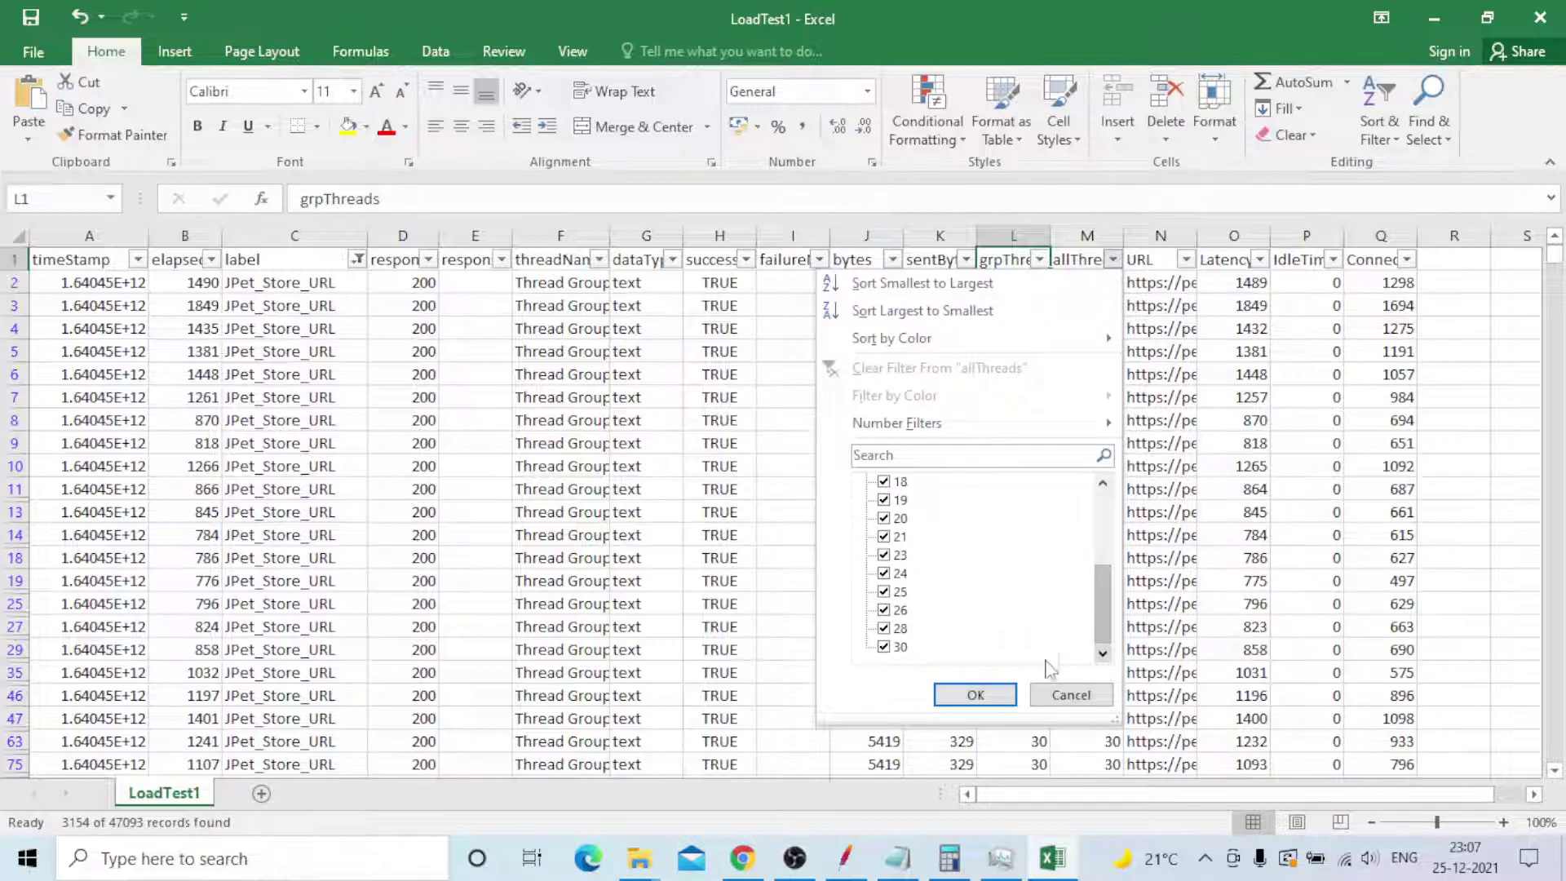
pyautogui.click(977, 698)
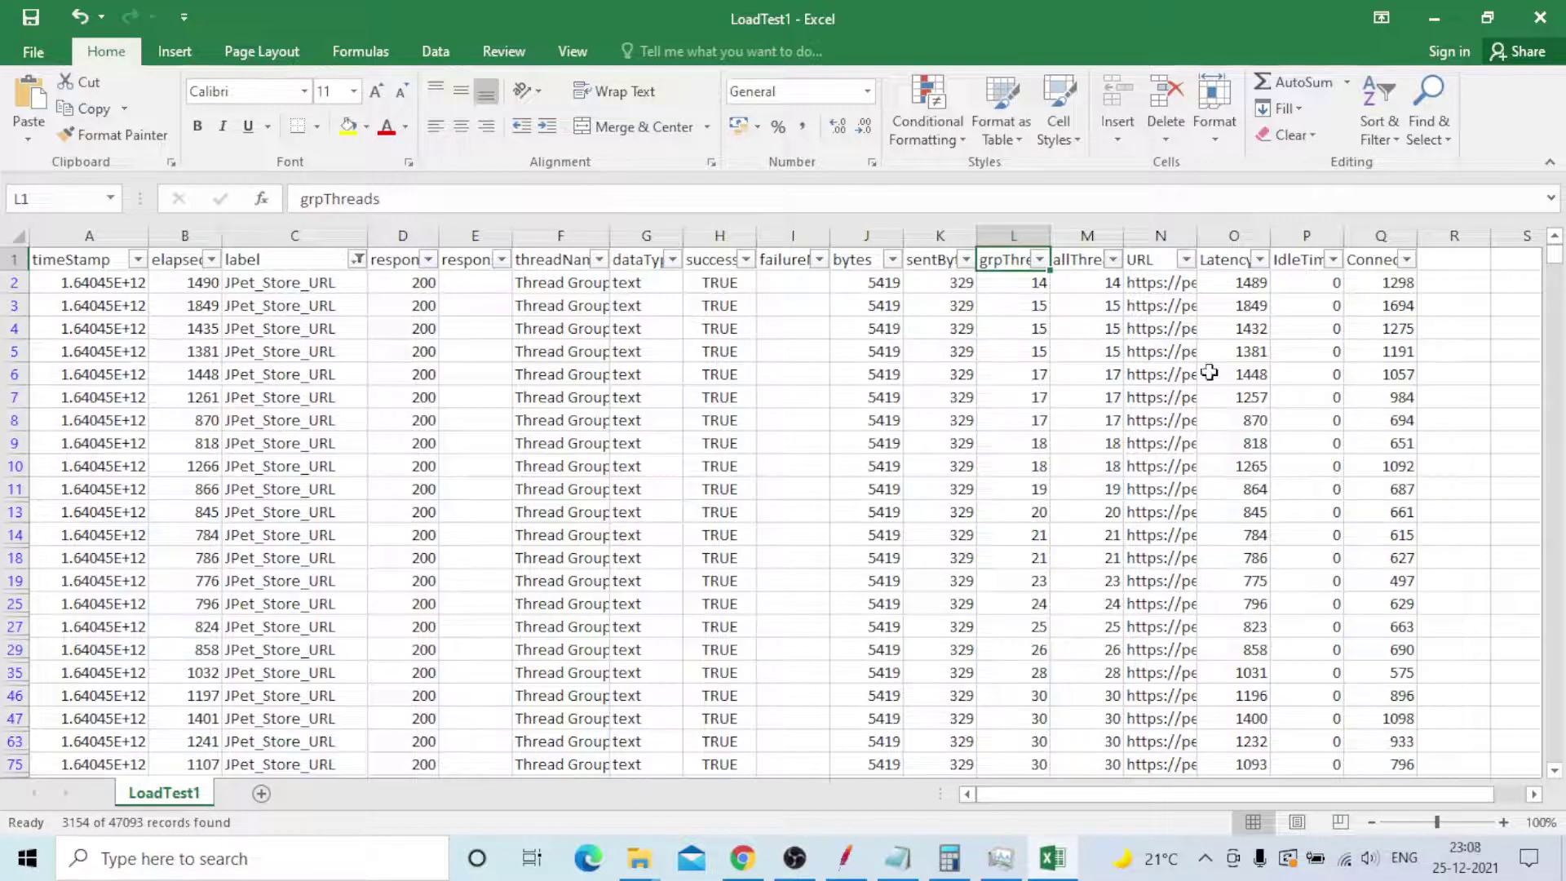
pyautogui.click(1185, 259)
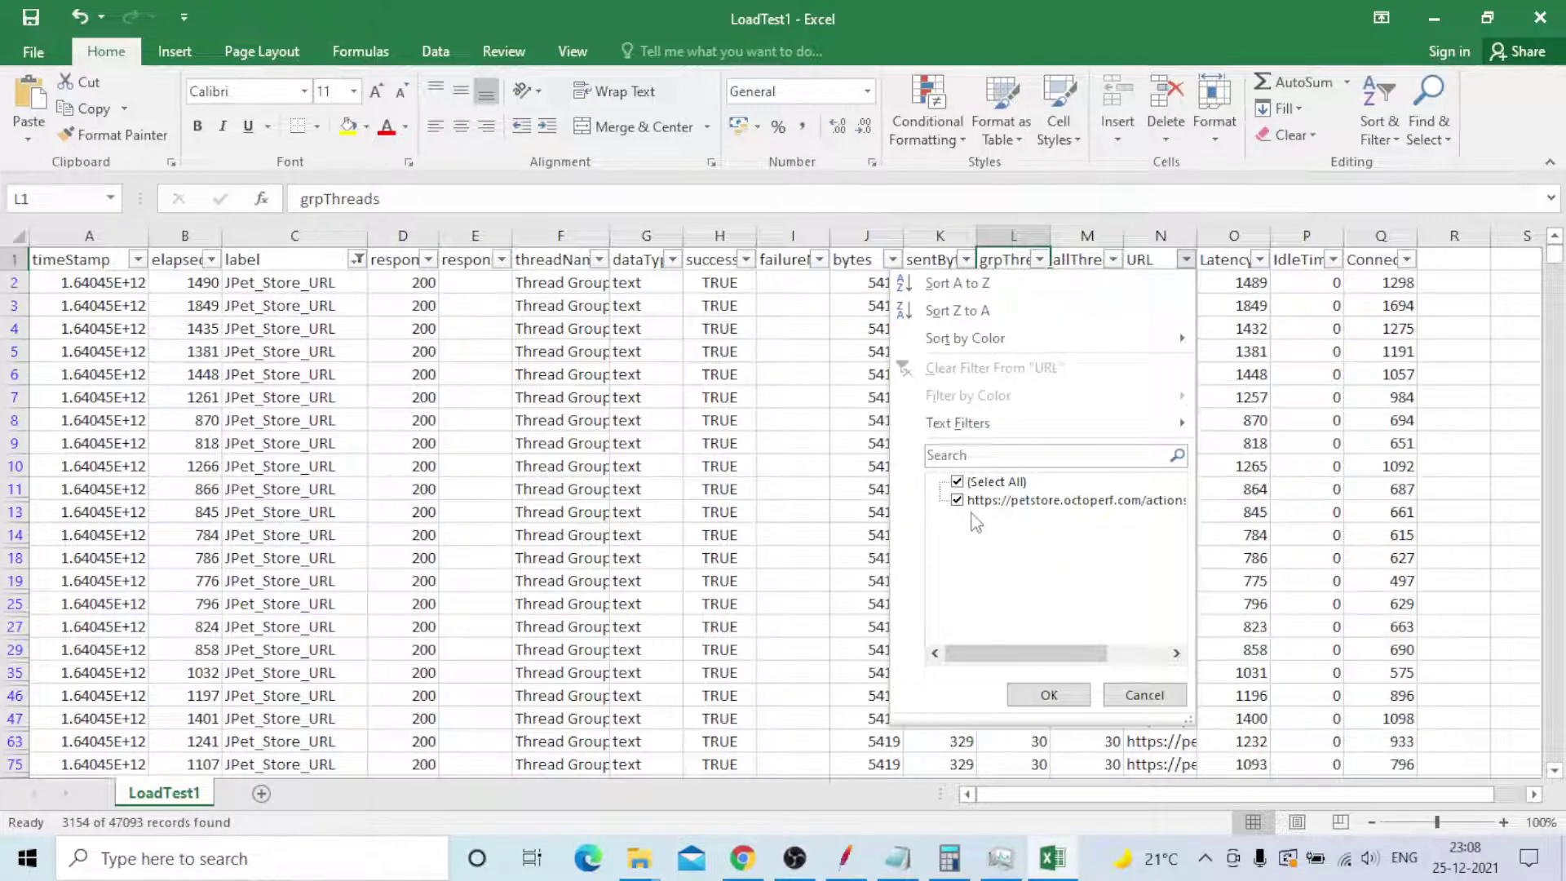
pyautogui.moveTo(1040, 653)
pyautogui.mouseDown()
pyautogui.moveTo(1158, 655)
pyautogui.moveTo(1031, 653)
pyautogui.mouseUp()
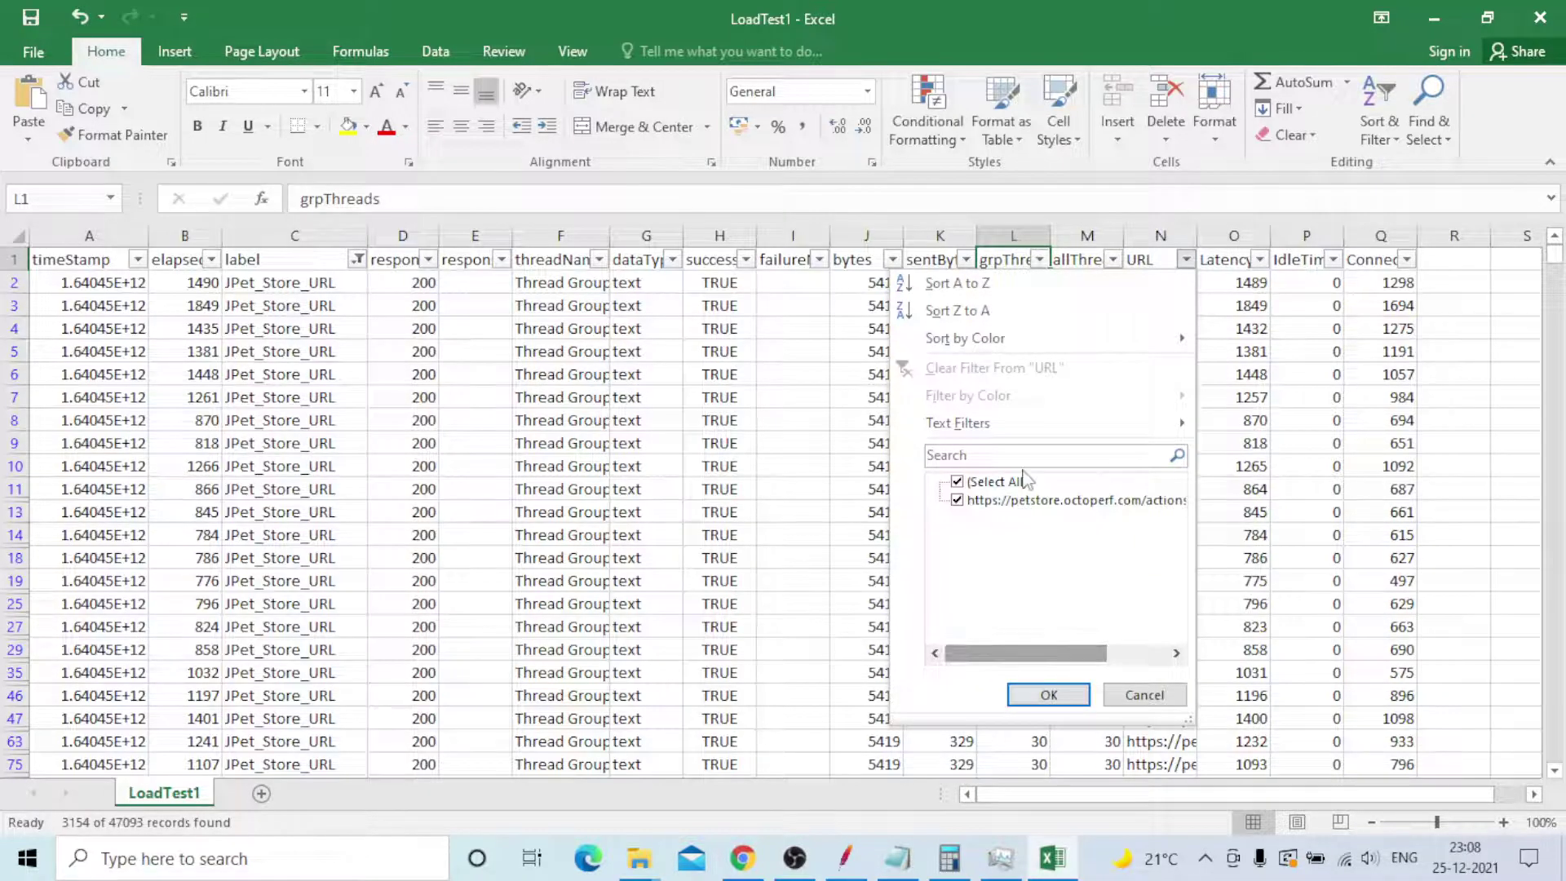
pyautogui.click(1049, 696)
pyautogui.click(1260, 260)
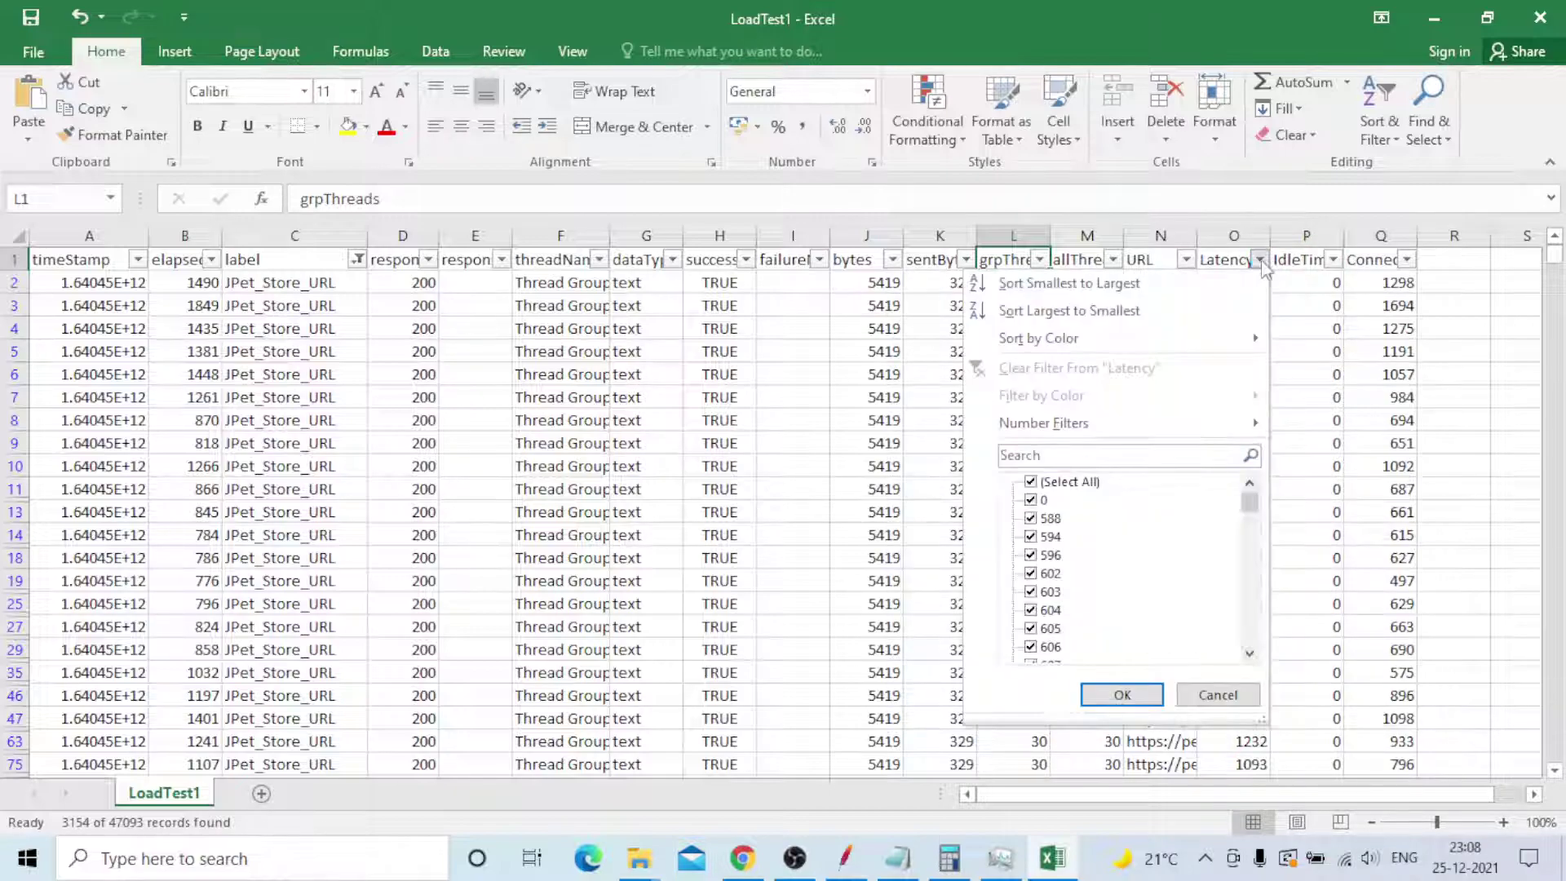
pyautogui.click(1225, 258)
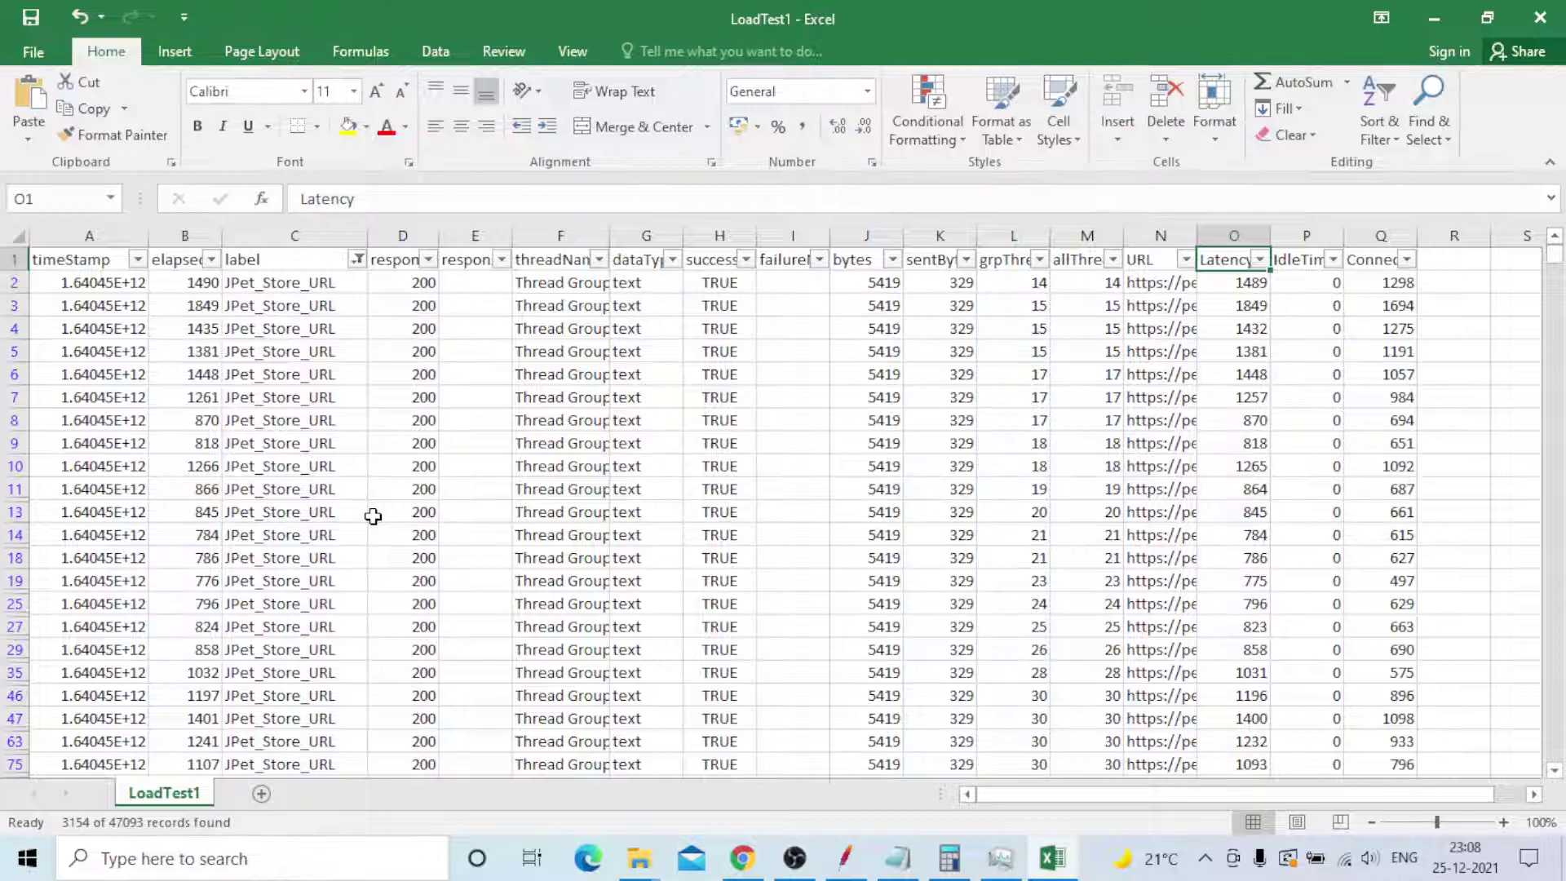
pyautogui.click(1256, 351)
pyautogui.click(1259, 259)
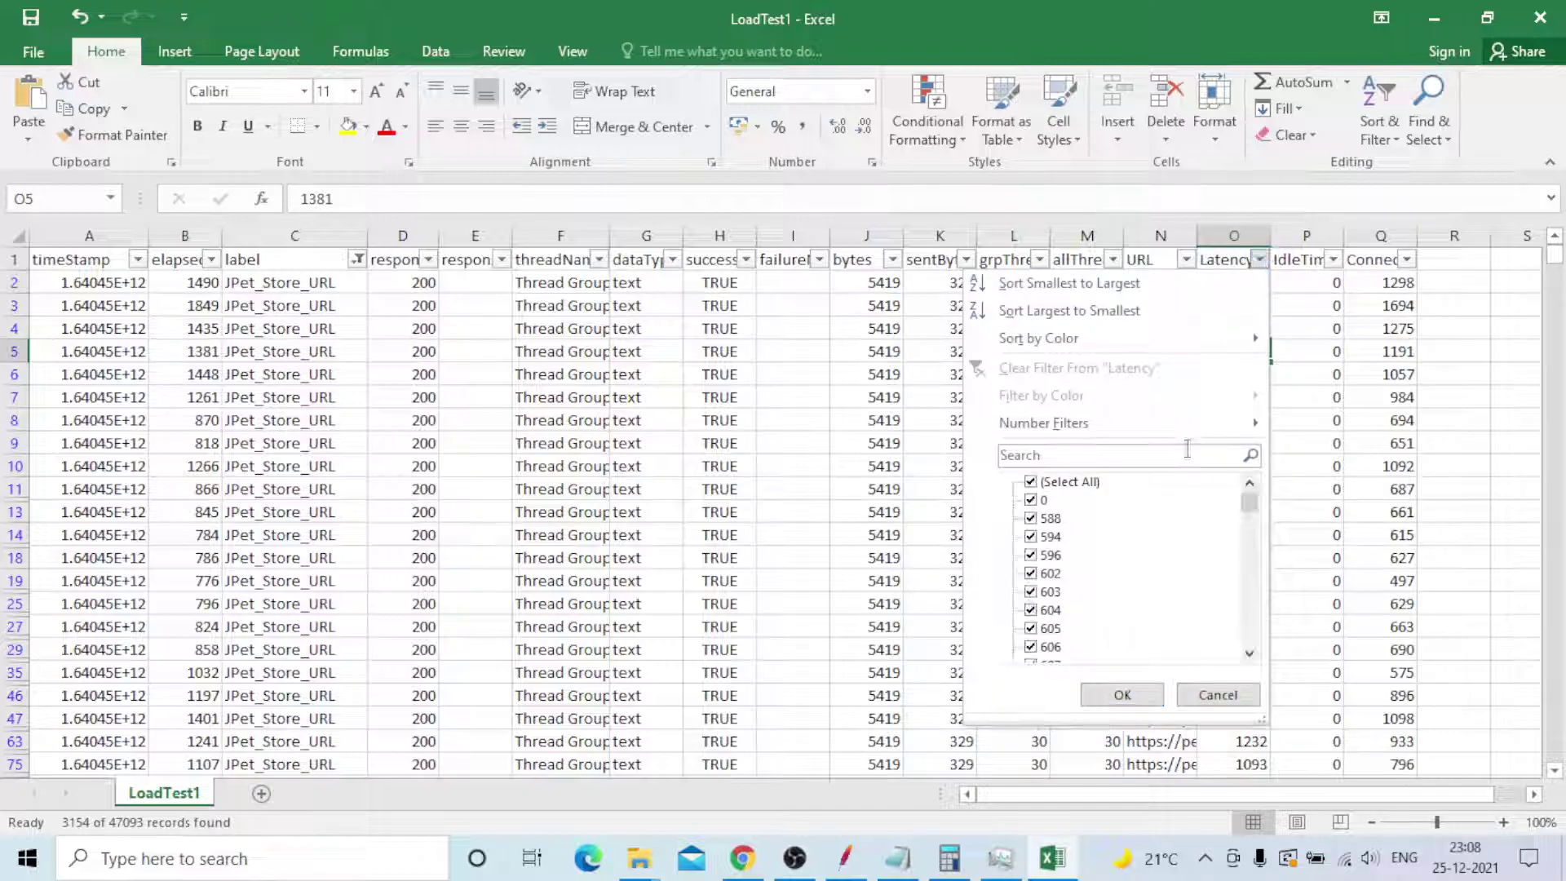
pyautogui.moveTo(1253, 510)
pyautogui.mouseDown()
pyautogui.moveTo(1247, 636)
pyautogui.moveTo(1240, 487)
pyautogui.mouseUp()
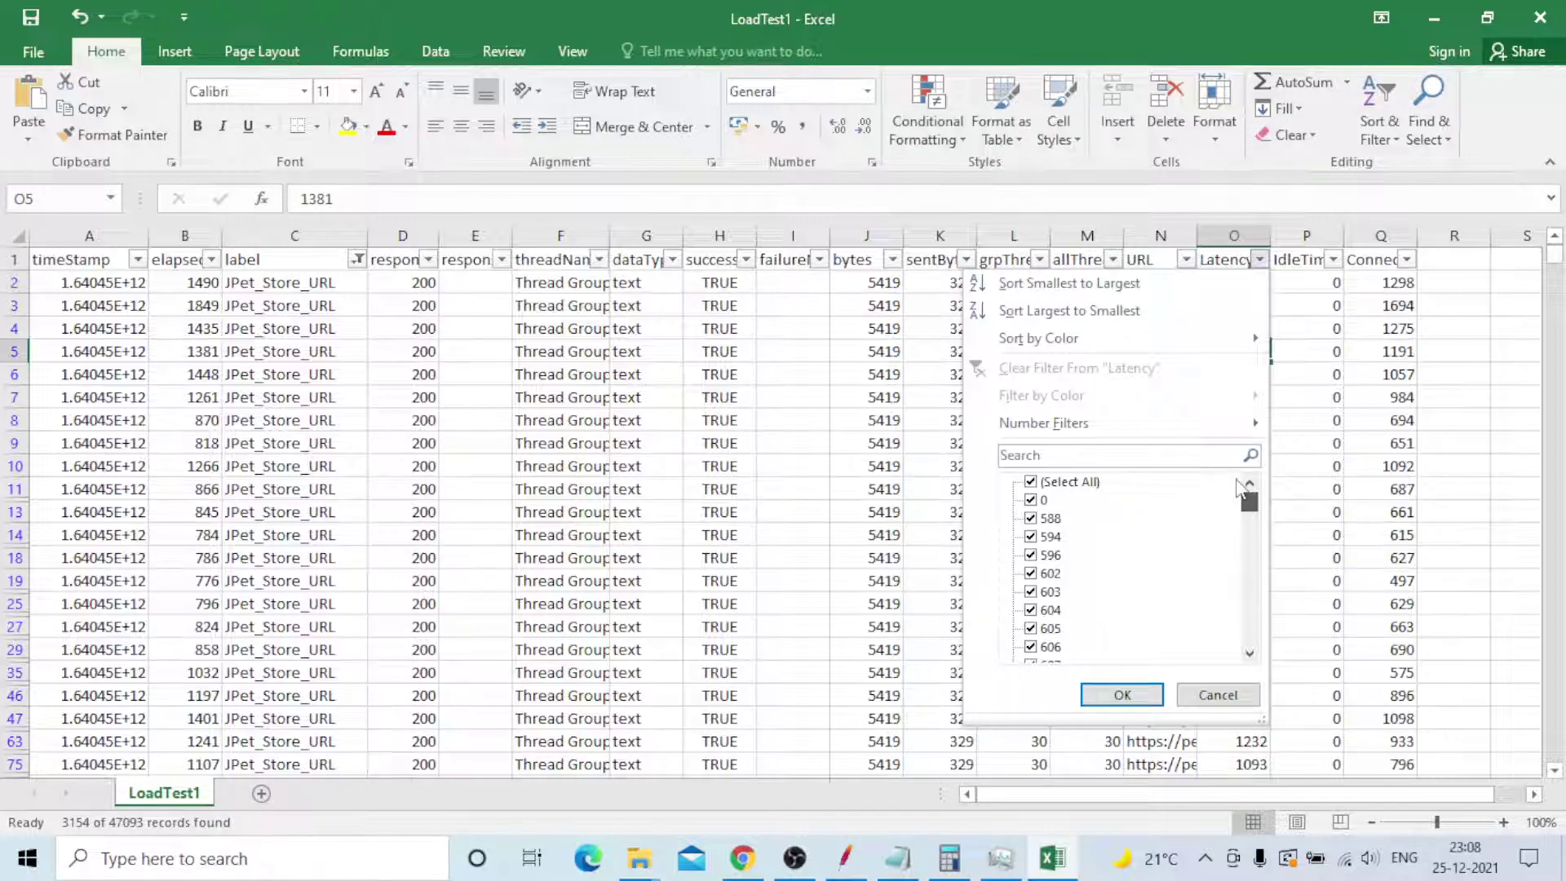
pyautogui.moveTo(1239, 487); pyautogui.dragTo(1229, 576)
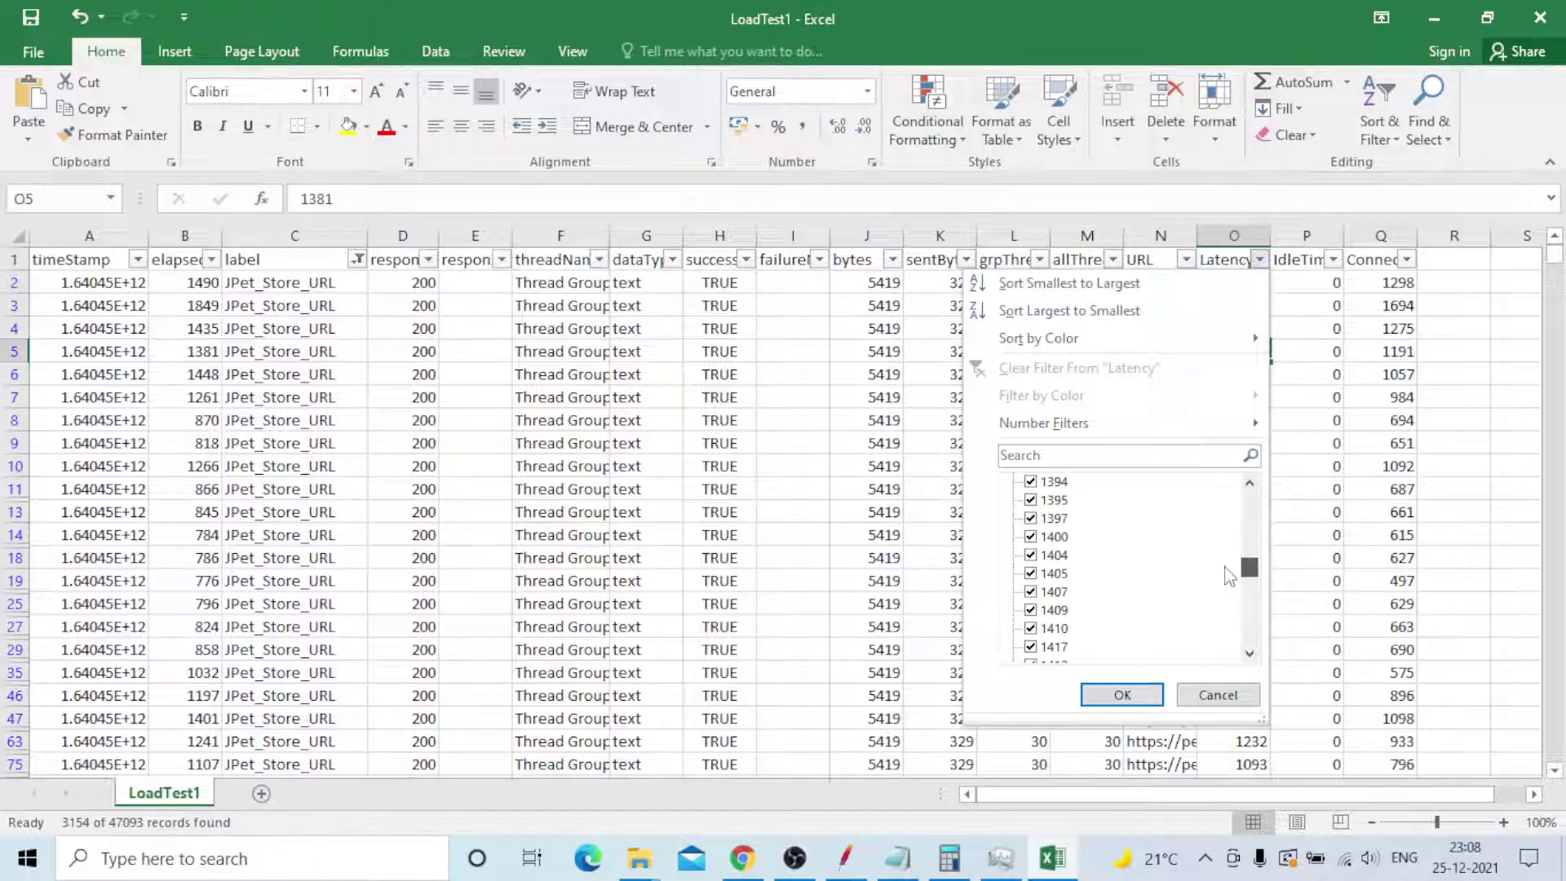
pyautogui.click(1124, 694)
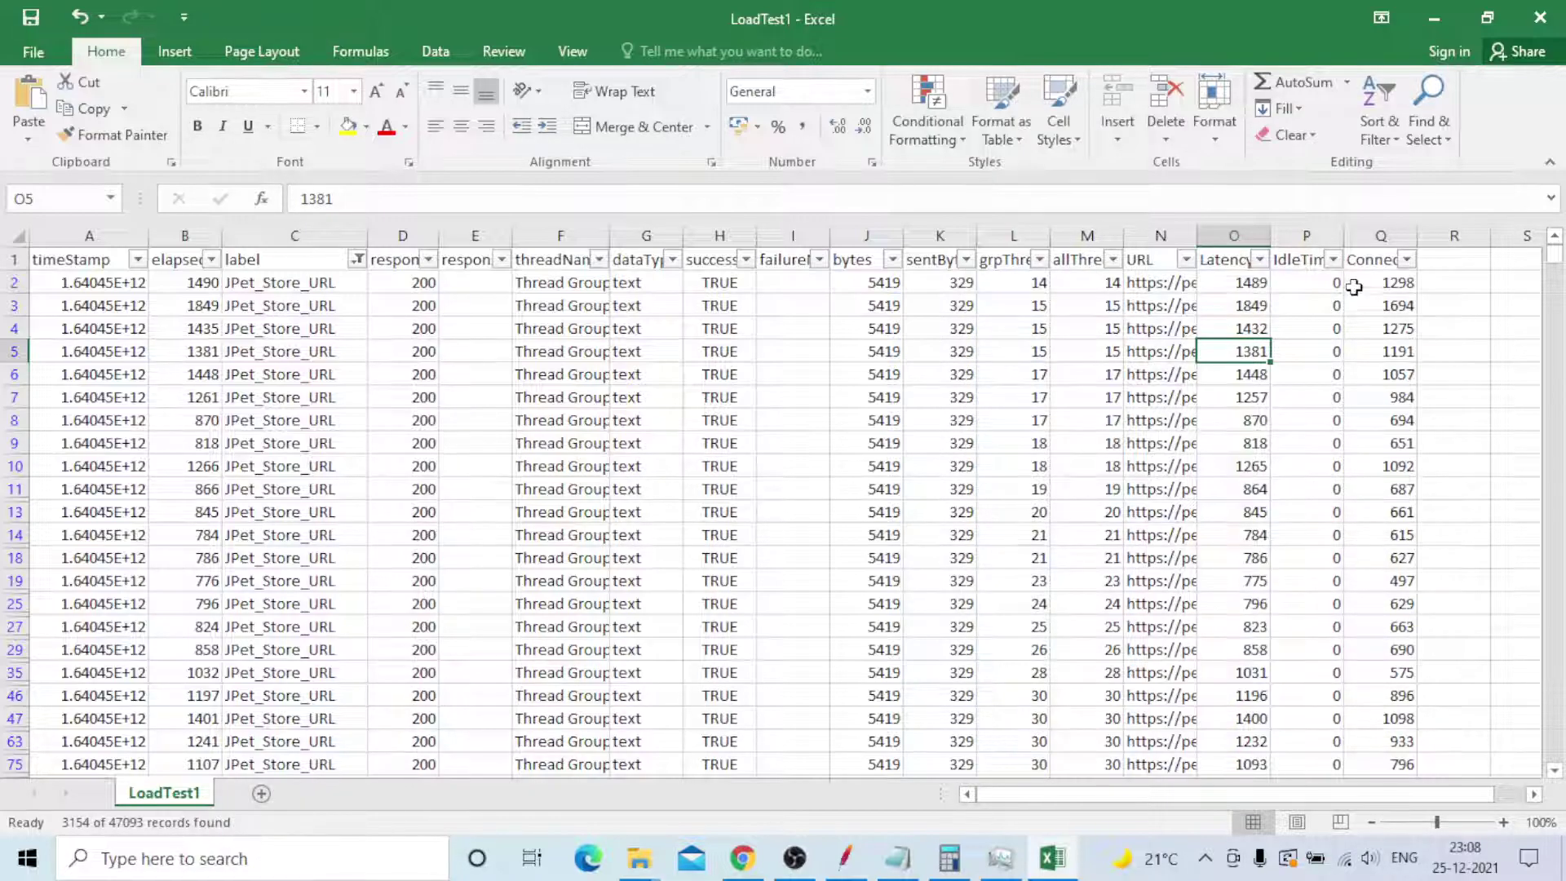
pyautogui.click(1332, 259)
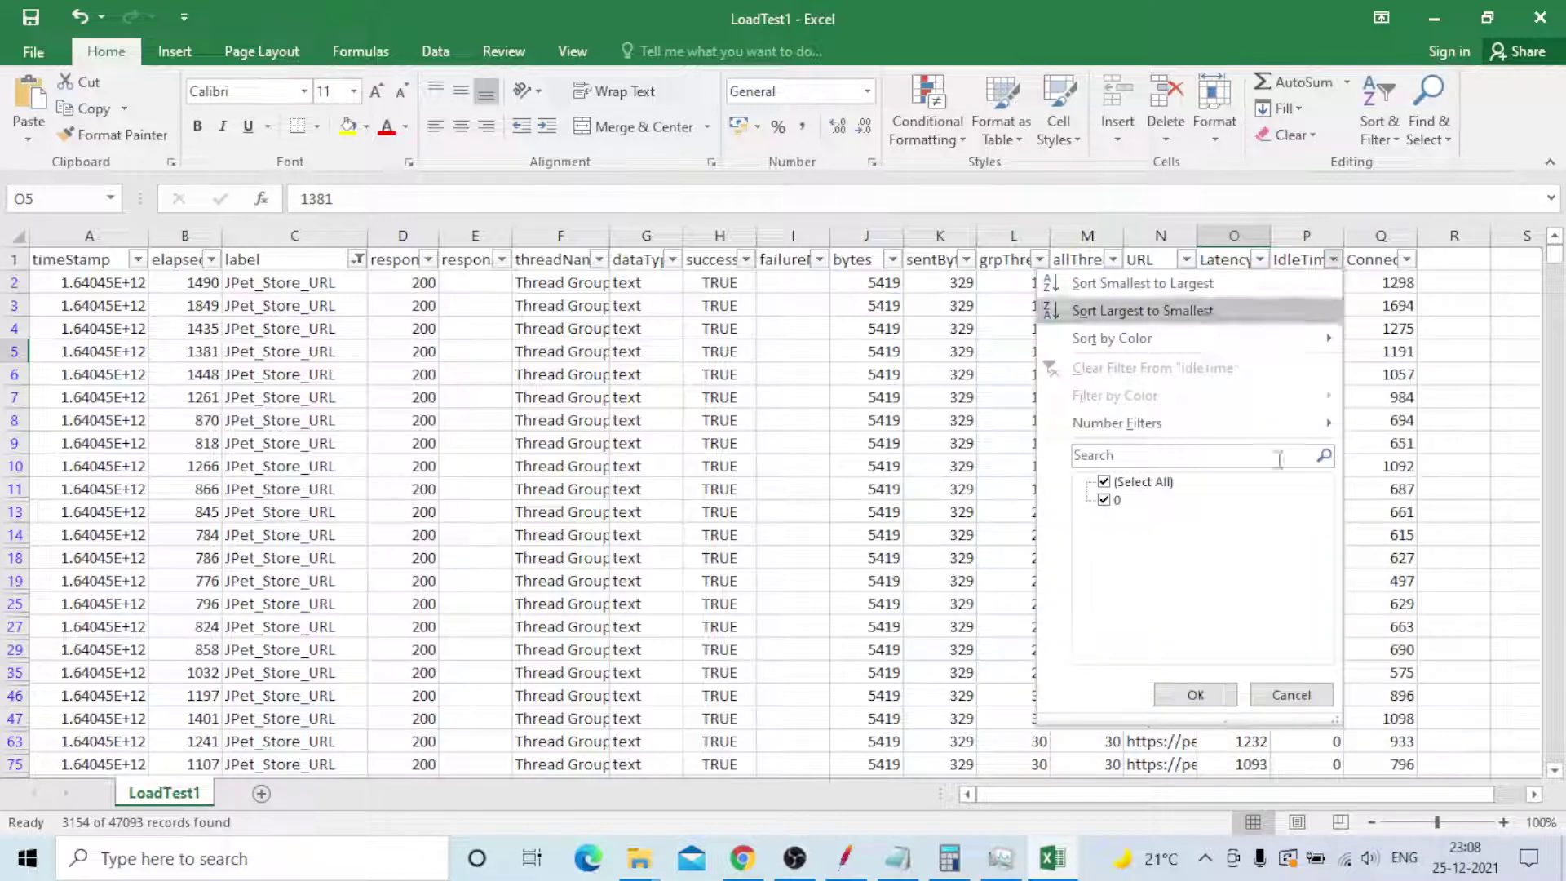
pyautogui.click(1199, 695)
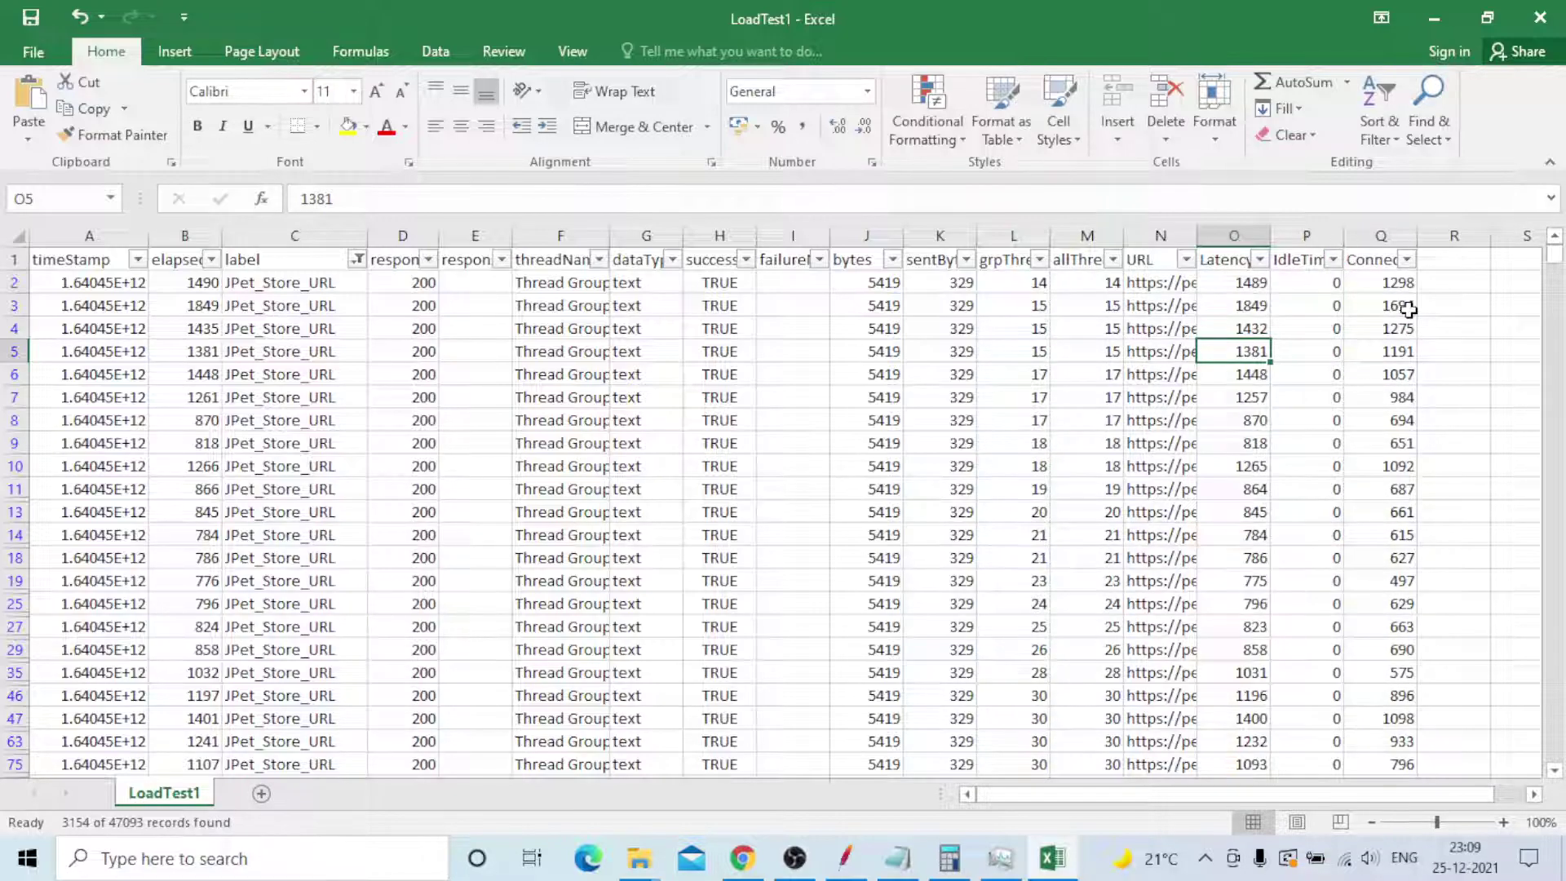
pyautogui.click(1407, 259)
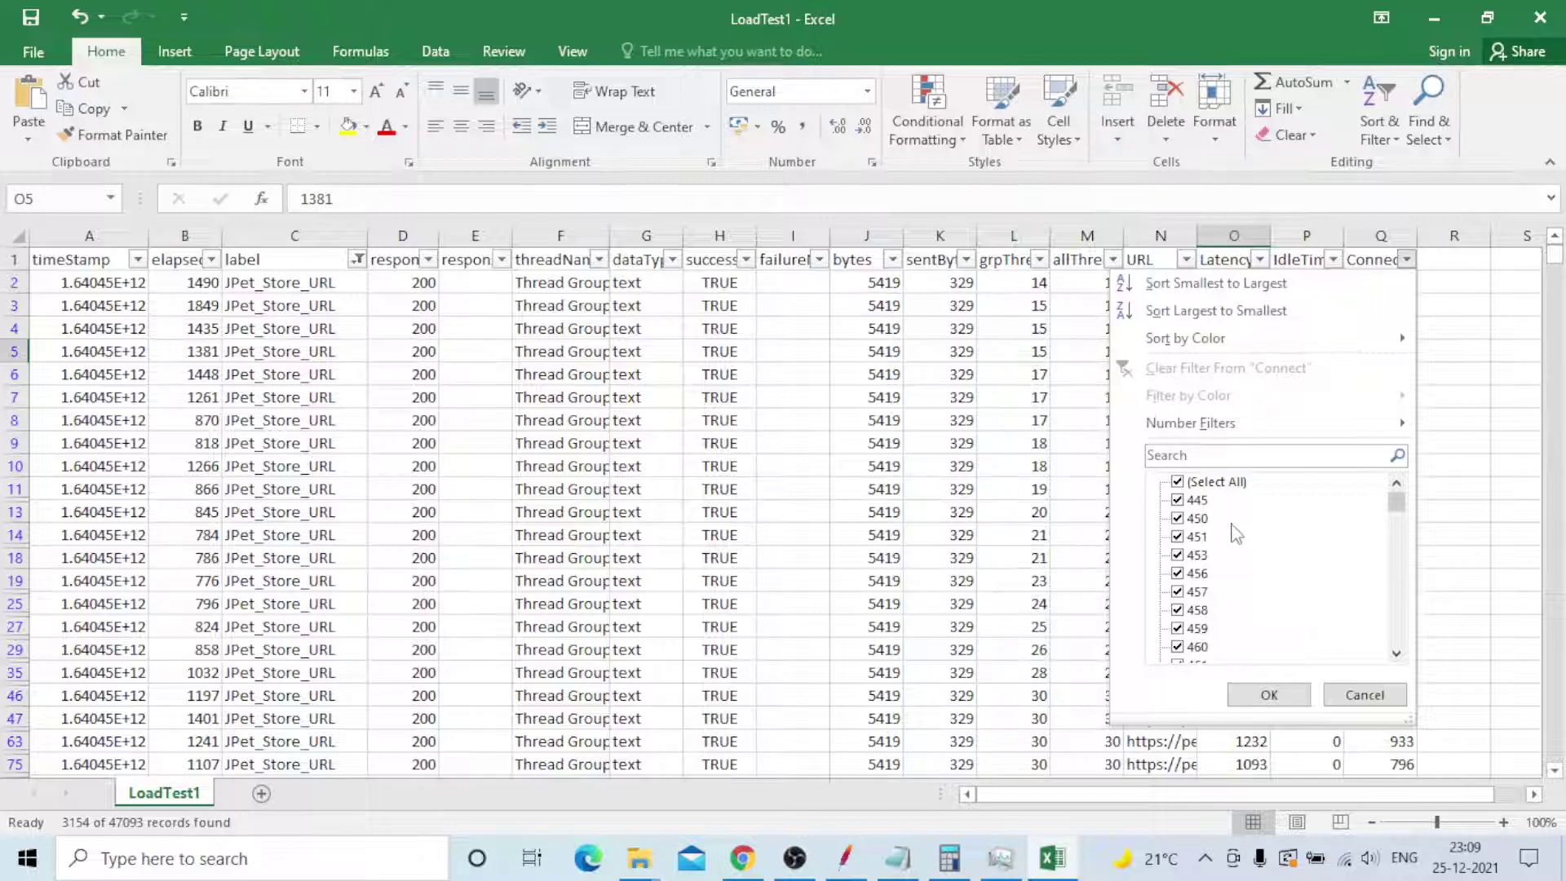
pyautogui.moveTo(1396, 505)
pyautogui.mouseDown()
pyautogui.moveTo(1396, 629)
pyautogui.moveTo(1396, 493)
pyautogui.mouseUp()
pyautogui.click(1272, 695)
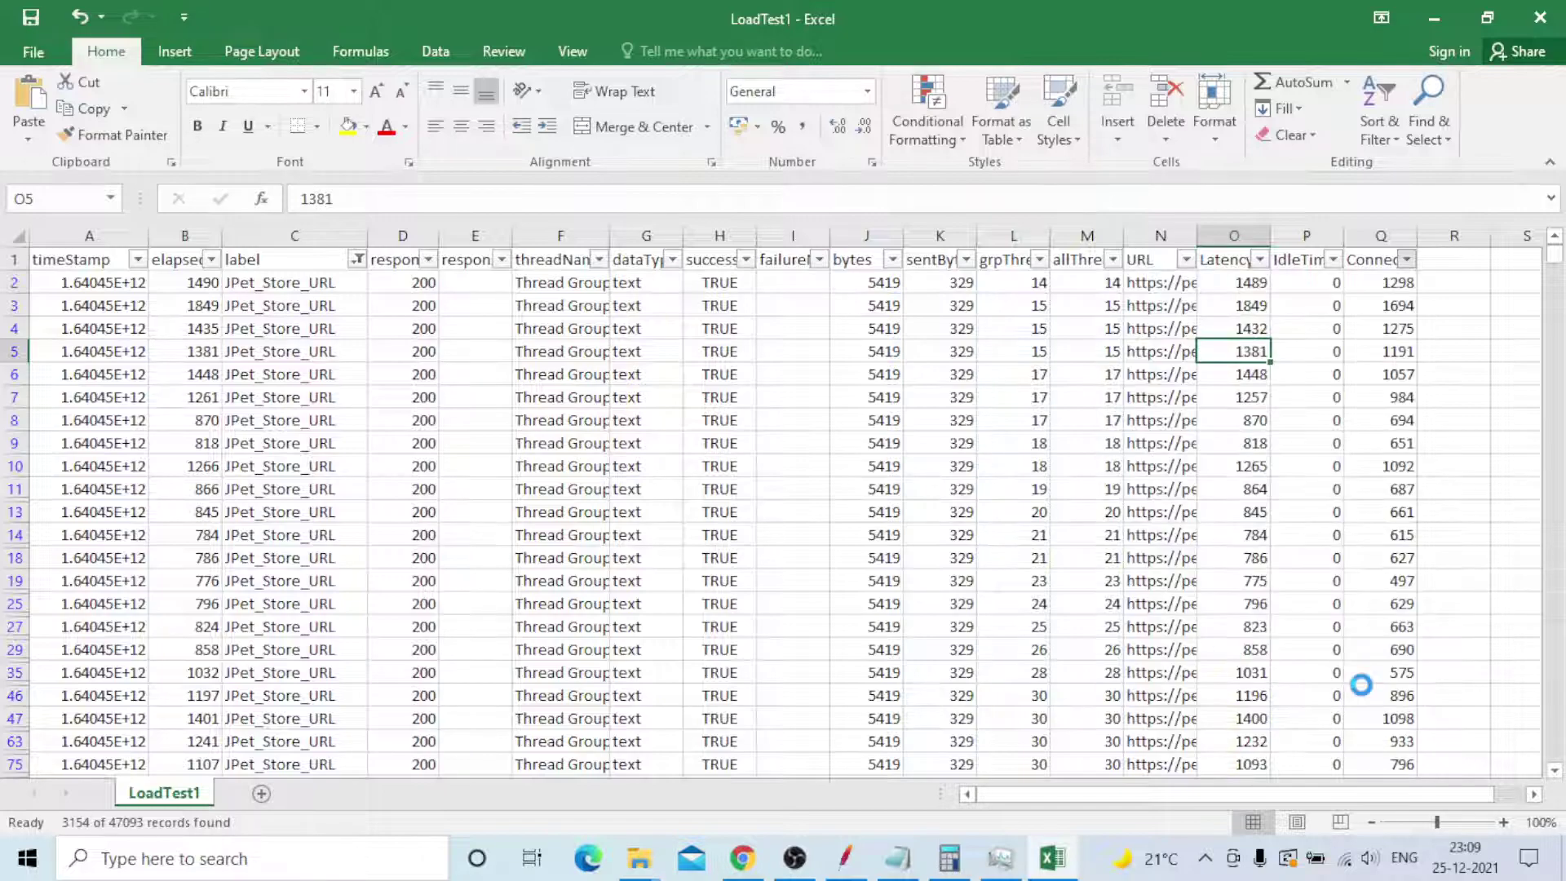
pyautogui.click(1456, 350)
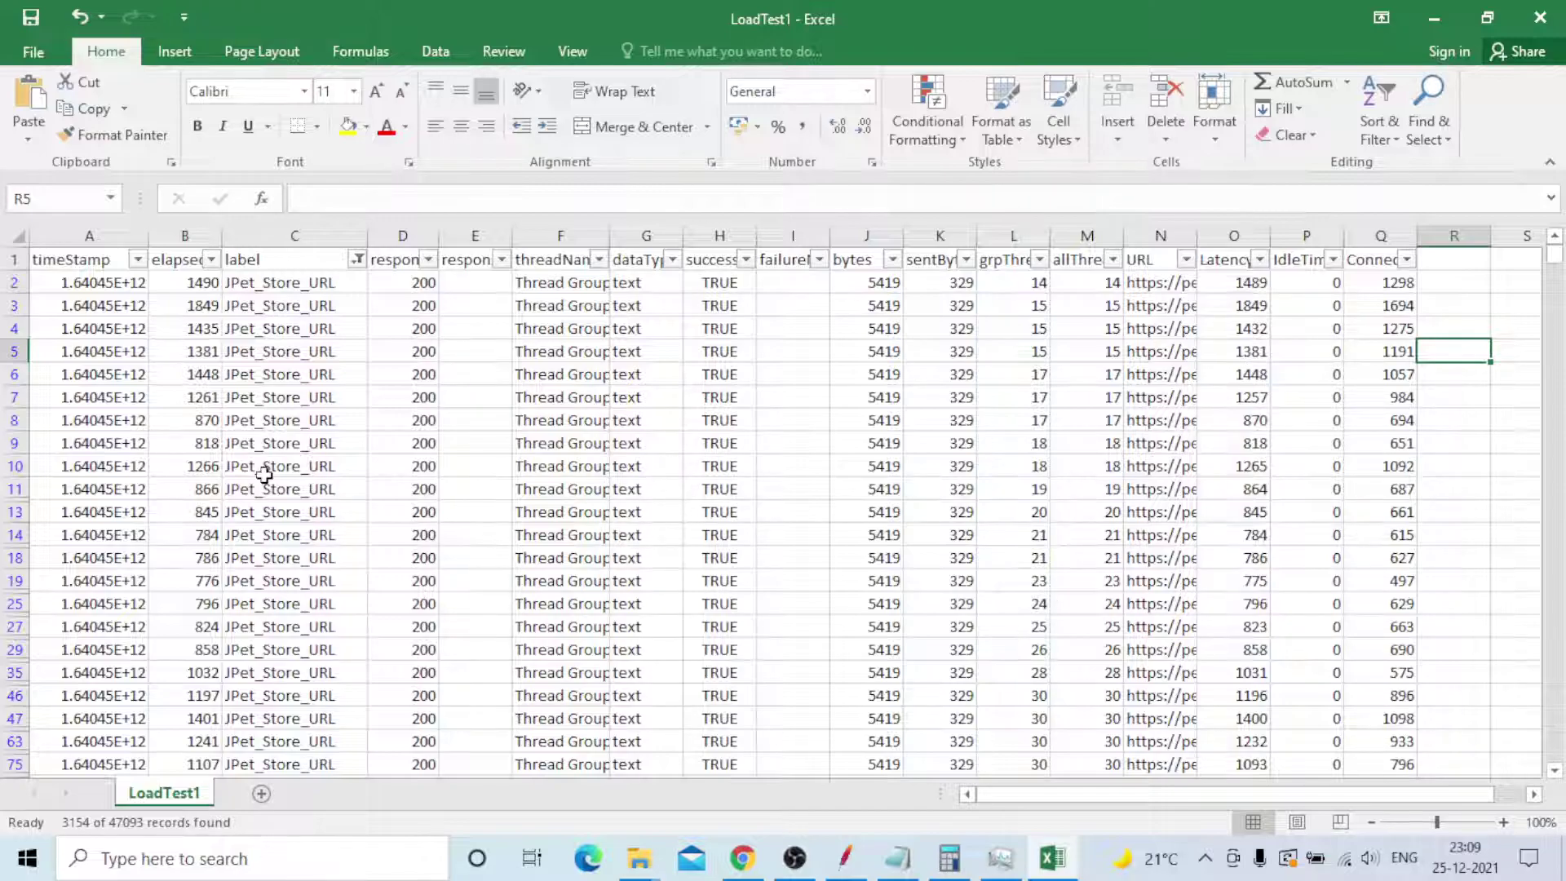
# - View JMeter's Summary Report table, then return to the filtered LoadTest1 workbook in Excel
pyautogui.click(833, 871)
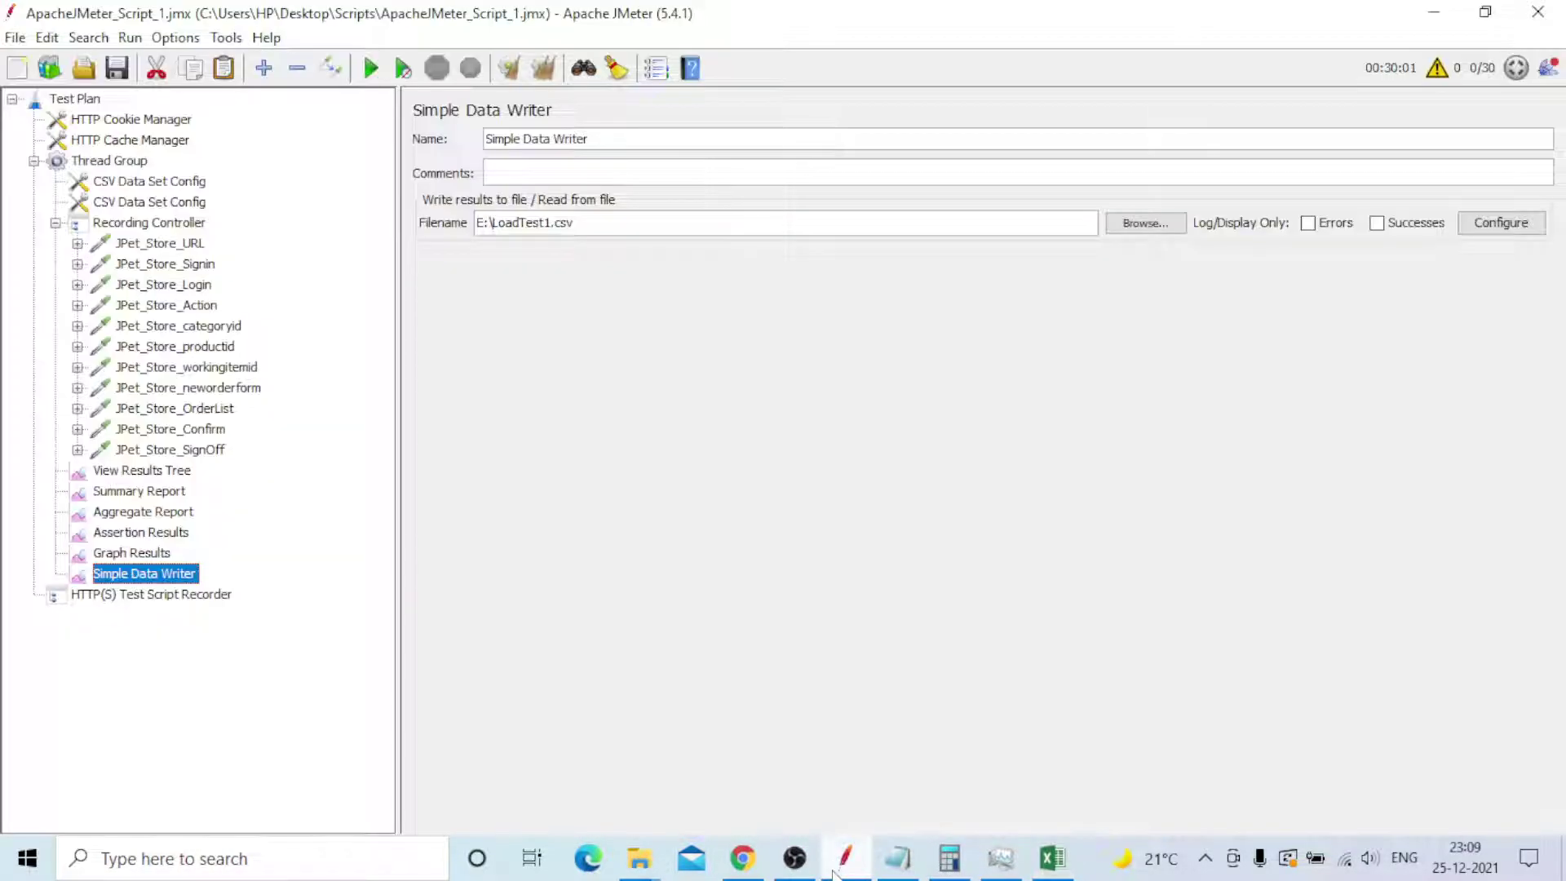
pyautogui.click(136, 492)
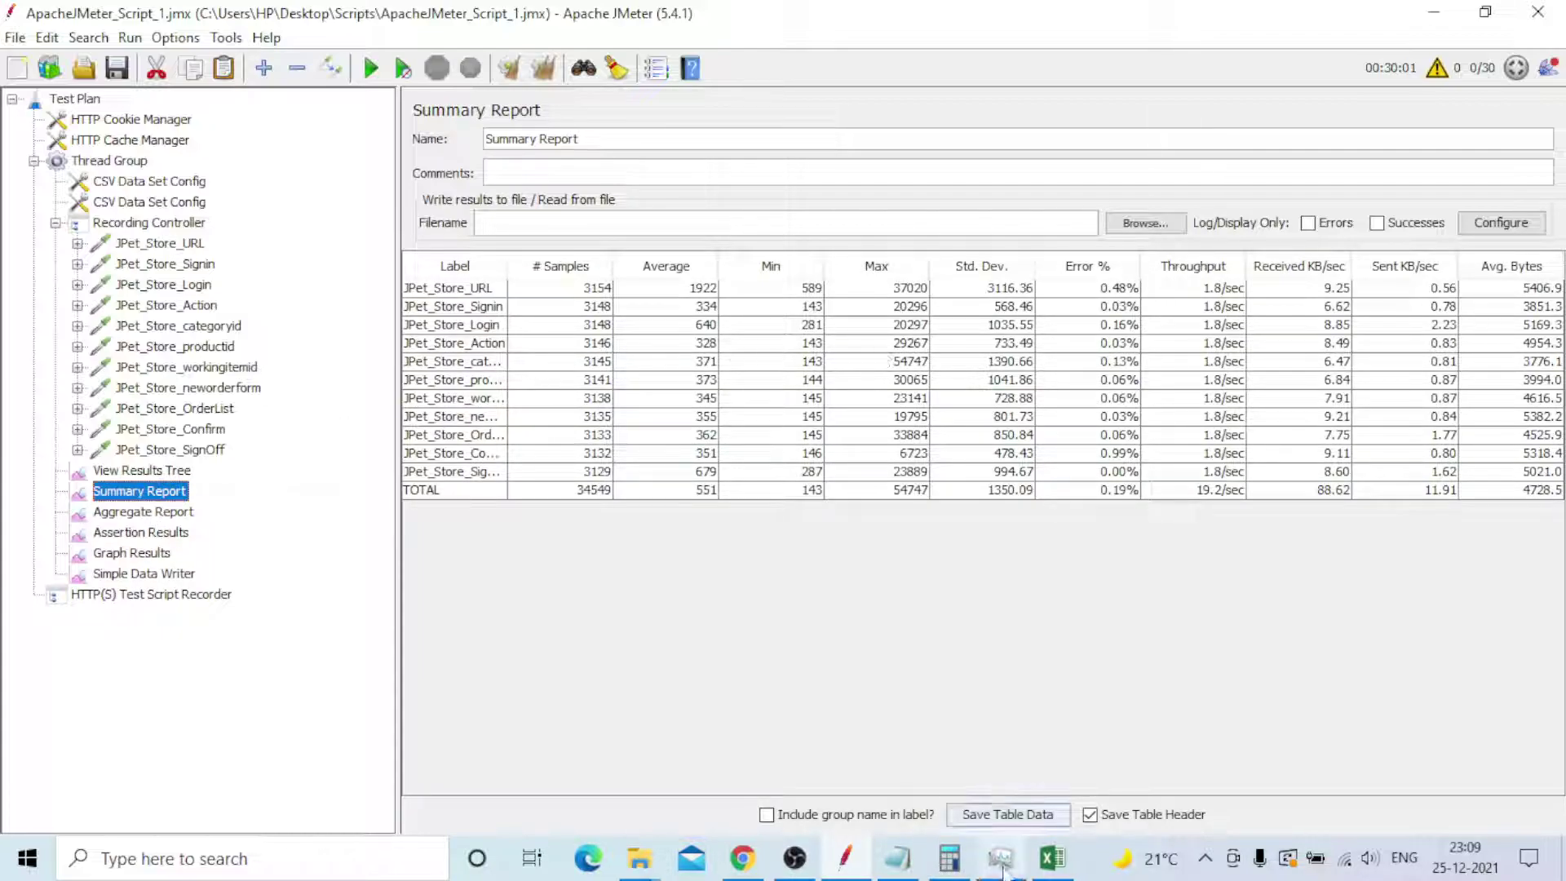
pyautogui.click(1038, 871)
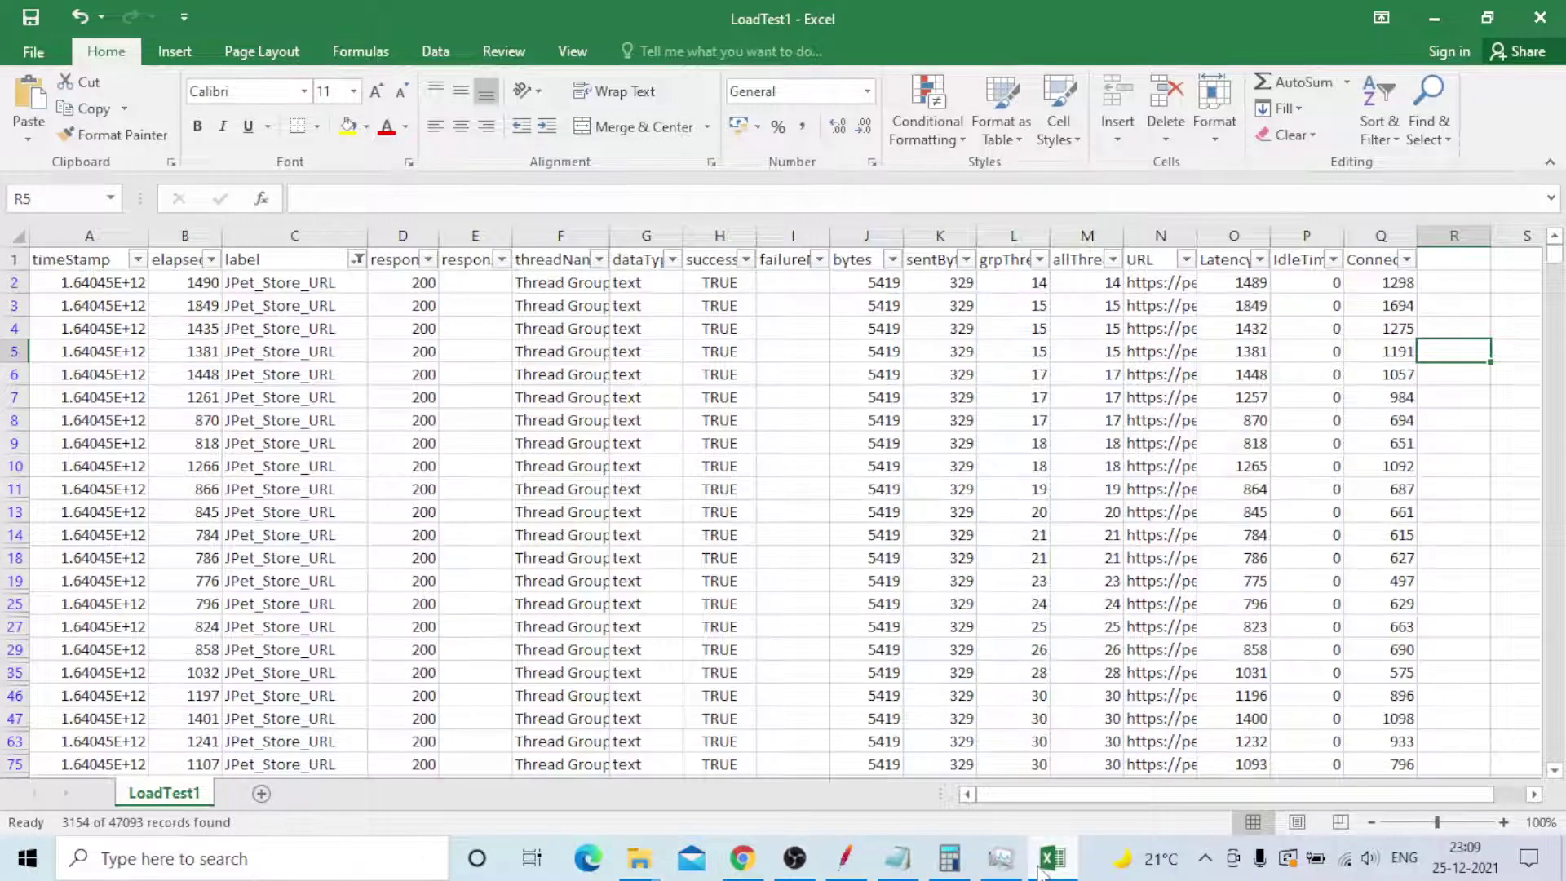
pyautogui.click(1040, 870)
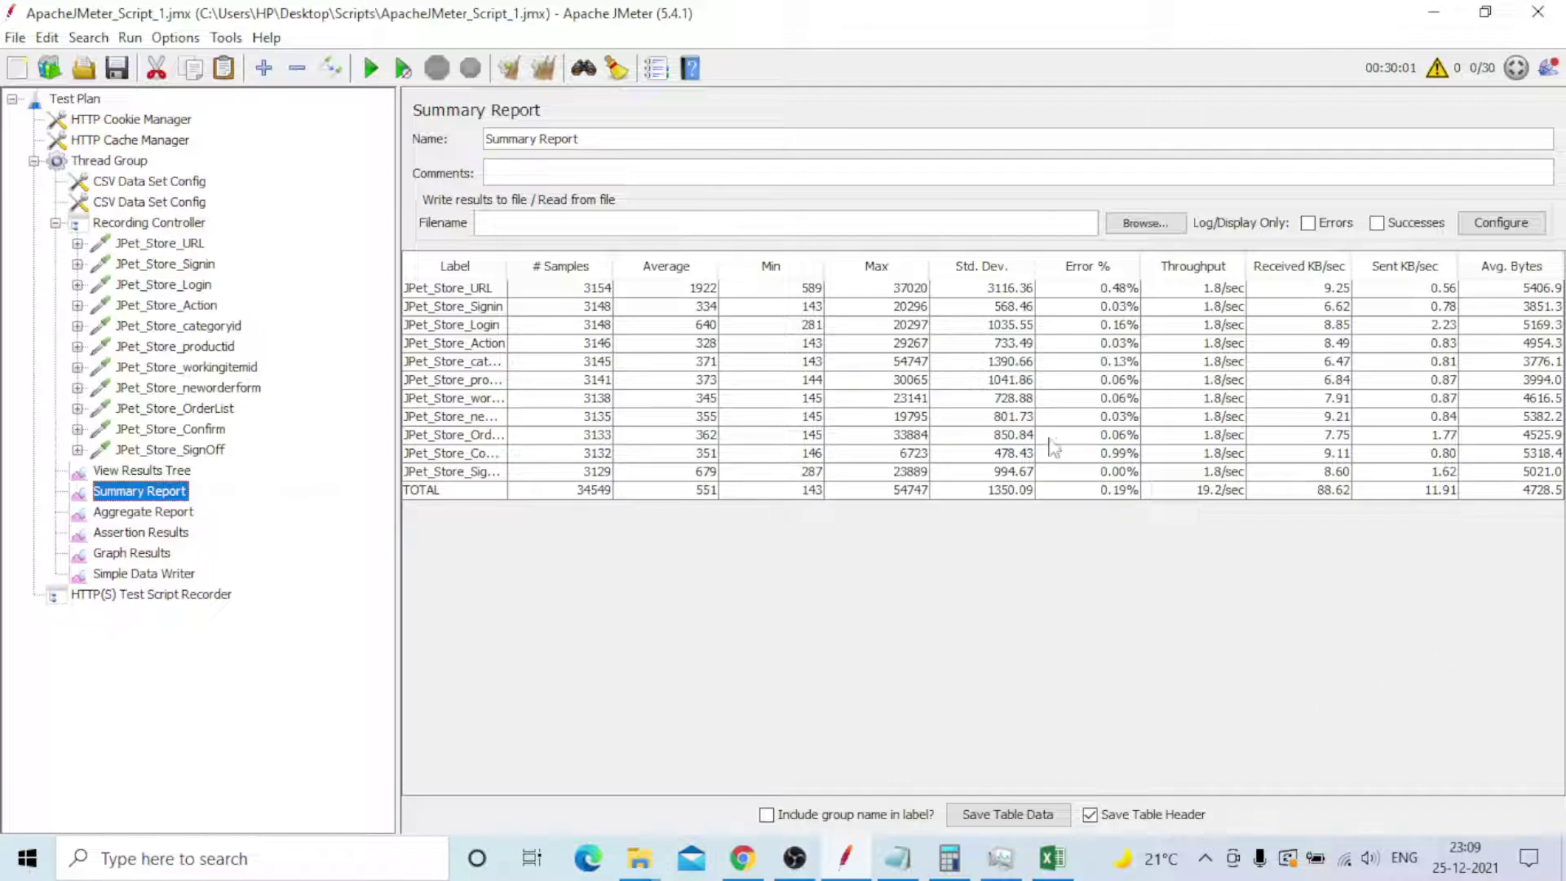
pyautogui.click(1054, 864)
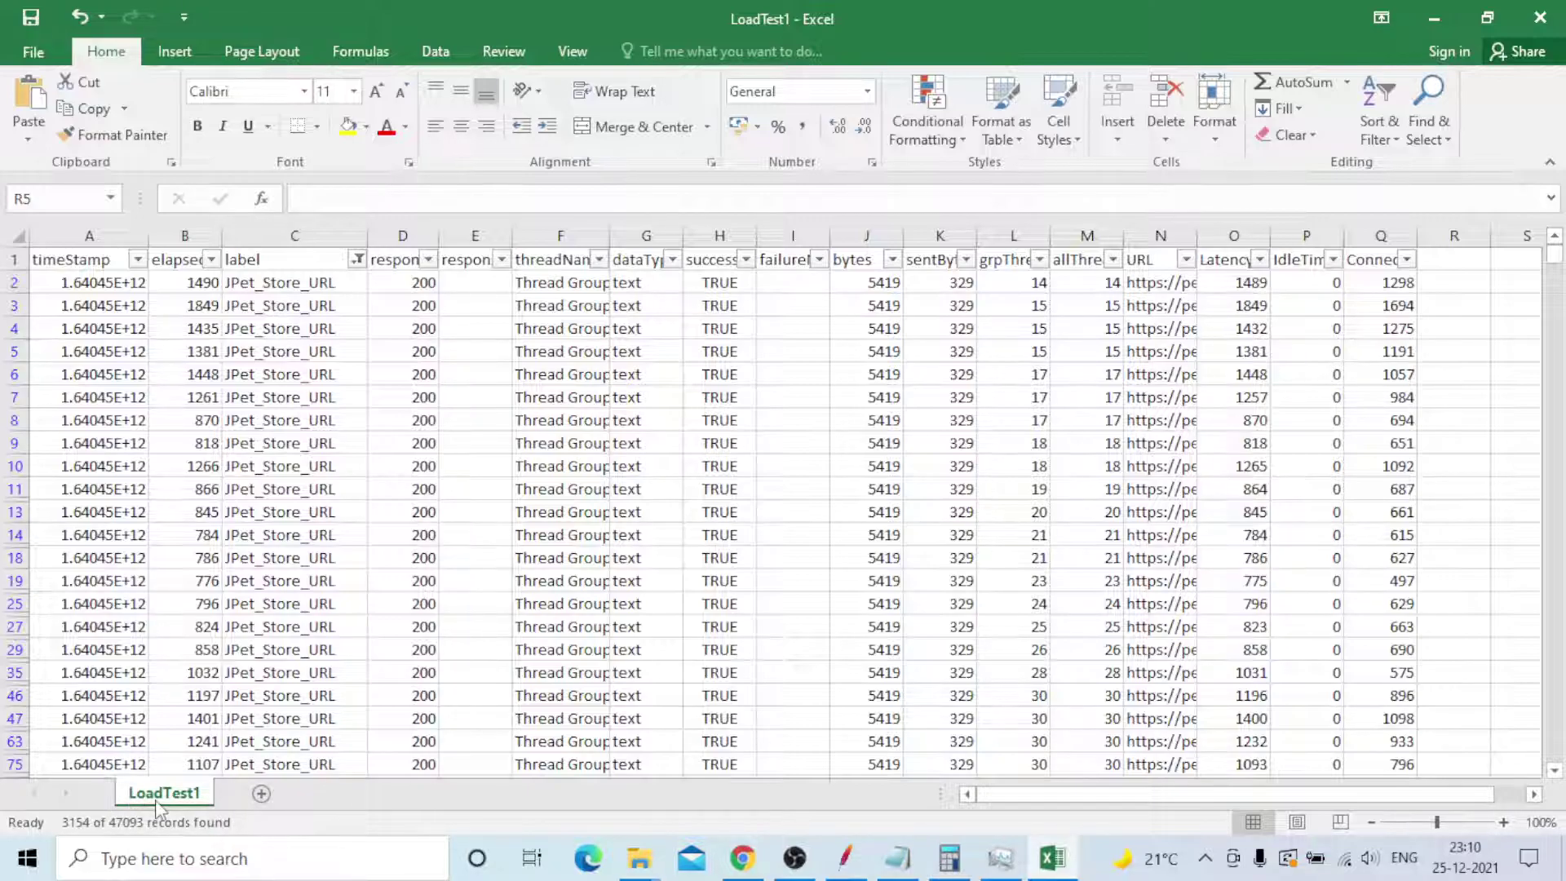
# - Write '112205_JPet_Store_30userloadtest_US_East_1_TestEnv' on a new line below the shortcut note and select it
pyautogui.click(897, 857)
pyautogui.click(318, 618)
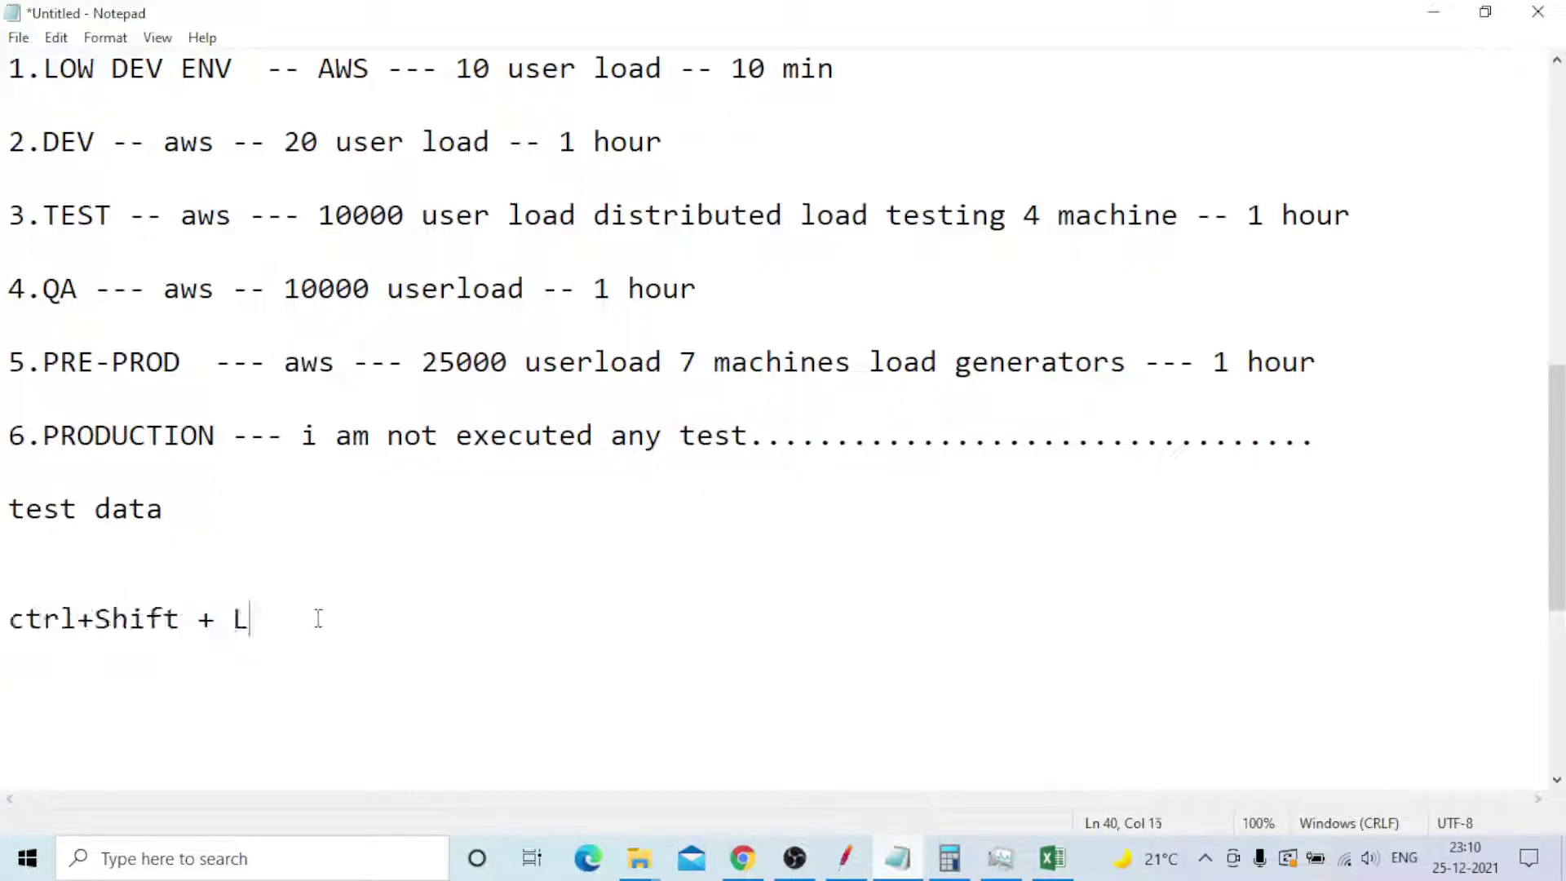
pyautogui.press('Return')
pyautogui.press('Return')
pyautogui.write('JP')
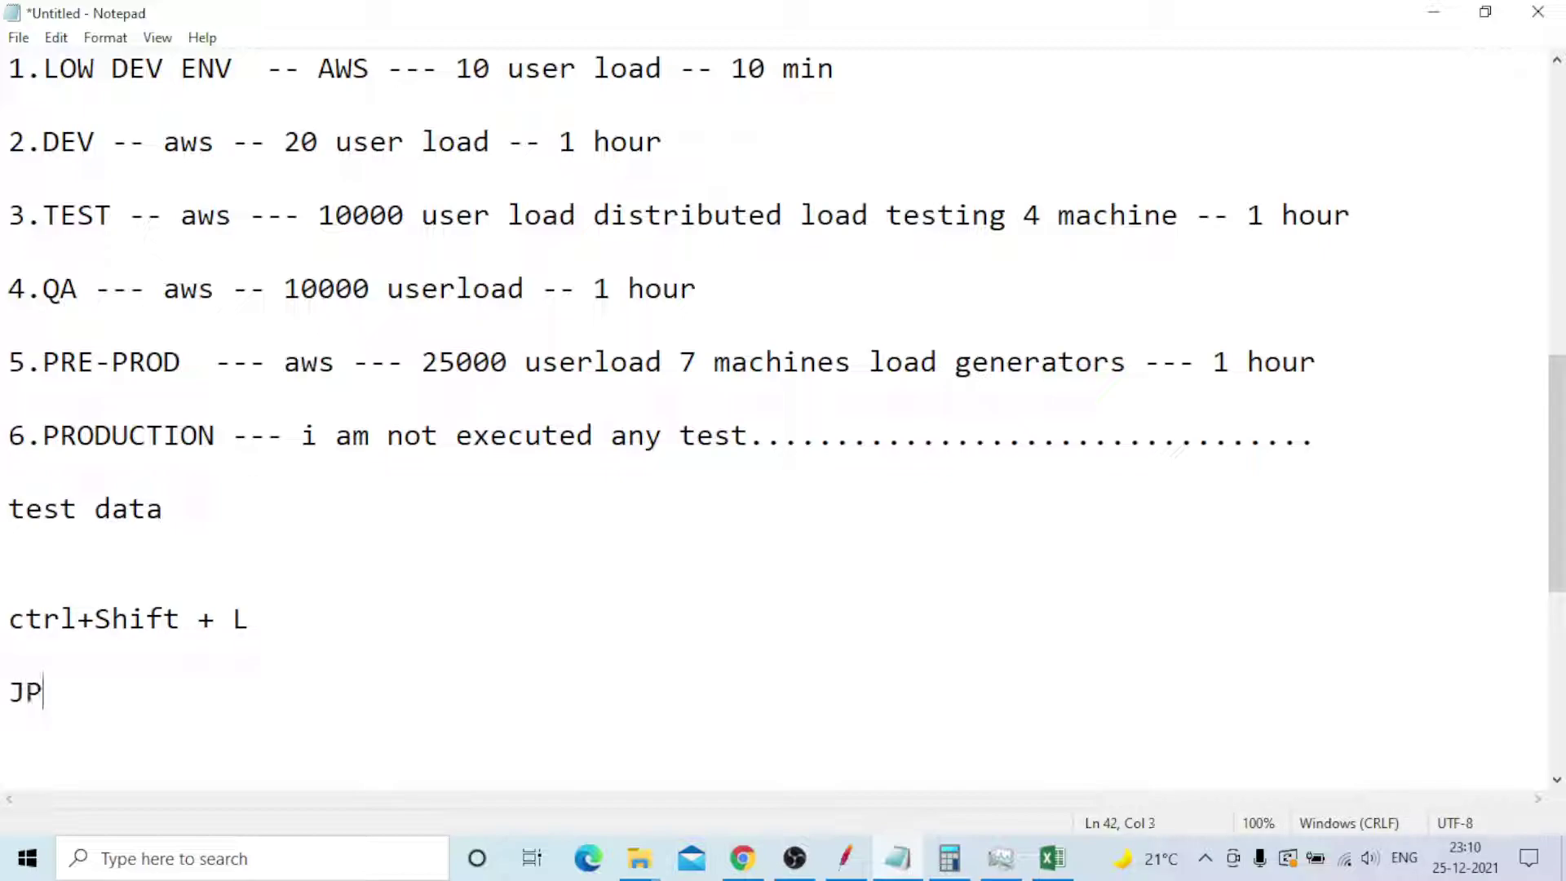
pyautogui.write('et_Store')
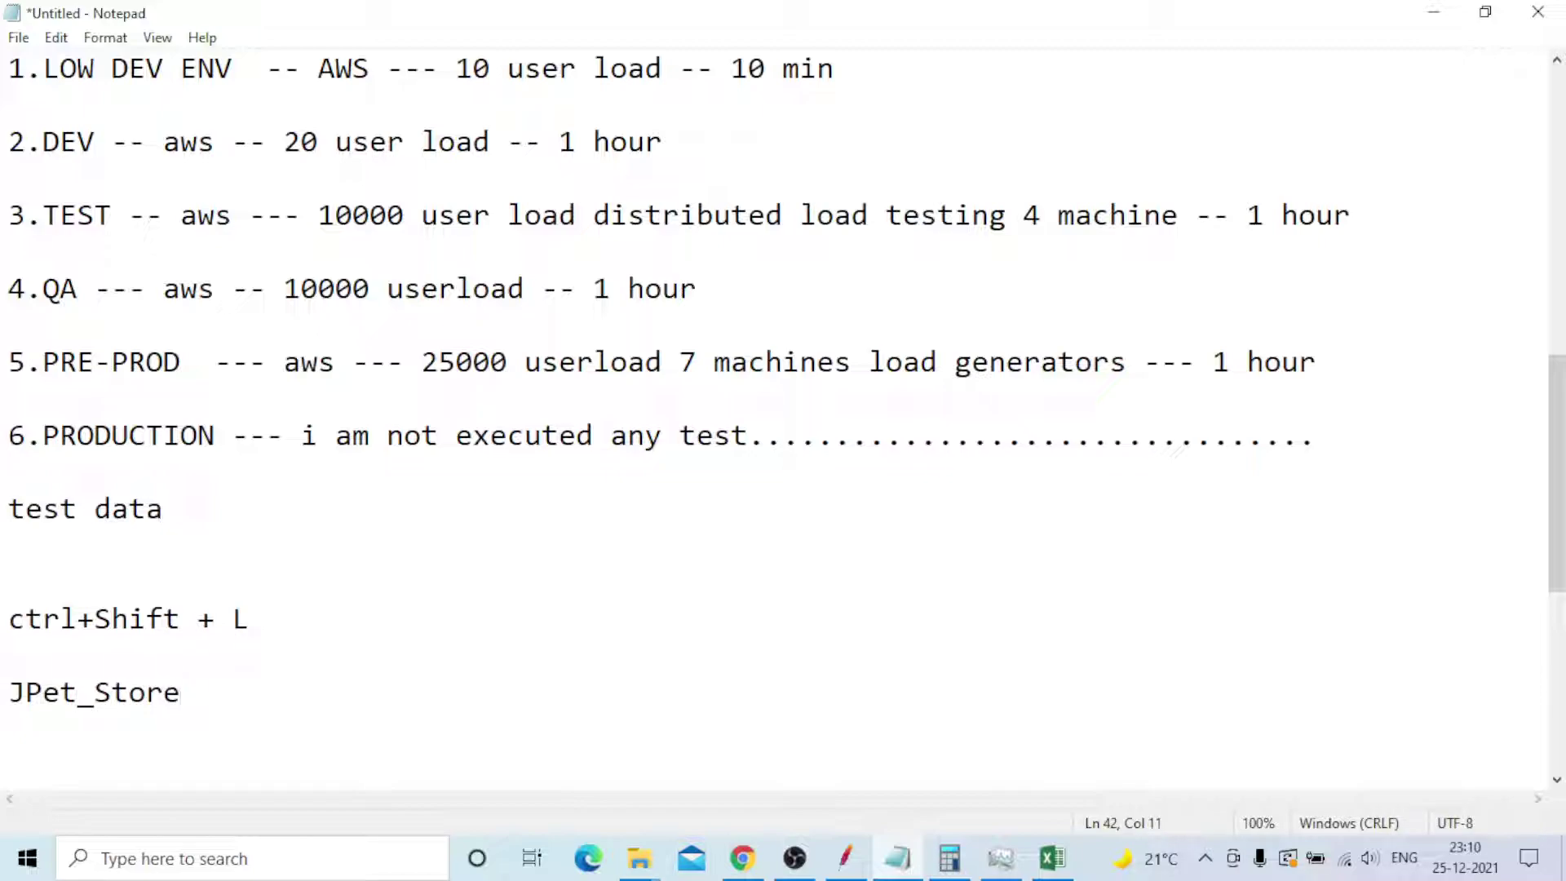
pyautogui.write('_30userload')
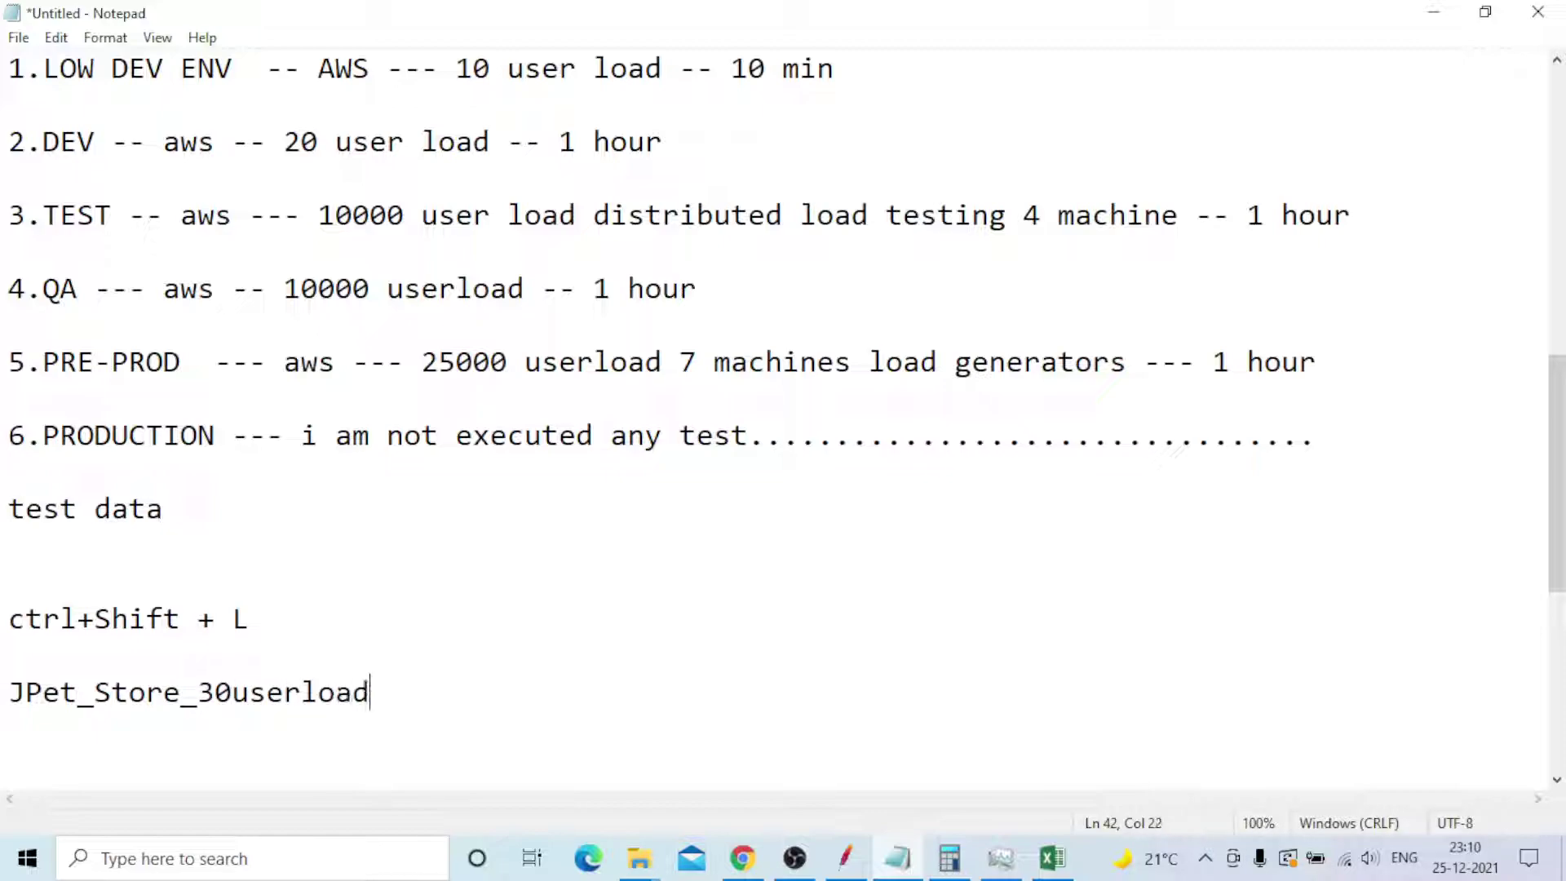
pyautogui.write('test_US')
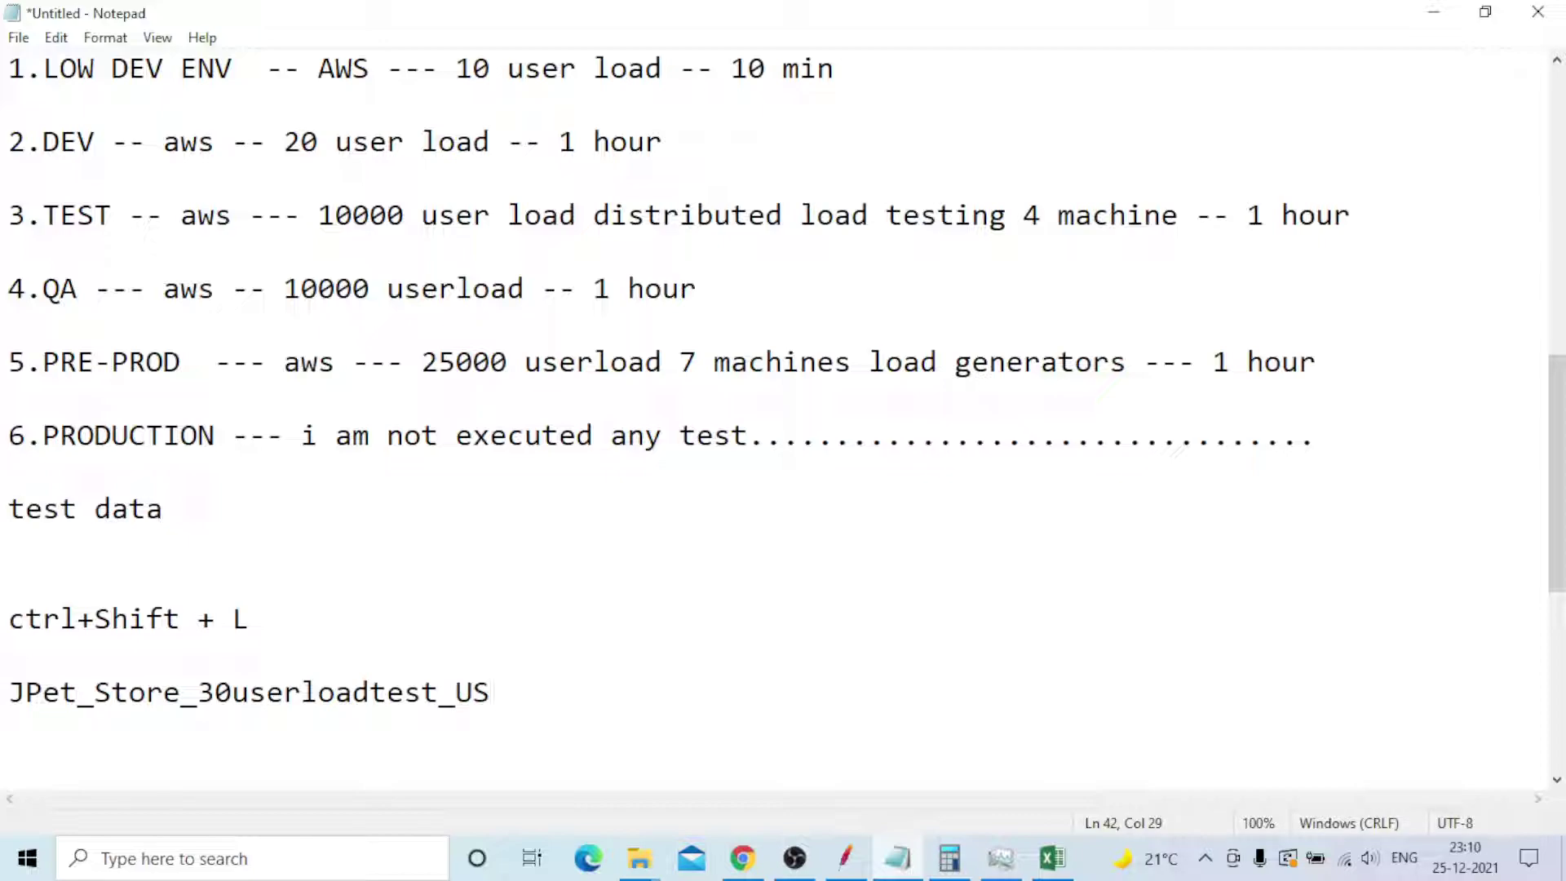
pyautogui.write('_East_1')
pyautogui.press('Left')
pyautogui.press('Left')
pyautogui.press('Left')
pyautogui.press('Left')
pyautogui.press('Left')
pyautogui.press('Left')
pyautogui.press('Left')
pyautogui.press('Left')
pyautogui.press('Left')
pyautogui.press('Left')
pyautogui.press('Left')
pyautogui.press('Left')
pyautogui.press('Left')
pyautogui.press('Left')
pyautogui.press('Left')
pyautogui.press('Left')
pyautogui.press('Left')
pyautogui.press('Left')
pyautogui.press('Left')
pyautogui.press('Left')
pyautogui.press('Down')
pyautogui.press('Down')
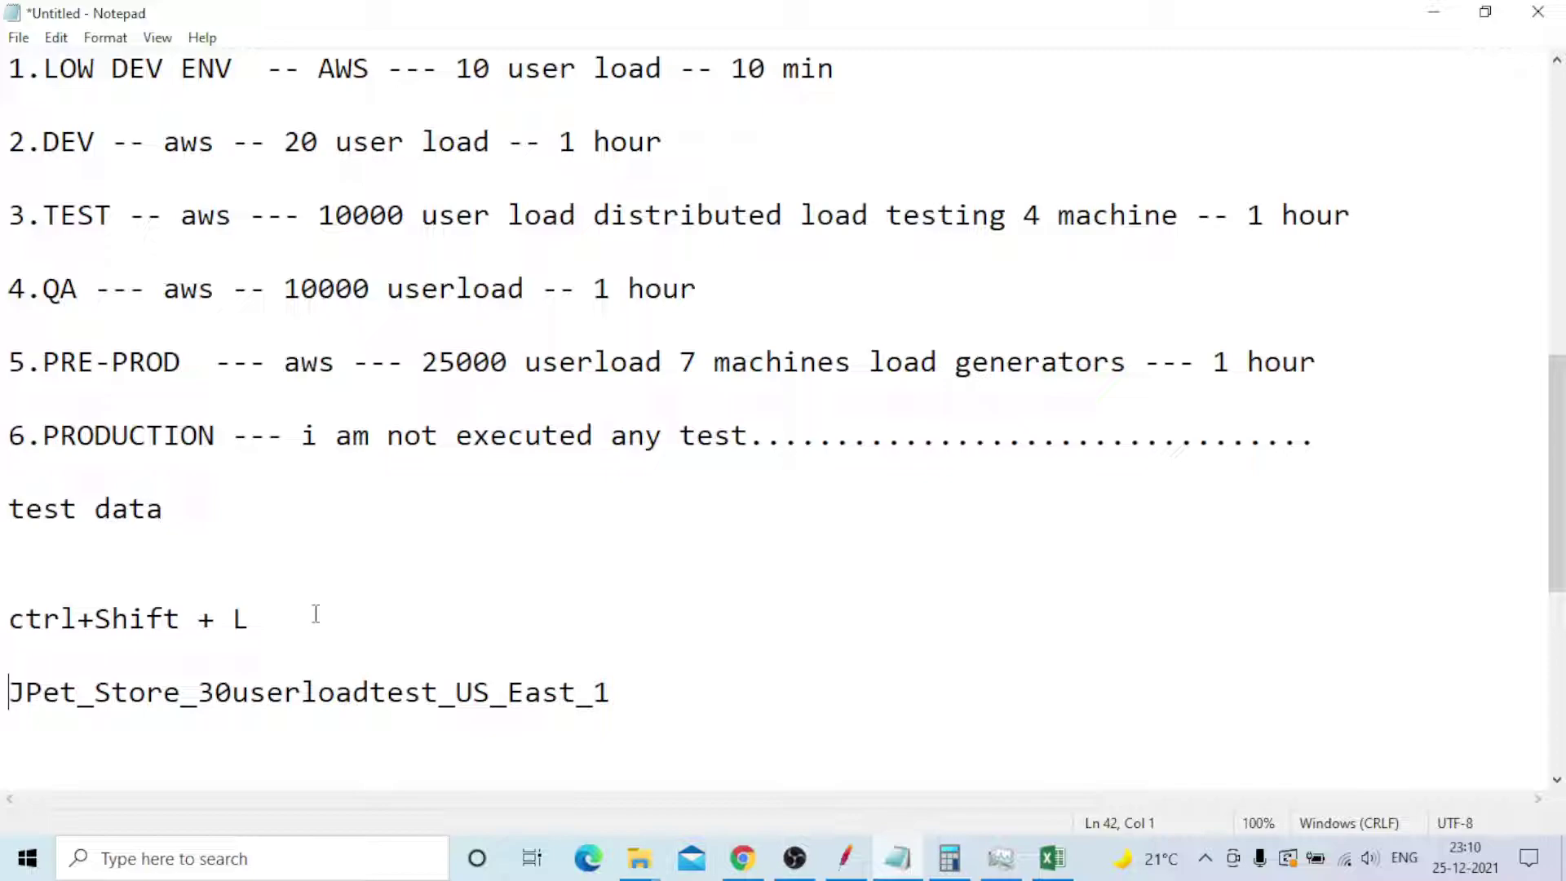
pyautogui.write('112205')
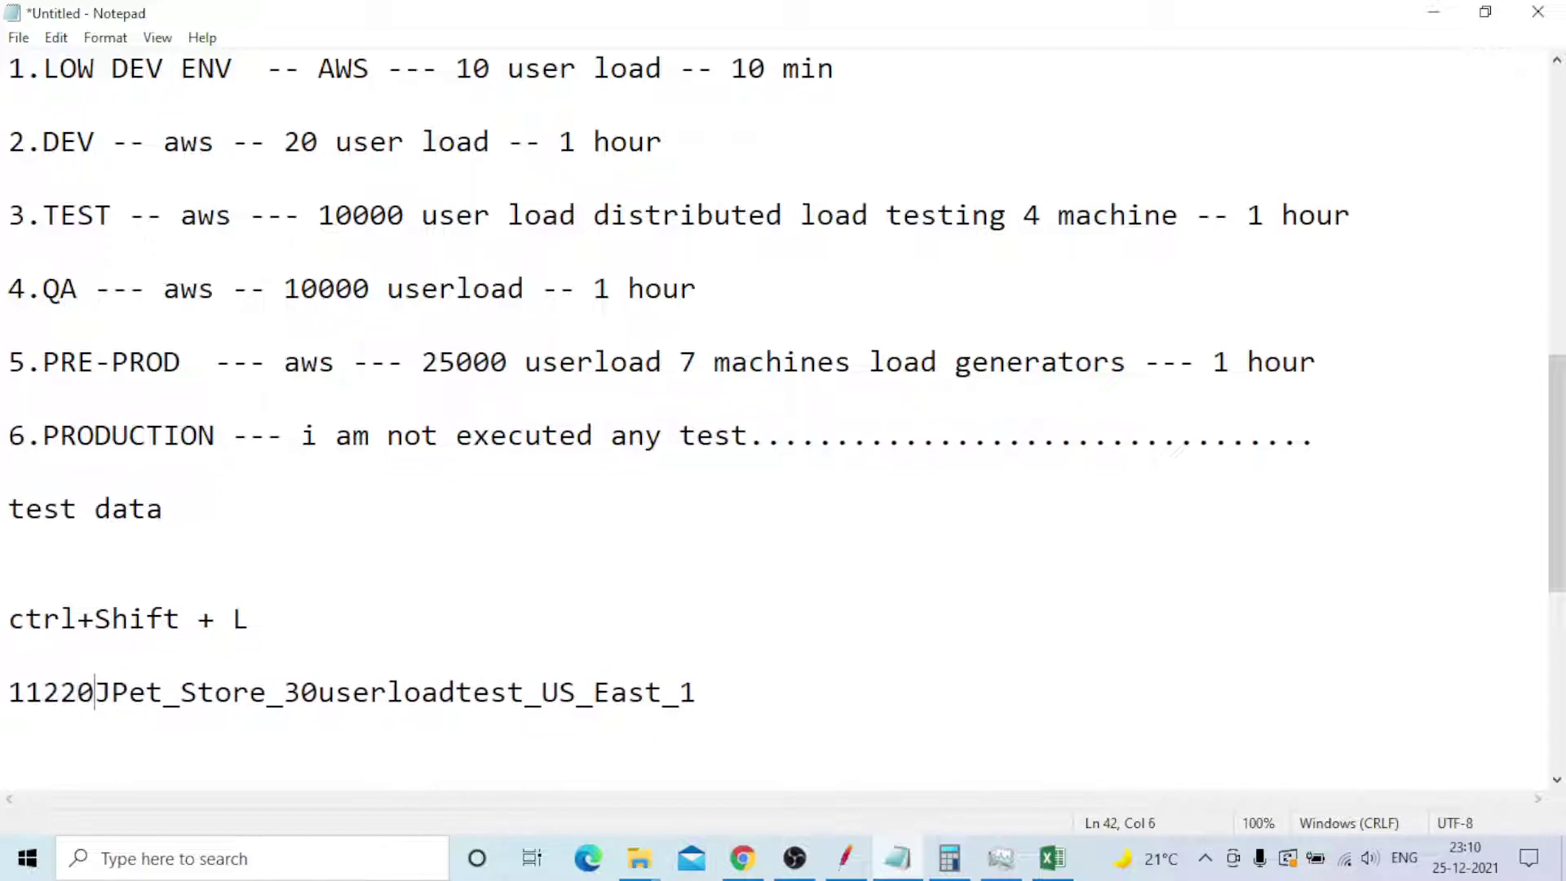
pyautogui.write('_')
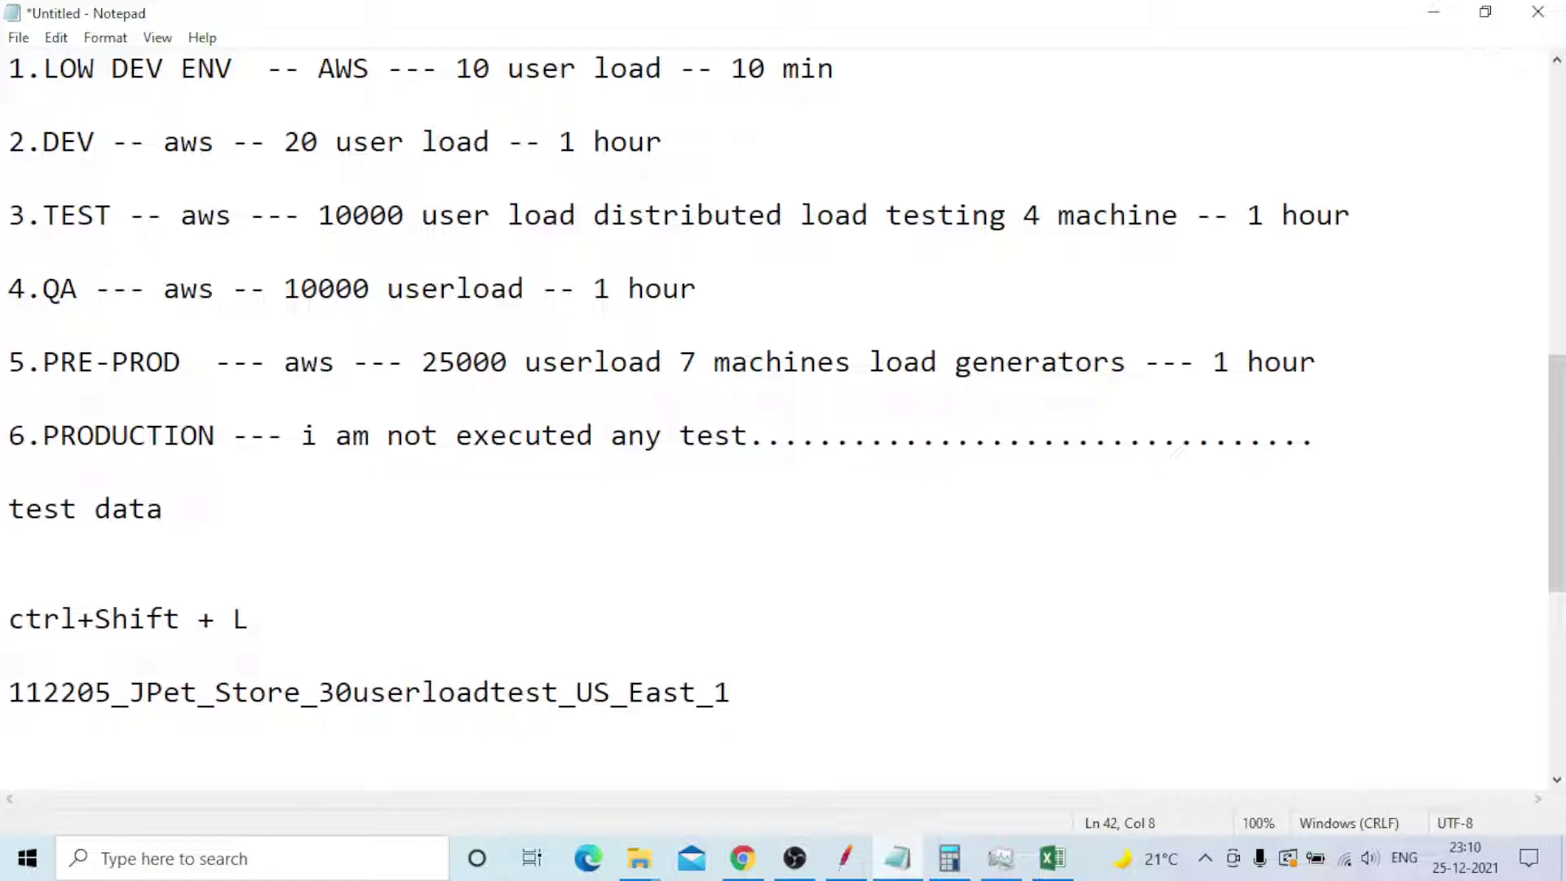
pyautogui.moveTo(733, 692); pyautogui.dragTo(8, 692)
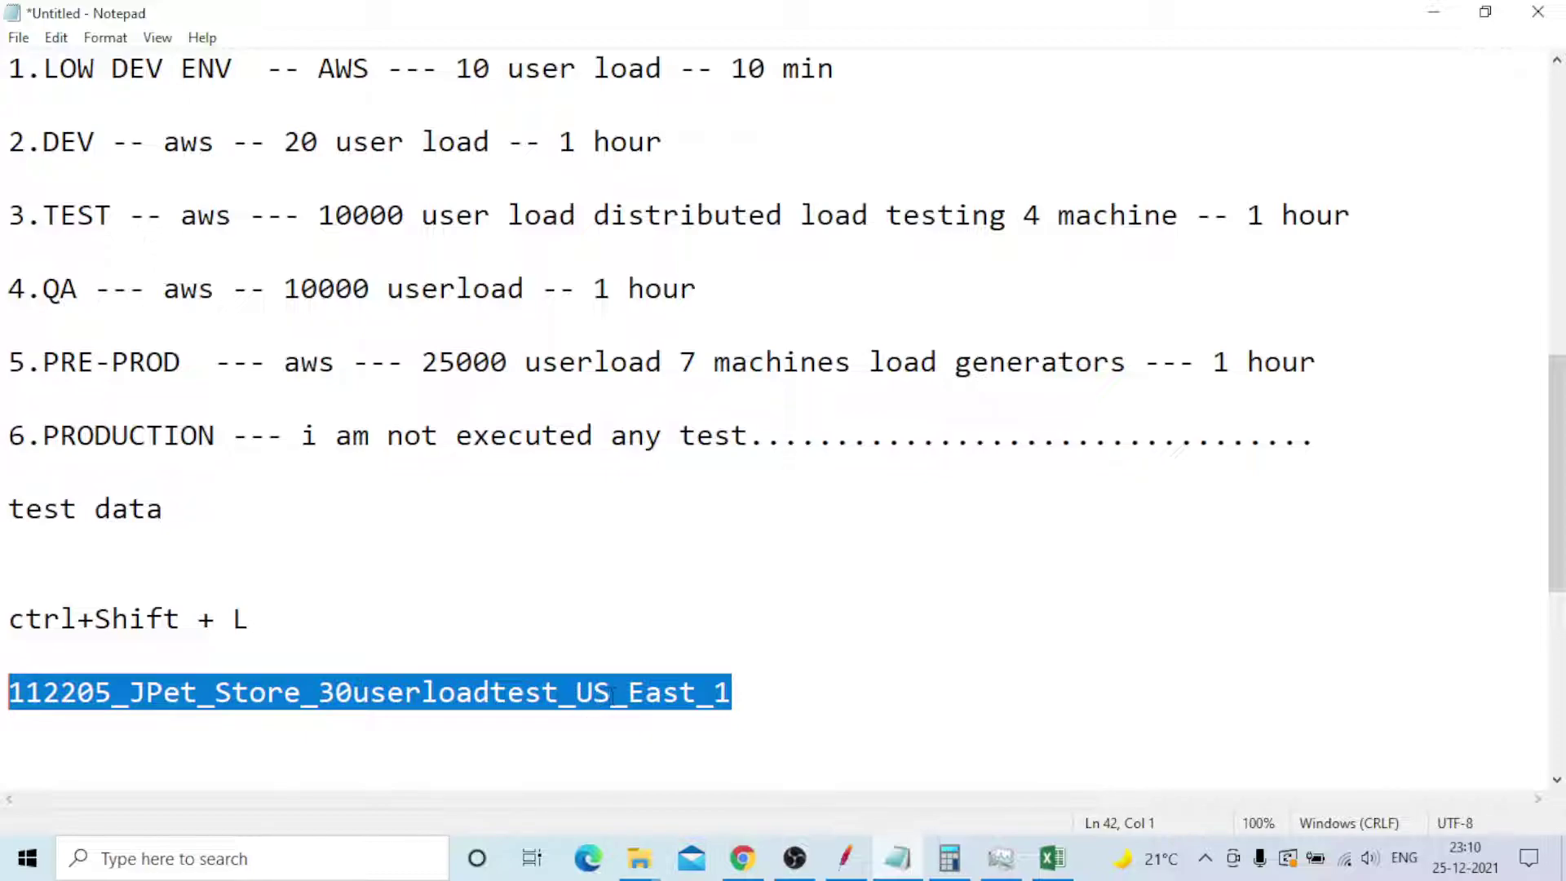
pyautogui.click(732, 695)
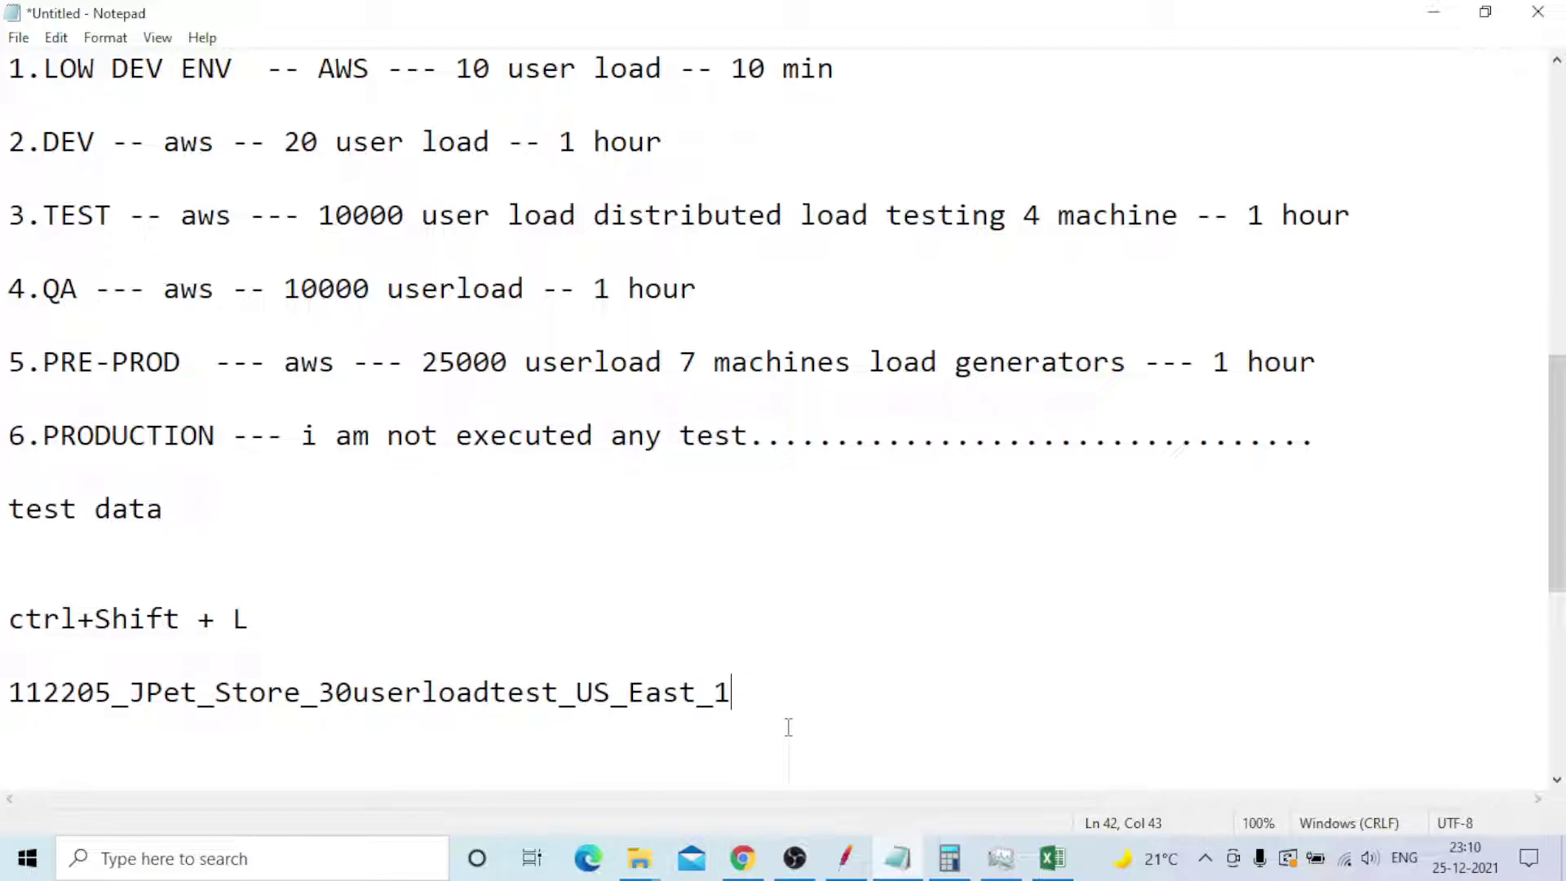
pyautogui.write('_TestEnv')
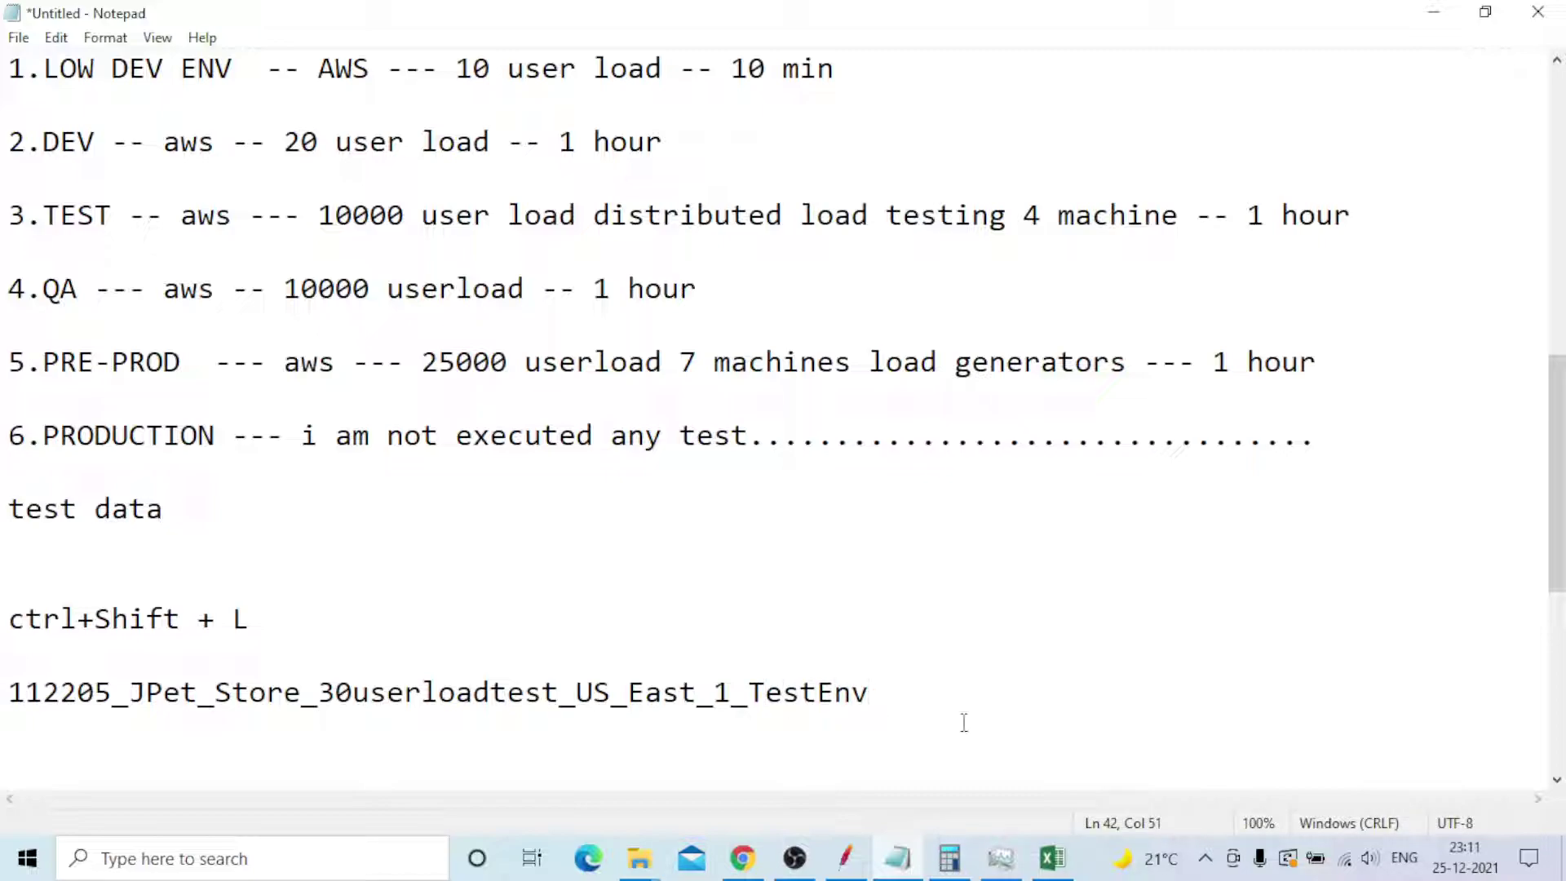
pyautogui.moveTo(10, 691); pyautogui.dragTo(866, 703)
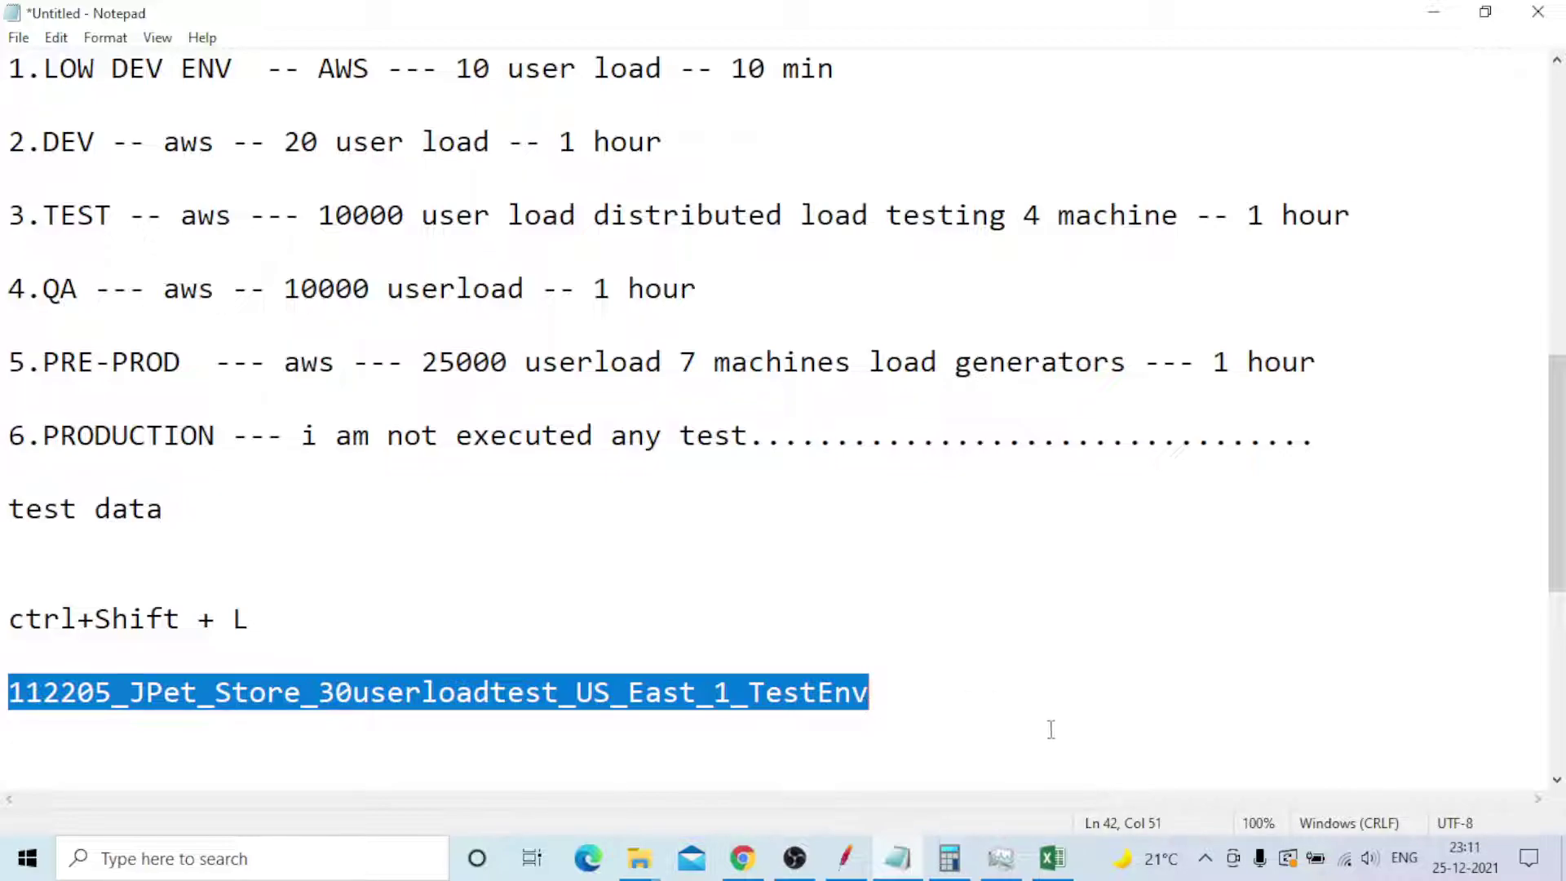
# - Bring the LoadTest1 sheet forward and review thread group names in column F and labels in column C
pyautogui.click(1052, 858)
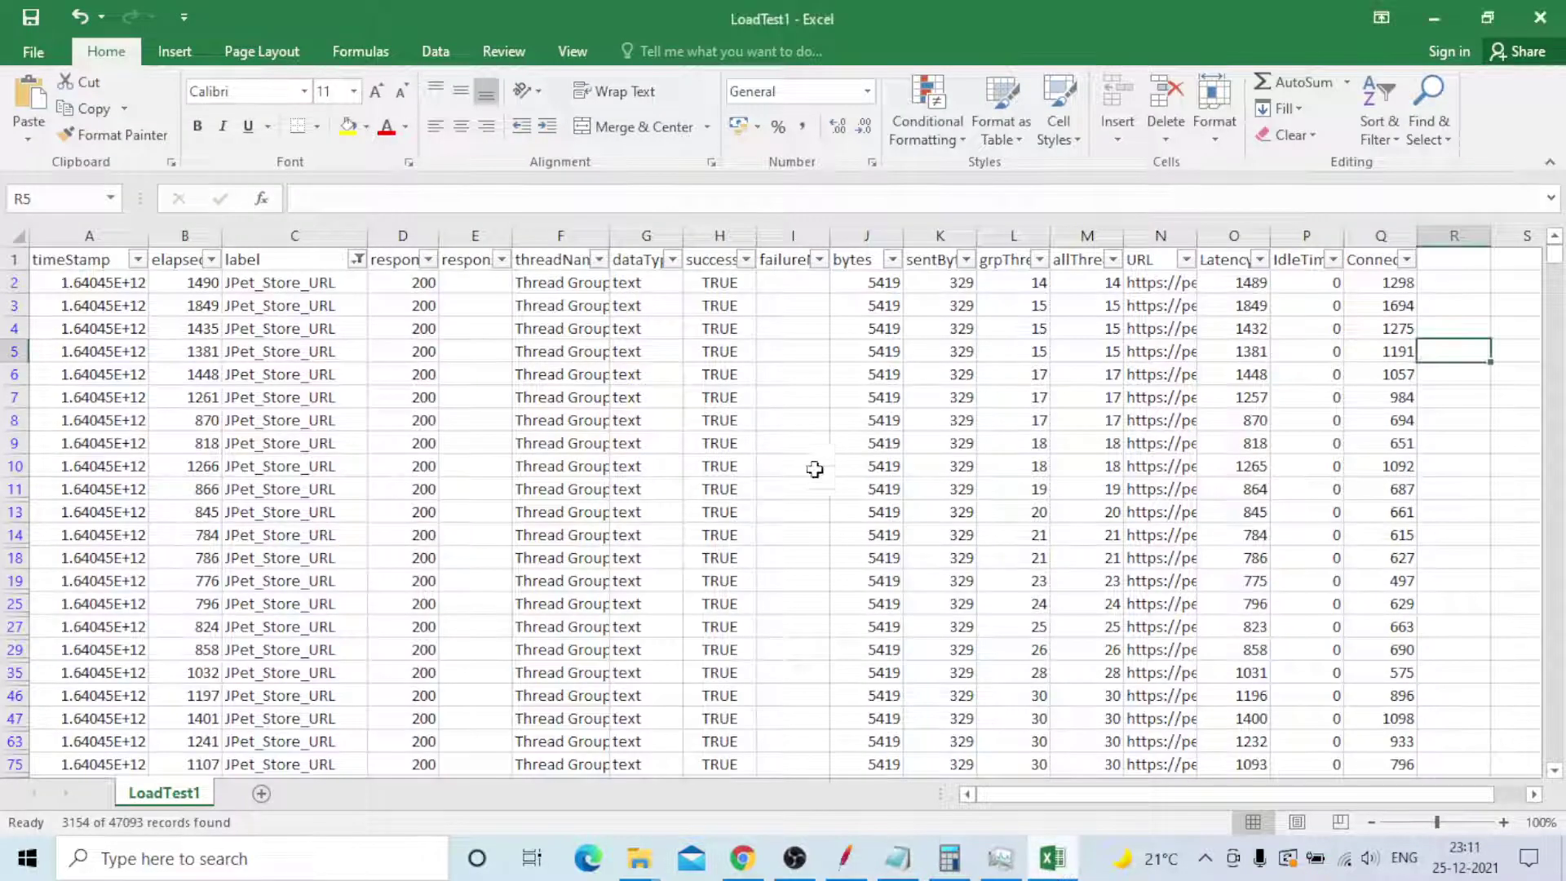
pyautogui.click(563, 466)
pyautogui.click(562, 488)
pyautogui.click(563, 534)
pyautogui.click(563, 557)
pyautogui.click(295, 420)
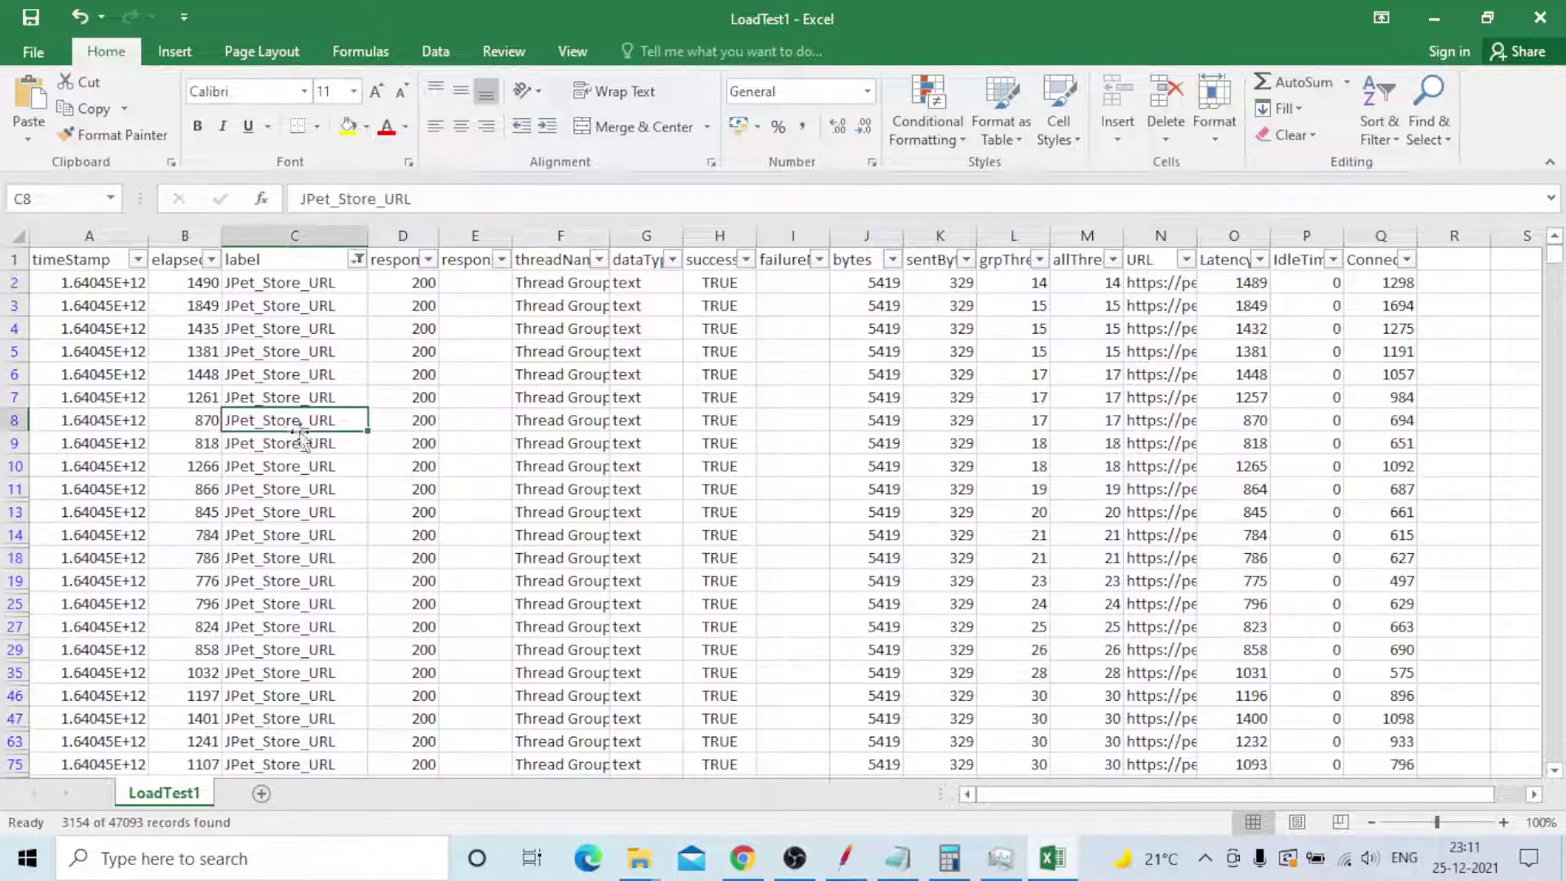
pyautogui.click(297, 444)
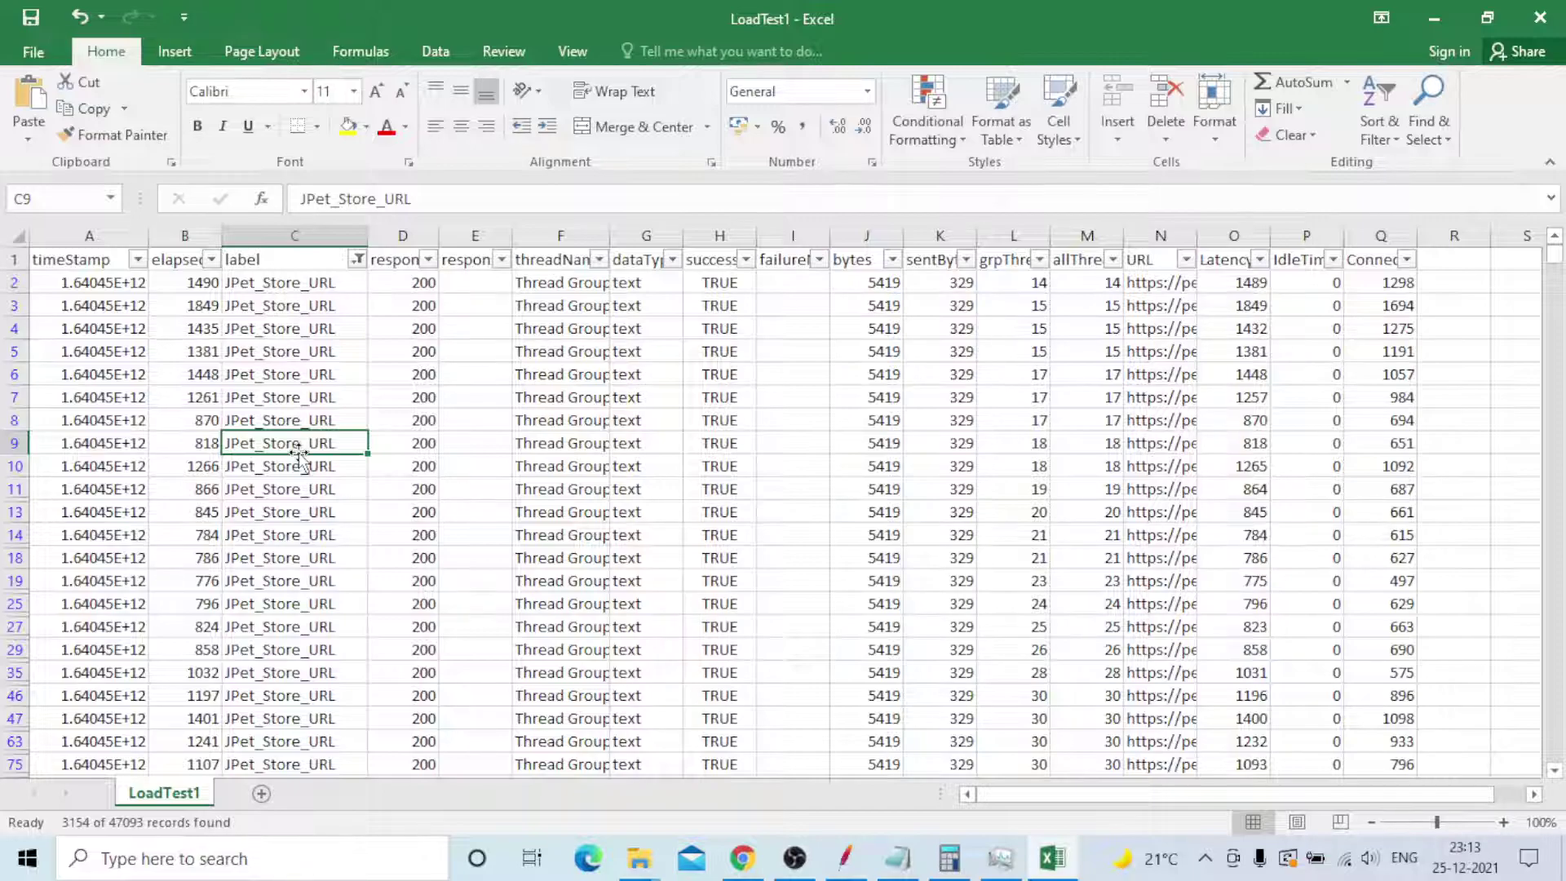
# - Check success values in column H, plus the label in C3 and thread groups in F7 and F9
pyautogui.click(720, 372)
pyautogui.click(717, 398)
pyautogui.click(723, 465)
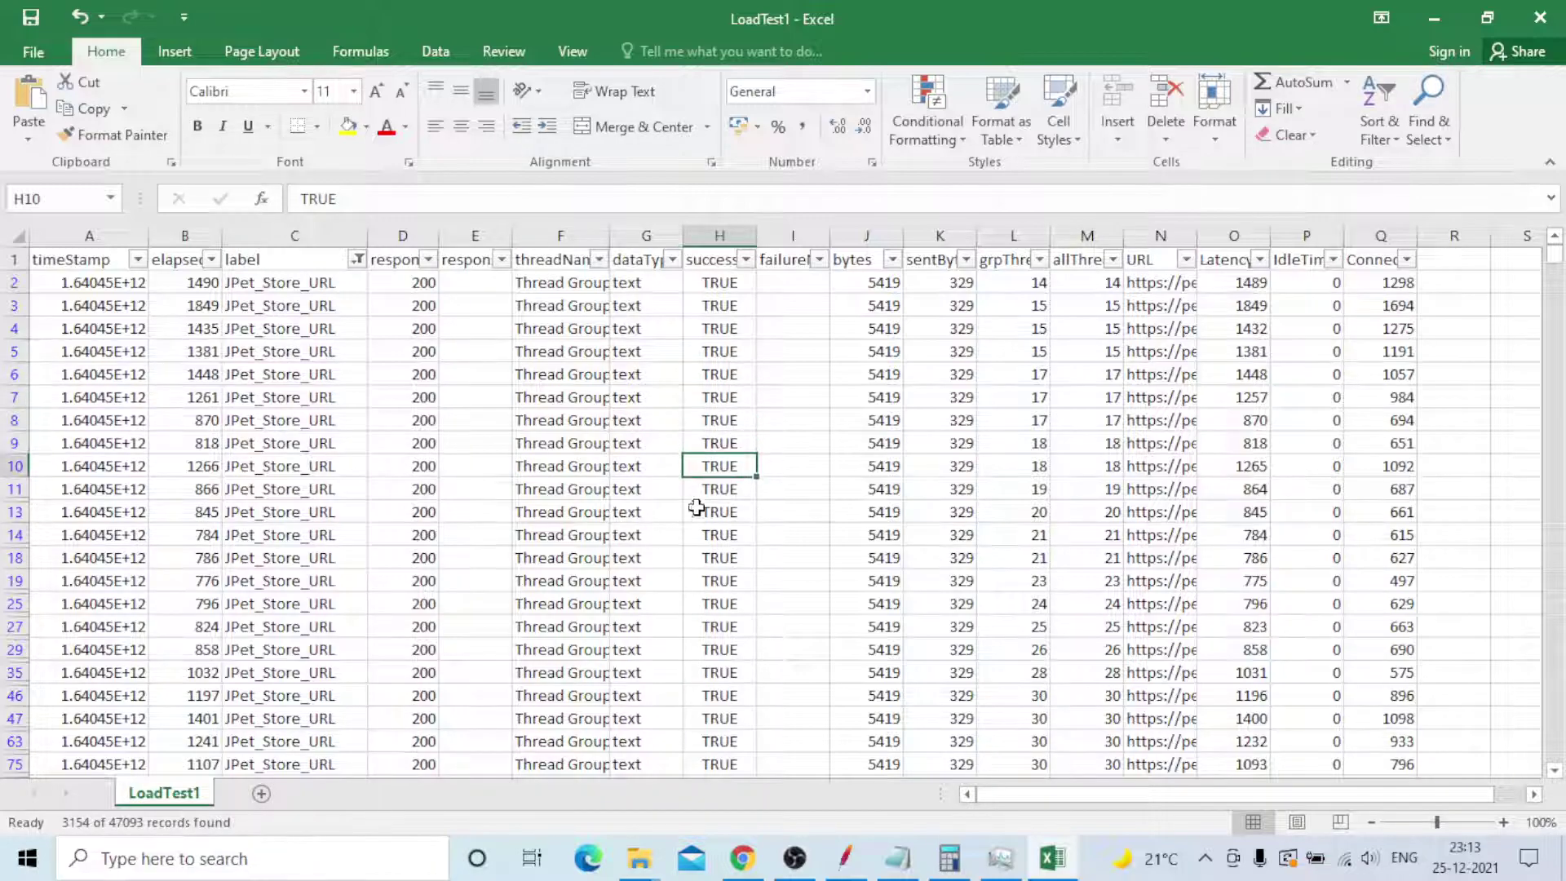
pyautogui.click(263, 310)
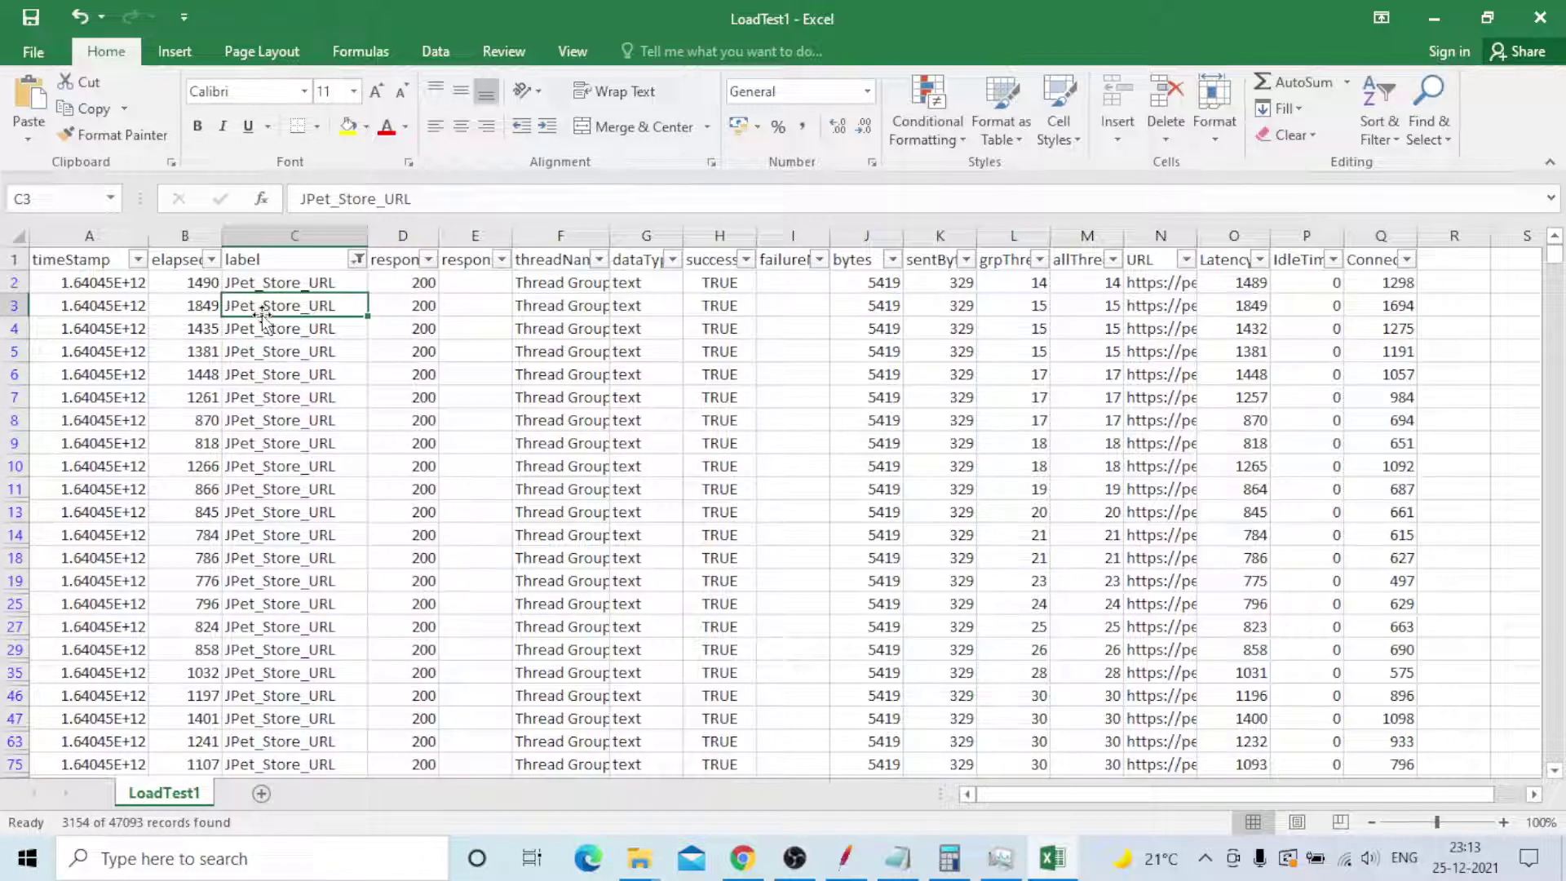
pyautogui.click(587, 441)
pyautogui.click(587, 396)
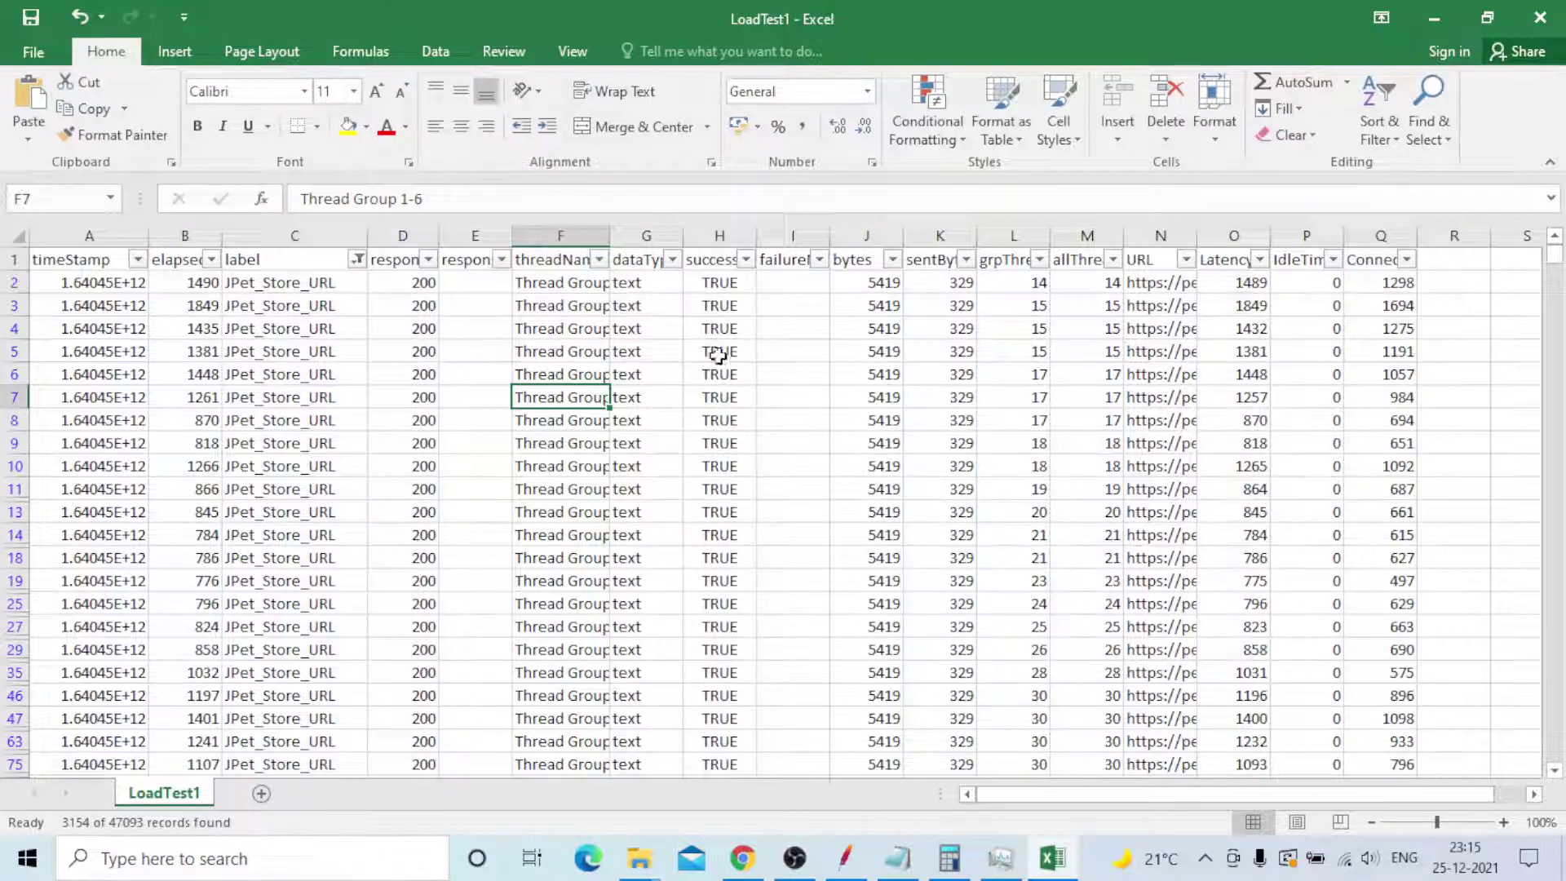
pyautogui.click(717, 328)
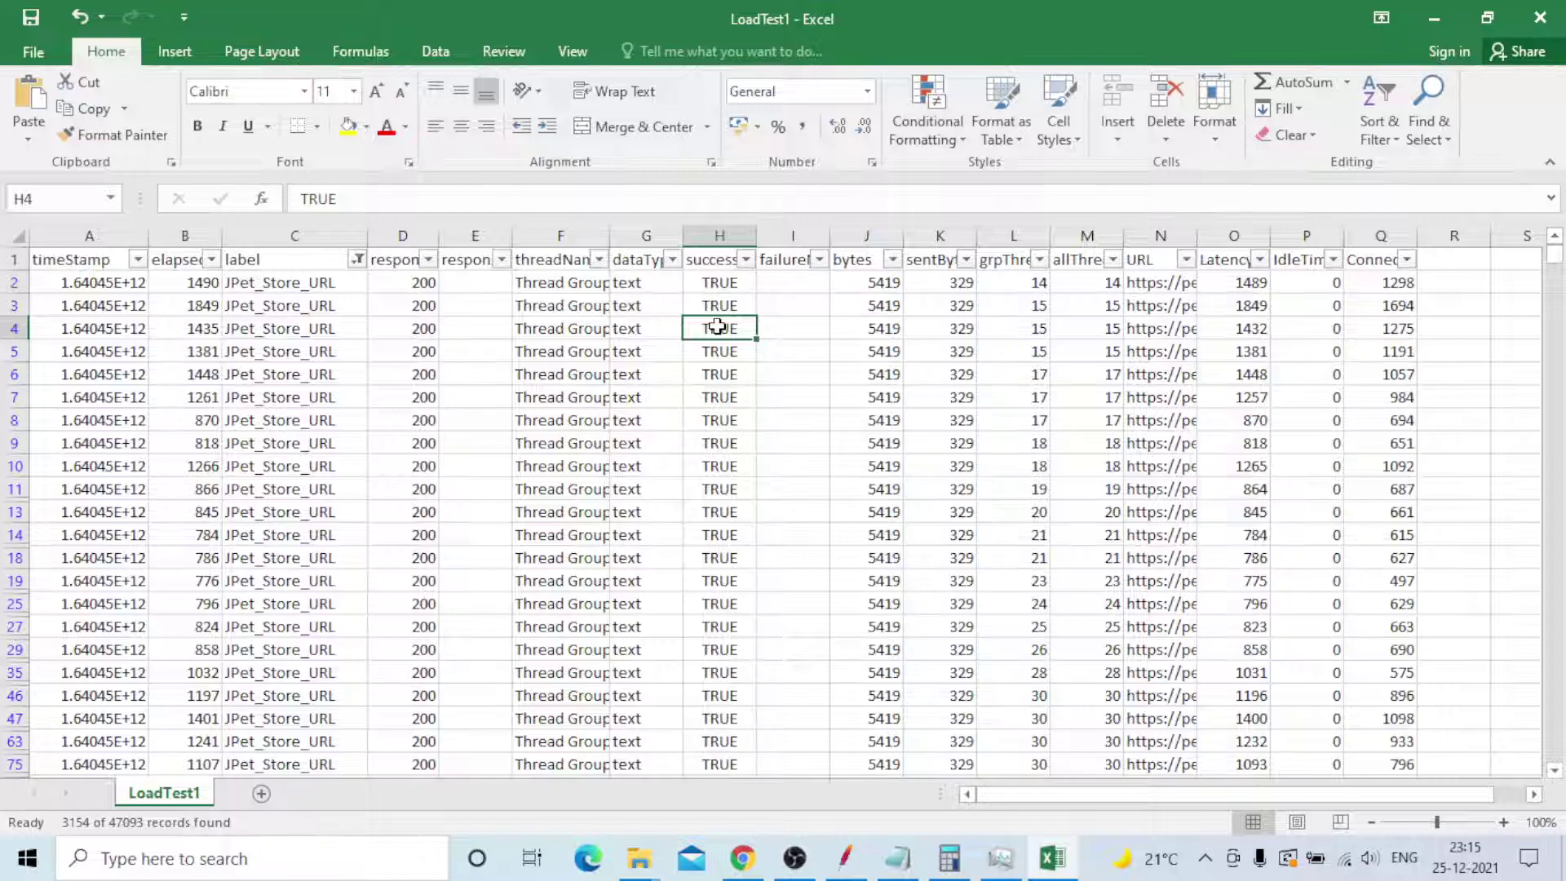
# - Close LoadTest1.csv without saving, hide the notes, and switch to OBS Studio
pyautogui.click(1551, 29)
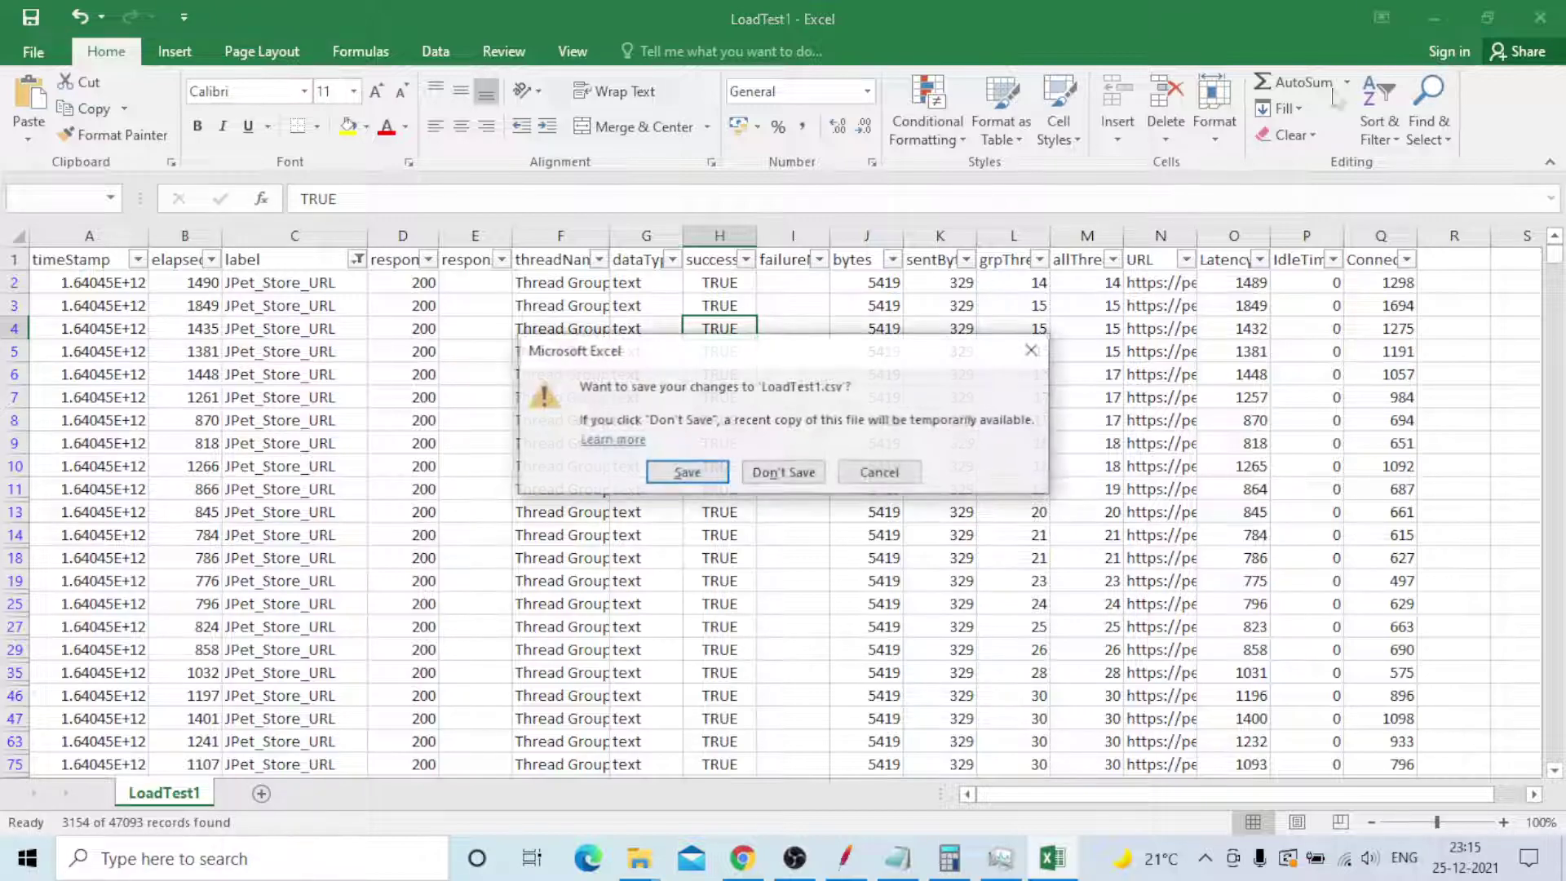
pyautogui.click(783, 473)
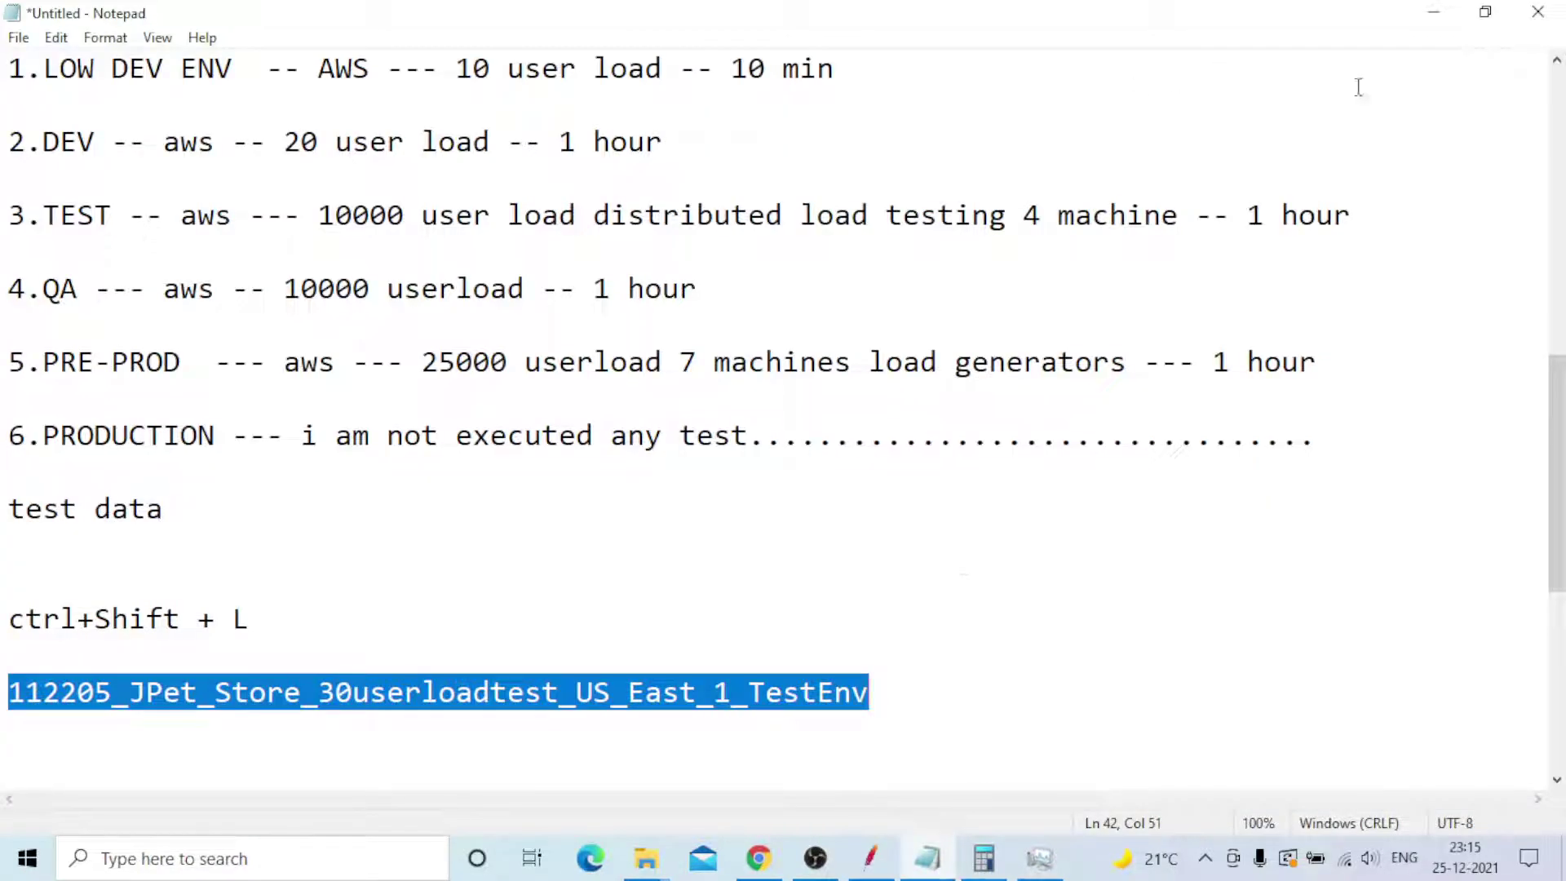
pyautogui.click(1434, 14)
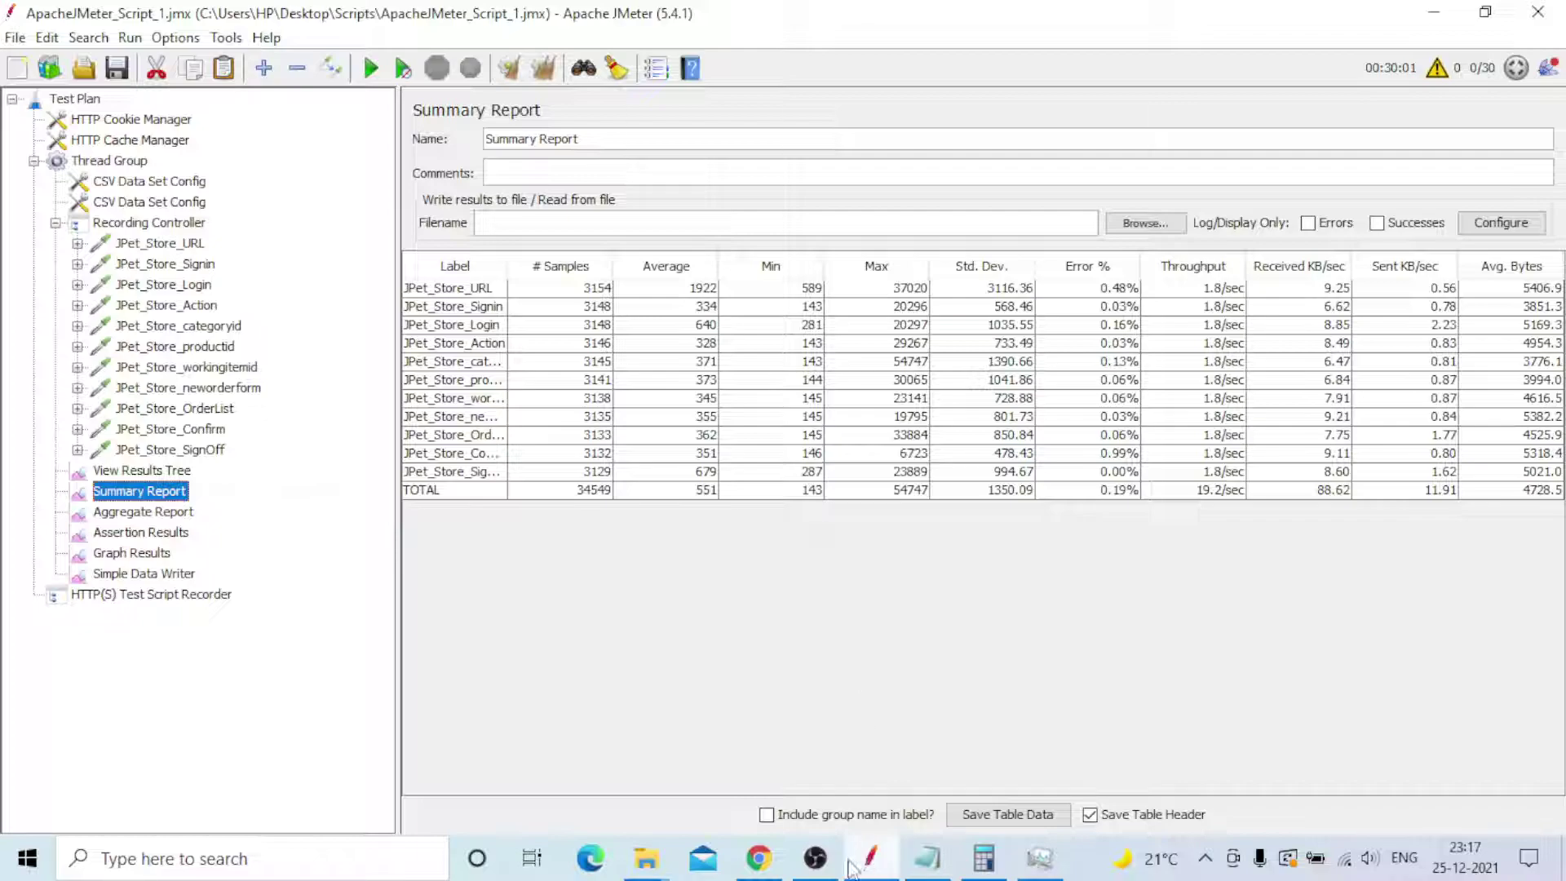
pyautogui.click(817, 870)
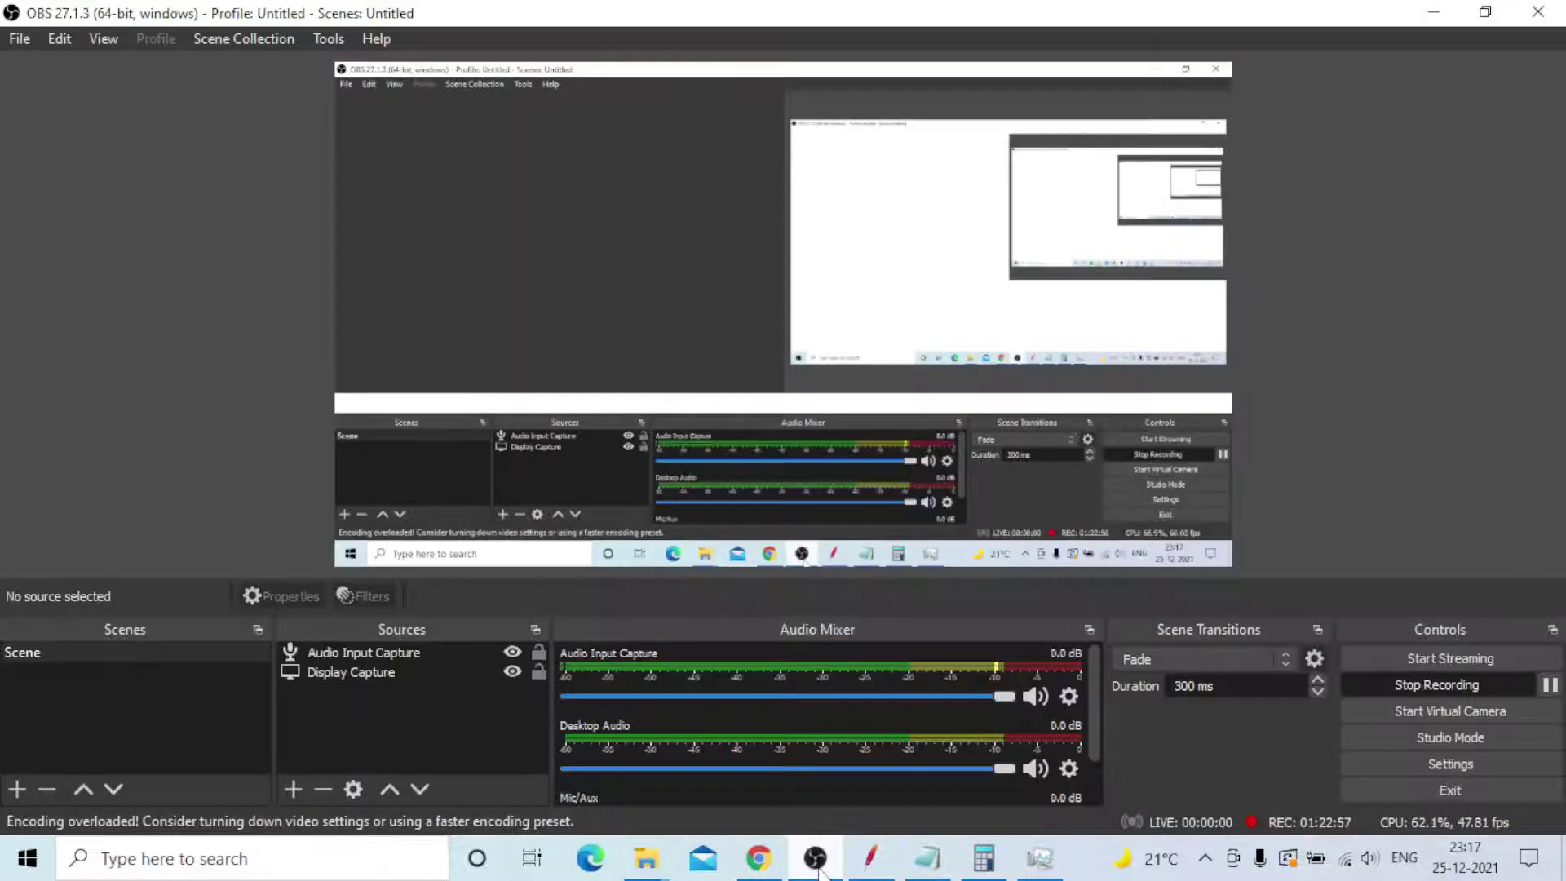